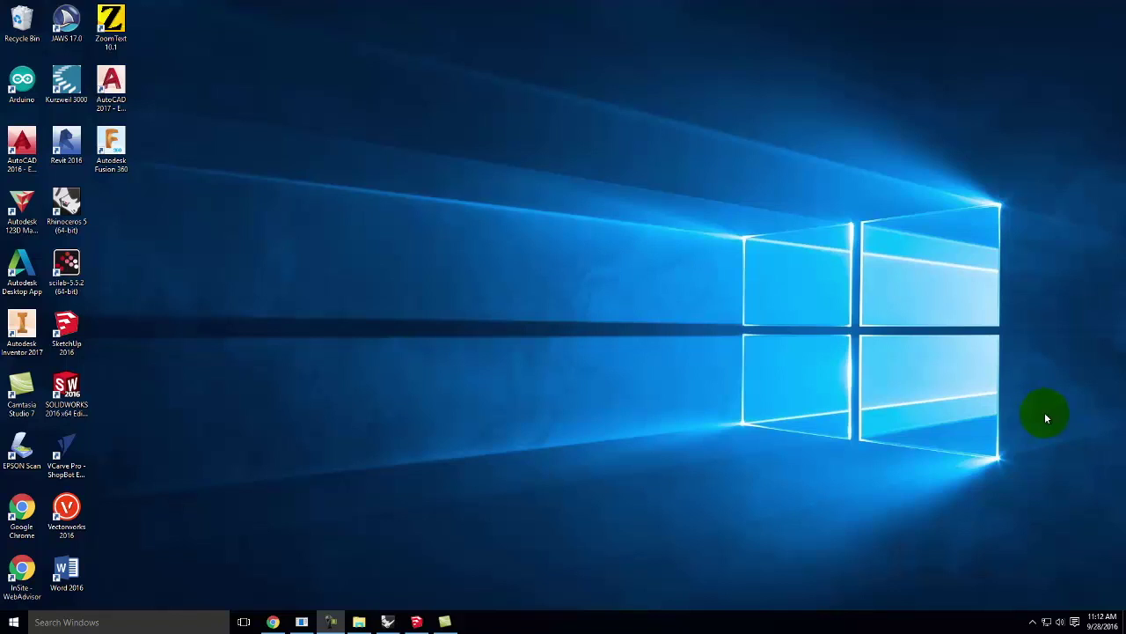
Switch to SketchUp and save the Yosemite terrain model as Yosemite2013 in SketchUp Version 2013 format.
left_click(416, 621)
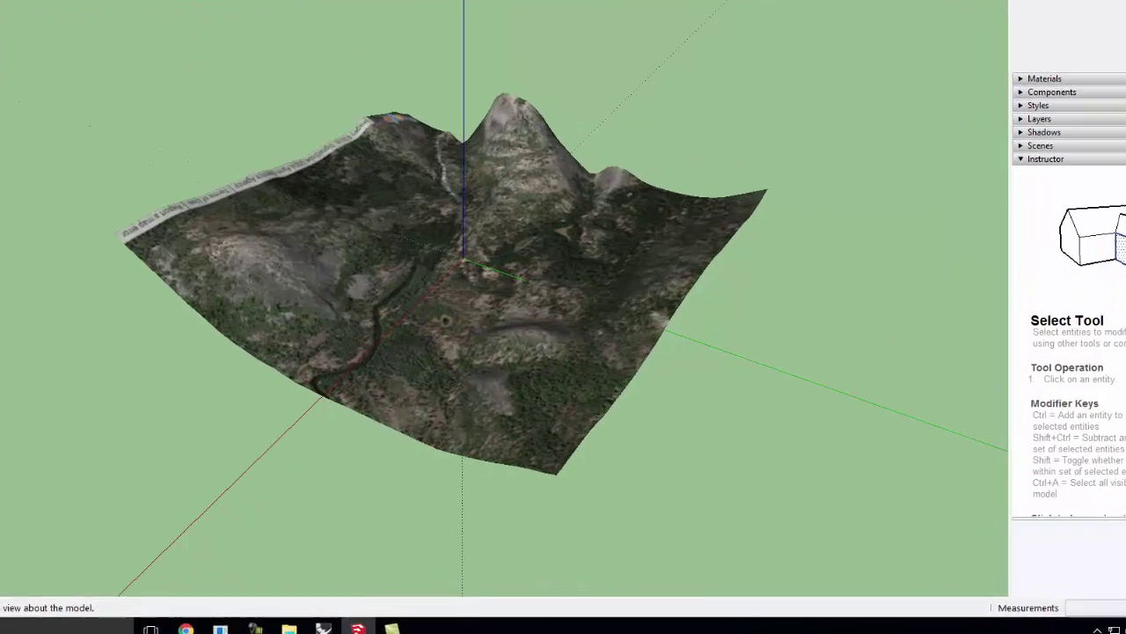
left_click(332, 36)
left_click_drag(138, 238, 290, 172)
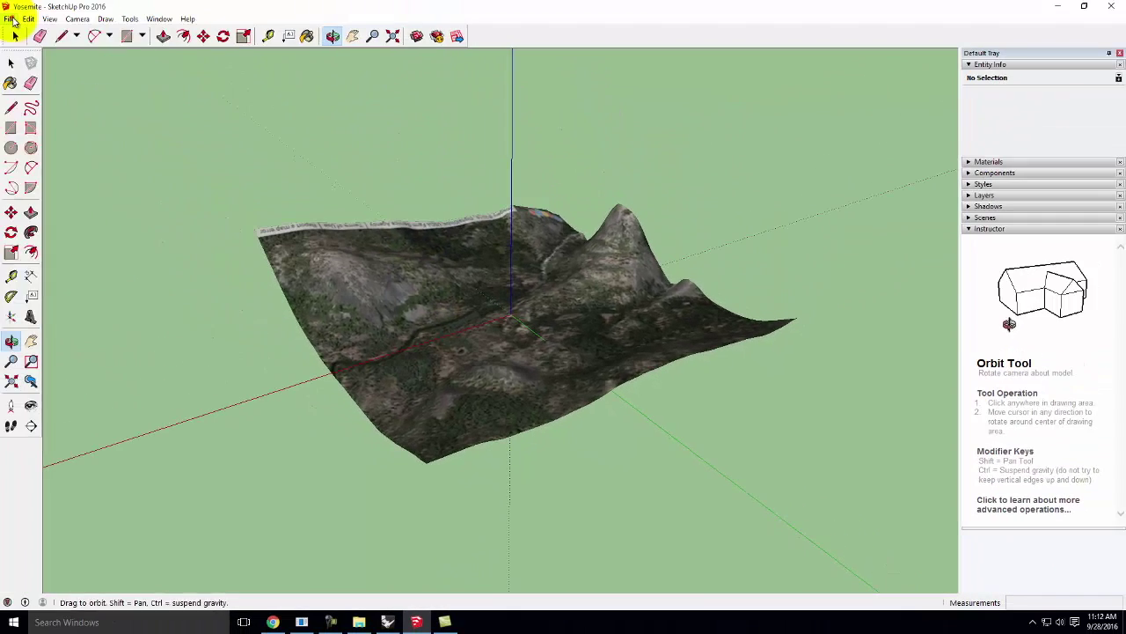
left_click(11, 20)
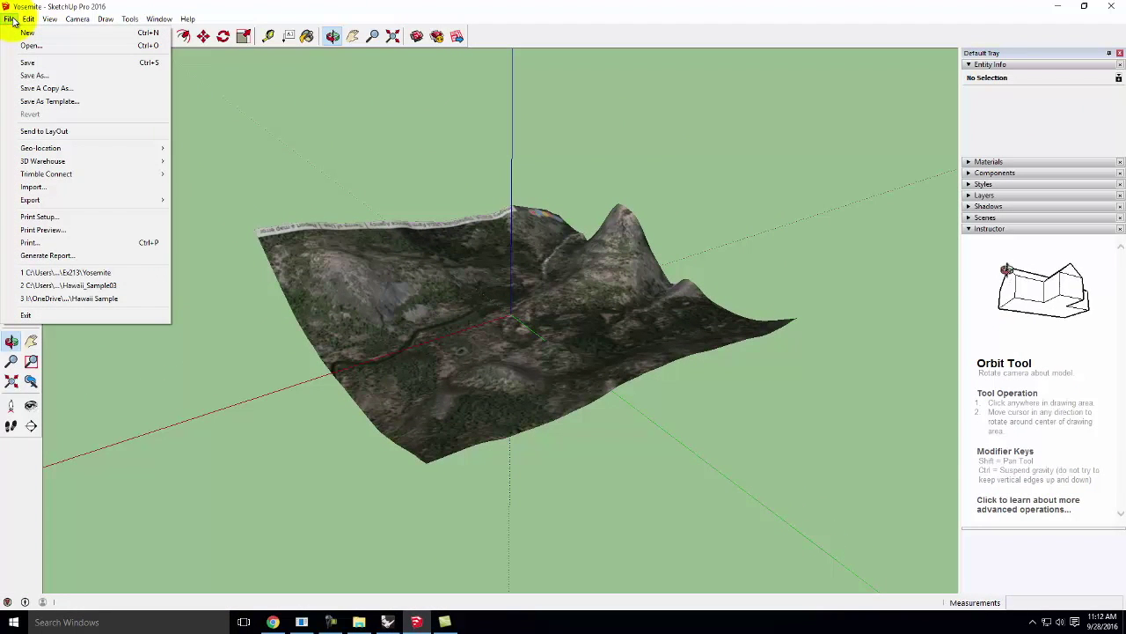
left_click(30, 75)
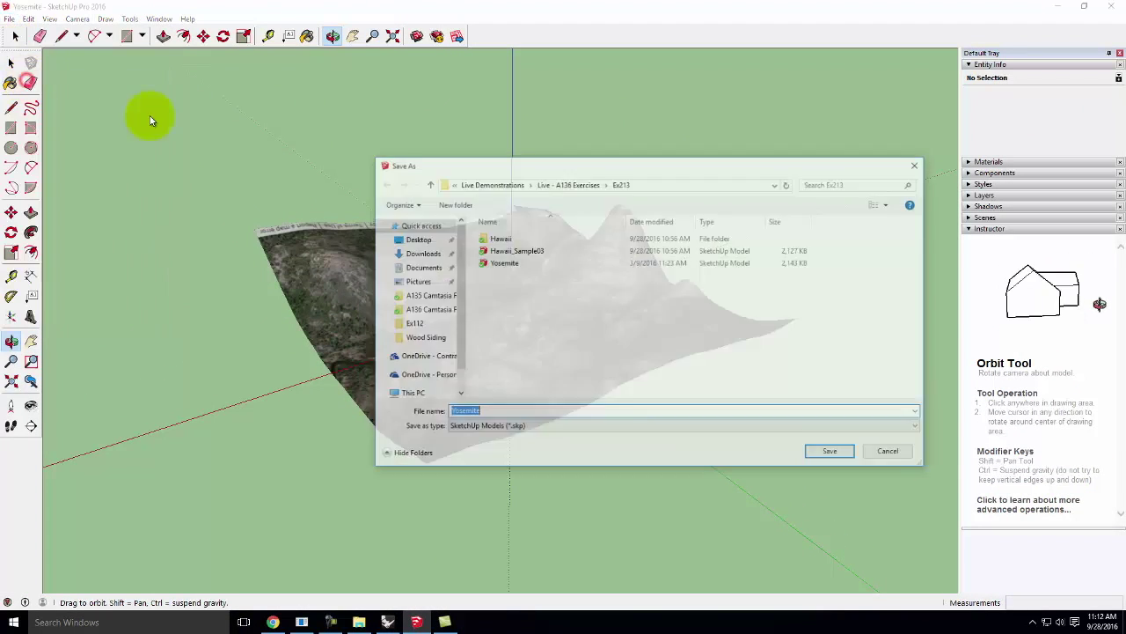
left_click(463, 427)
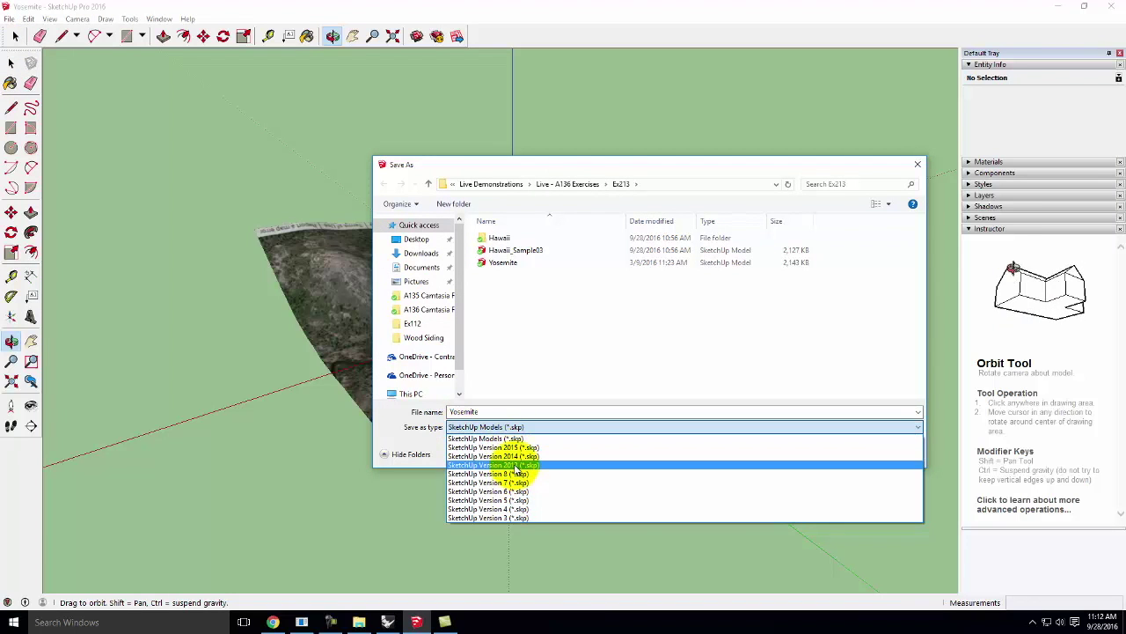
left_click(515, 465)
left_click(501, 409)
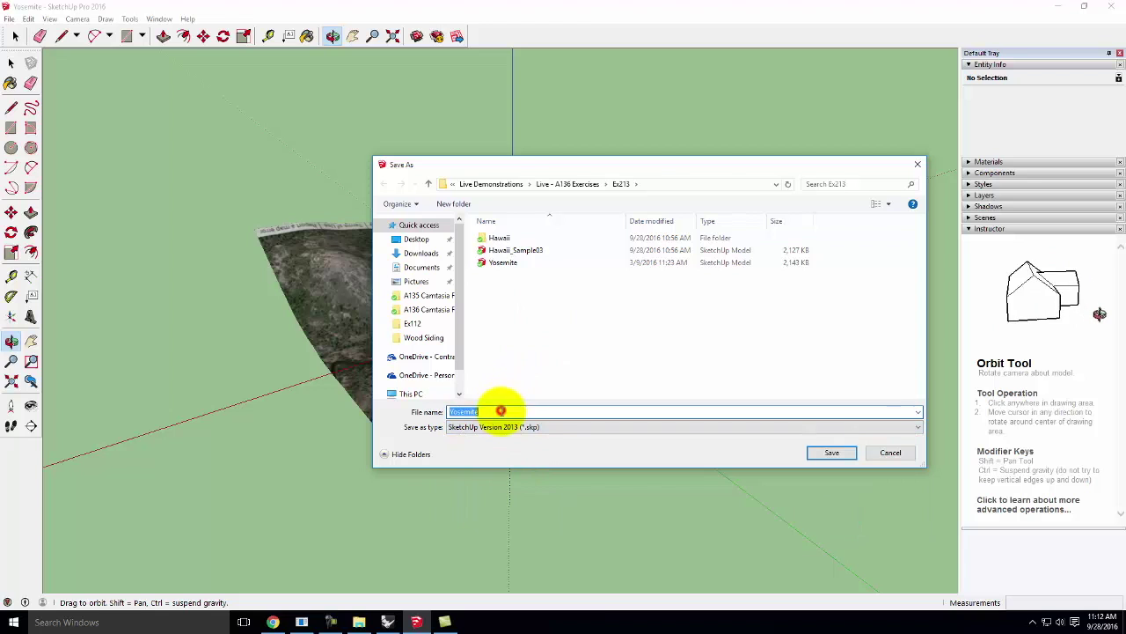
left_click(490, 411)
type("2013")
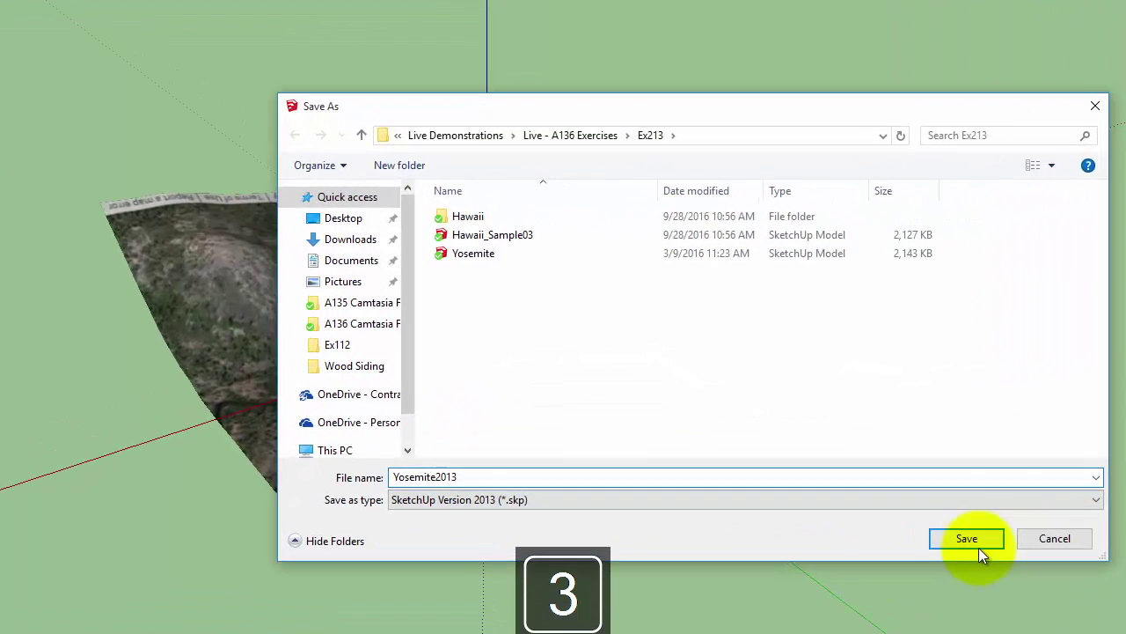
left_click(967, 538)
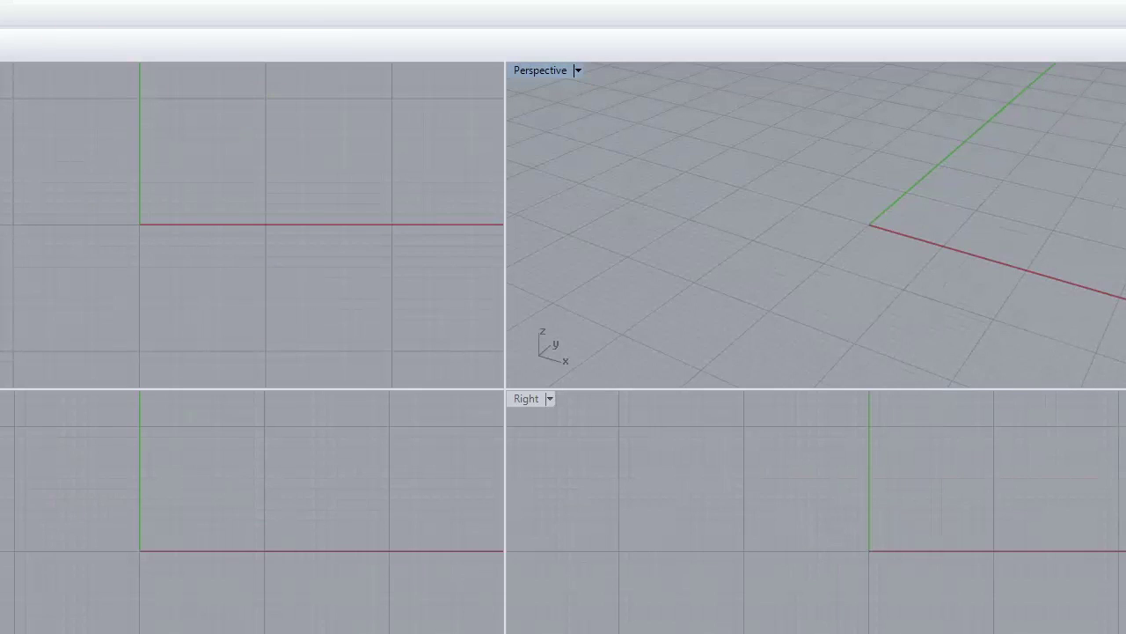
Start a new Rhino model from the Large Objects - Inches template.
left_click(18, 2)
left_click(35, 2)
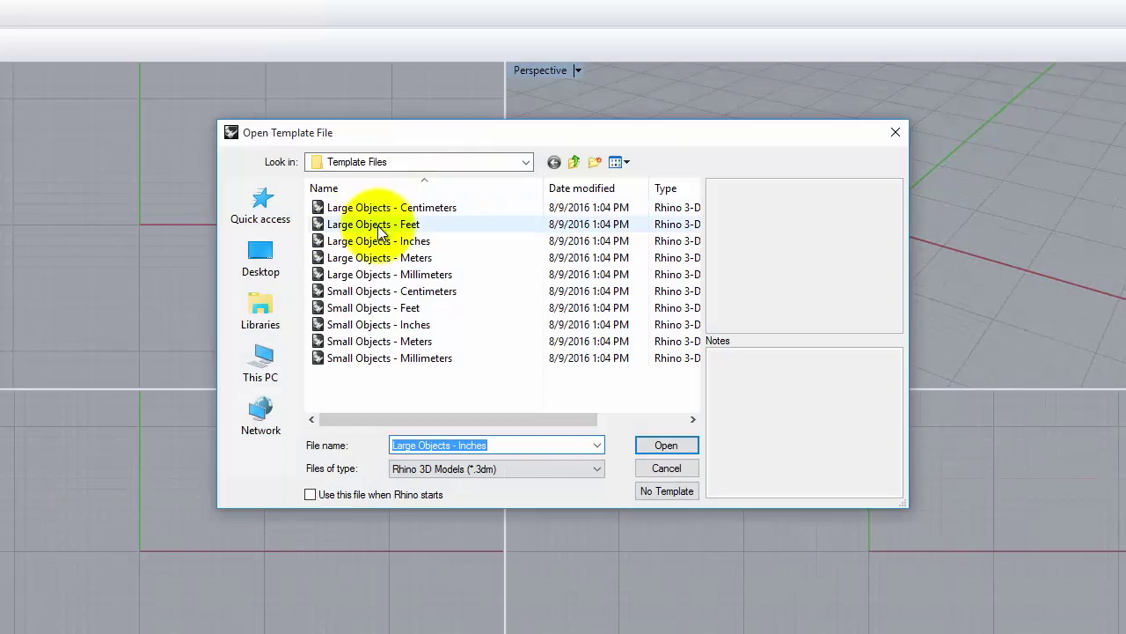
left_click(378, 240)
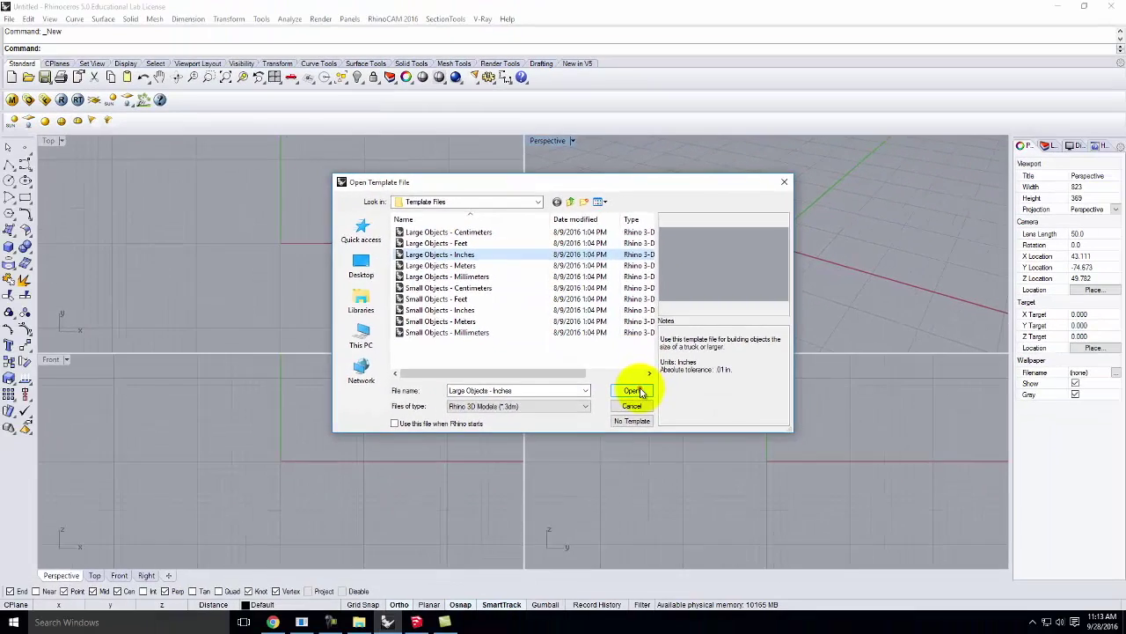
left_click(659, 409)
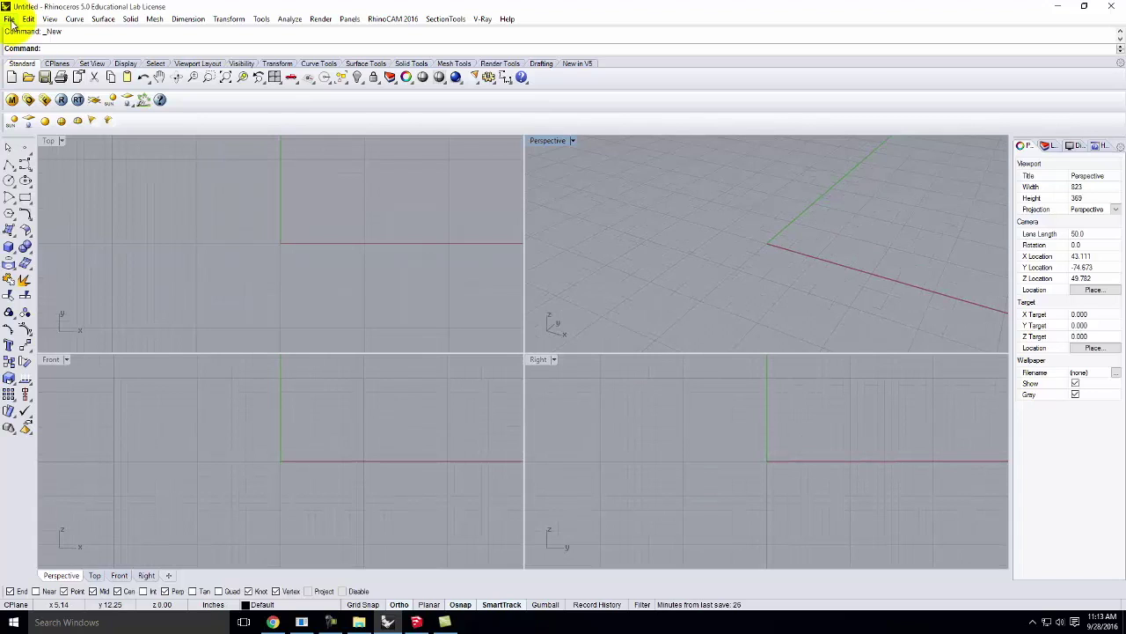
Import the Yosemite SketchUp file as a mesh, joining edges and faces, with a 22.5-degree weld angle and embedded textures.
left_click(10, 21)
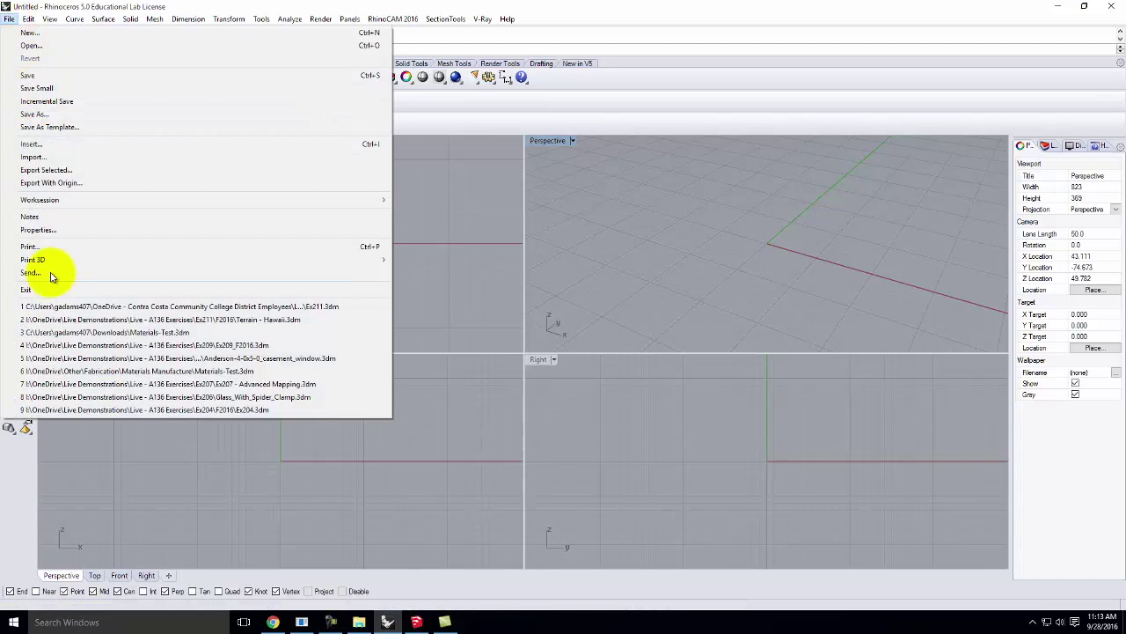
left_click(35, 156)
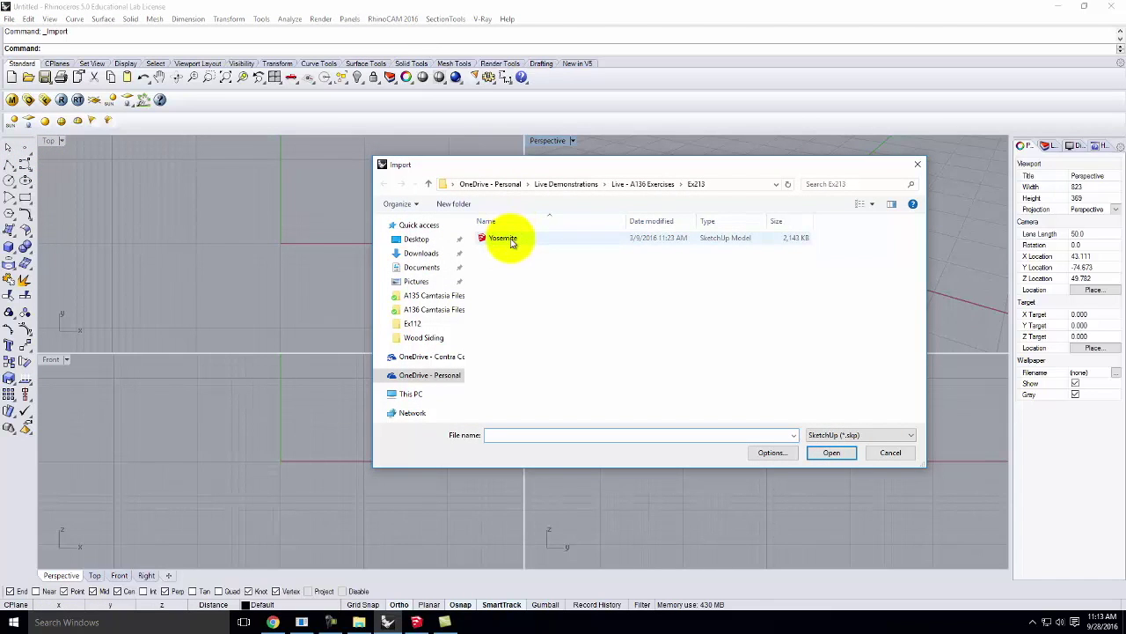
left_click(511, 239)
left_click(834, 454)
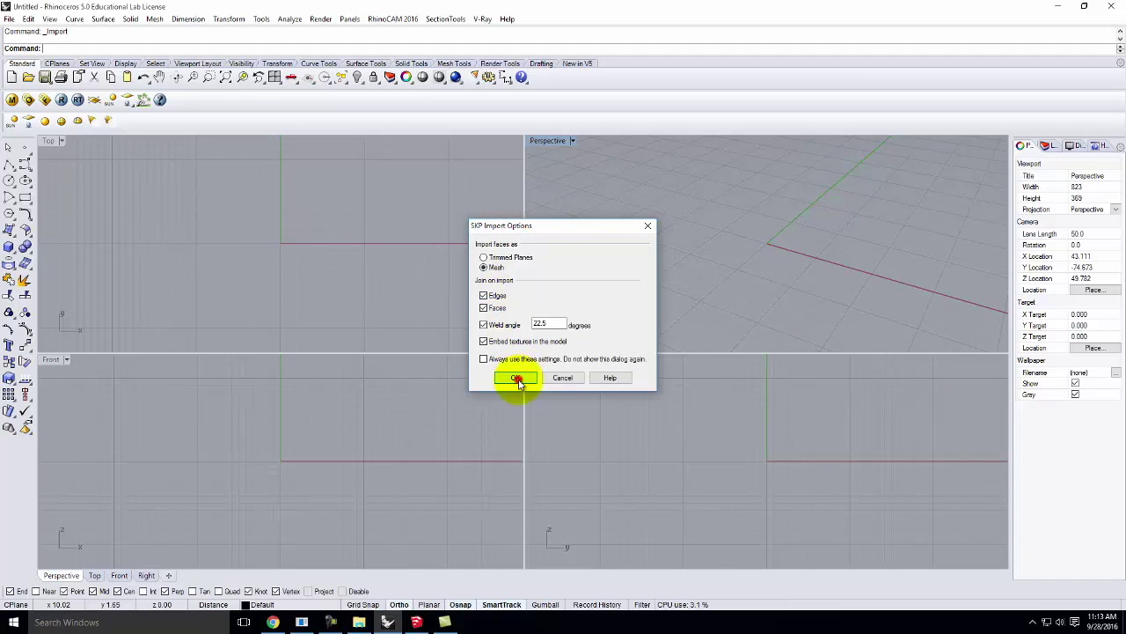
left_click(516, 379)
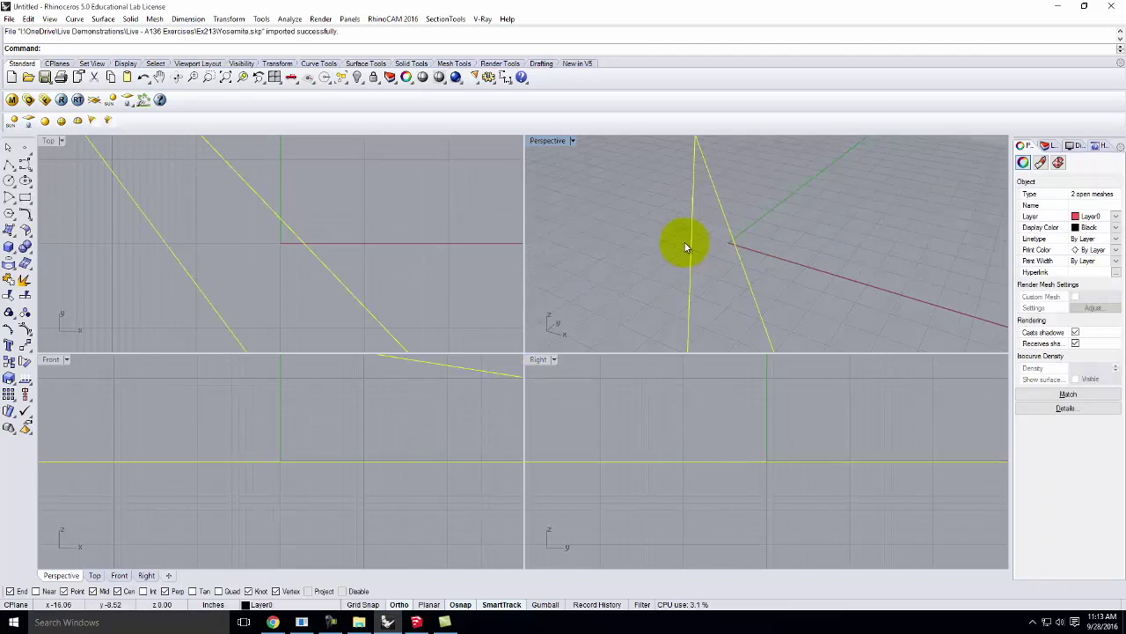
Maximize the Perspective viewport and delete the flat imported mesh, keeping the terrain mesh.
scroll(669, 246, "down", 6)
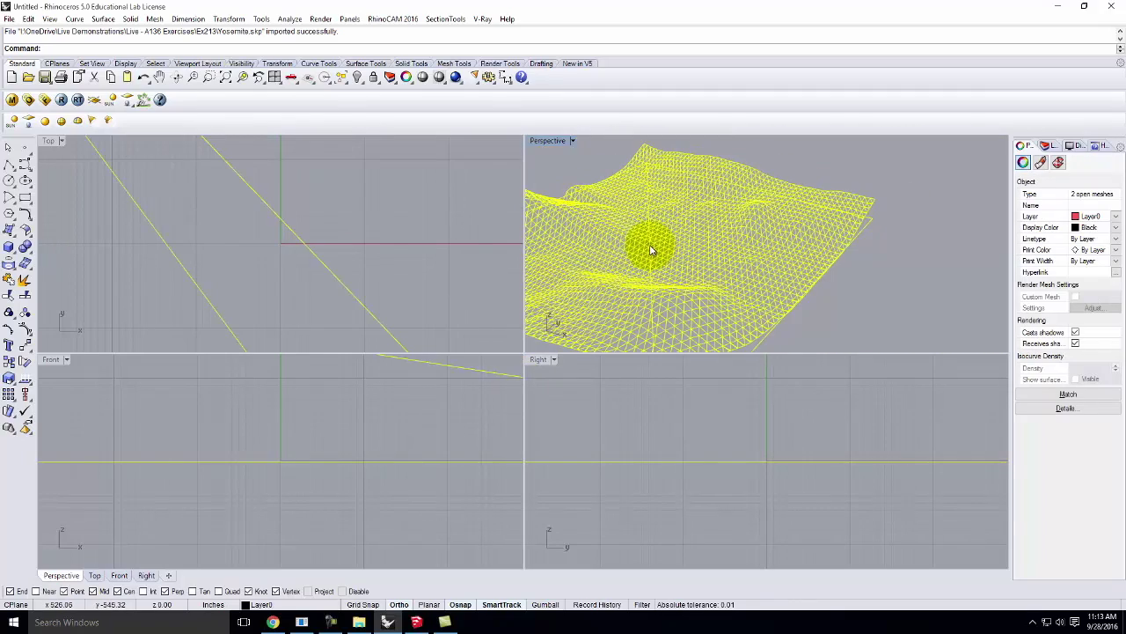
double_click(549, 140)
scroll(384, 341, "down", 3)
scroll(549, 496, "up", 5)
left_click(632, 506)
left_click(556, 505)
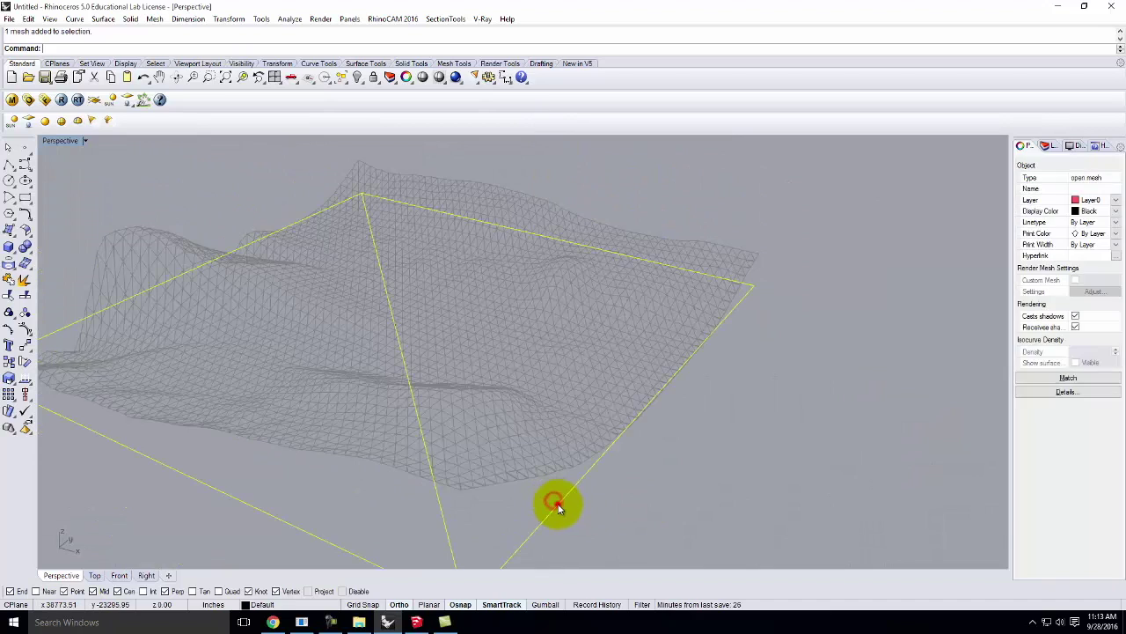
key("Delete")
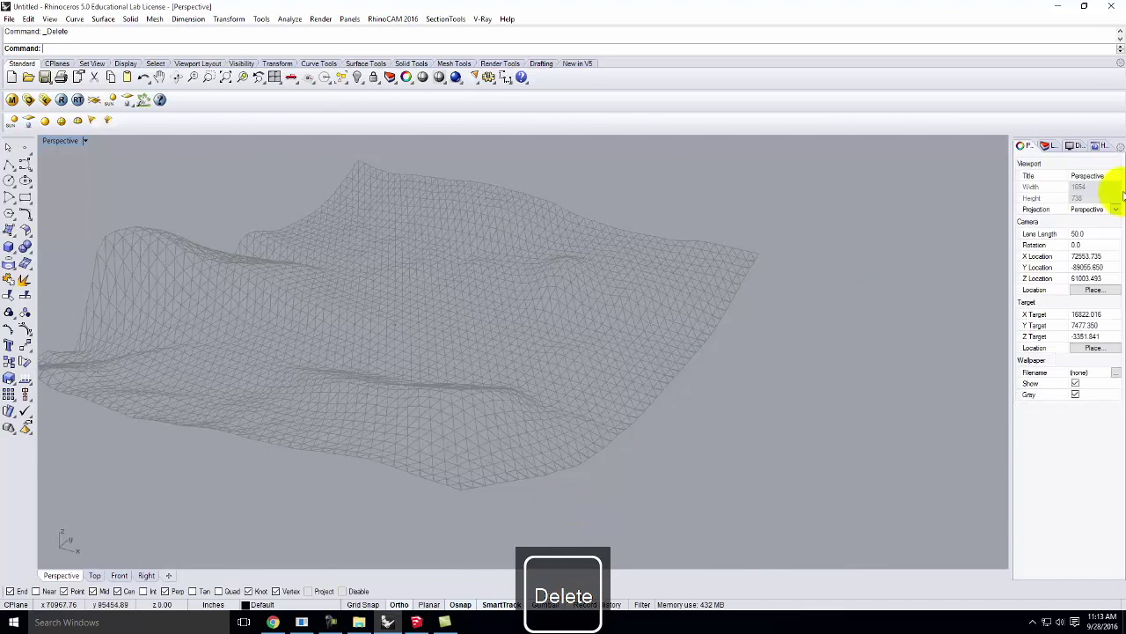
Delete Layer 01 through Layer 05 and both Google Earth layers.
left_click(1045, 145)
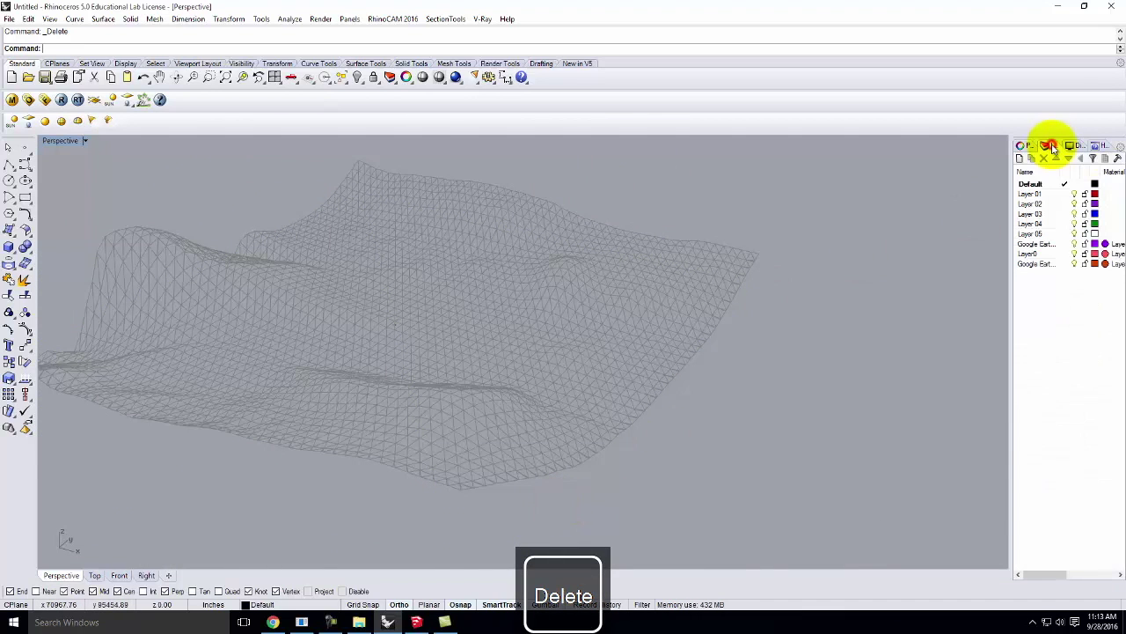
left_click(1029, 193)
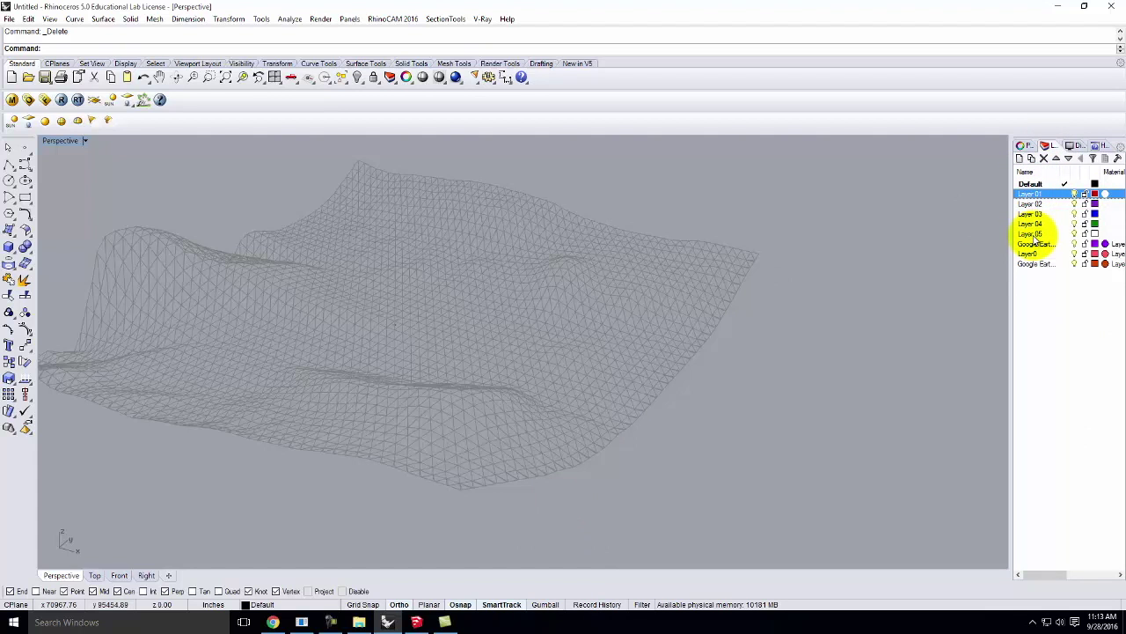
left_click(1035, 241, "shift")
left_click(1044, 158)
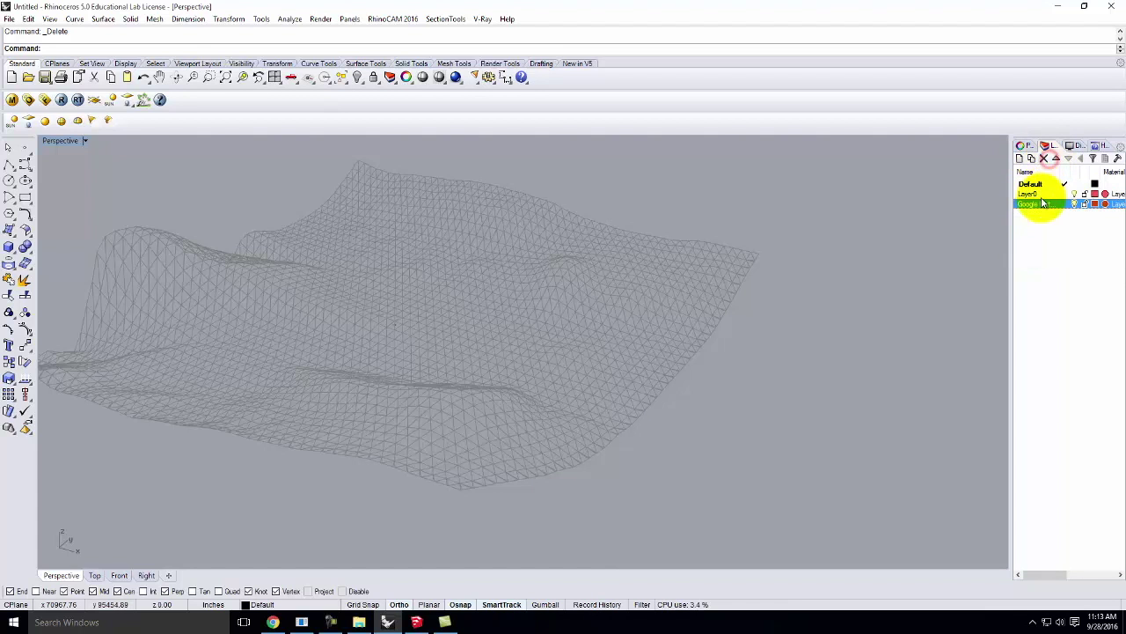
left_click(1041, 203)
left_click(1044, 158)
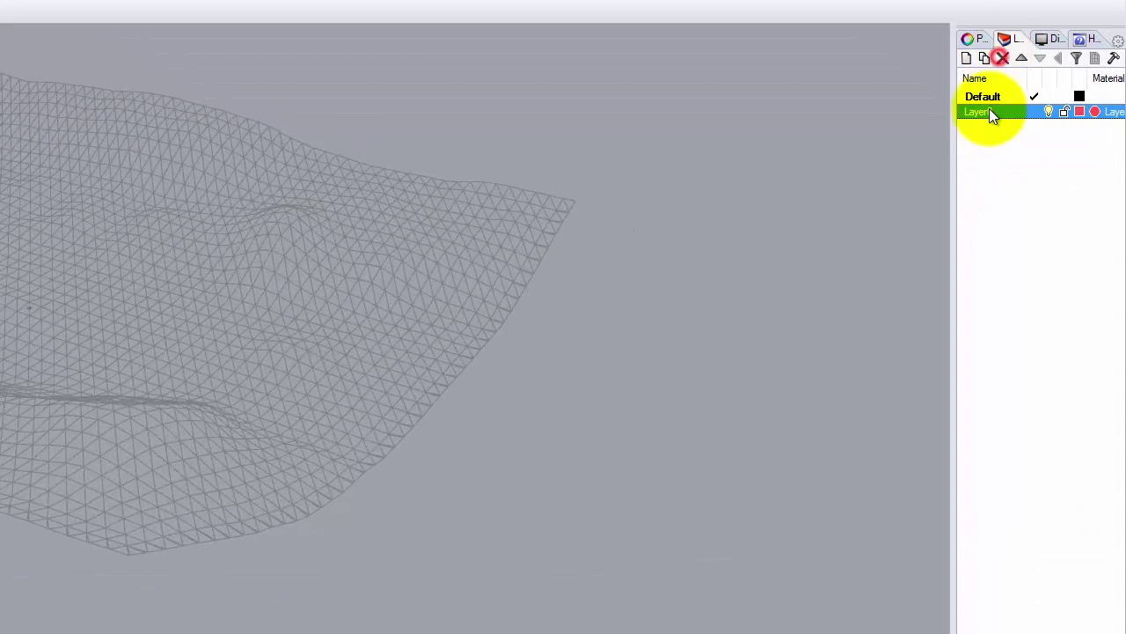
Rename Layer0 as Google Mesh.
left_click(981, 112)
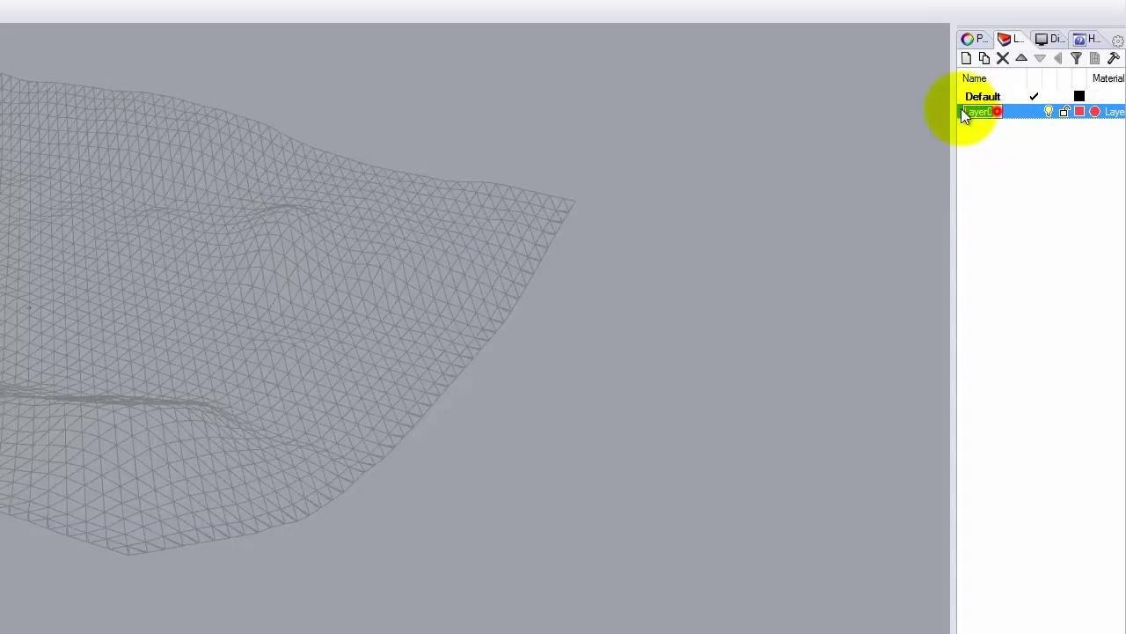
type("Google Mesh")
key("Return")
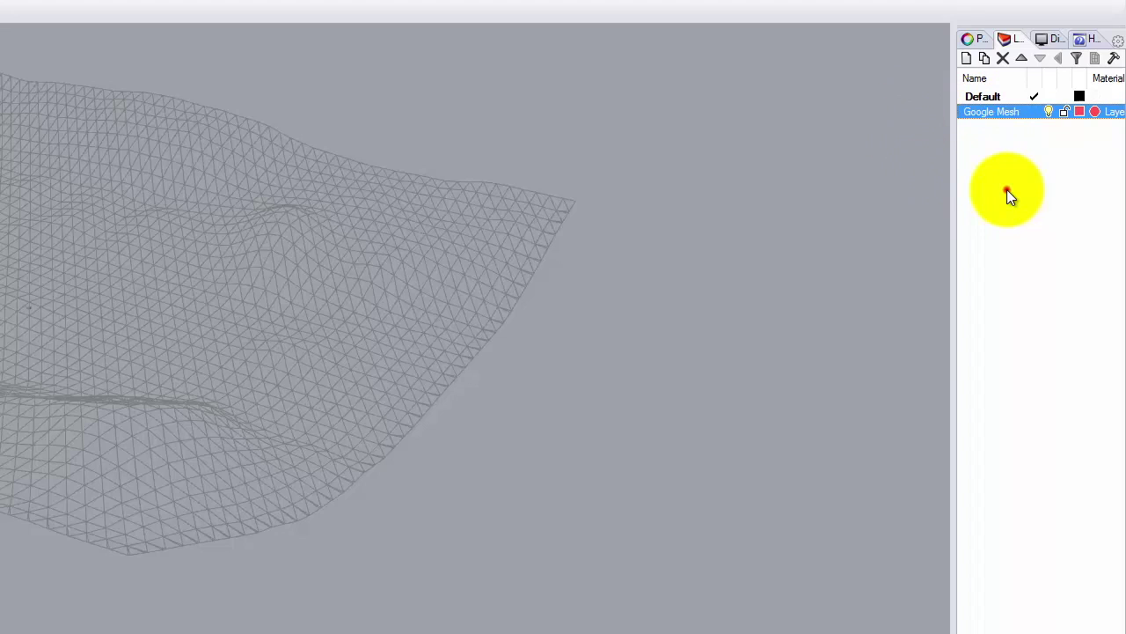
left_click(1007, 189)
Rename the Default layer as Contour X.
left_click(985, 98)
left_click(987, 98)
type("Contour")
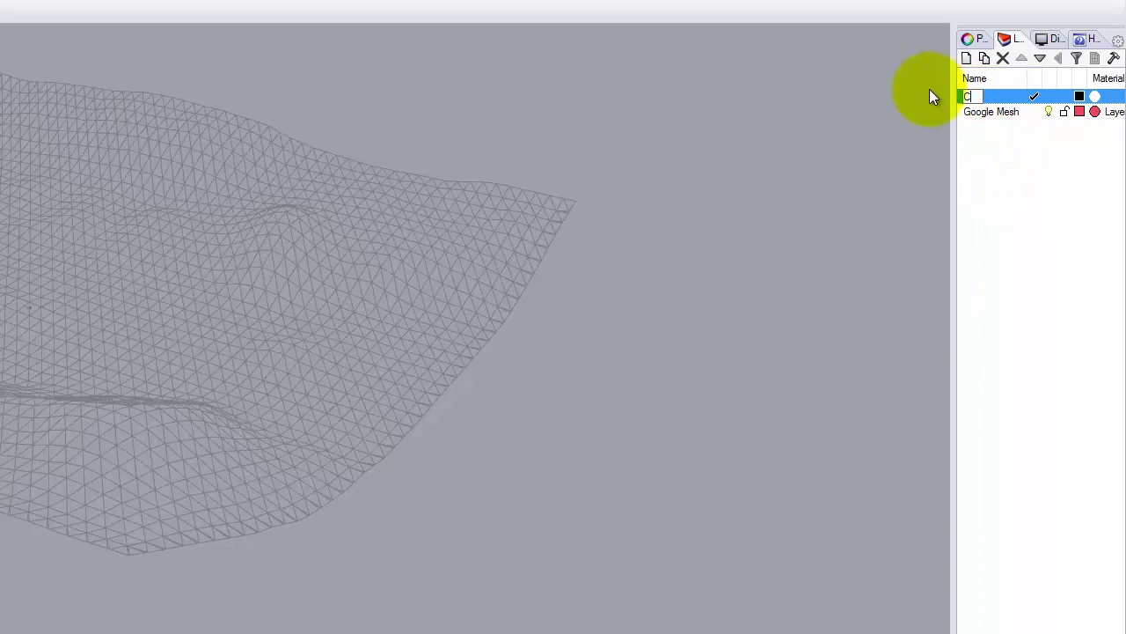
type(" X")
left_click(1068, 269)
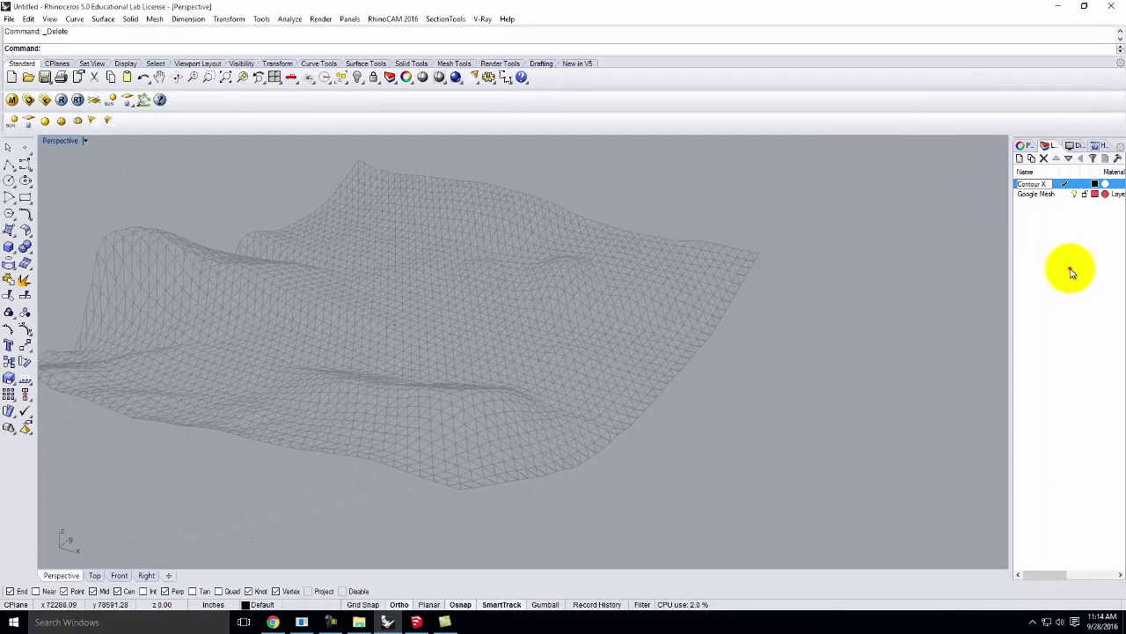
Set the Perspective viewport's display mode to Shaded and view the terrain from another angle.
left_click(86, 141)
left_click(81, 182)
mouse_move(470, 332)
right_mouse_down()
mouse_move(731, 366)
mouse_move(624, 327)
mouse_move(679, 372)
right_mouse_up()
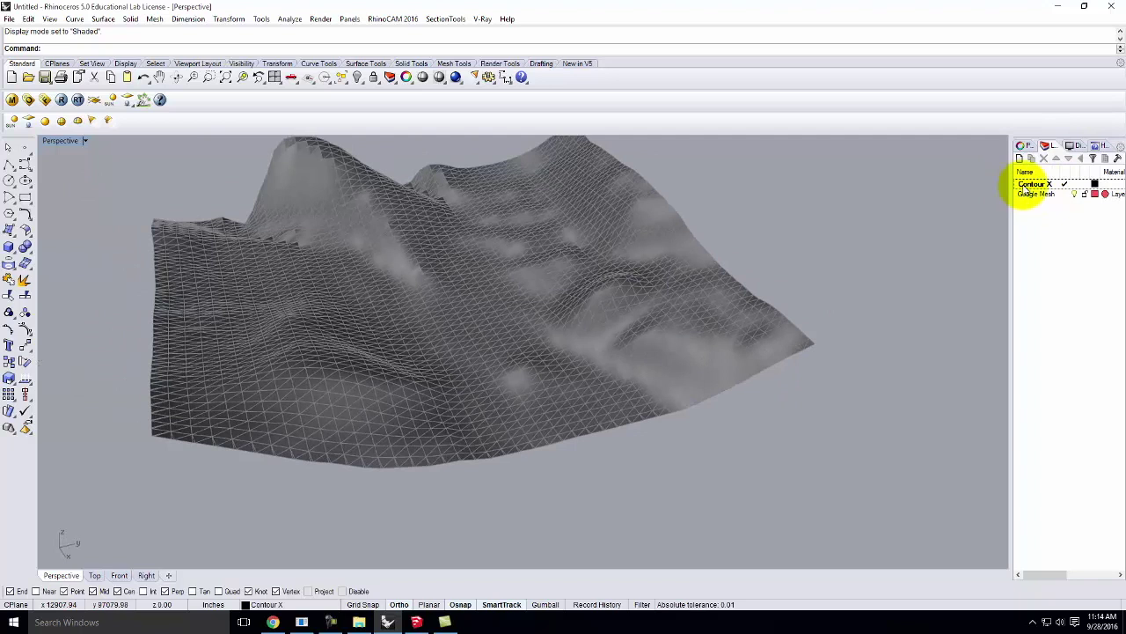
right_click_drag(558, 276, 594, 284)
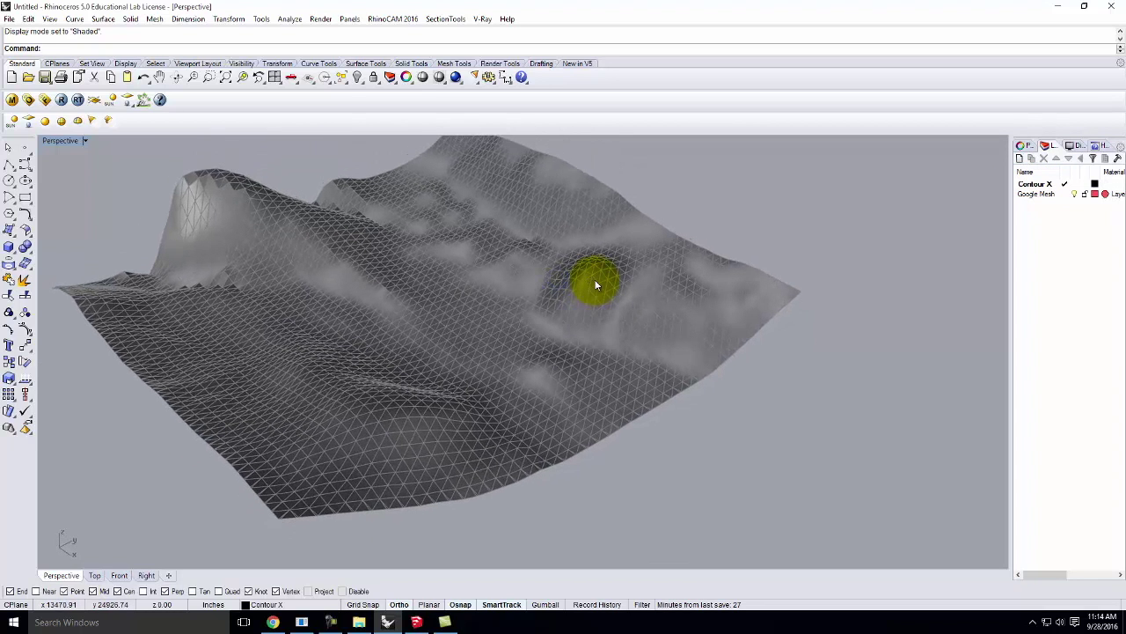
Try to create contours across the terrain mesh at 75' spacing with the Contour command.
type("t")
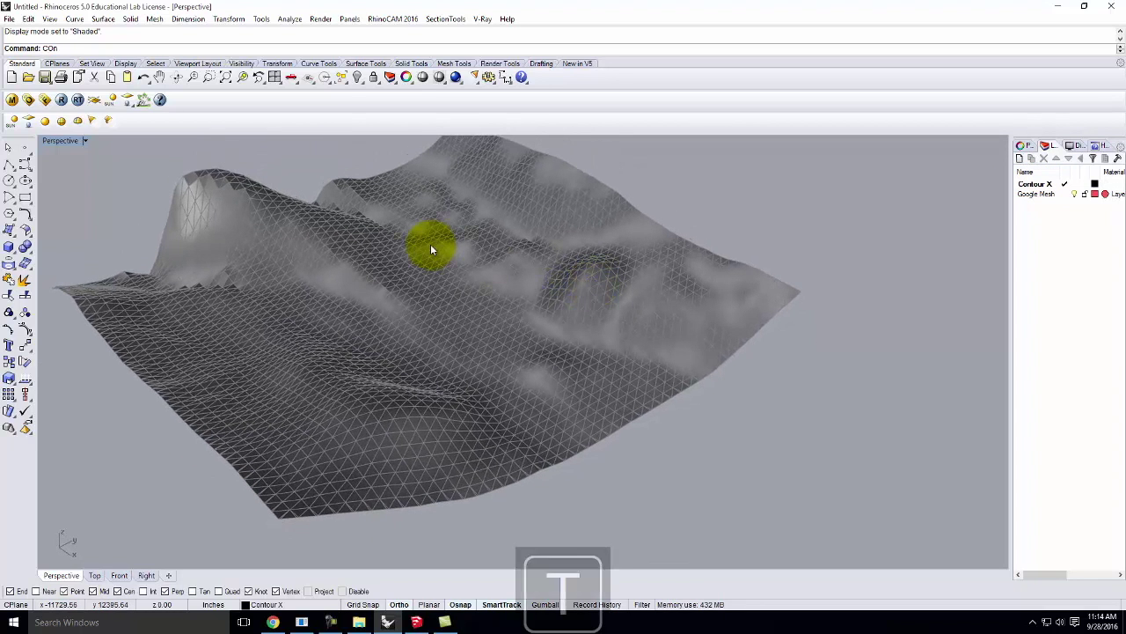
key("Return")
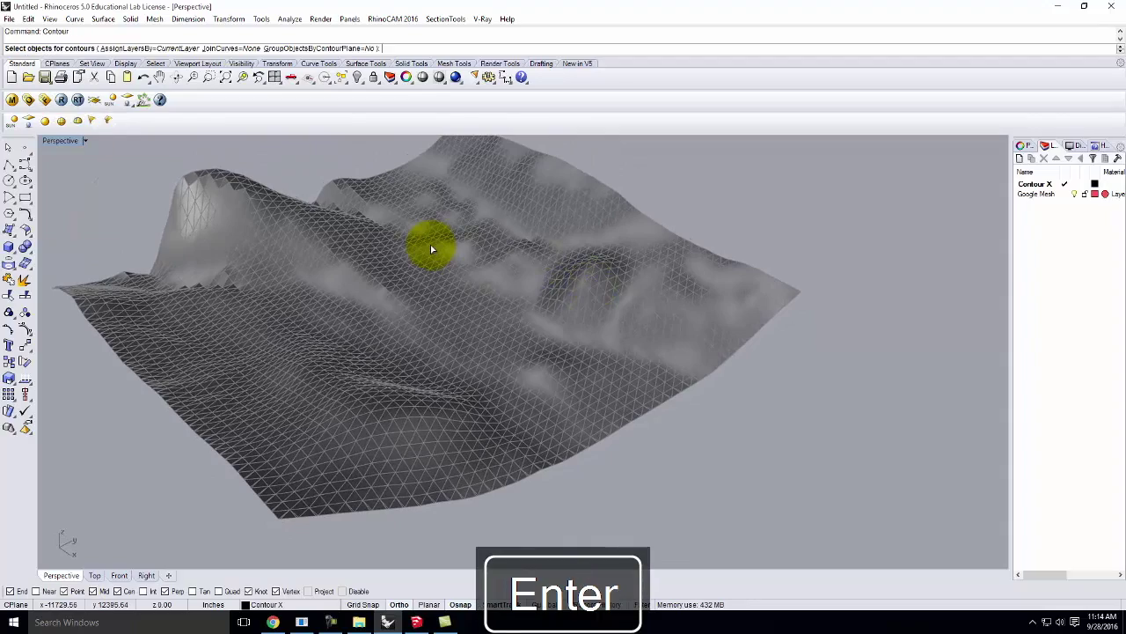
left_click(400, 340)
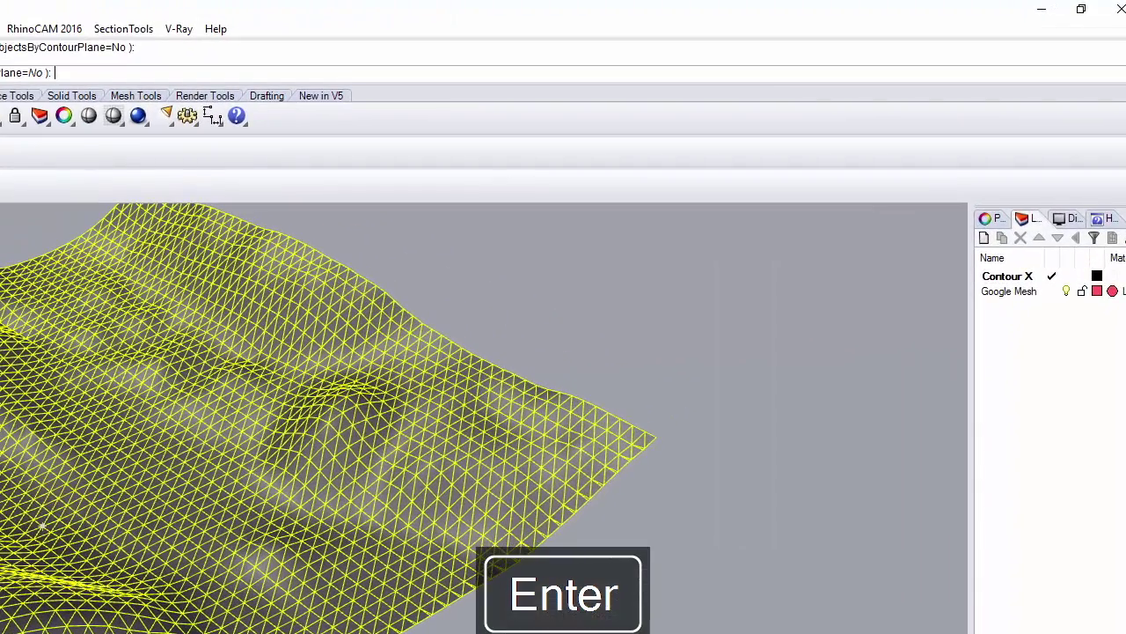
left_click(854, 428)
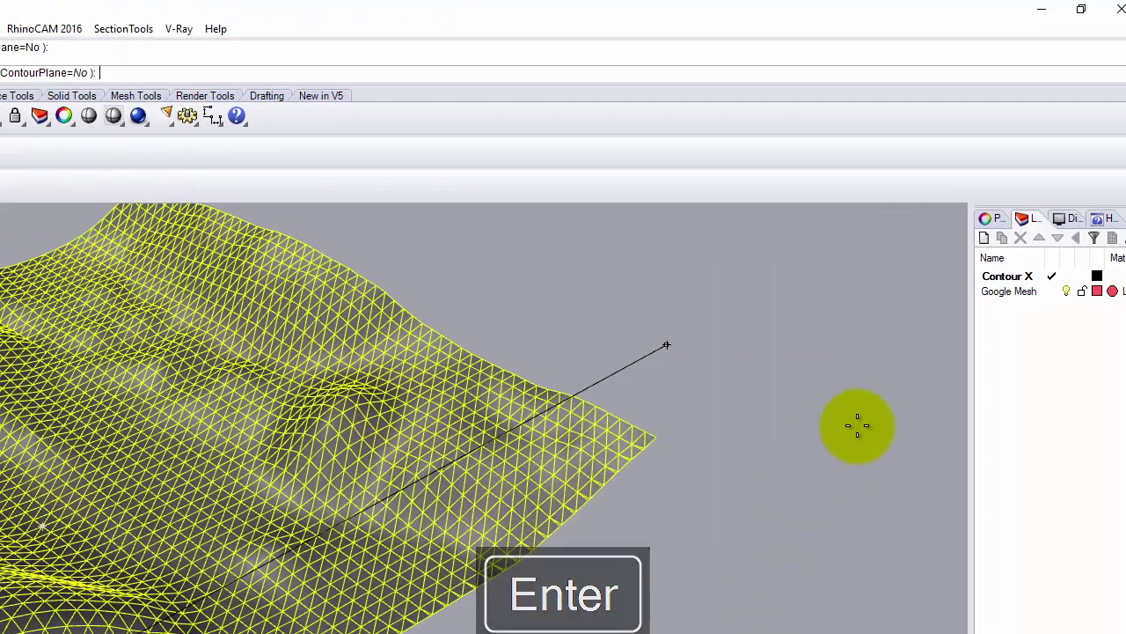
left_click(860, 431)
type("75")
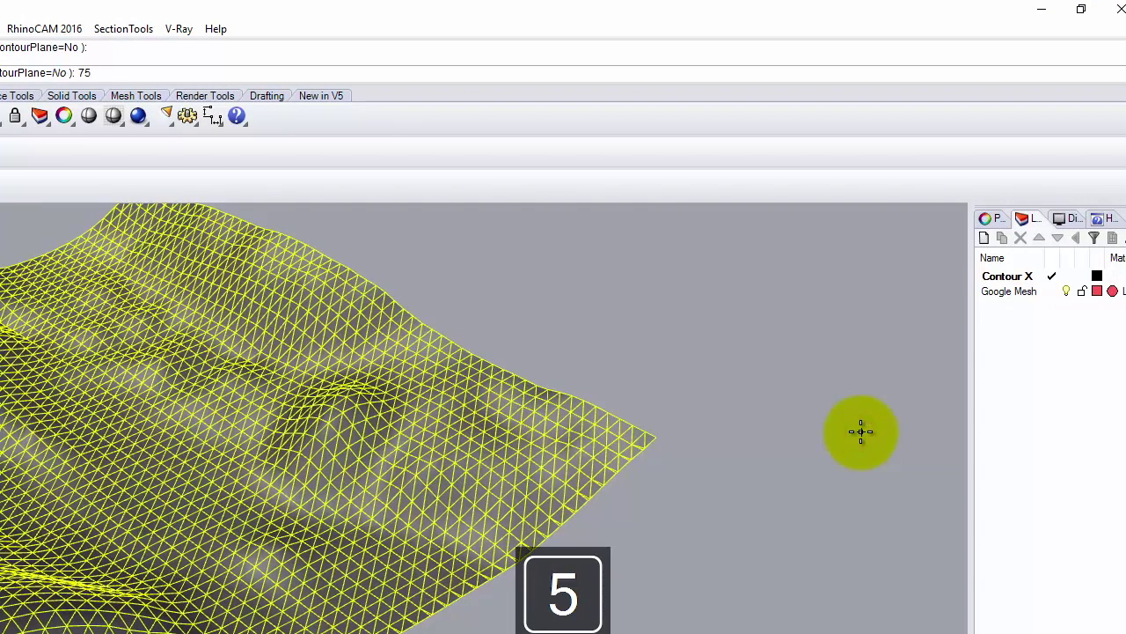
key("Return")
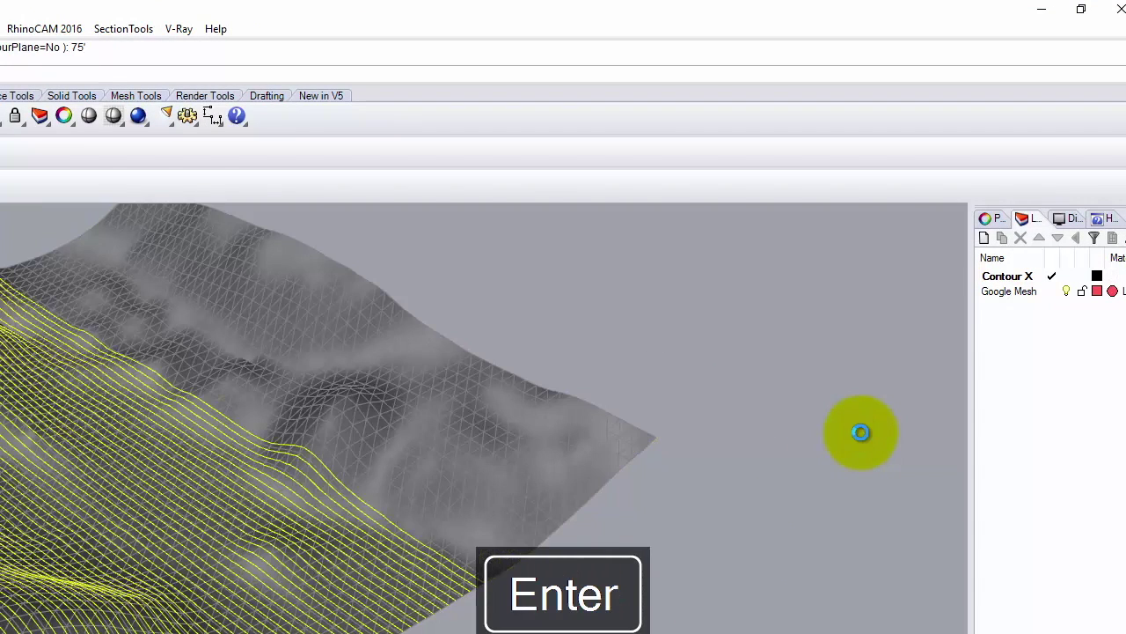
key("ctrl+z")
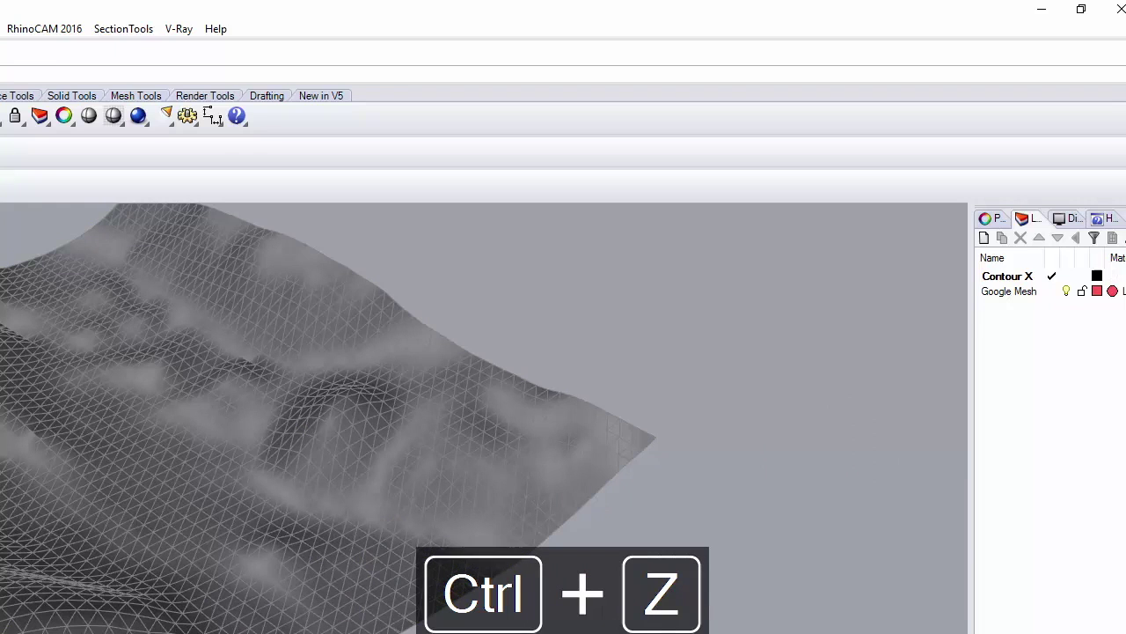
Create contours across the terrain mesh on the Contour X layer at 100' spacing.
key("Return")
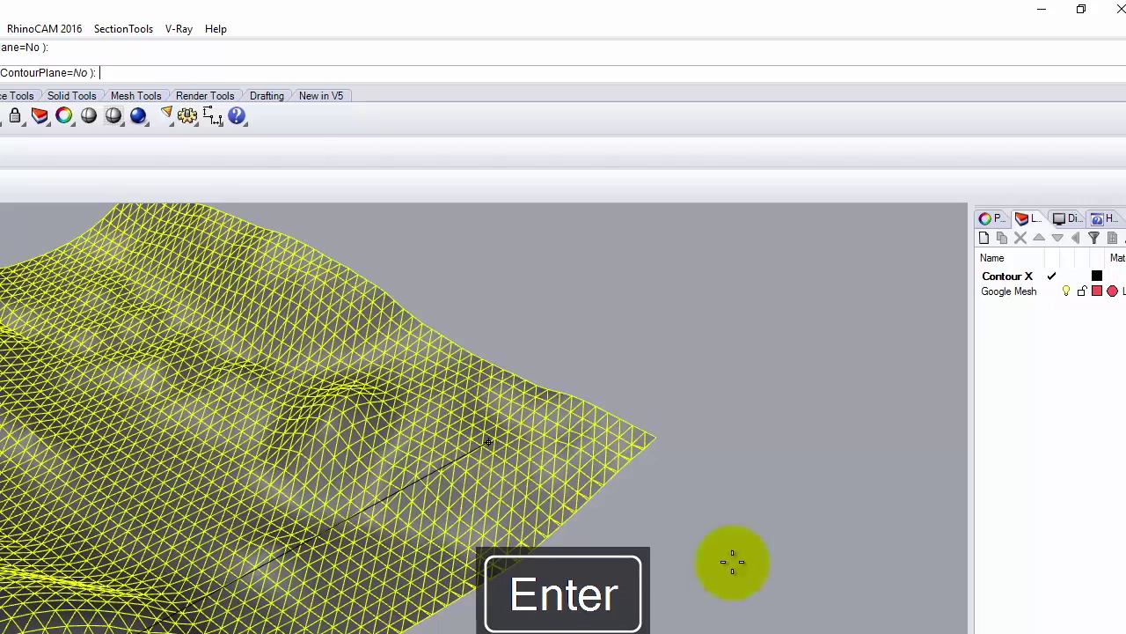
left_click(792, 305)
type("100")
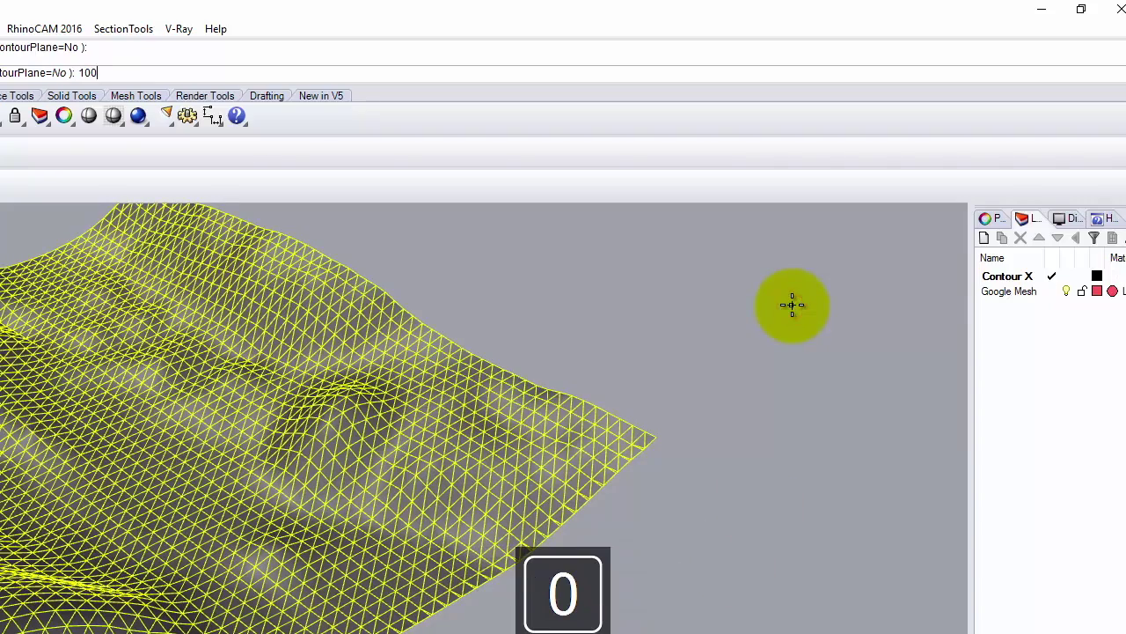
key("Return")
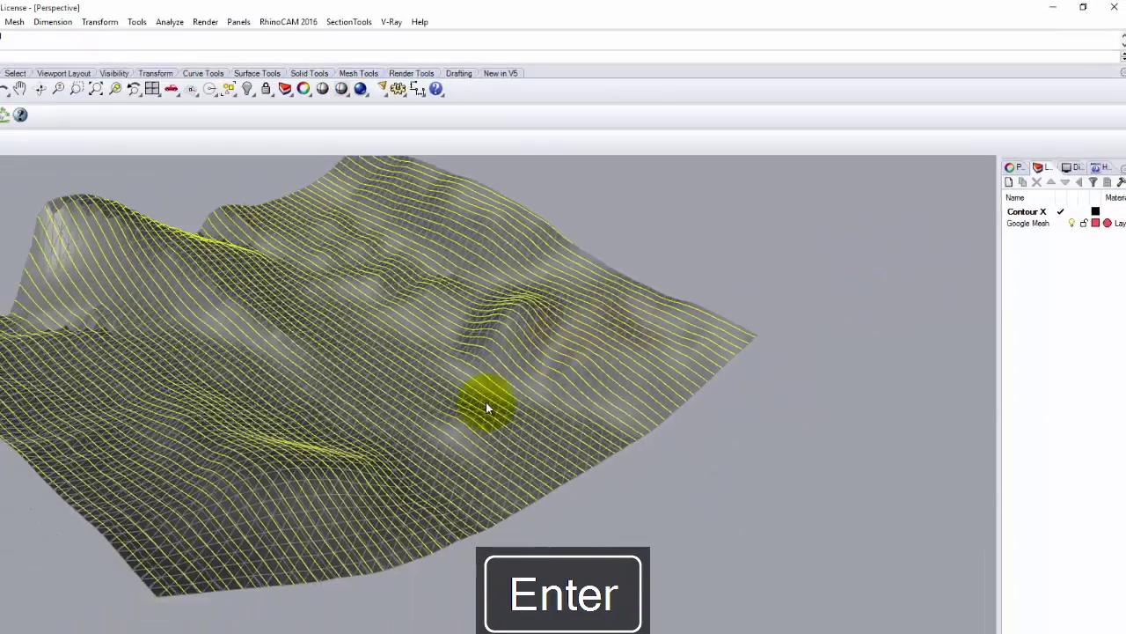
scroll(150, 593, "up", 5)
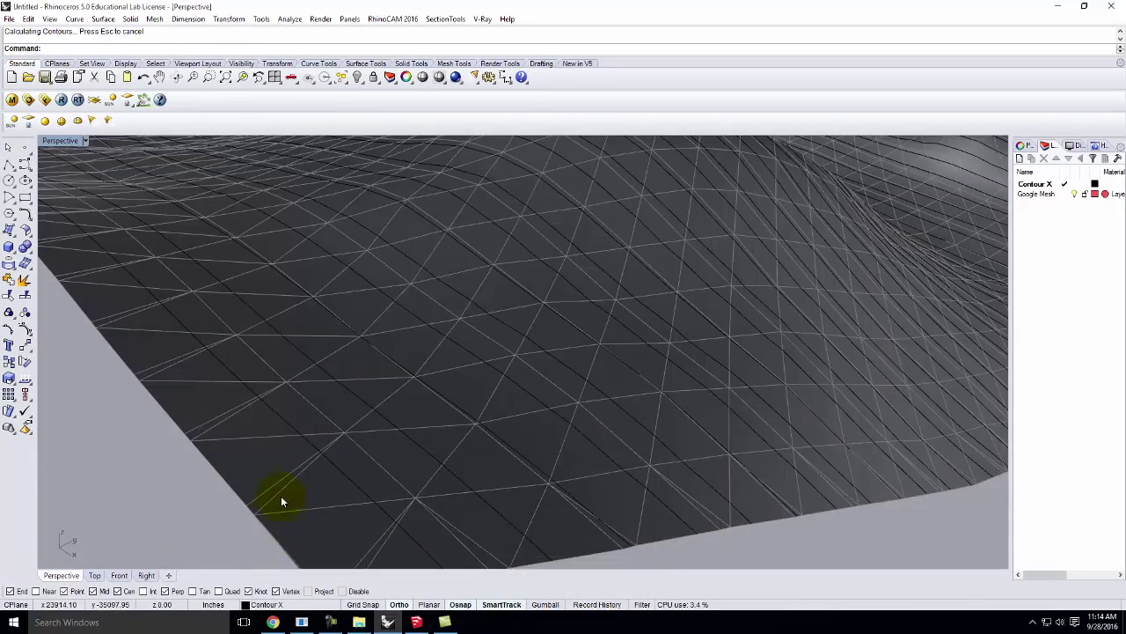
Select the terrain mesh, add a layer named Contour Y and make it the current layer.
left_click(281, 495)
scroll(466, 402, "down", 5)
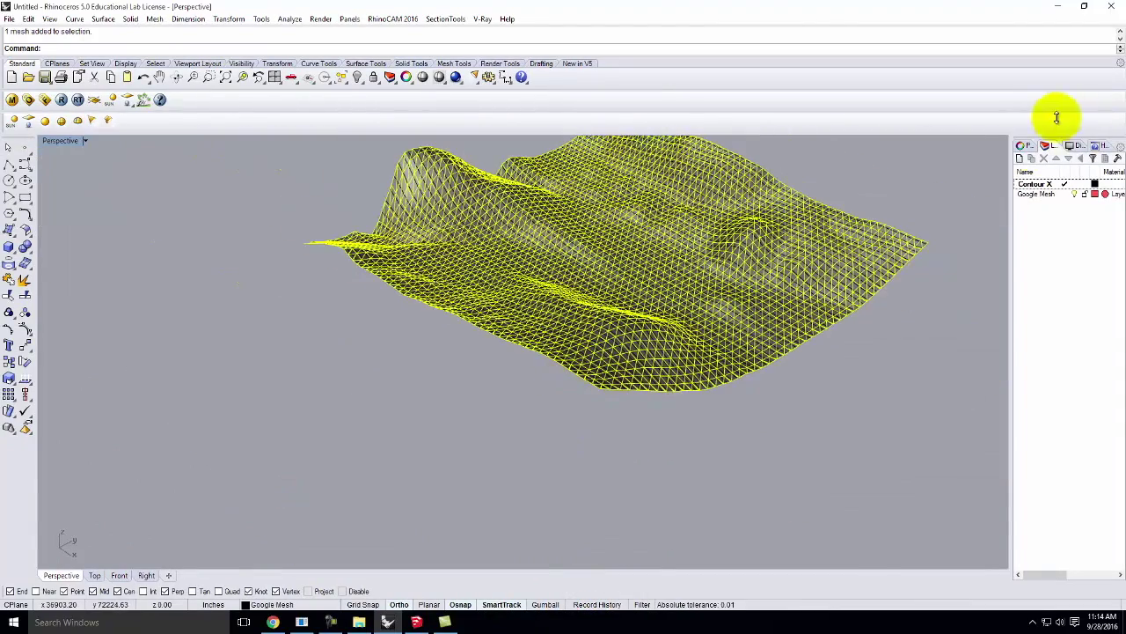
left_click(1020, 158)
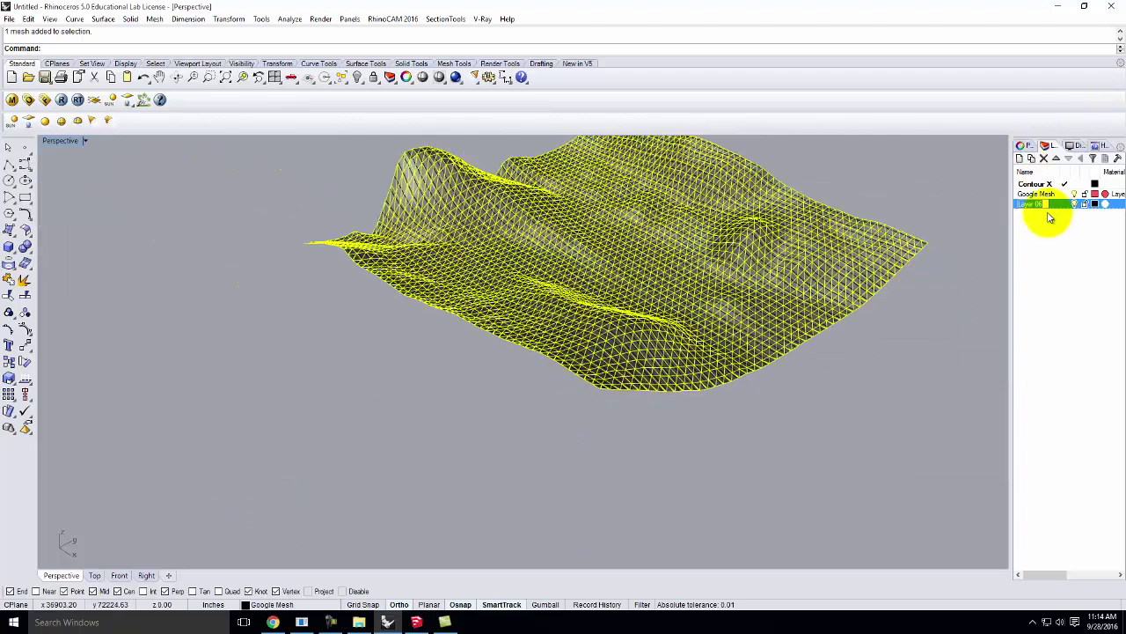
type("Contour Y")
left_click(1064, 204)
Create contours on the Contour Y layer at 100' spacing, running perpendicular to the first set.
scroll(573, 381, "up", 3)
key("Return")
left_click(623, 404)
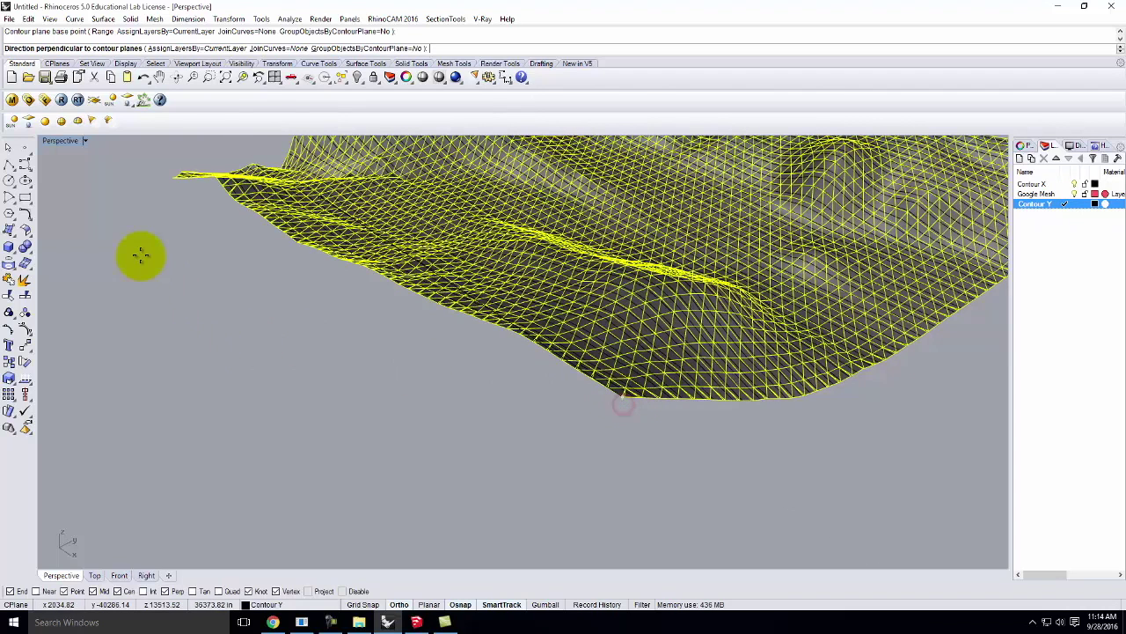
left_click(111, 240)
type("100")
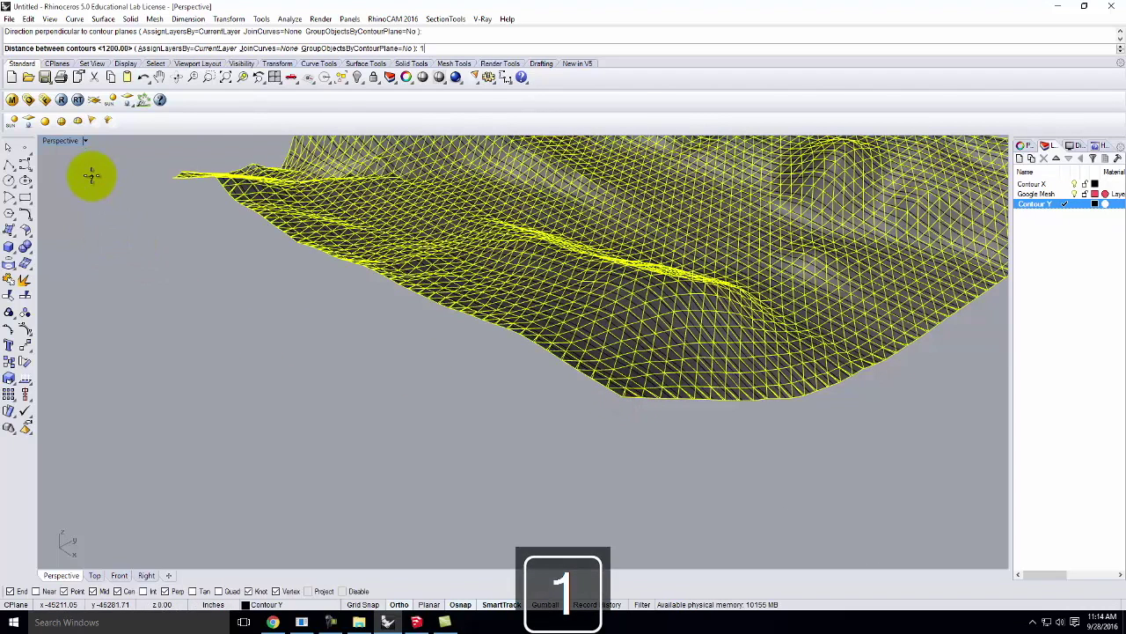
key("Return")
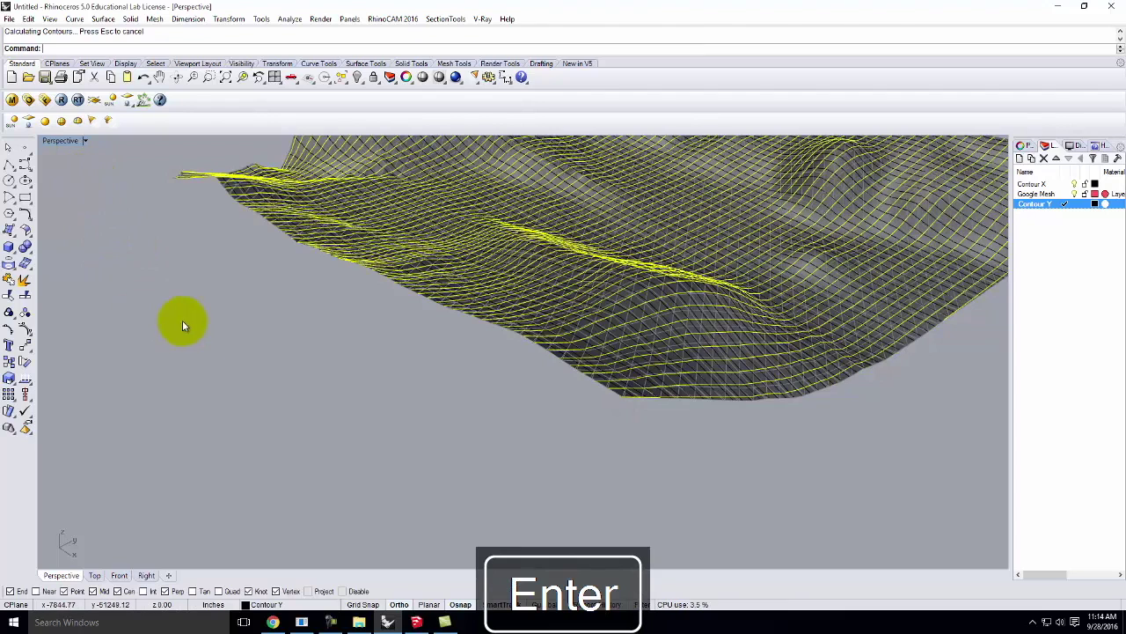
Hide the Google Mesh layer and switch to the four-viewport layout to see the contour grid in the Top view.
scroll(269, 372, "down", 5)
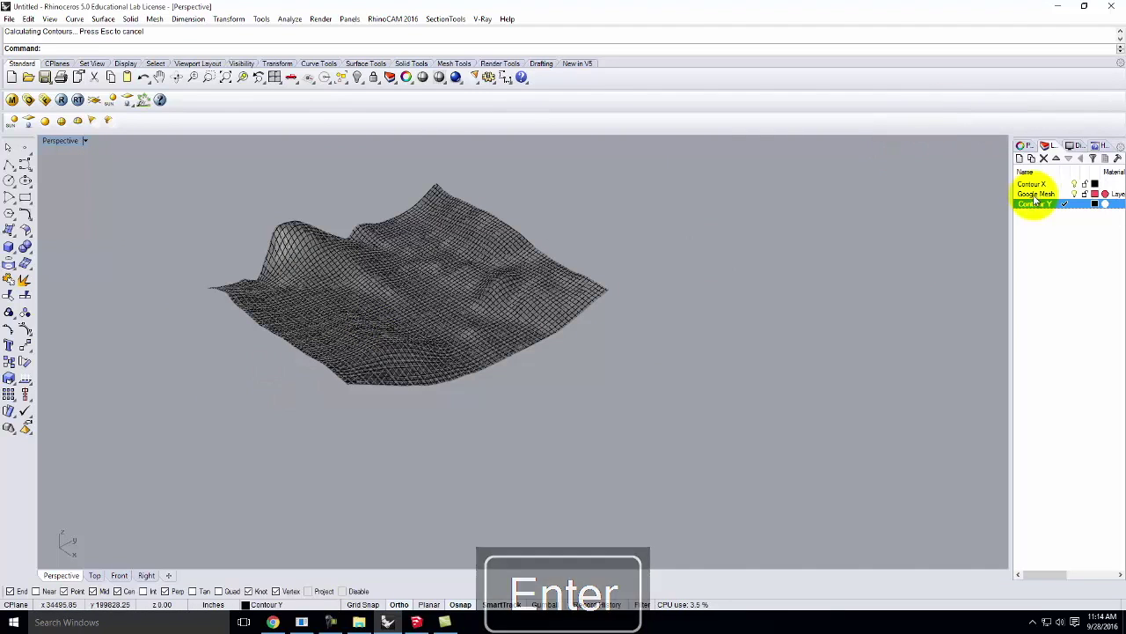
left_click(1074, 194)
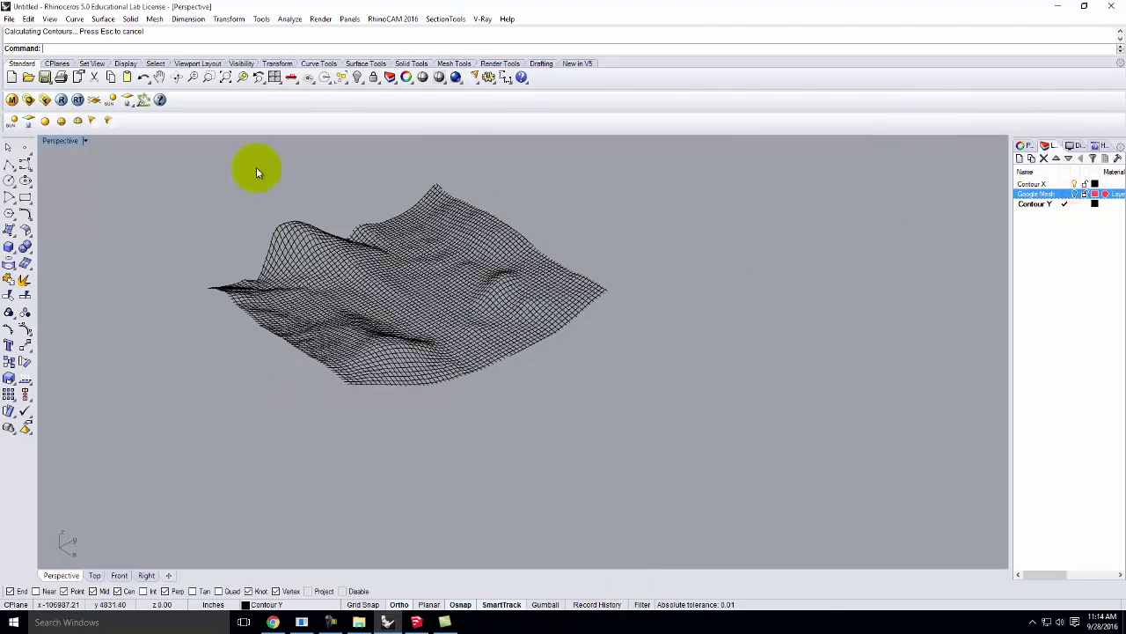
double_click(62, 139)
scroll(229, 237, "down", 10)
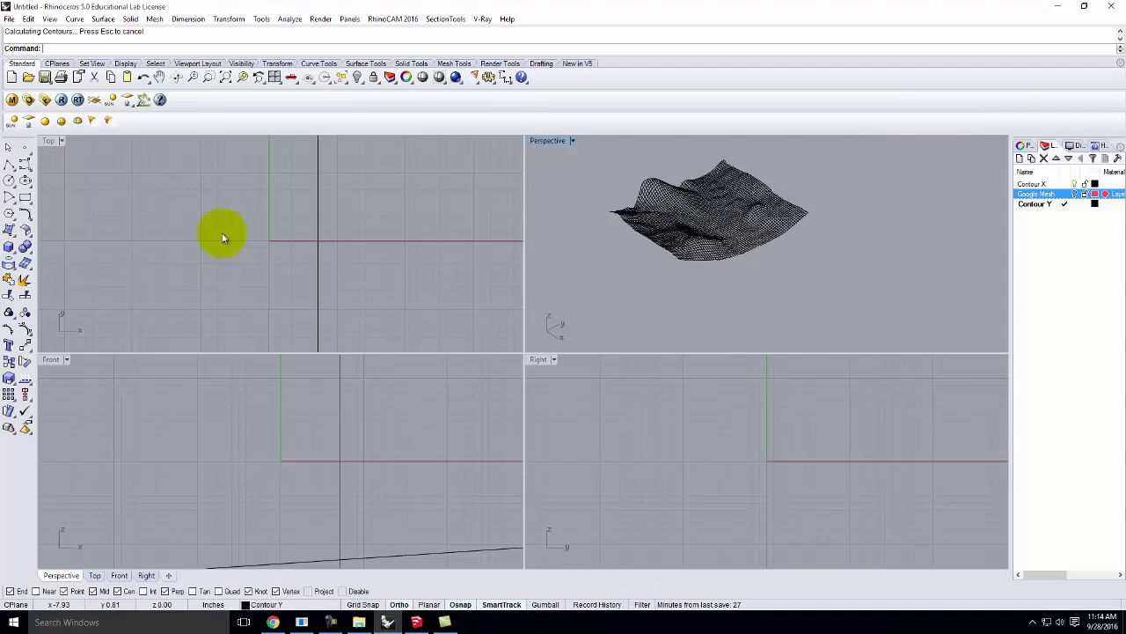
scroll(271, 236, "down", 3)
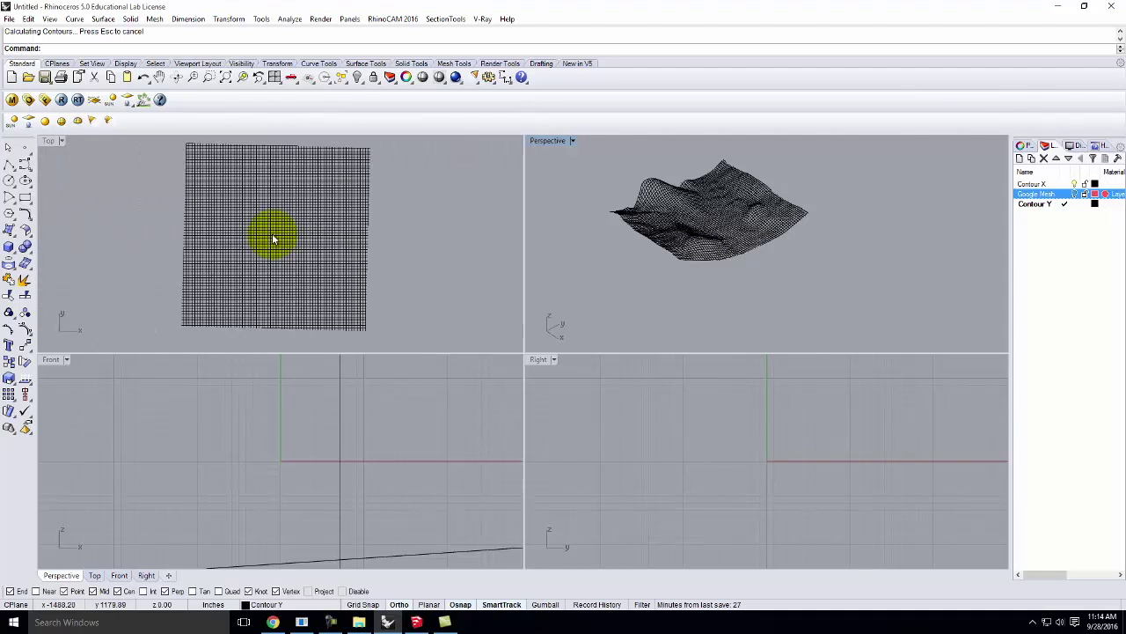
scroll(364, 158, "up", 4)
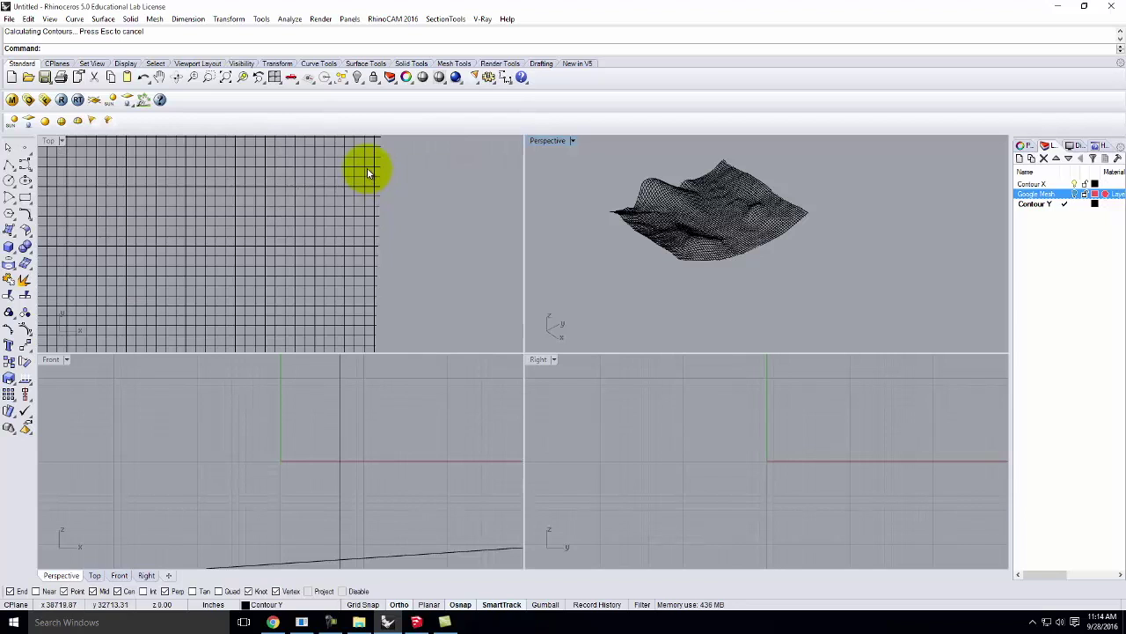
In the Top view, trim the contour ends past the east side, using a full-length contour near that edge as cutter.
left_click(376, 154)
scroll(377, 150, "down", 3)
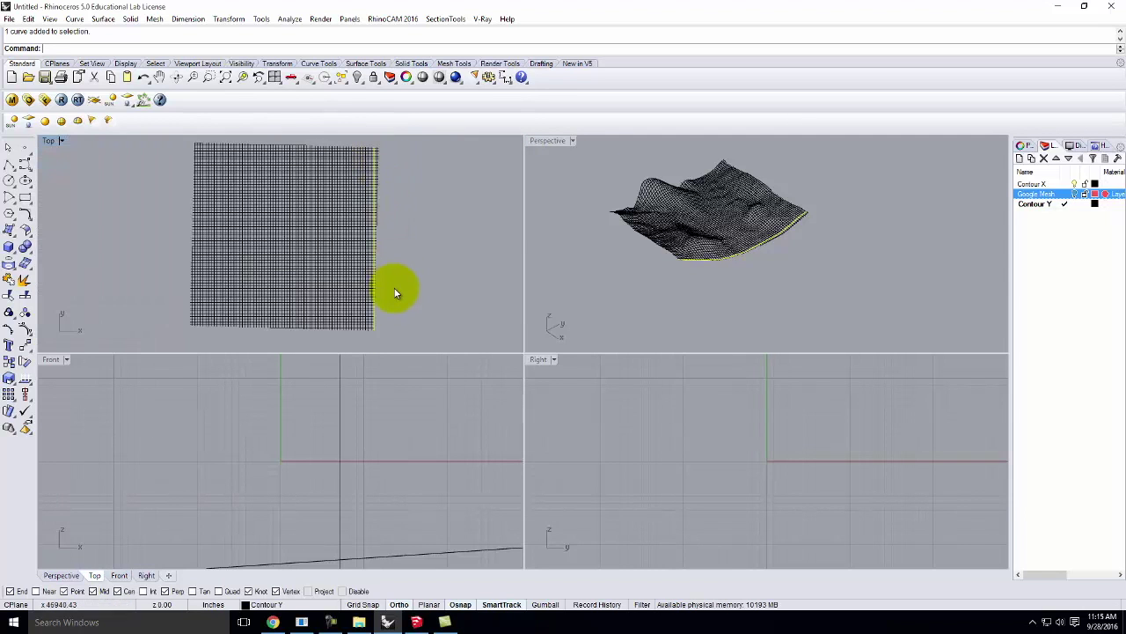
scroll(387, 286, "up", 6)
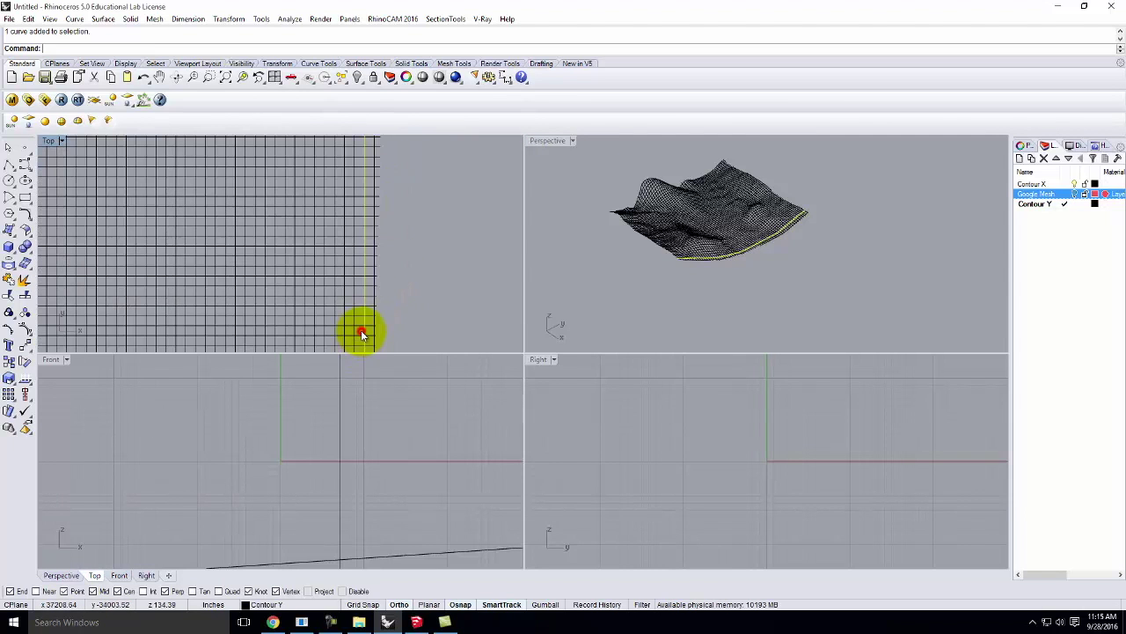
scroll(361, 334, "down", 5)
type("trim")
key("Return")
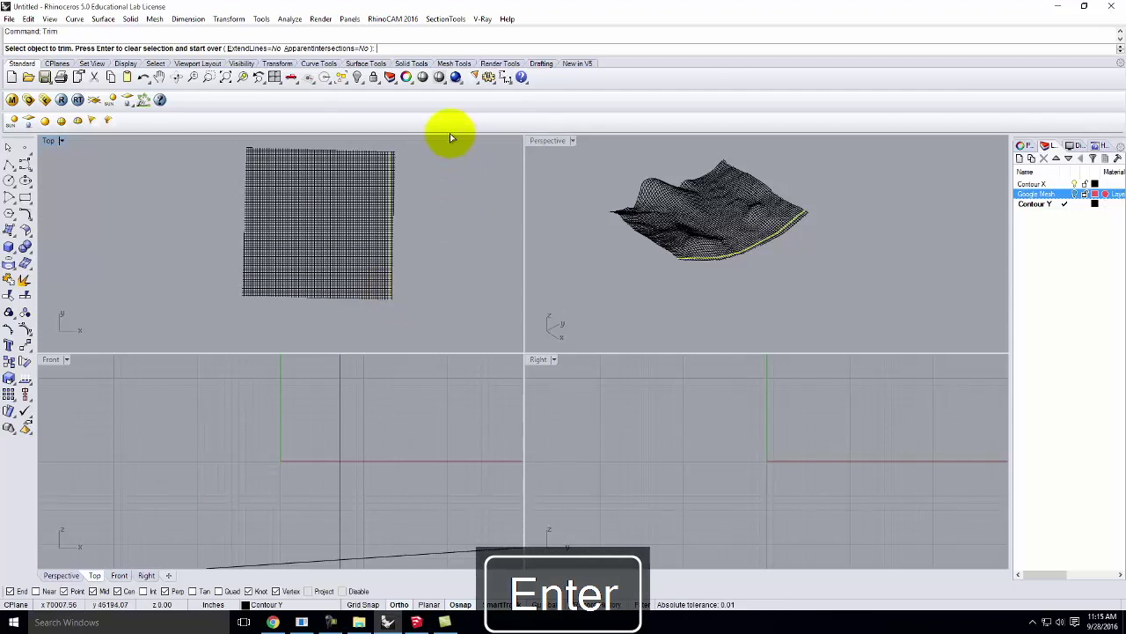
left_click_drag(415, 148, 395, 320)
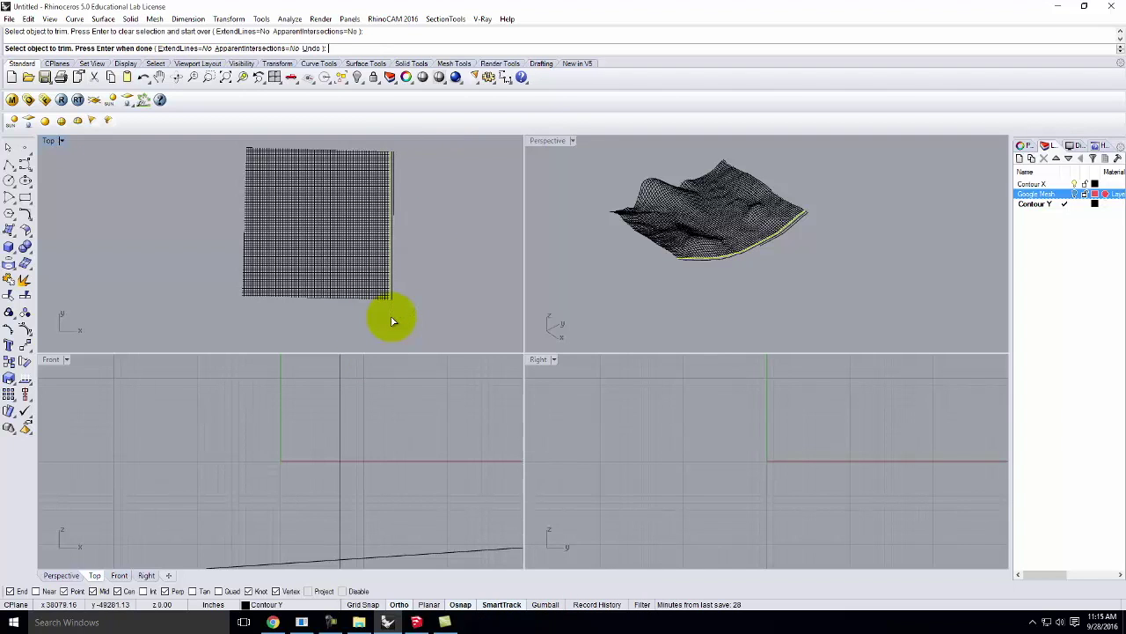
scroll(387, 154, "up", 5)
key("Return")
key("Return")
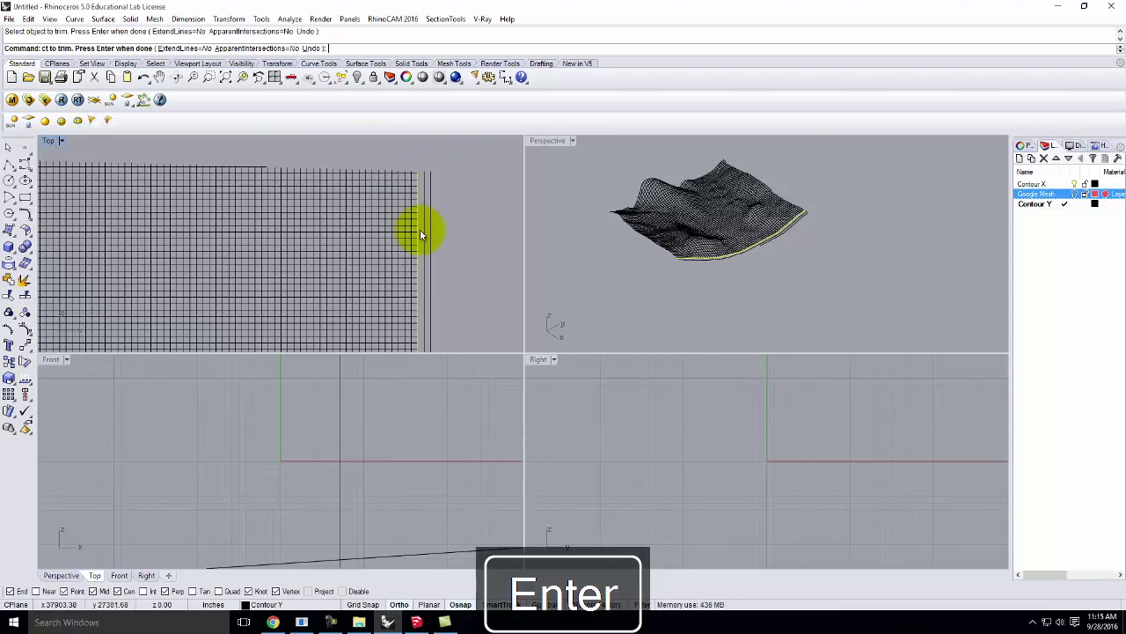
Trim the contour ends beyond the grid's north side, using a full-length horizontal contour near that edge as cutter.
left_click(402, 180)
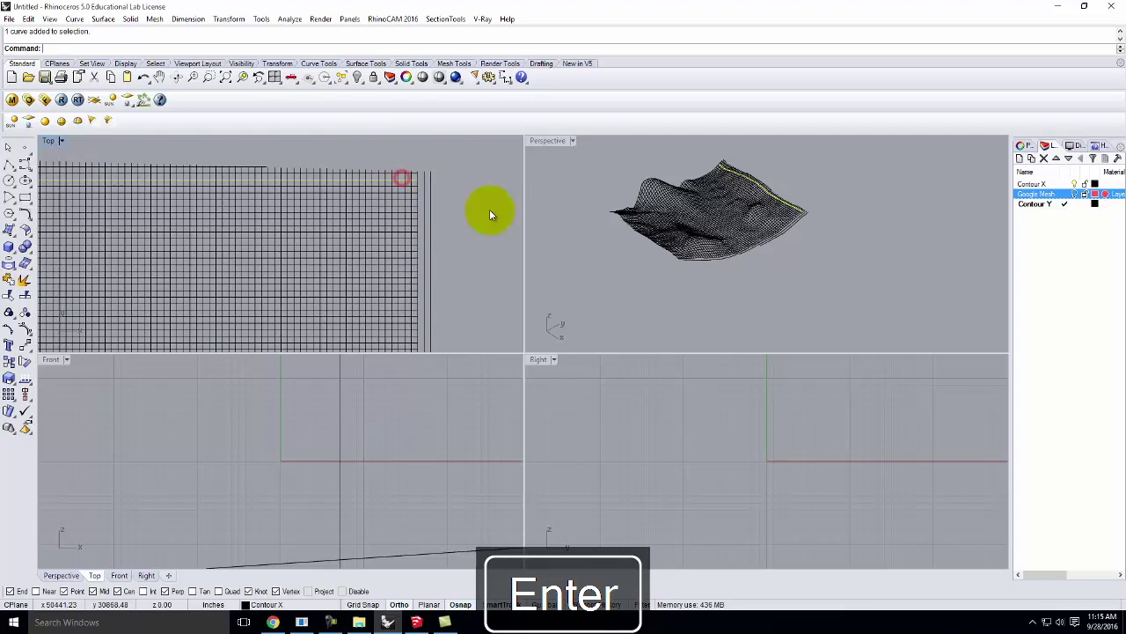
scroll(489, 211, "down", 2)
key("Return")
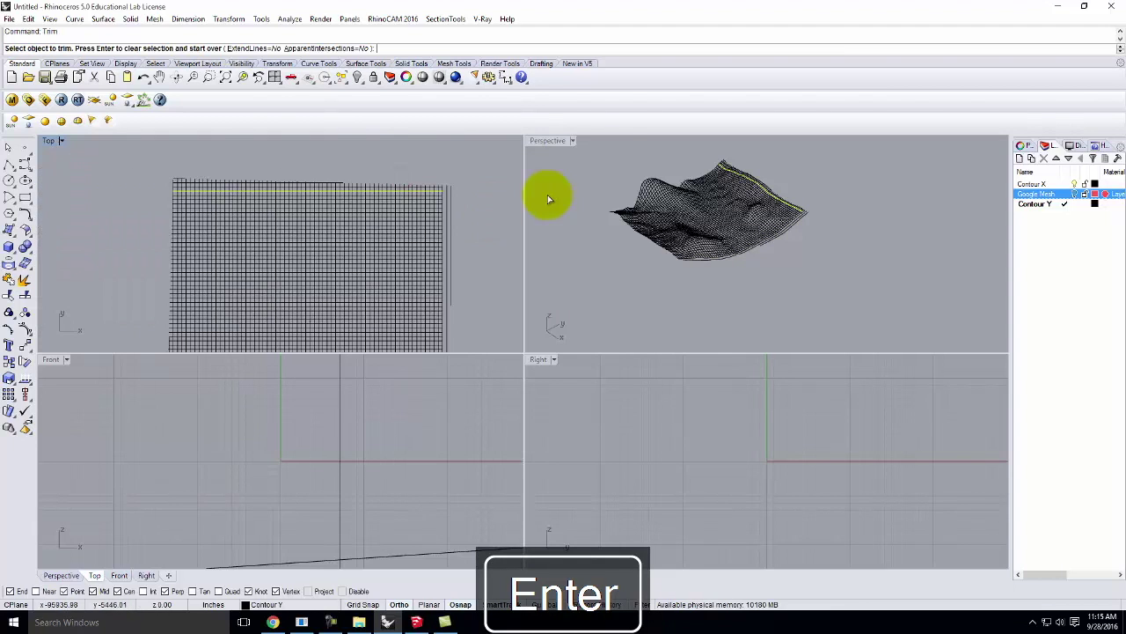
left_click_drag(480, 167, 446, 175)
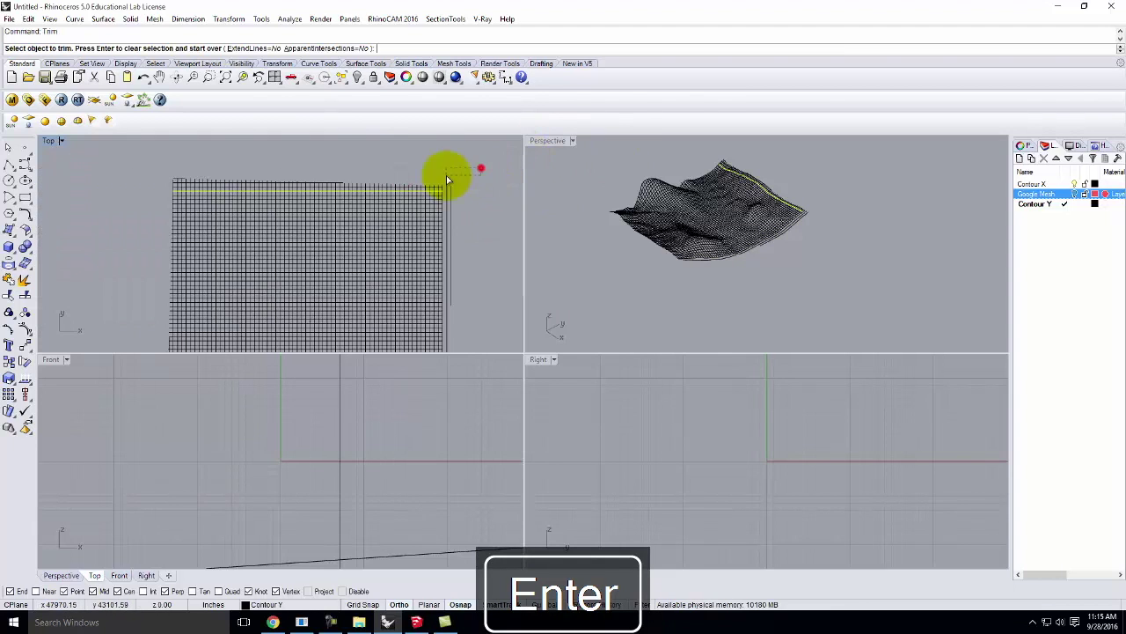
left_click(161, 188)
left_click(306, 179)
key("Return")
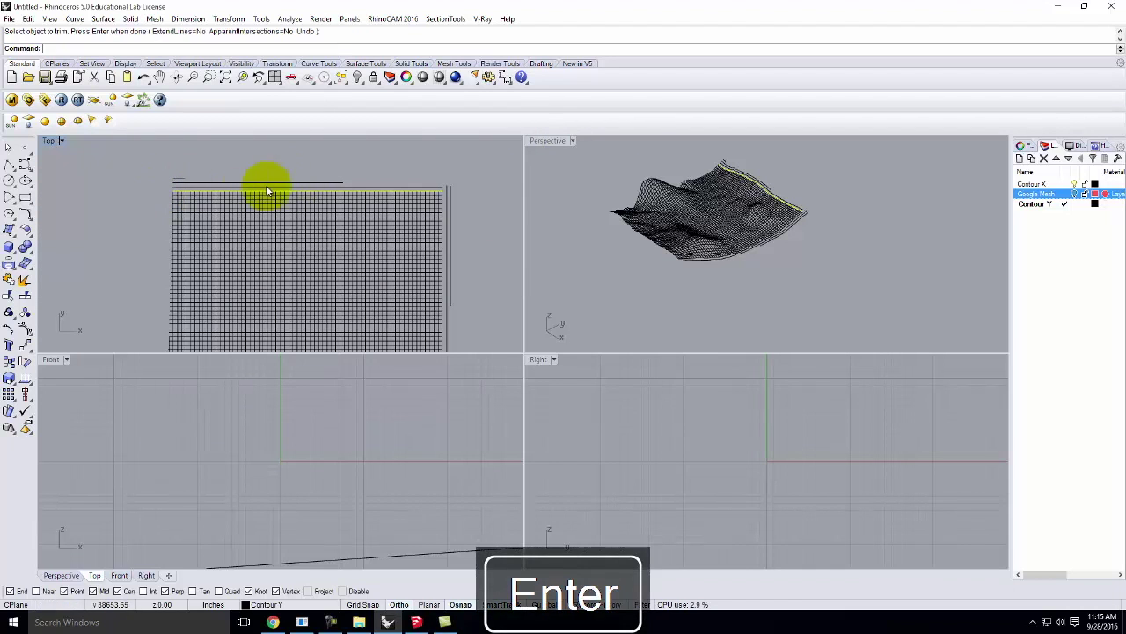
Trim the contour ends beyond the grid's west side, using a full-length vertical contour near that edge as cutter.
scroll(180, 196, "up", 3)
key("Escape")
left_click(199, 183)
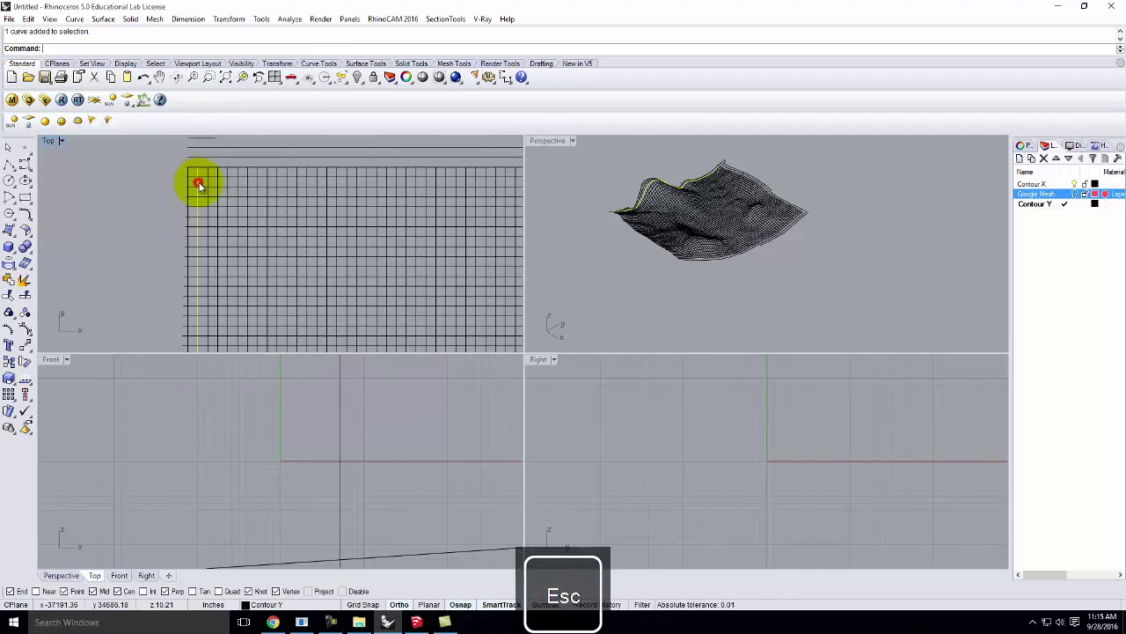
scroll(262, 181, "down", 5)
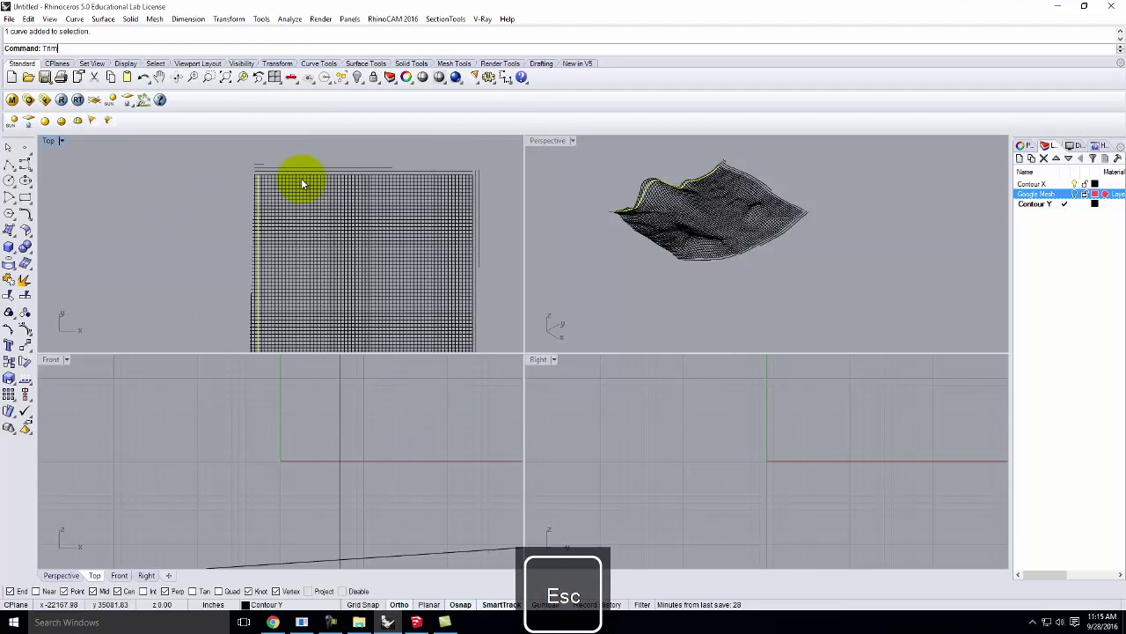
key("Return")
scroll(409, 211, "down", 3)
left_click_drag(309, 175, 289, 339)
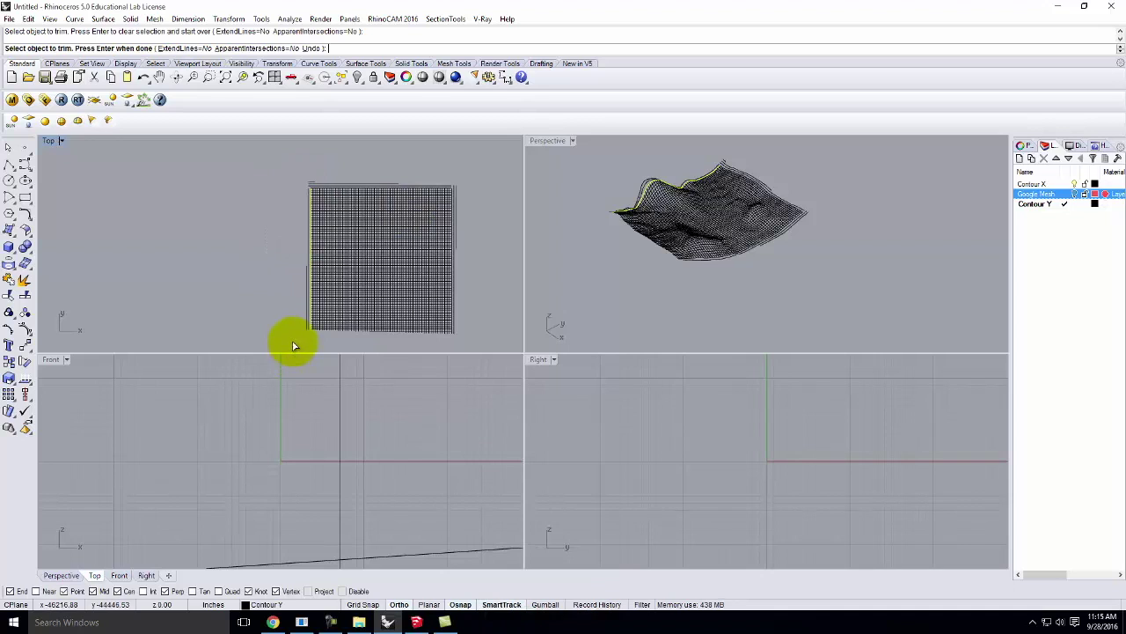
key("Escape")
Trim the contour ends beyond the grid's south side, using a full-length horizontal contour near that edge as cutter.
scroll(369, 343, "up", 4)
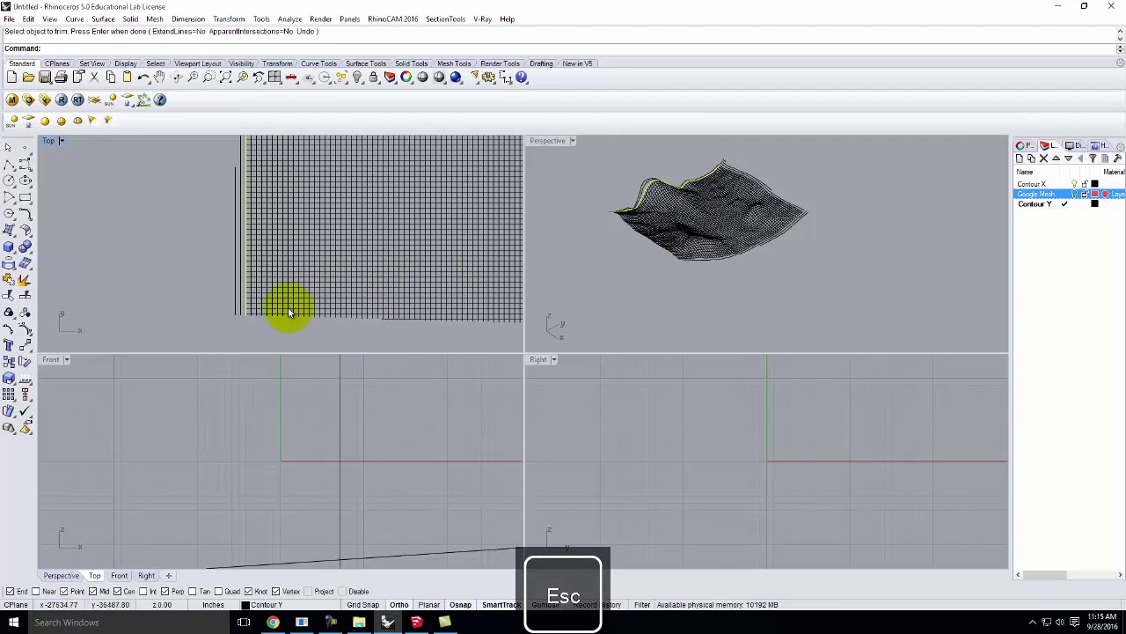
left_click(289, 307)
scroll(224, 289, "down", 1)
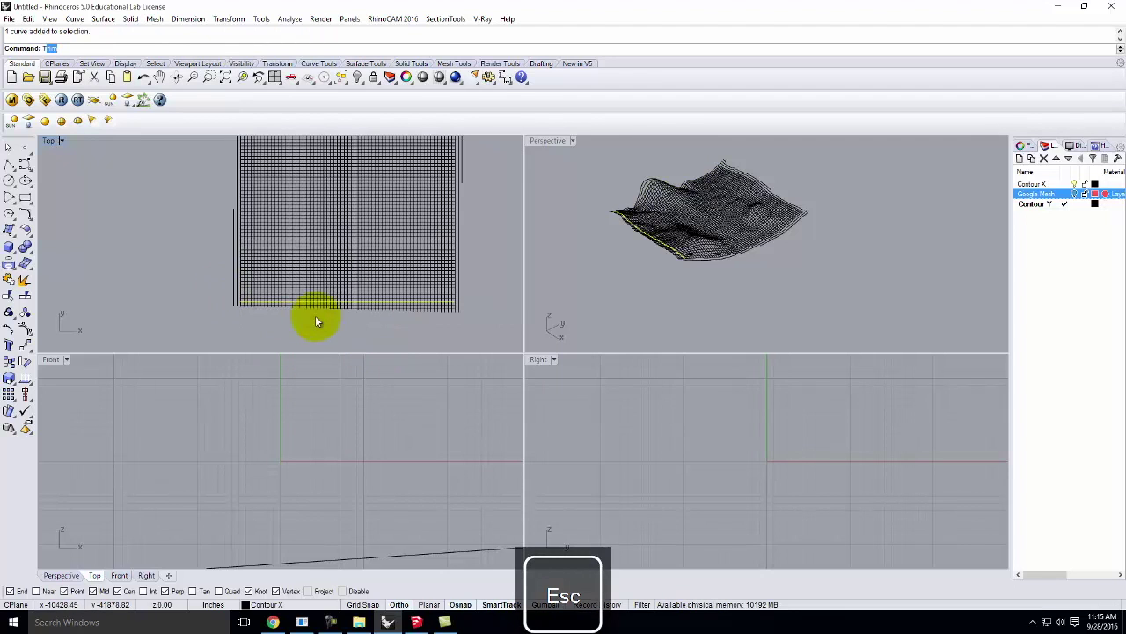
key("Return")
left_click_drag(494, 330, 225, 302)
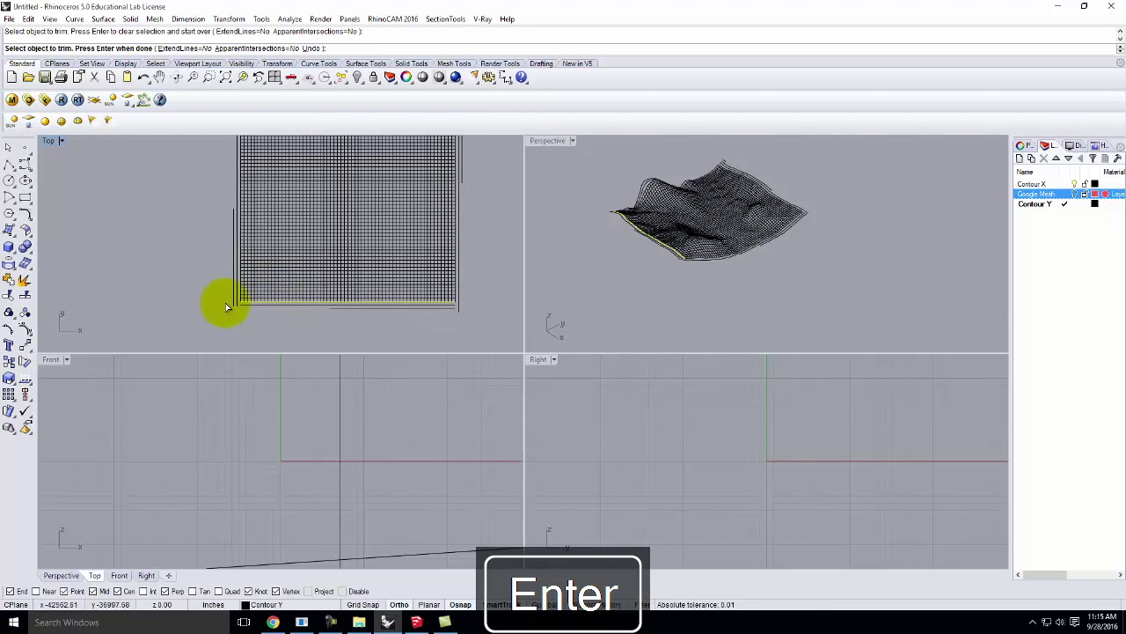
key("Escape")
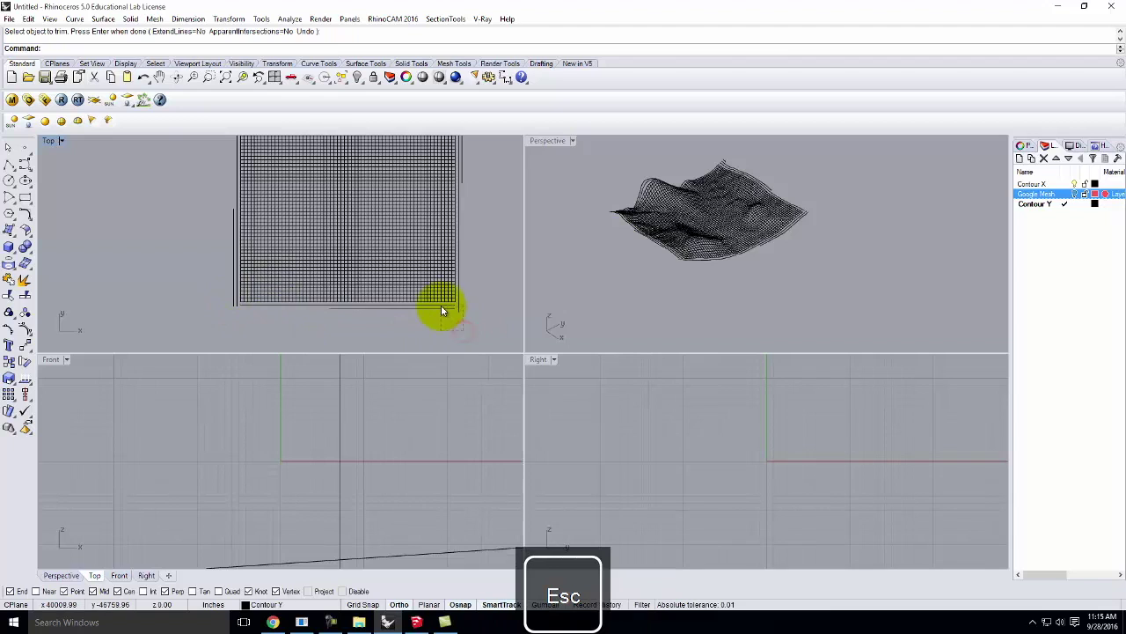
Delete the leftover contour curves lying outside the trimmed grid on all four sides.
key("Delete")
scroll(410, 305, "down", 3)
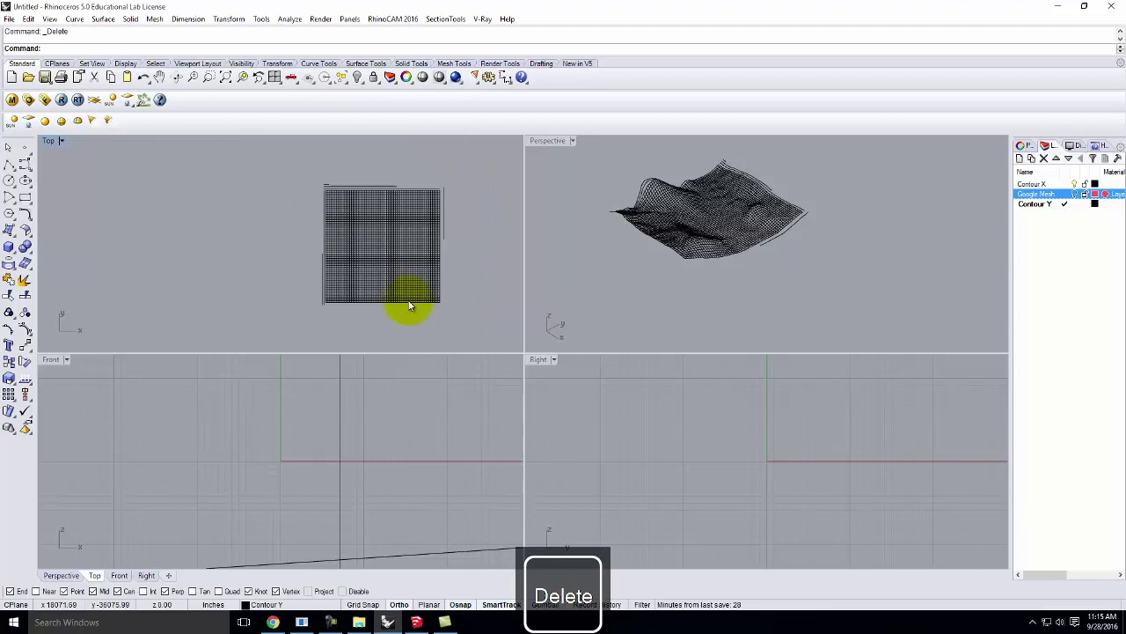
scroll(440, 172, "up", 4)
left_click_drag(367, 171, 176, 209)
key("Delete")
left_click_drag(468, 205, 444, 255)
key("Delete")
left_click(170, 245)
scroll(243, 193, "down", 6)
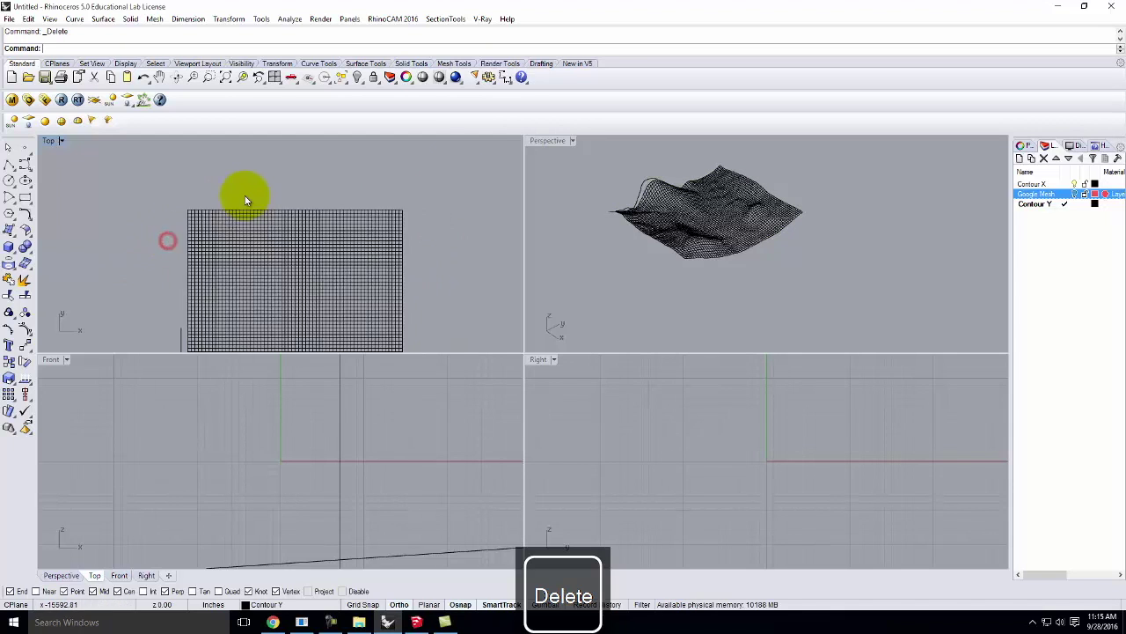
scroll(230, 299, "up", 6)
left_click_drag(233, 316, 211, 271)
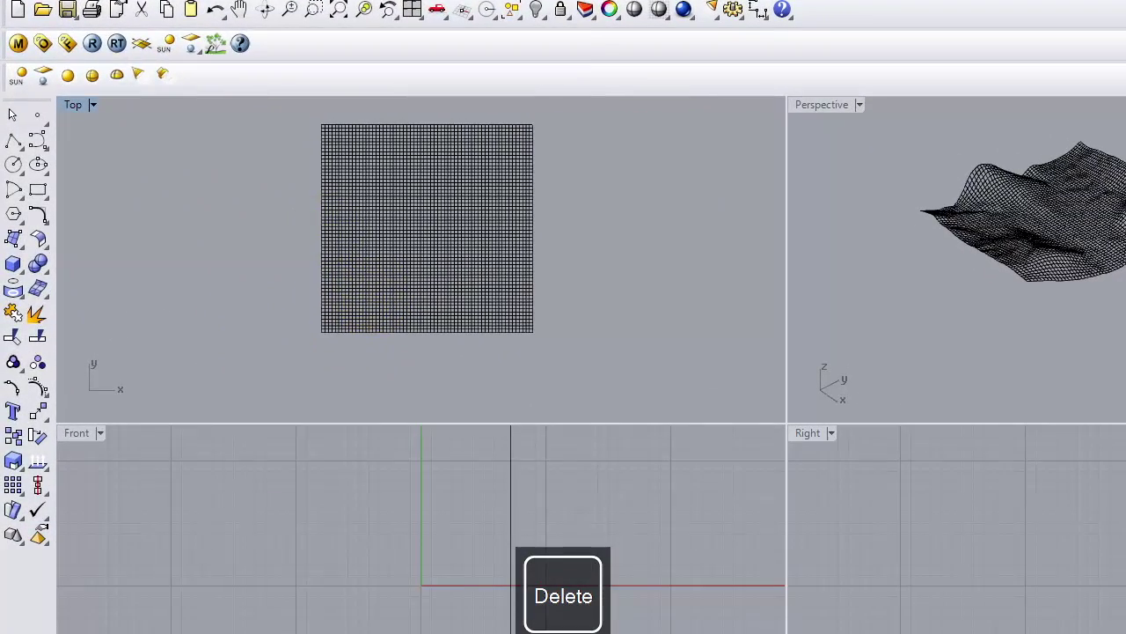
Save the model as Ex213_F2016 in the Ex213 folder under Live - A136 Exercises, as a Rhino 5 3D model.
left_click(8, 18)
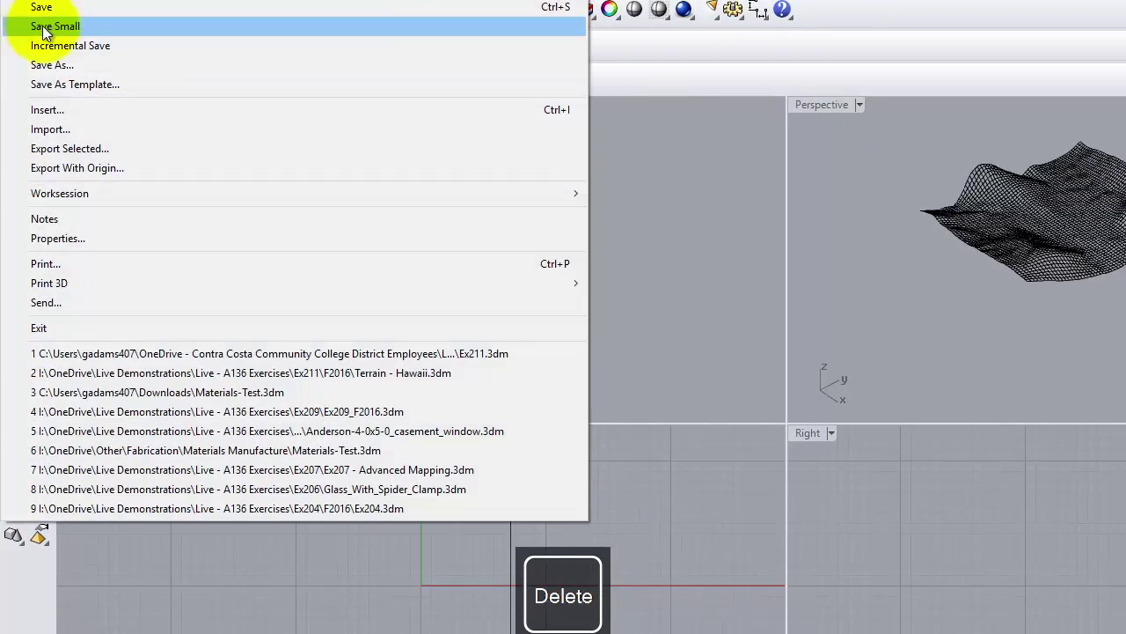
left_click(45, 68)
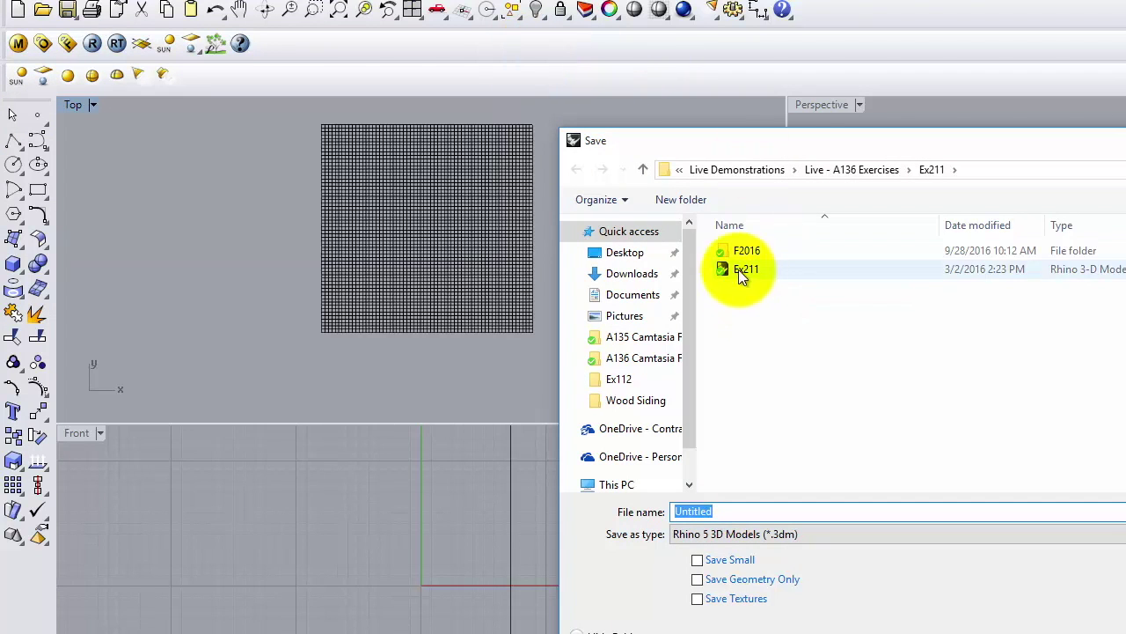
left_click(852, 174)
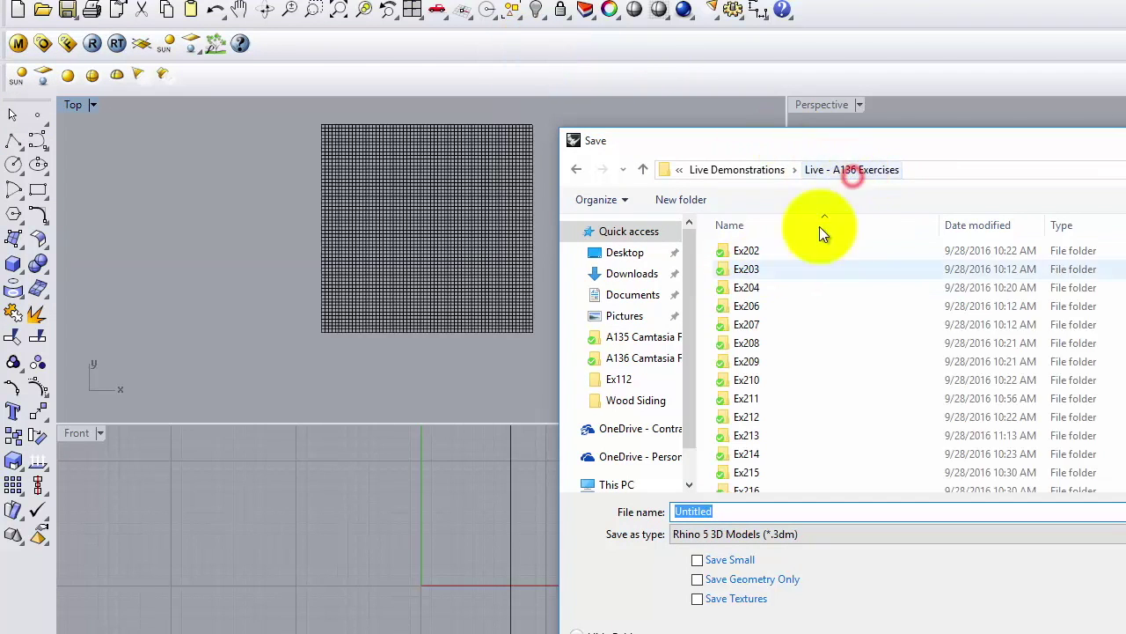
left_click(746, 437)
double_click(746, 437)
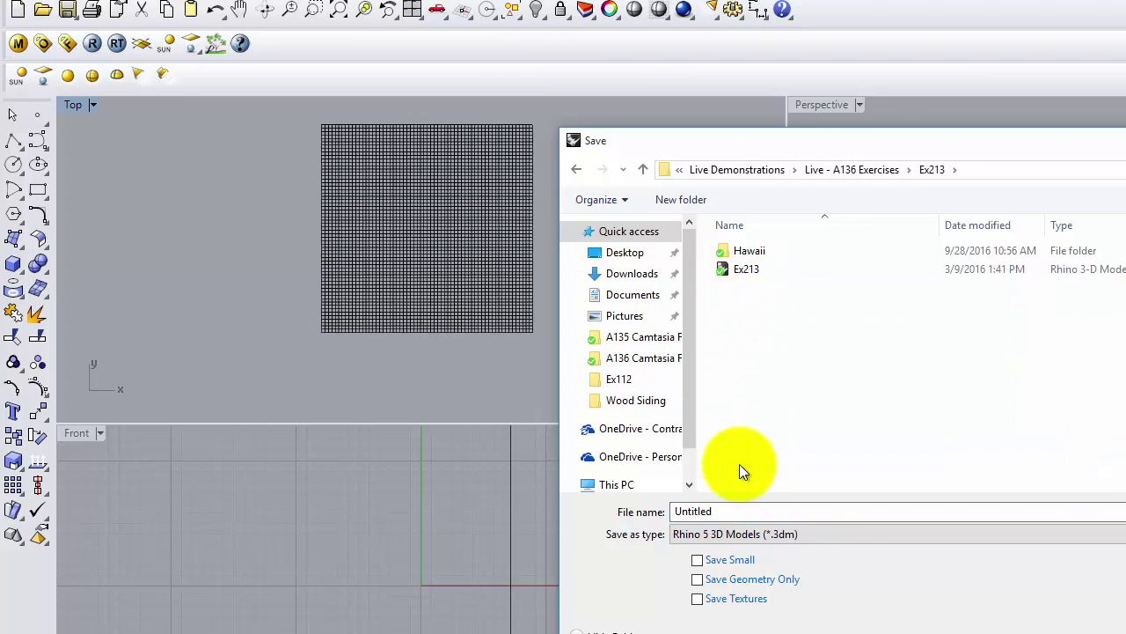
left_click(744, 271)
left_click(718, 515)
left_click(718, 515)
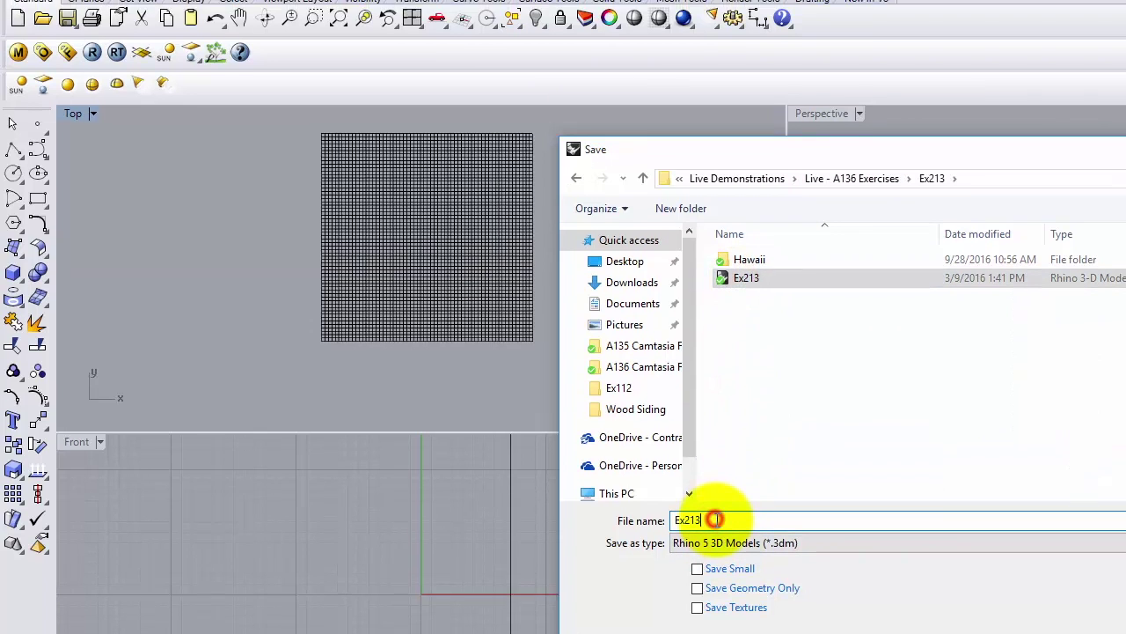
type("_F2016")
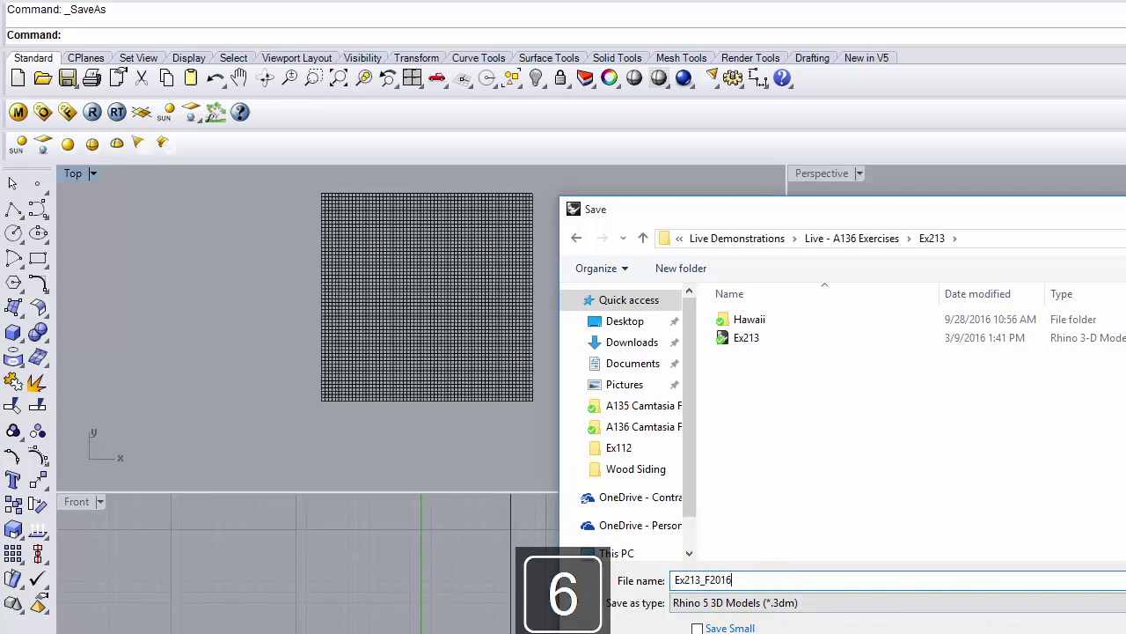
key("Return")
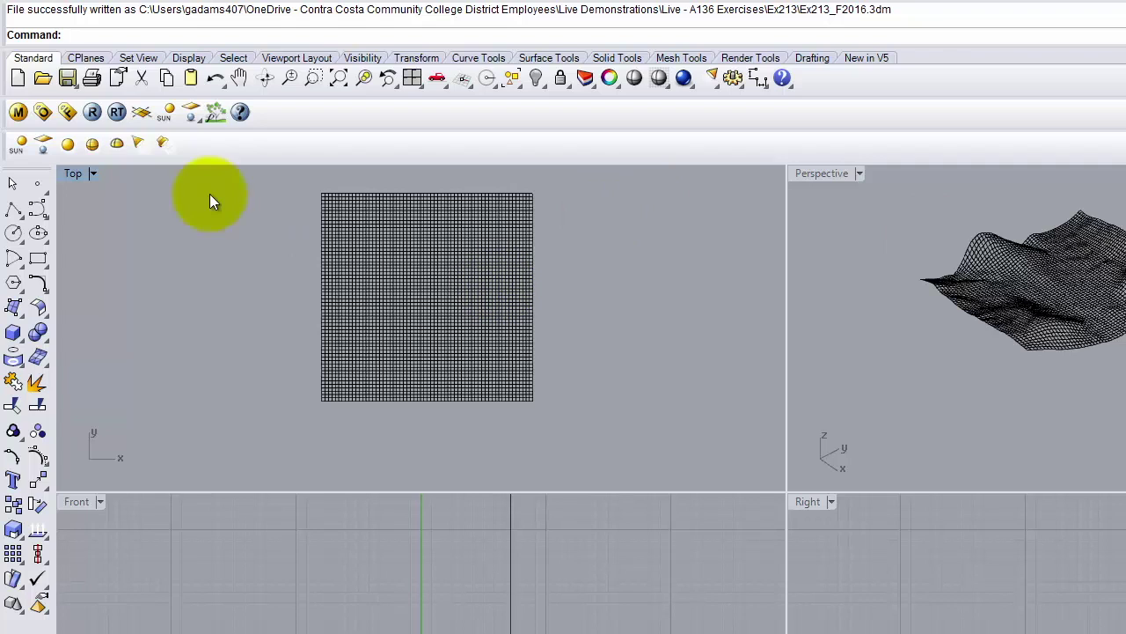
Create a curve network surface from all the trimmed contours, with edge tolerance 0.01, interior tolerance 0.1 and Position matching on all four edges.
left_click_drag(271, 174, 570, 436)
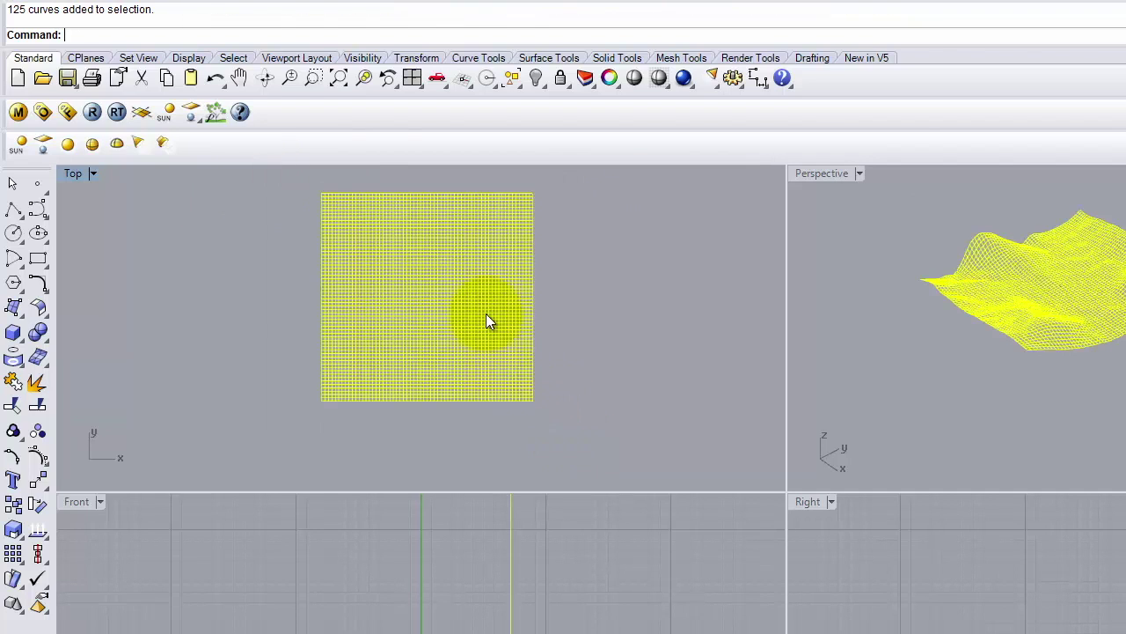
left_click(171, 2)
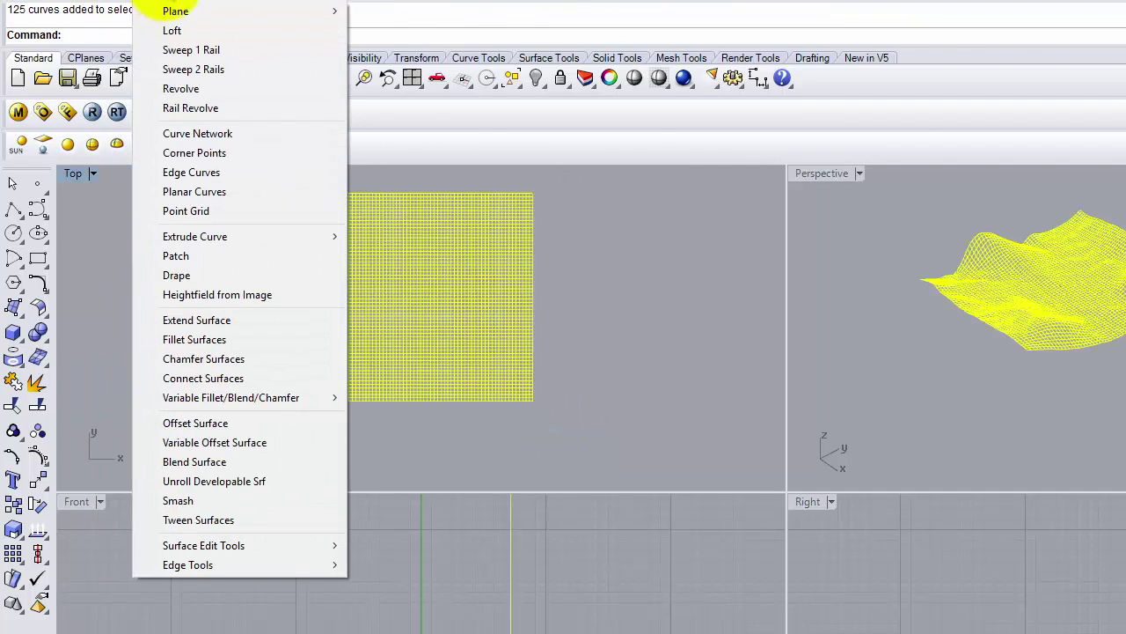
left_click(198, 135)
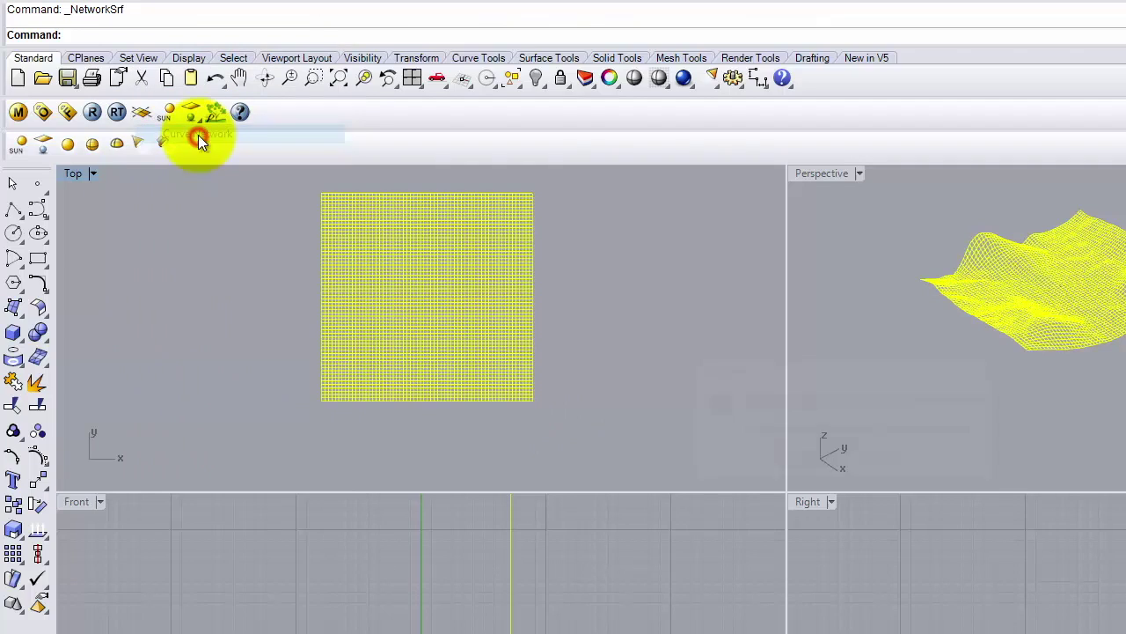
left_click(806, 460)
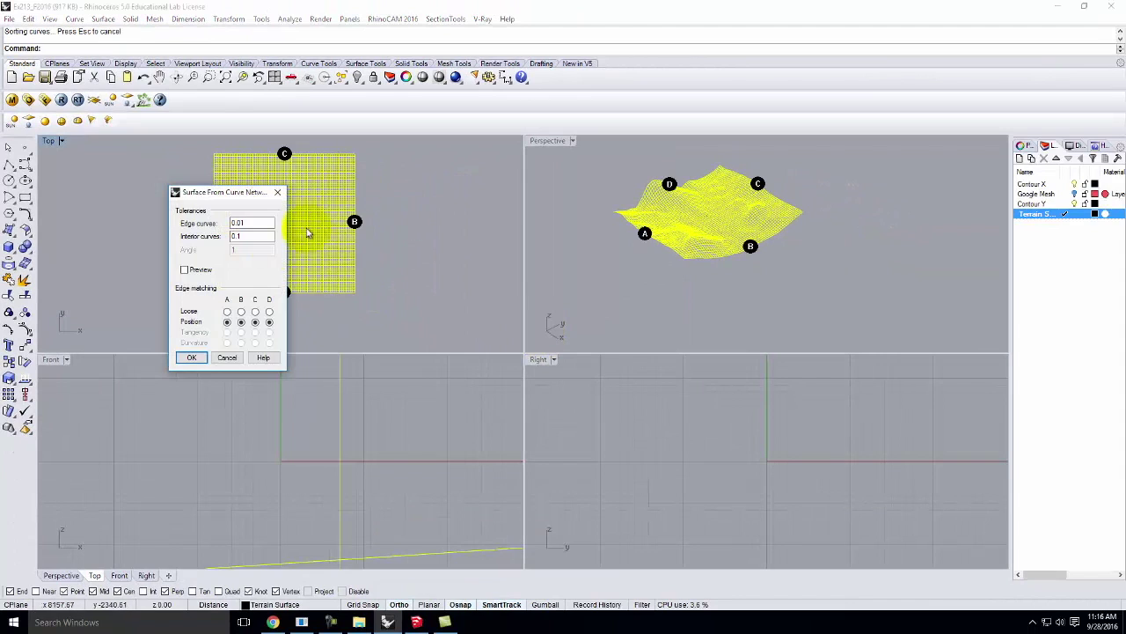
left_click(191, 357)
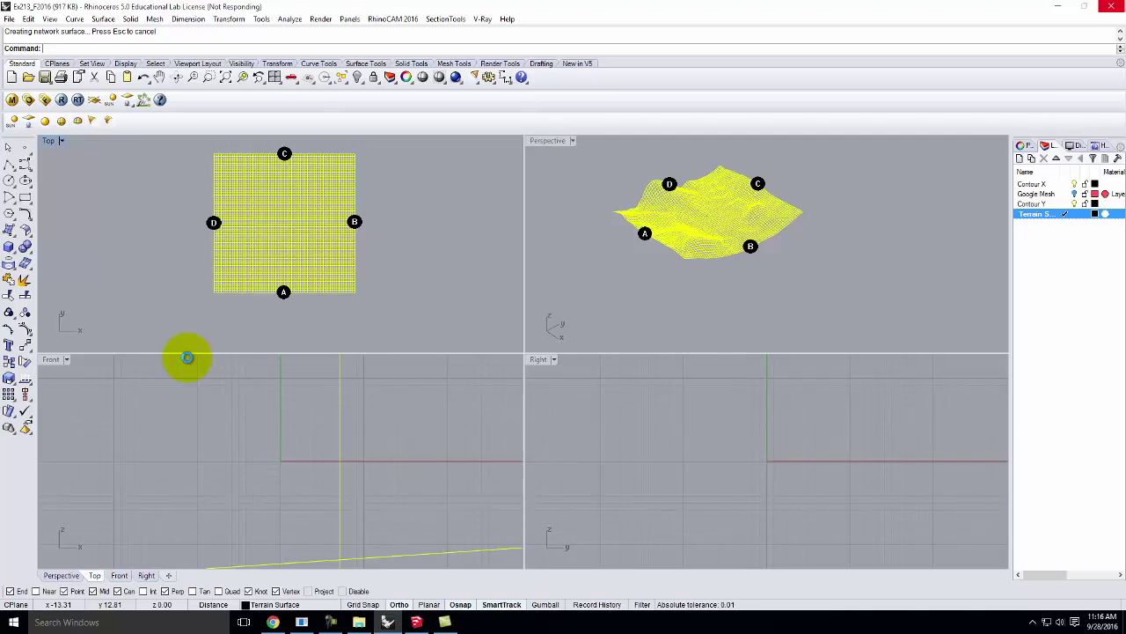
Switch to Chrome and open the Exercise 213 page from the Fall 2016 Digital Tools For Architects II exercises.
left_click(272, 622)
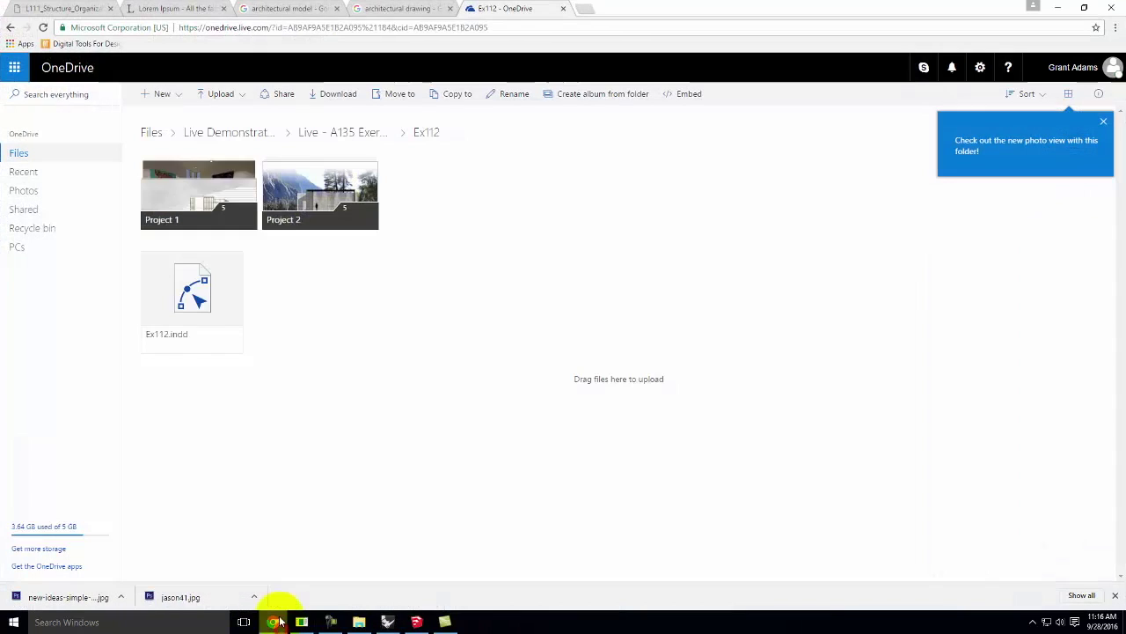
left_click(253, 8)
left_click(61, 8)
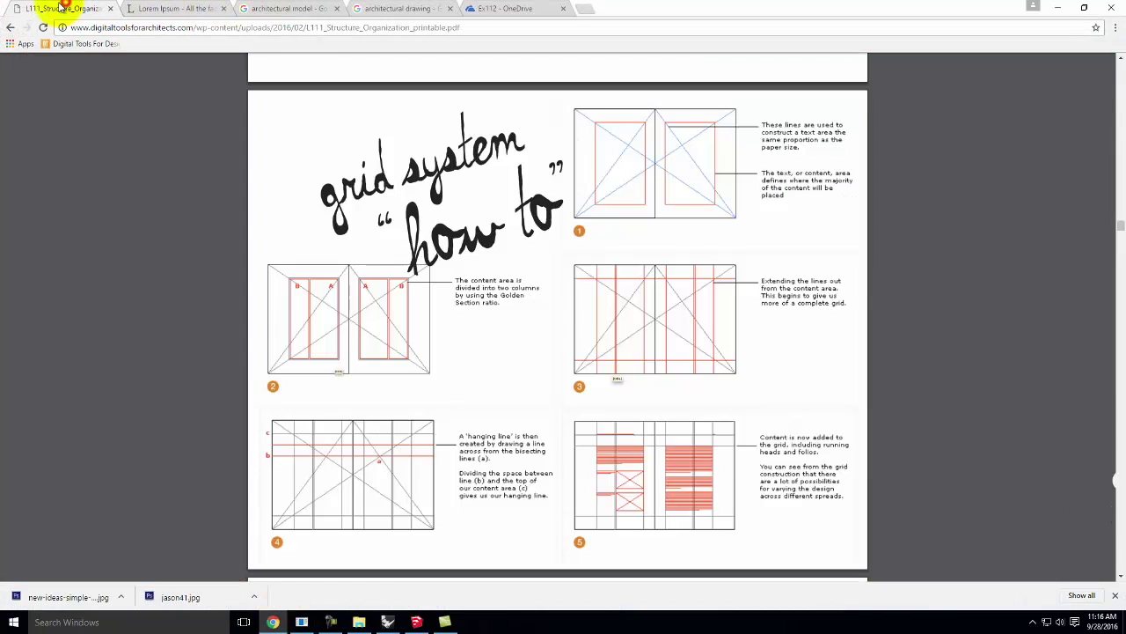
scroll(528, 246, "down", 5)
left_click(77, 44)
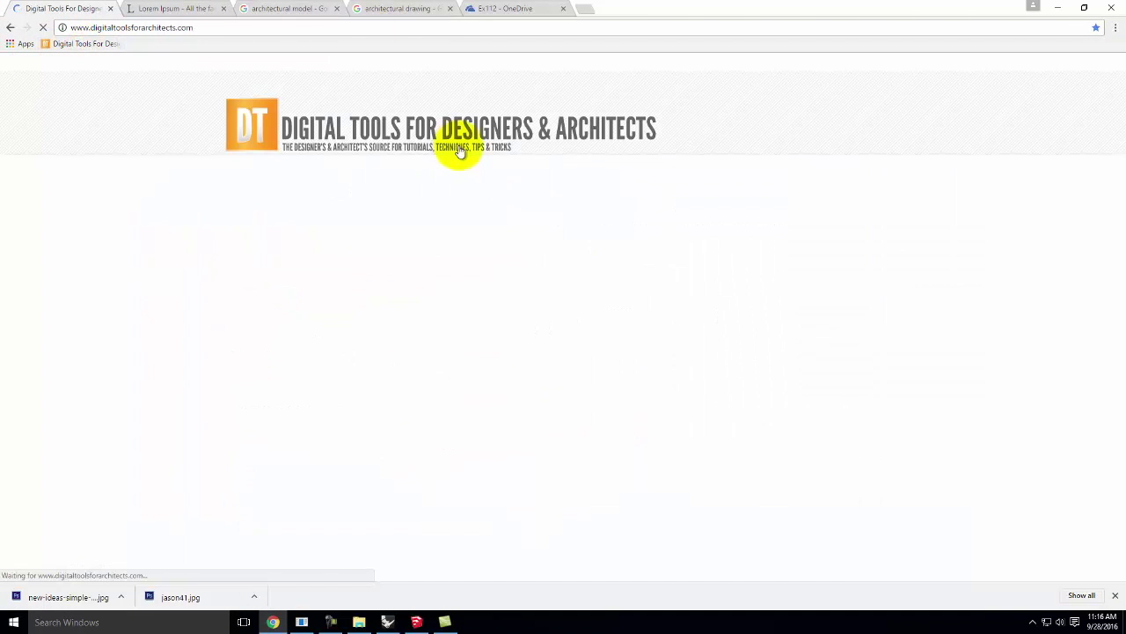
mouse_move(696, 189)
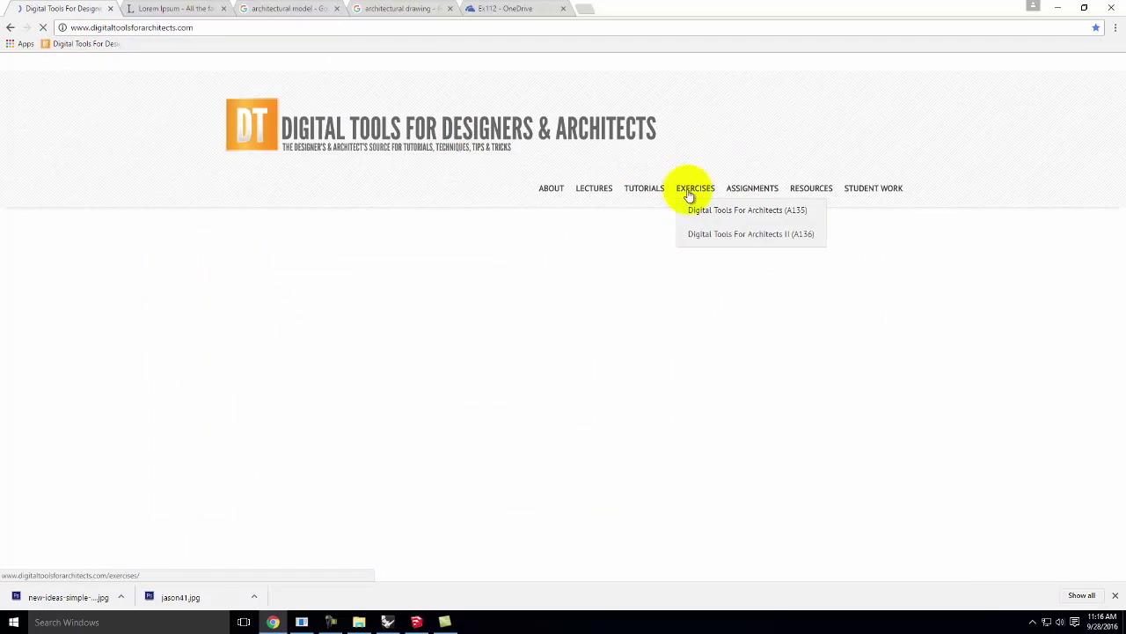
mouse_move(701, 214)
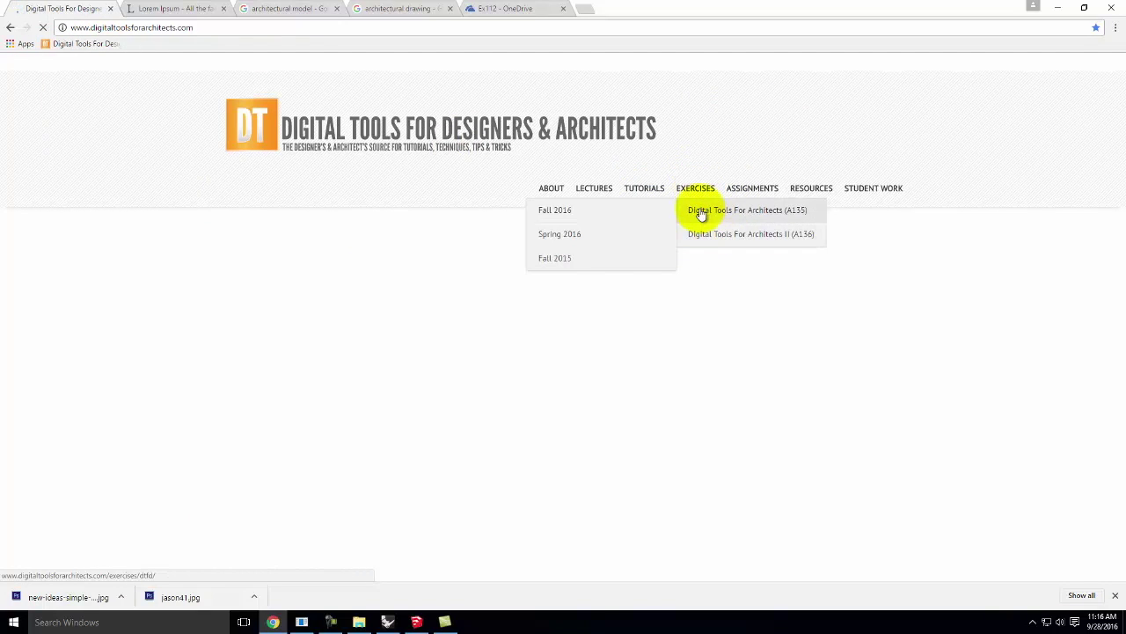
left_click(621, 237)
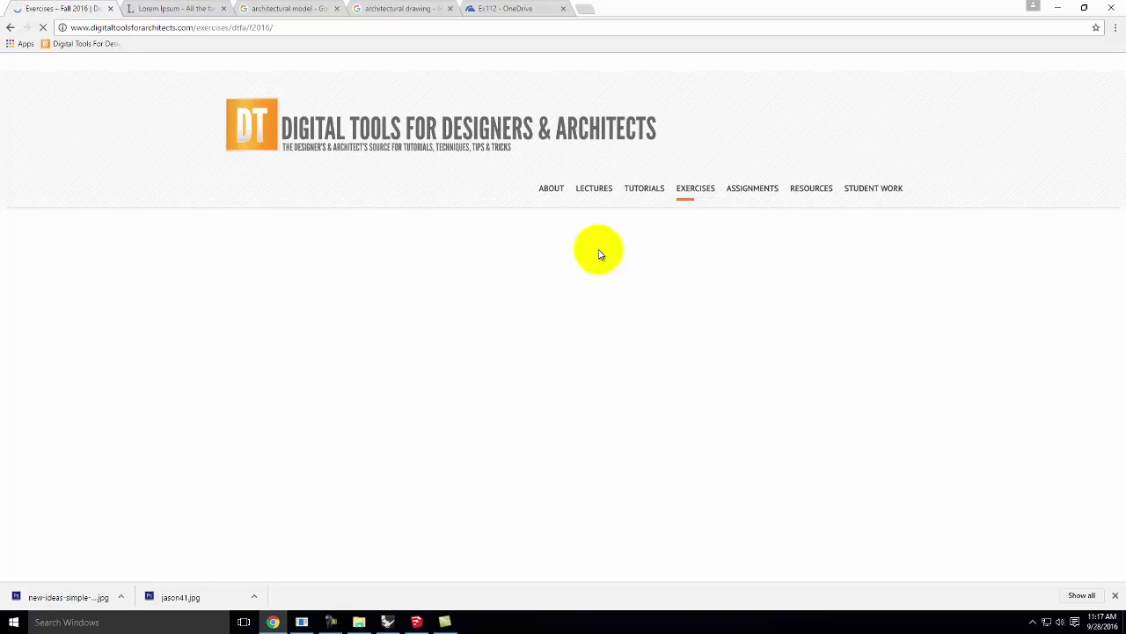
scroll(604, 302, "down", 5)
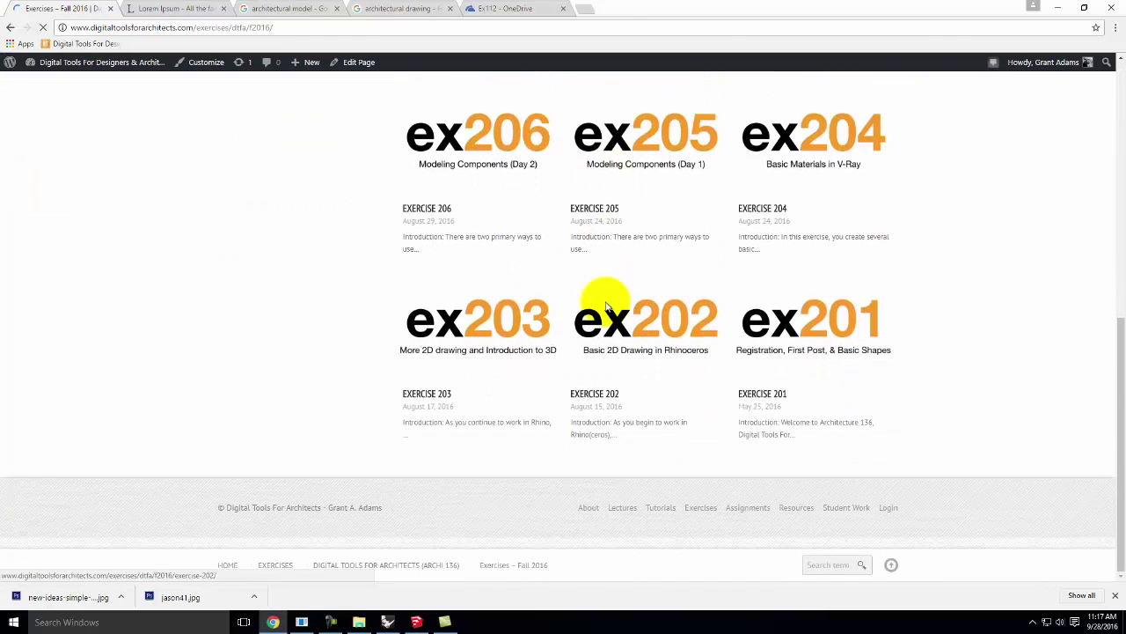
scroll(605, 306, "up", 5)
left_click(481, 307)
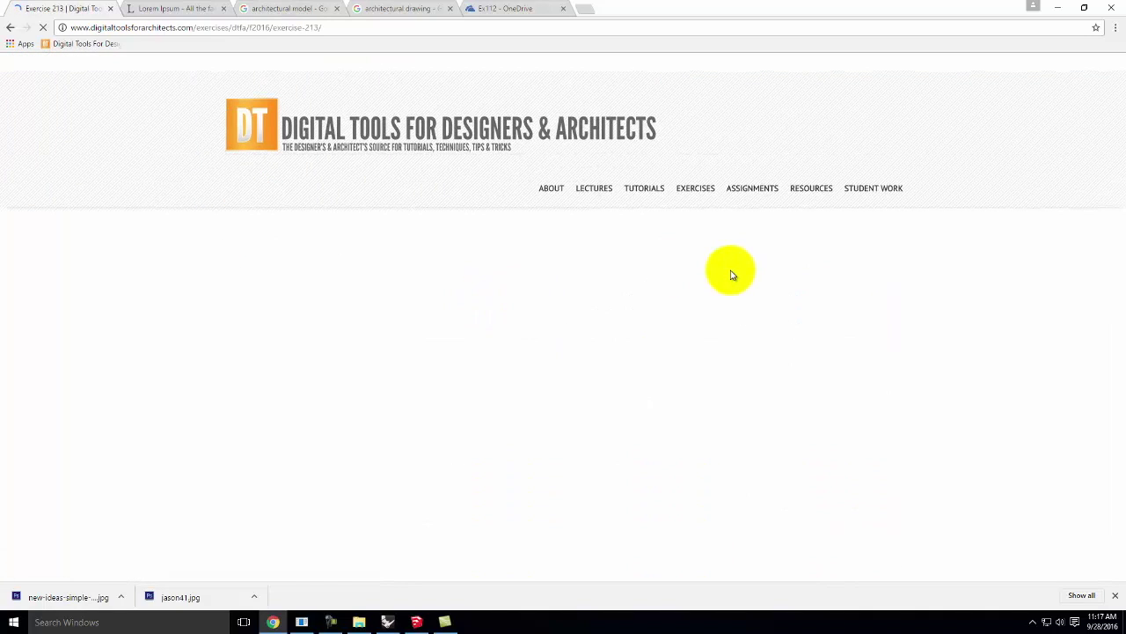
Open the PDF of Exercise 213 and examine its Topography Creation Information table at a larger scale.
scroll(732, 271, "down", 5)
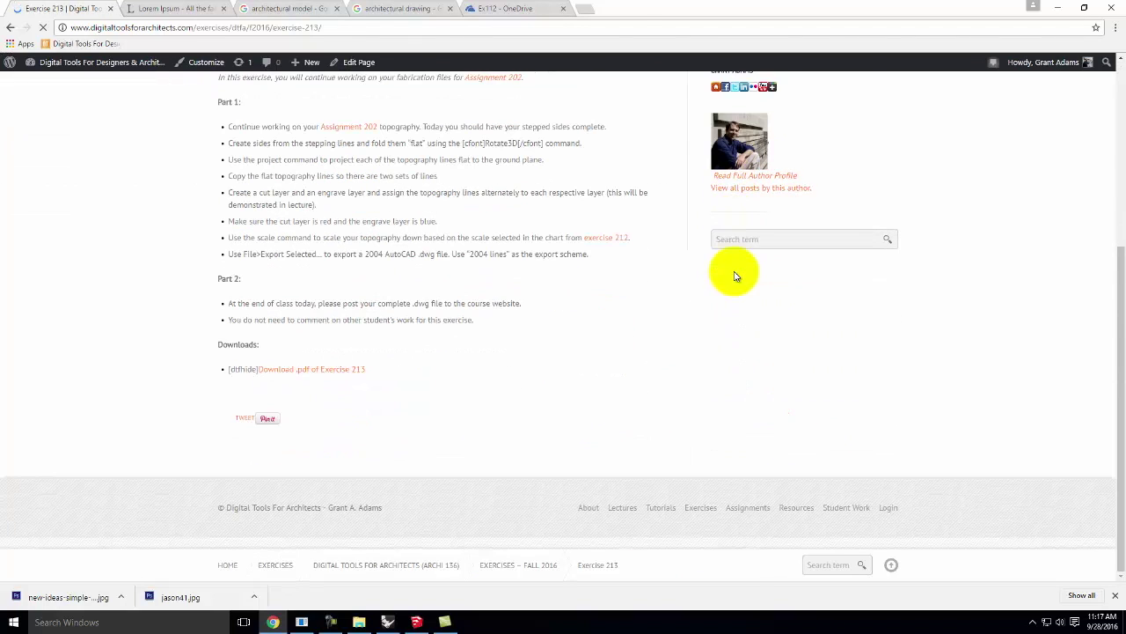
left_click(310, 370)
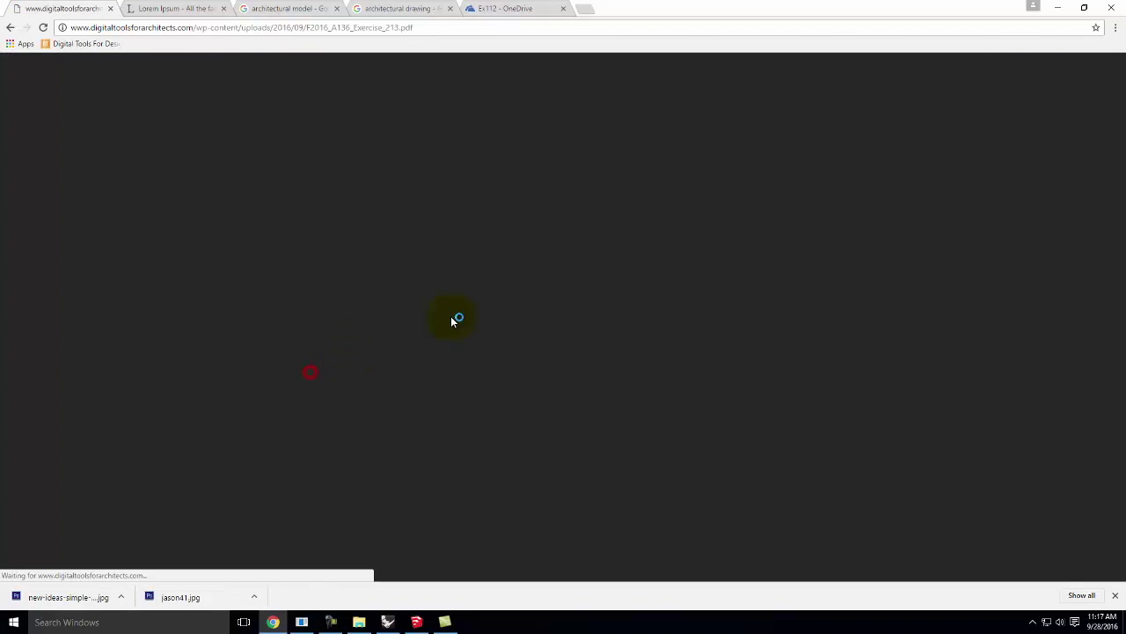
scroll(648, 294, "down", 3)
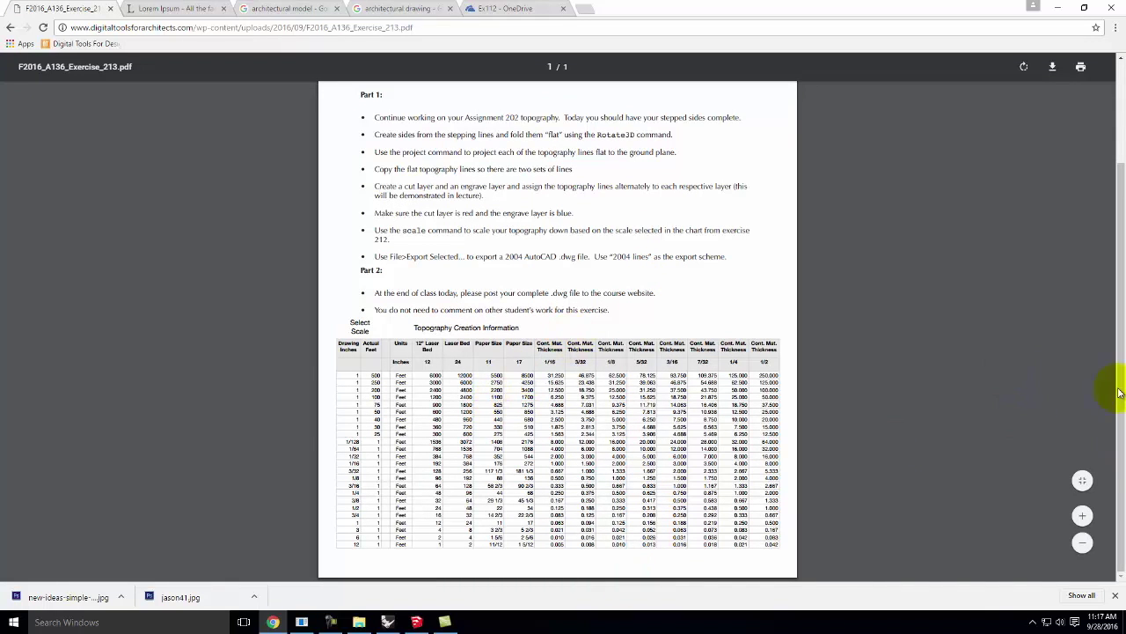
left_click(1083, 516)
left_click(1082, 515)
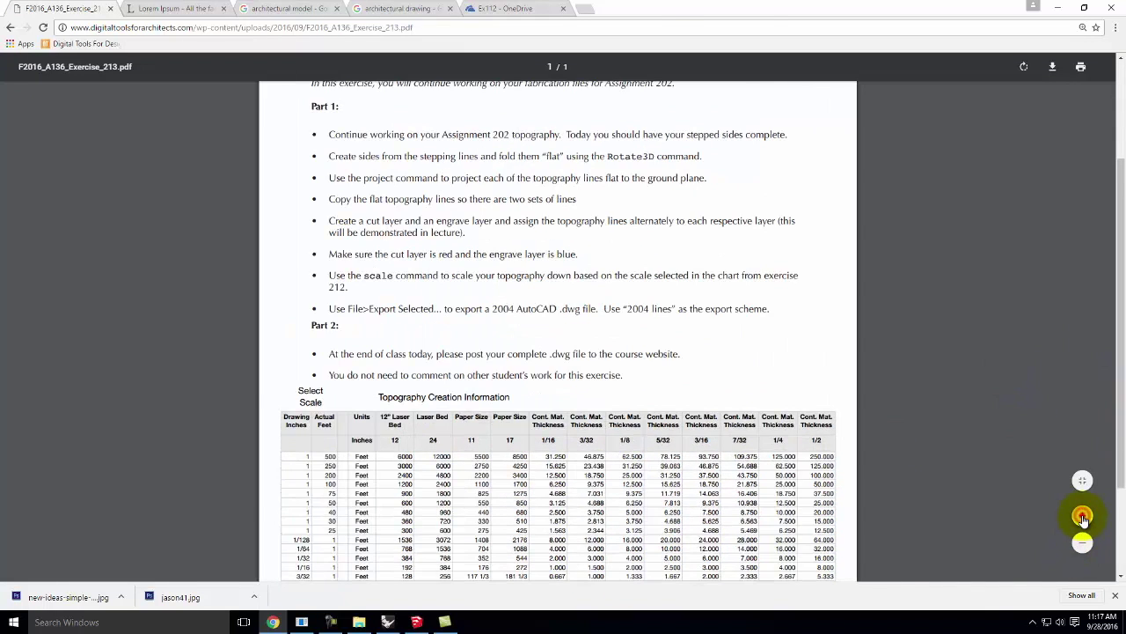
left_click(1082, 516)
scroll(607, 407, "down", 3)
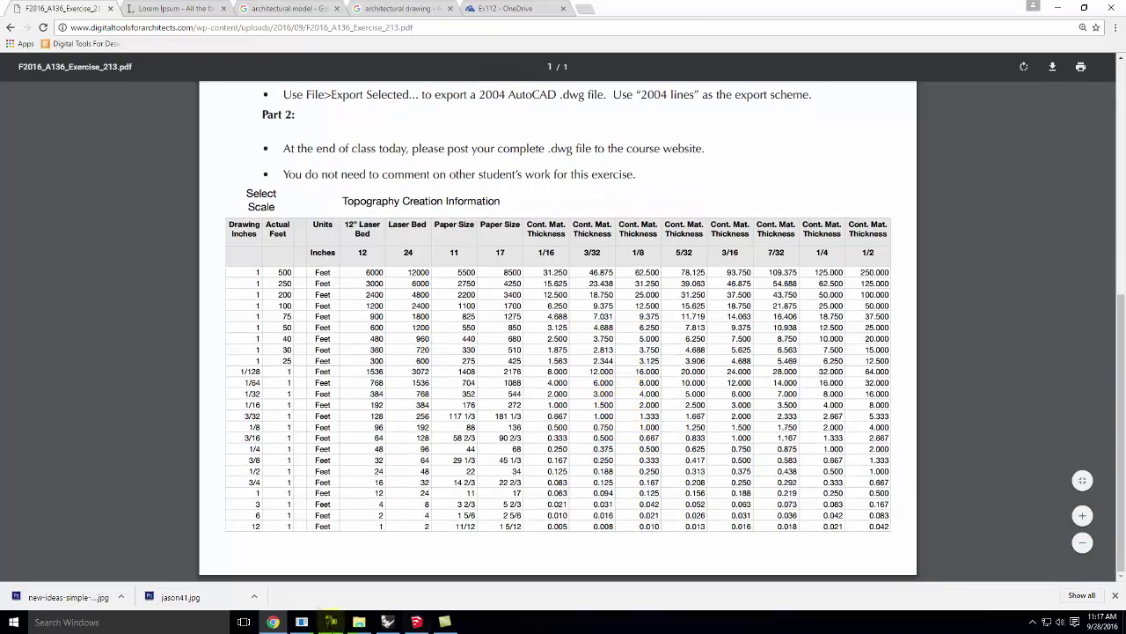
Switch back to Rhino and rebuild the terrain network surface, without the contour curves, with a point count of 100 in both U and V.
left_click(387, 621)
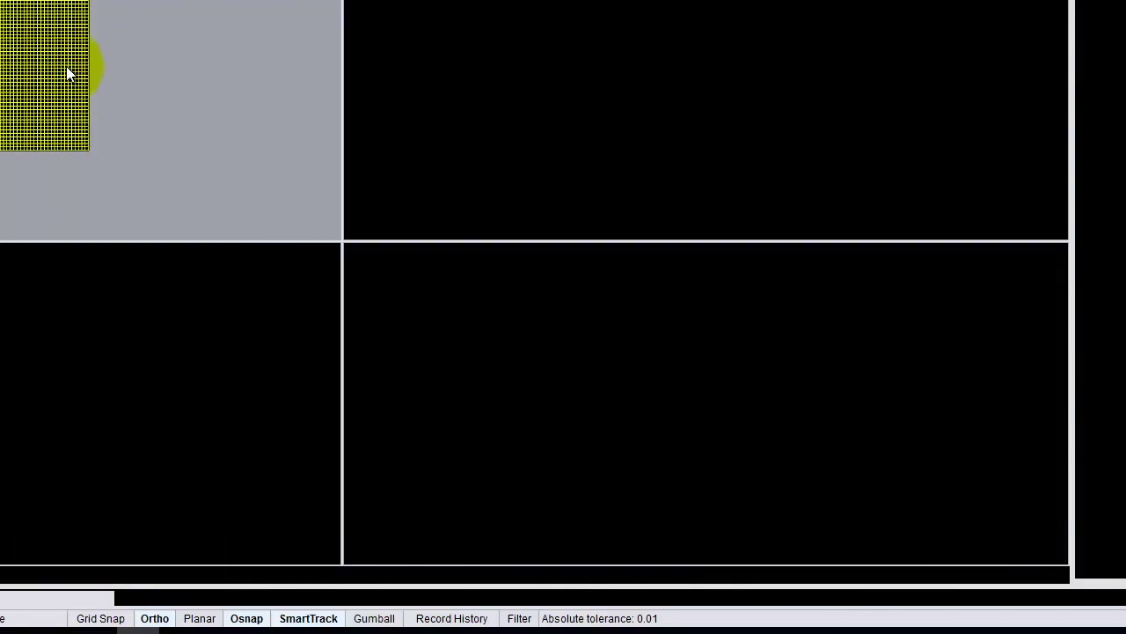
left_click(162, 66)
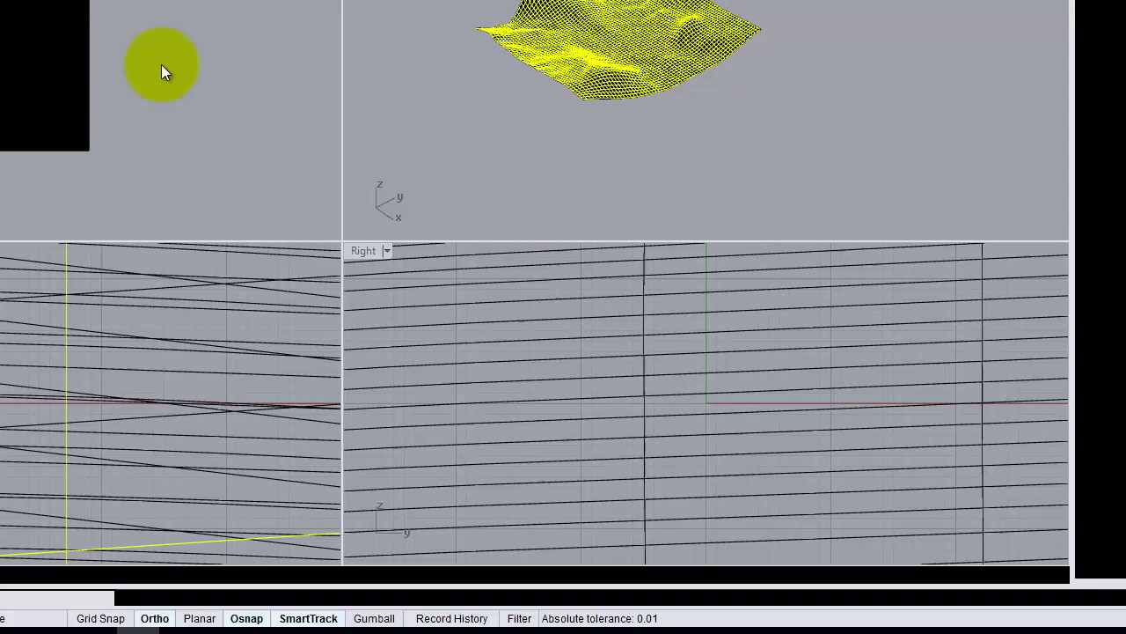
left_click(65, 80)
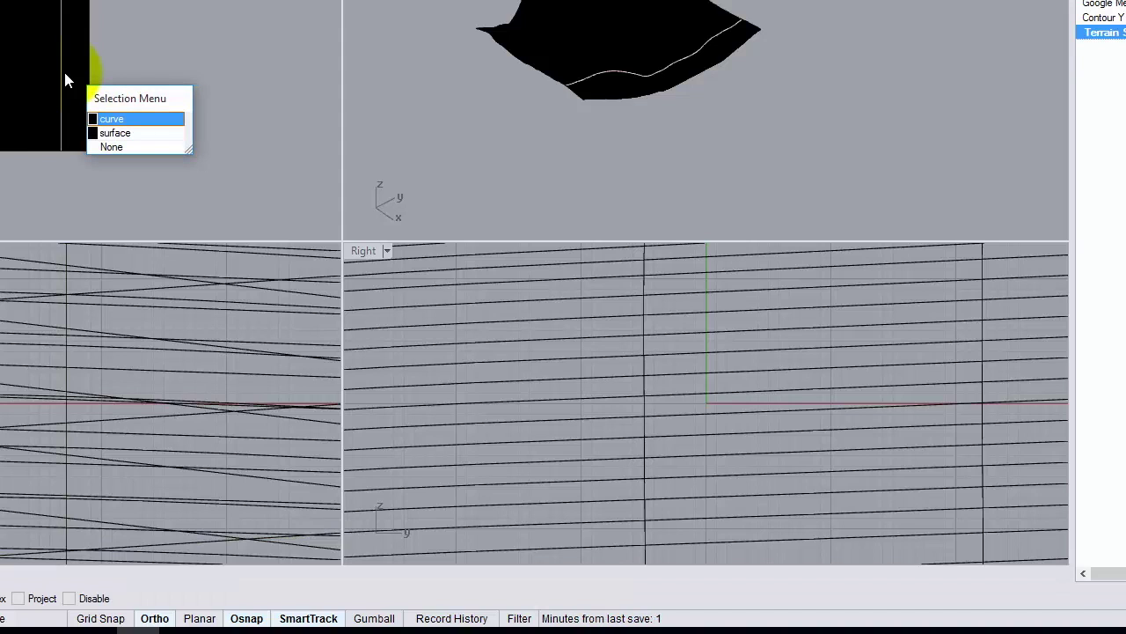
left_click(115, 136)
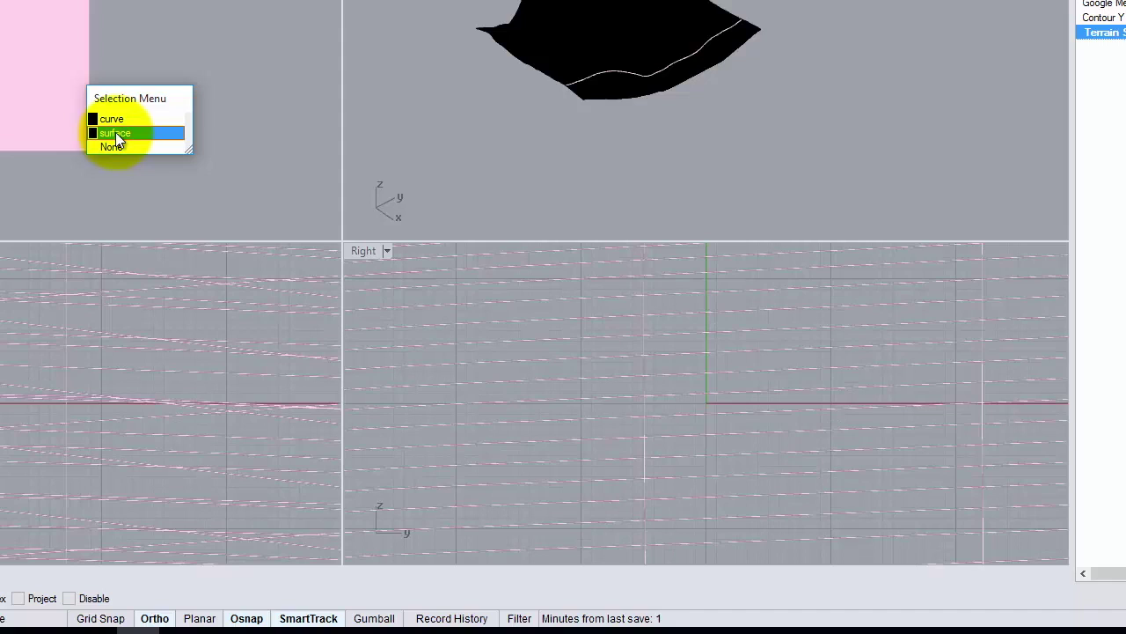
left_click(186, 132)
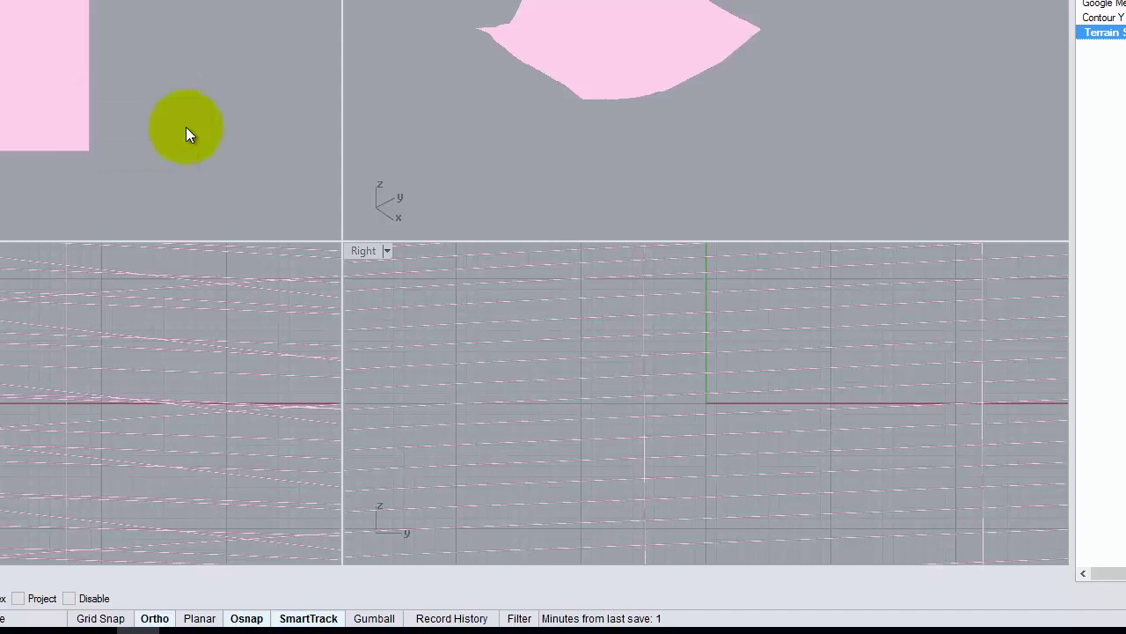
key("Escape")
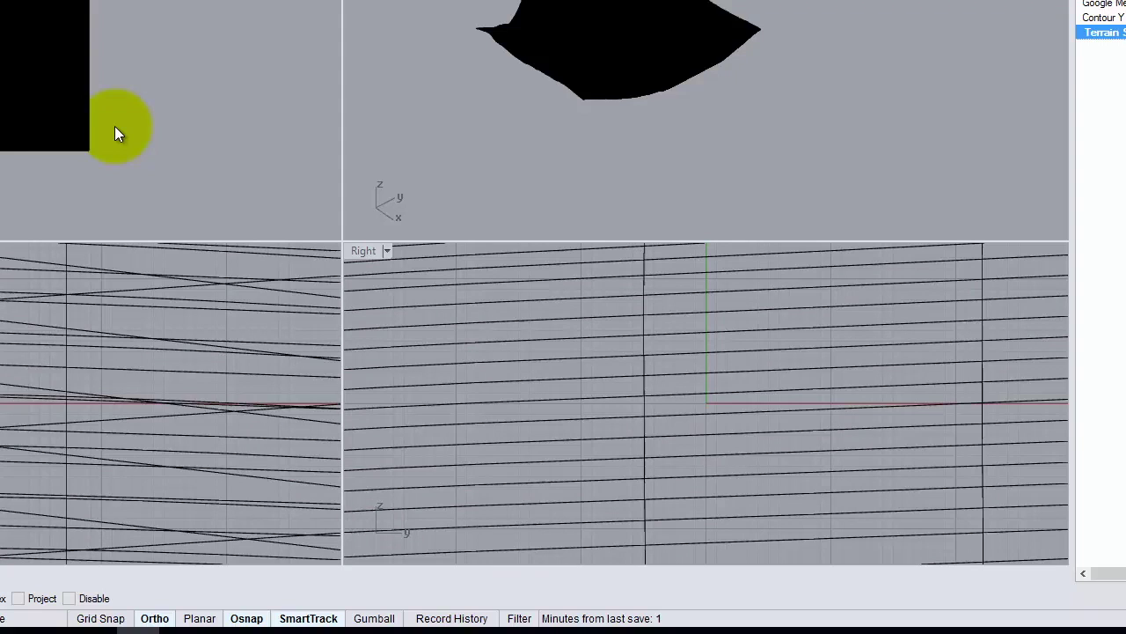
left_click(115, 127)
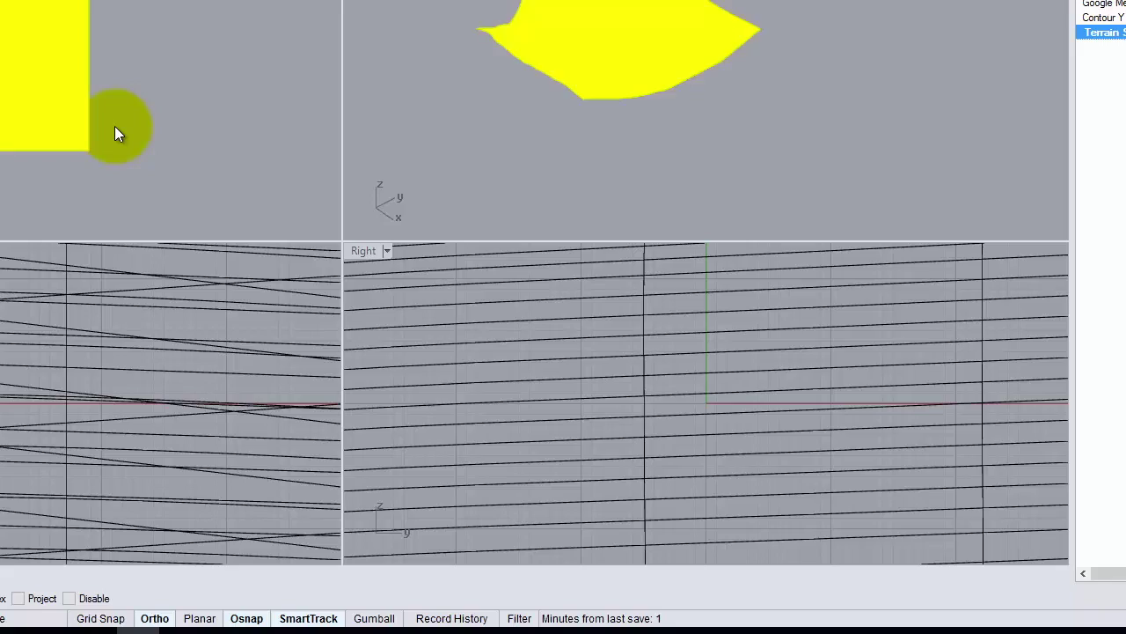
key("Return")
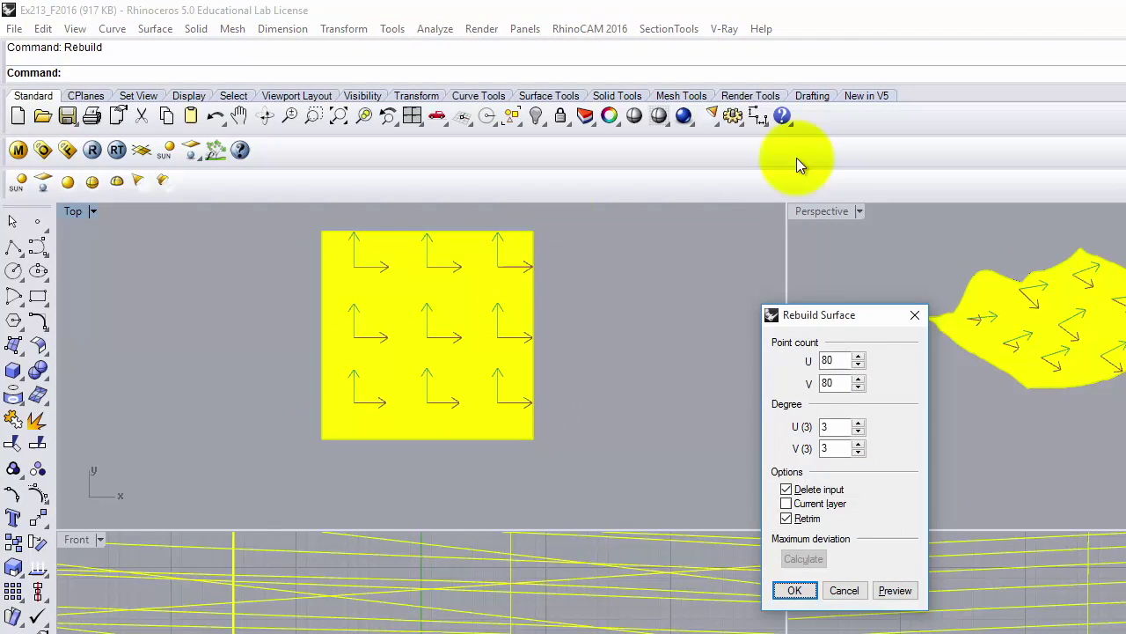
double_click(825, 361)
type("100")
key("Tab")
type("100")
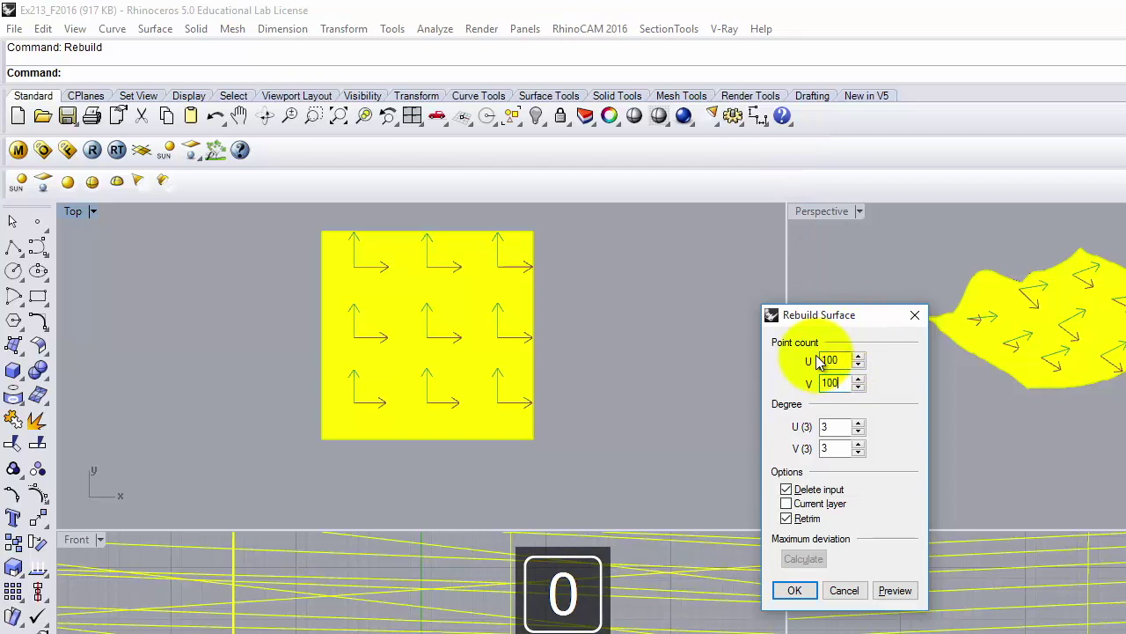
left_click(795, 591)
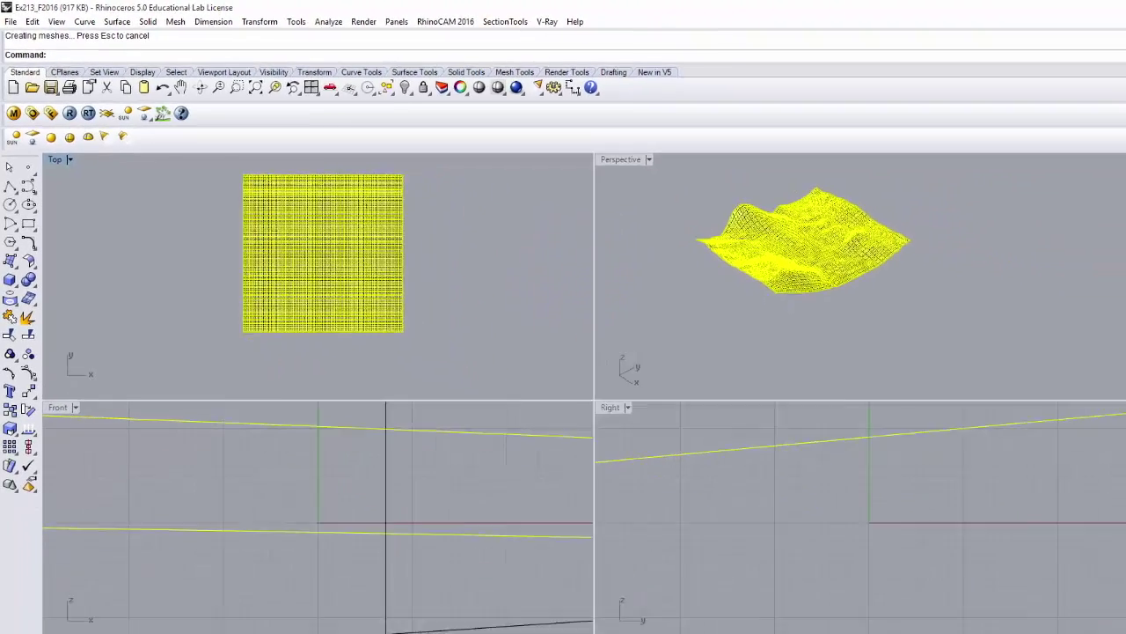
Hide the Contour X and Contour Y layers and clear the selection.
left_click(1075, 184)
left_click(1074, 183)
left_click(1074, 203)
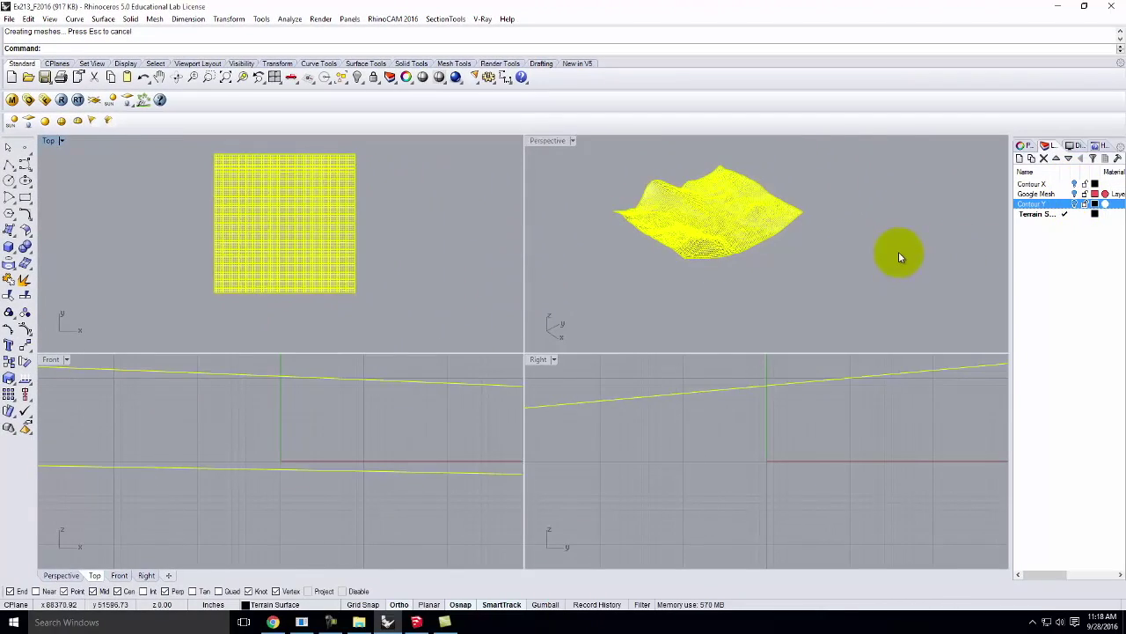
left_click(898, 251)
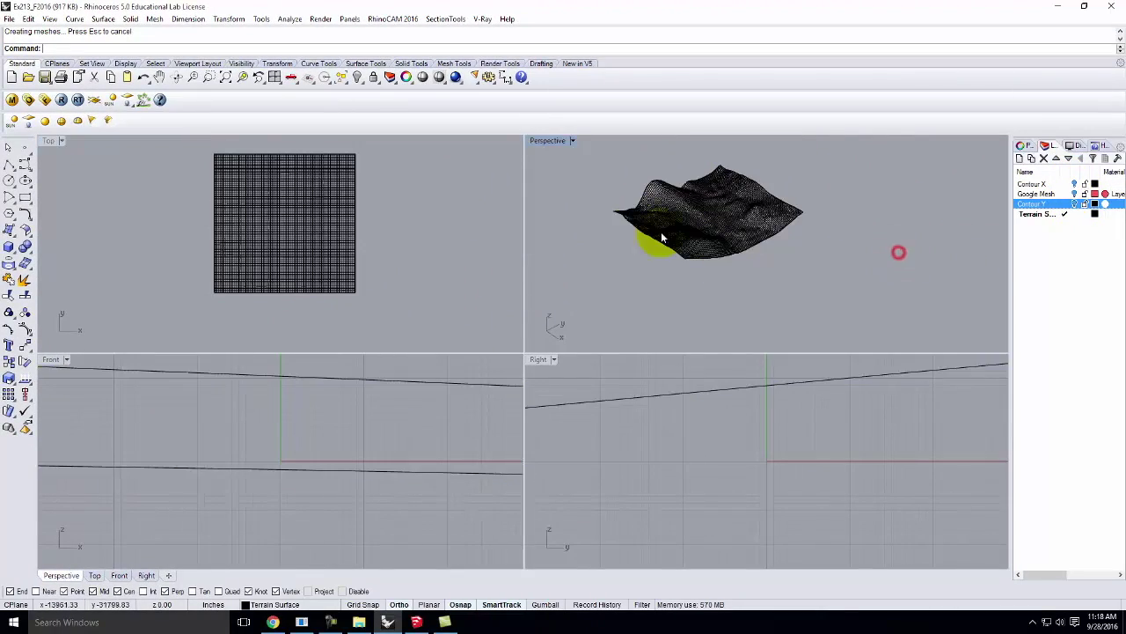
Examine the rebuilt terrain surface from several angles in a maximized Perspective view.
double_click(538, 141)
right_click_drag(535, 143, 571, 366)
left_click(444, 264)
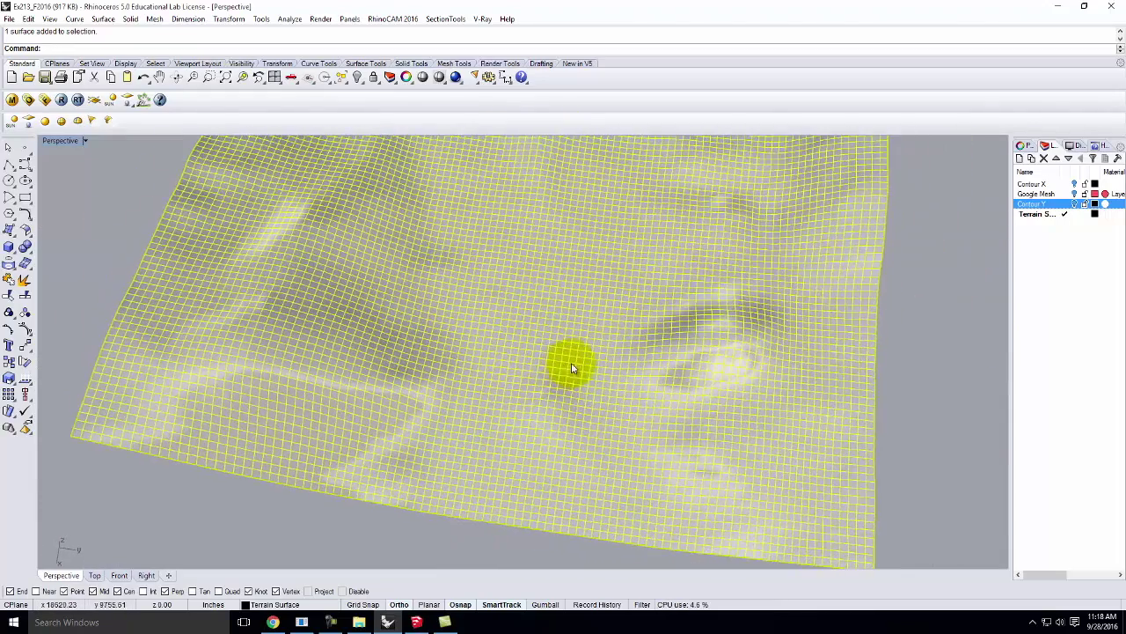
left_click(903, 352)
right_click_drag(696, 379, 721, 339)
scroll(934, 297, "down", 5)
right_click_drag(694, 365, 665, 398)
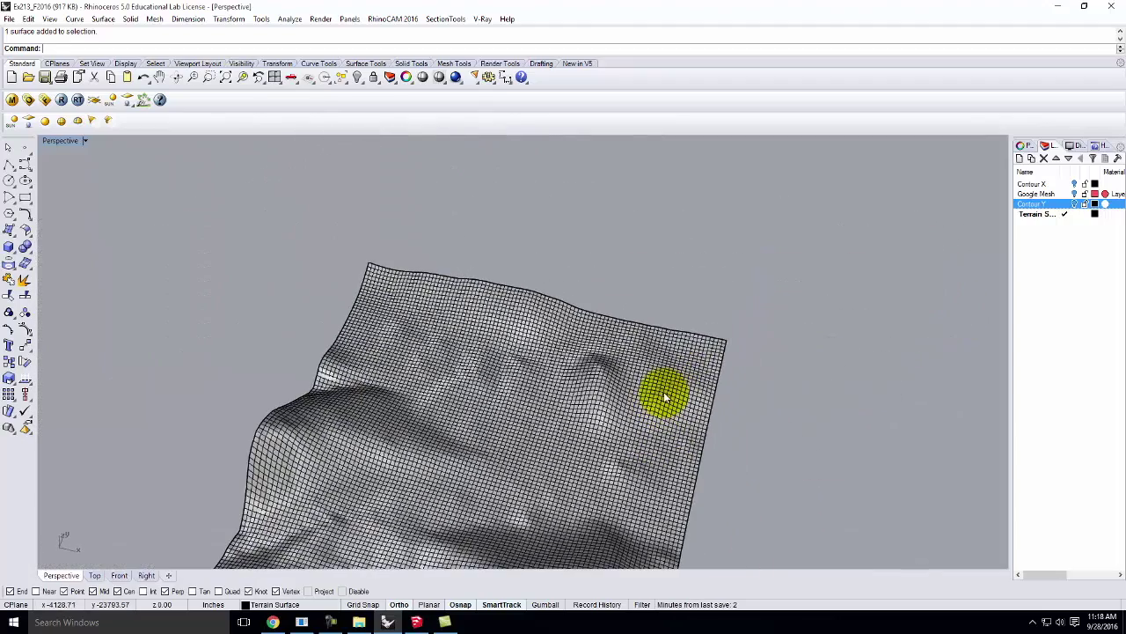
right_click_drag(621, 350, 772, 403)
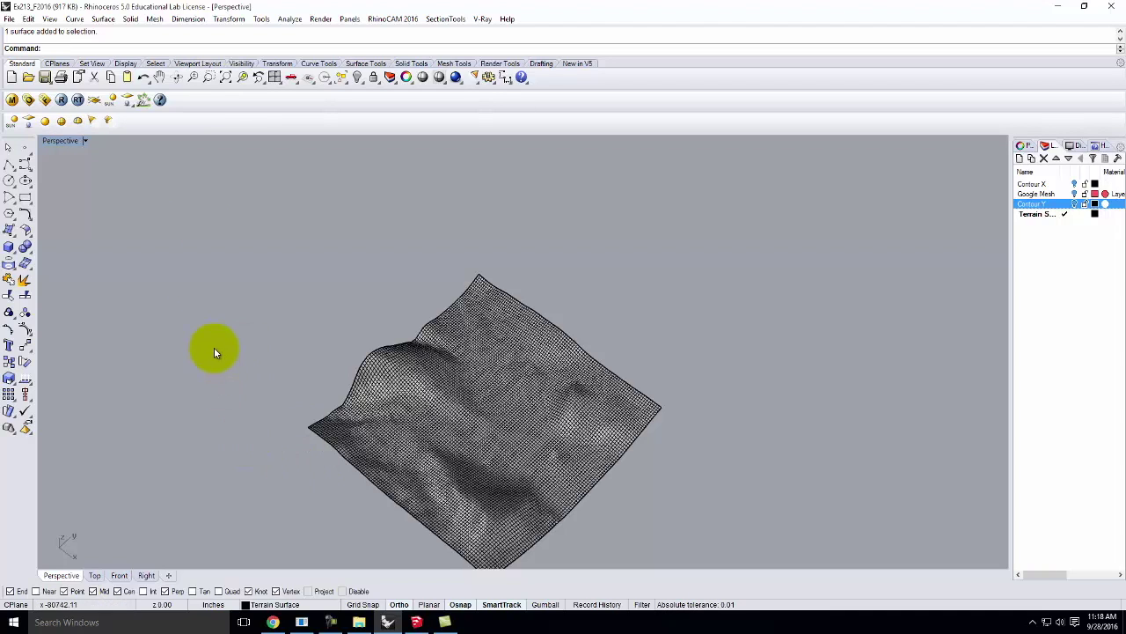
Maximize the Top view and set its display mode to Shaded.
double_click(50, 141)
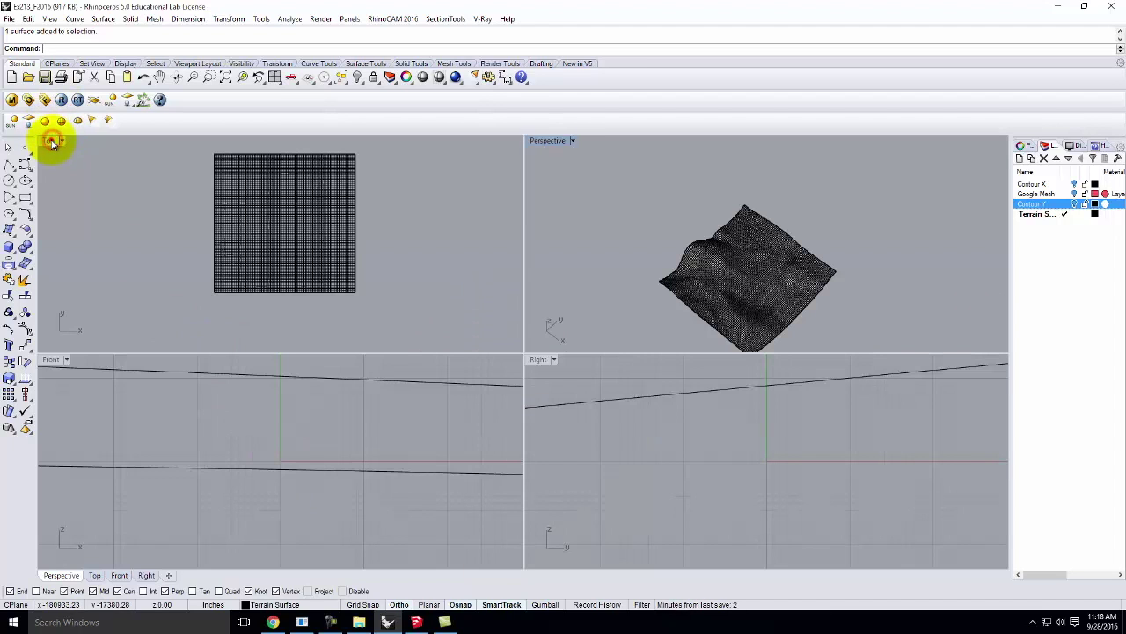
double_click(51, 141)
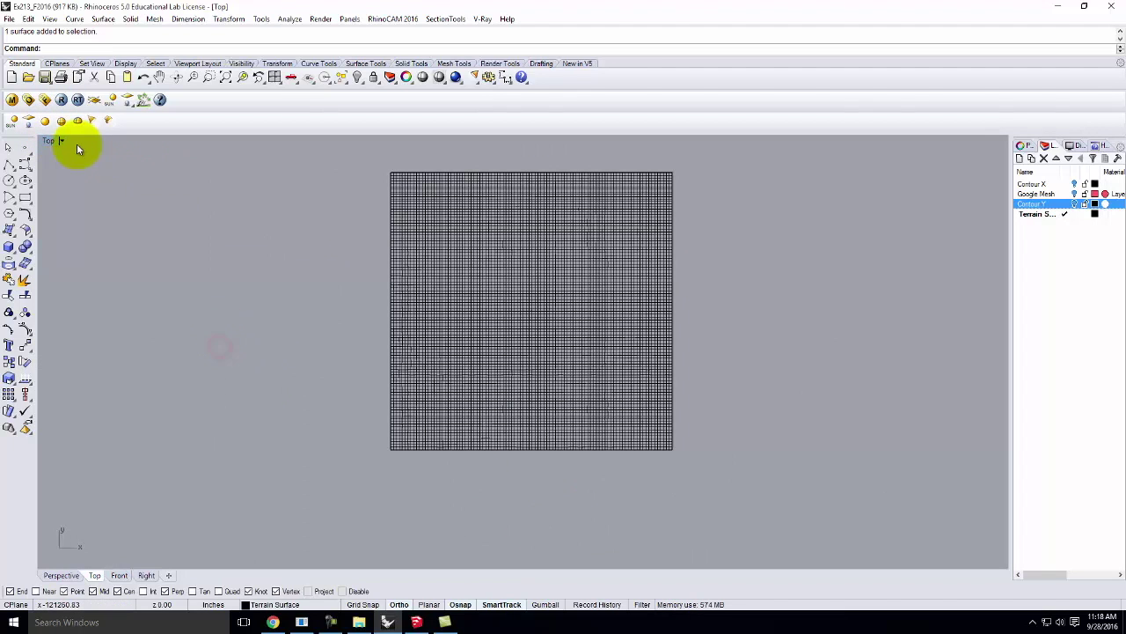
left_click(55, 141)
left_click(71, 183)
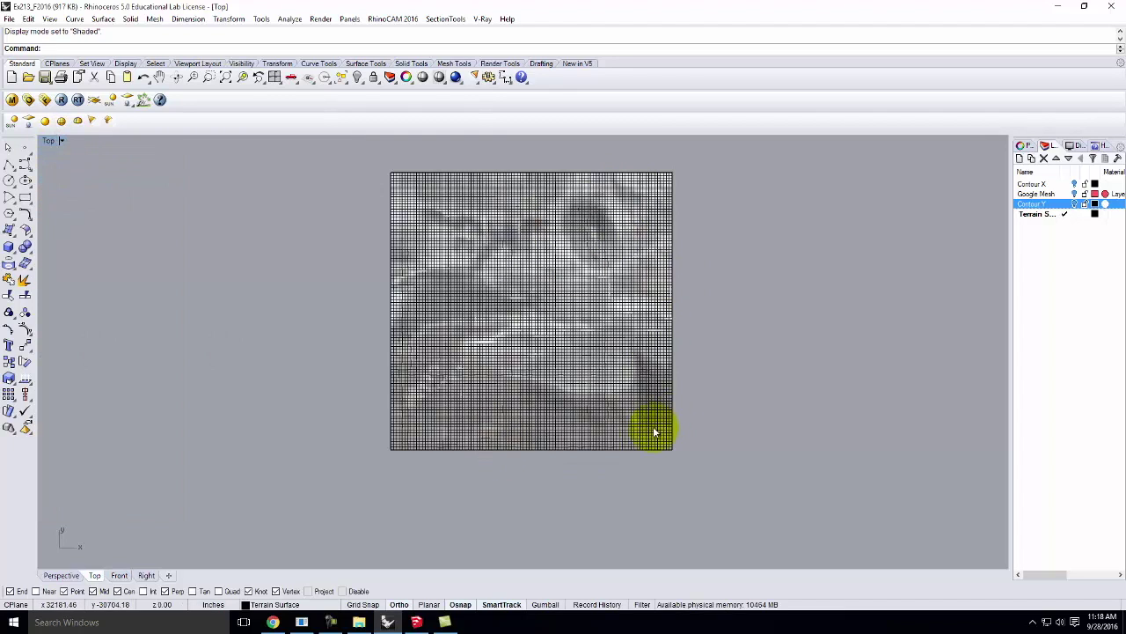
Switch to Chrome, look up the 11 by 17 paper dimensions for 1 inch to 200 feet in the topography table, and return to Rhino.
left_click(24, 197)
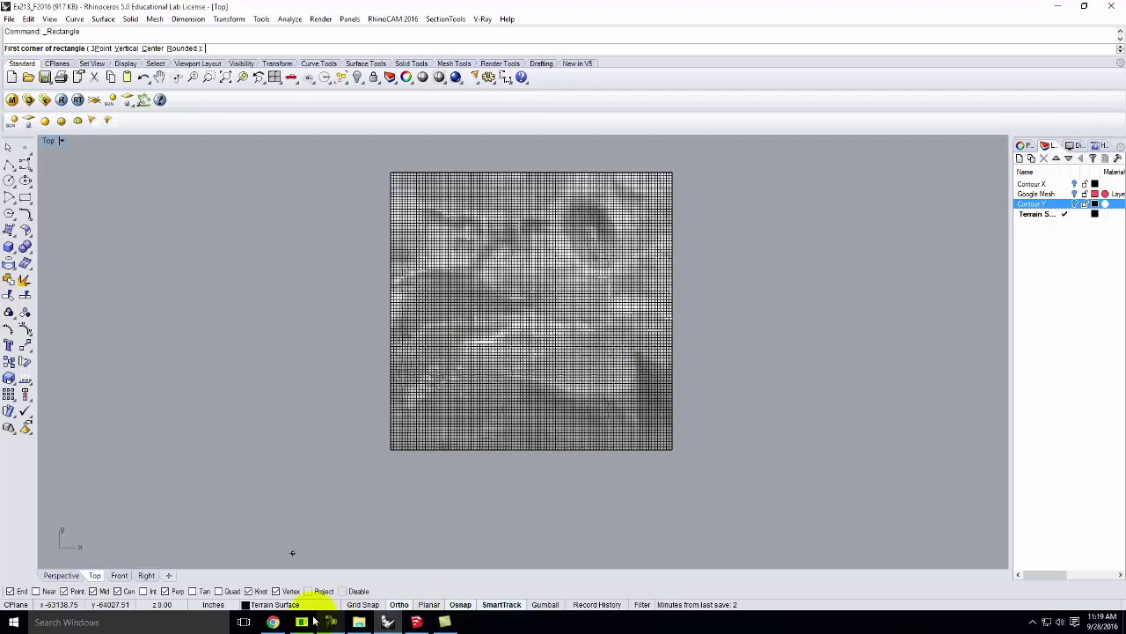
left_click(273, 622)
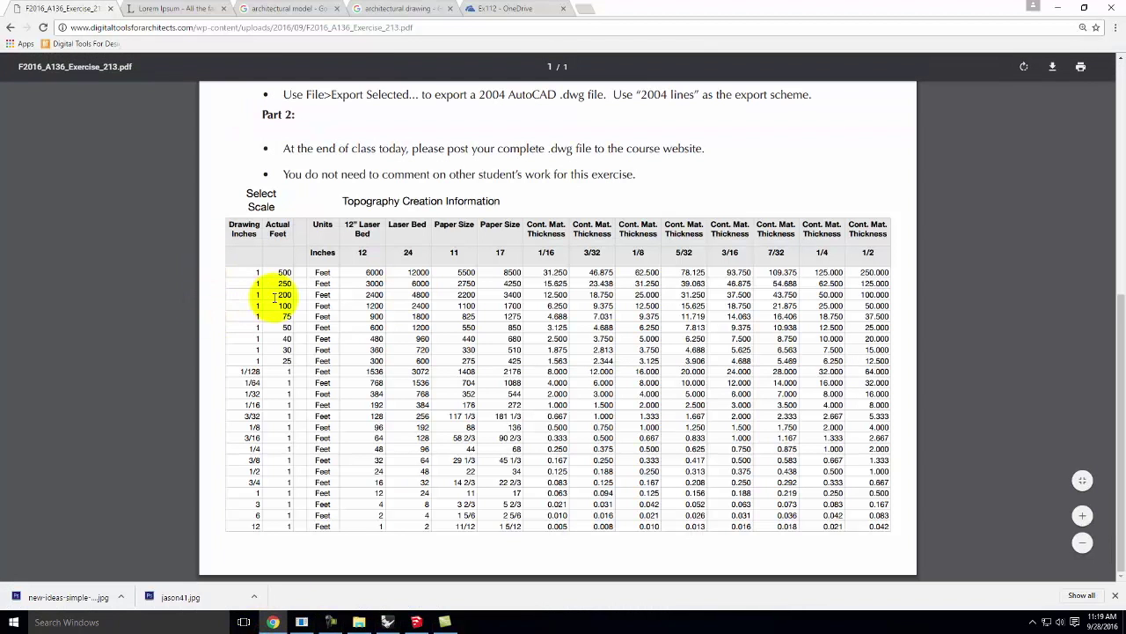
left_click_drag(256, 291, 525, 299)
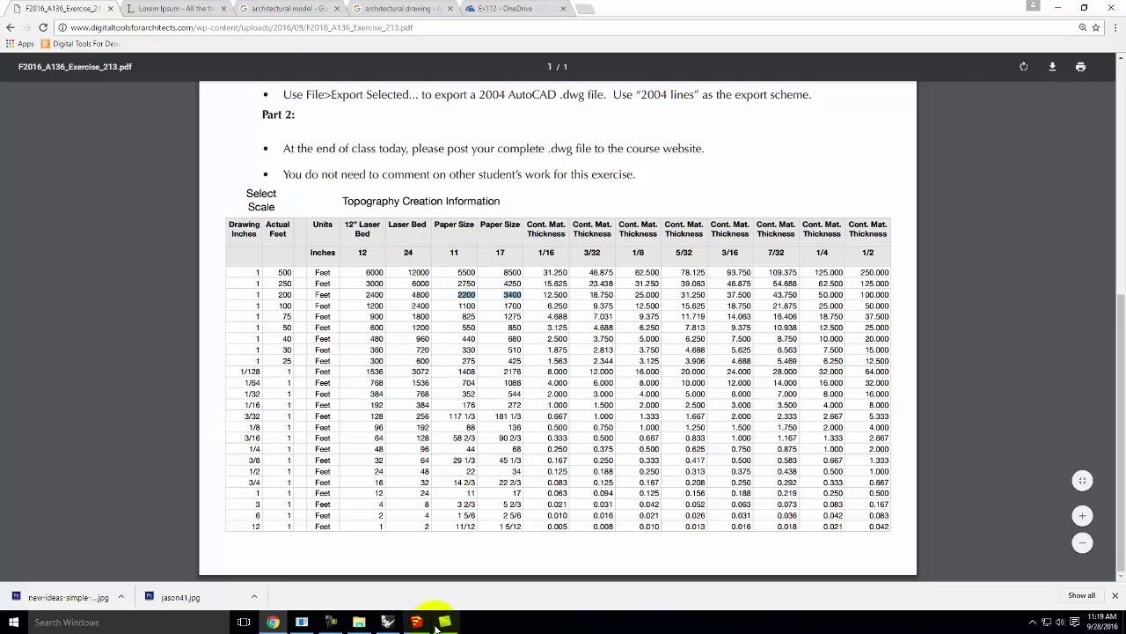
left_click(388, 622)
left_click(149, 406)
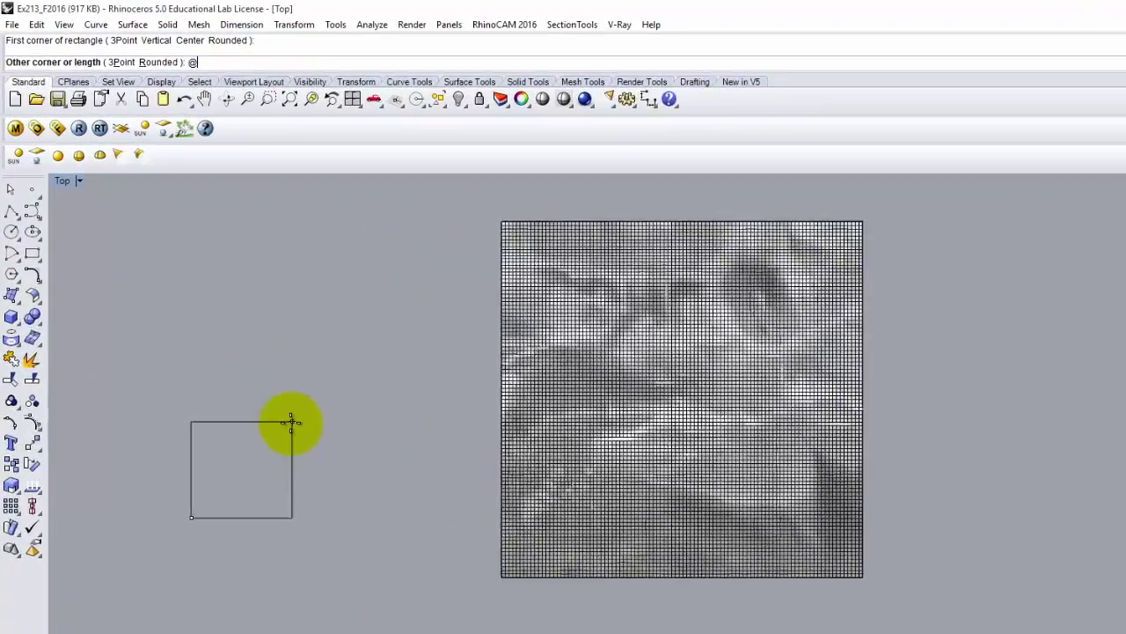
type("@3")
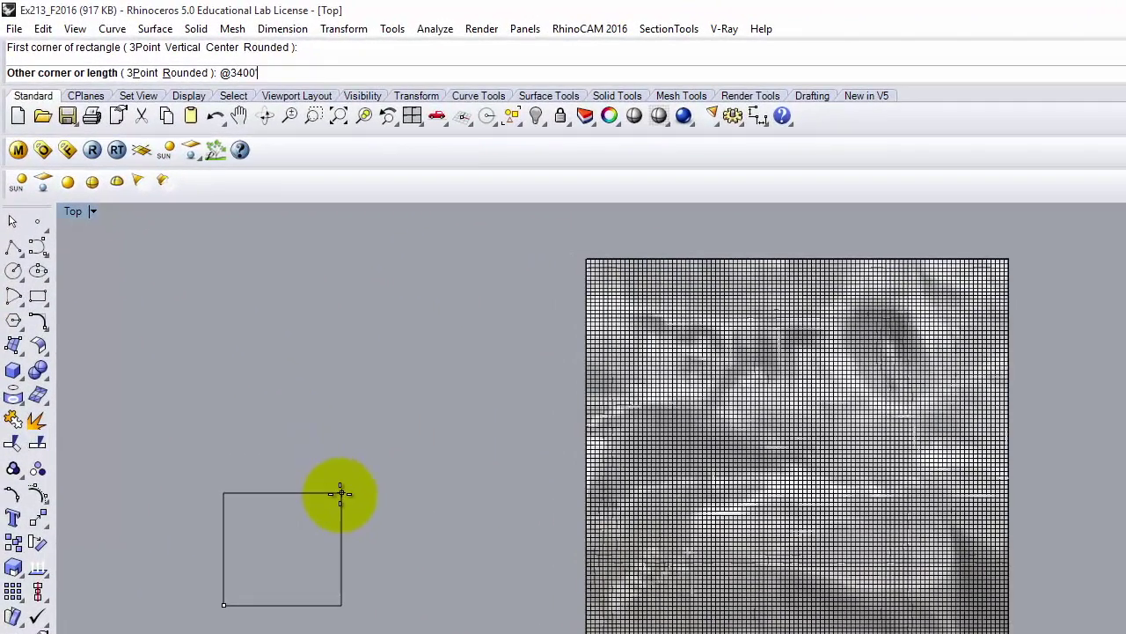
type("400'.2200")
key("Return")
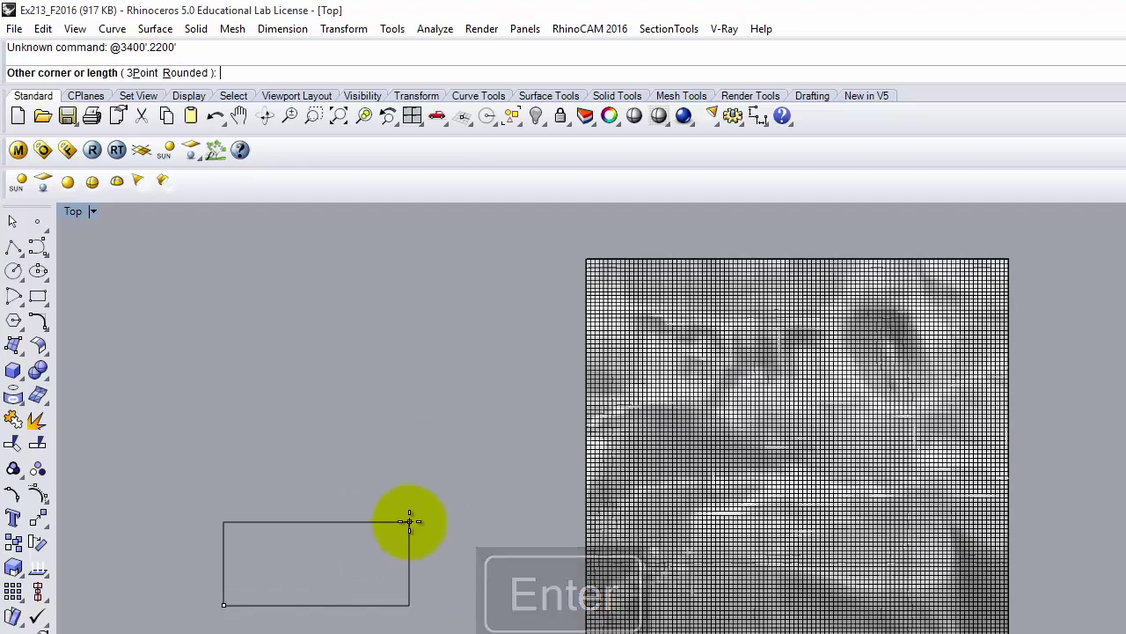
key("Escape")
Draw a rectangle 3400' wide by 2200' high beside the terrain in the Top view.
left_click(36, 296)
left_click(269, 535)
type("@")
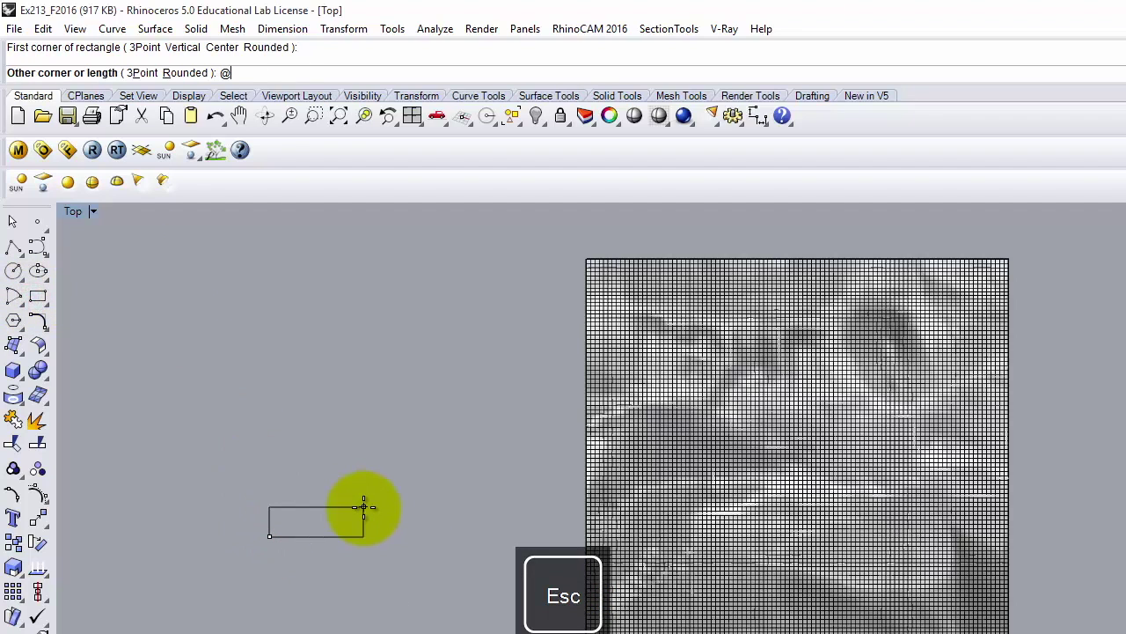
type("3400")
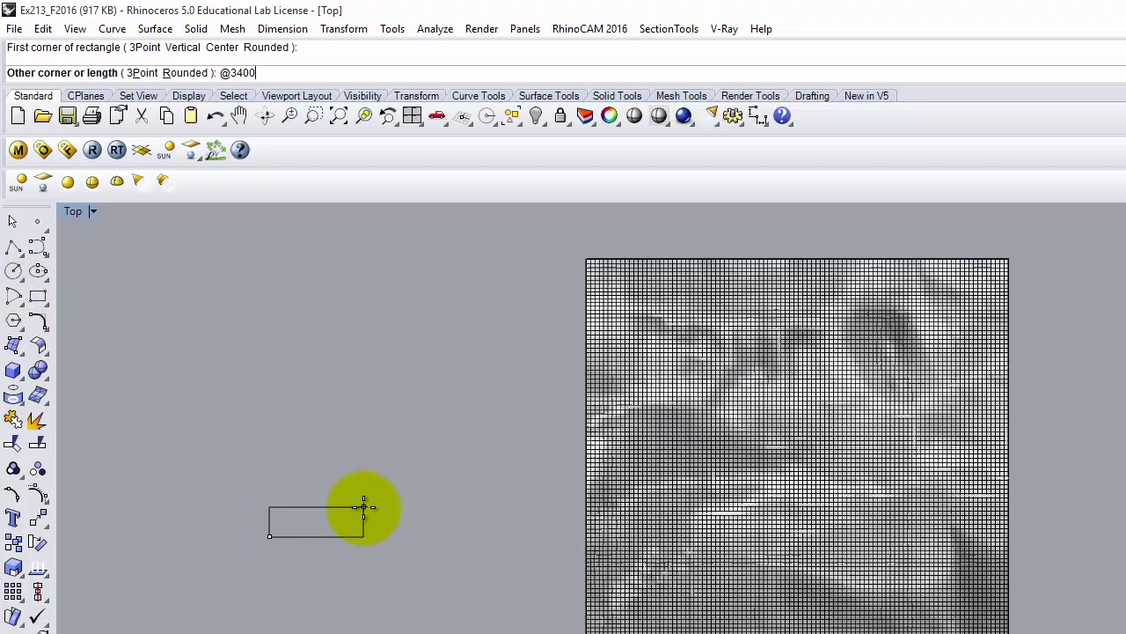
type("',2200'")
key("Return")
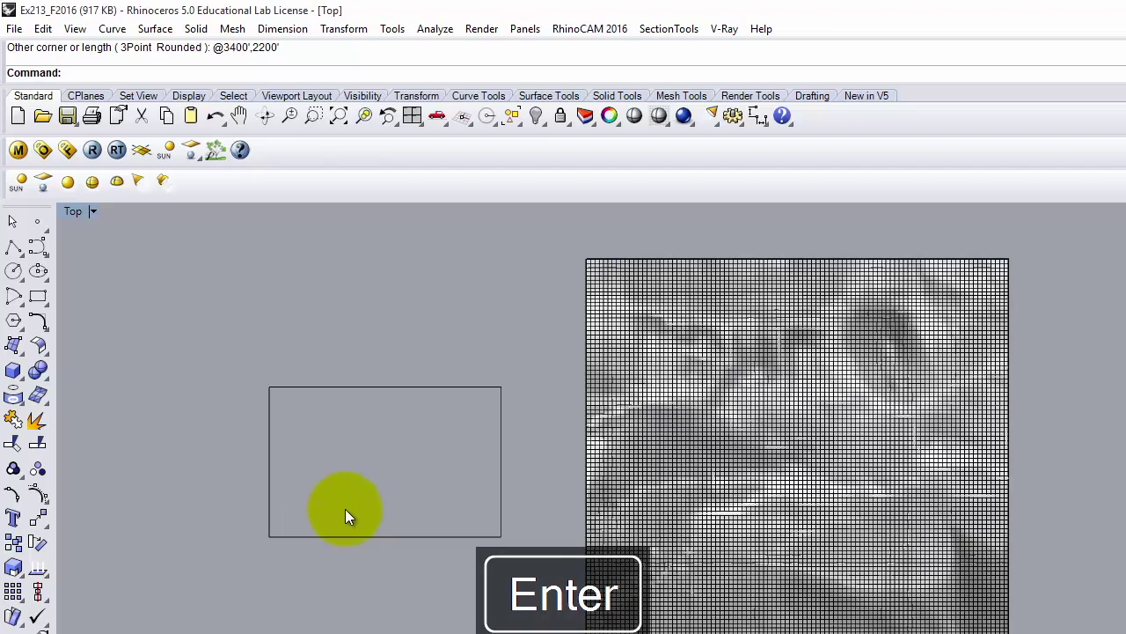
Move the rectangle over the middle of the terrain surface in the Top view.
left_click(358, 536)
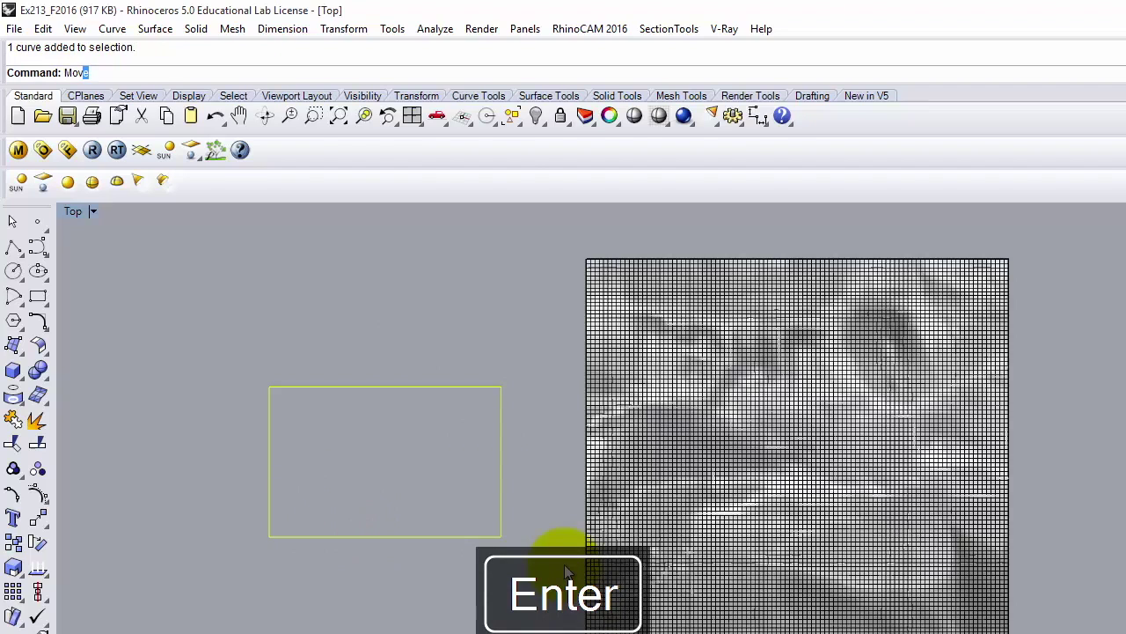
key("Return")
left_click(502, 536)
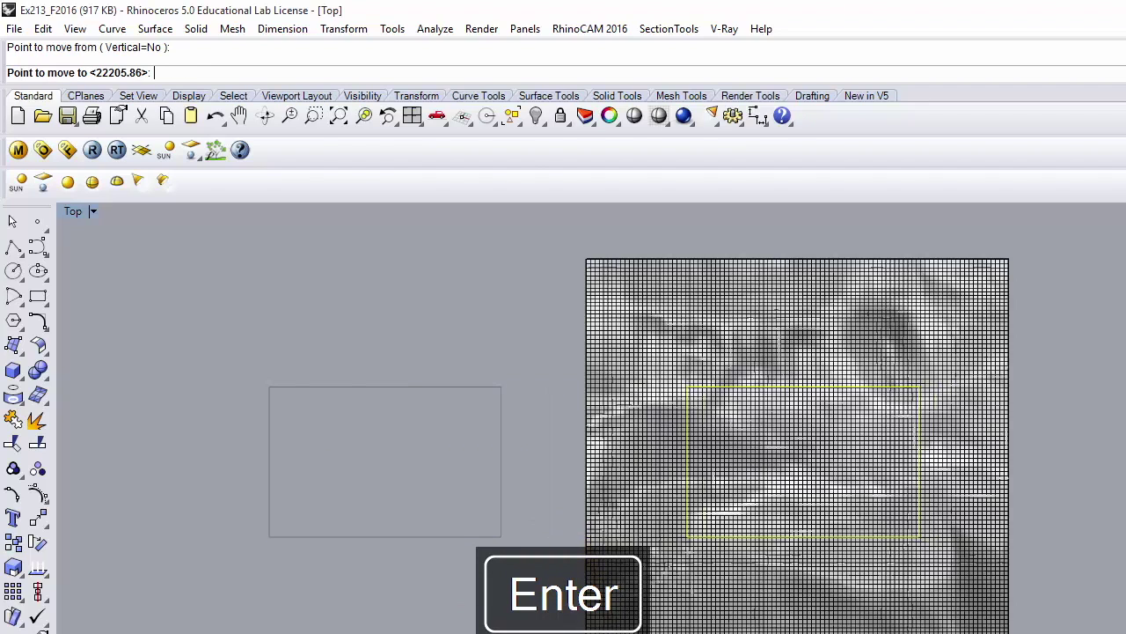
left_click(899, 536)
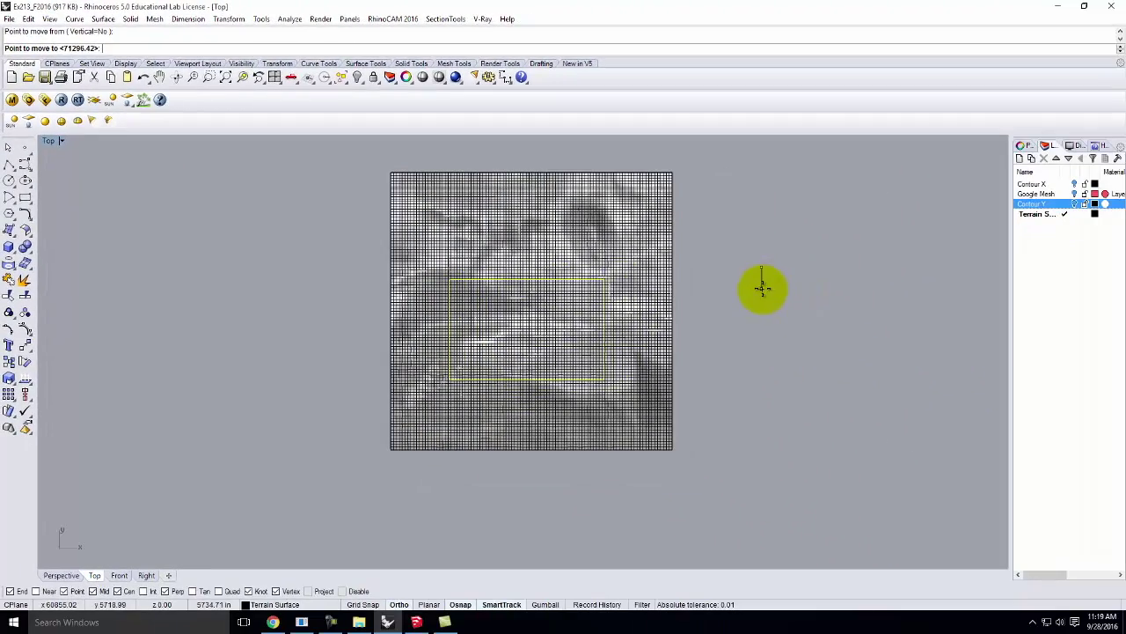
left_click(761, 290)
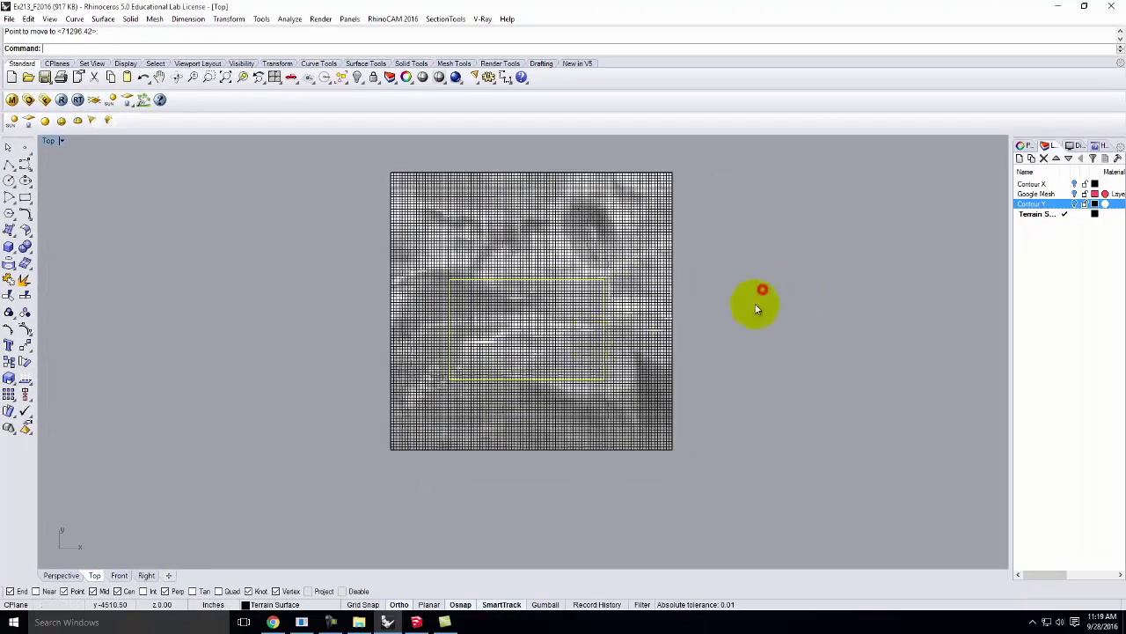
Project the rectangle onto the terrain surface from the Top view, with Loose and DeleteInput set to No.
double_click(58, 142)
left_click(710, 226)
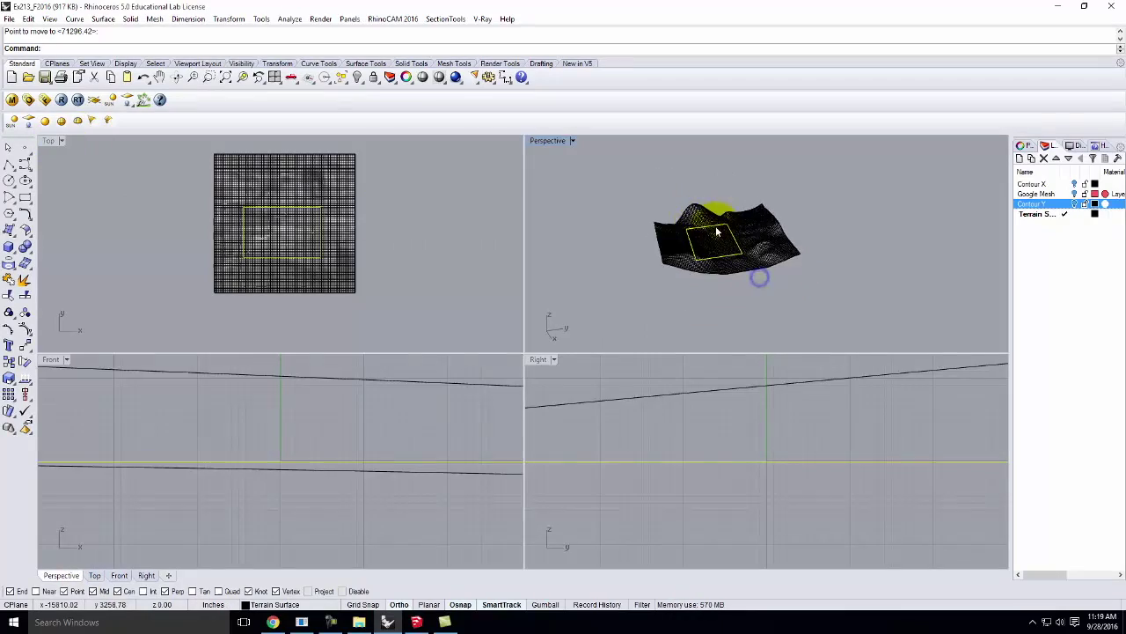
scroll(717, 231, "up", 3)
right_click_drag(745, 249, 583, 228)
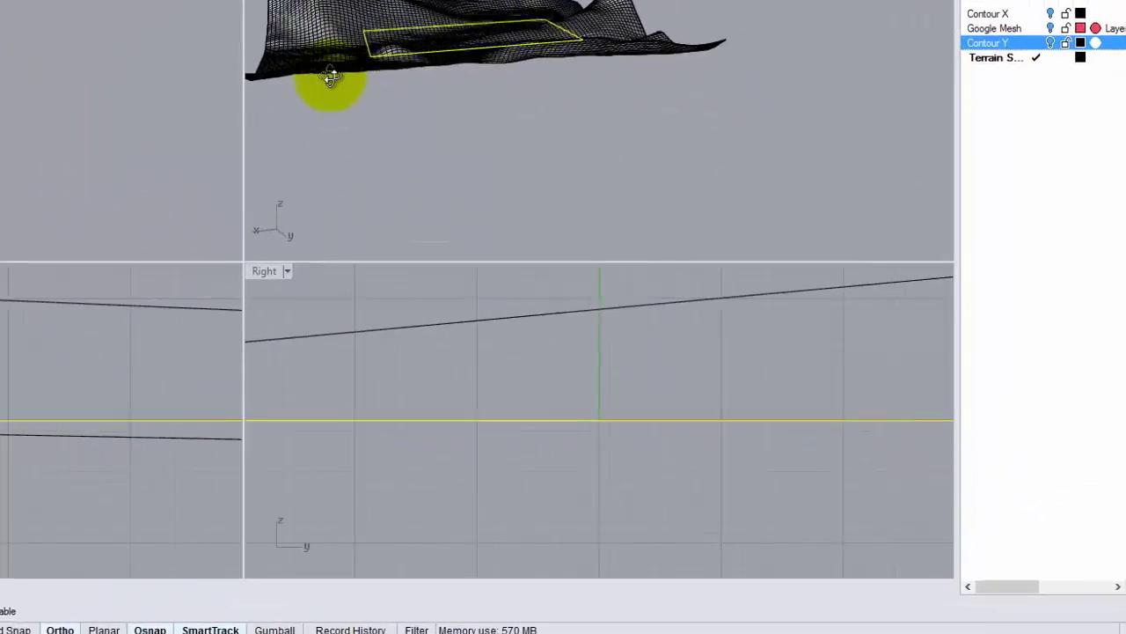
right_click_drag(331, 77, 664, 182)
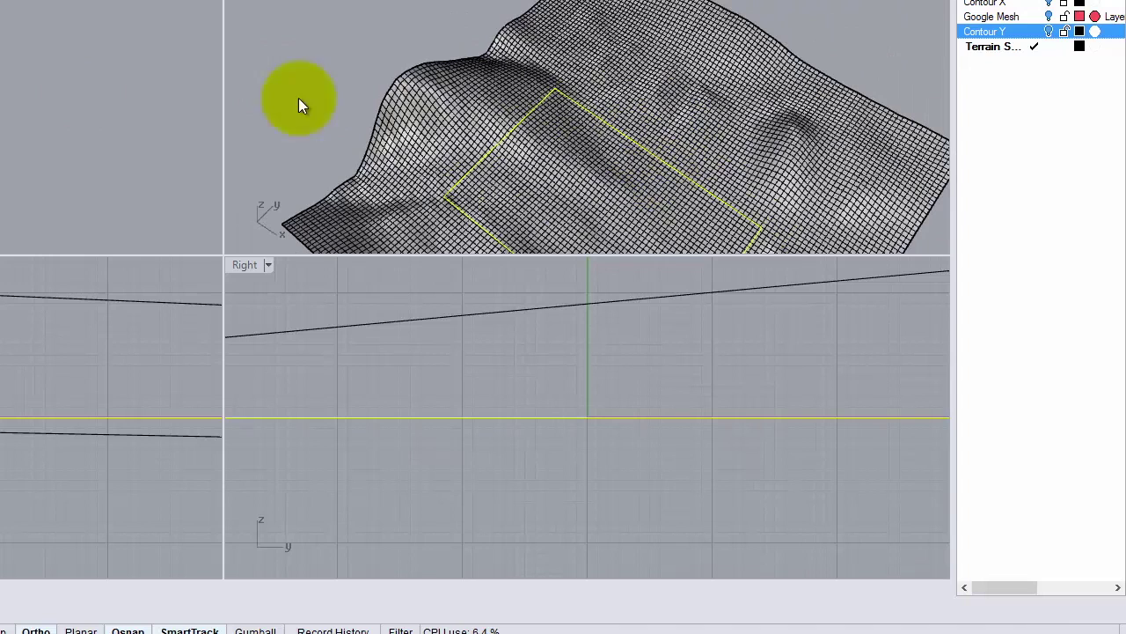
key("ctrl+m")
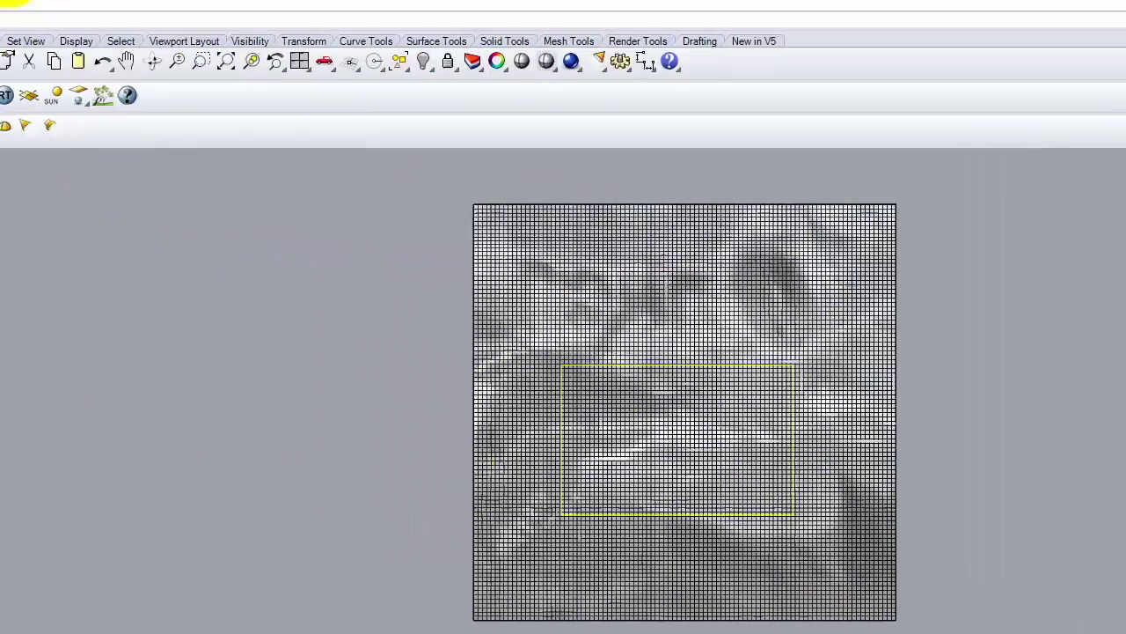
left_click(114, 29)
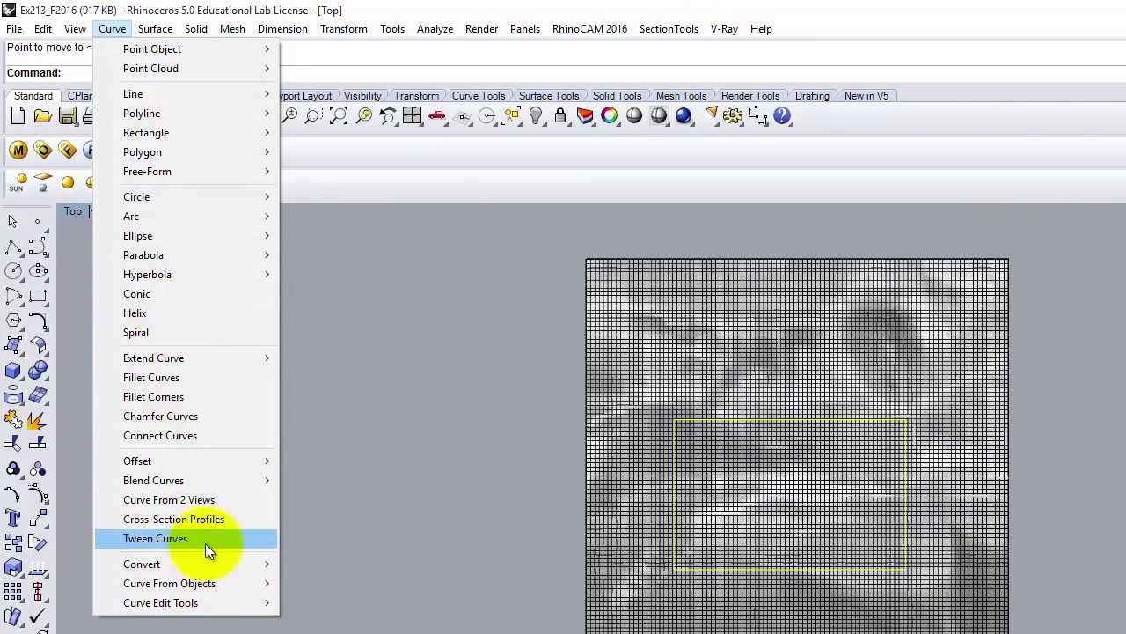
mouse_move(202, 579)
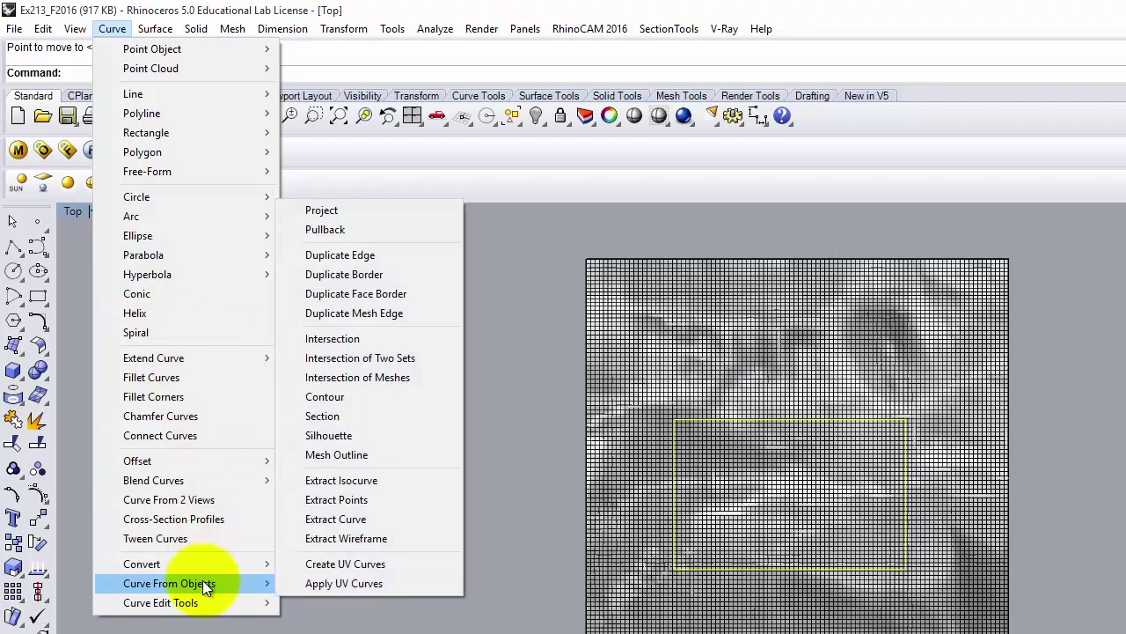
left_click(359, 217)
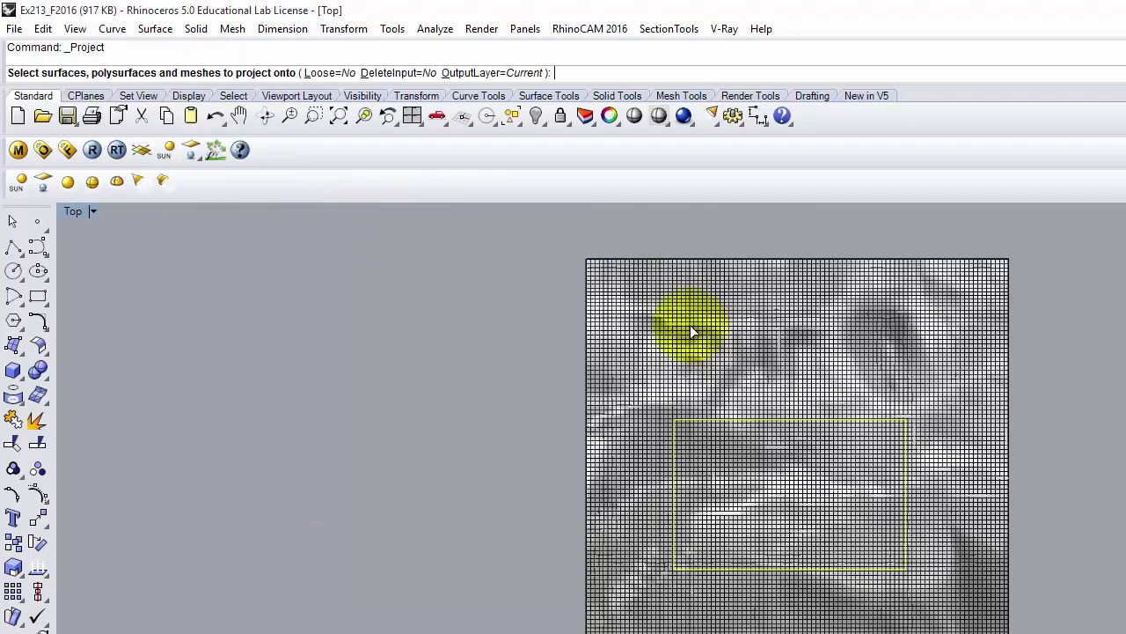
left_click(835, 321)
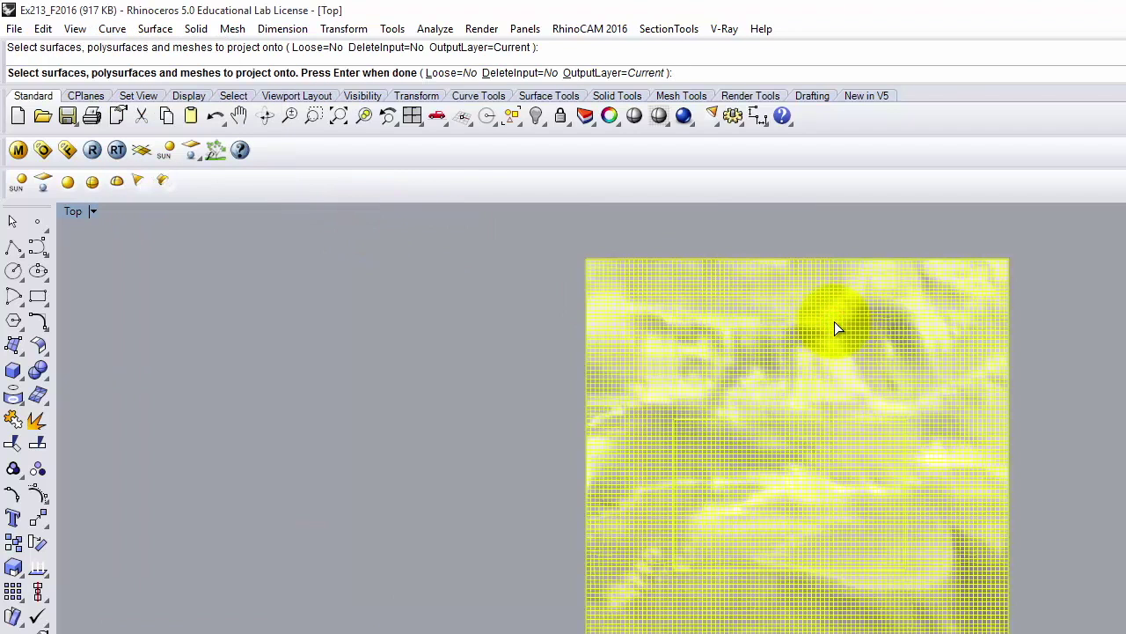
key("Return")
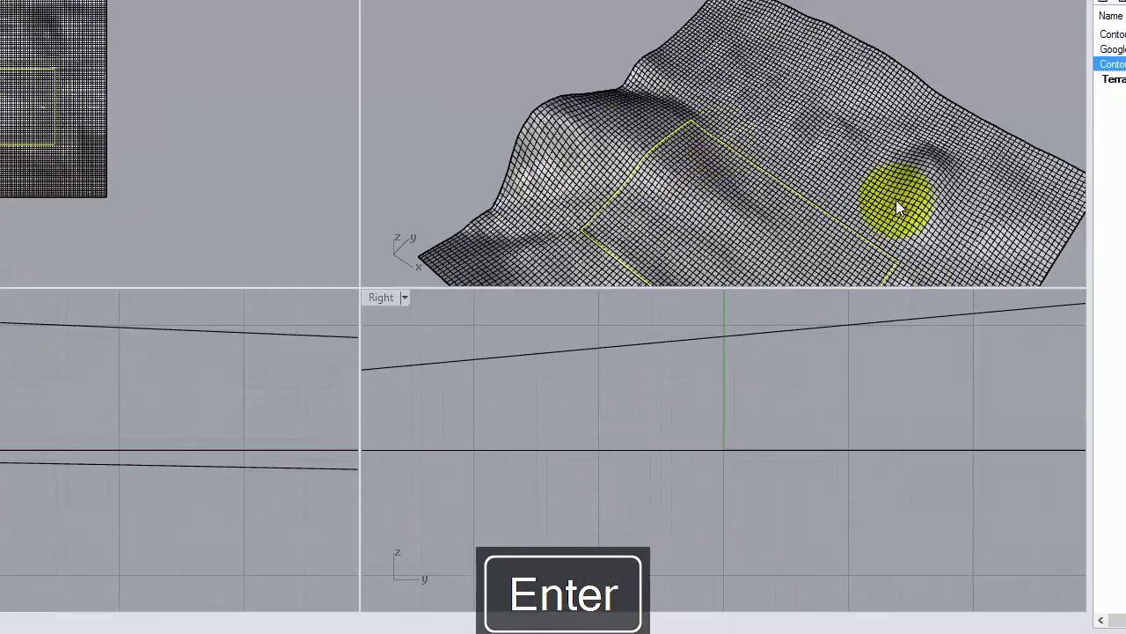
Move the projected rectangle outline across the terrain toward its upper-right corner in the Top view.
right_click_drag(896, 201, 823, 126)
left_click(273, 62)
left_click(57, 117)
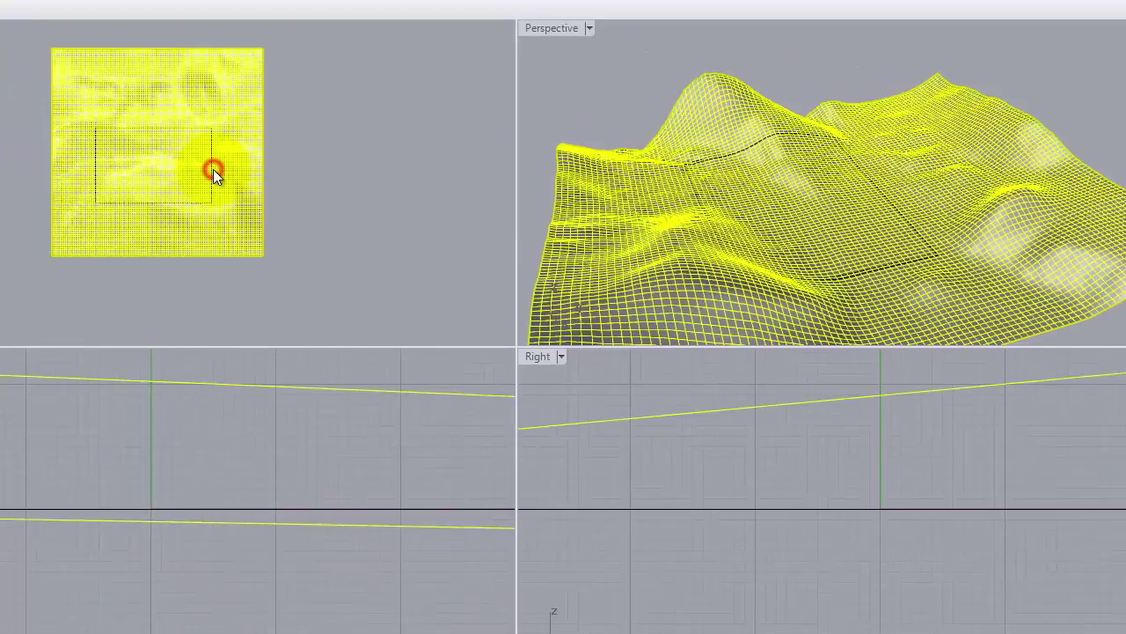
left_click(240, 111)
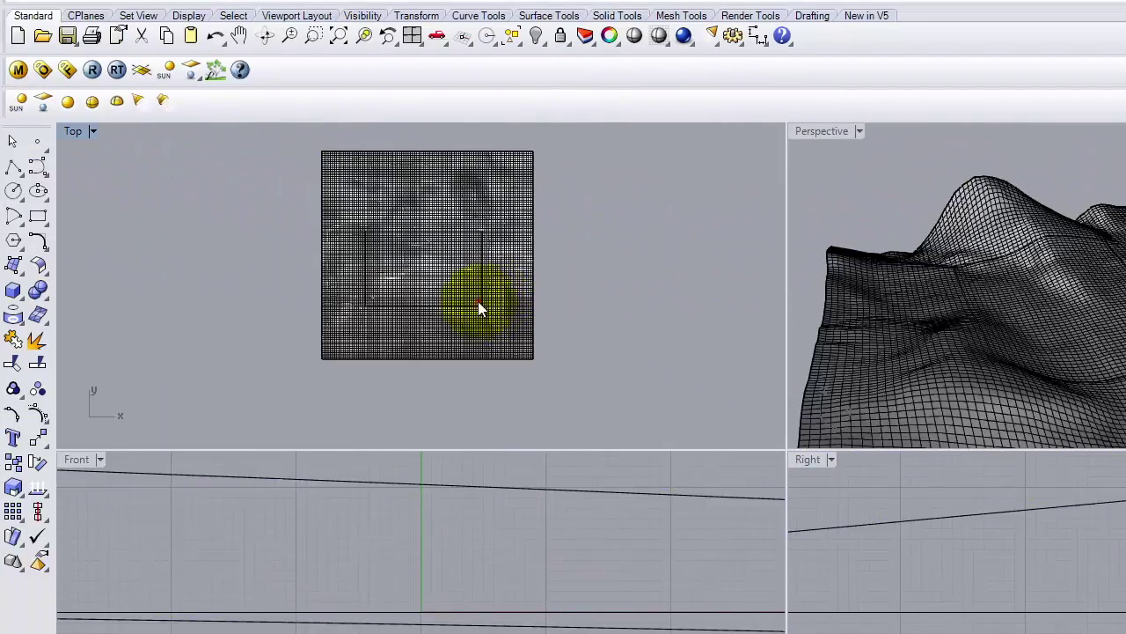
left_click(478, 301)
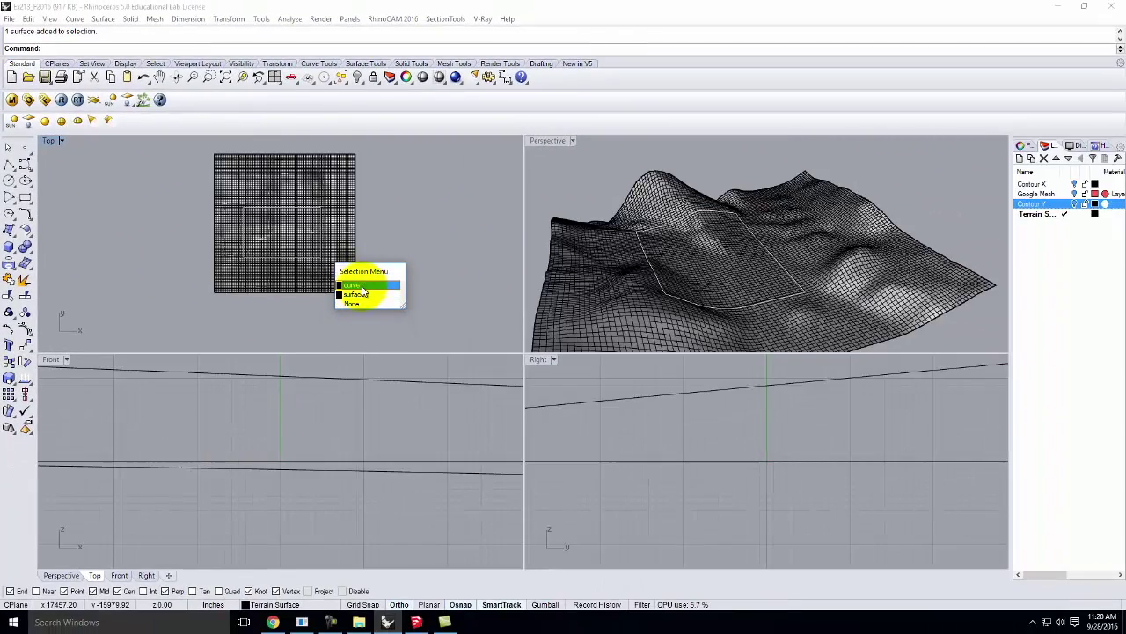
left_click(359, 294)
key("Return")
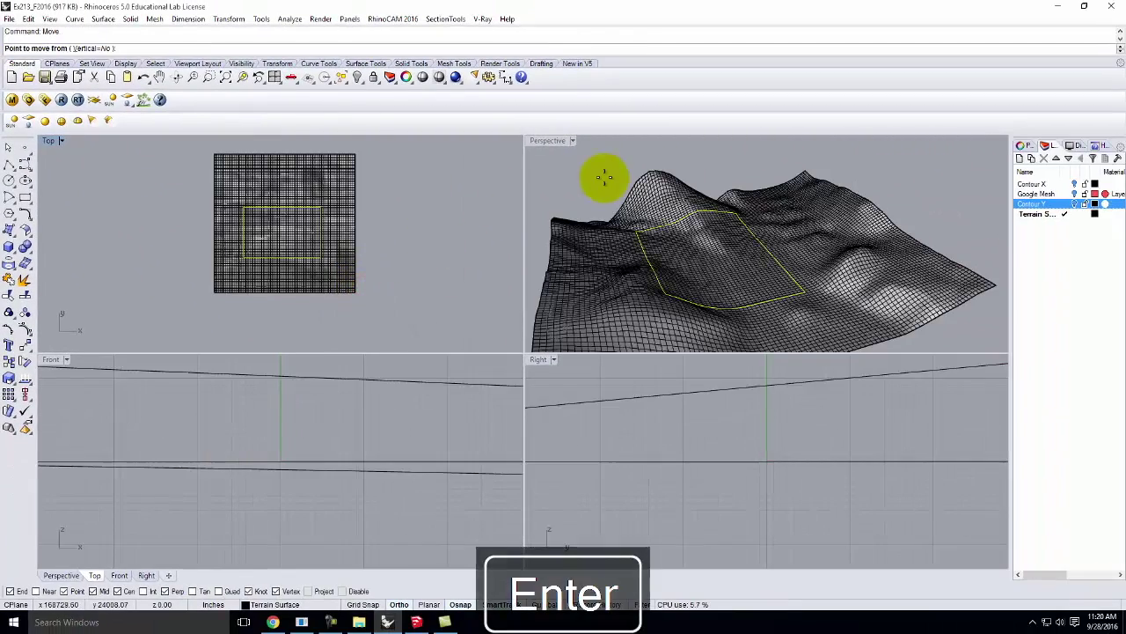
left_click(458, 217)
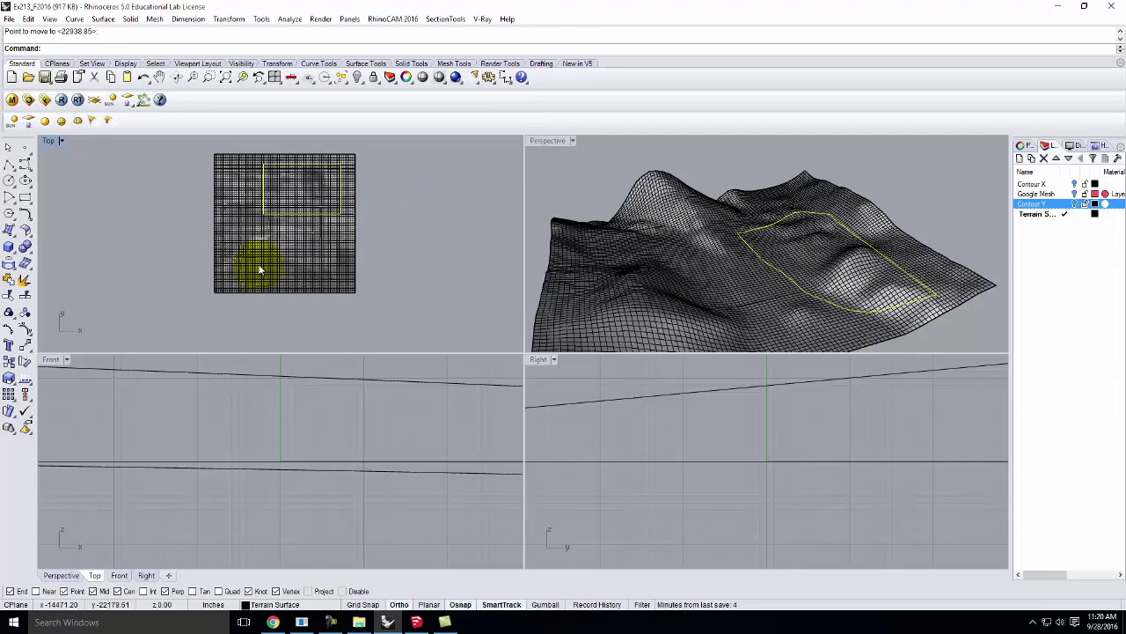
Project the moved outline straight down onto the terrain surface from the Top view.
type("roject")
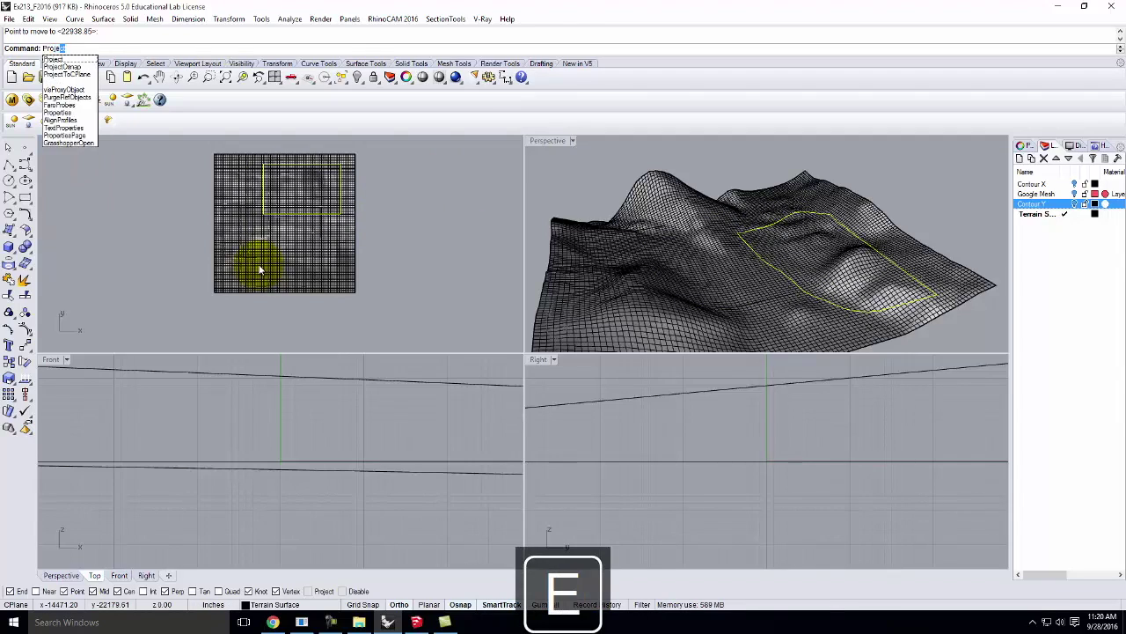
key("Return")
left_click(315, 228)
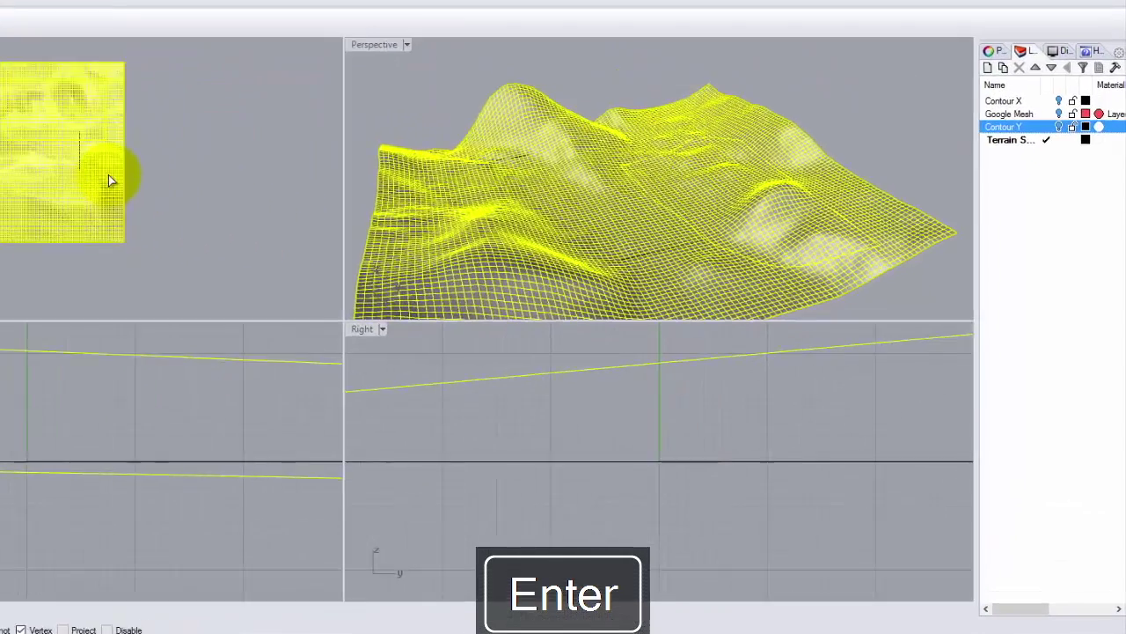
key("Return")
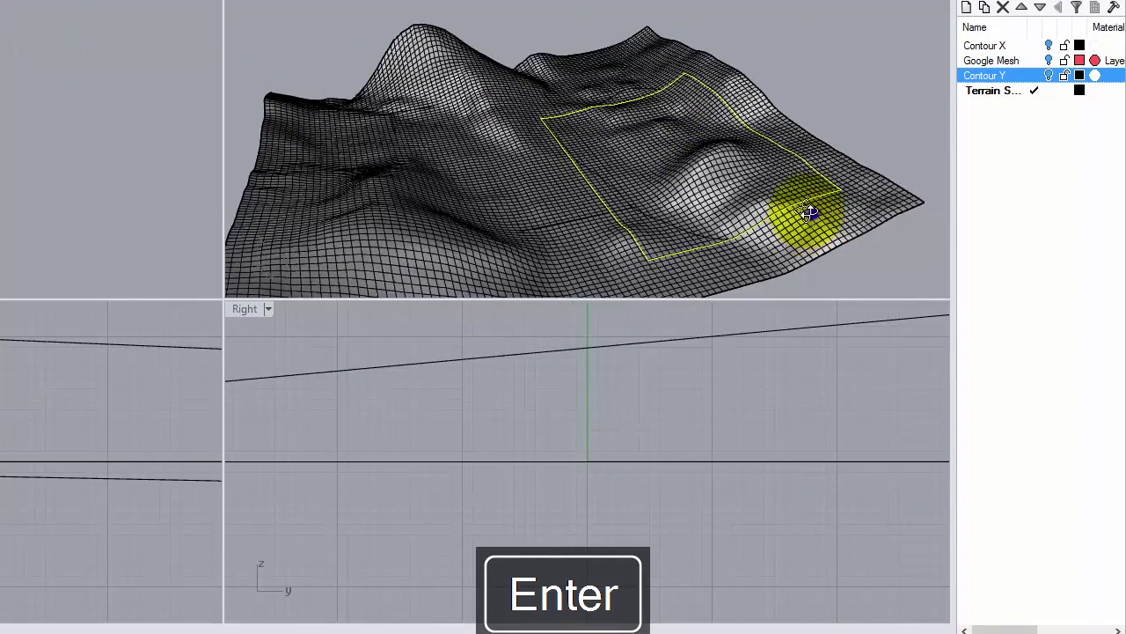
Trim away the terrain surface outside the projected outline, using the outline as the cutting object.
right_click_drag(813, 211, 653, 157)
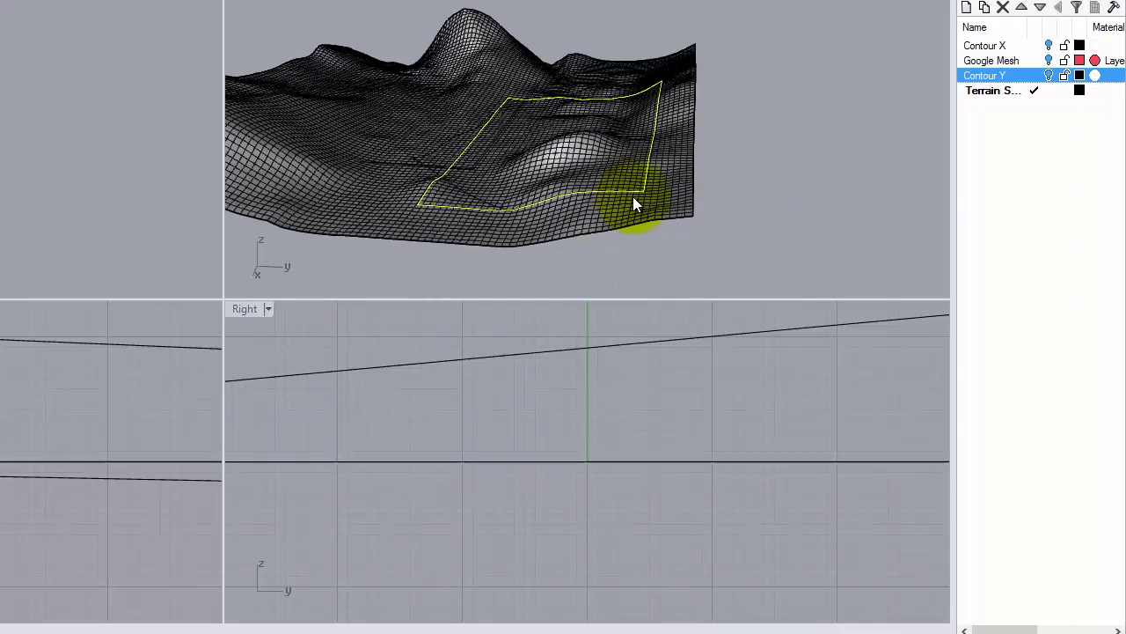
right_click_drag(720, 174, 801, 90)
scroll(749, 112, "down", 5)
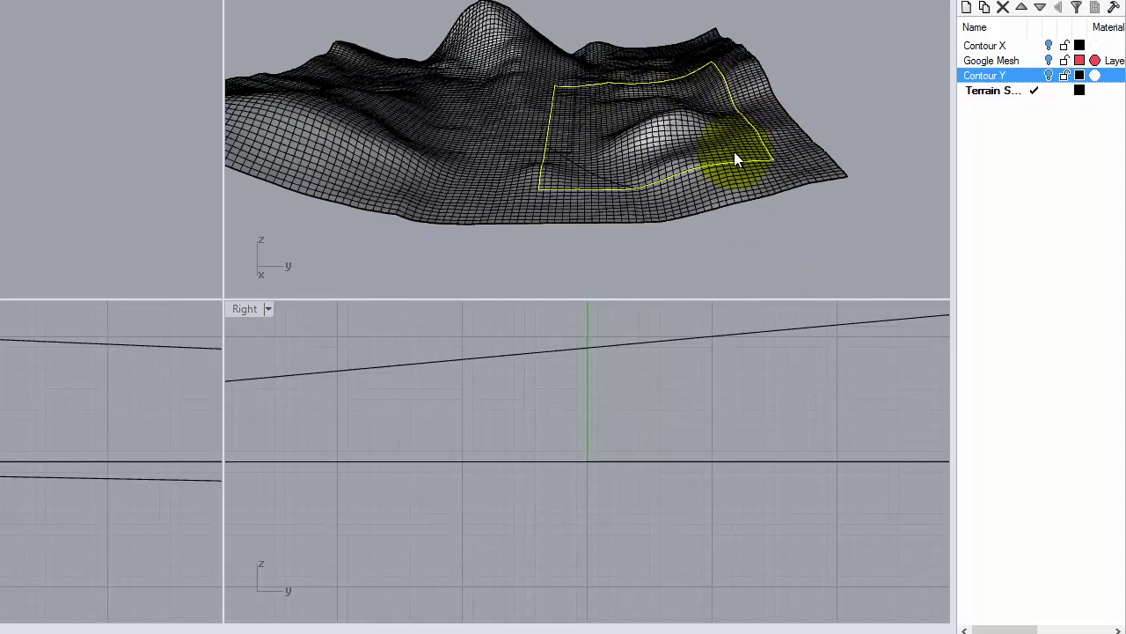
key("Return")
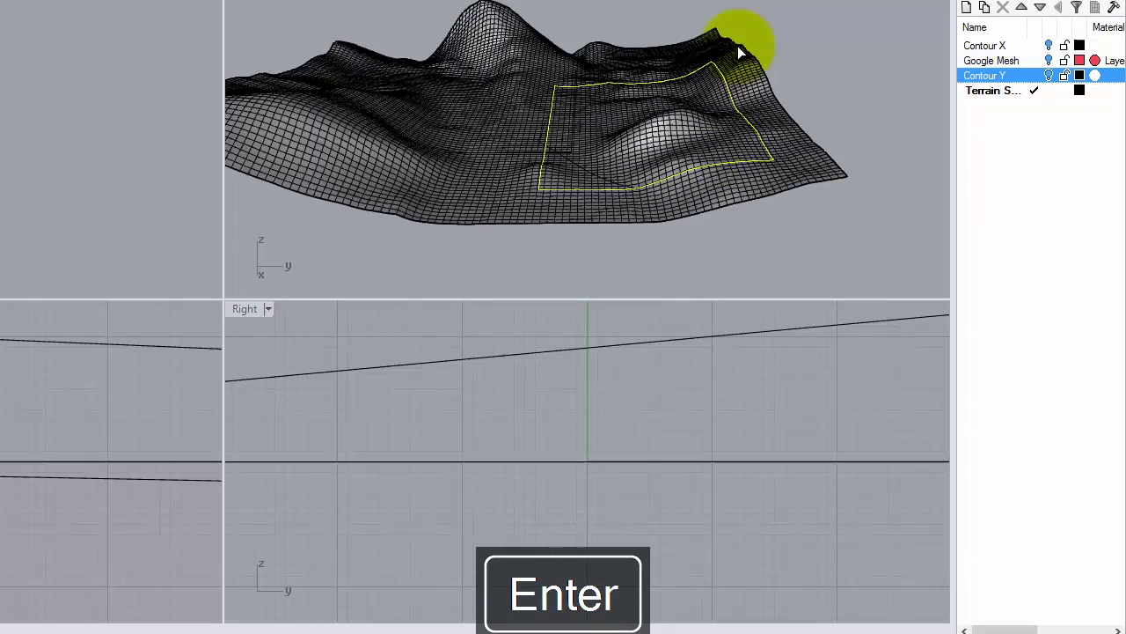
left_click(740, 54)
Try trimming away the terrain piece inside the projected outline, undo that trim, and end the Trim command.
right_click_drag(777, 138, 326, 60)
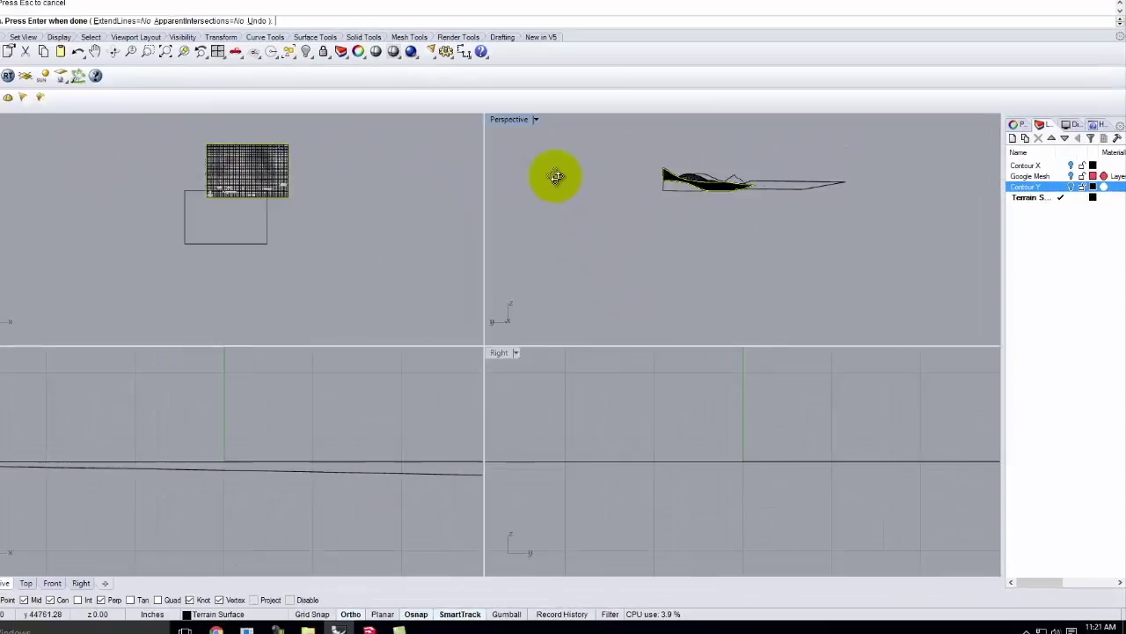
double_click(510, 121)
right_click_drag(703, 267, 672, 399)
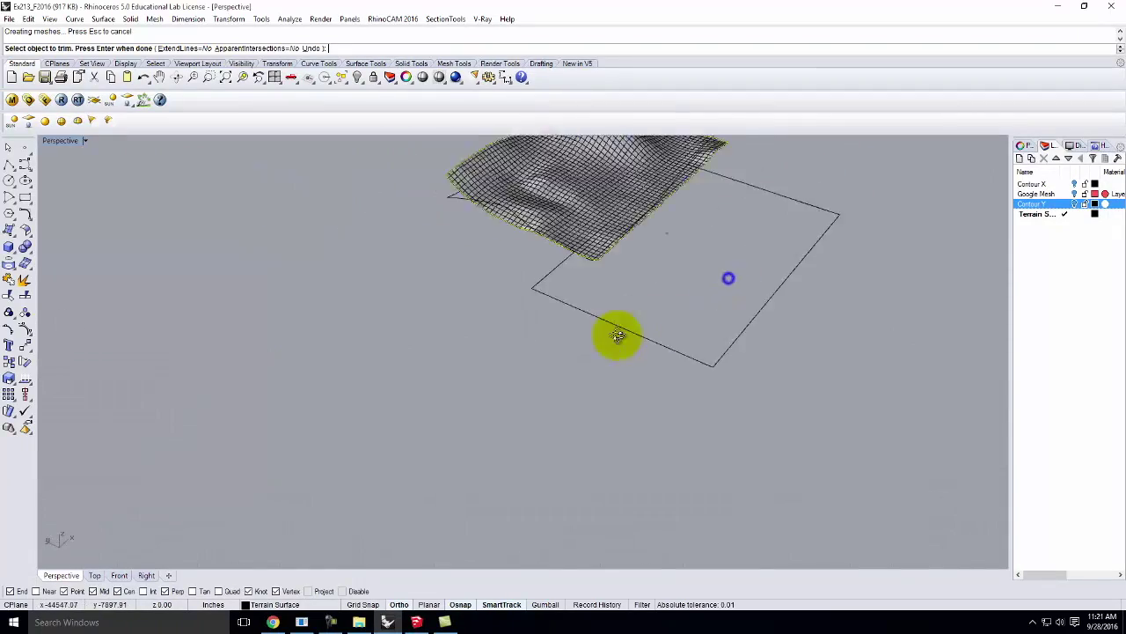
right_click_drag(489, 280, 491, 352)
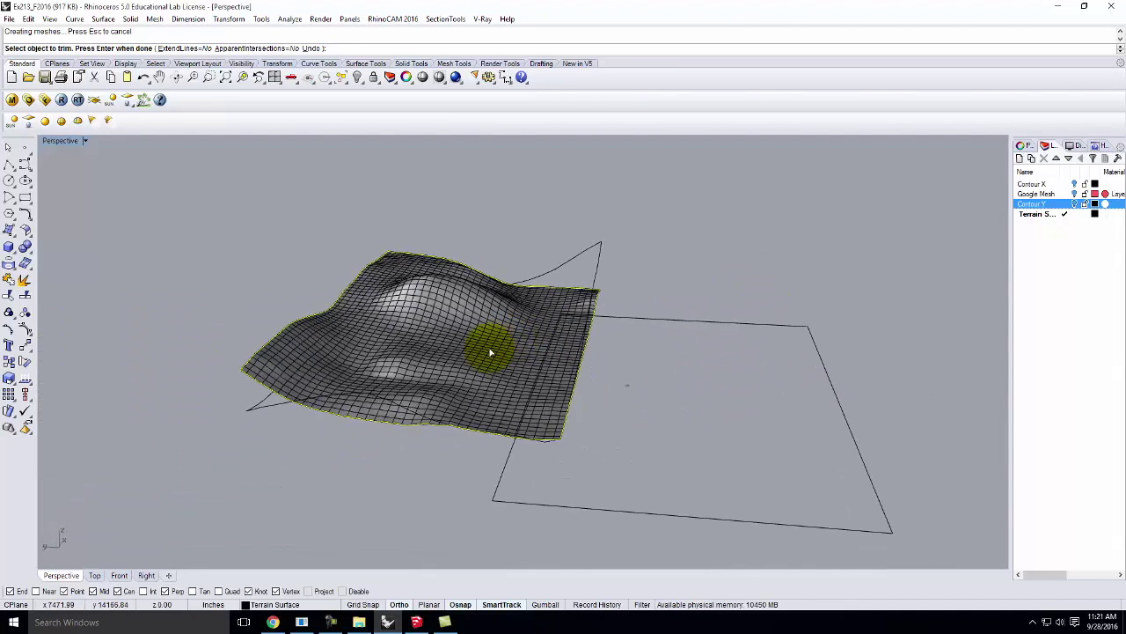
left_click(458, 350)
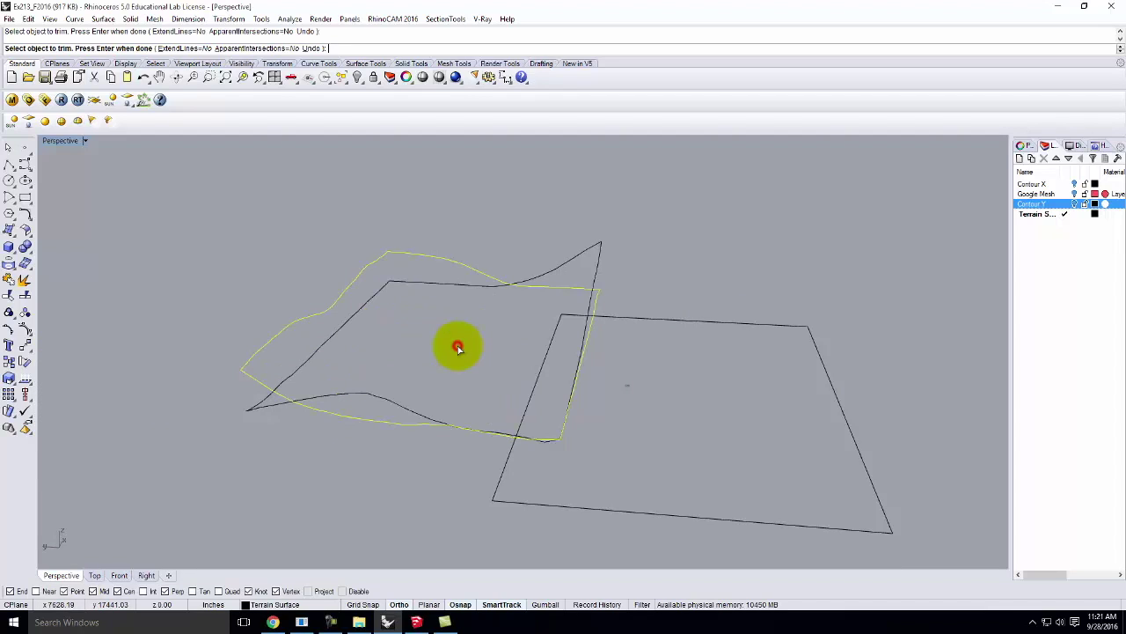
key("ctrl+z")
key("Return")
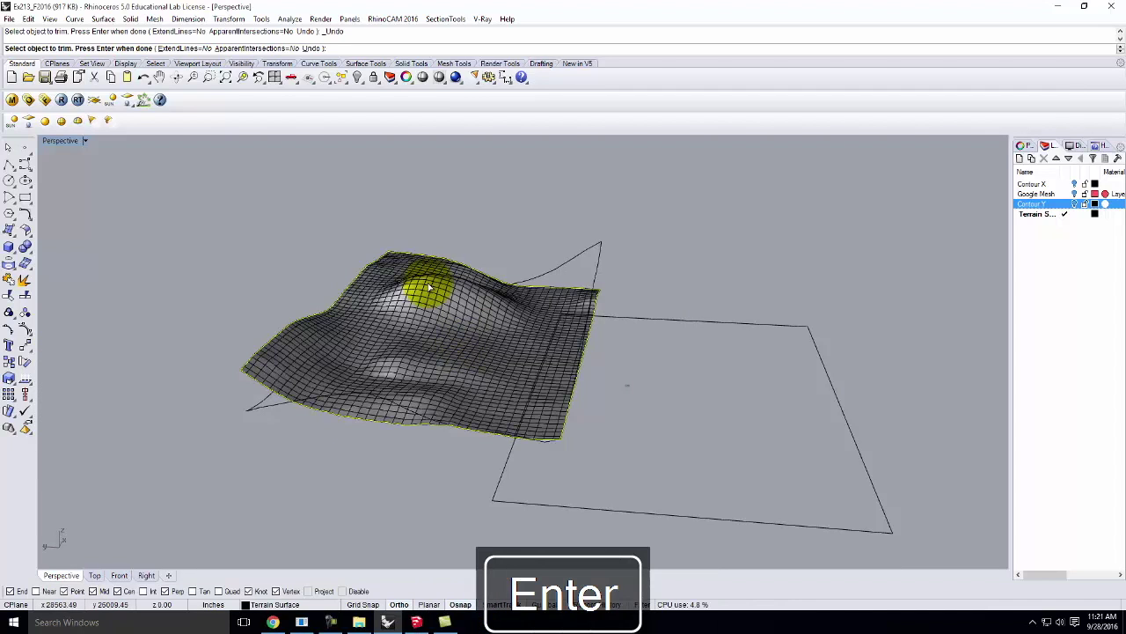
left_click(344, 217)
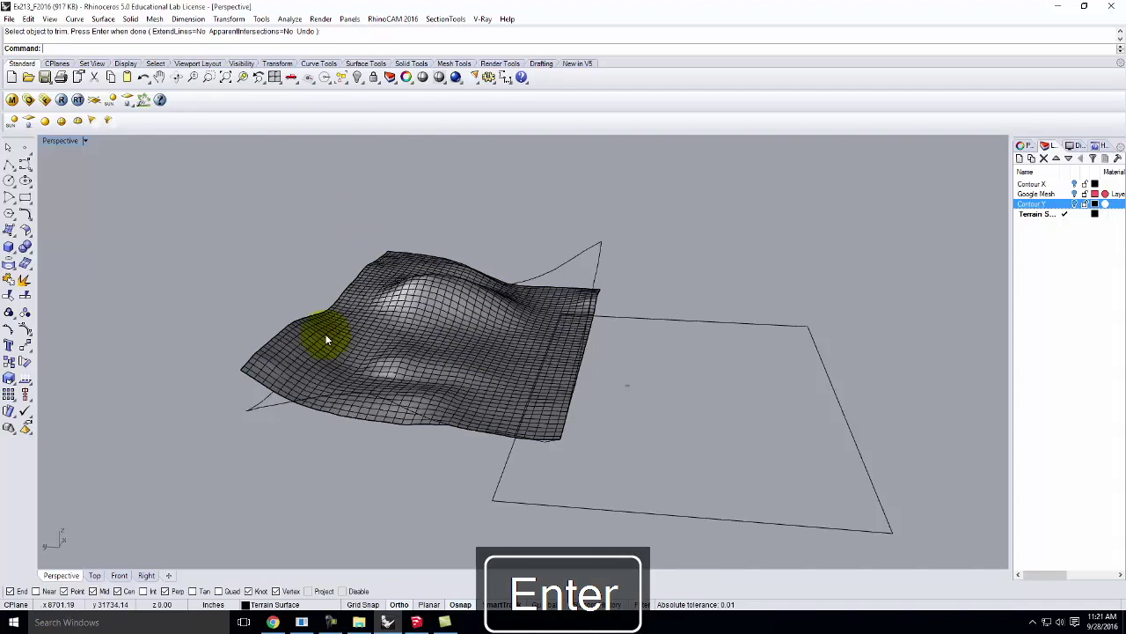
Switch to Chrome and look up the contour interval for 5/32 material at 1"=200' in the topography chart.
mouse_move(416, 620)
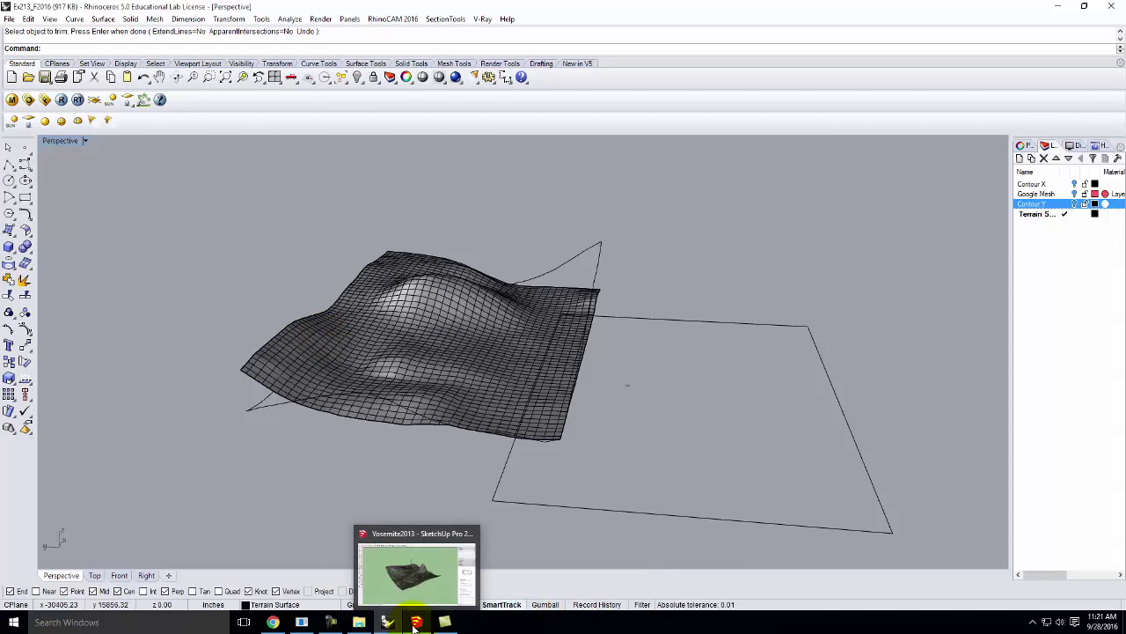
left_click(273, 622)
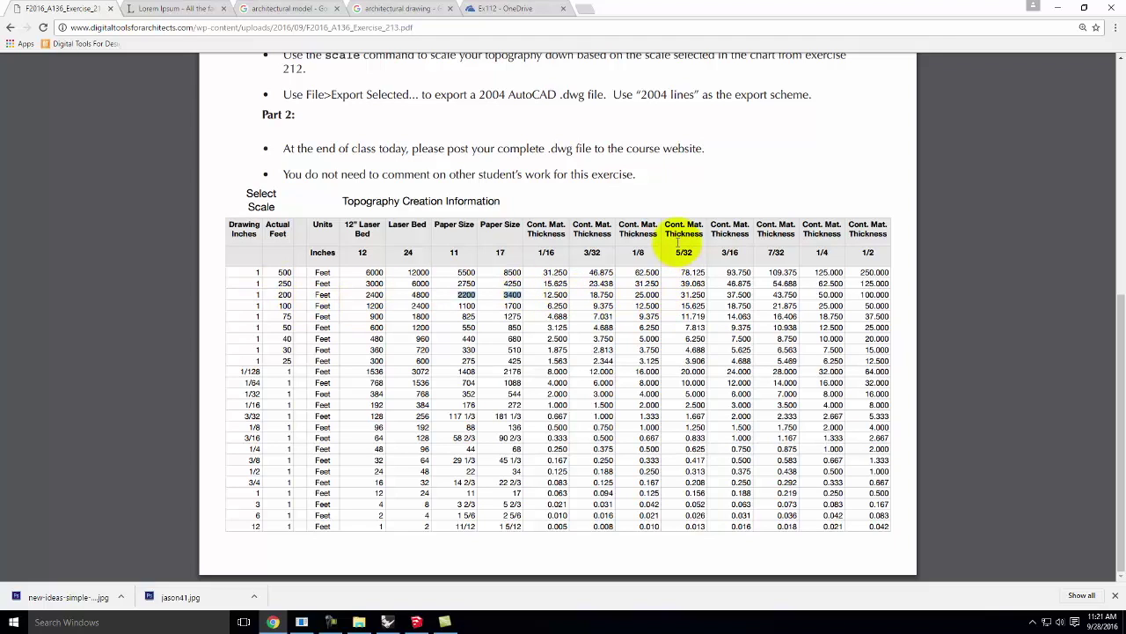
left_click_drag(691, 252, 669, 256)
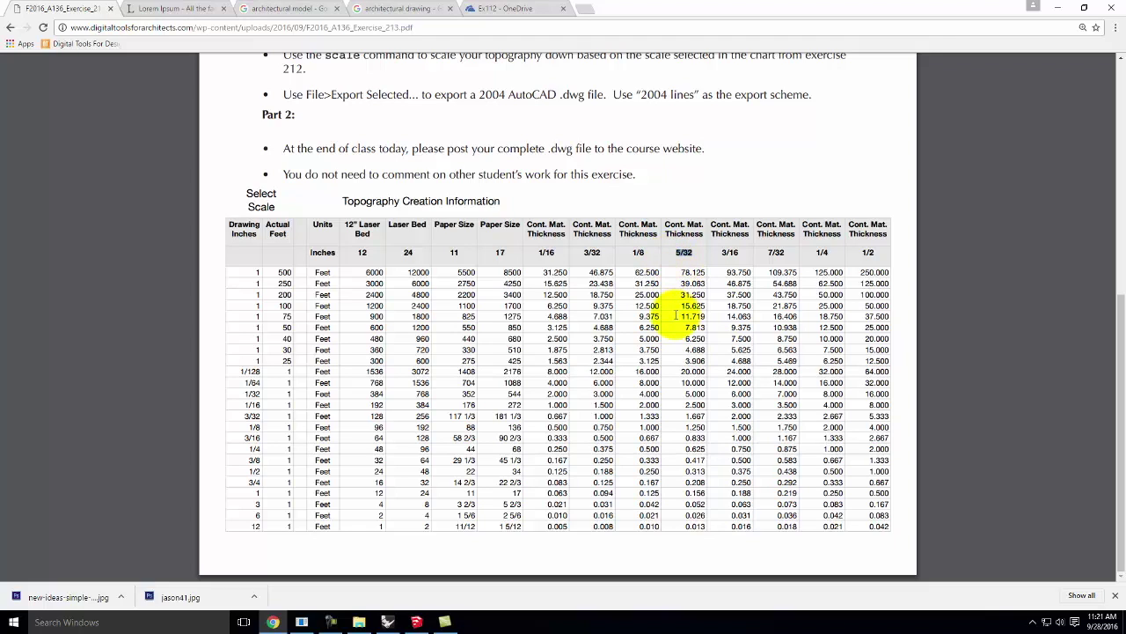
left_click_drag(677, 295, 705, 295)
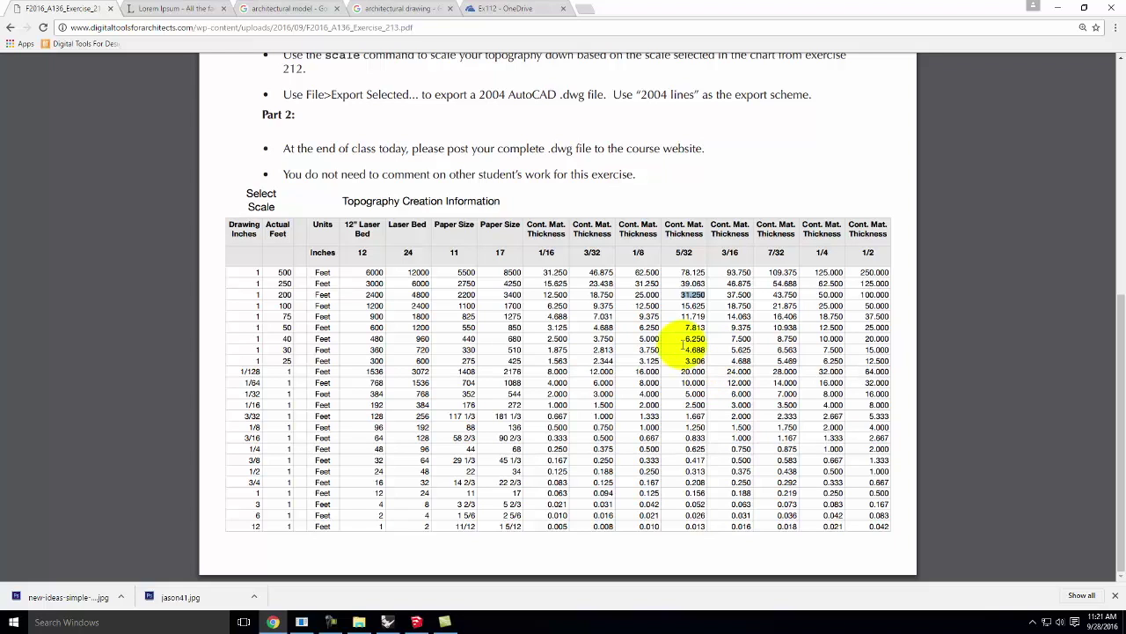
Switch back to Rhino and start Contour on the trimmed terrain surface, with the base point at its front corner.
left_click(388, 621)
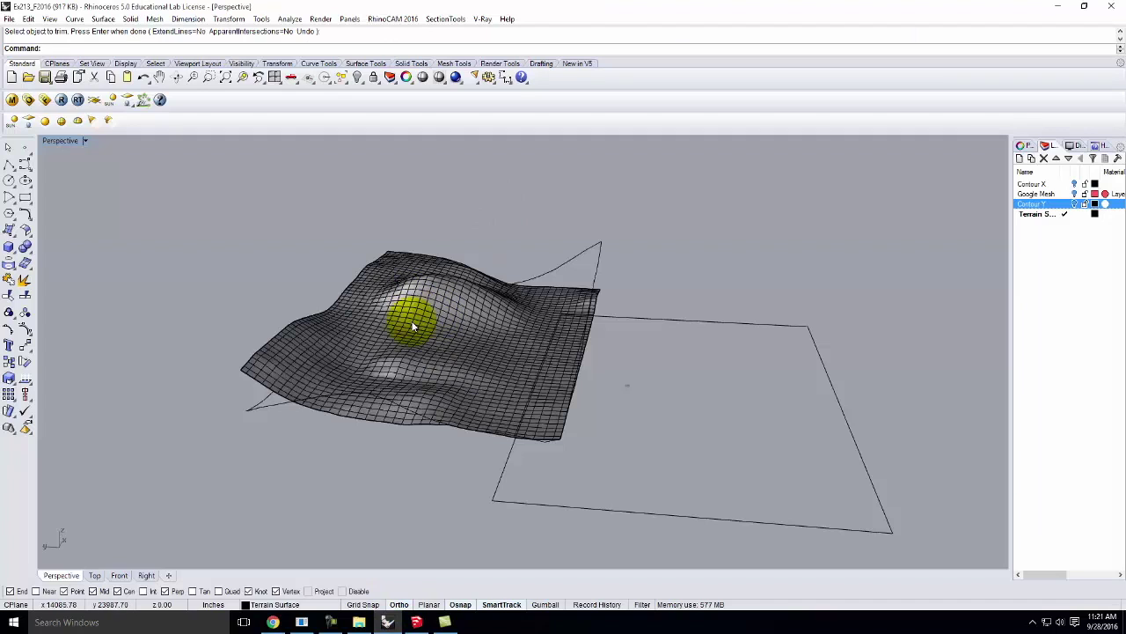
type("ntour")
key("Return")
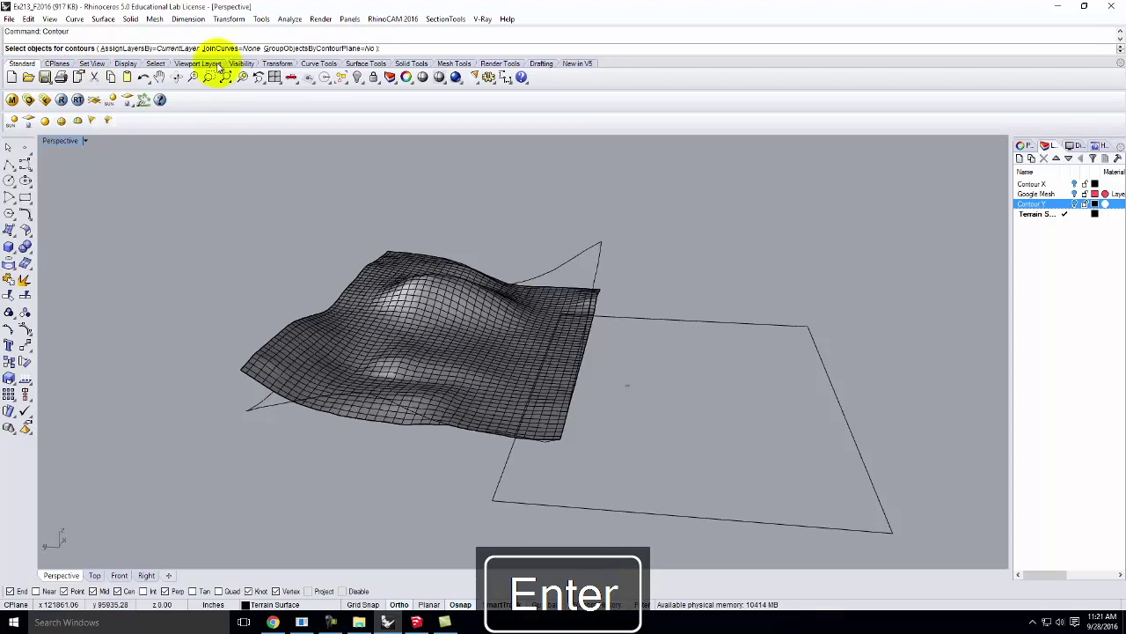
left_click(436, 337)
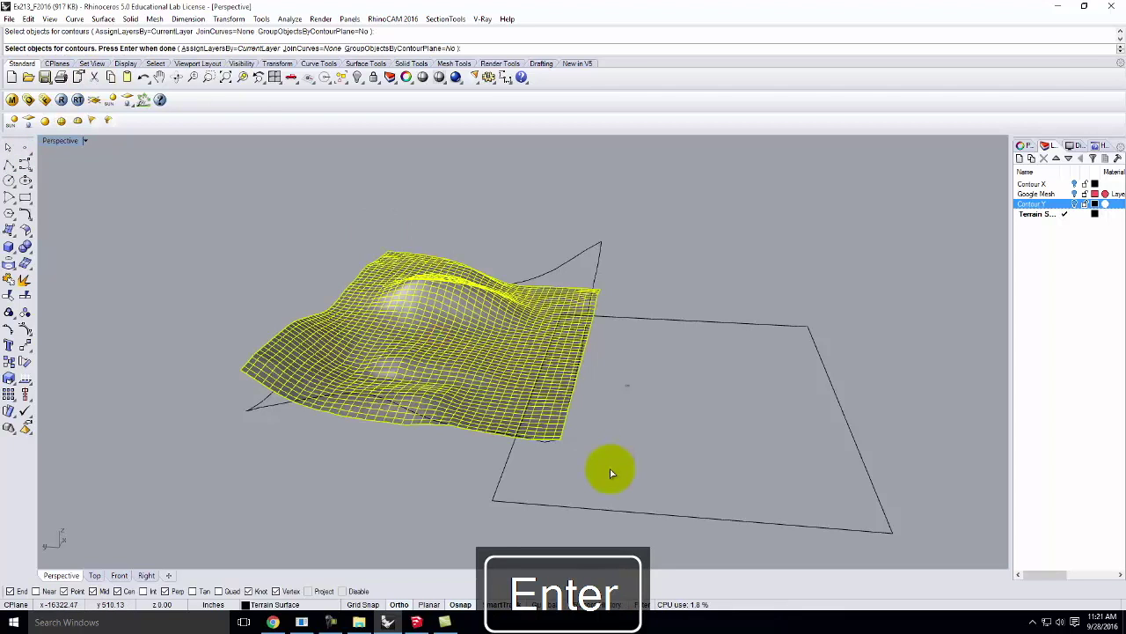
key("Return")
scroll(611, 472, "up", 6)
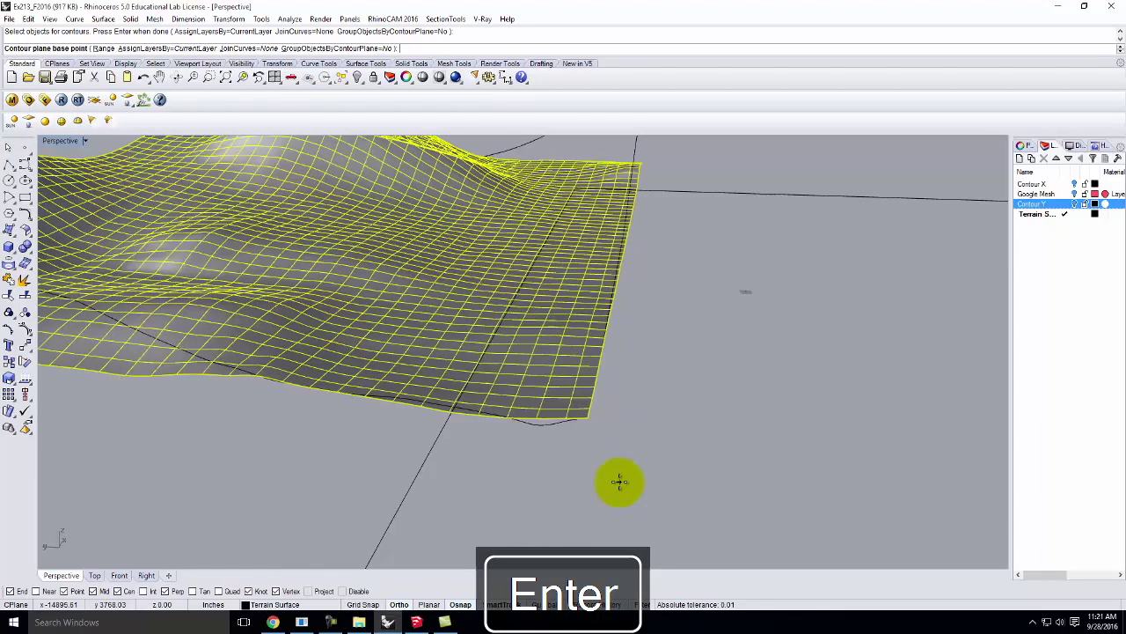
left_click(598, 429)
Generate the contours with a vertical direction set in the Front view and a spacing of 31.250'.
right_click_drag(634, 478, 15, 164)
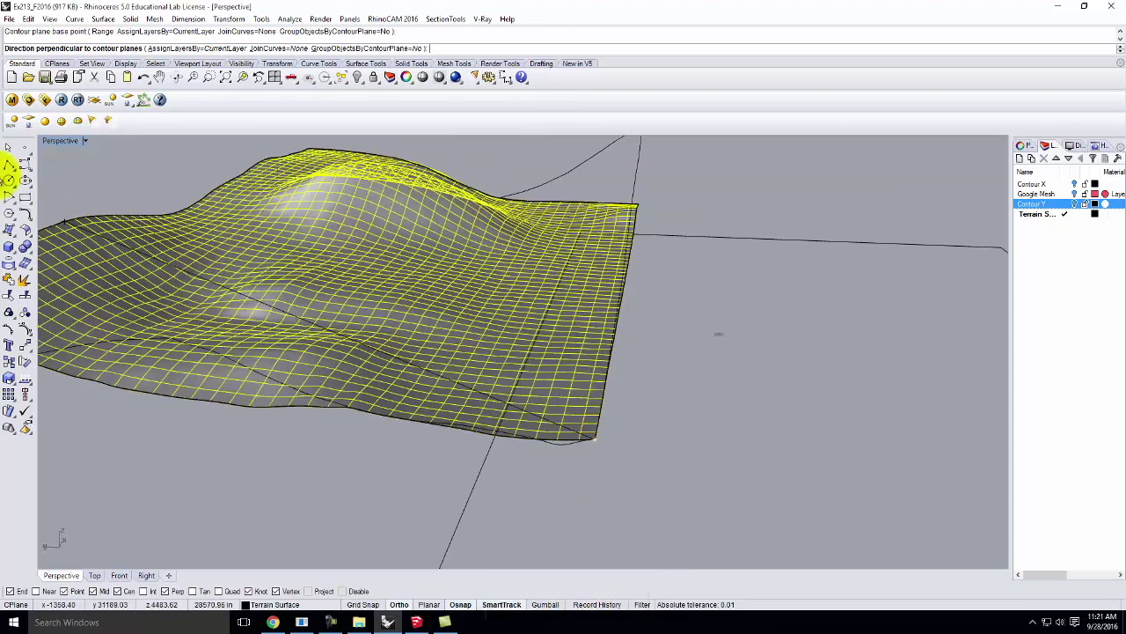
double_click(58, 142)
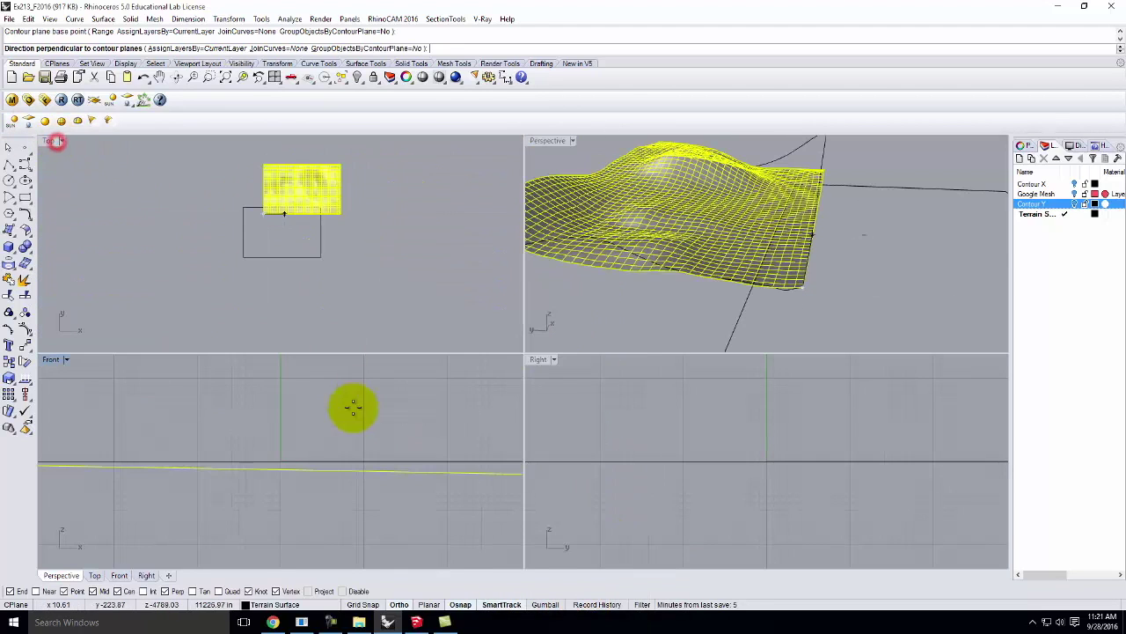
scroll(314, 452, "up", 6)
scroll(307, 466, "down", 6)
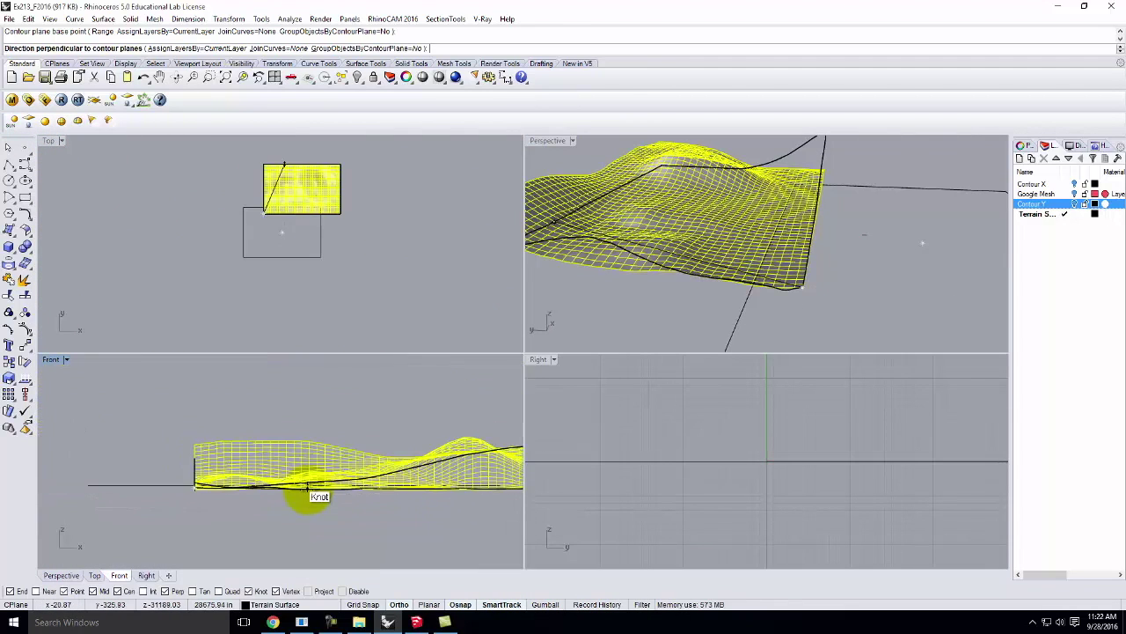
left_click(273, 387)
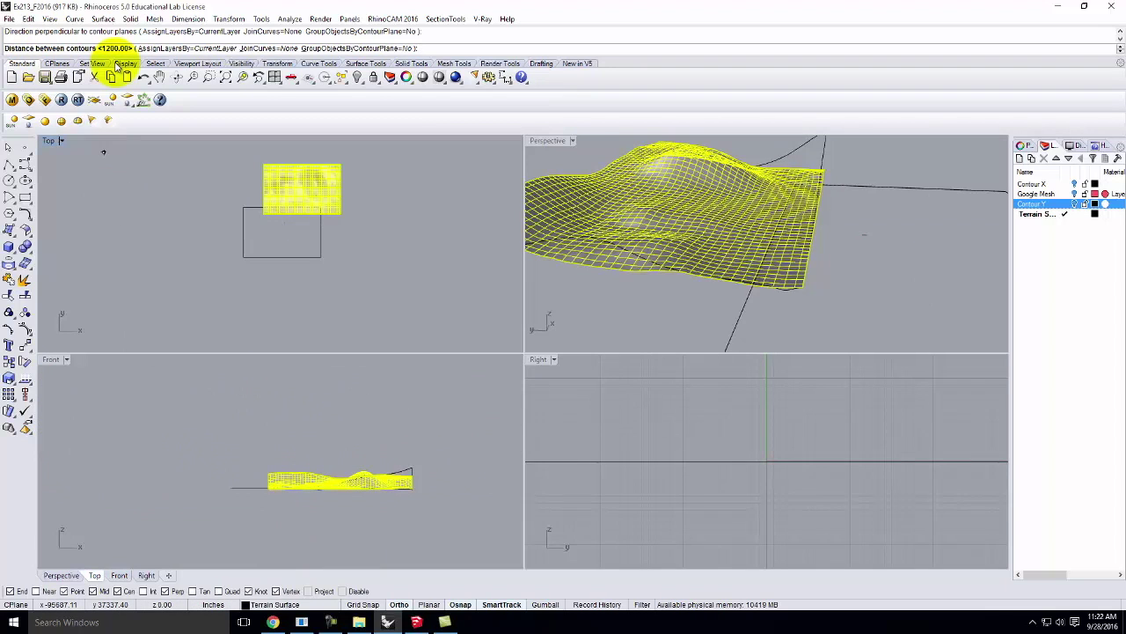
type("31.250")
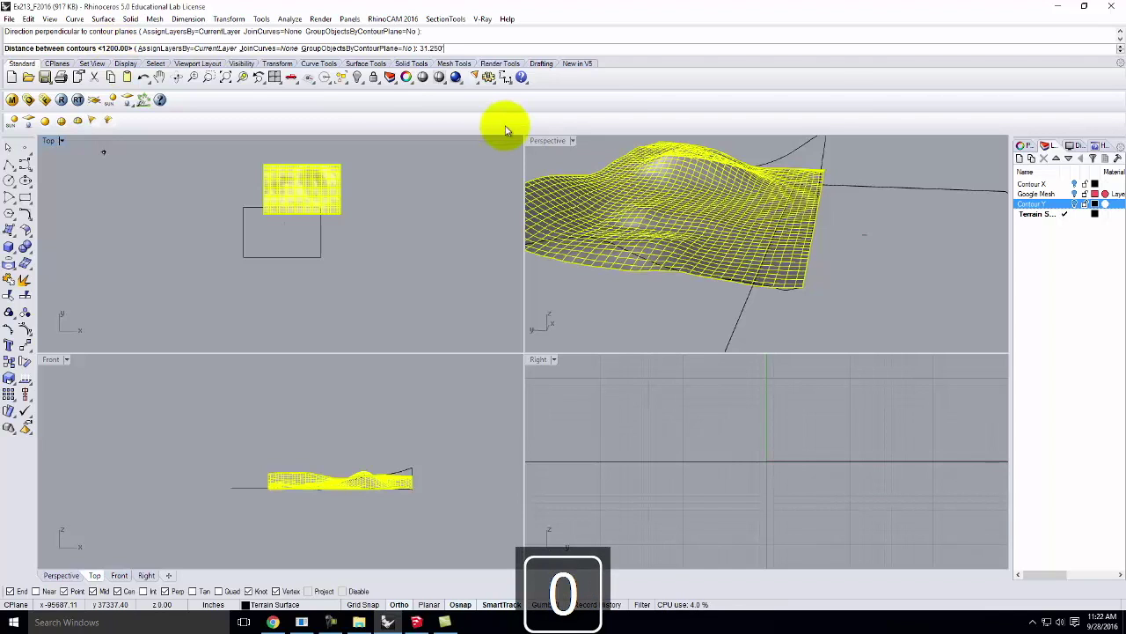
key("Return")
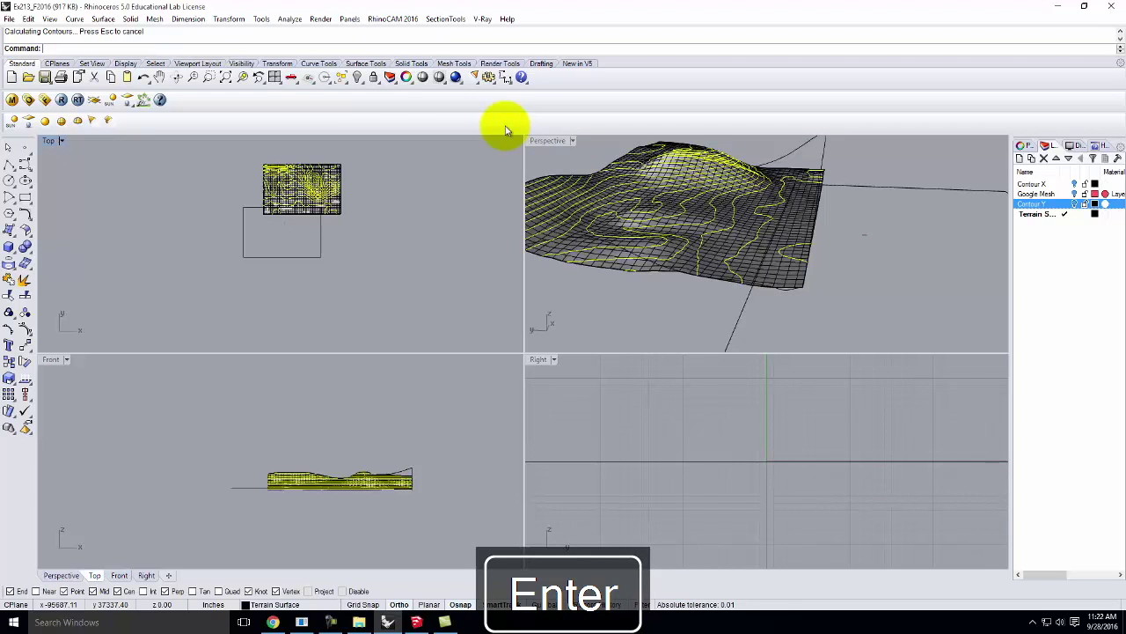
Create a new layer named Topo Lines.
double_click(554, 143)
right_click_drag(711, 296, 685, 351)
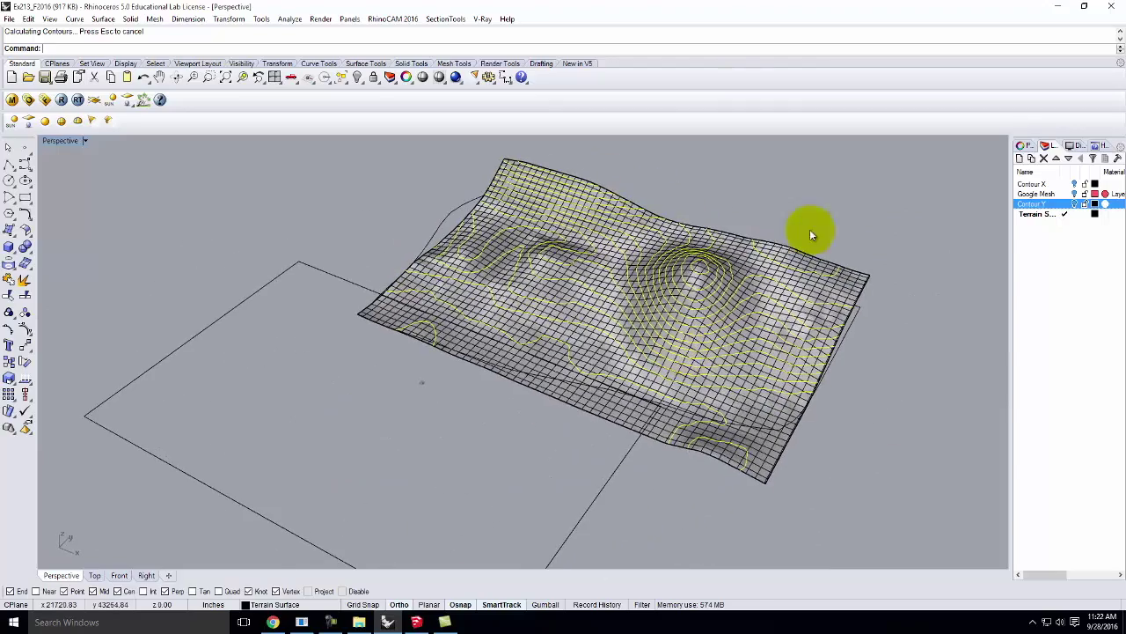
left_click(1021, 160)
type("T")
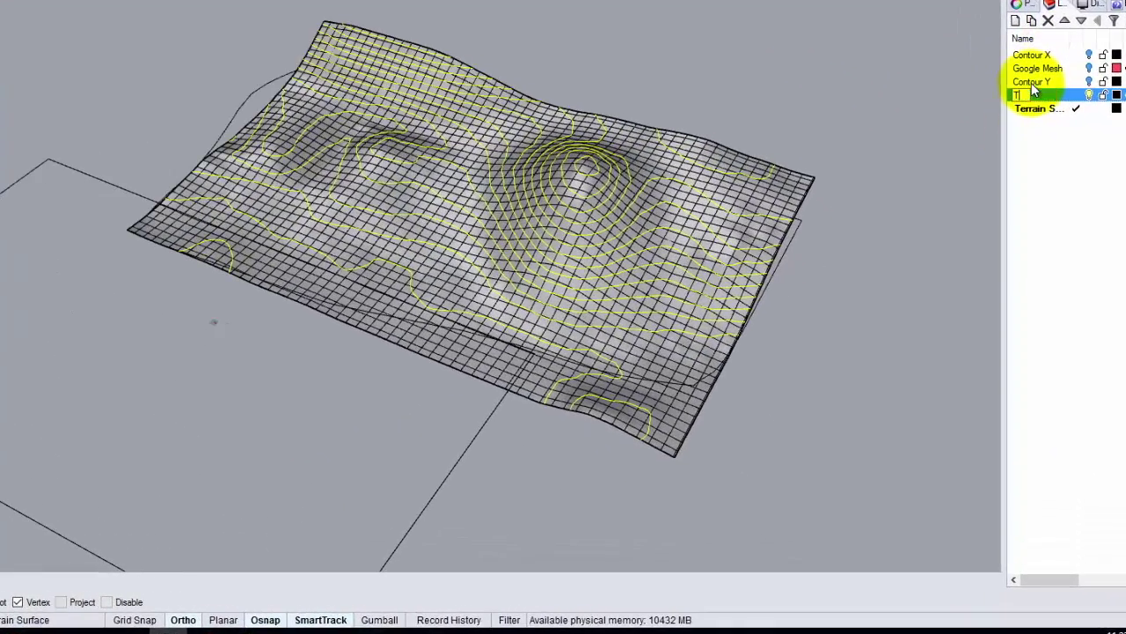
type("op")
key("BackSpace")
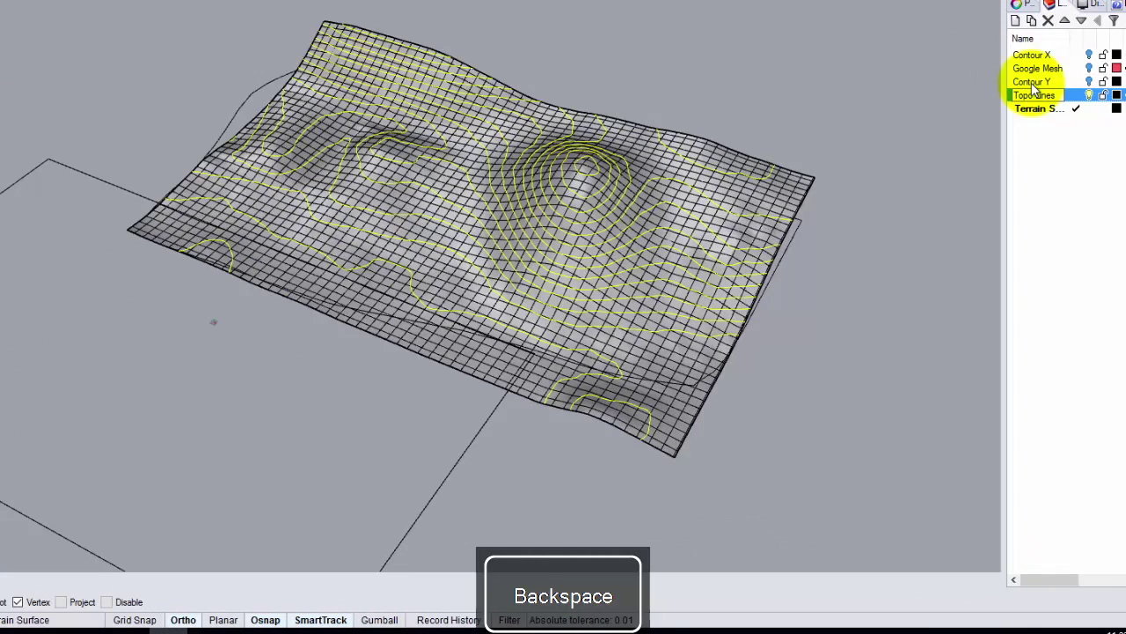
Move the selected contour curves onto the Topo Lines layer.
right_click(1073, 95)
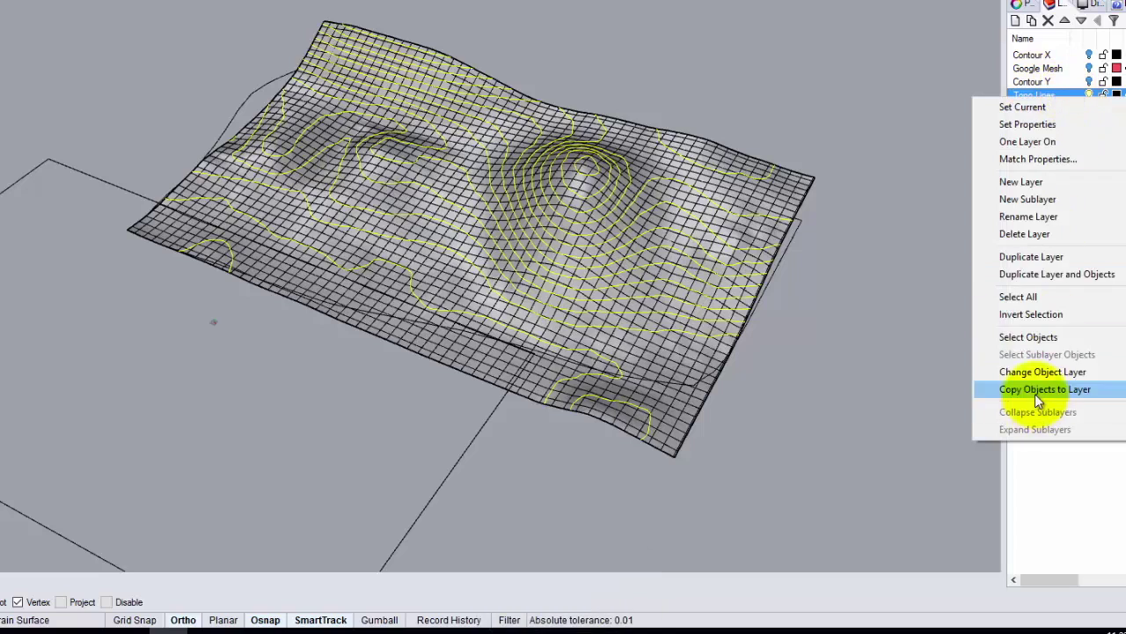
left_click(1039, 388)
left_click(1063, 94)
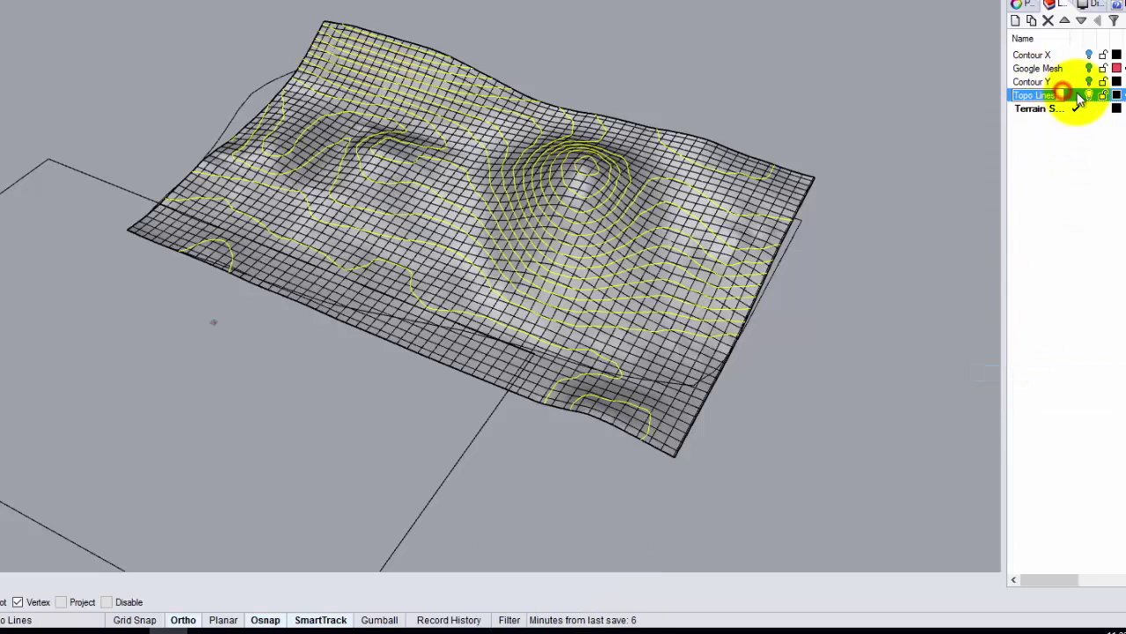
Make Topo Lines the current layer and turn off the Terrain Surface layer.
left_click(1075, 95)
left_click(1089, 108)
right_click_drag(867, 255, 477, 139)
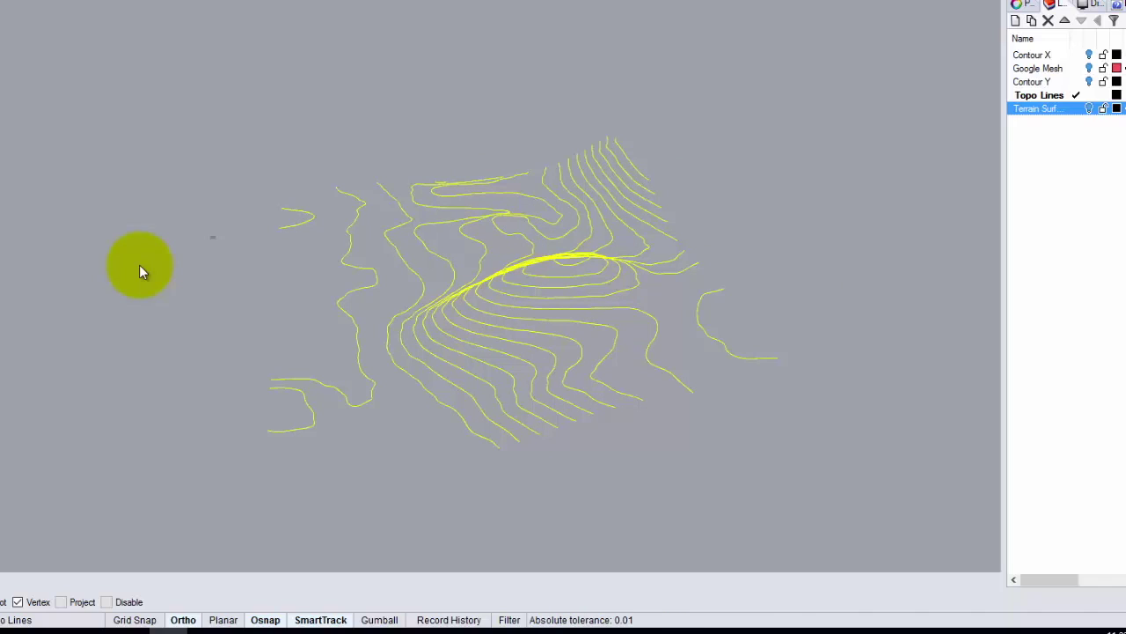
Set the Perspective construction plane by three points: origin at the lowest contour's corner end, X along the terrain edge, orientation vertical.
scroll(538, 447, "up", 3)
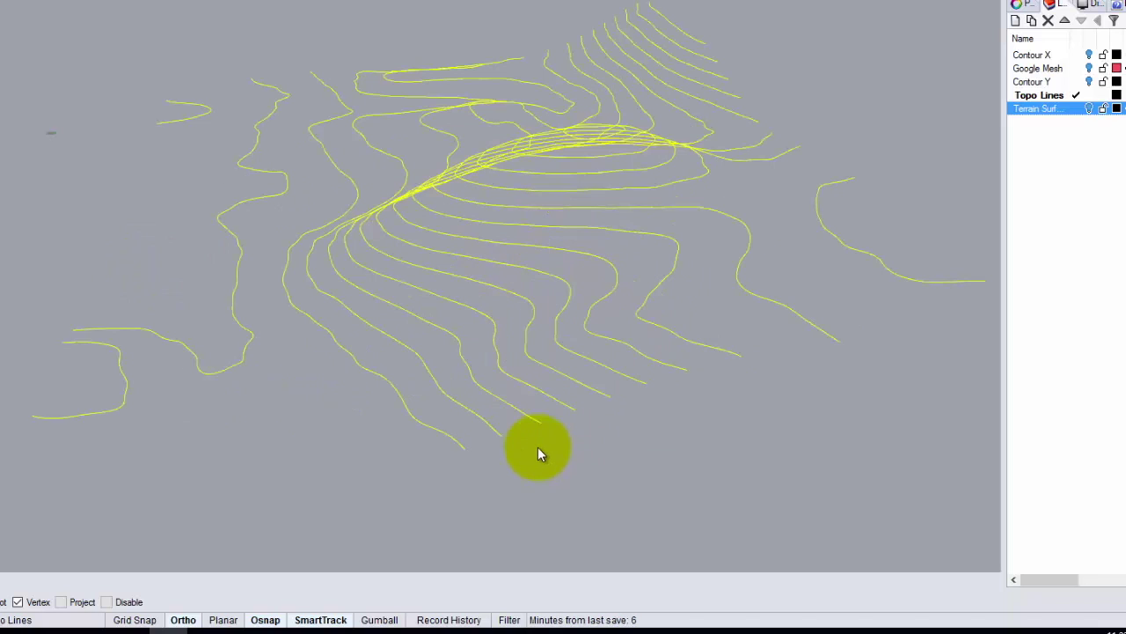
scroll(369, 412, "up", 4)
right_click_drag(193, 372, 50, 329)
scroll(53, 332, "down", 4)
scroll(254, 412, "up", 6)
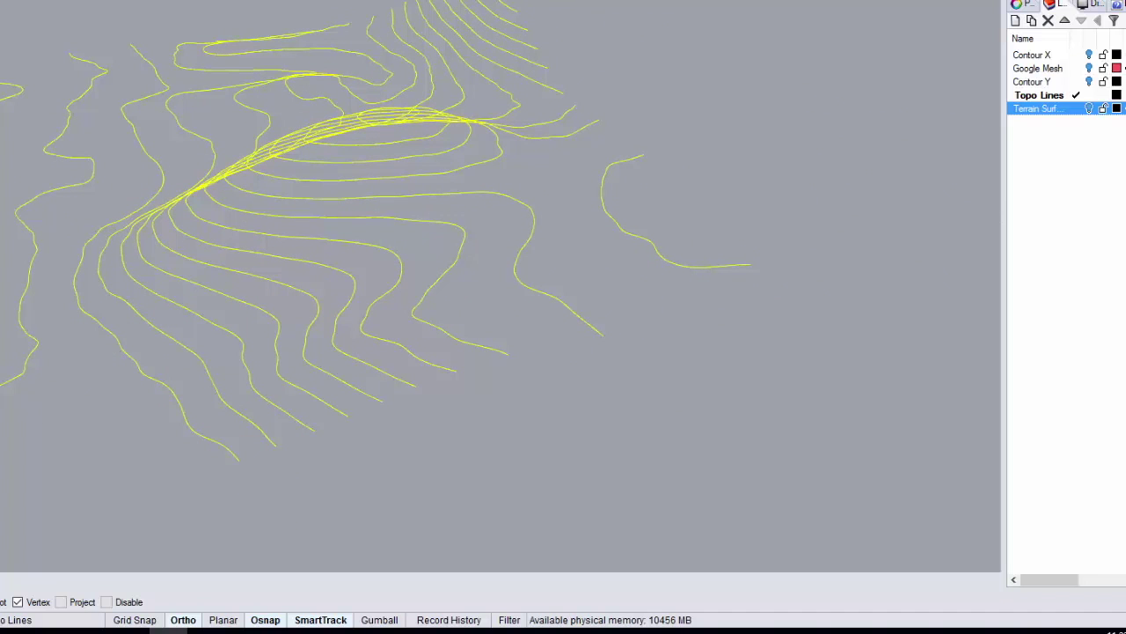
right_click(4, 291)
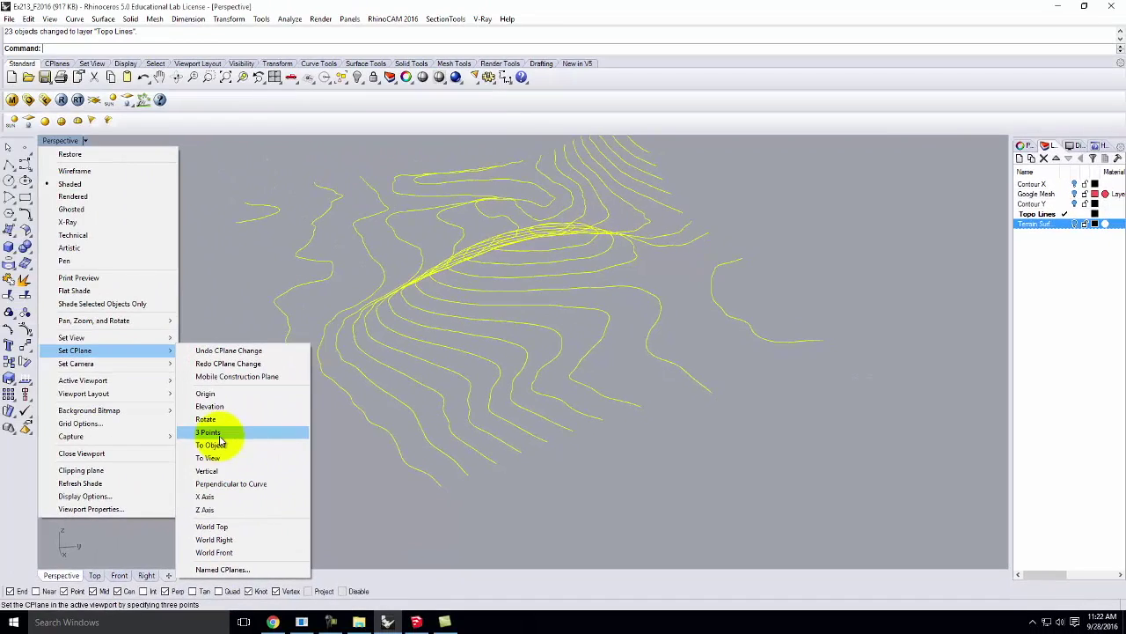
left_click(88, 400)
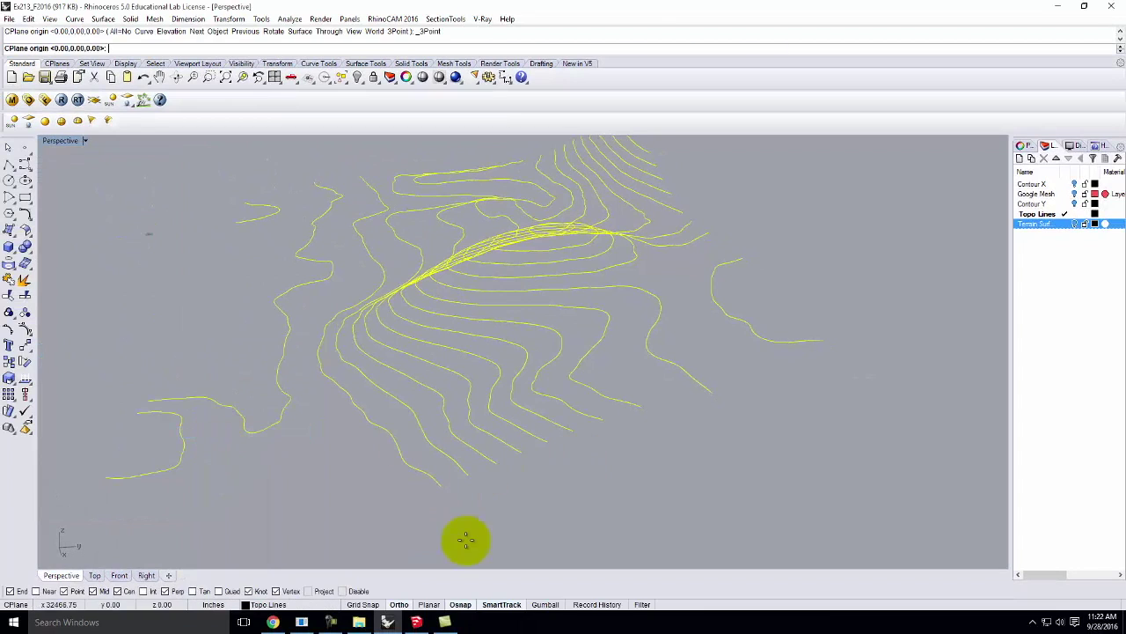
left_click(443, 487)
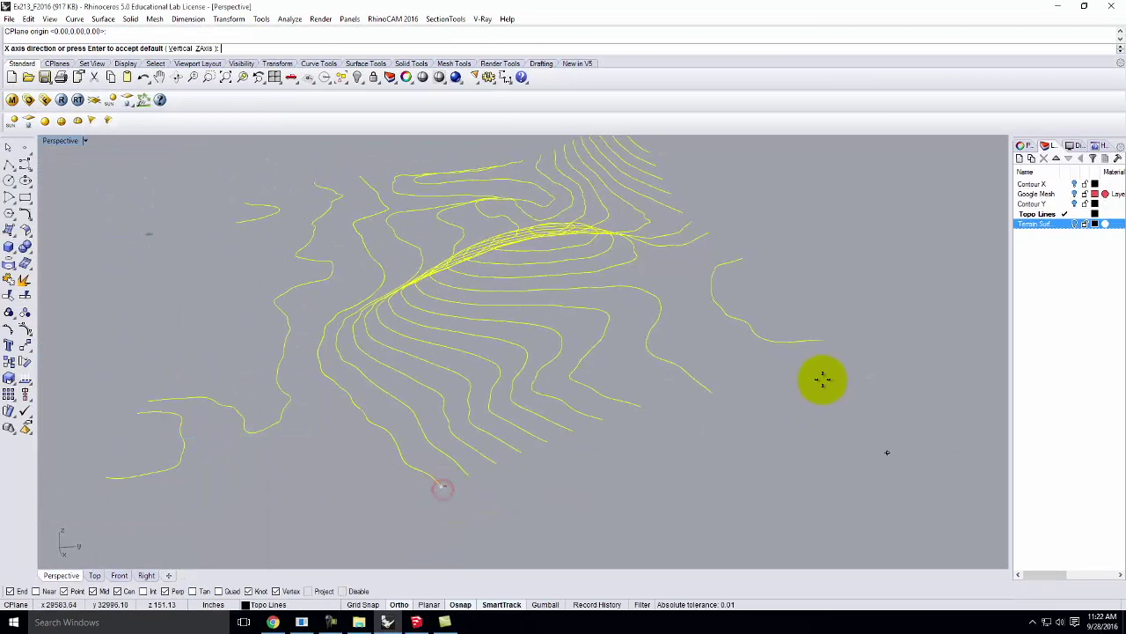
right_click_drag(908, 499, 818, 447)
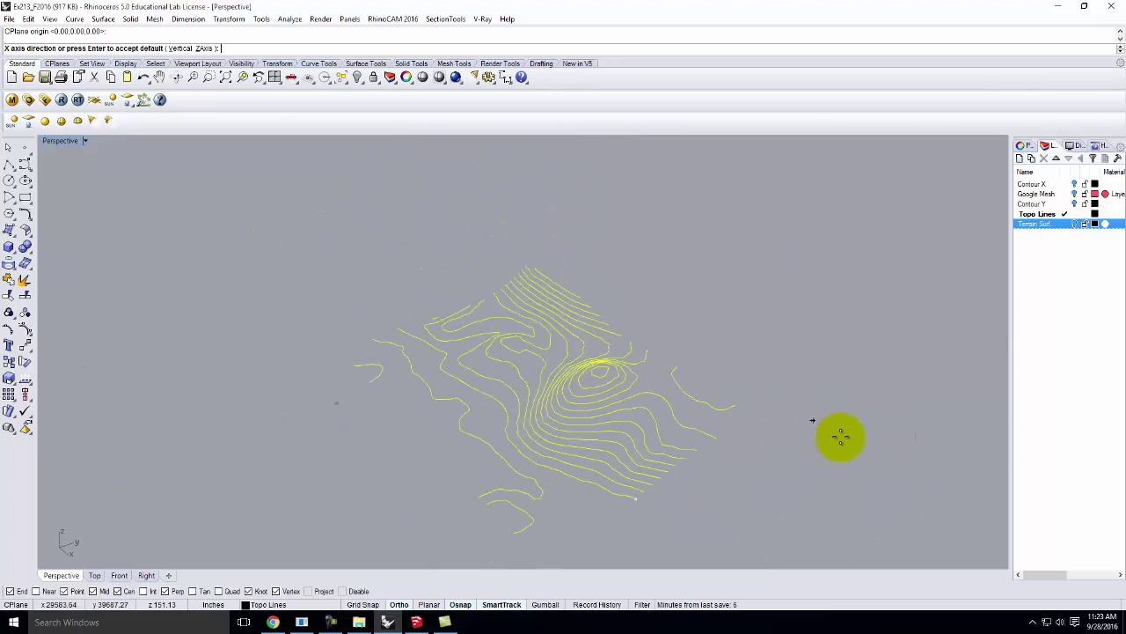
right_click(853, 437)
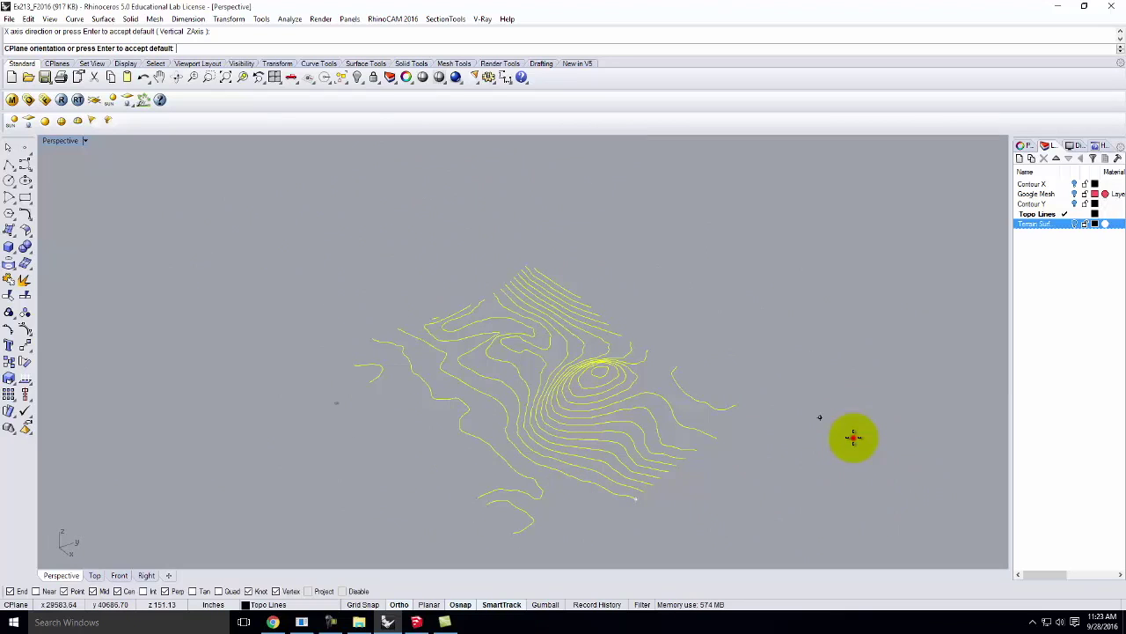
double_click(55, 141)
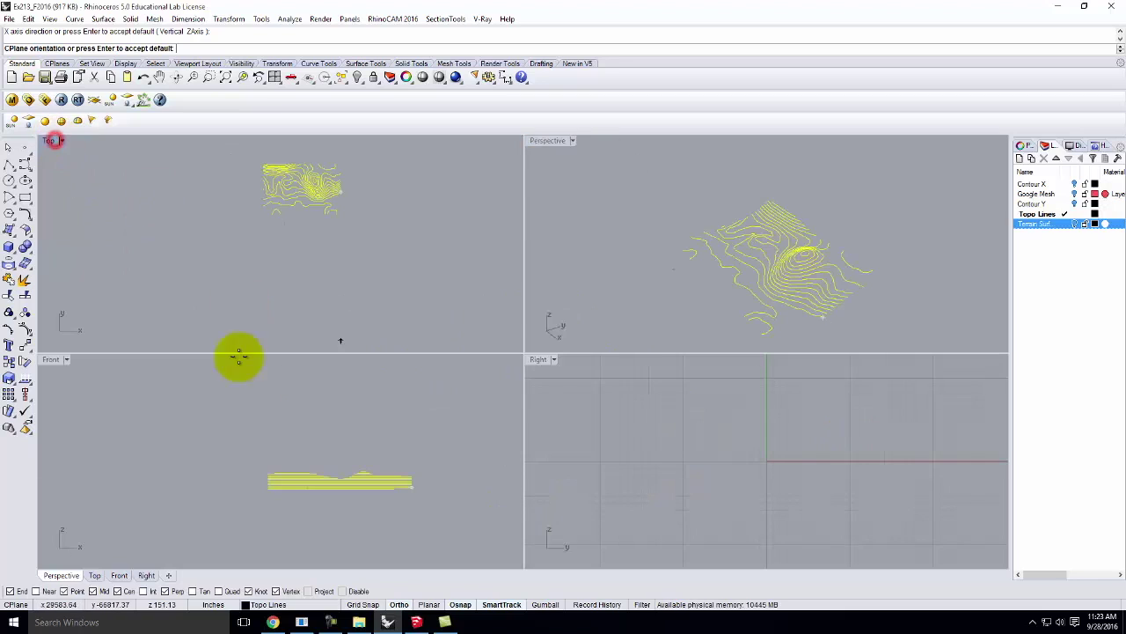
right_click(458, 394)
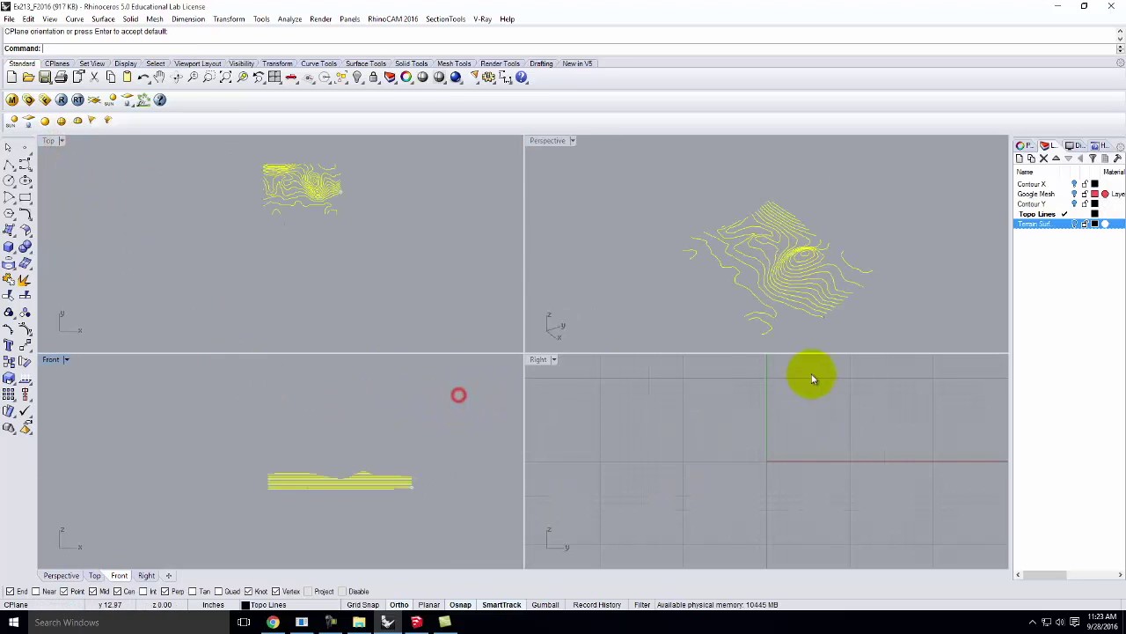
scroll(832, 325, "up", 5)
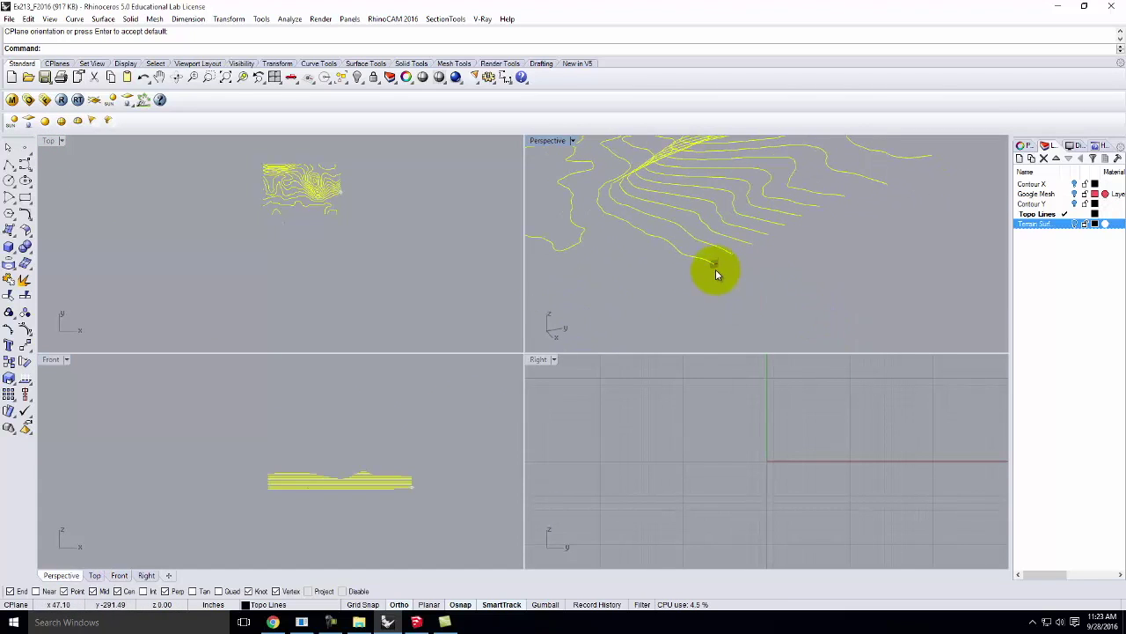
scroll(714, 266, "up", 2)
scroll(714, 262, "up", 2)
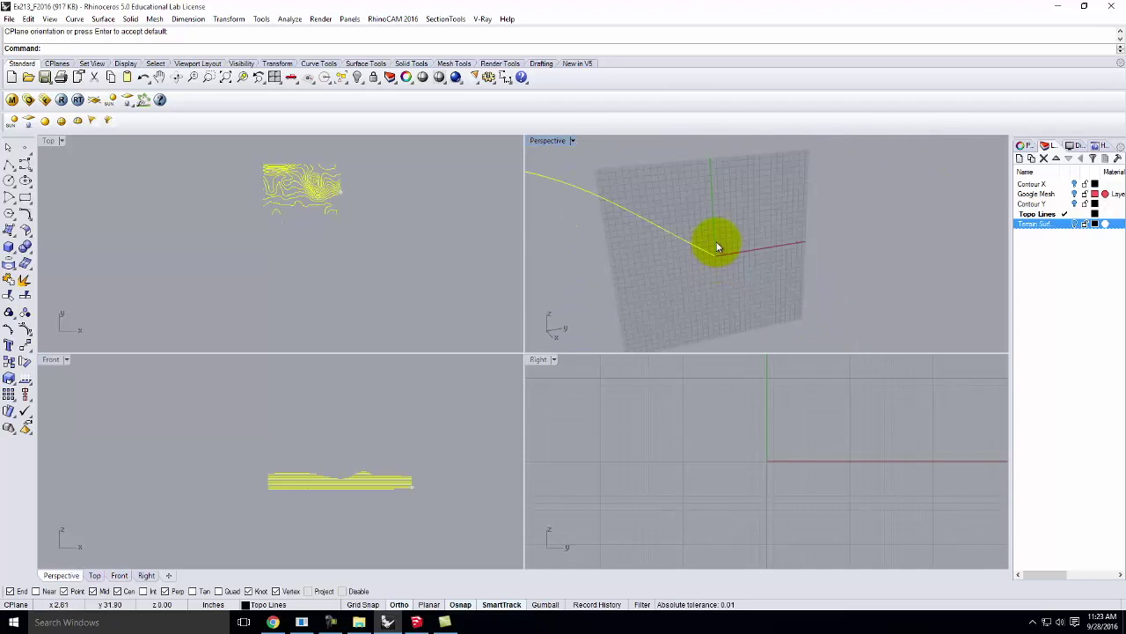
scroll(702, 264, "down", 2)
scroll(701, 300, "down", 2)
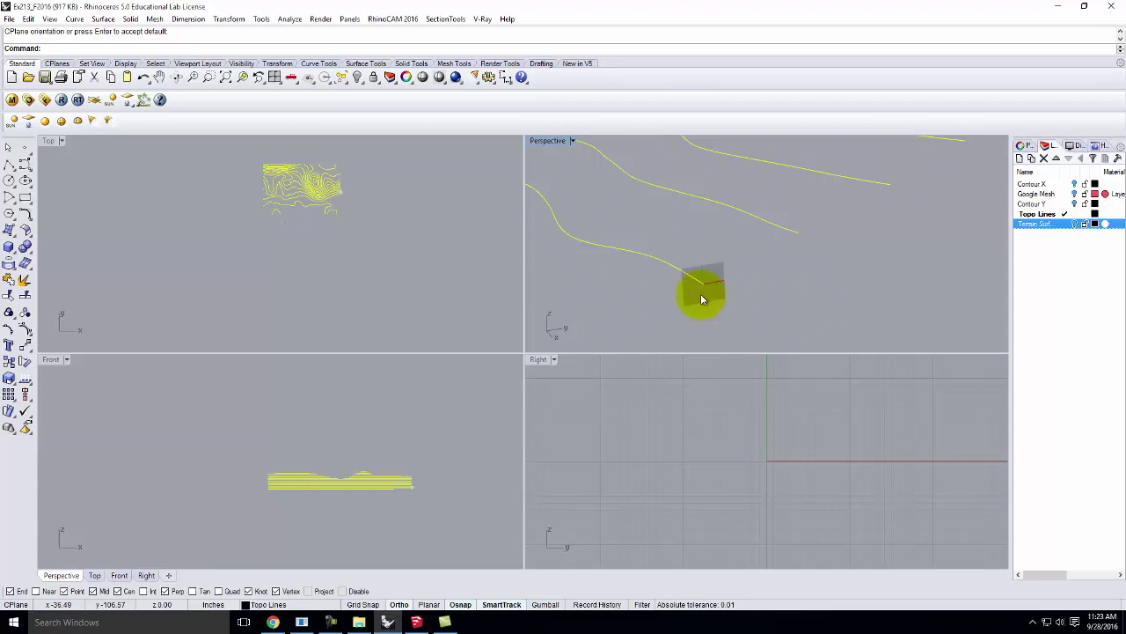
Create a current layer named Sides and draw the first steps of a stair-shaped polyline from the plane origin through the neighbouring contour ends.
left_click(1020, 159)
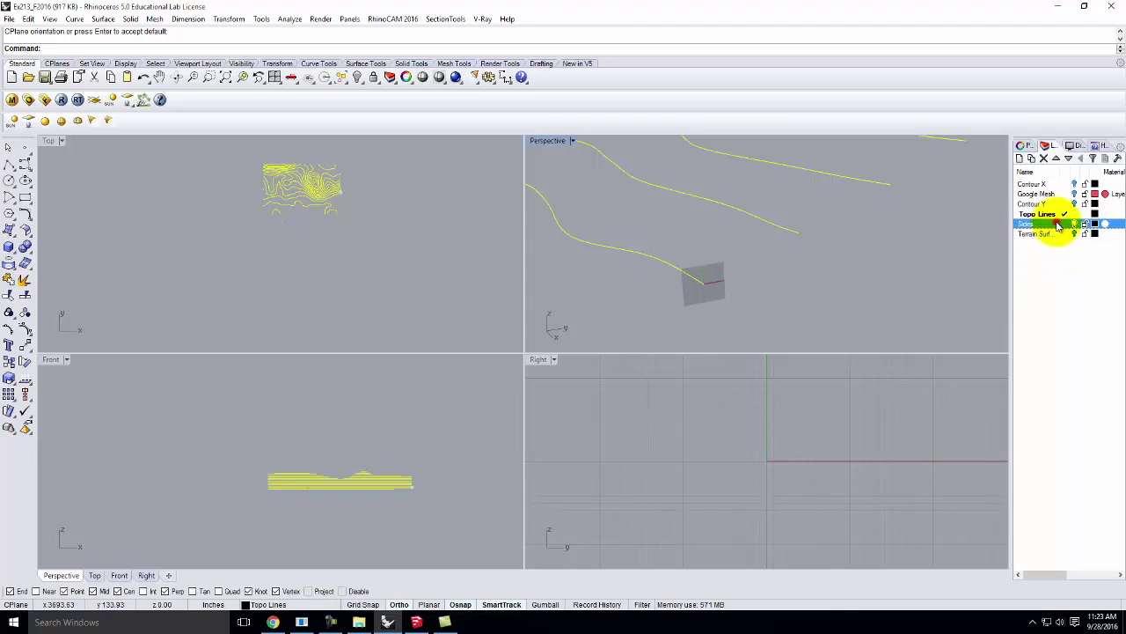
left_click(9, 165)
left_click(701, 287)
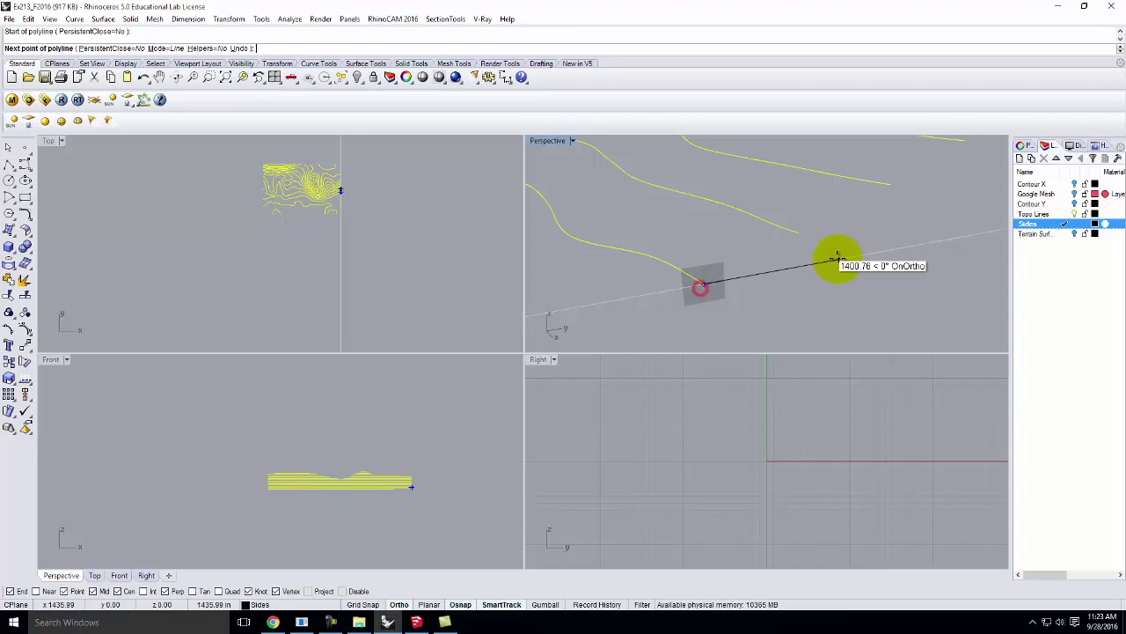
left_click(797, 265)
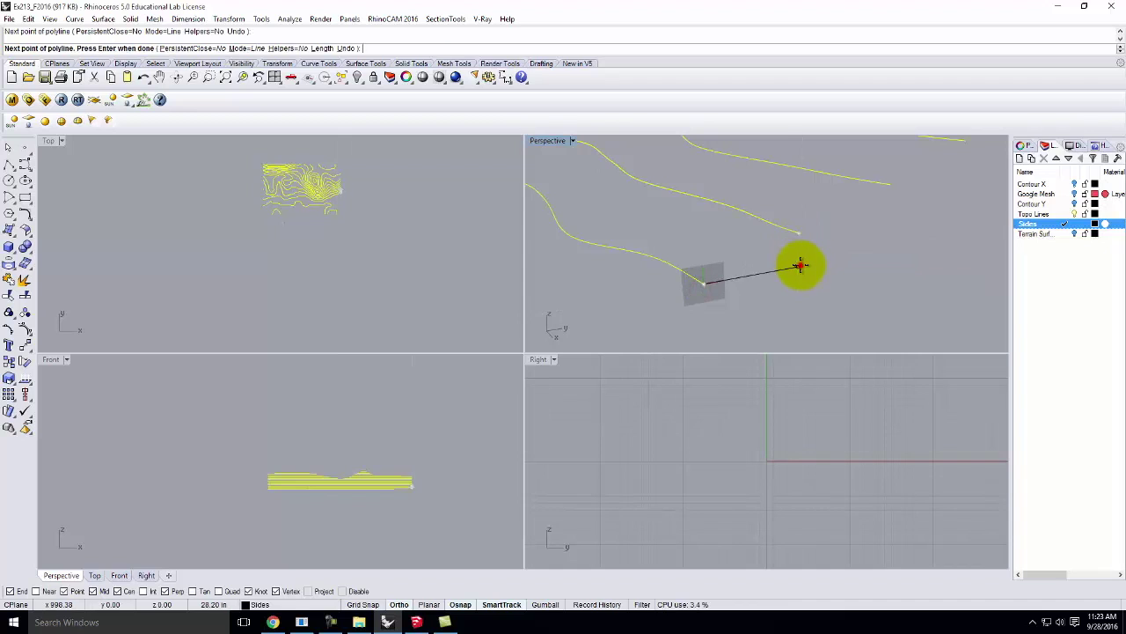
left_click(800, 233)
left_click(891, 185)
Continue the stepped polyline up through the remaining contour ends along this edge, alternating horizontal and vertical segments, and finish it at the last riser.
mouse_move(892, 189)
right_mouse_down()
mouse_move(678, 306)
mouse_move(812, 203)
mouse_move(729, 226)
right_mouse_up()
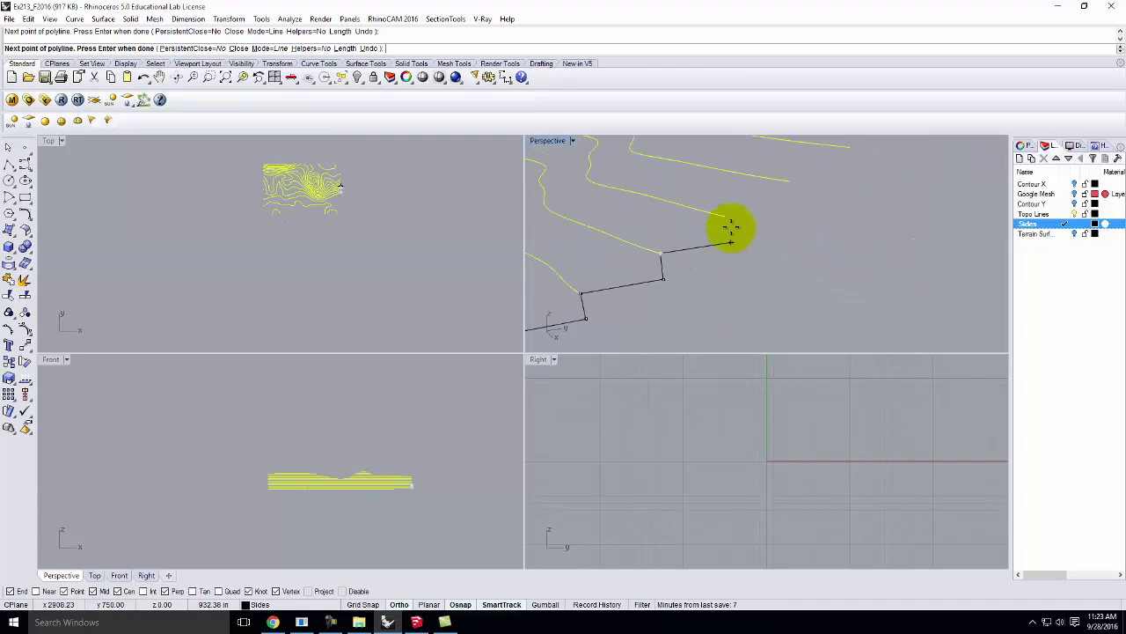
left_click(726, 242)
left_click(725, 216)
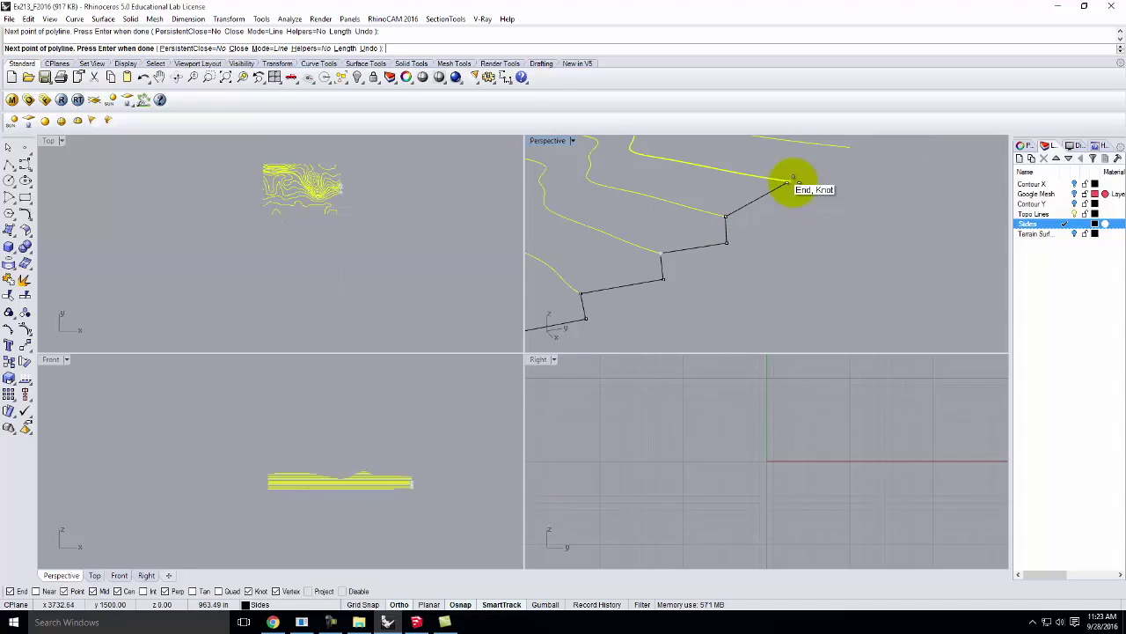
left_click(791, 184)
right_click_drag(701, 302, 736, 292)
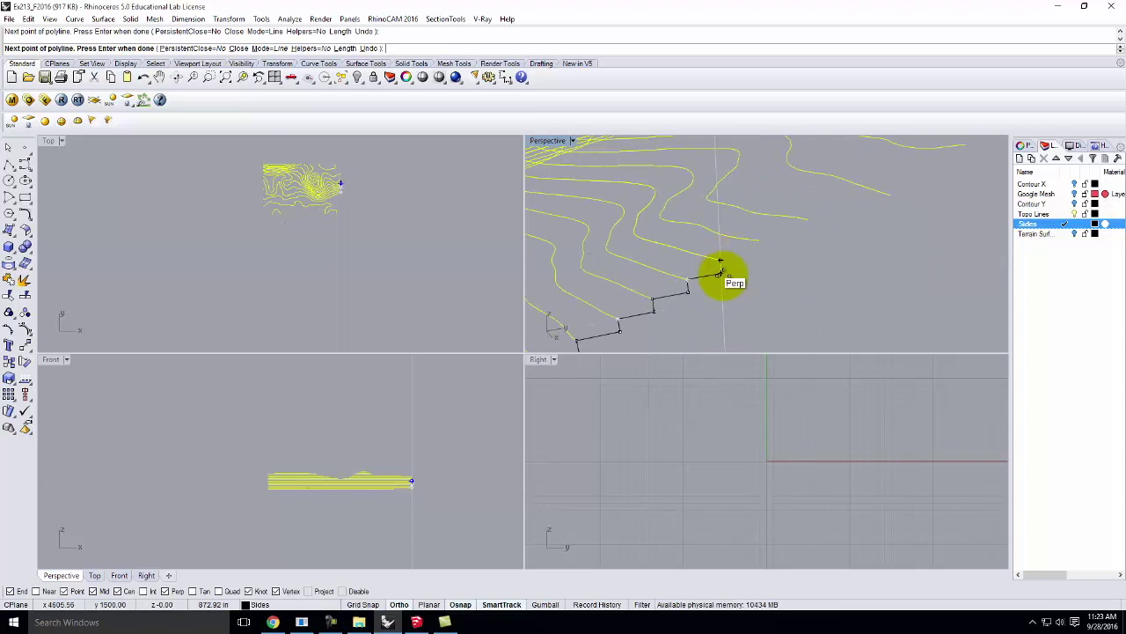
left_click(721, 261)
left_click(764, 253)
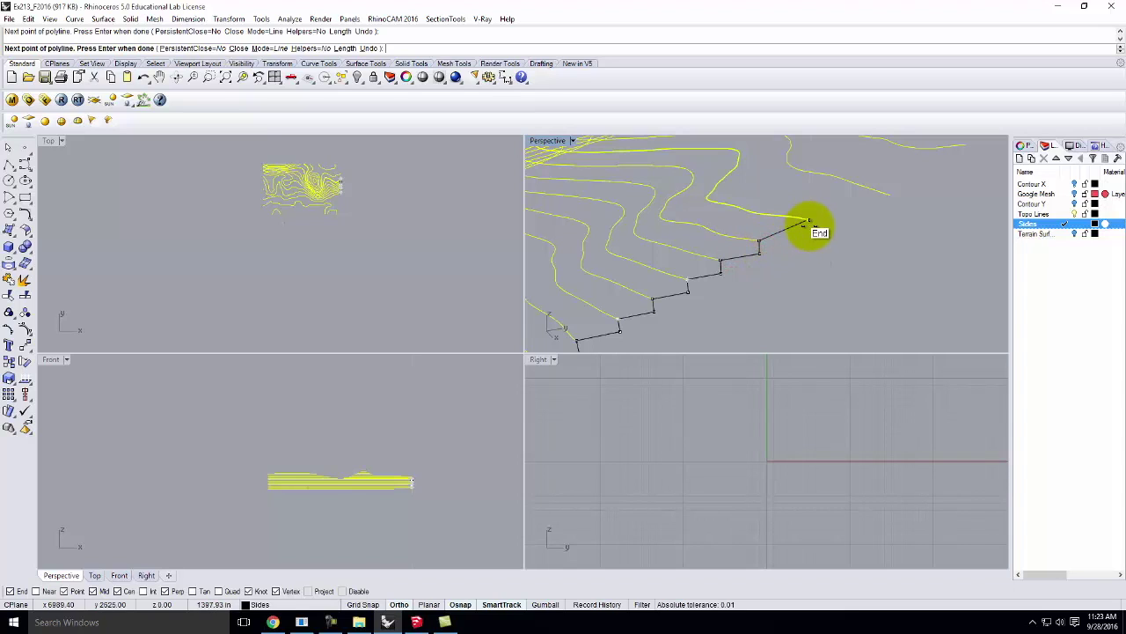
left_click(809, 221)
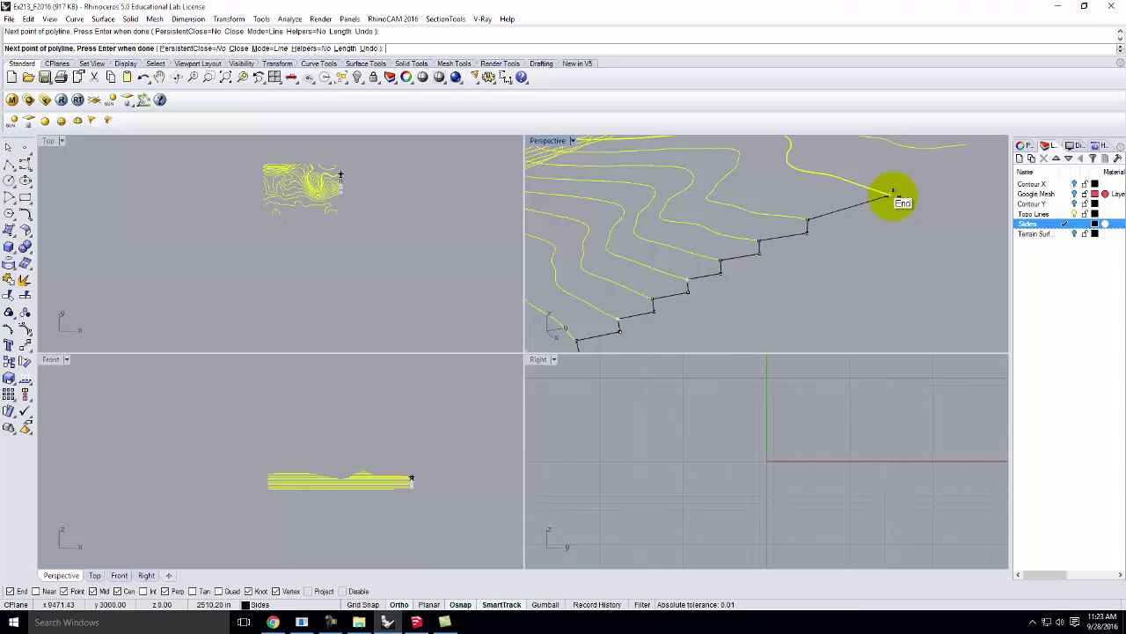
right_click_drag(891, 208, 862, 221)
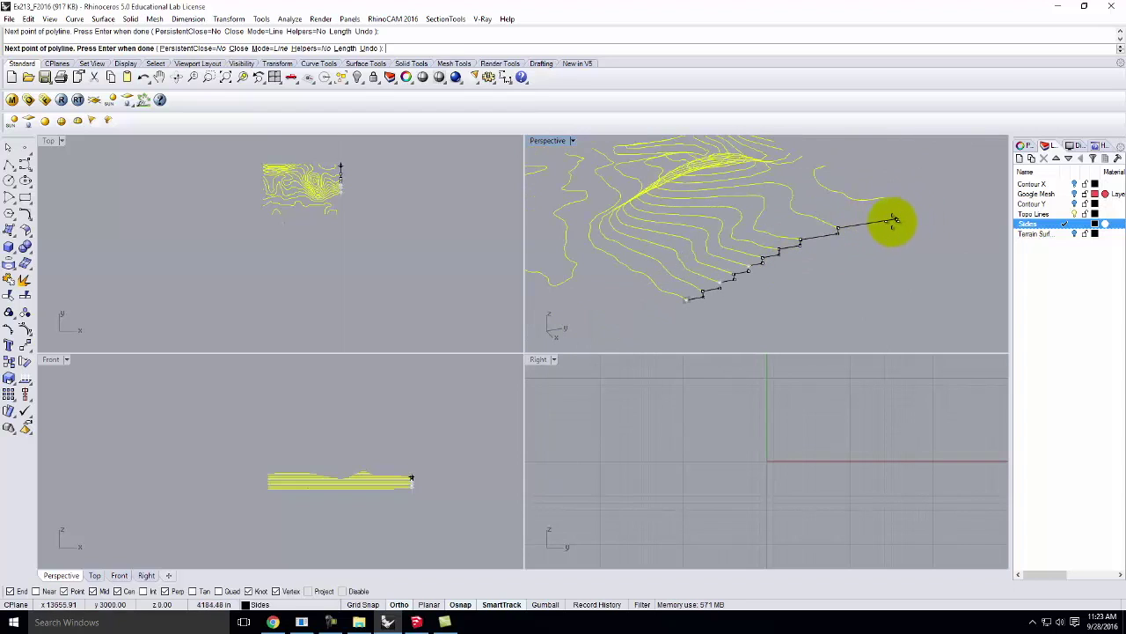
key("Return")
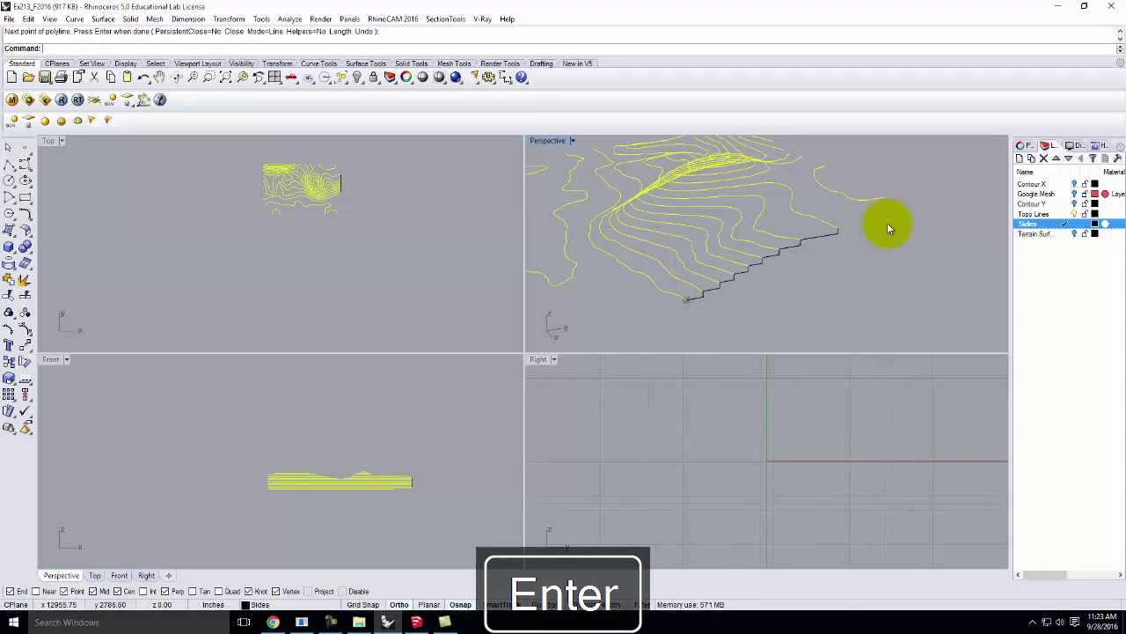
Reset the Perspective view's construction plane to World Top.
right_click_drag(889, 223, 869, 211)
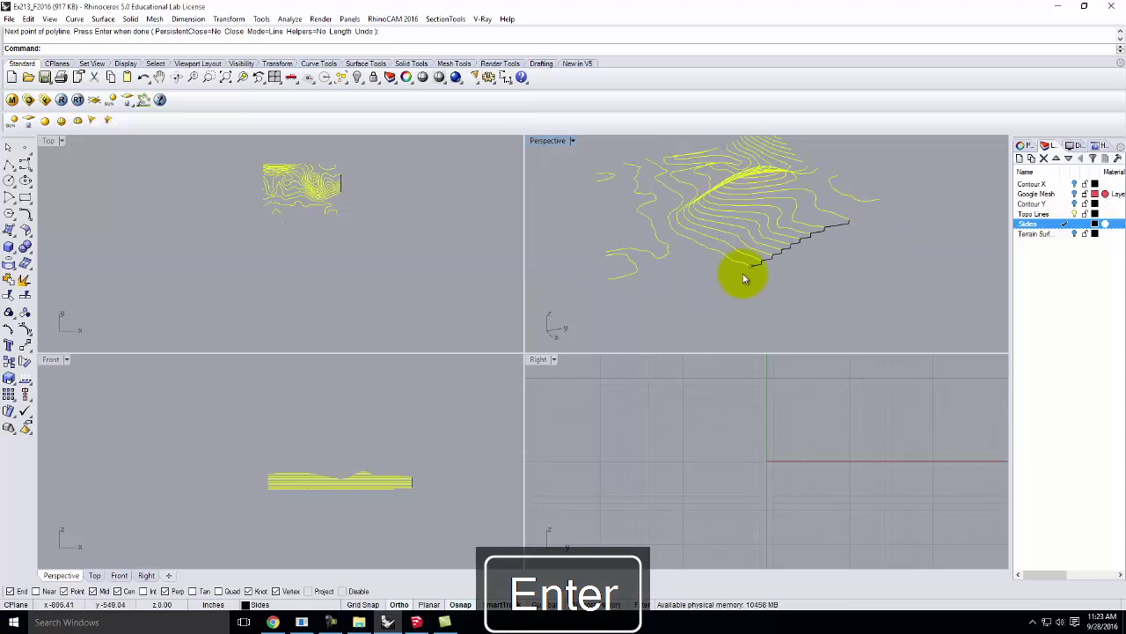
right_click_drag(938, 251, 884, 220)
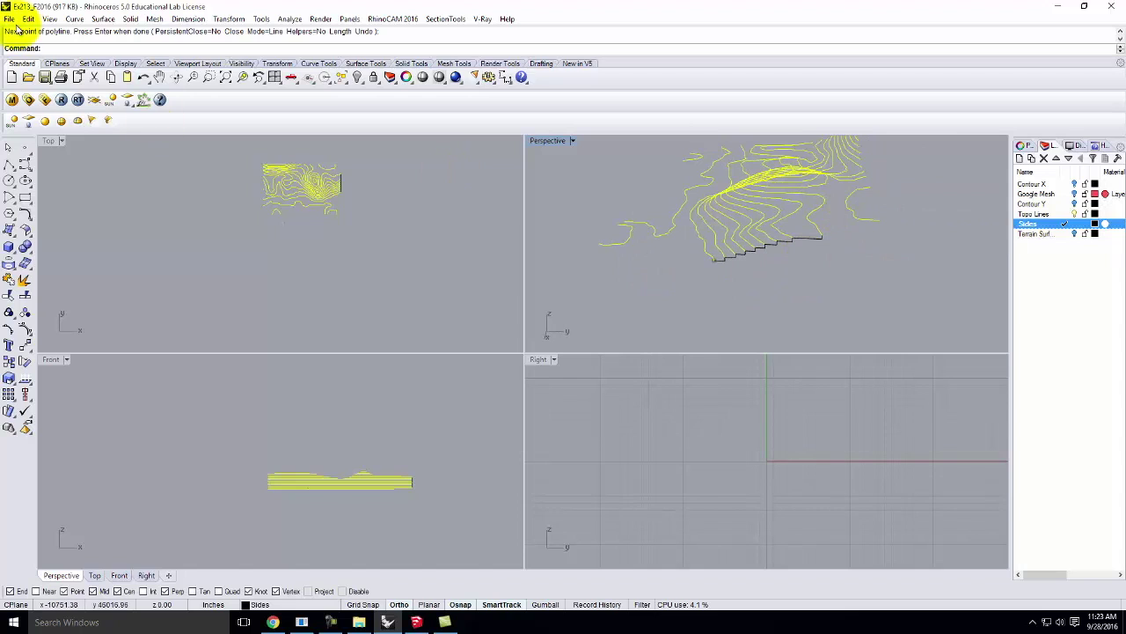
double_click(553, 141)
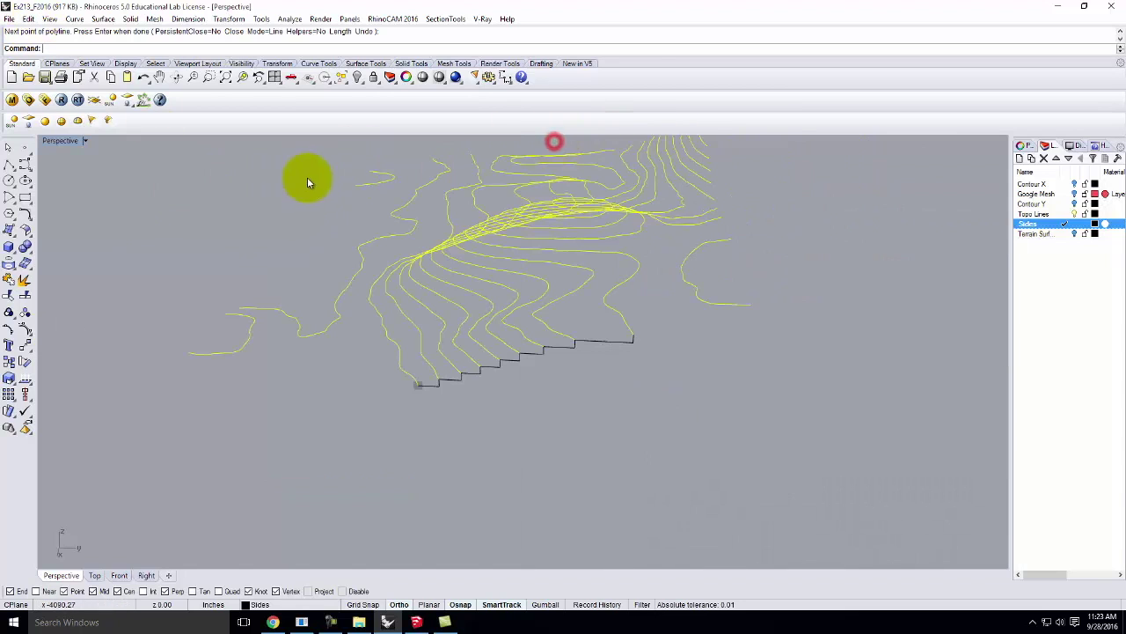
left_click(86, 141)
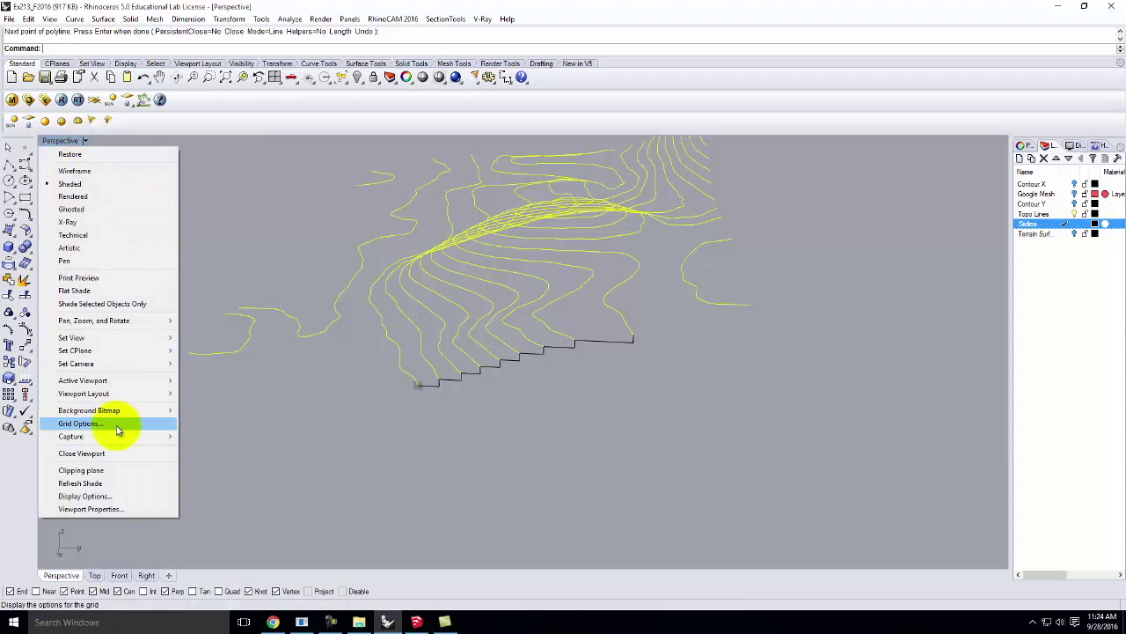
mouse_move(97, 353)
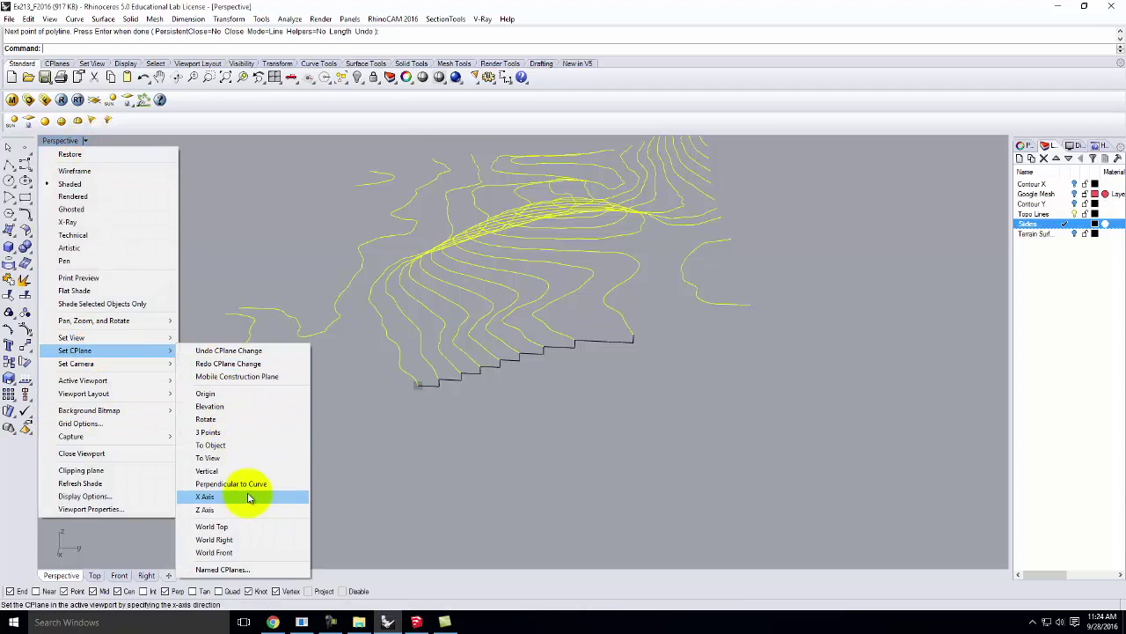
left_click(253, 527)
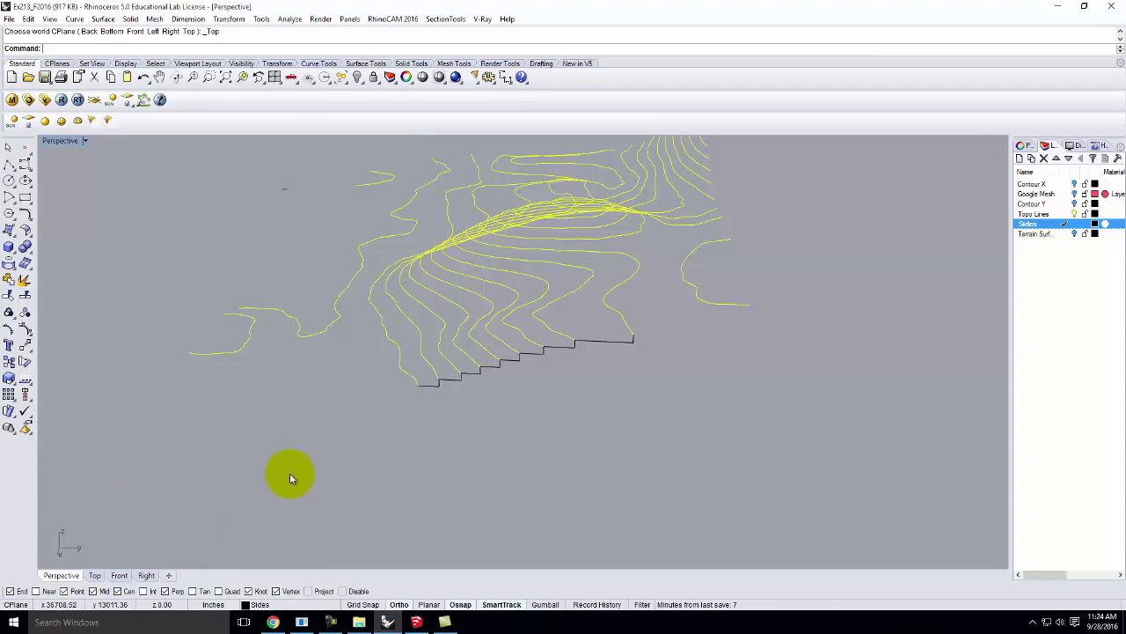
Set a vertical three-point construction plane on the adjacent terrain edge, with its origin at the end of the outermost contour and X along that edge.
left_click(85, 141)
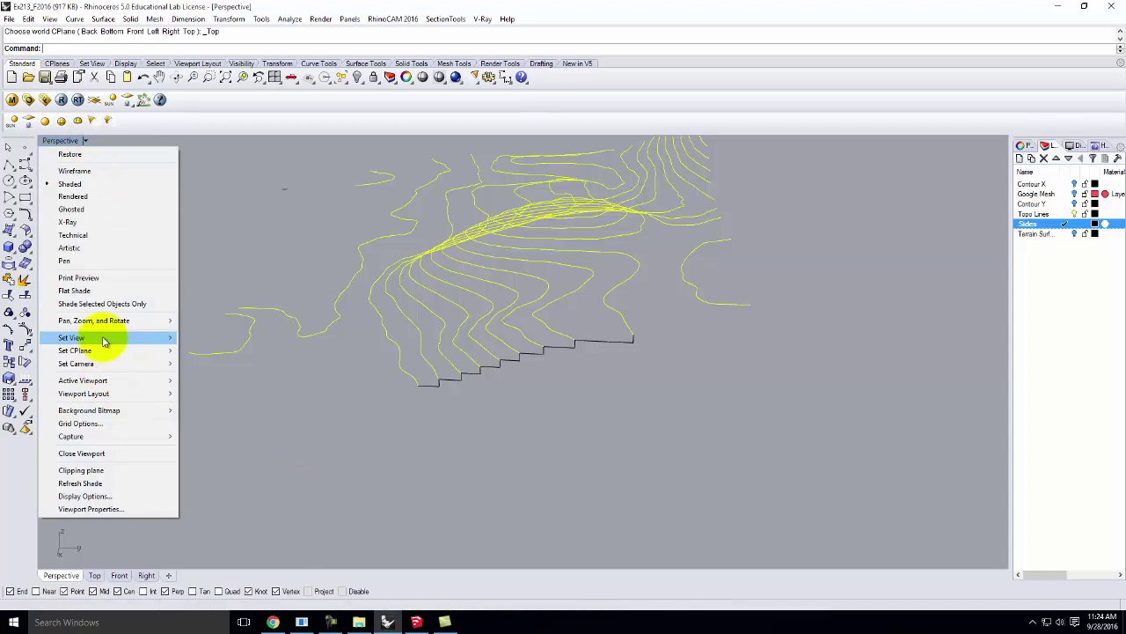
mouse_move(103, 355)
left_click(261, 432)
right_click_drag(693, 382, 519, 399)
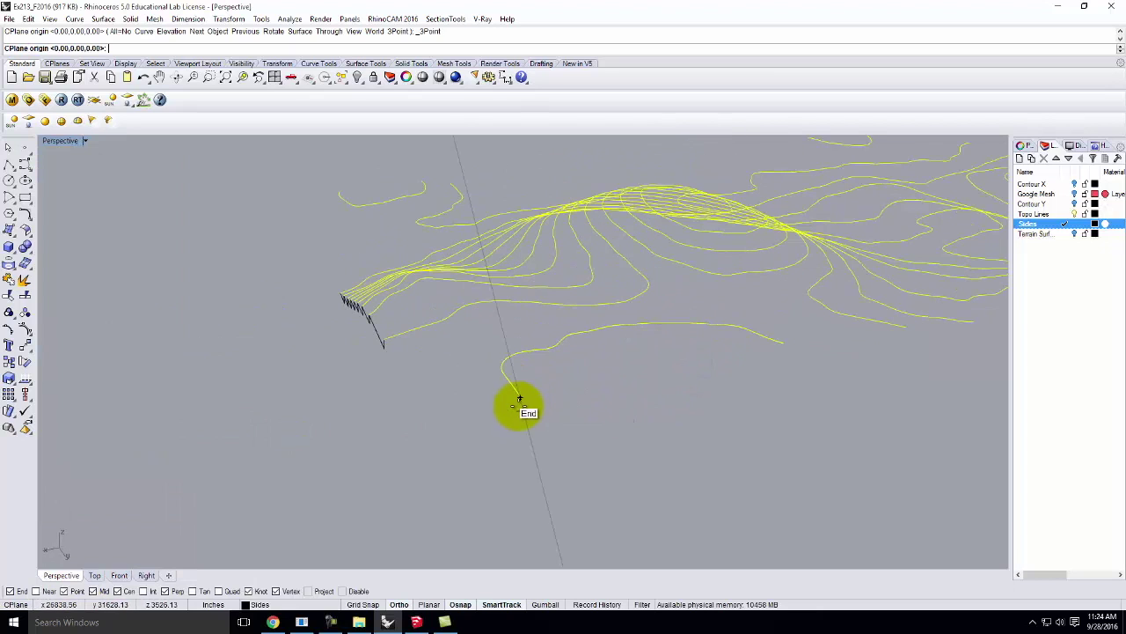
left_click(521, 399)
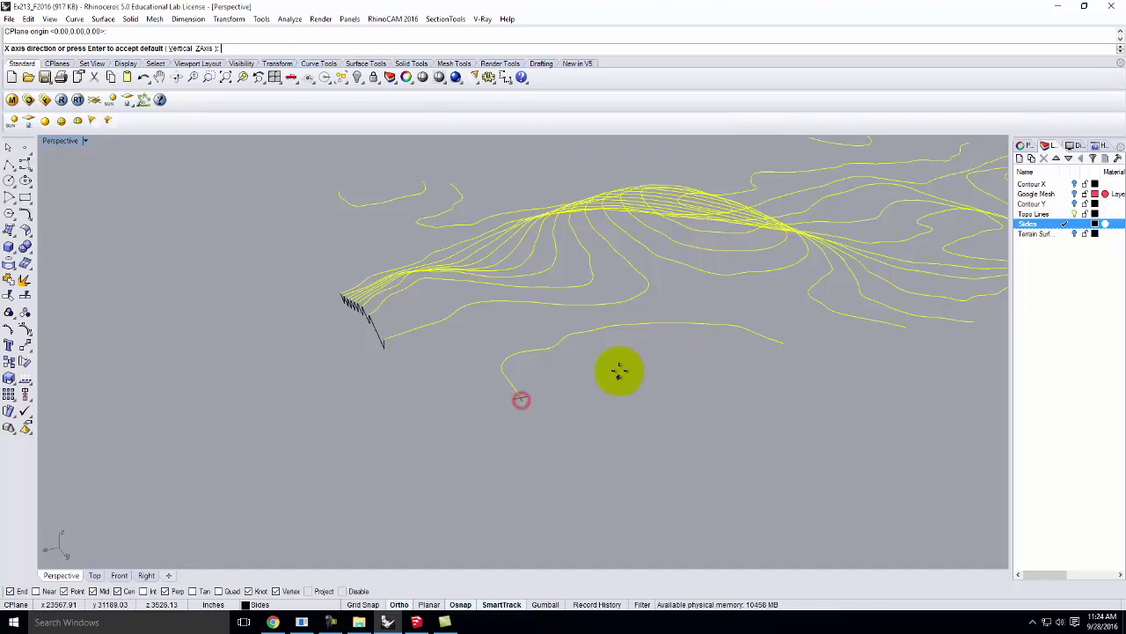
left_click(692, 359)
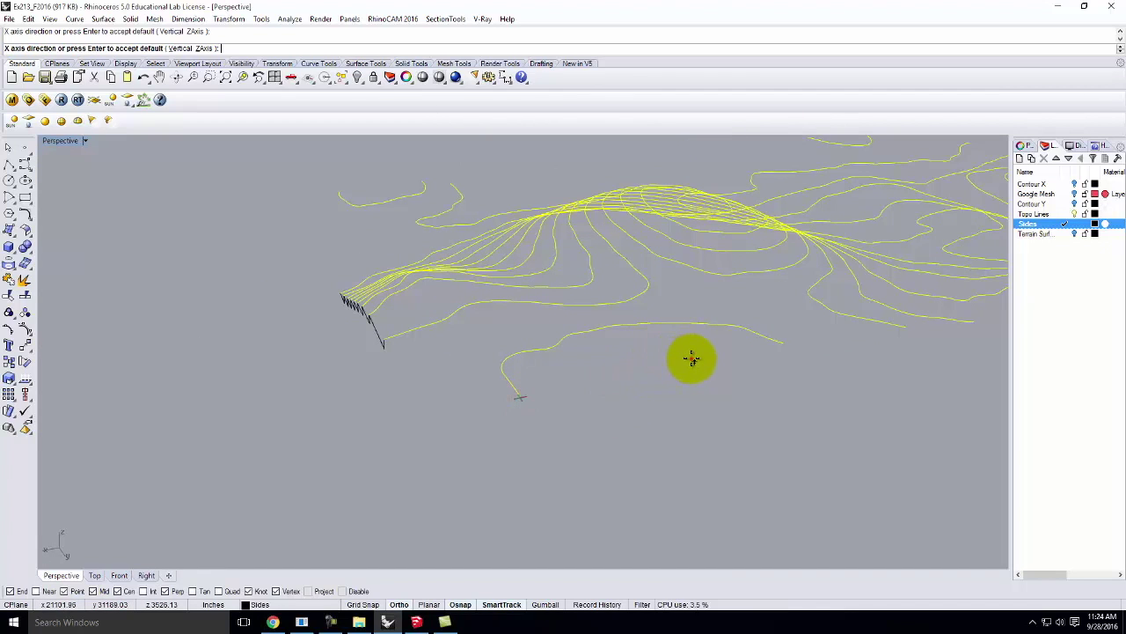
double_click(58, 142)
right_click(367, 385)
scroll(772, 264, "up", 2)
scroll(770, 271, "up", 2)
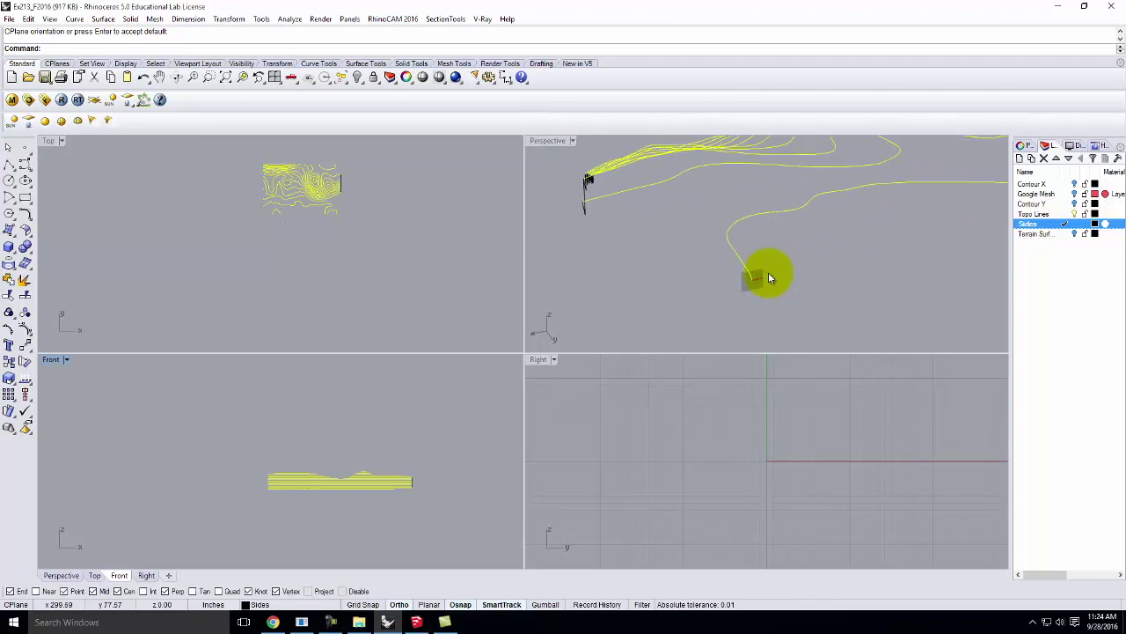
Start a stepped polyline at the plane origin, running to the outermost contour's other end and stepping down through the next two contour ends.
double_click(545, 142)
right_click_drag(352, 340, 255, 432)
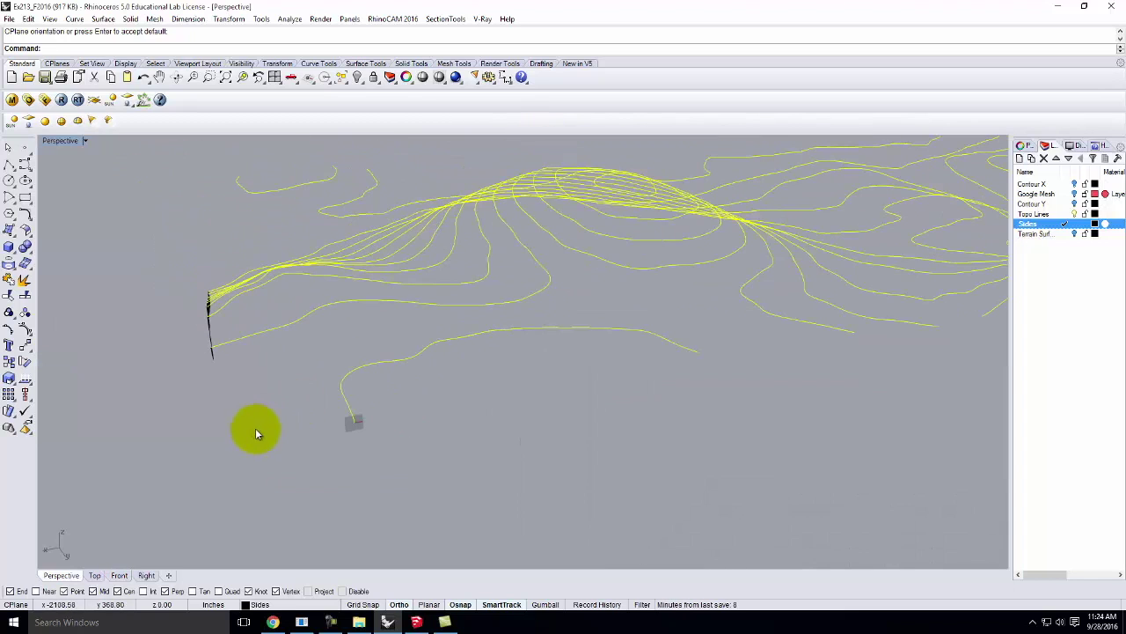
left_click(7, 166)
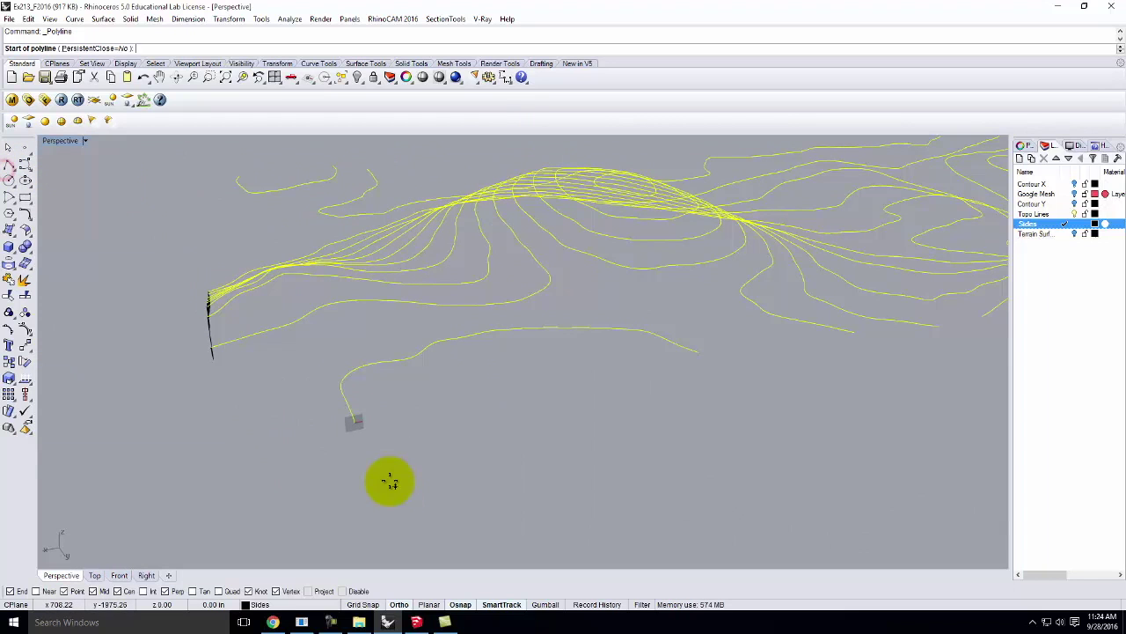
left_click(357, 424)
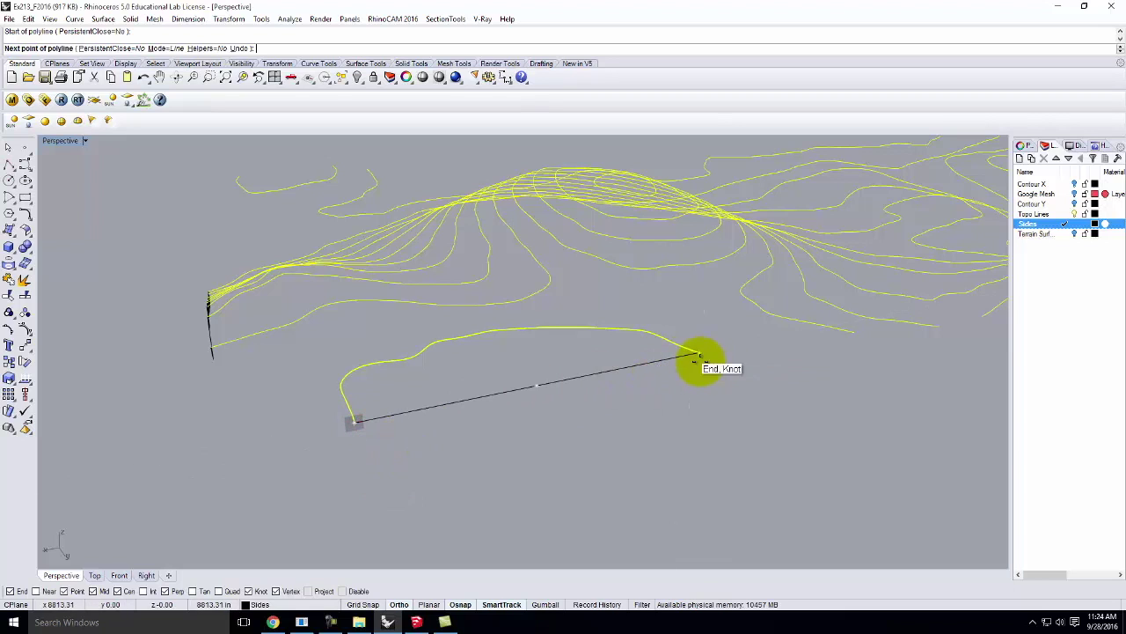
left_click(700, 353)
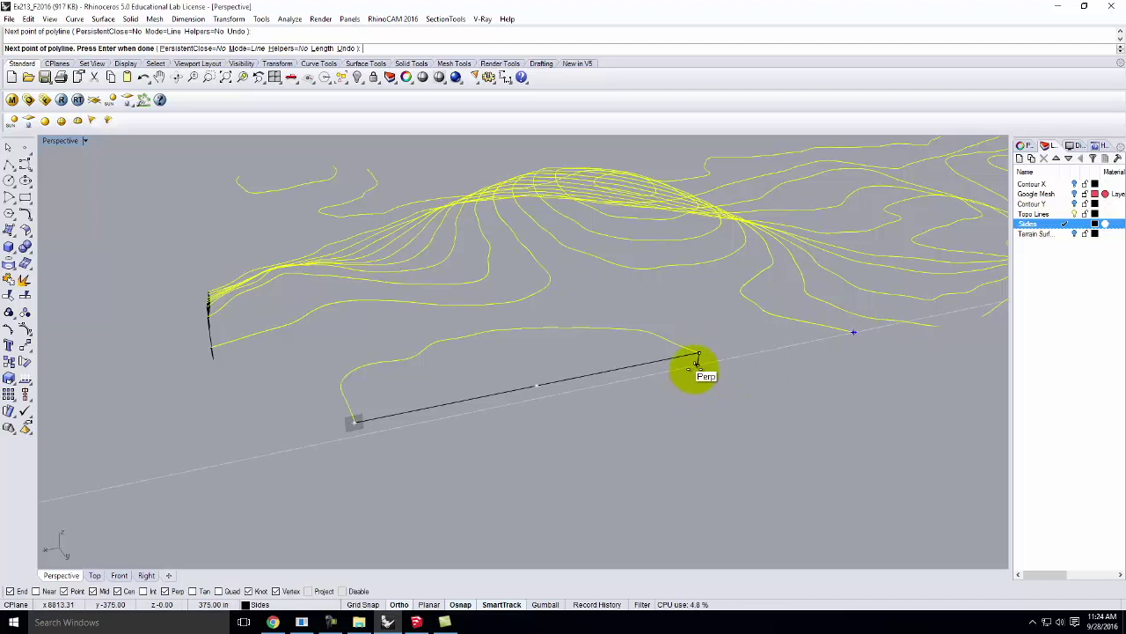
left_click(853, 334)
right_click_drag(854, 339, 814, 374)
scroll(814, 374, "up", 4)
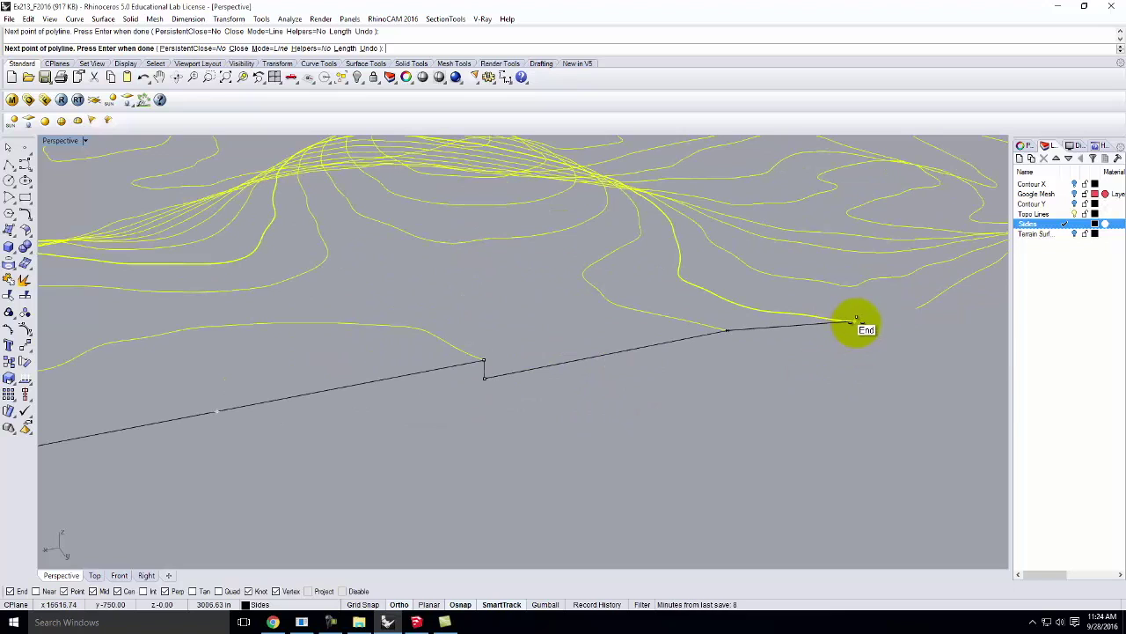
left_click(729, 349)
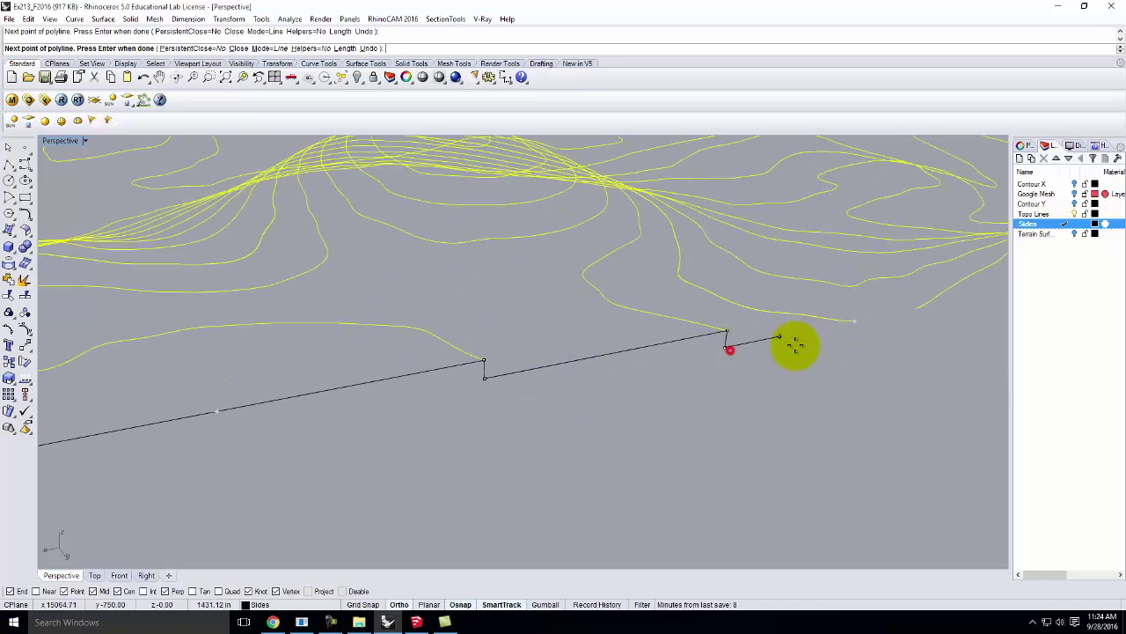
left_click(858, 326)
Add a 31.25' vertical drop to the polyline, a horizontal run beneath the next contour end, and a riser up to that end.
scroll(521, 407, "down", 5)
right_click_drag(521, 407, 792, 334)
scroll(554, 414, "up", 3)
left_click(508, 426)
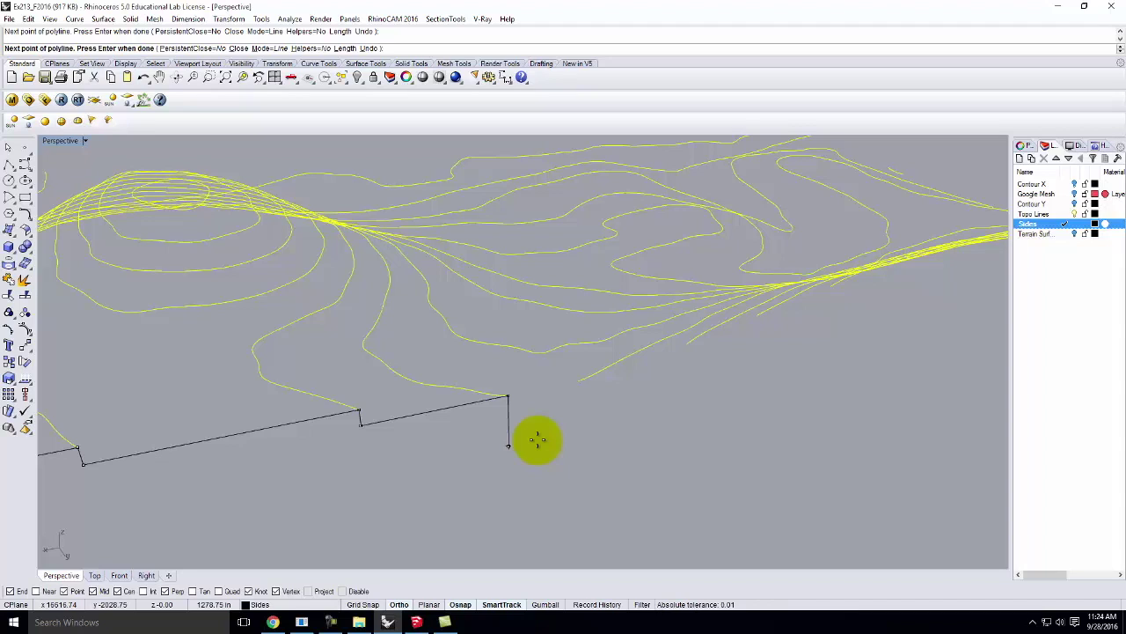
type("31.25")
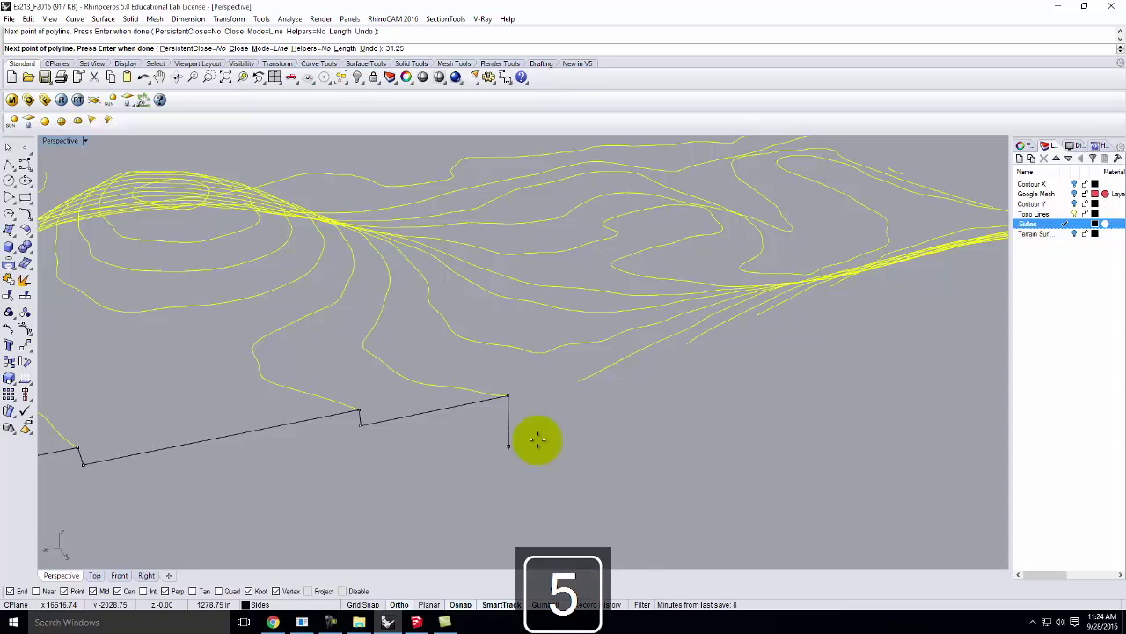
key("Return")
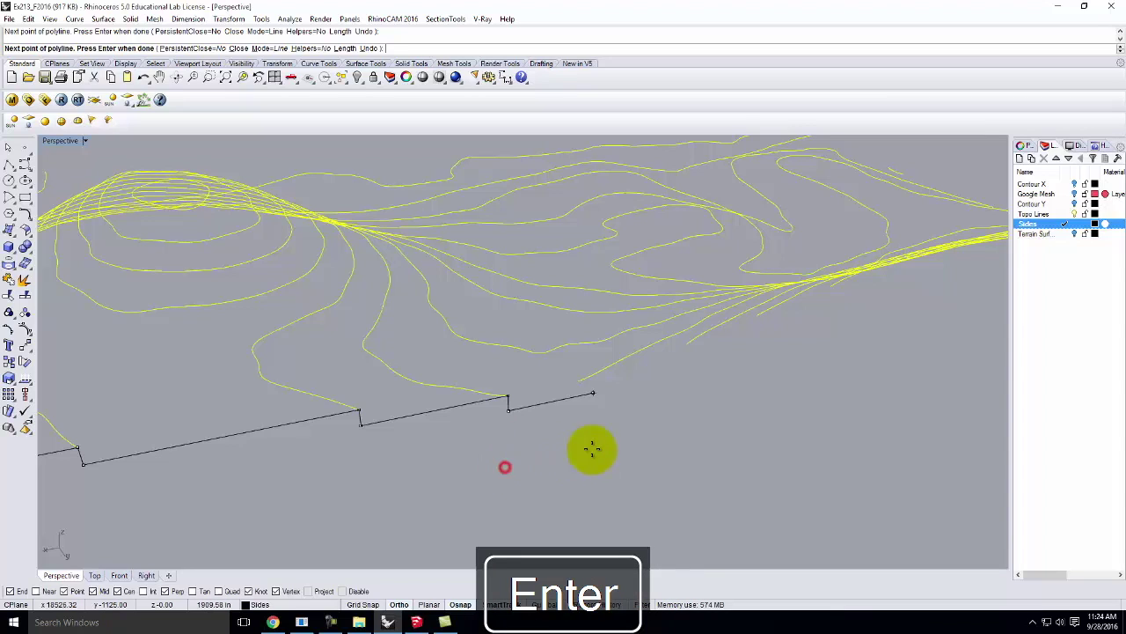
left_click(578, 397)
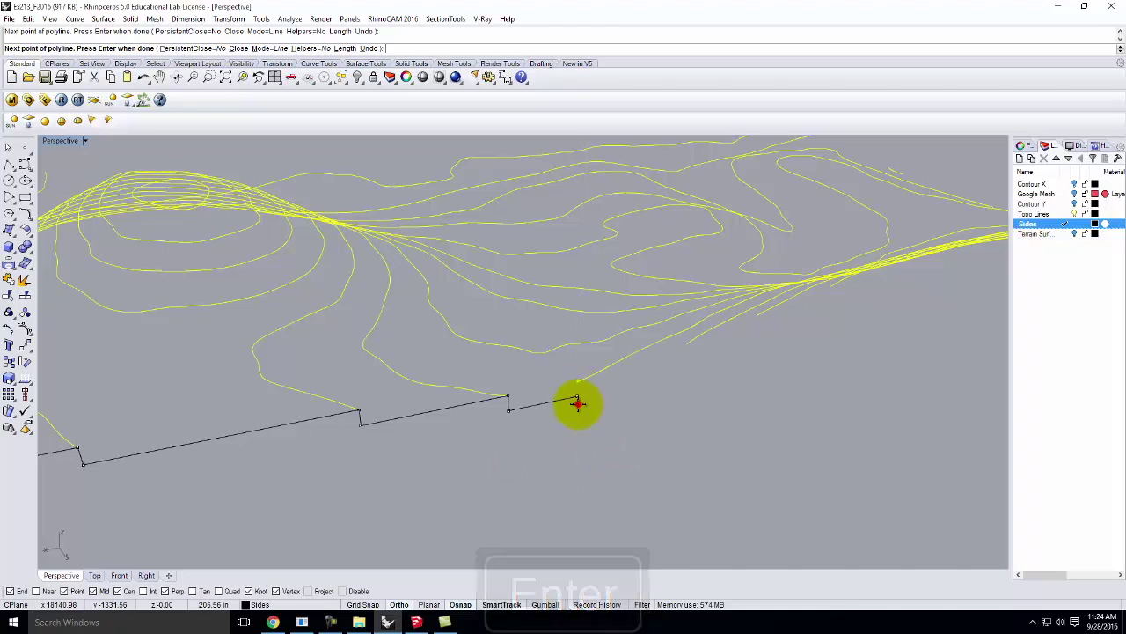
left_click(577, 382)
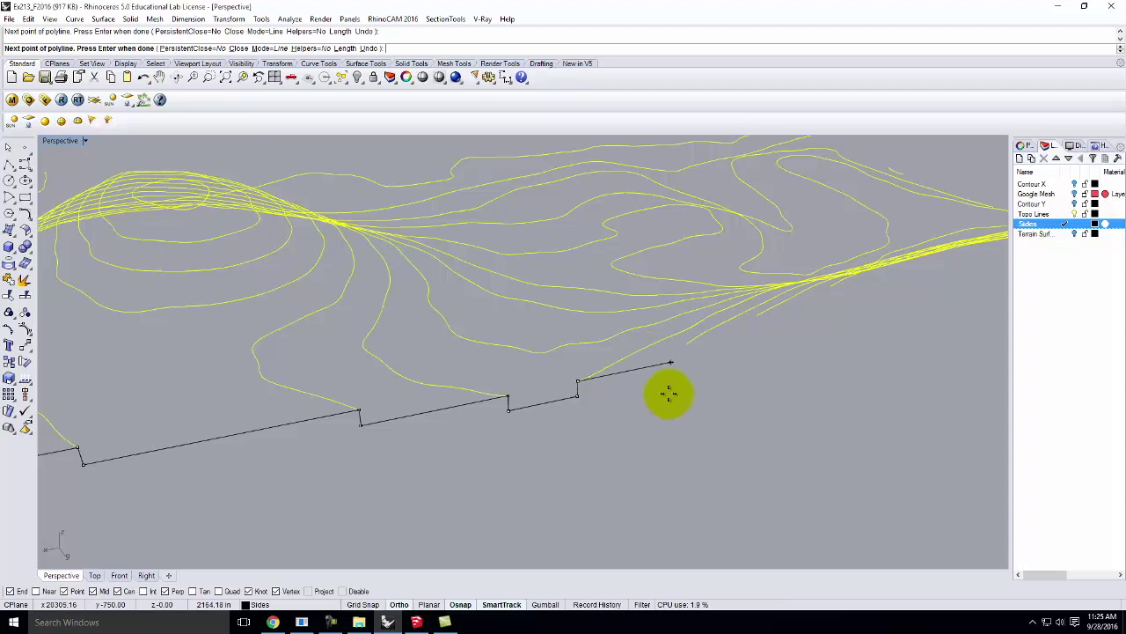
Continue the polyline up through the following contour ends along this edge, alternating horizontal runs and vertical risers.
left_click(685, 343)
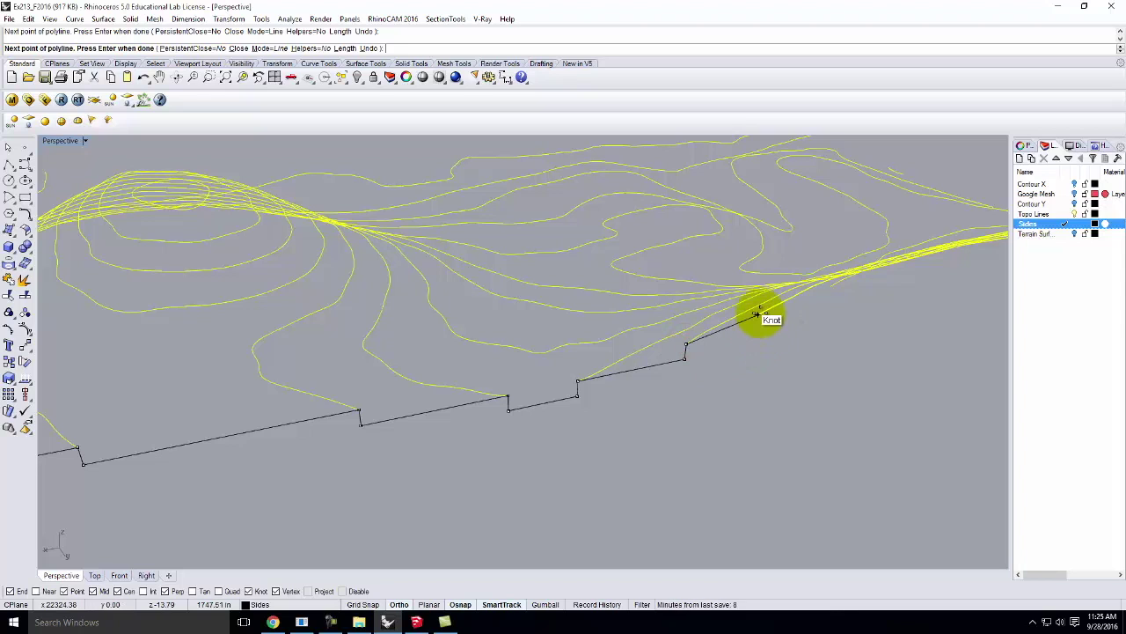
left_click(759, 328)
right_click_drag(759, 328, 604, 405)
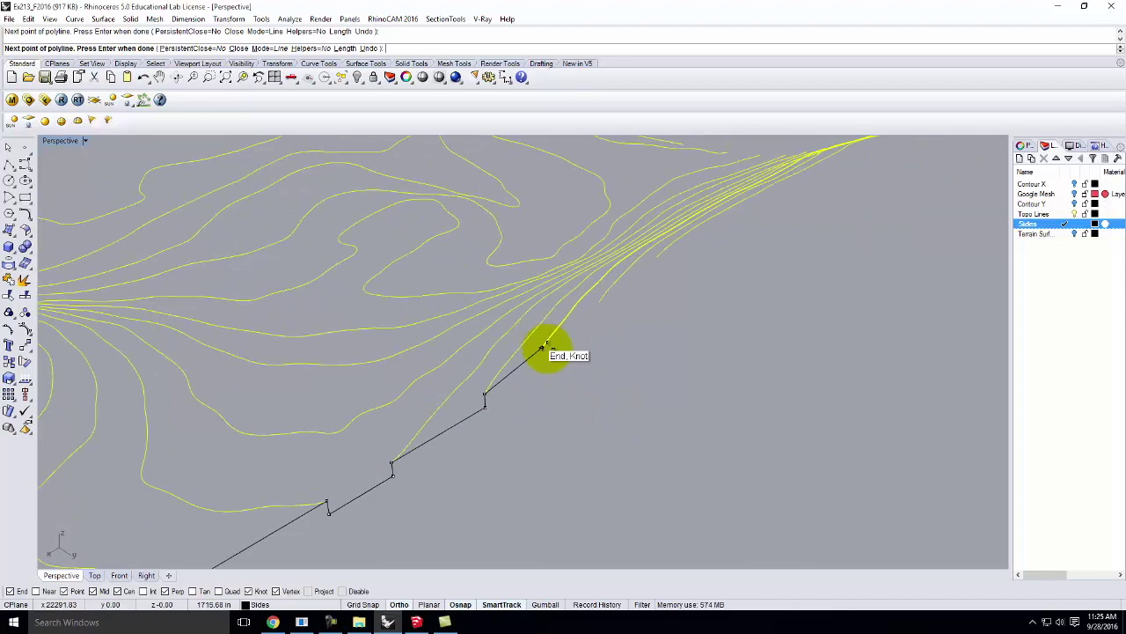
left_click(544, 360)
left_click(543, 348)
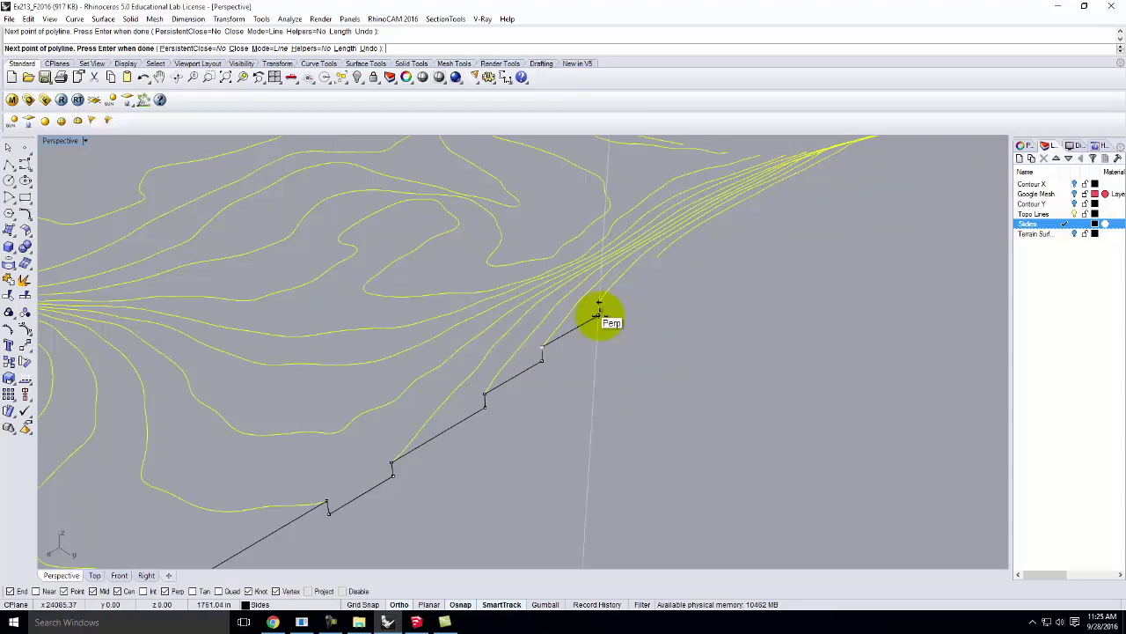
left_click(599, 315)
left_click(598, 303)
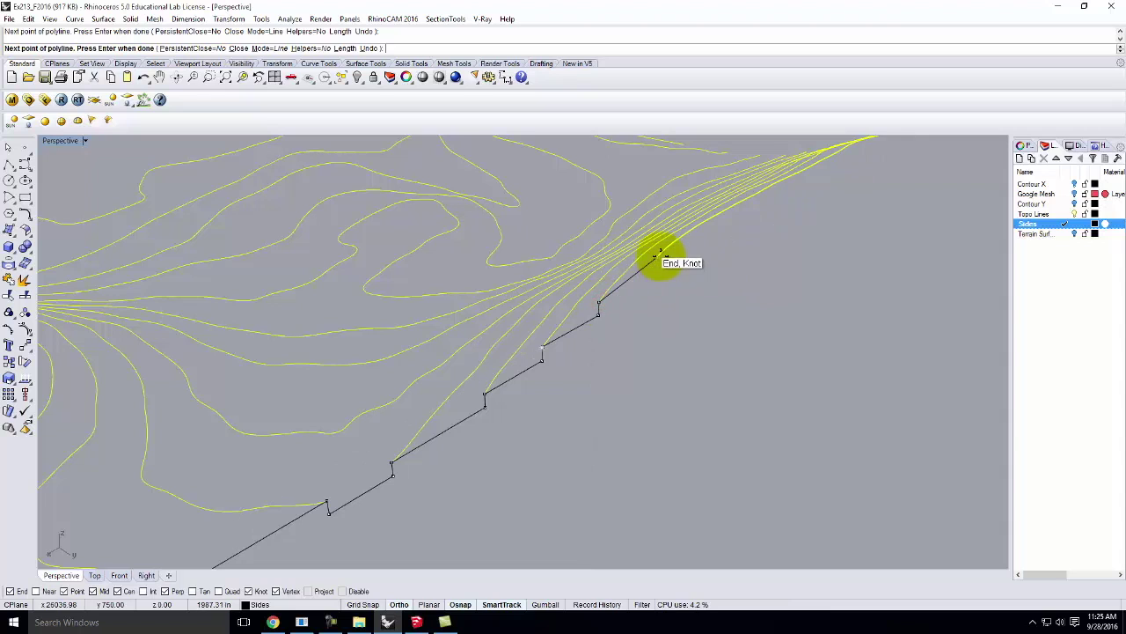
left_click(656, 272)
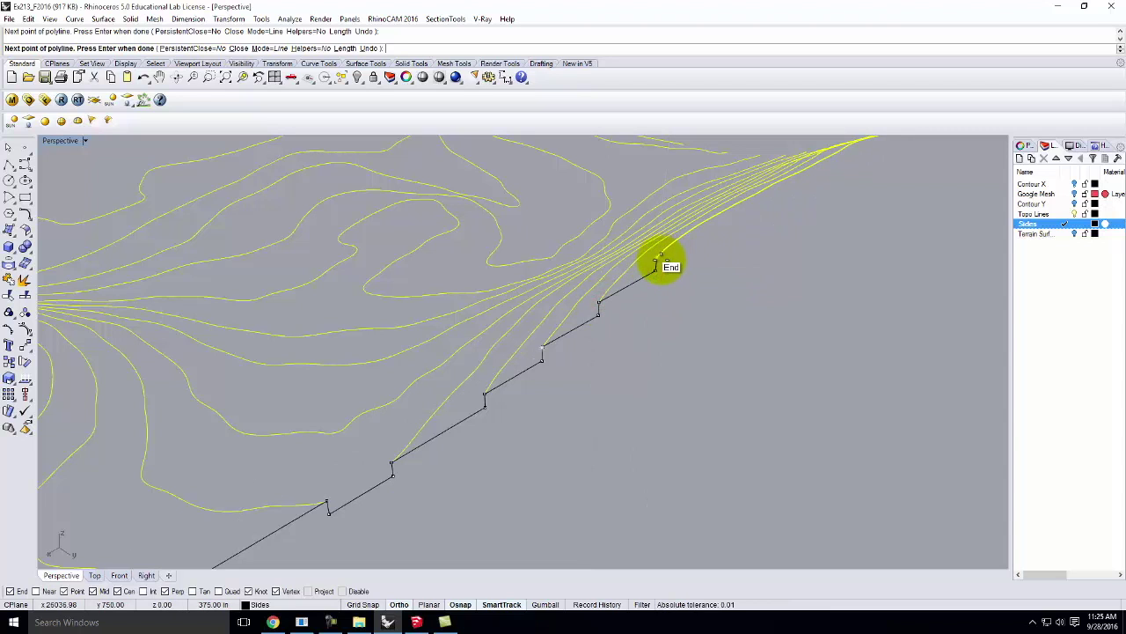
Run the polyline to the far contour, drop it 31.250', and finish with a long horizontal segment past the terrain corner.
right_click_drag(658, 260, 539, 399)
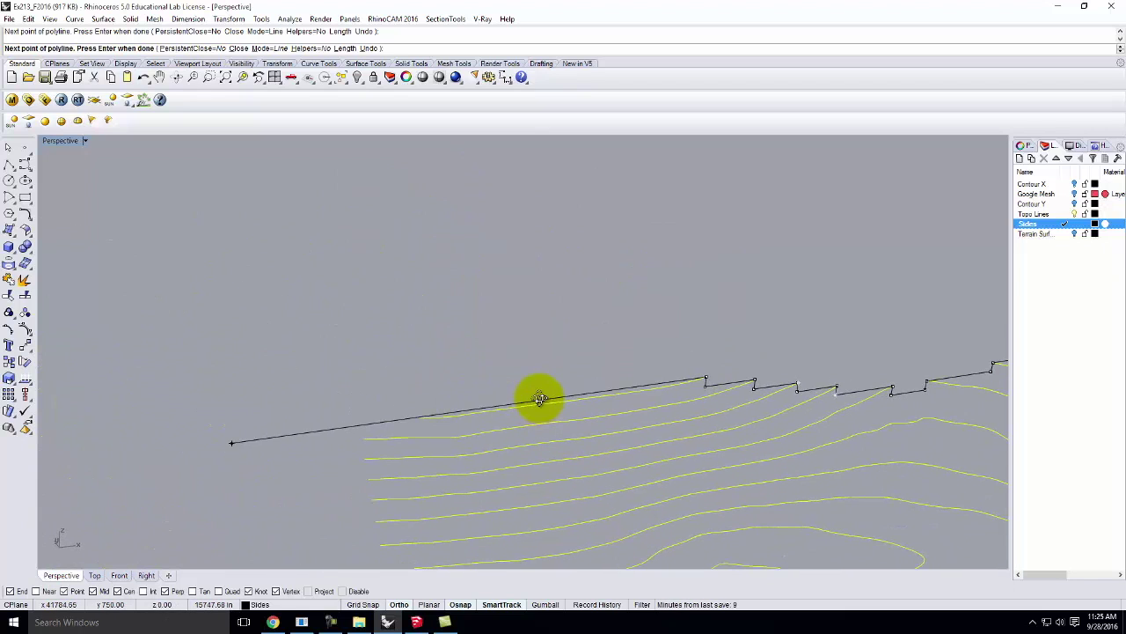
left_click(414, 417)
right_click_drag(407, 453, 511, 461)
scroll(497, 447, "up", 3)
type("31")
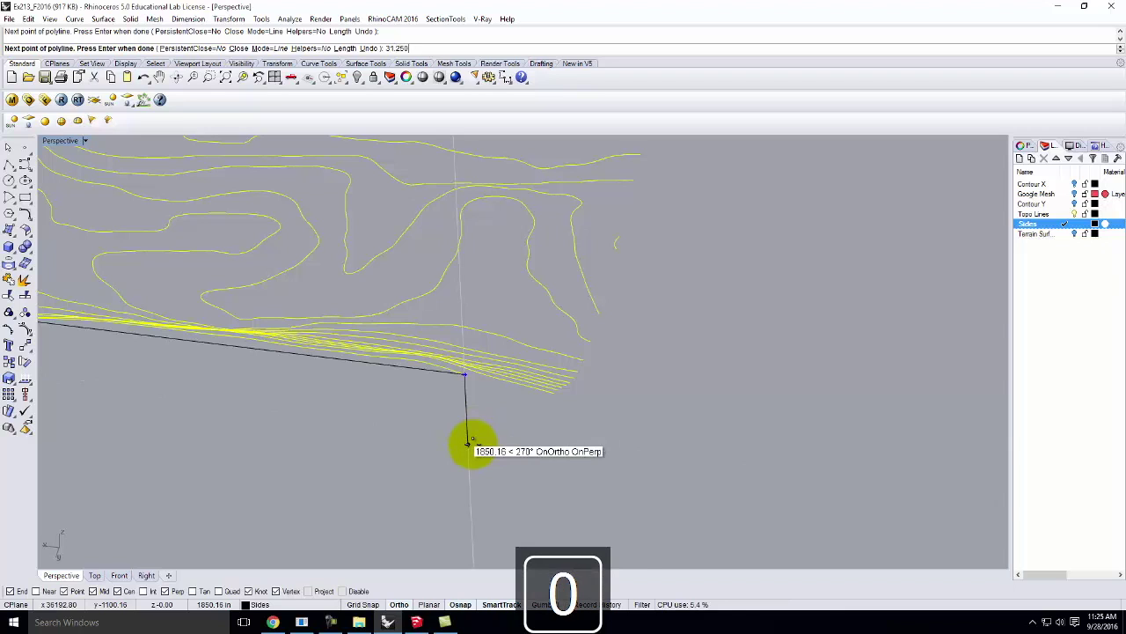
type(".250")
key("Return")
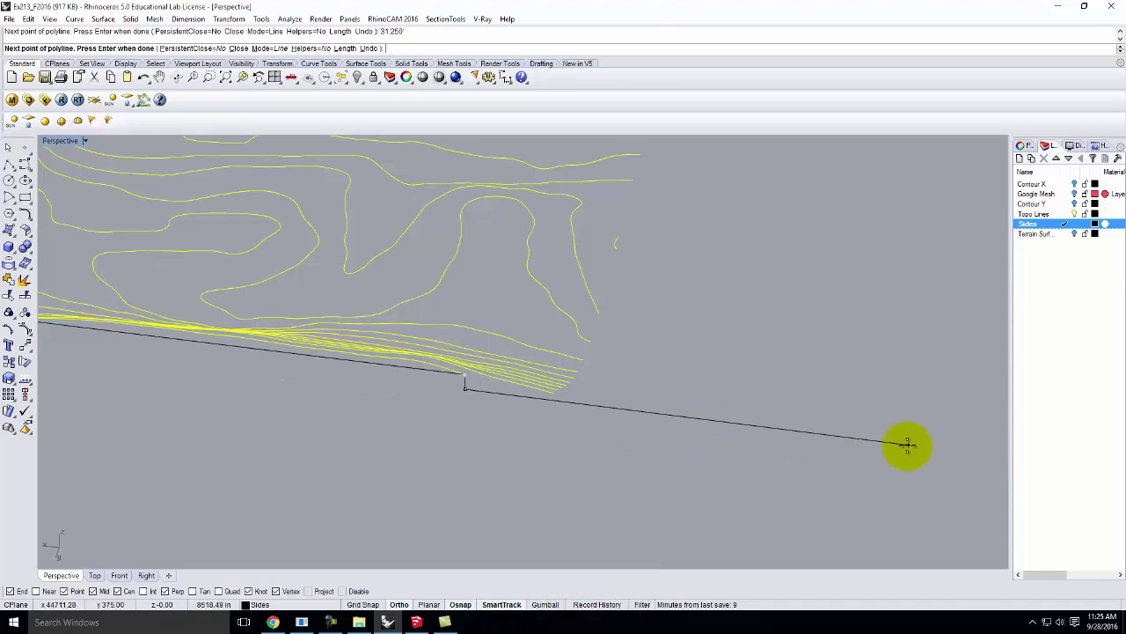
left_click(907, 445)
key("Return")
Set the Perspective view's construction plane back to World Top.
right_click_drag(737, 412, 502, 415)
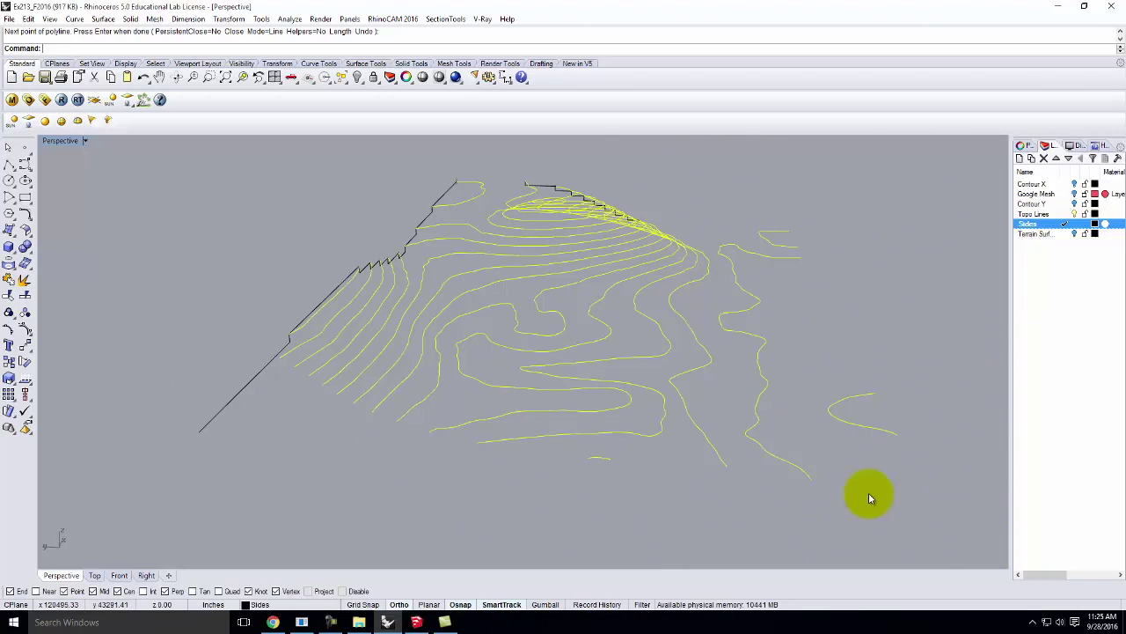
left_click(84, 142)
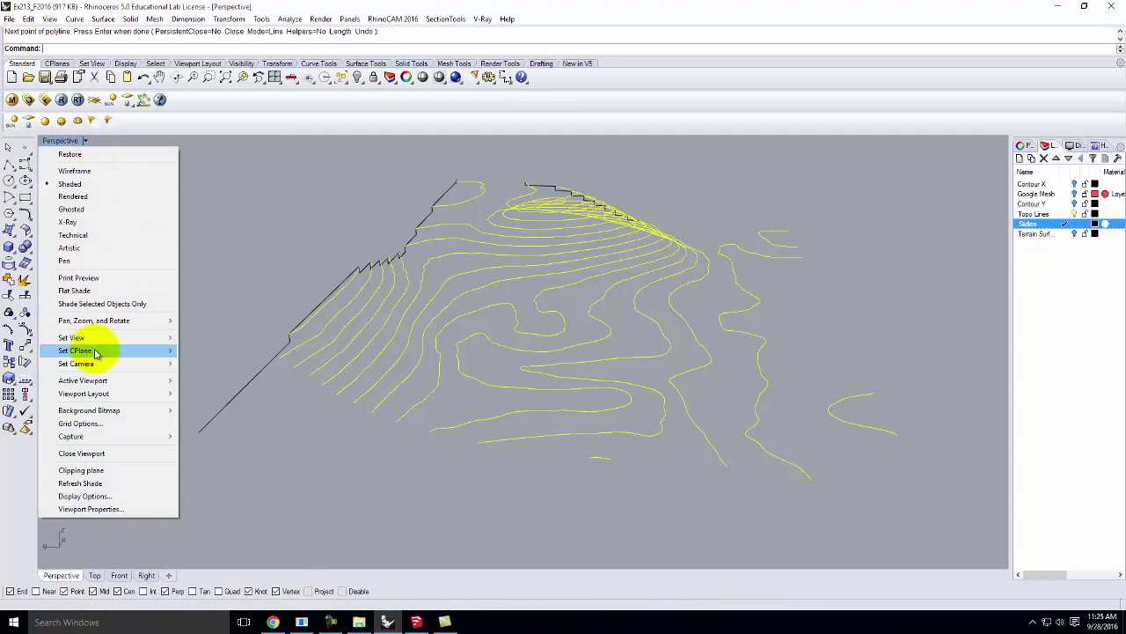
mouse_move(88, 350)
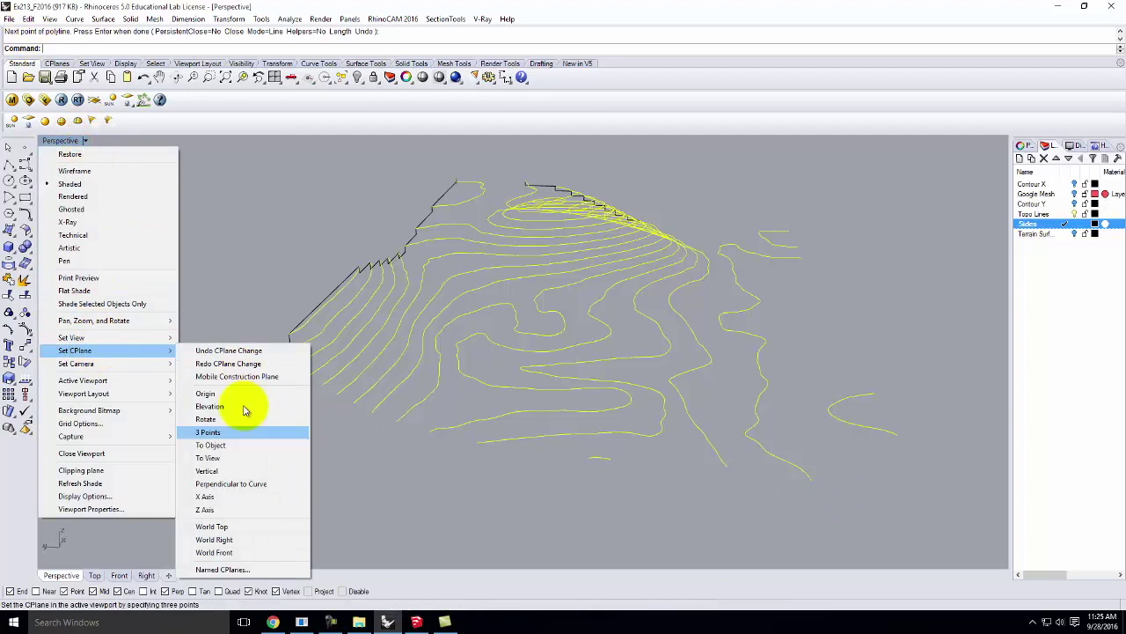
left_click(241, 527)
Set a vertical three-point construction plane on the next terrain edge, with its origin at the corner contour's end and X along that edge.
left_click(84, 141)
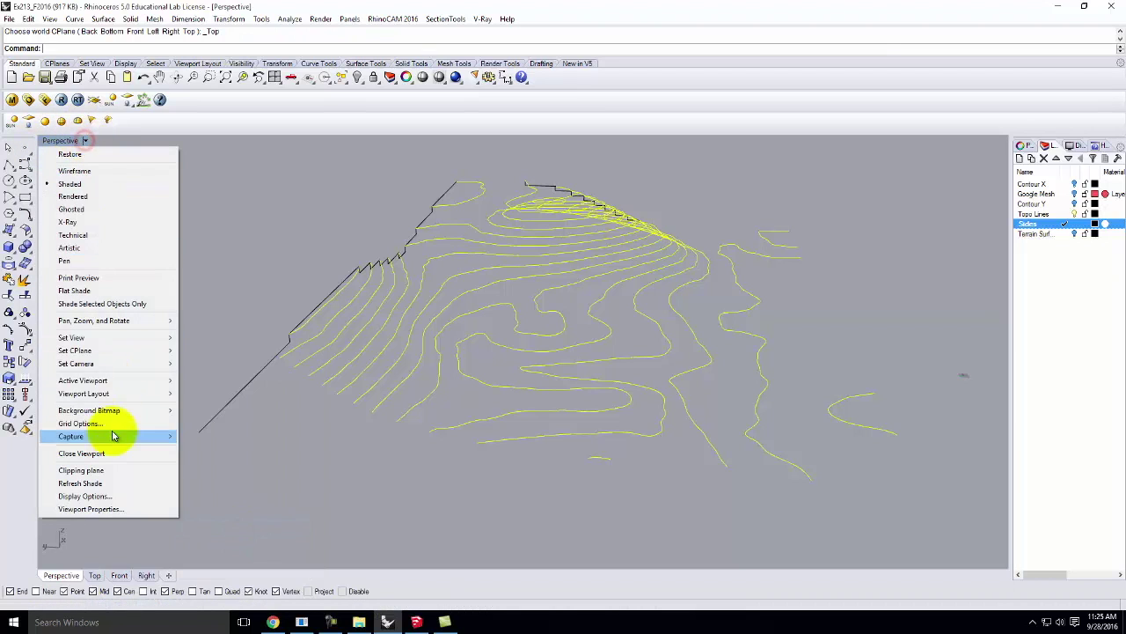
mouse_move(102, 354)
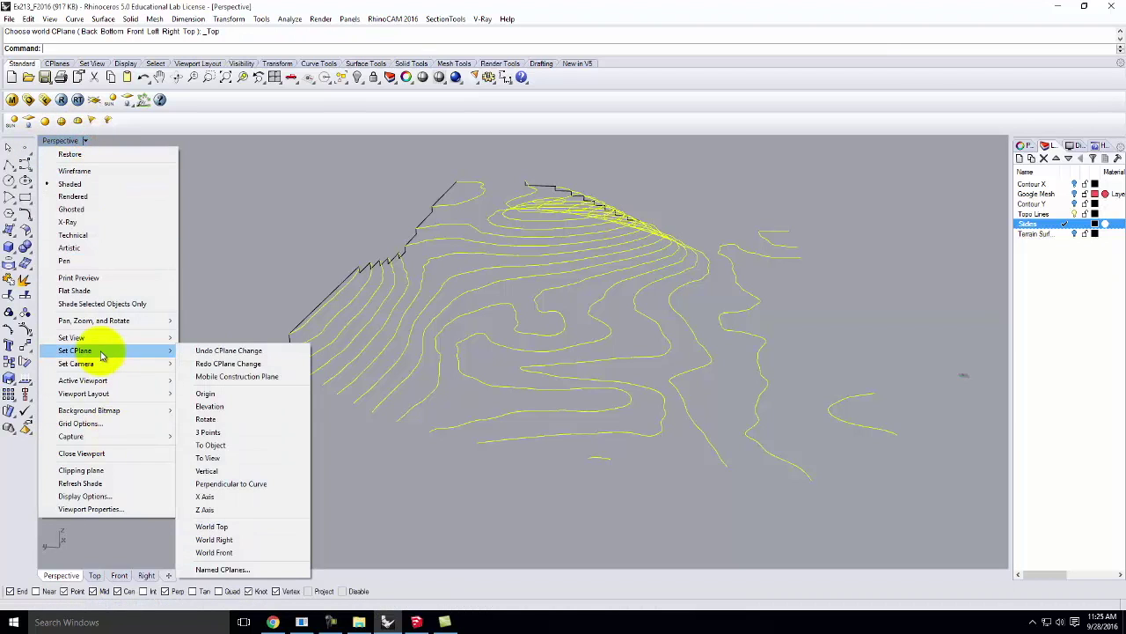
left_click(222, 436)
scroll(290, 347, "up", 3)
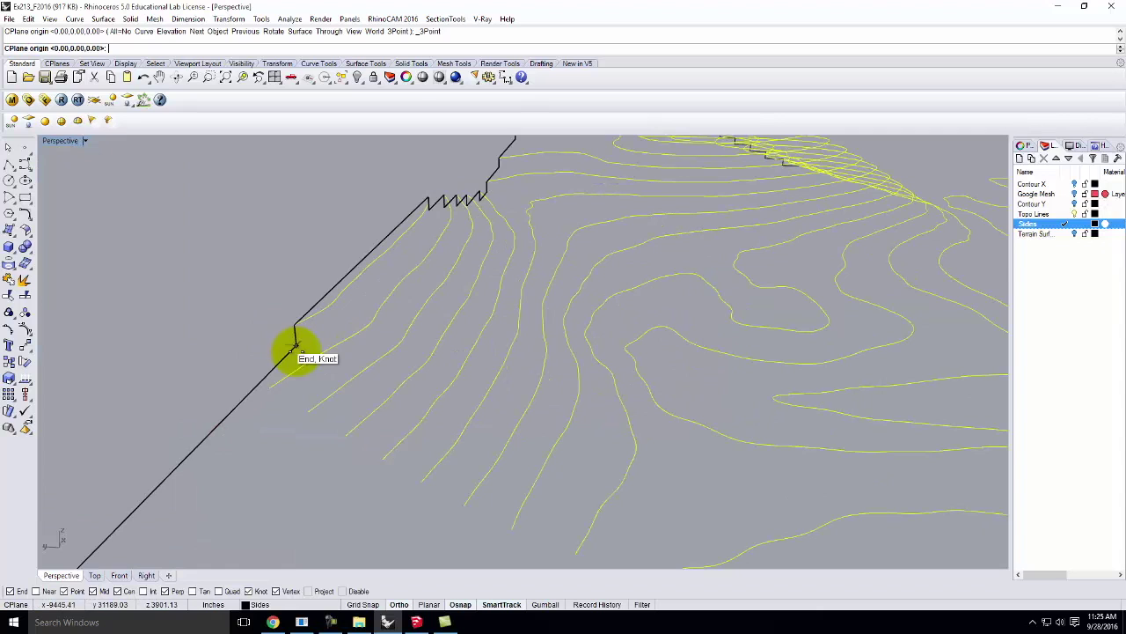
left_click(273, 391)
scroll(357, 473, "down", 3)
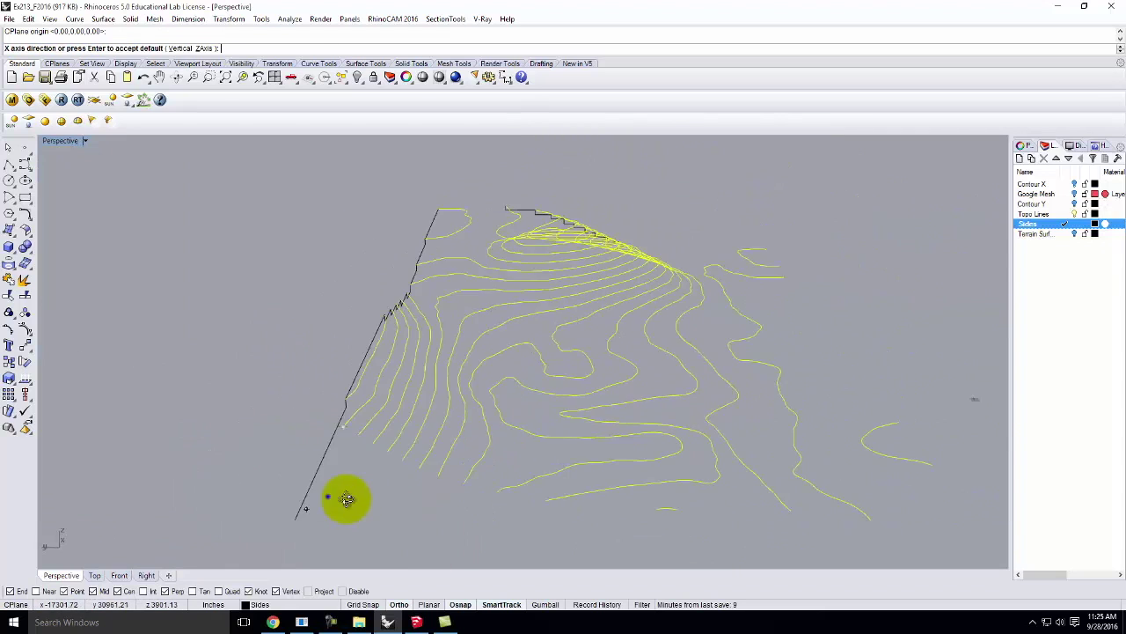
right_click_drag(327, 497, 487, 510)
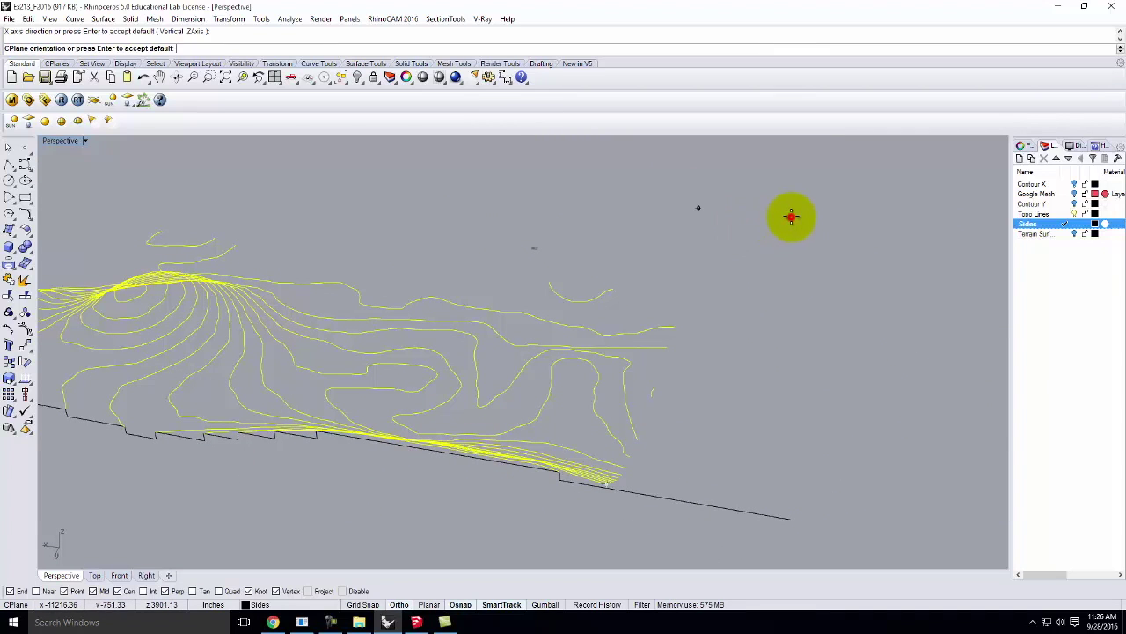
double_click(54, 141)
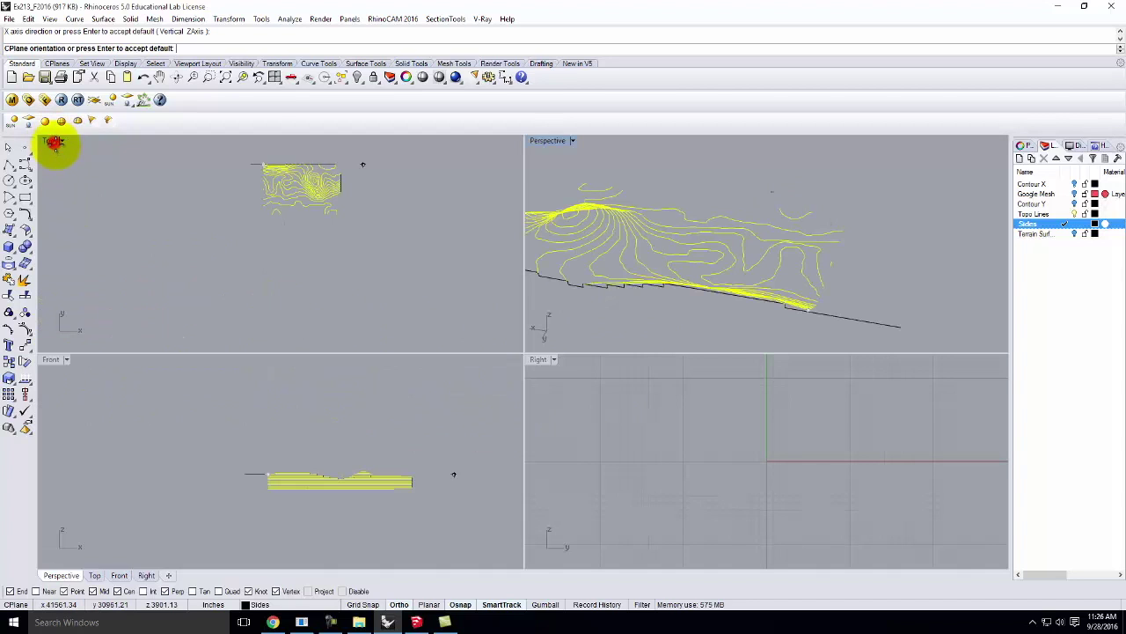
right_click_drag(818, 301, 580, 226)
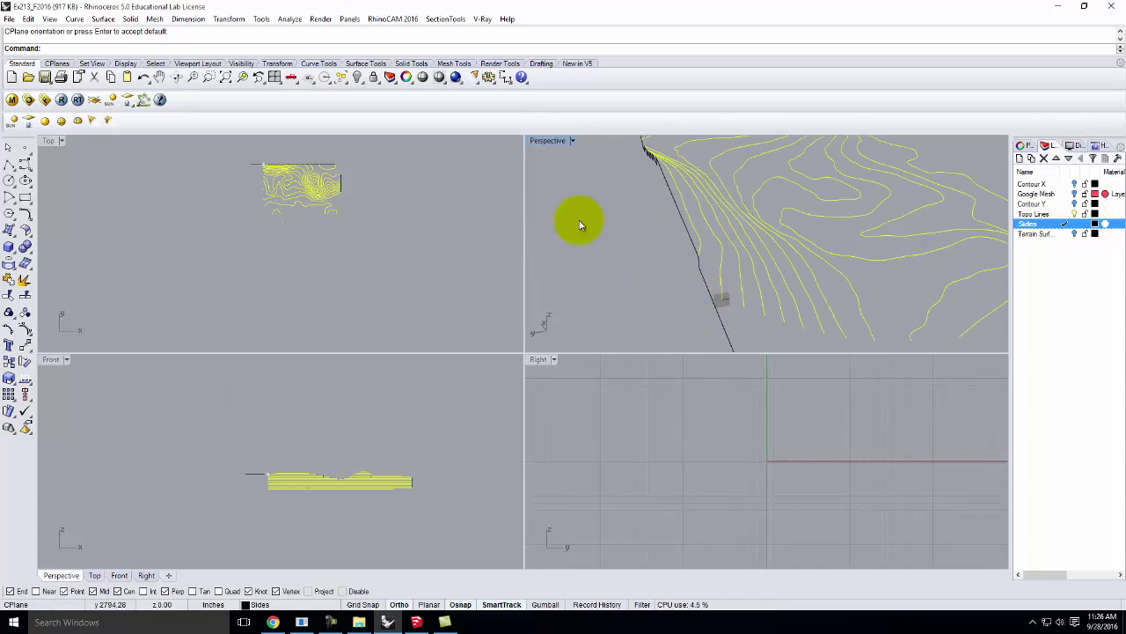
In the maximized Perspective view, start a polyline at the corner contour's end and step it down through the first contour ends along this edge.
double_click(560, 144)
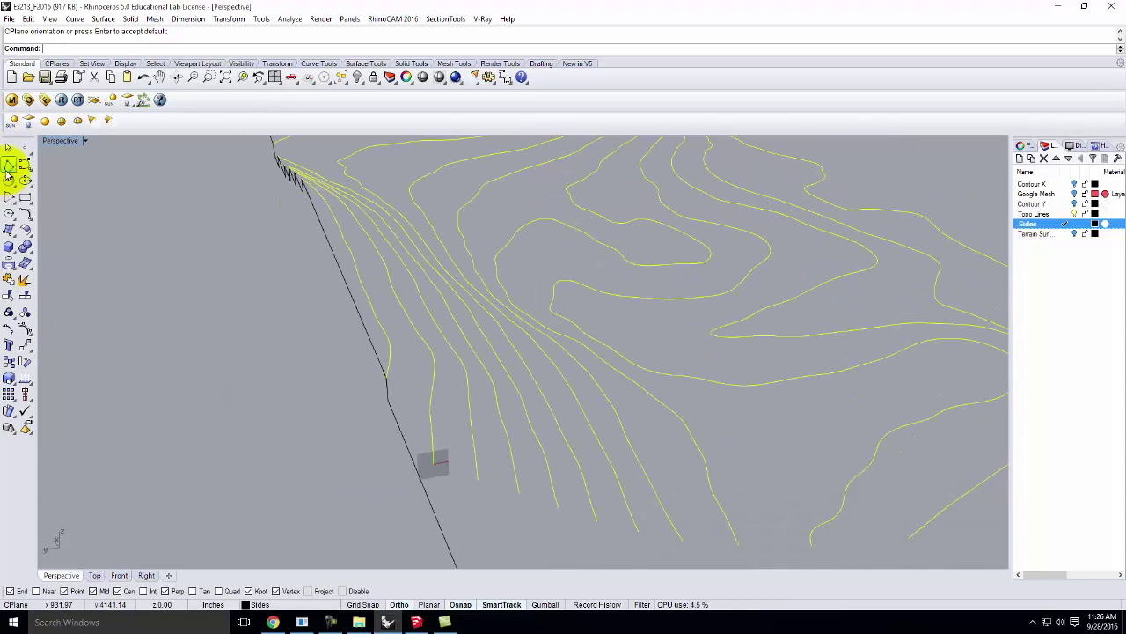
right_click_drag(124, 269, 176, 379)
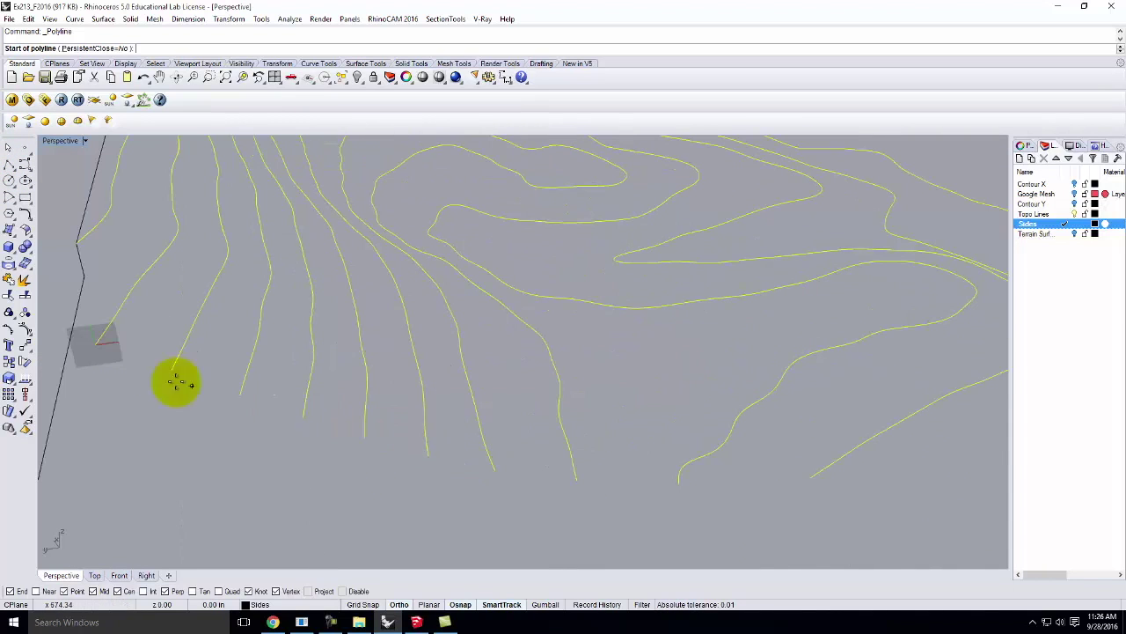
left_click(99, 345)
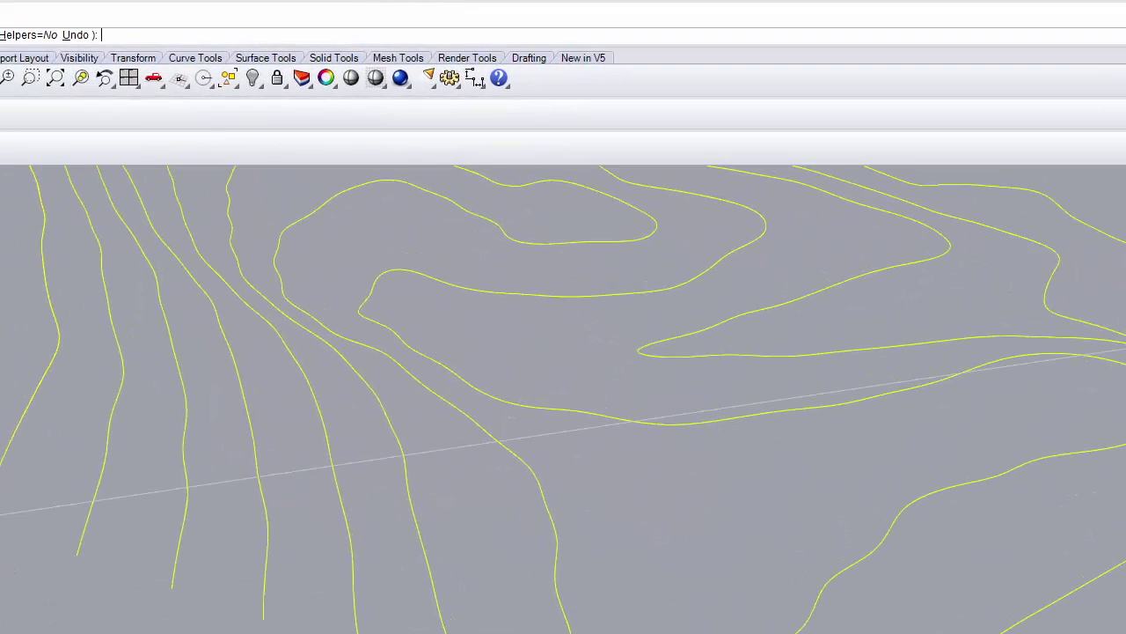
left_click(0, 519)
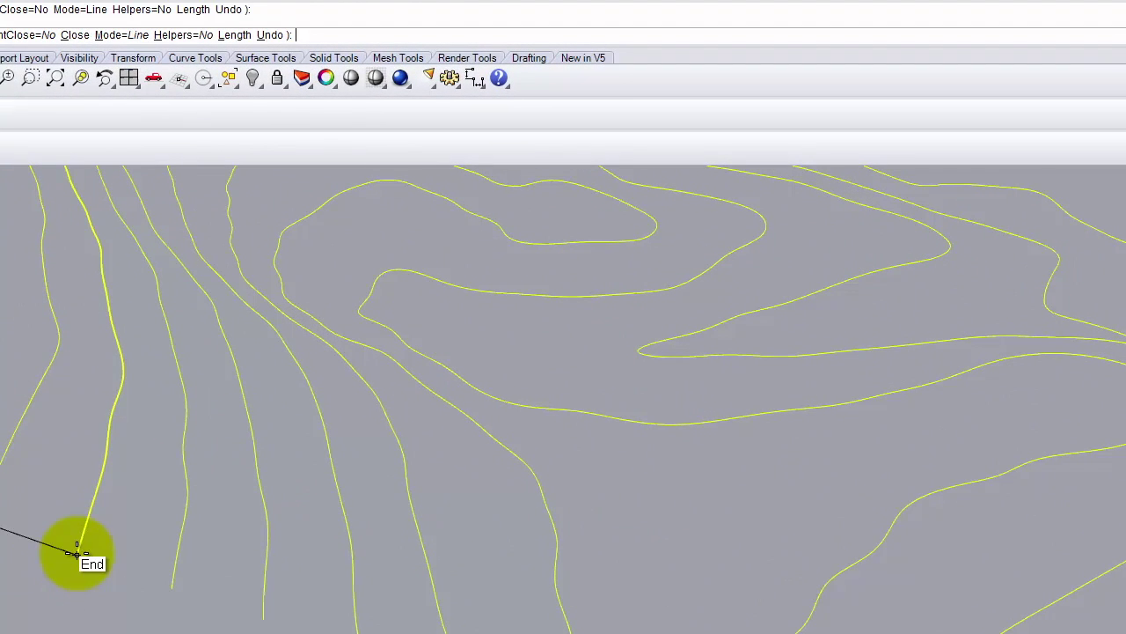
left_click(3, 554)
left_click(77, 557)
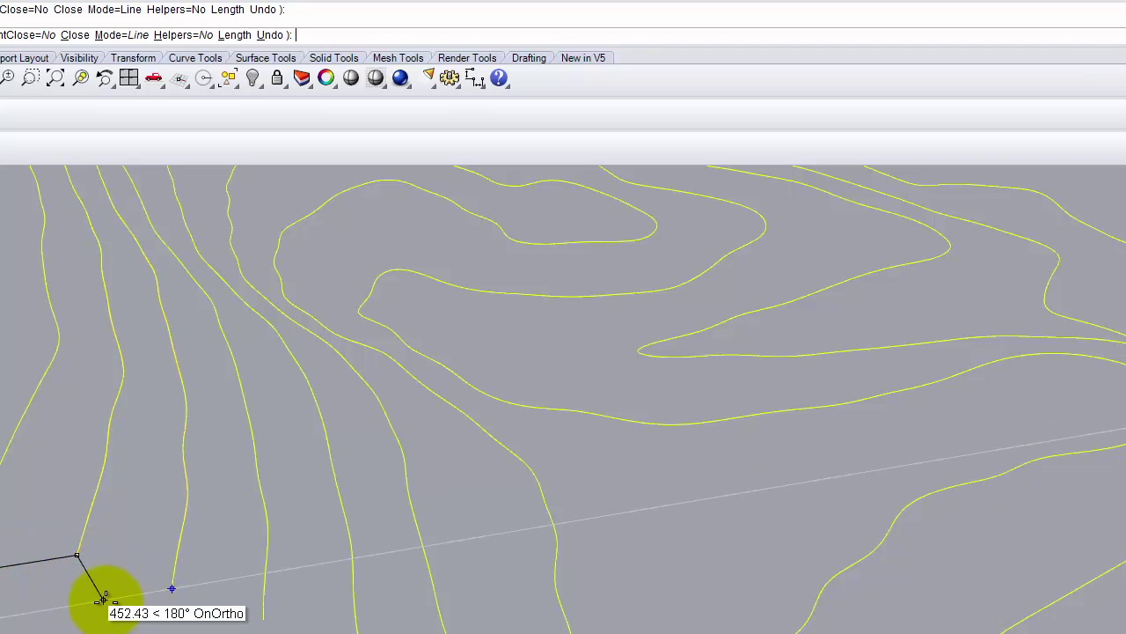
left_click(171, 588)
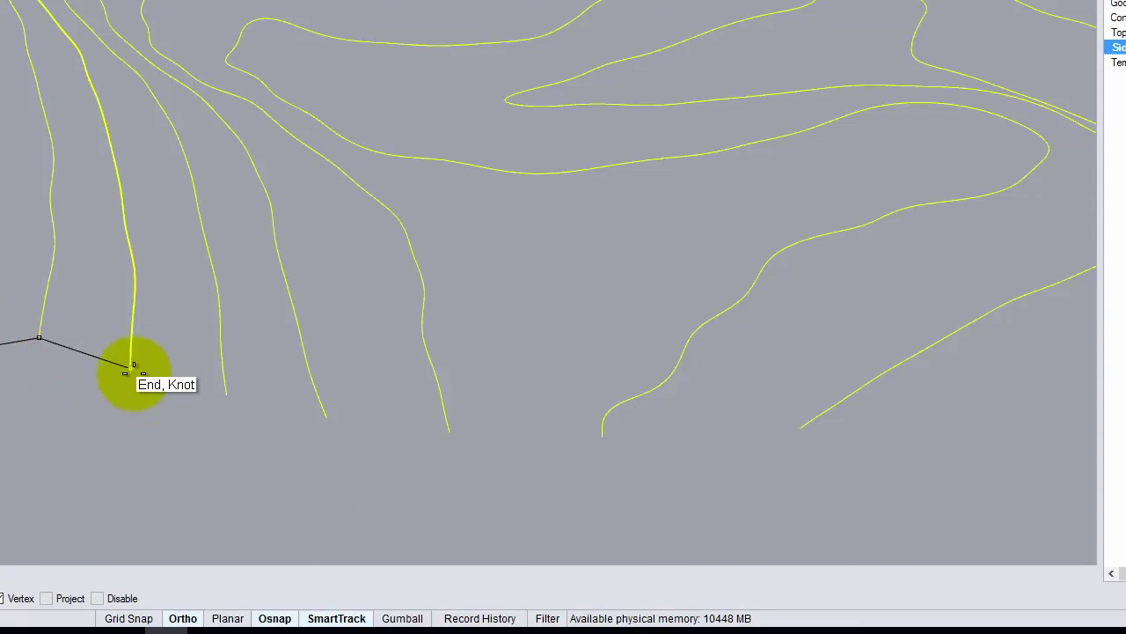
Continue the stepped polyline down through the middle contour ends, alternating vertical drops and horizontal runs.
left_click(56, 381)
left_click(128, 369)
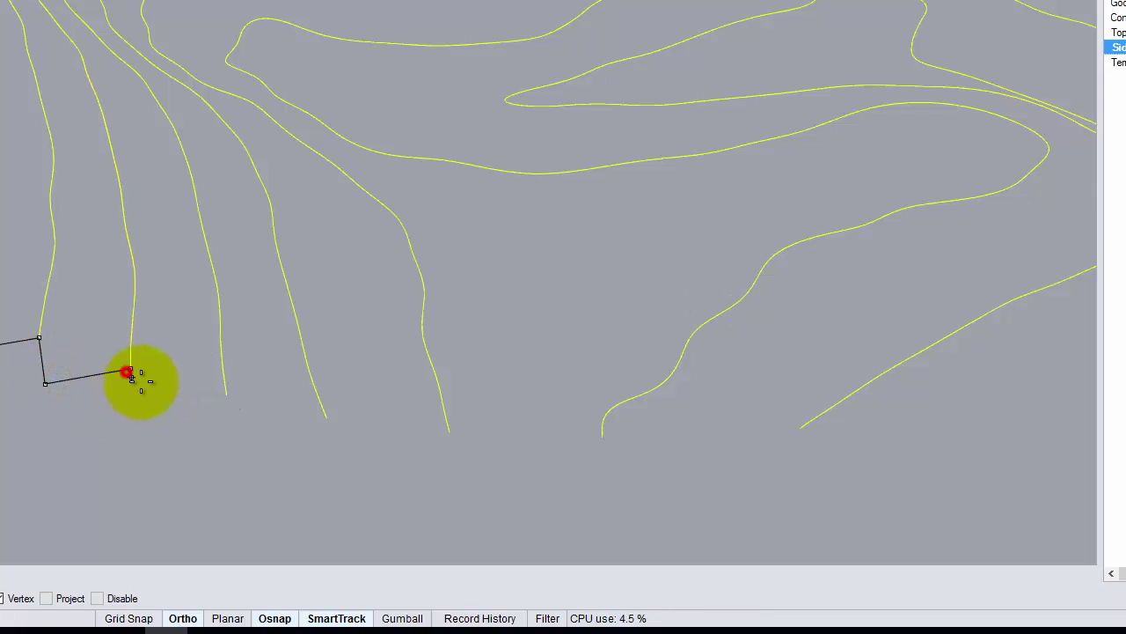
left_click(141, 411)
left_click(221, 396)
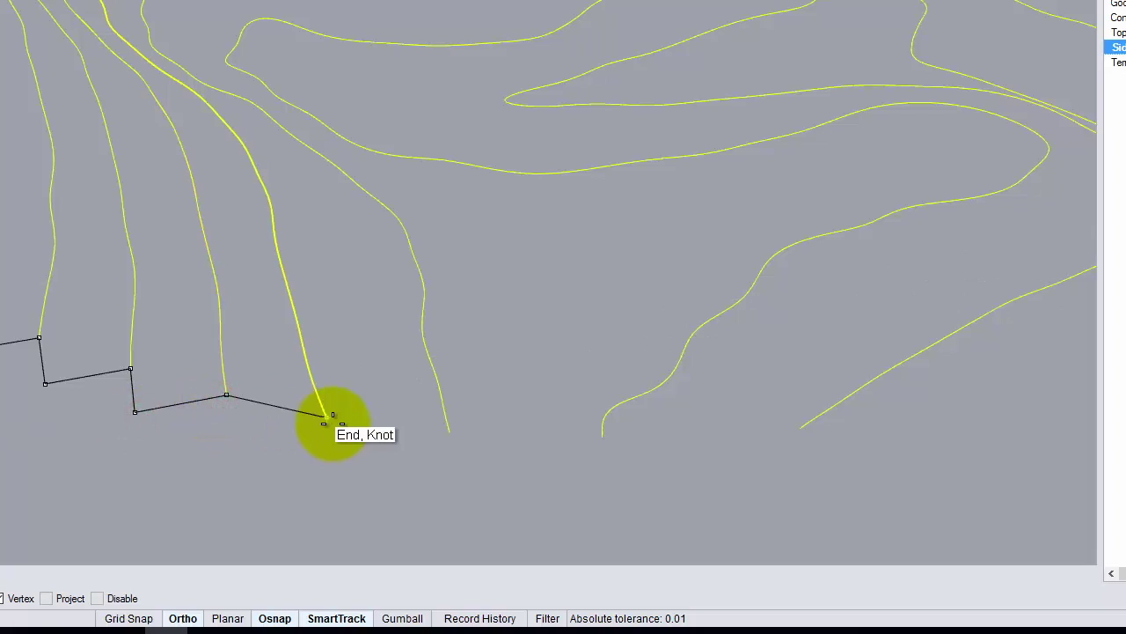
left_click(230, 434)
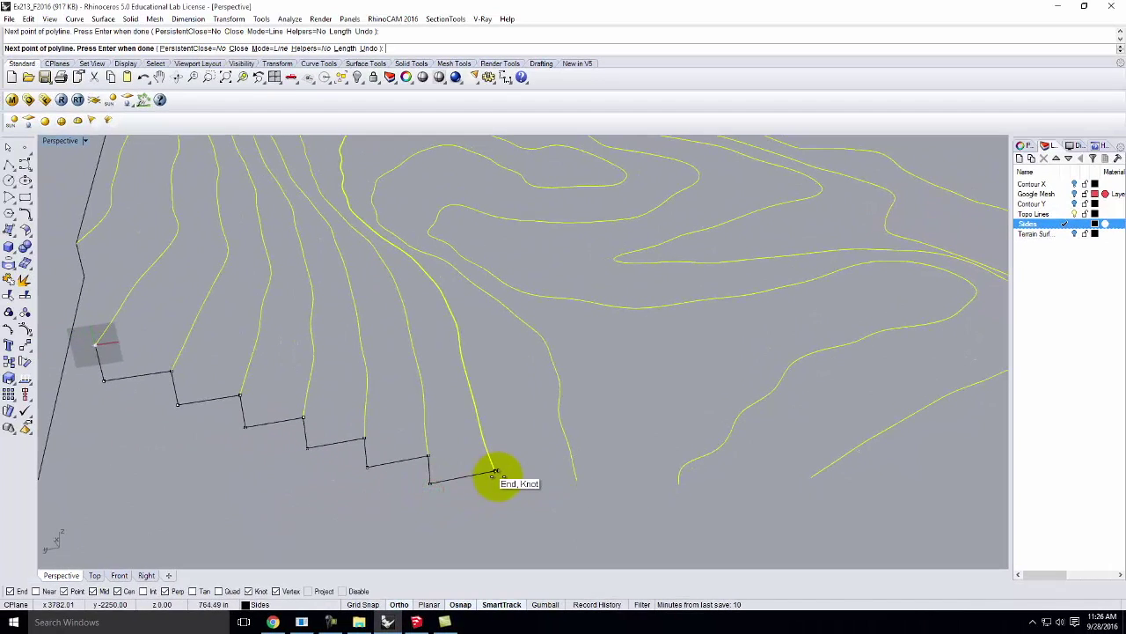
left_click(496, 475)
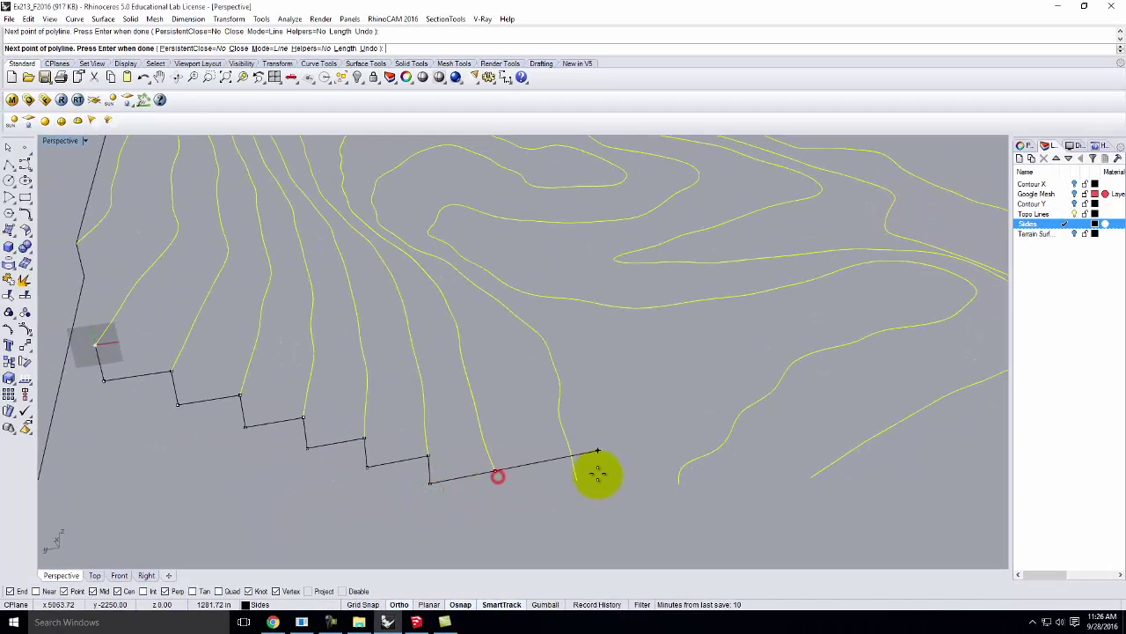
left_click(495, 499)
left_click(578, 480)
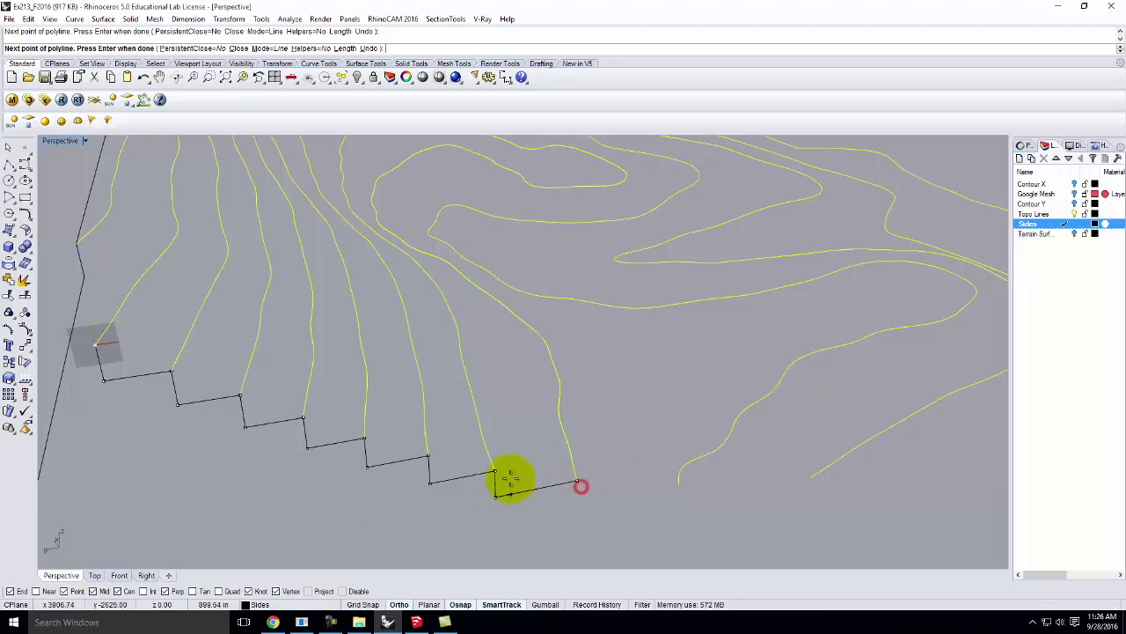
Extend the stepped polyline down through the more widely spaced contour ends toward the small isolated contour at the edge.
right_click_drag(510, 478, 580, 476)
scroll(578, 476, "up", 3)
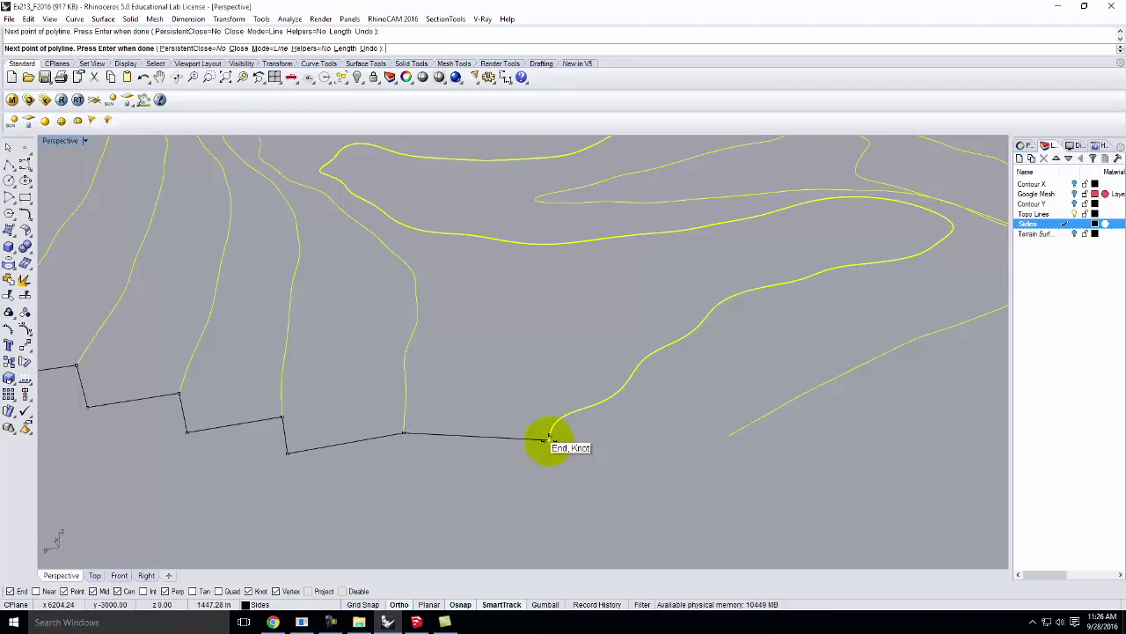
left_click(405, 466)
left_click(548, 442)
scroll(493, 457, "down", 3)
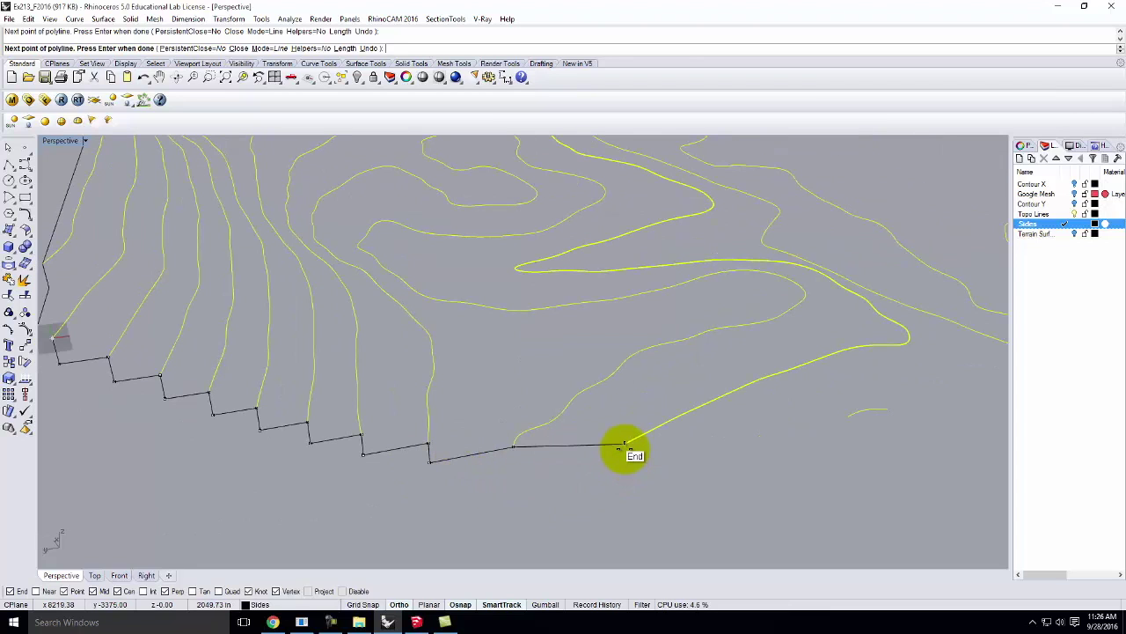
left_click(512, 465)
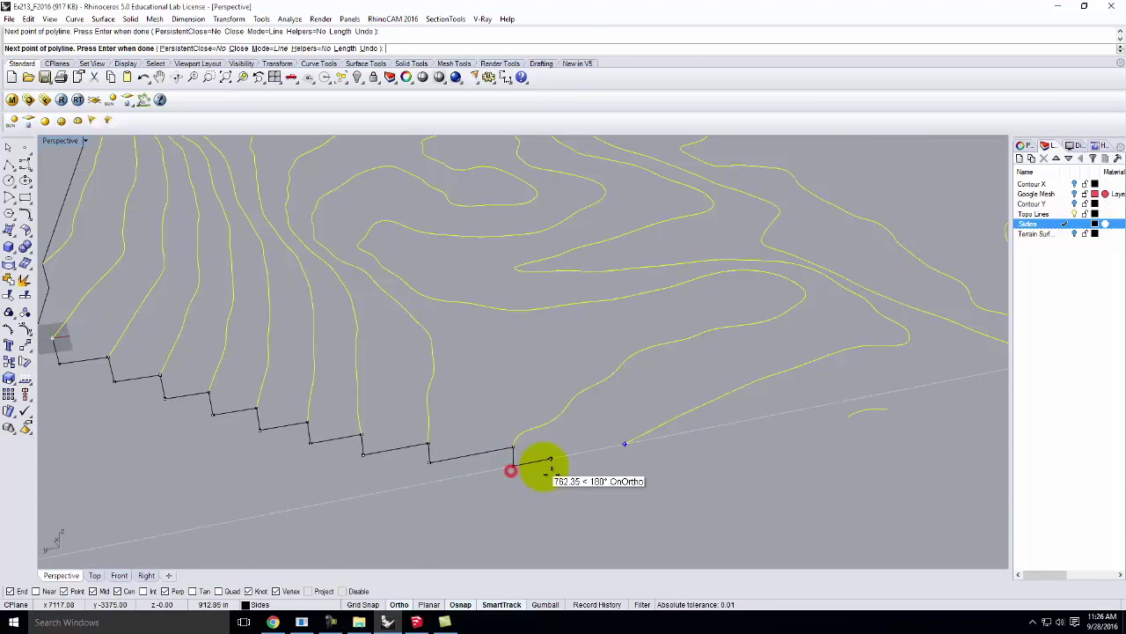
scroll(485, 466, "down", 3)
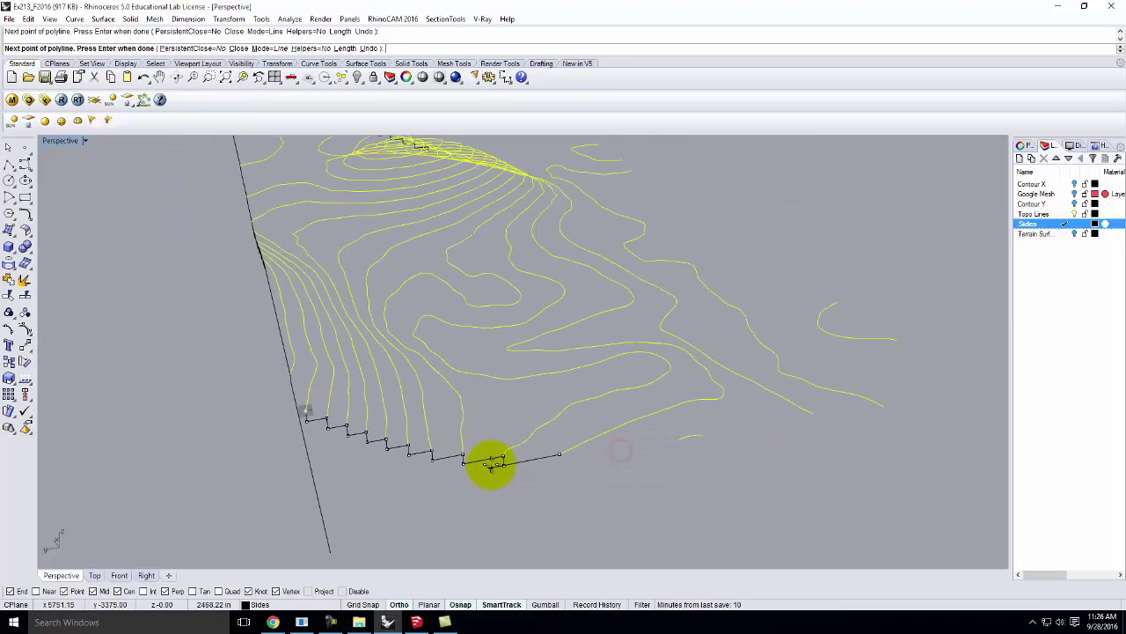
right_click_drag(589, 432, 642, 432)
scroll(678, 444, "up", 4)
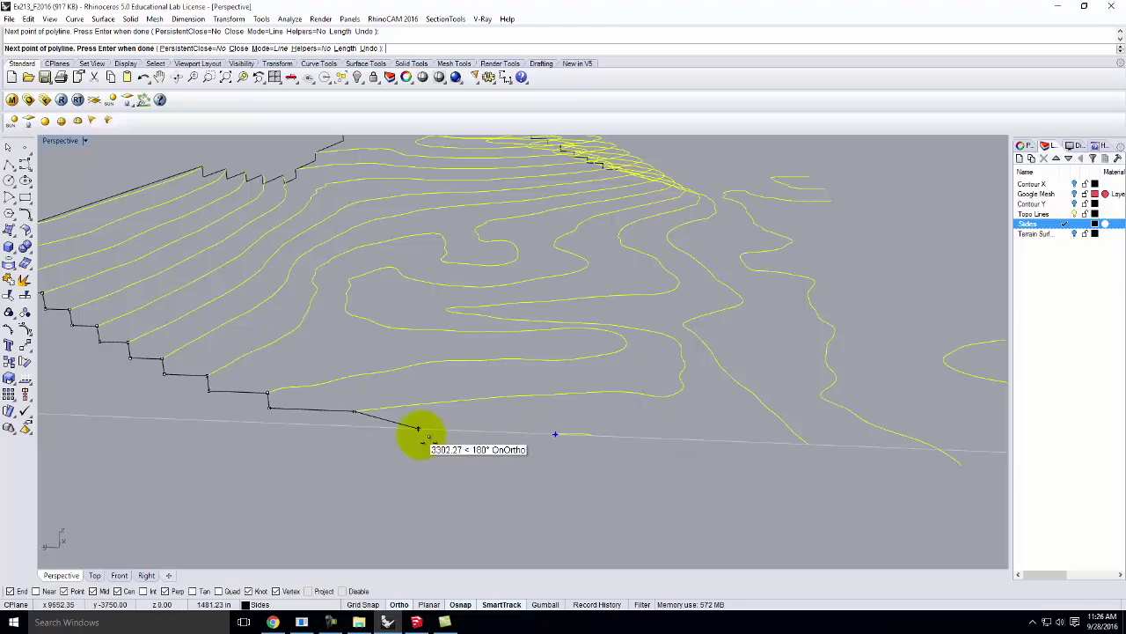
left_click(356, 425)
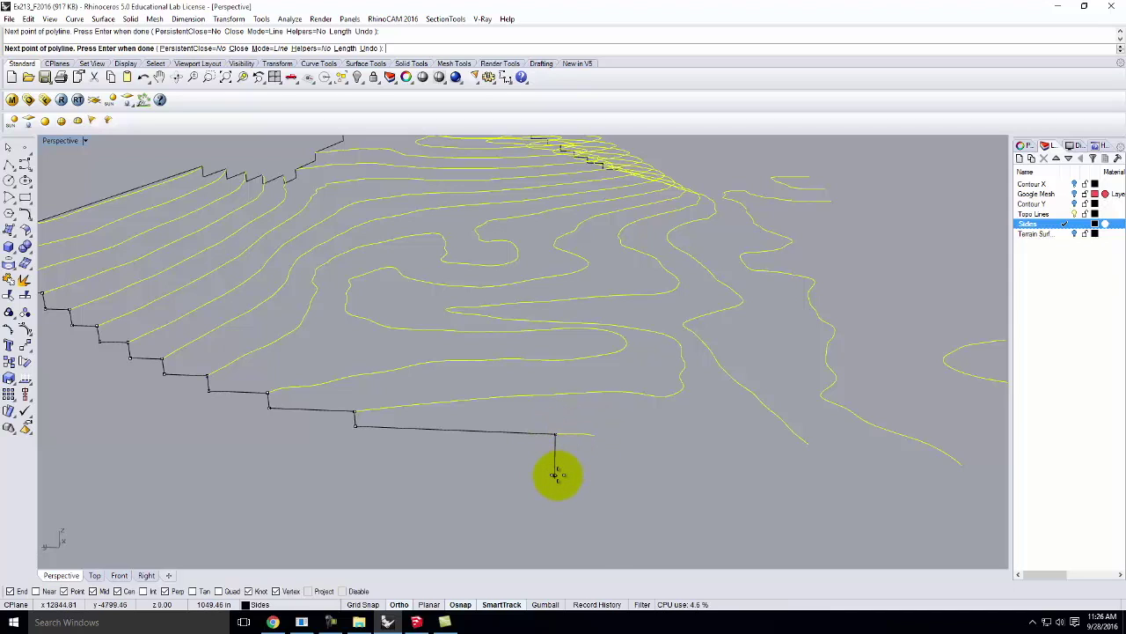
Drop the polyline 31.250' at the small contour's near end, run it beneath the contour, and rise to its other end.
type("31")
key("Delete")
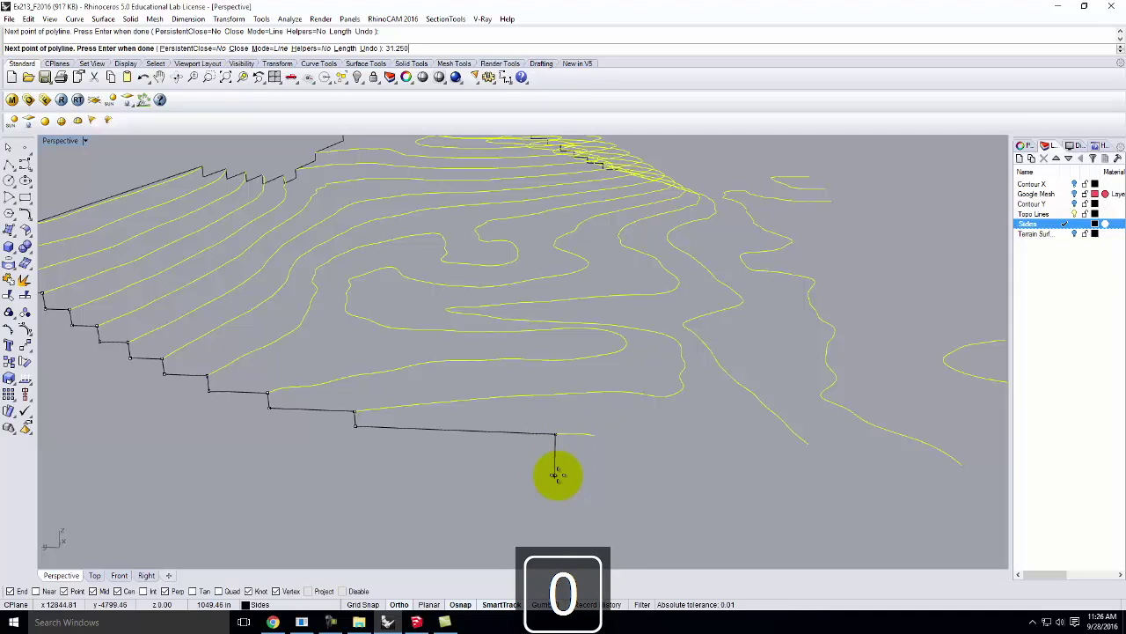
key("Return")
left_click(558, 493)
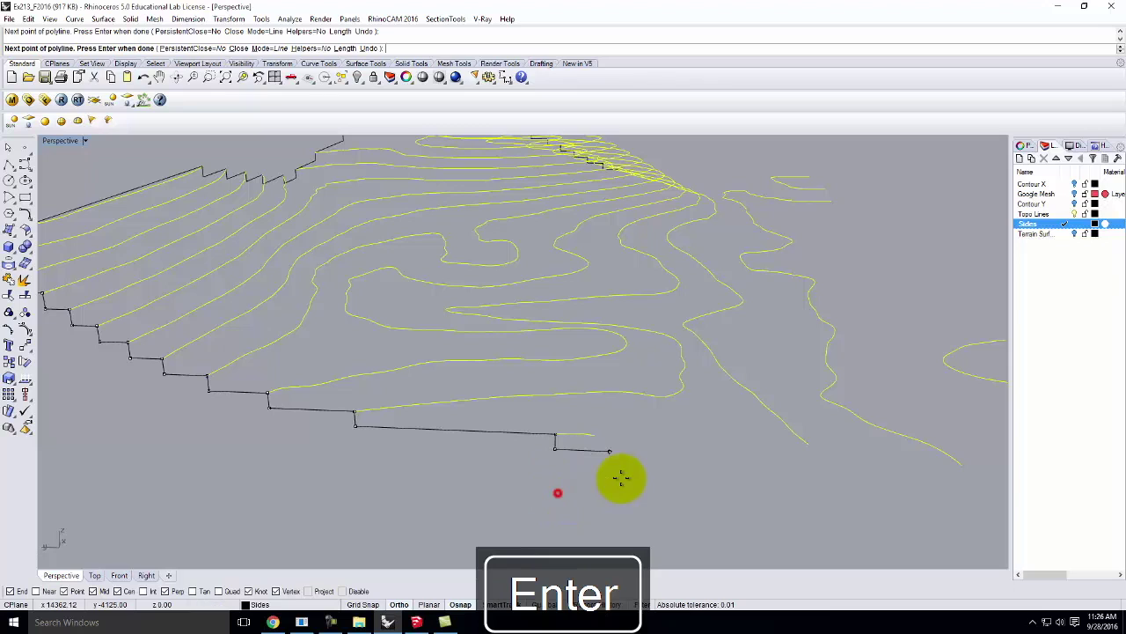
left_click(595, 453)
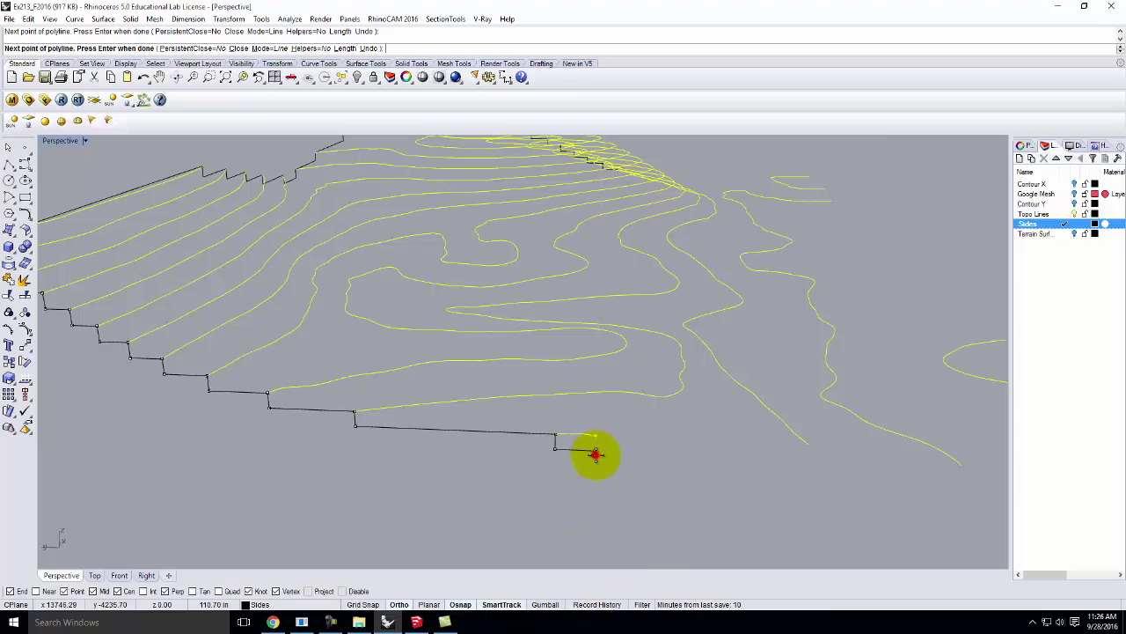
left_click(596, 437)
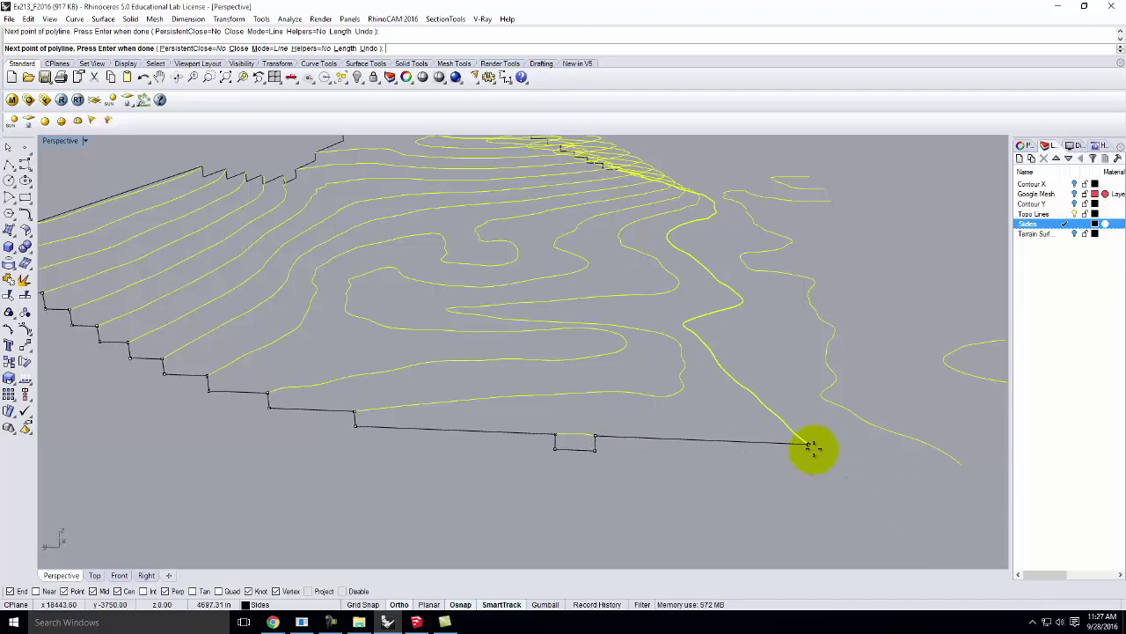
Run the polyline to the next contour's end, drop it vertically, and continue horizontally to the last contour's end.
right_click_drag(813, 486, 796, 453)
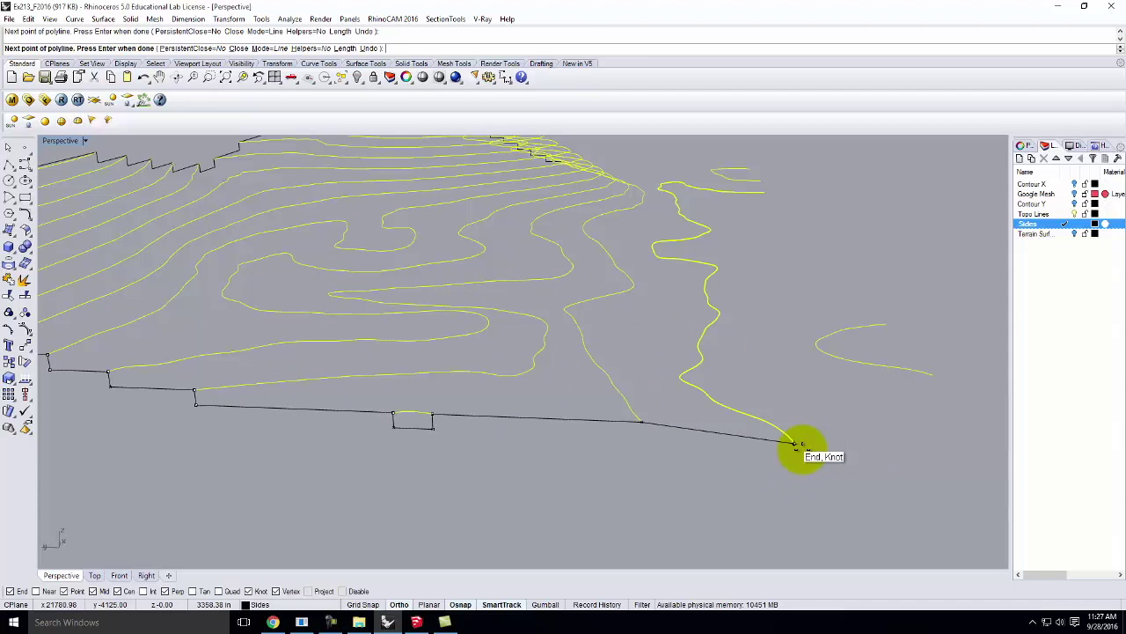
left_click(643, 439)
left_click(792, 445)
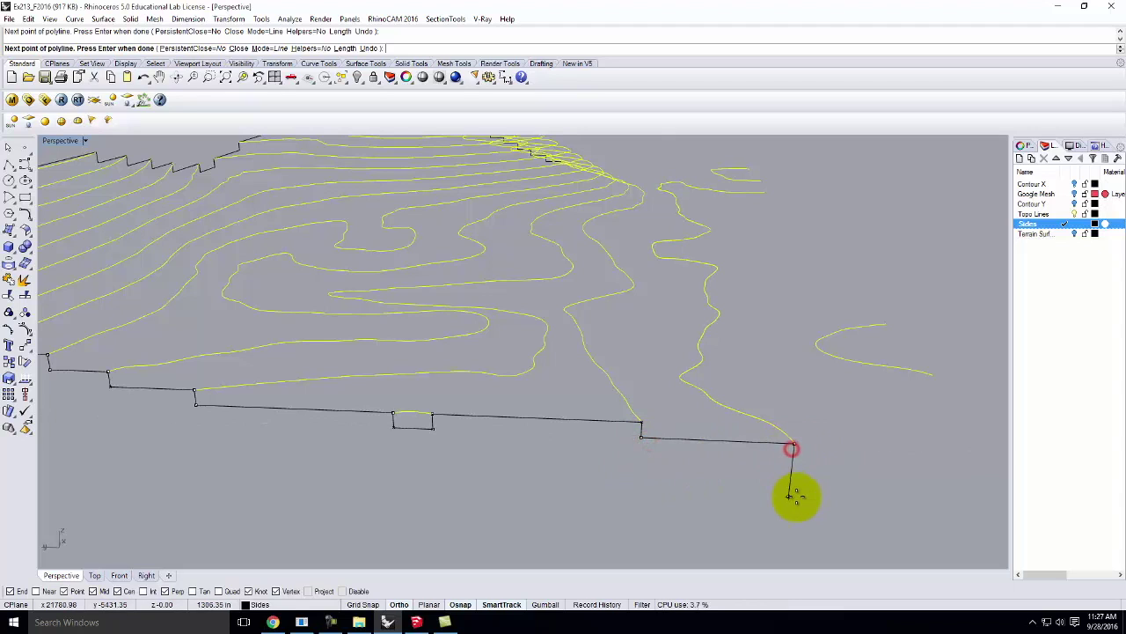
Drop the polyline 31.250' from the last contour's end and finish with a long horizontal segment past the terrain corner.
type("31.2")
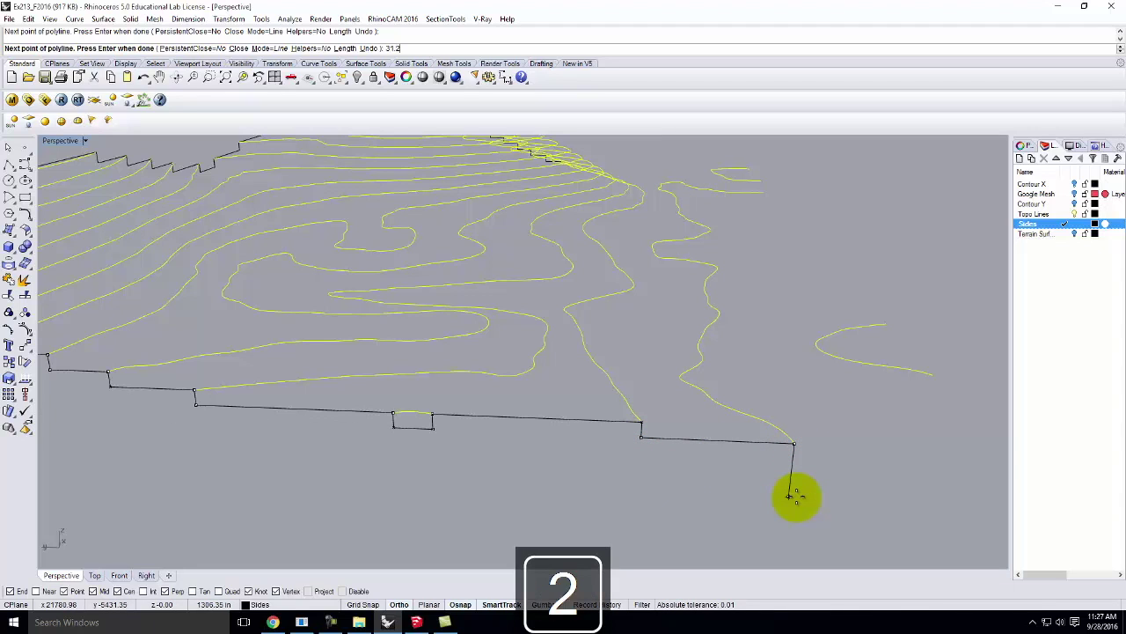
type("50'")
key("Return")
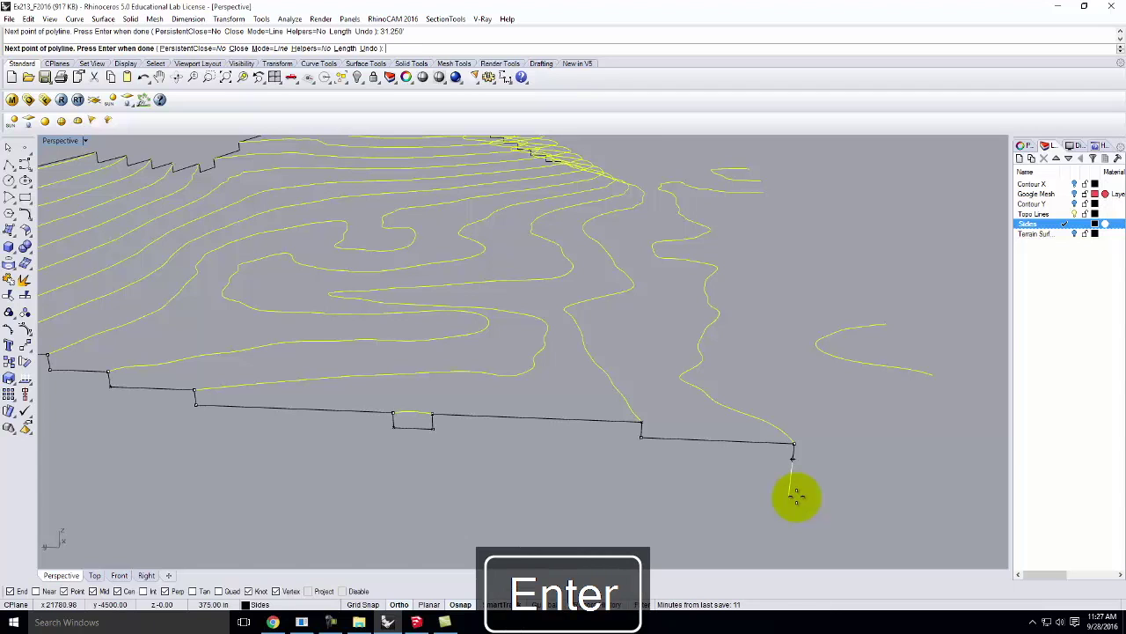
right_click_drag(797, 498, 734, 495)
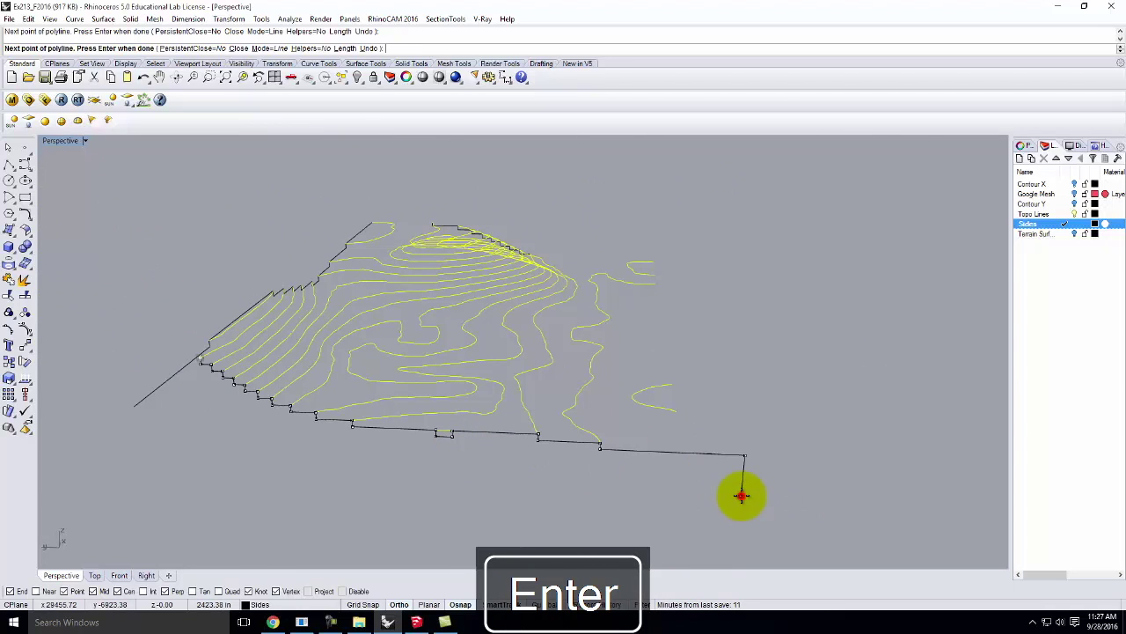
right_click_drag(774, 432, 340, 455)
right_click_drag(341, 456, 543, 413)
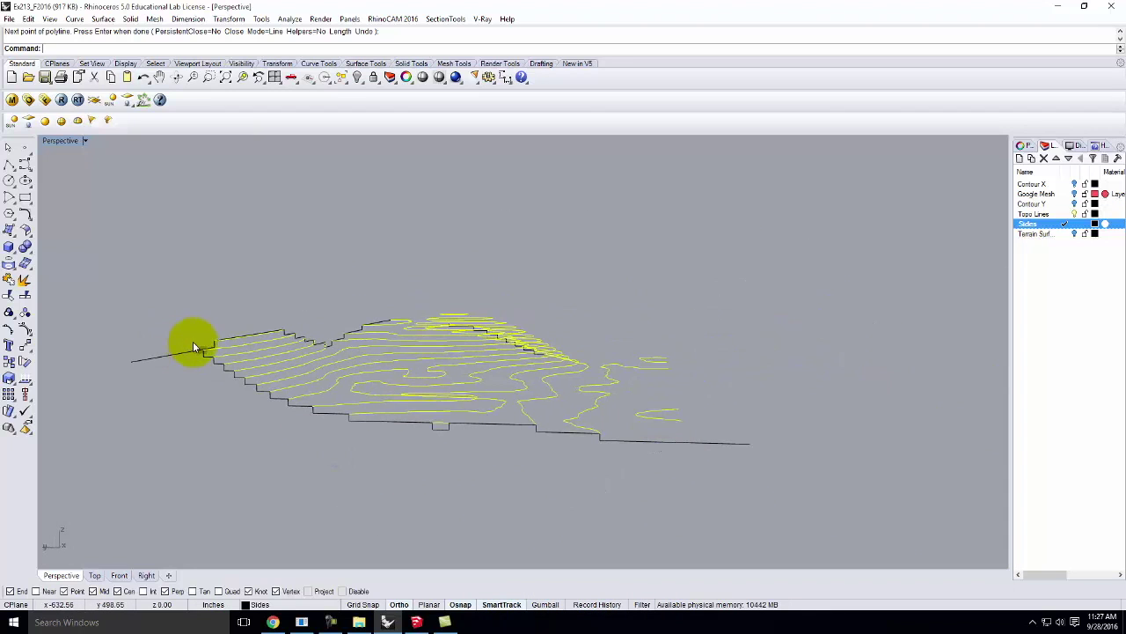
right_click_drag(681, 382, 392, 390)
scroll(446, 479, "up", 3)
right_click_drag(446, 480, 428, 452)
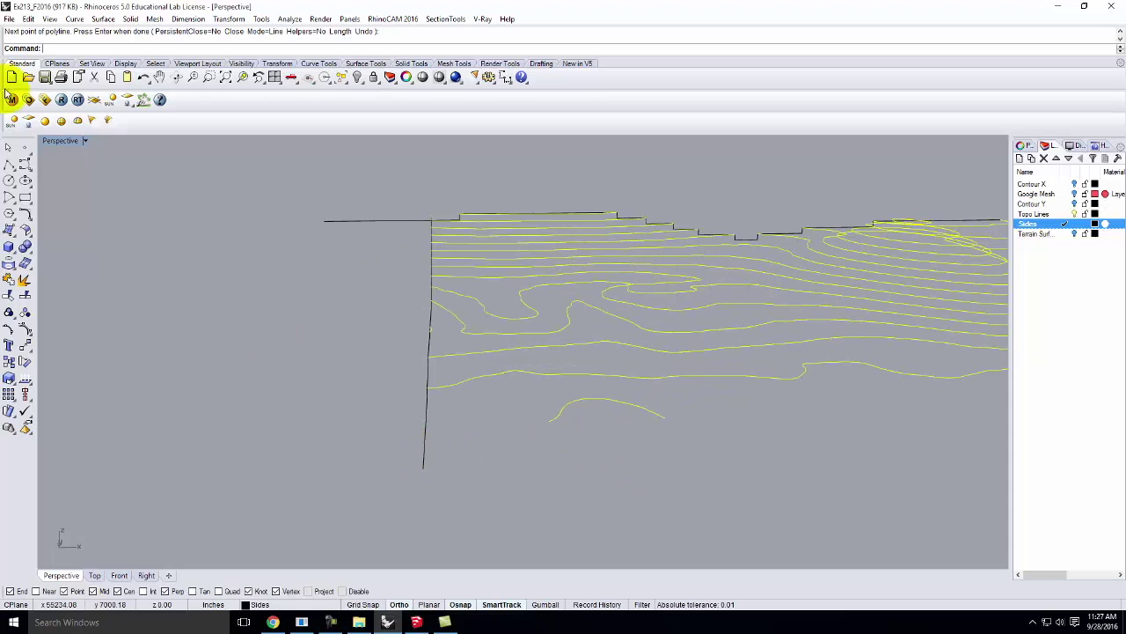
left_click(9, 164)
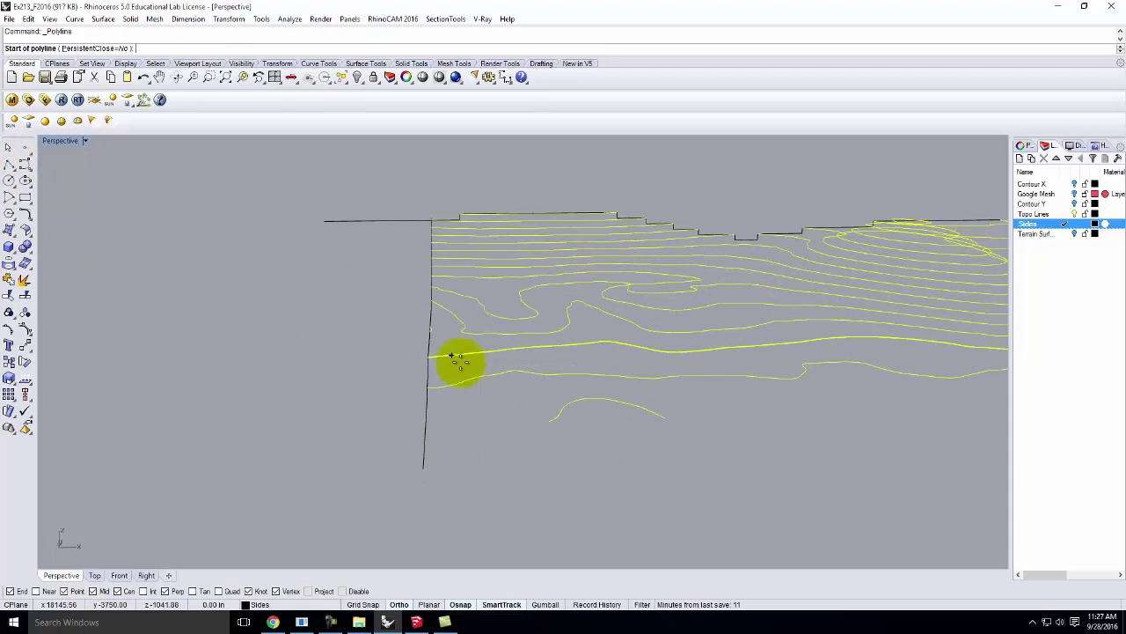
right_click_drag(452, 361, 572, 377)
key("Escape")
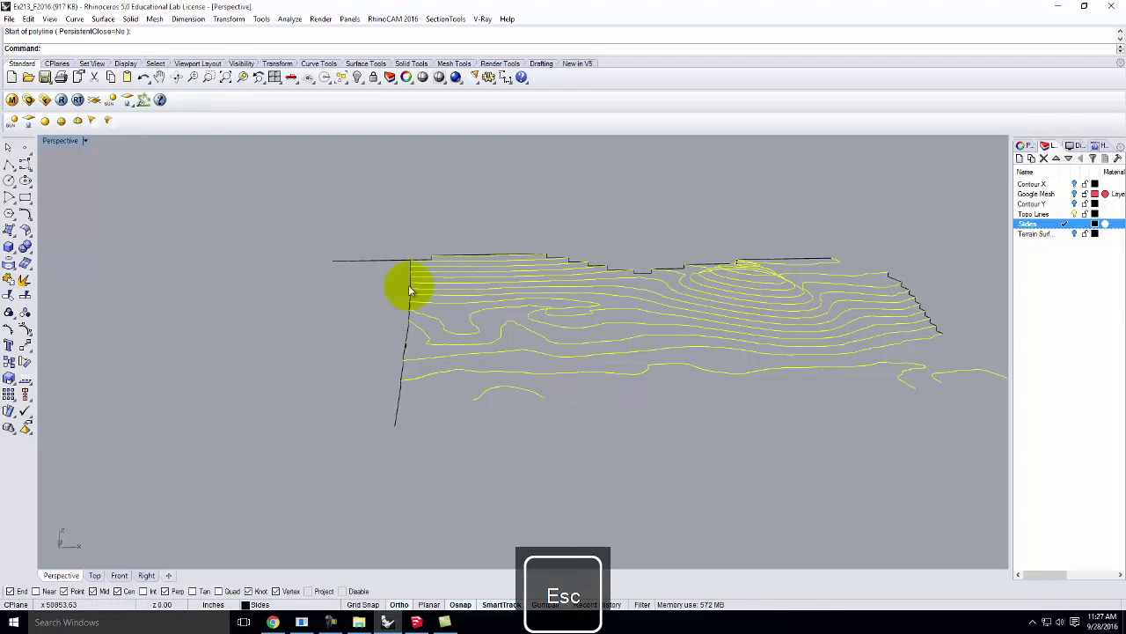
Reset the Perspective view's construction plane to World Top.
left_click(85, 140)
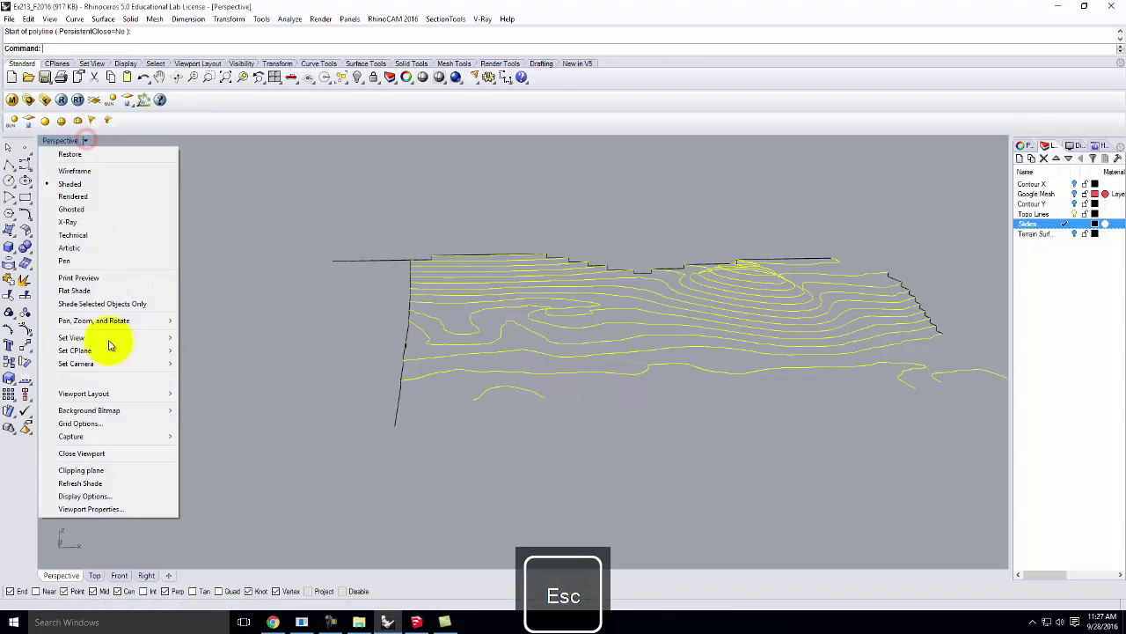
mouse_move(145, 350)
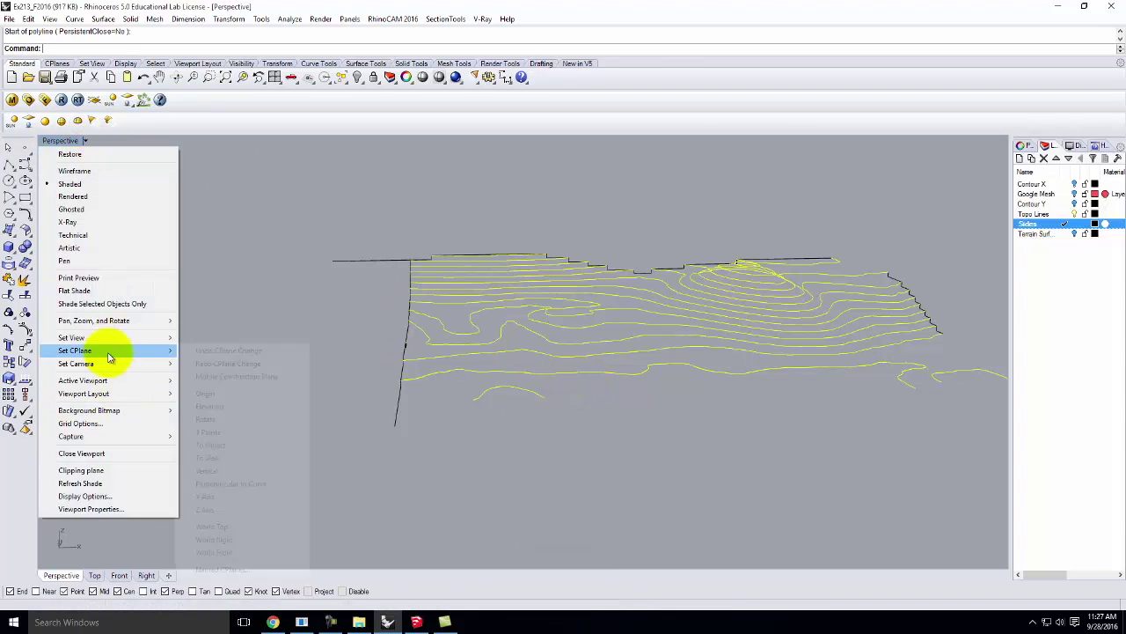
left_click(214, 527)
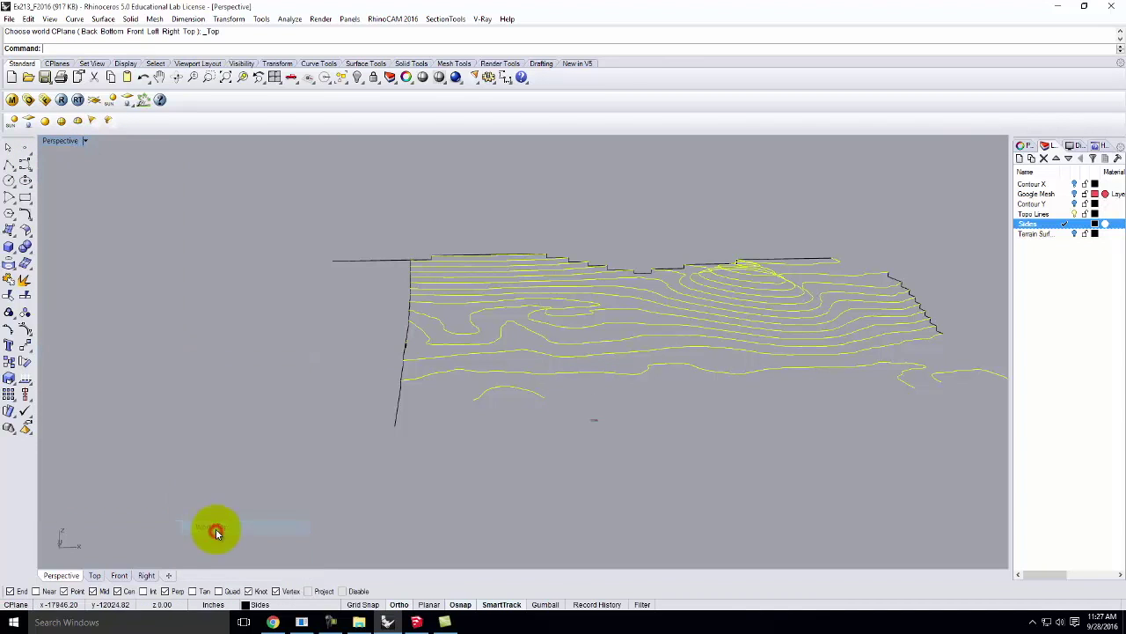
Set a vertical three-point construction plane with its origin at the small front contour's near end, aligned along that terrain edge.
left_click(85, 142)
mouse_move(172, 350)
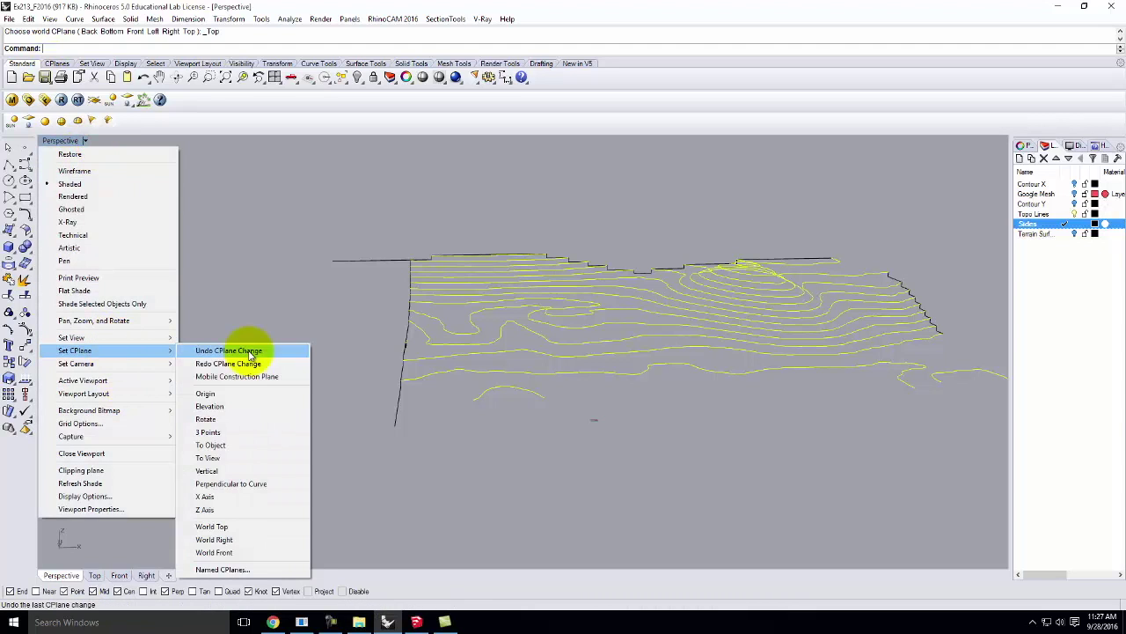
left_click(239, 431)
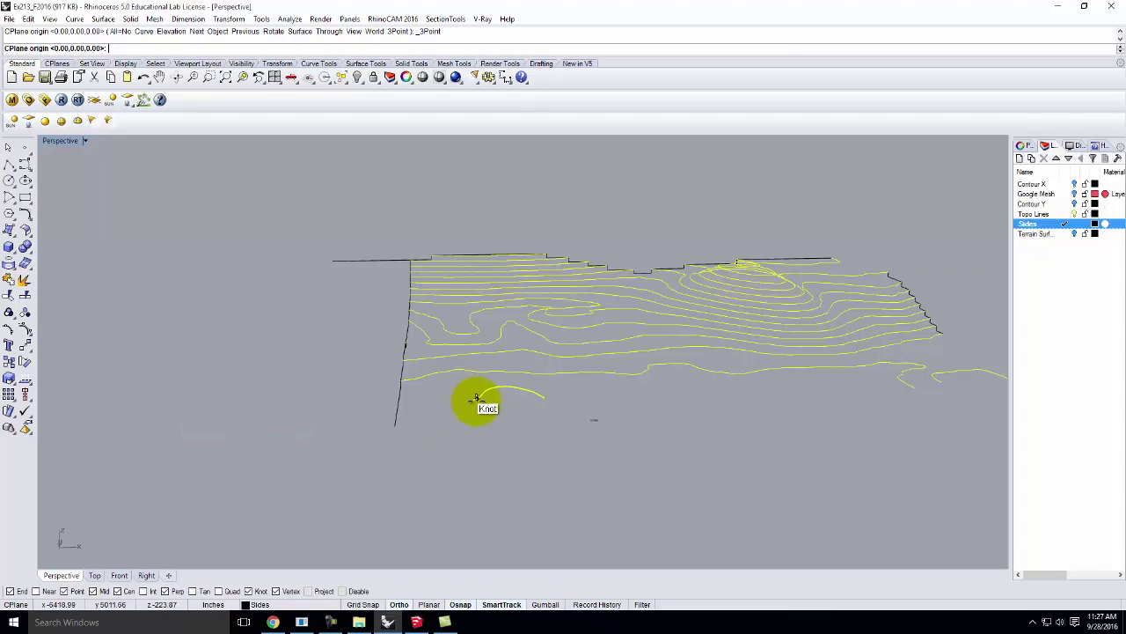
scroll(468, 401, "up", 4)
left_click(448, 440)
left_click(740, 494)
double_click(62, 141)
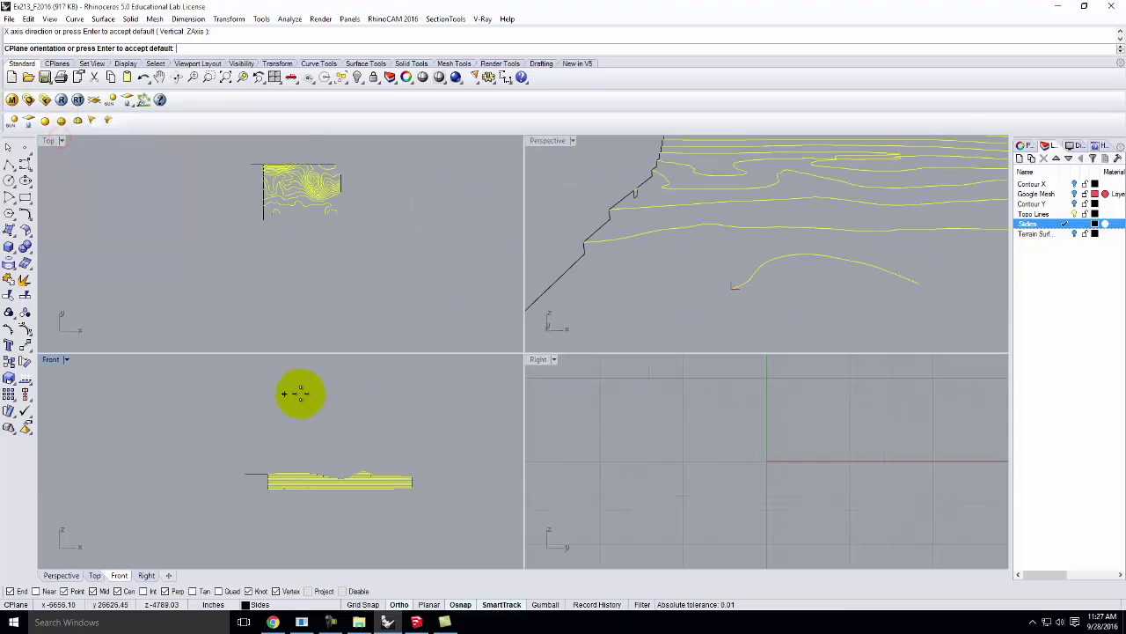
left_click(526, 137)
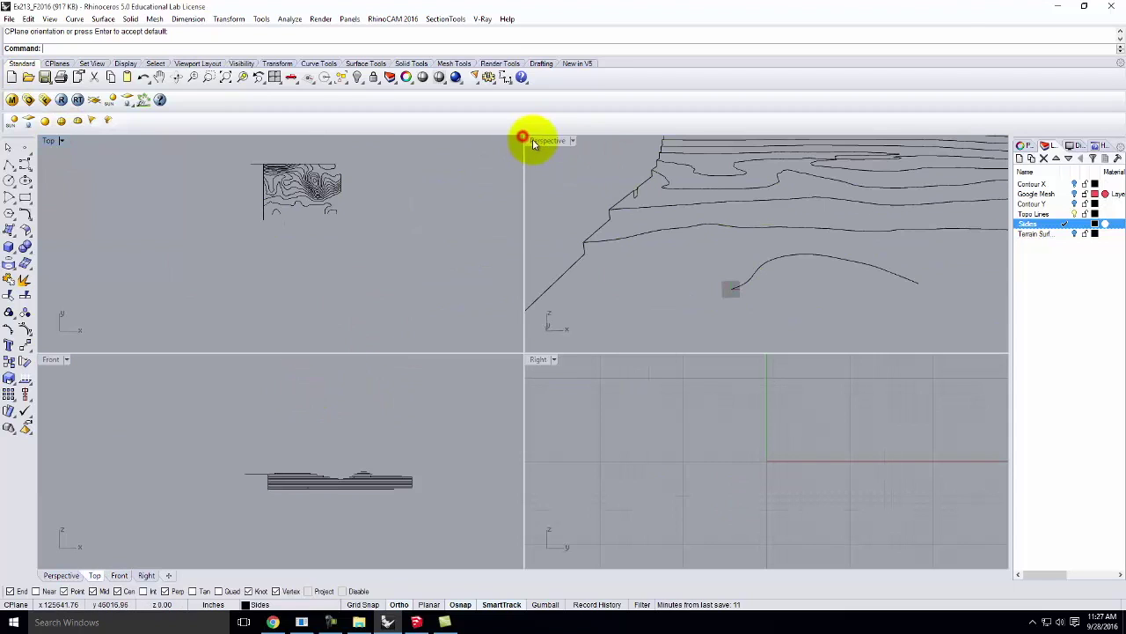
double_click(545, 140)
right_click_drag(537, 343, 579, 352)
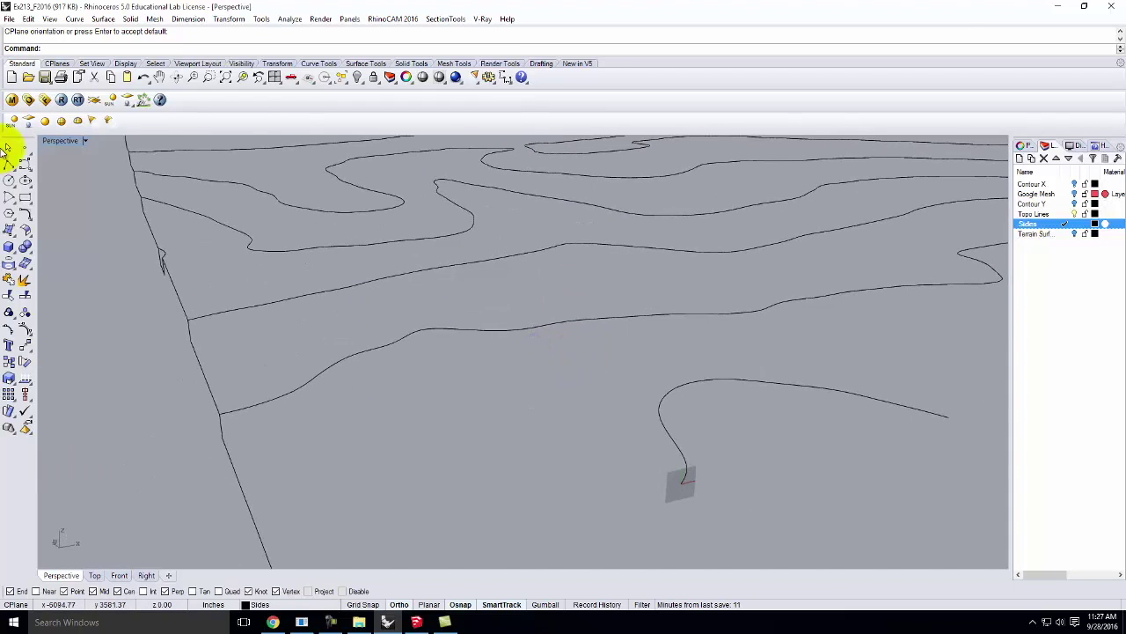
Start a polyline at the small front contour's near end, run it to the contour's other end, and drop it 31.250'.
scroll(373, 312, "down", 5)
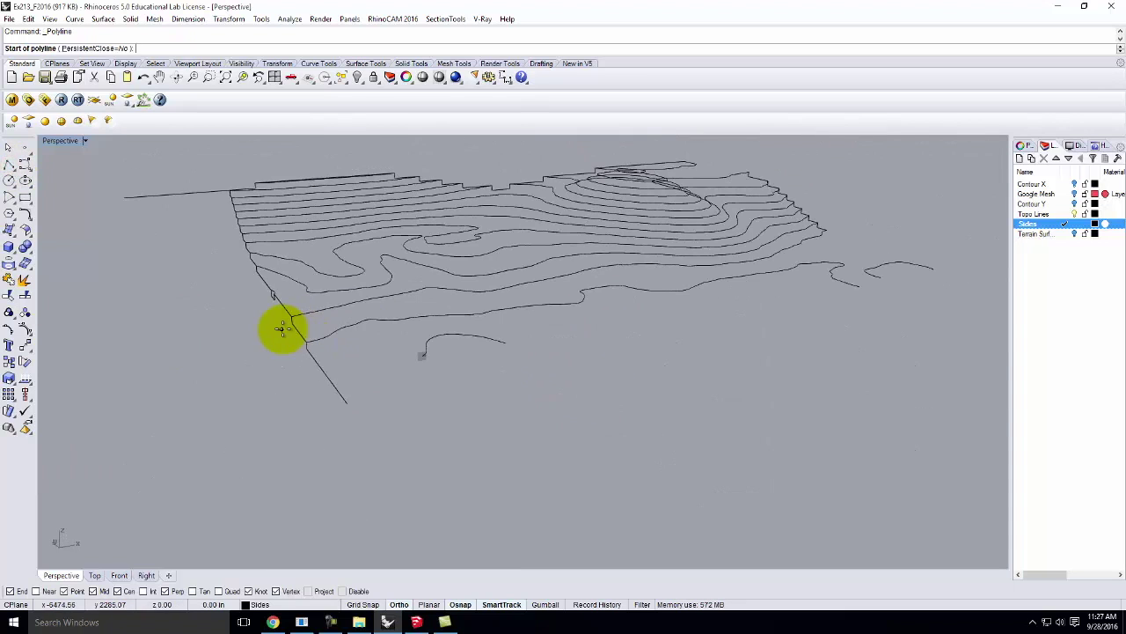
scroll(511, 345, "up", 2)
scroll(410, 372, "up", 4)
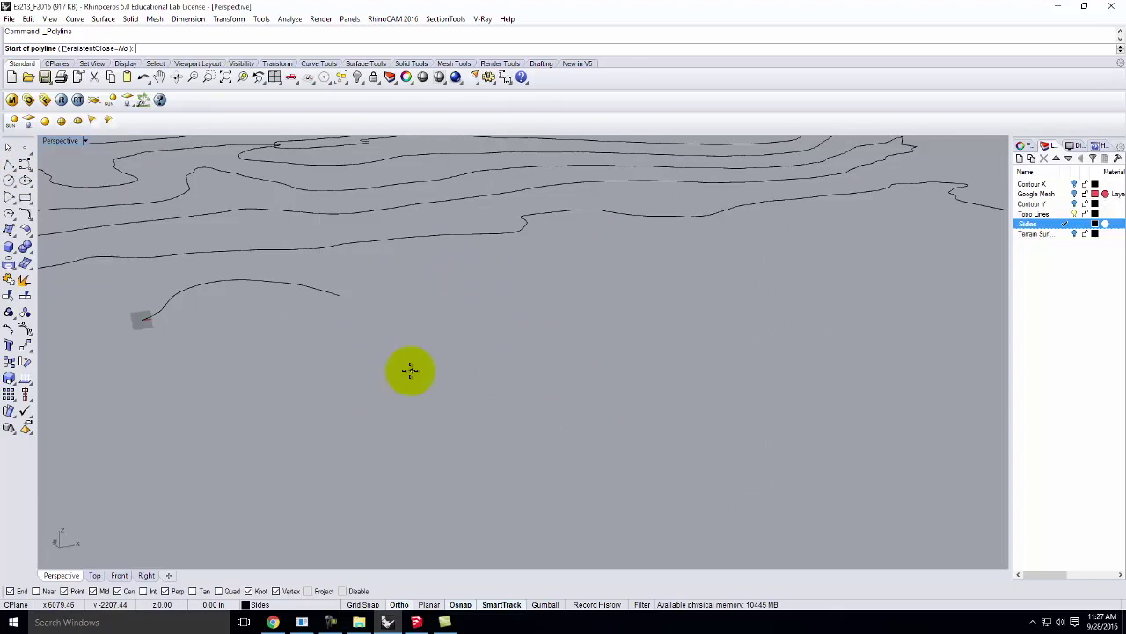
left_click(190, 332)
left_click(341, 314)
type("31.")
key("Delete")
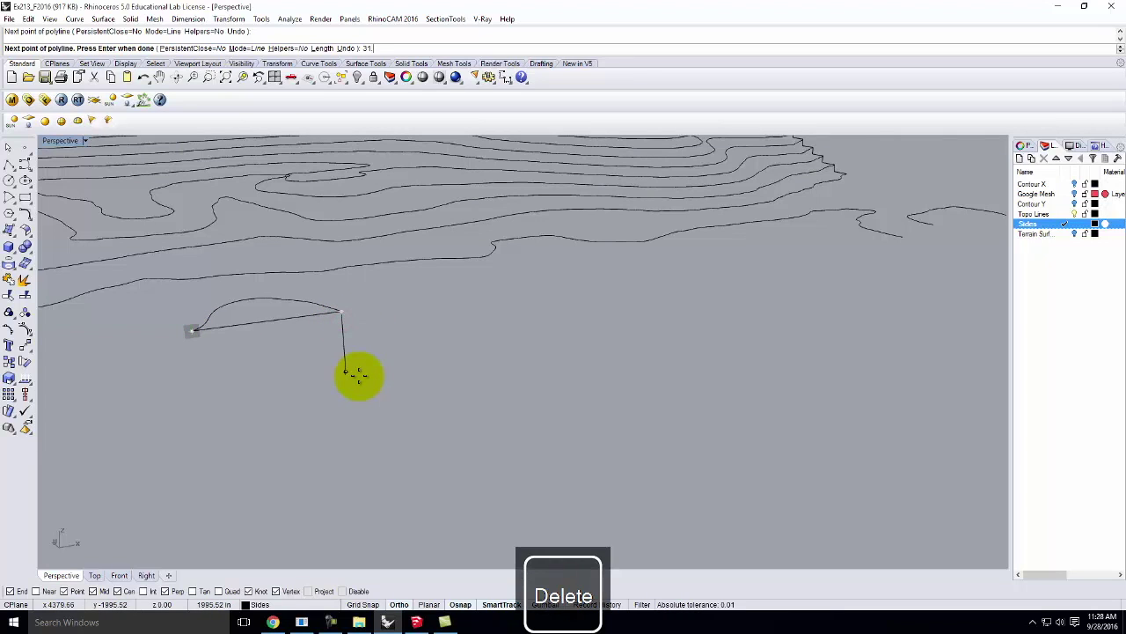
type("250")
key("Return")
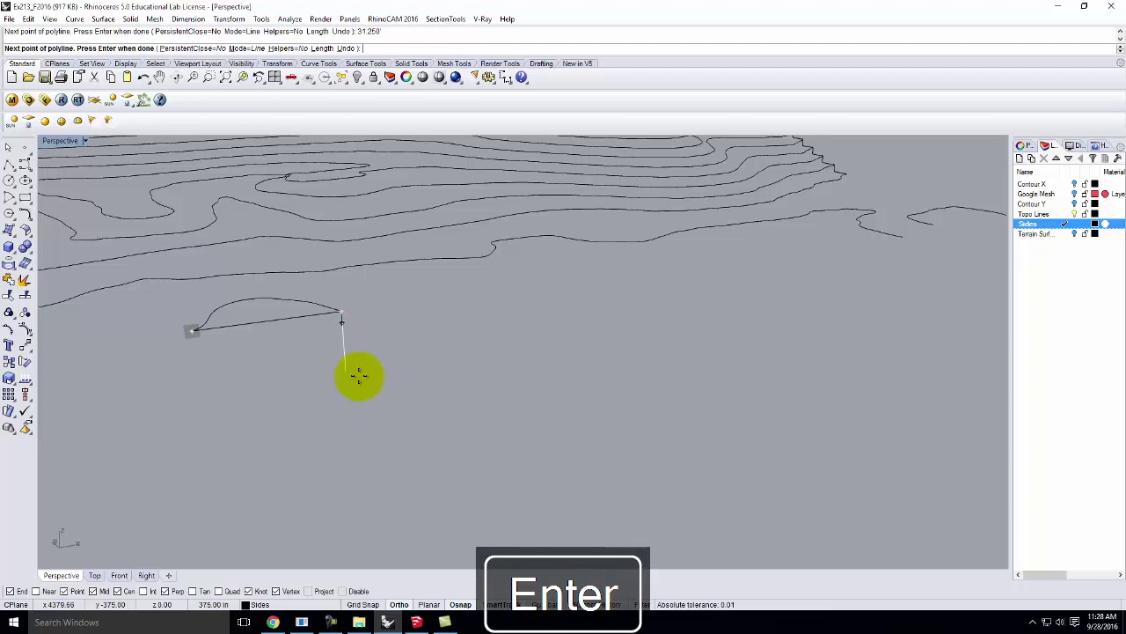
Continue the polyline along the edge, step it up through the two far contours, drop 31.25', and finish with a horizontal segment past the corner.
left_click(356, 373)
right_click_drag(892, 252, 536, 369)
scroll(537, 370, "up", 3)
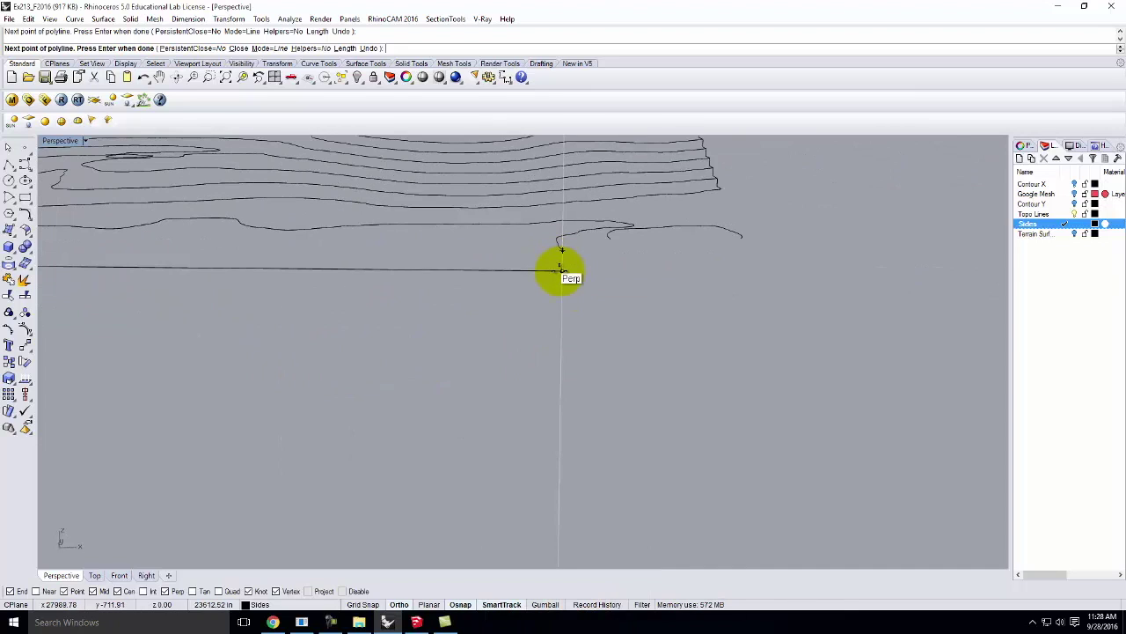
left_click(563, 253)
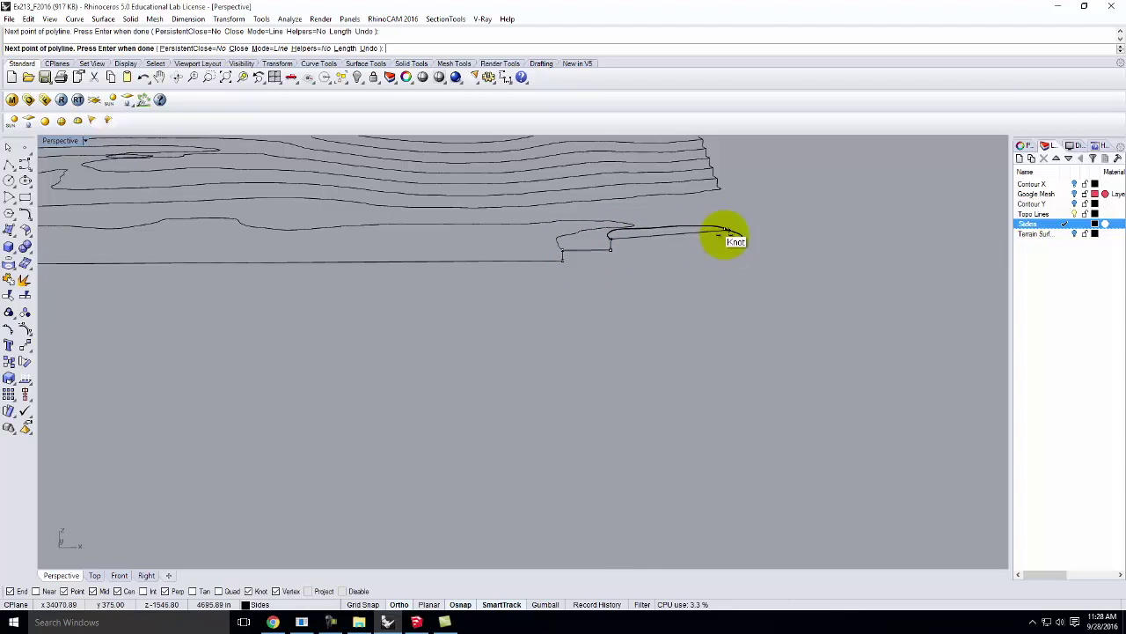
type("31.25")
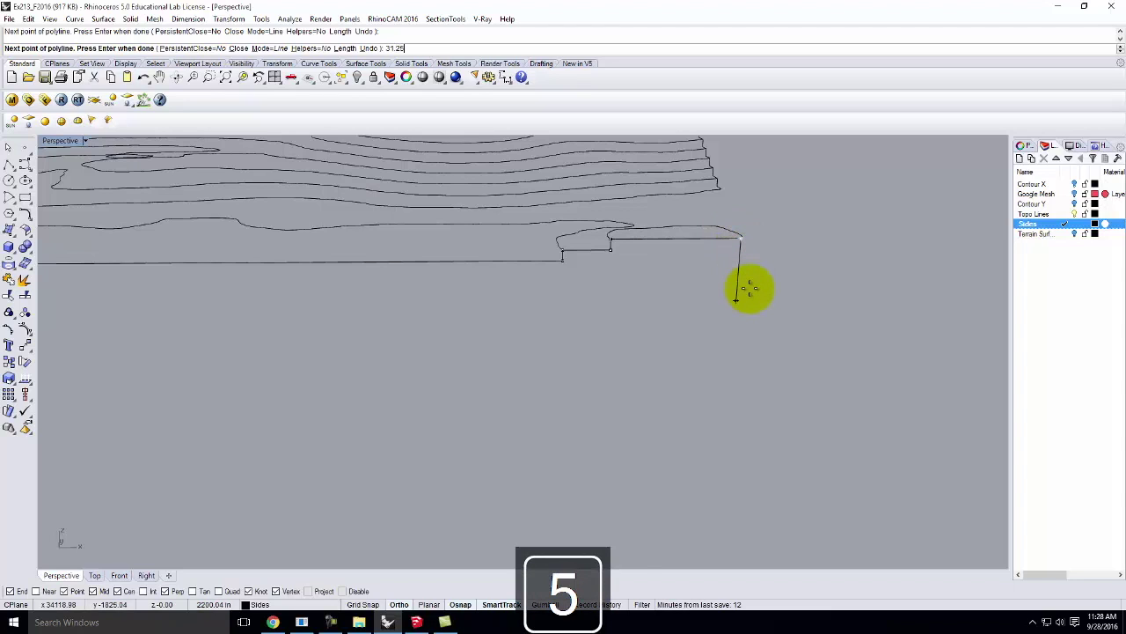
key("Return")
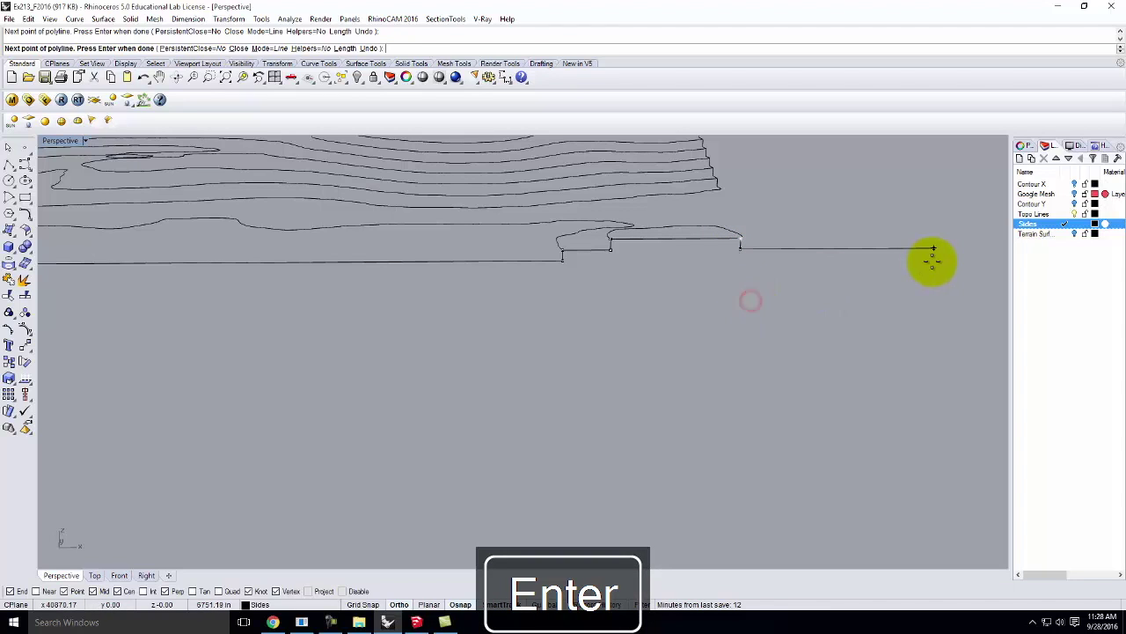
right_click_drag(913, 254, 862, 249)
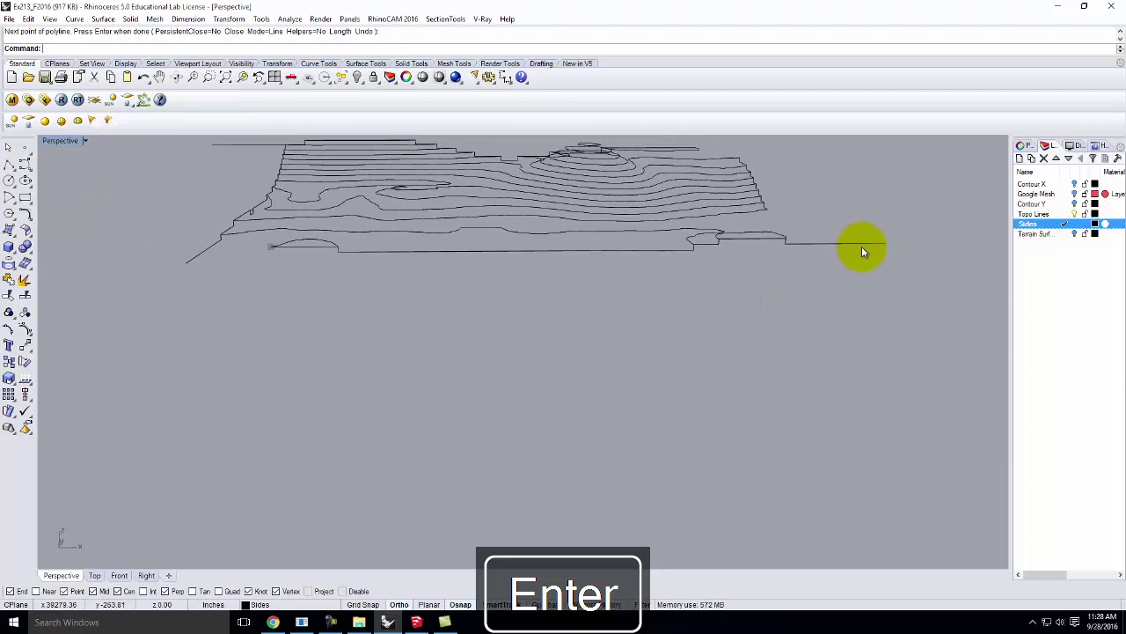
Temporarily show the terrain surface layer and compare the stepped side profiles with the surface's edges all around.
right_click_drag(501, 288, 630, 287)
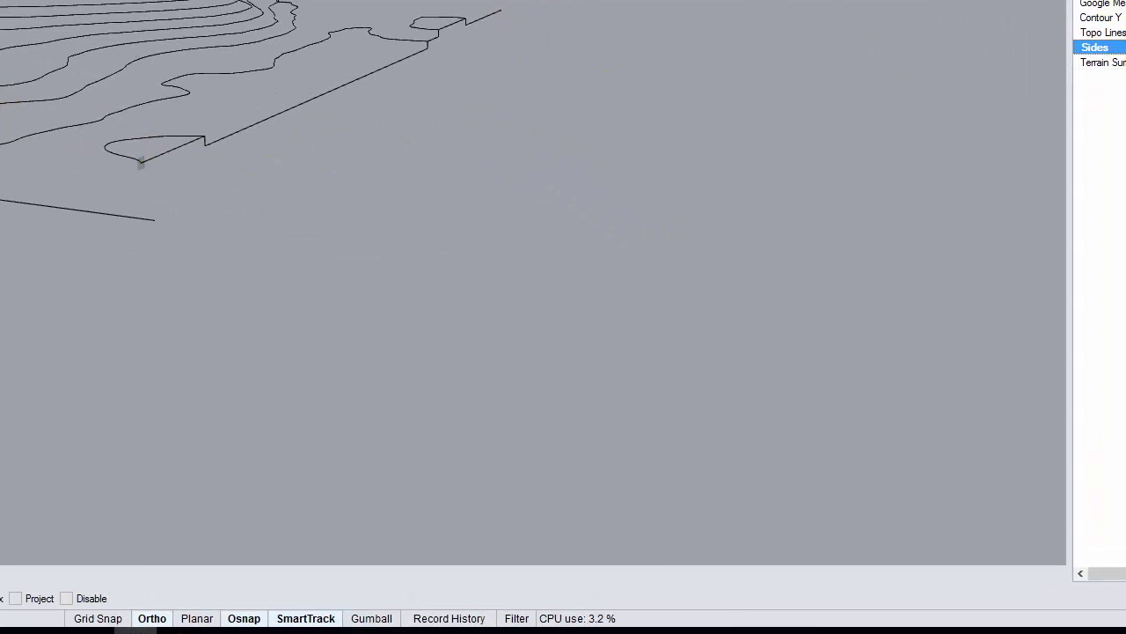
left_click(1099, 63)
right_click_drag(559, 170, 64, 160)
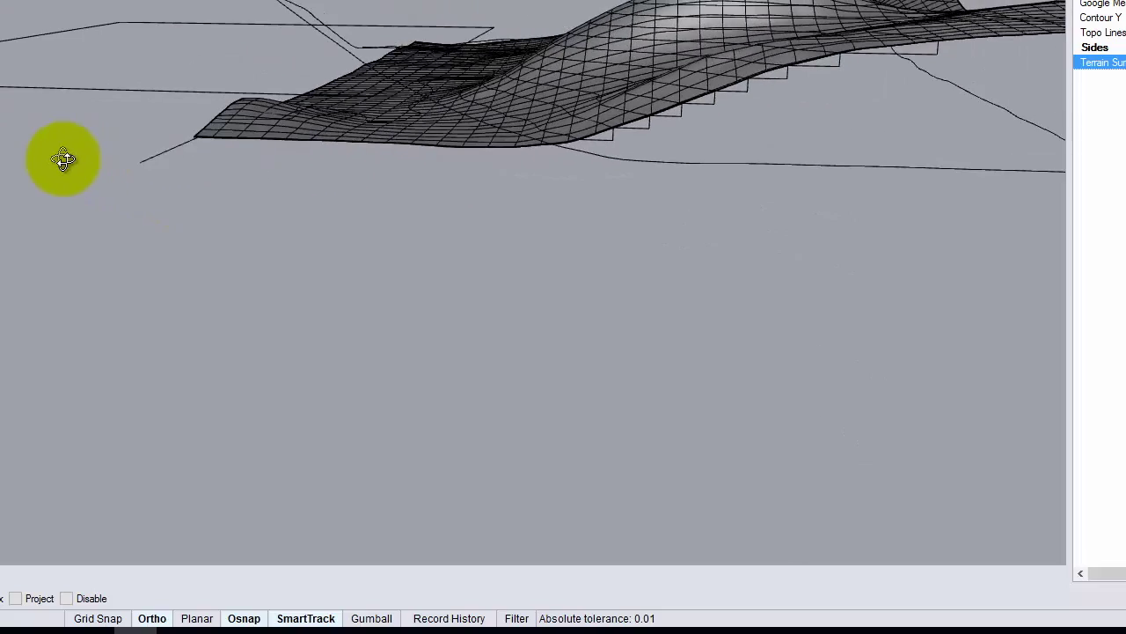
right_click_drag(449, 101, 727, 74)
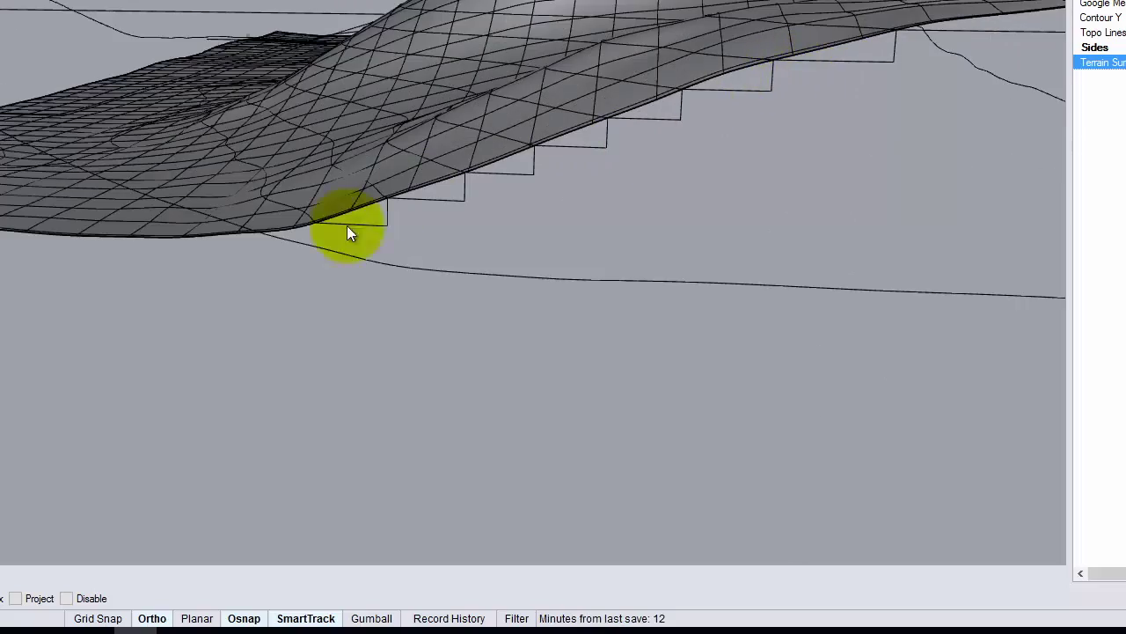
scroll(460, 319, "down", 5)
scroll(668, 304, "up", 5)
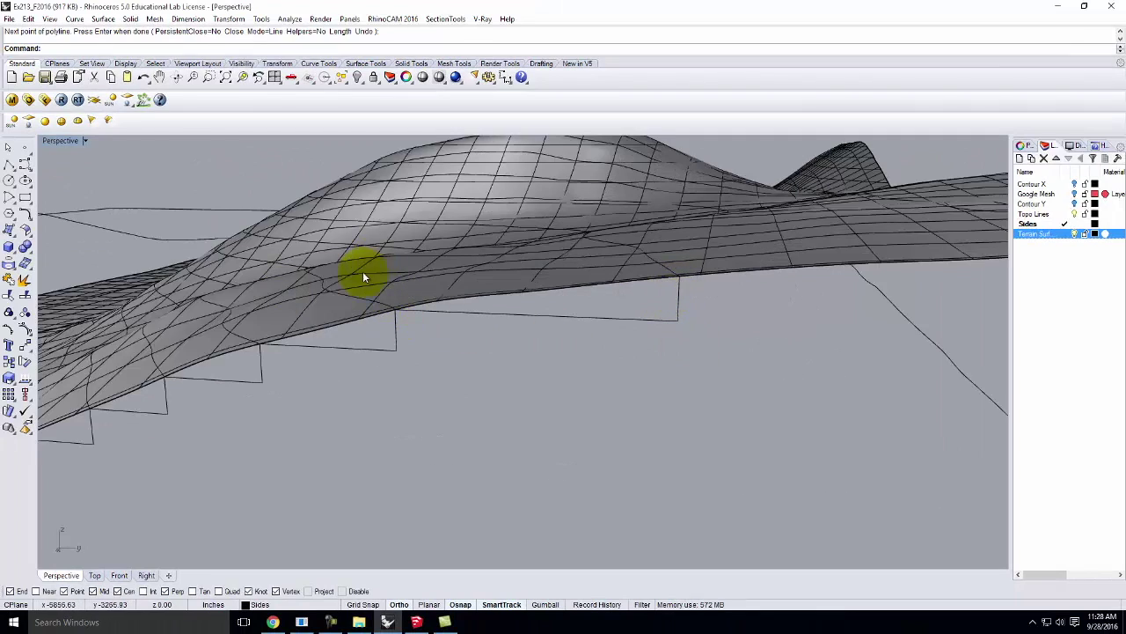
scroll(520, 297, "down", 5)
right_click_drag(520, 296, 268, 279)
scroll(297, 284, "up", 4)
left_click(282, 262)
right_click_drag(717, 296, 380, 318)
scroll(578, 334, "down", 6)
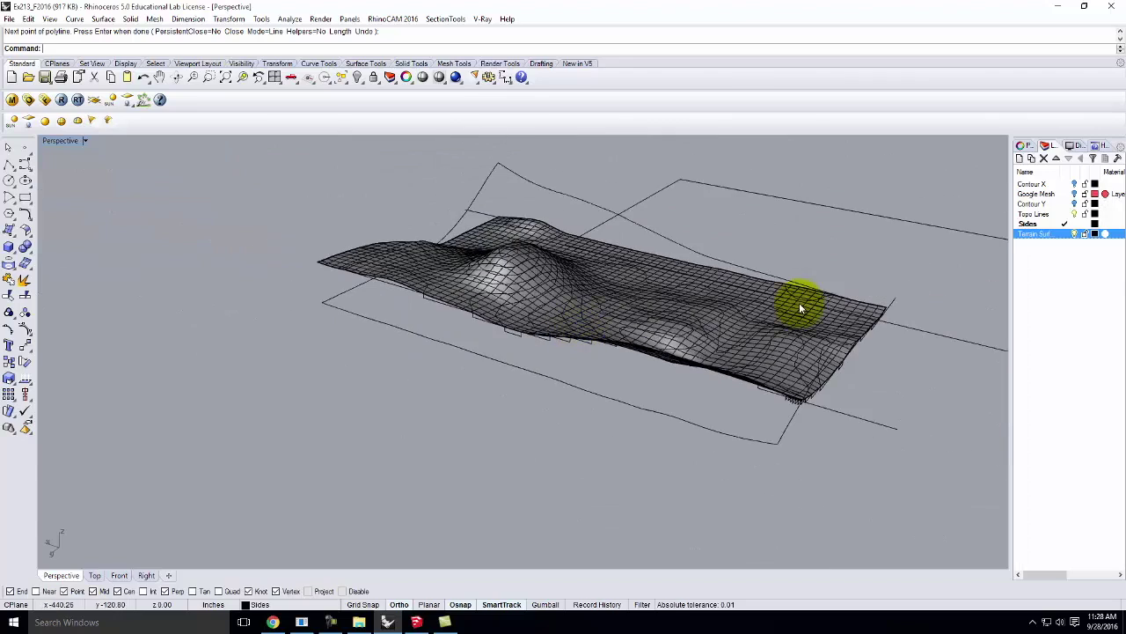
left_click(1075, 235)
Select the stepped side profiles to review them around the terrain contours.
right_click_drag(452, 302, 536, 282)
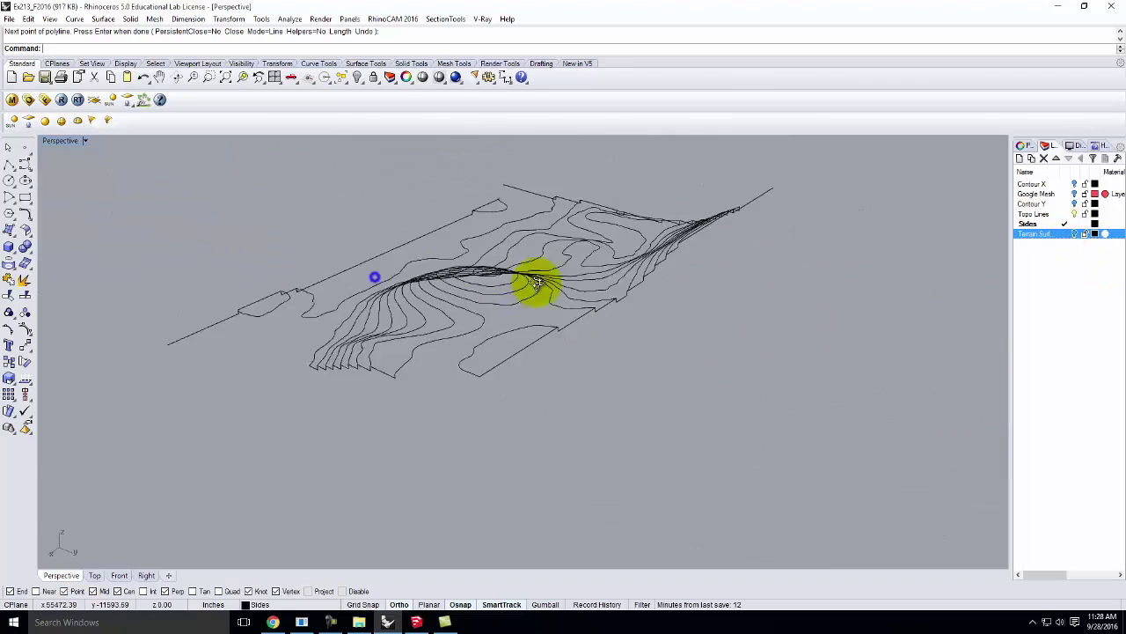
right_click_drag(642, 121, 320, 331)
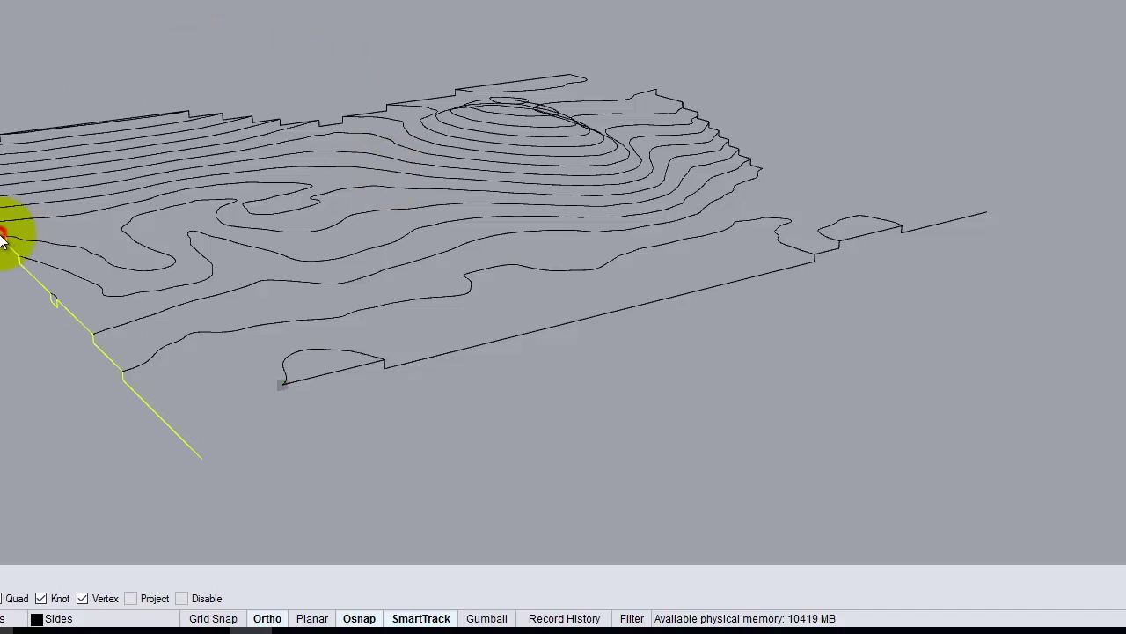
left_click(539, 69)
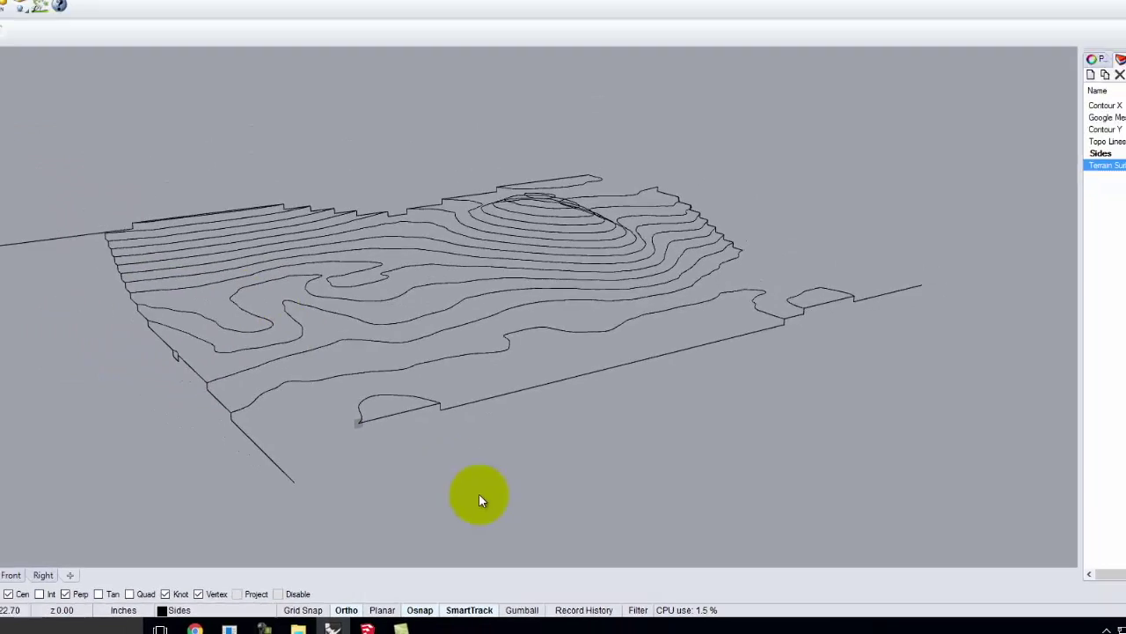
Examine the open near corner between the two side profiles, temporarily showing the terrain surface for comparison.
scroll(361, 428, "up", 6)
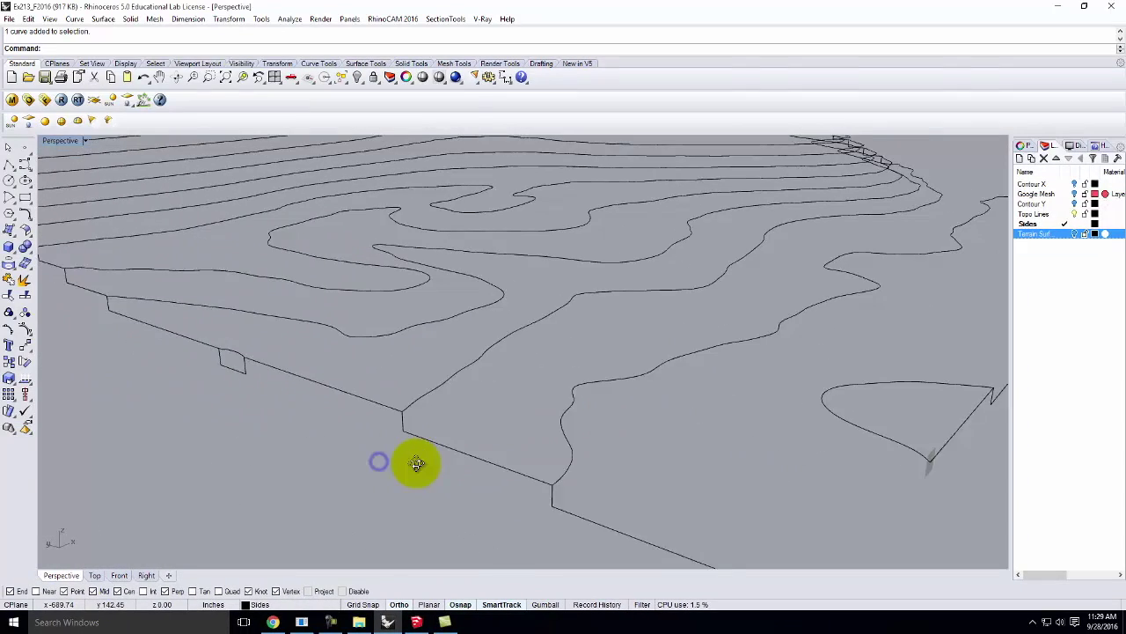
scroll(533, 460, "down", 5)
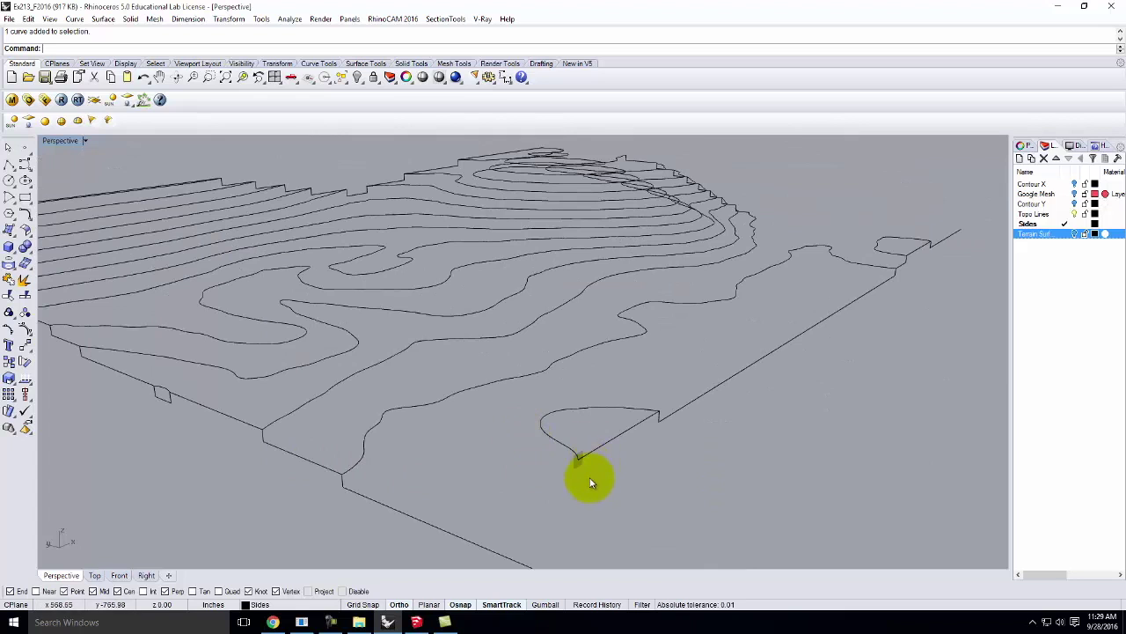
scroll(459, 438, "down", 3)
right_click_drag(776, 381, 744, 369)
scroll(528, 438, "up", 2)
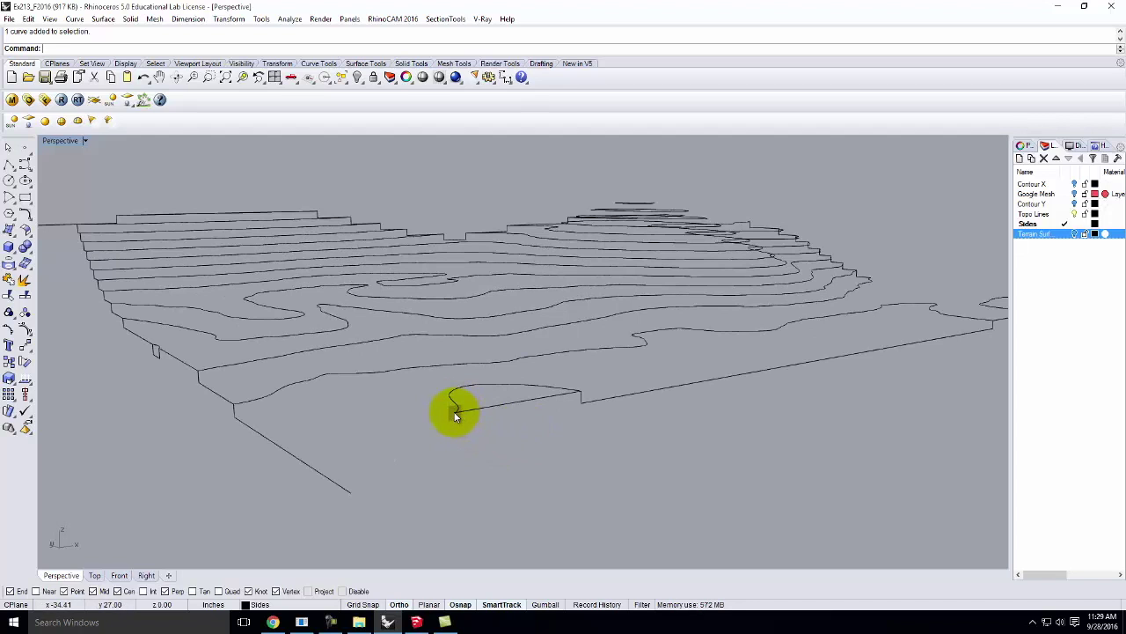
right_click_drag(446, 414, 492, 422)
left_click(1074, 234)
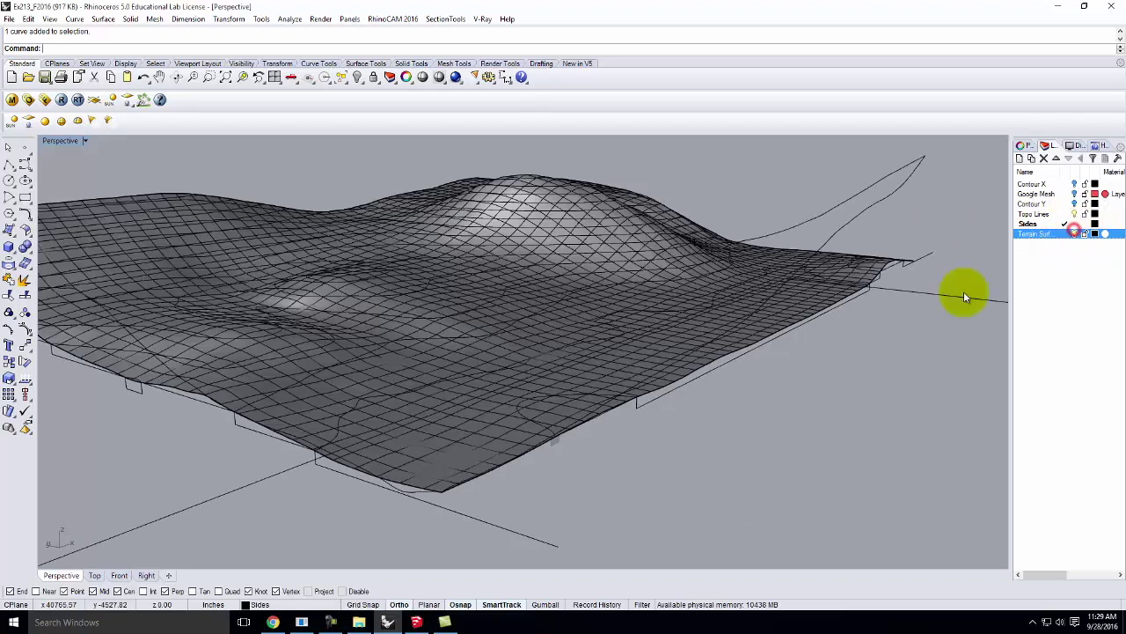
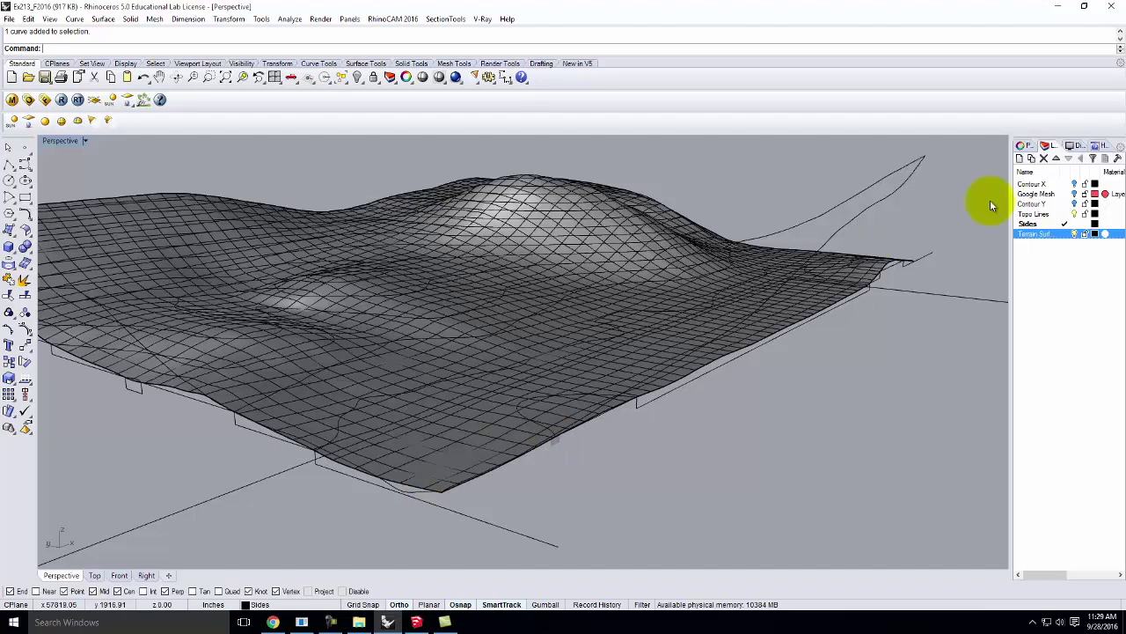
left_click(1074, 233)
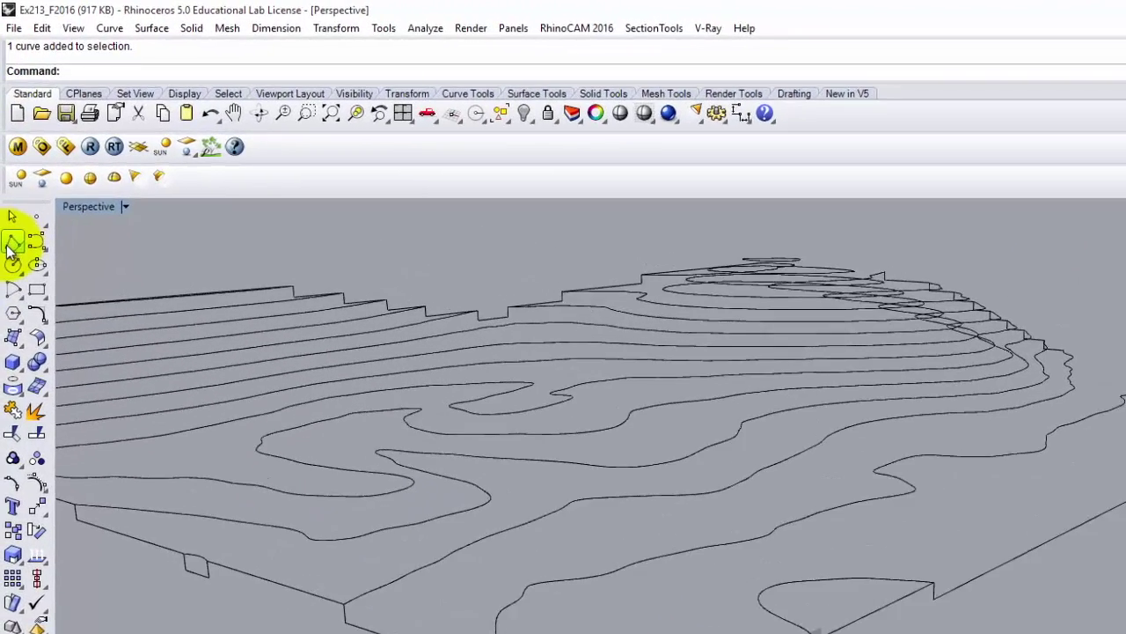
Draw a polyline from the small front contour's near end, 31.25' down, and horizontally across to the adjacent side profile.
left_click(8, 164)
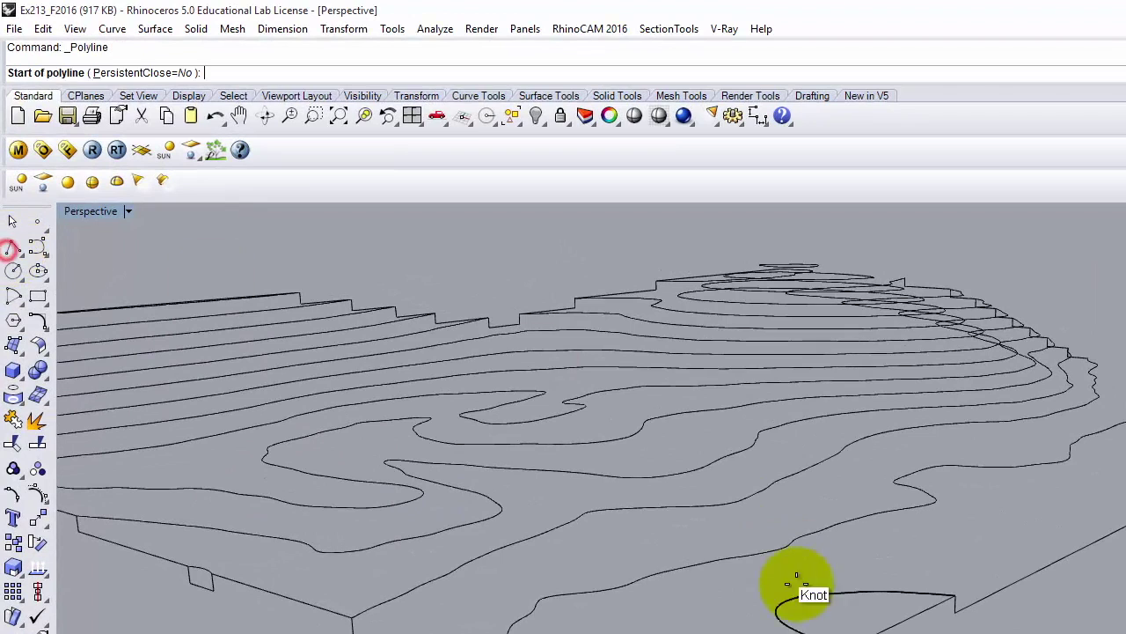
left_click(836, 630)
type("3")
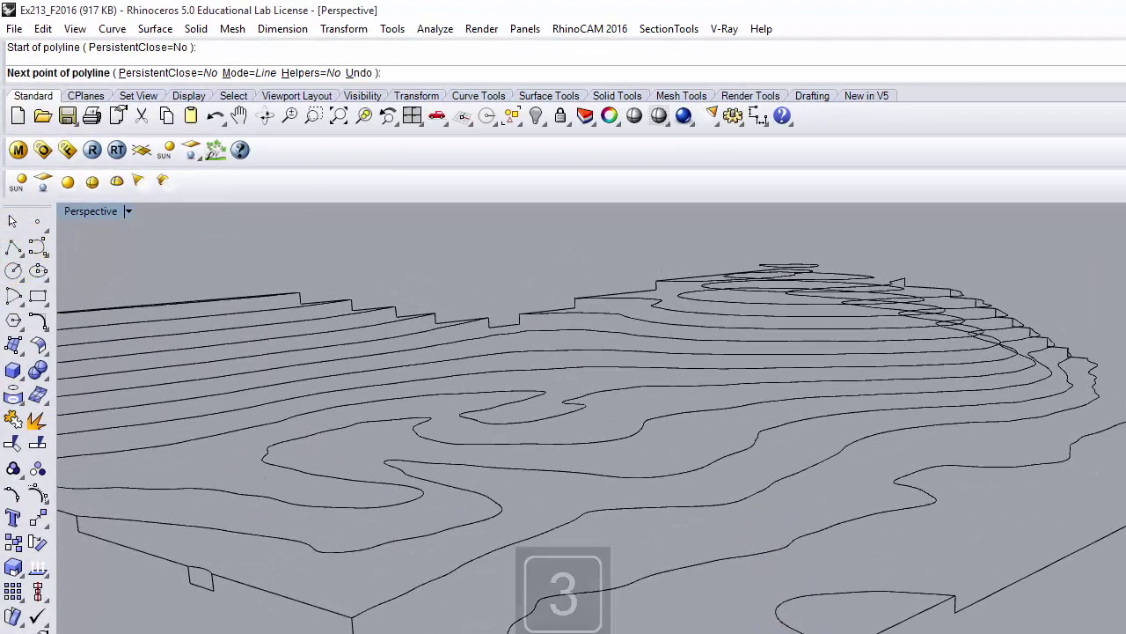
type("1.25'")
key("Return")
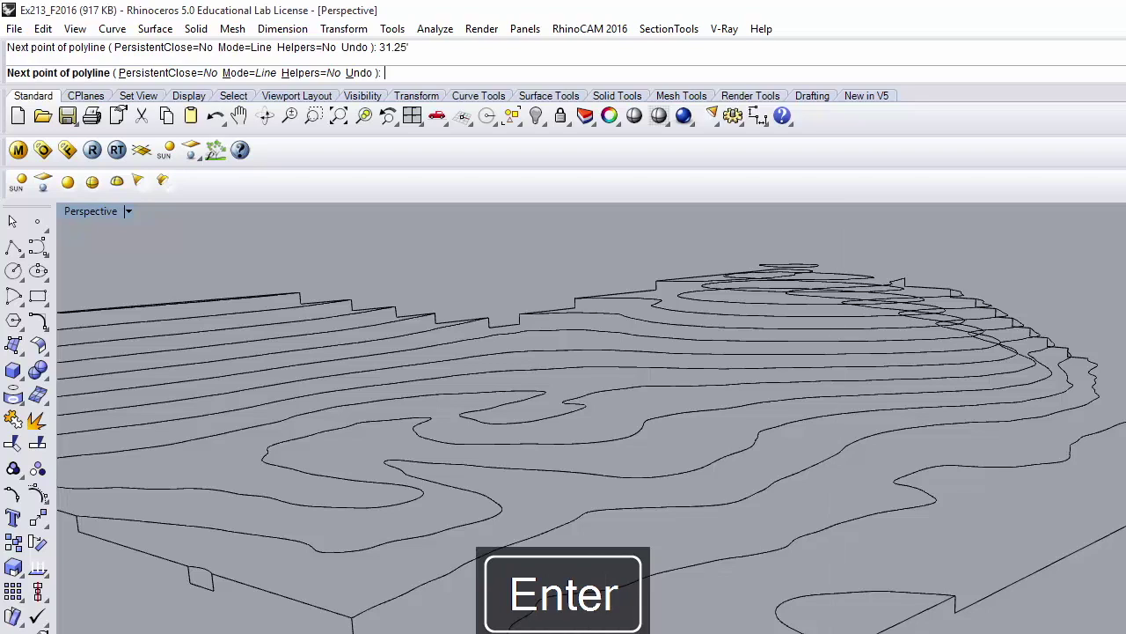
left_click(836, 630)
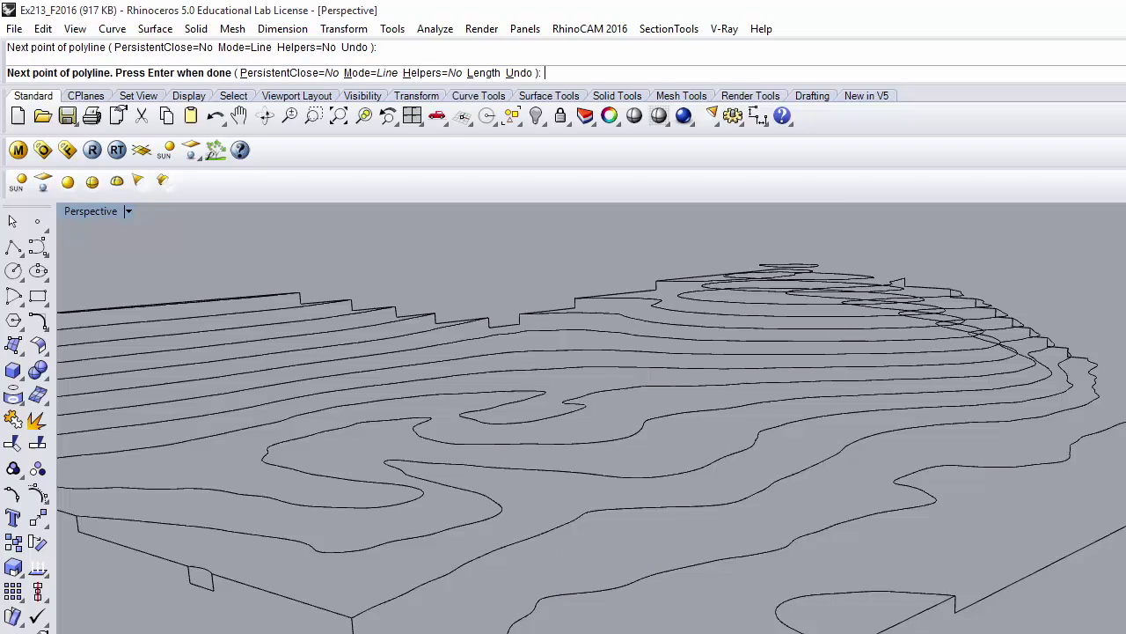
left_click(836, 630)
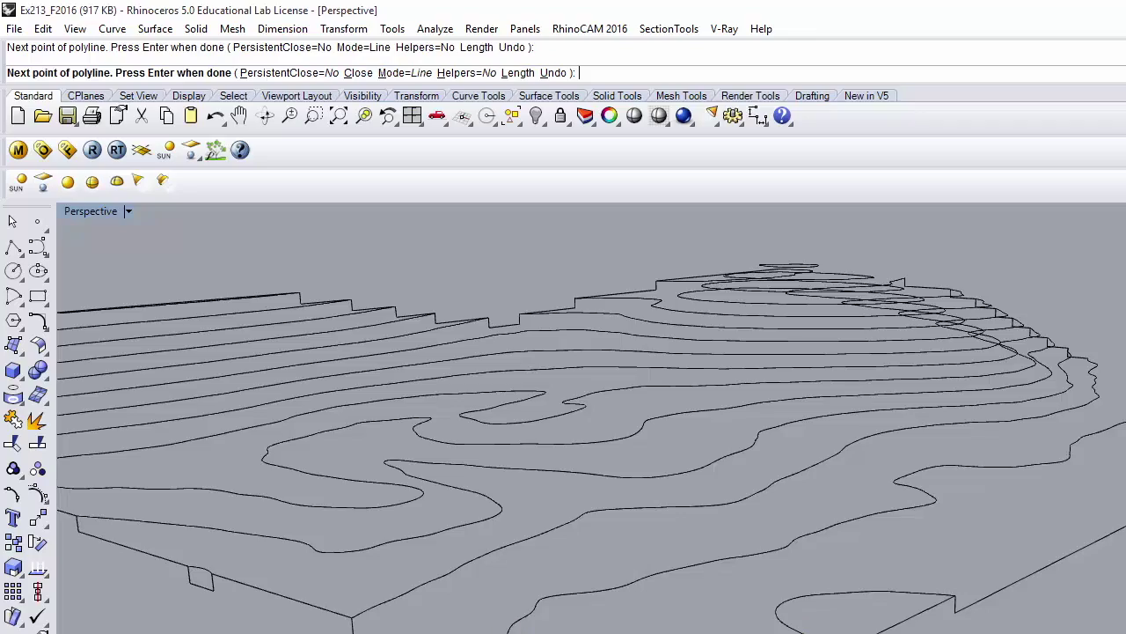
key("Return")
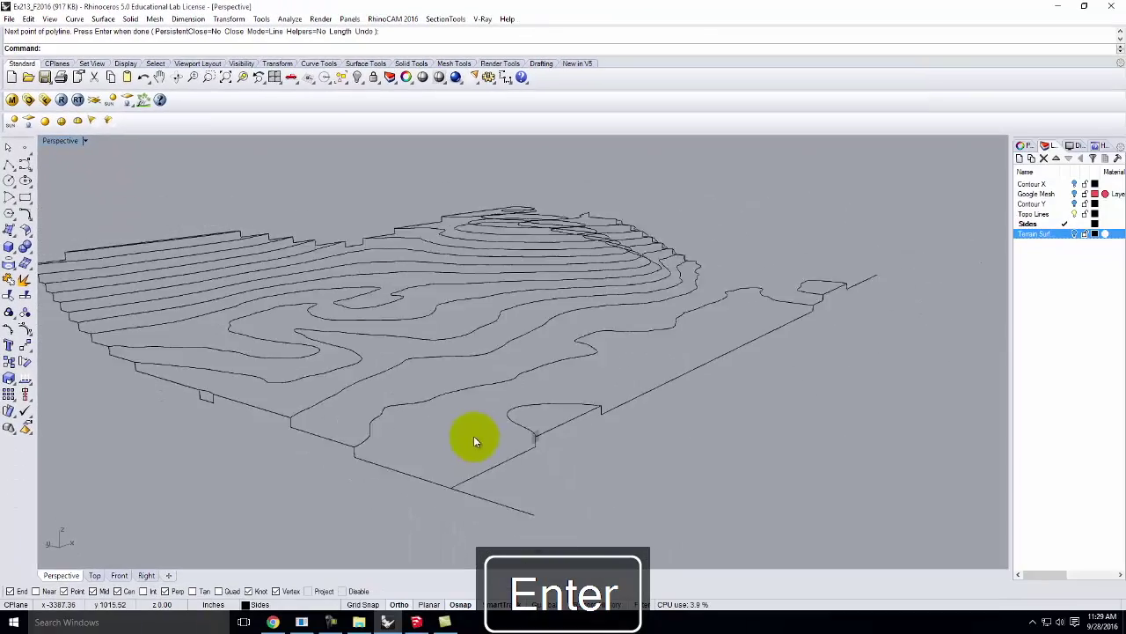
Trim the adjacent side profile's overhang beyond the newly drawn polyline at the near corner.
right_click_drag(465, 440, 508, 498)
left_click(575, 484)
key("Return")
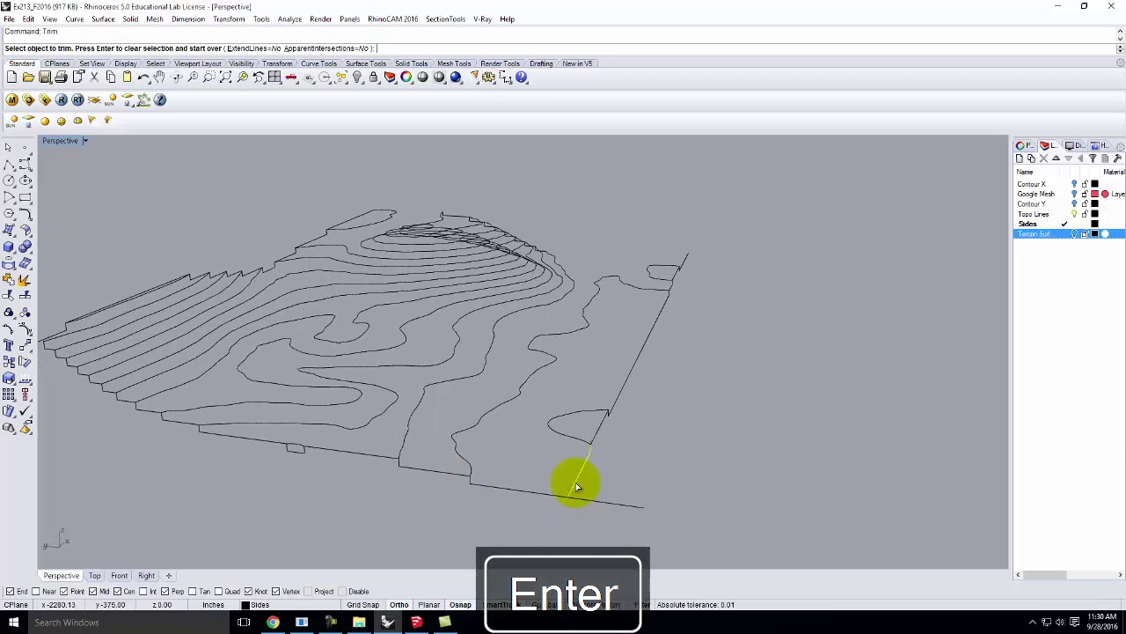
left_click(585, 502)
key("Escape")
Set the perspective view's construction plane to World Top.
right_click_drag(643, 480, 510, 455)
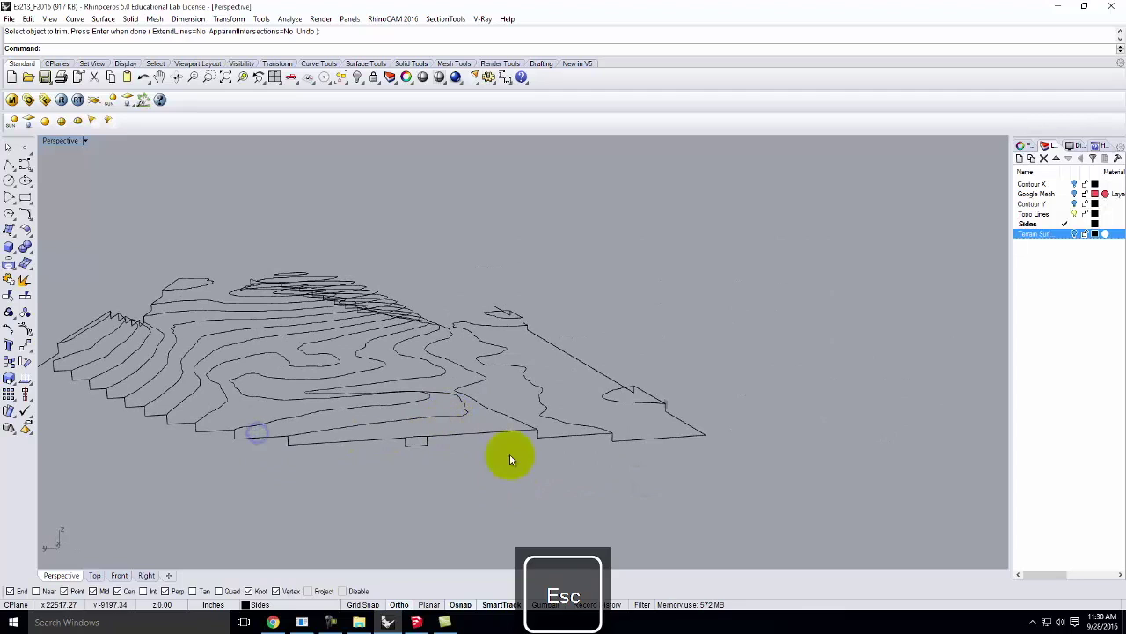
right_click_drag(699, 434, 579, 409)
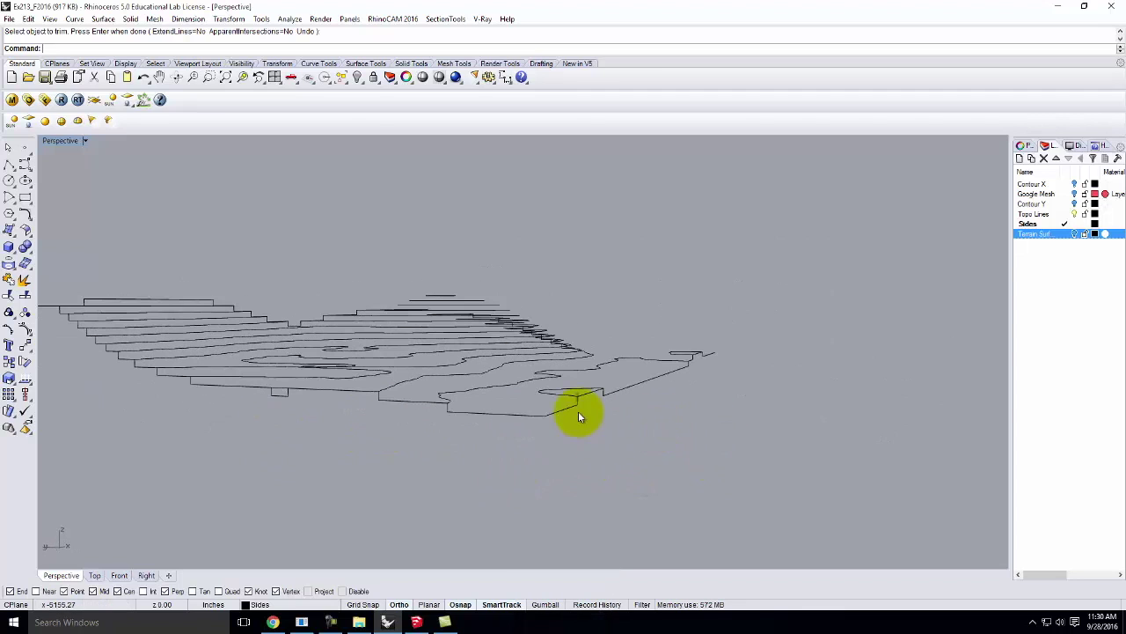
right_click_drag(647, 396, 751, 420)
right_click_drag(614, 410, 534, 379)
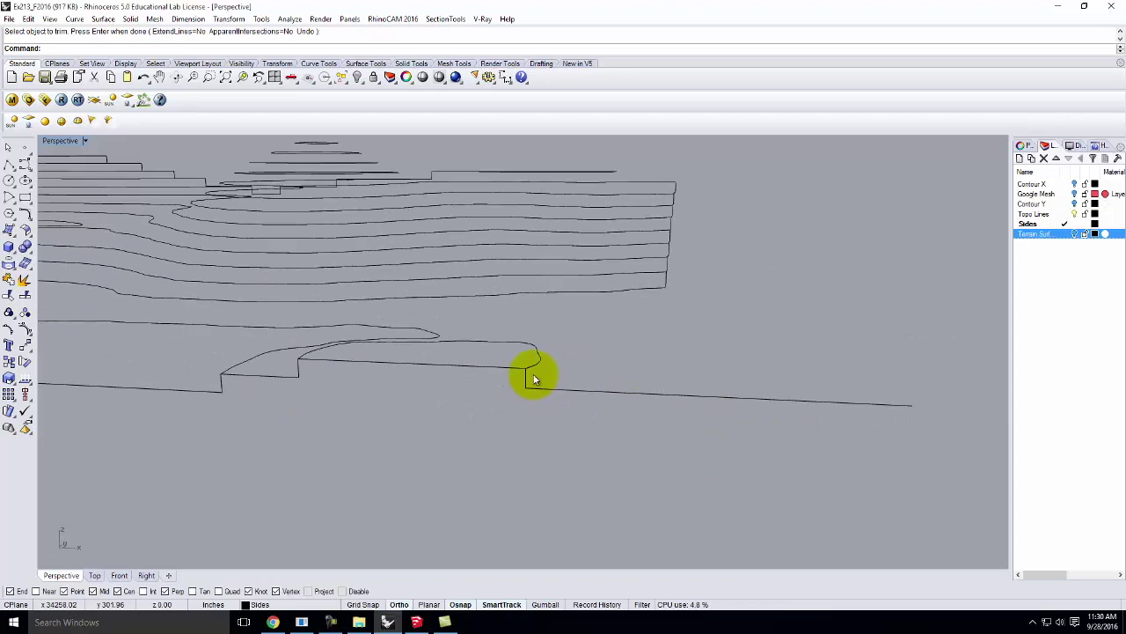
right_click_drag(740, 410, 710, 428)
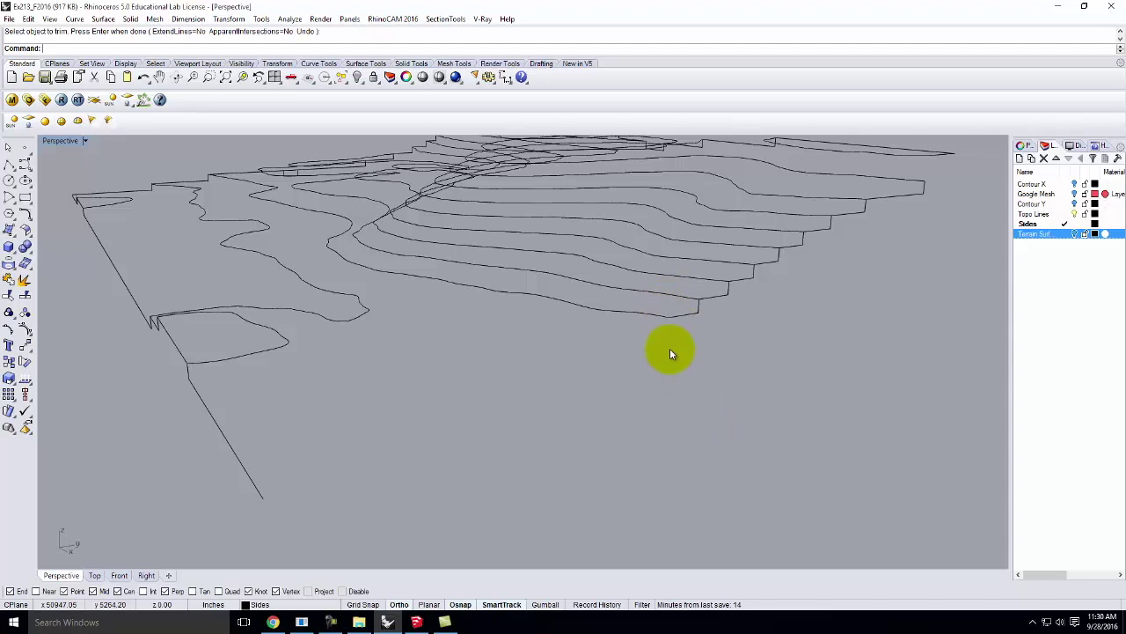
left_click(85, 141)
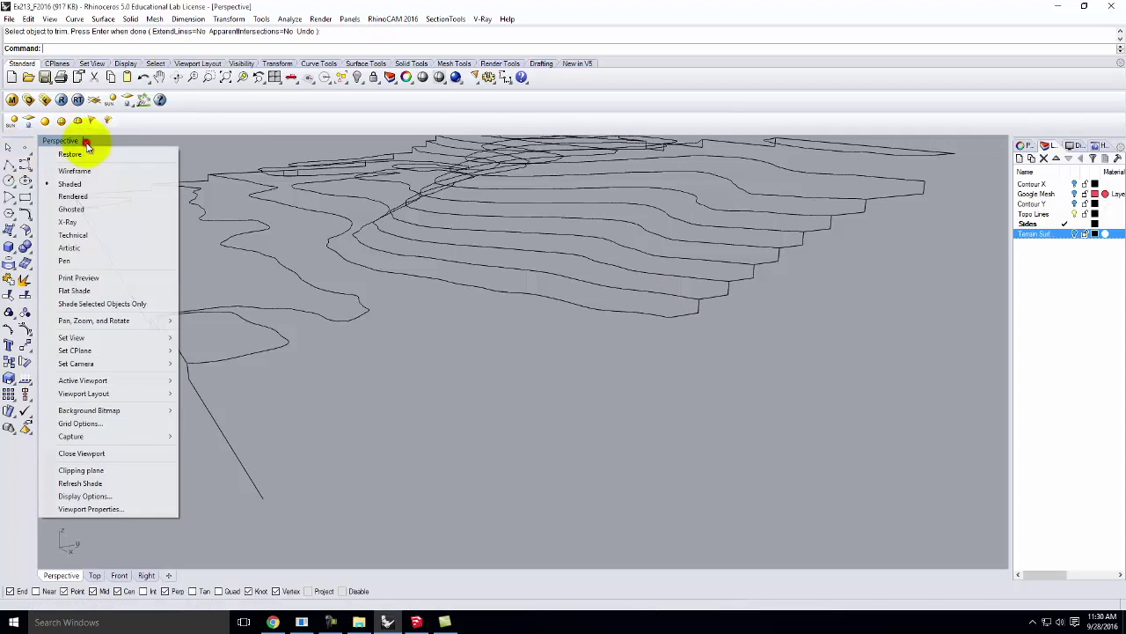
mouse_move(152, 351)
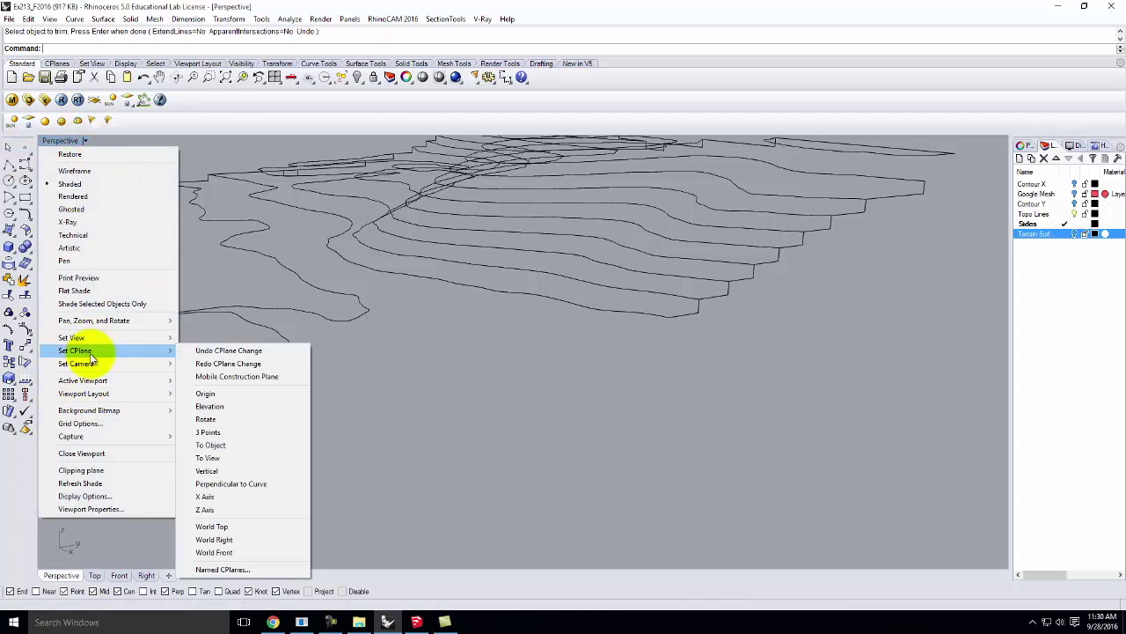
left_click(234, 526)
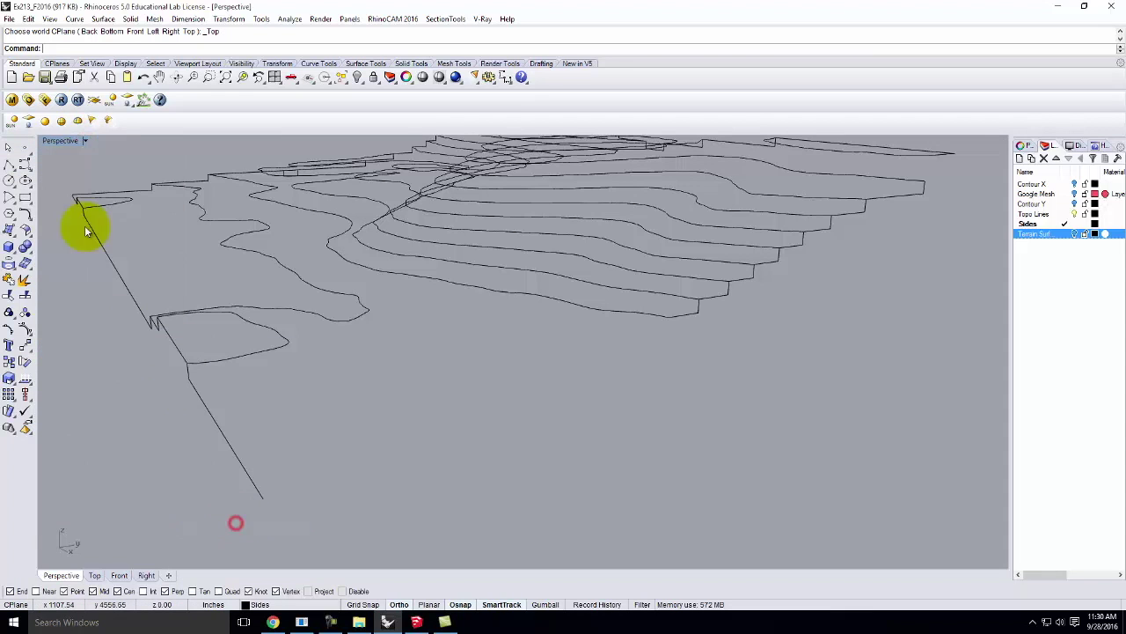
Define a 3-point construction plane with its origin at the stepped profile's lowest end and X axis along that step, accepting the default orientation.
left_click(84, 141)
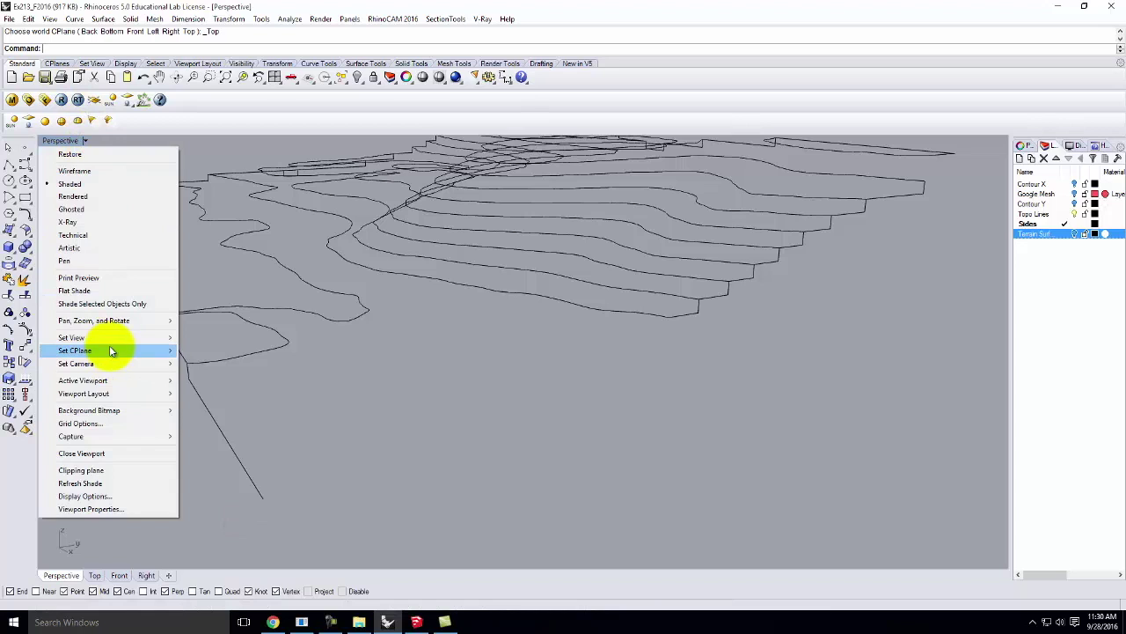
mouse_move(111, 351)
left_click(238, 429)
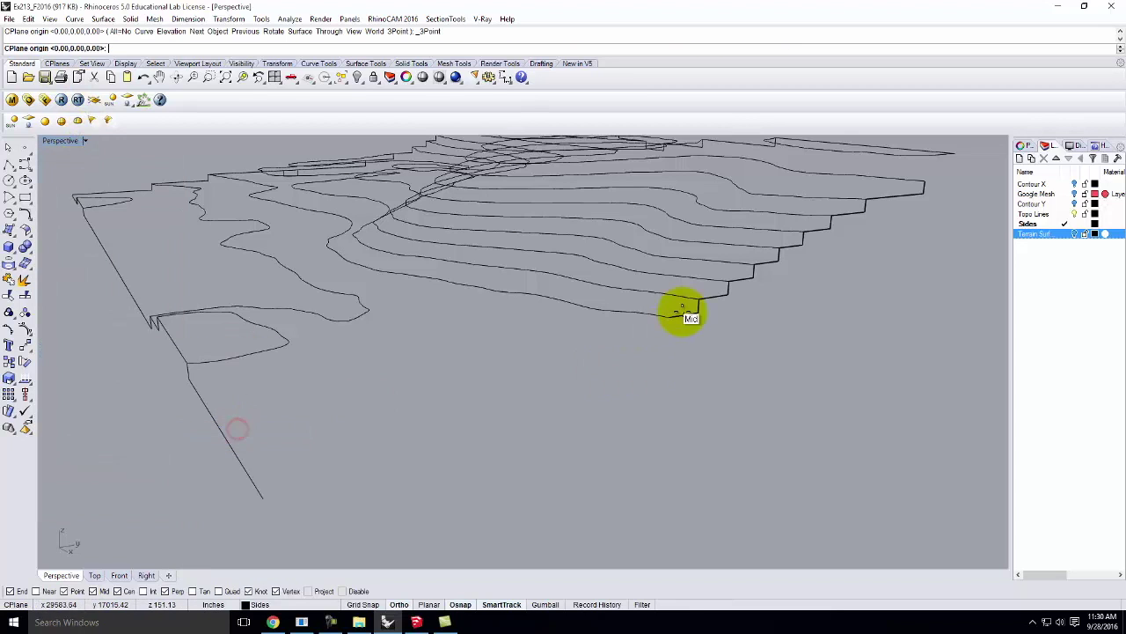
left_click(671, 314)
left_click(700, 313)
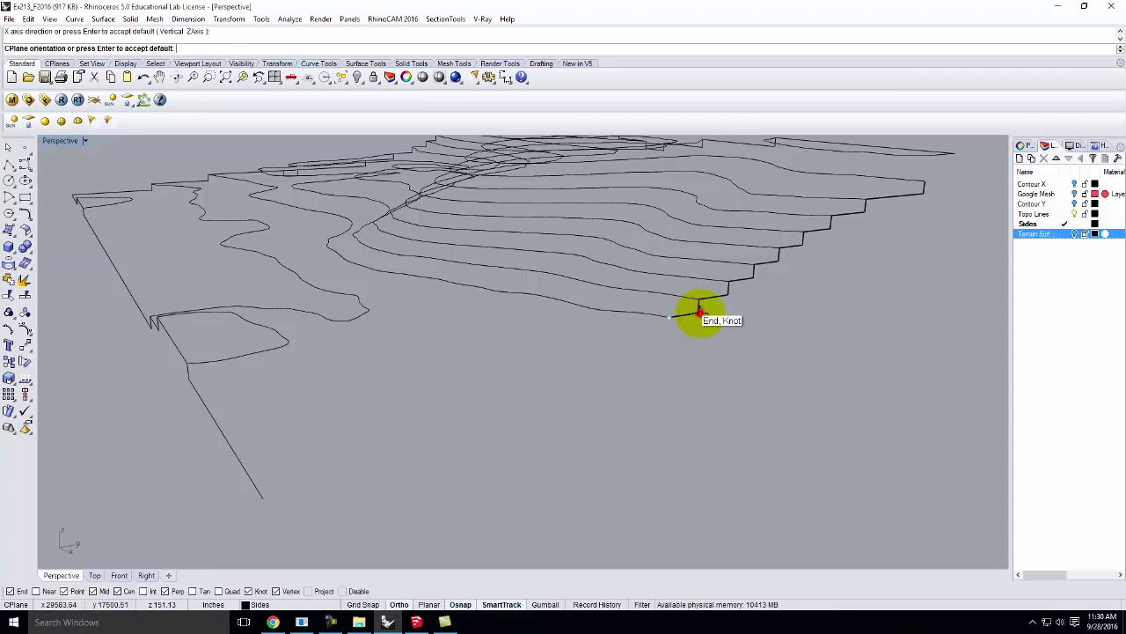
scroll(587, 506, "down", 5)
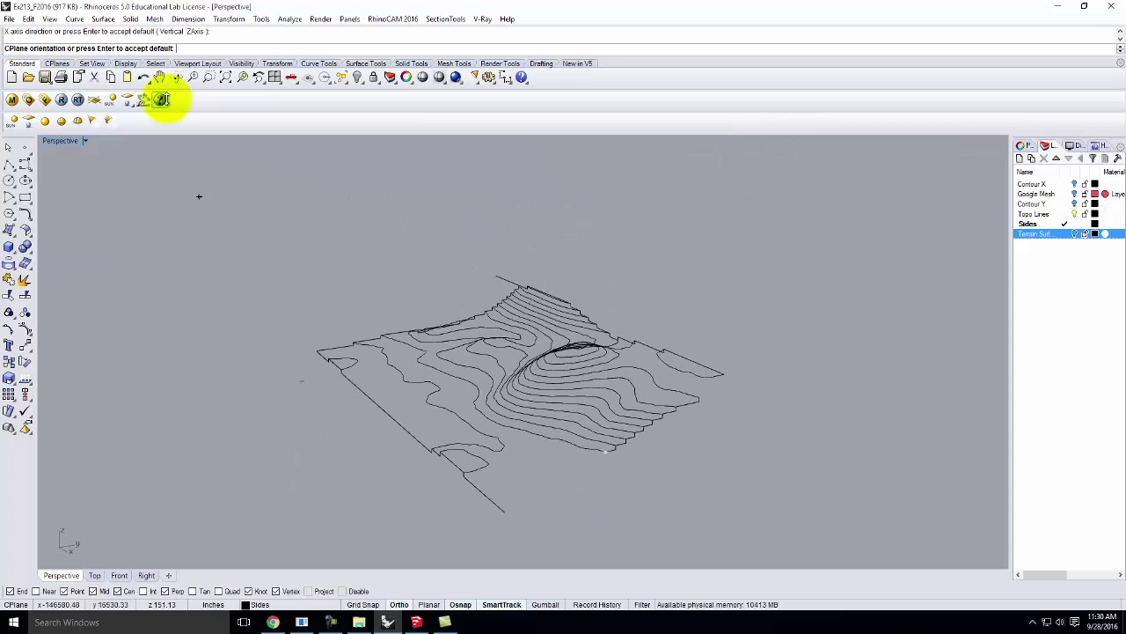
double_click(61, 142)
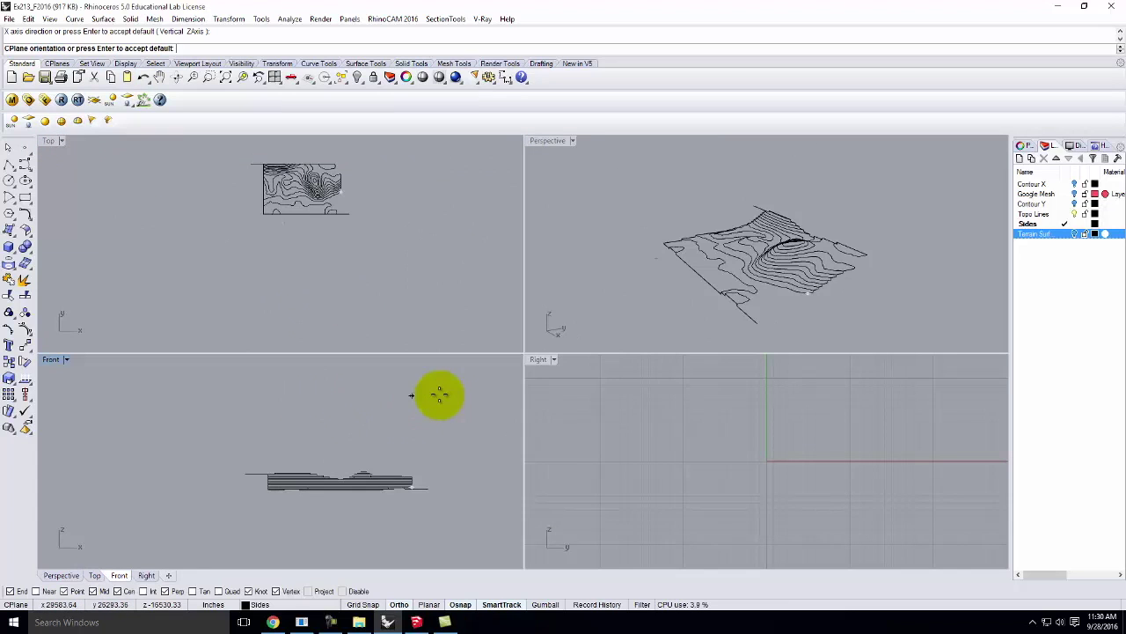
key("Return")
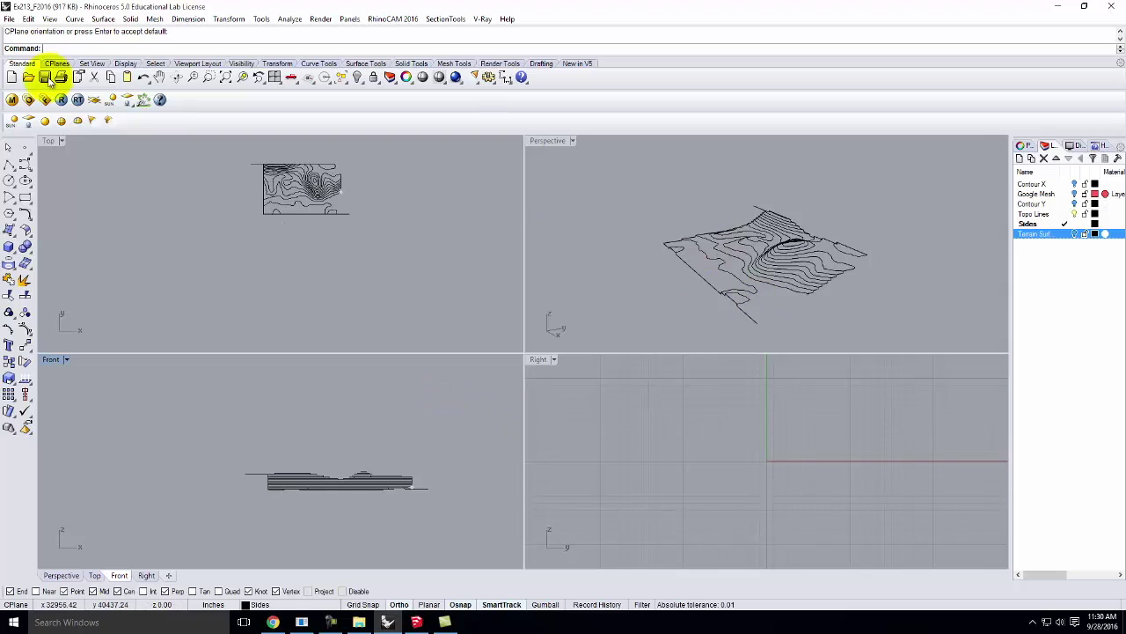
Draw a polyline from the stepped profile's lowest end, 31.25' down and then horizontally across to the front side profile.
left_click(10, 165)
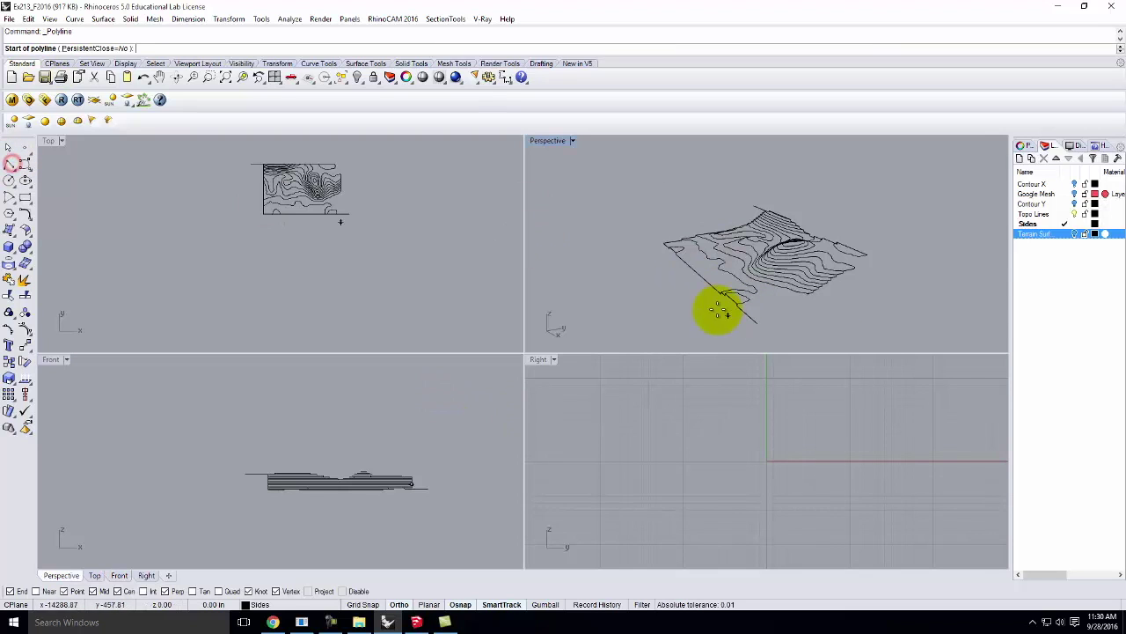
double_click(548, 141)
scroll(613, 461, "up", 5)
left_click(579, 423)
type("31")
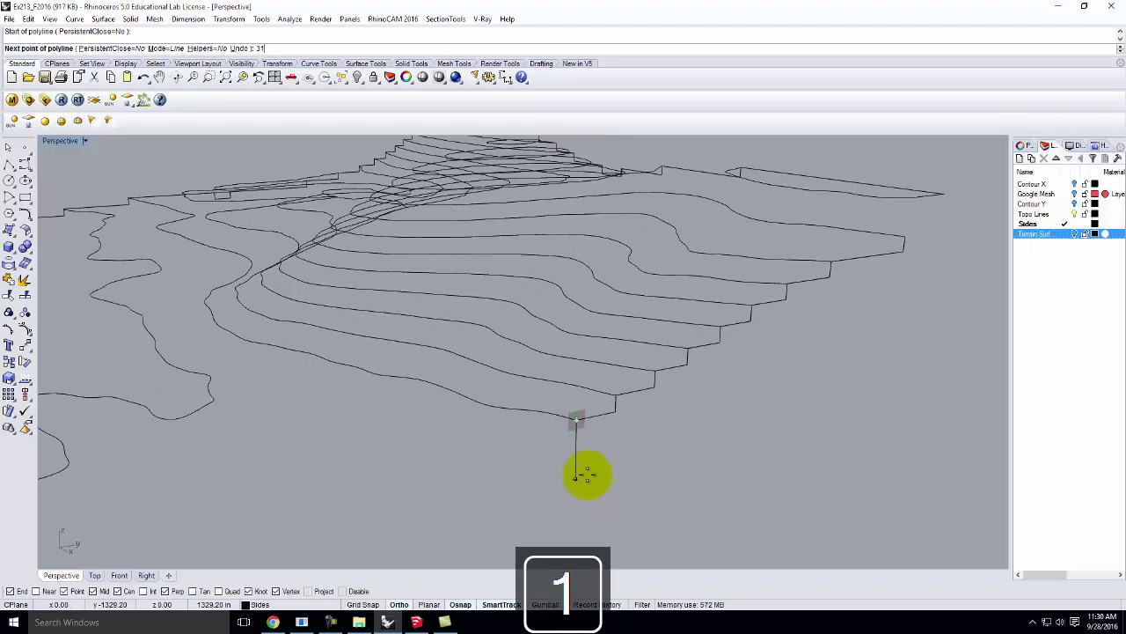
type(".25")
key("Return")
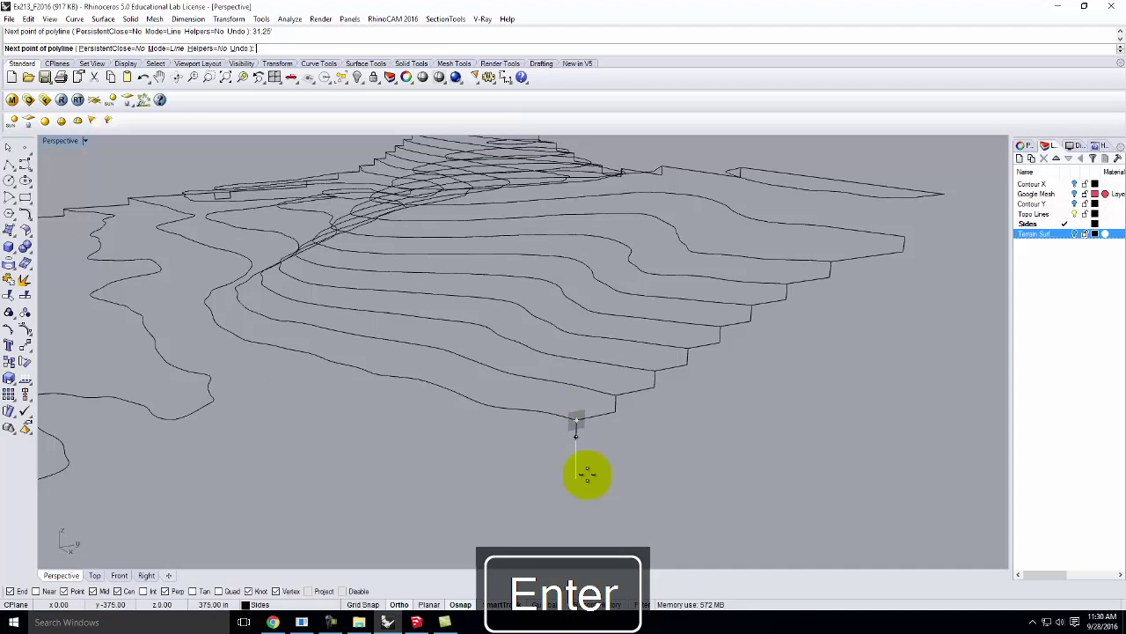
left_click(583, 475)
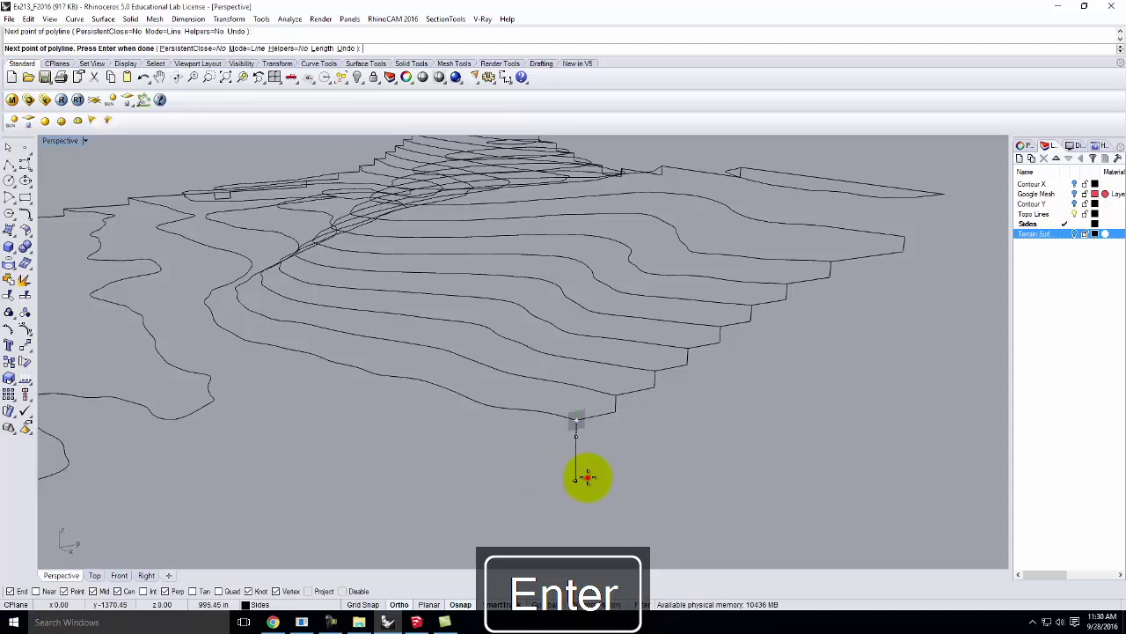
scroll(699, 410, "down", 4)
scroll(424, 480, "up", 5)
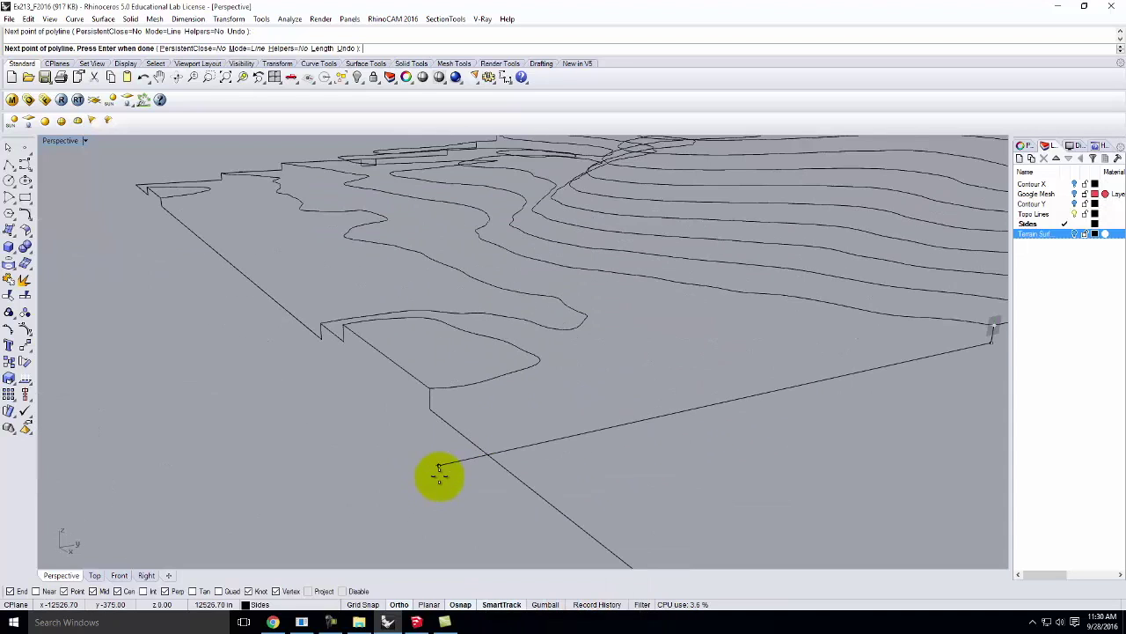
left_click(490, 449)
key("Return")
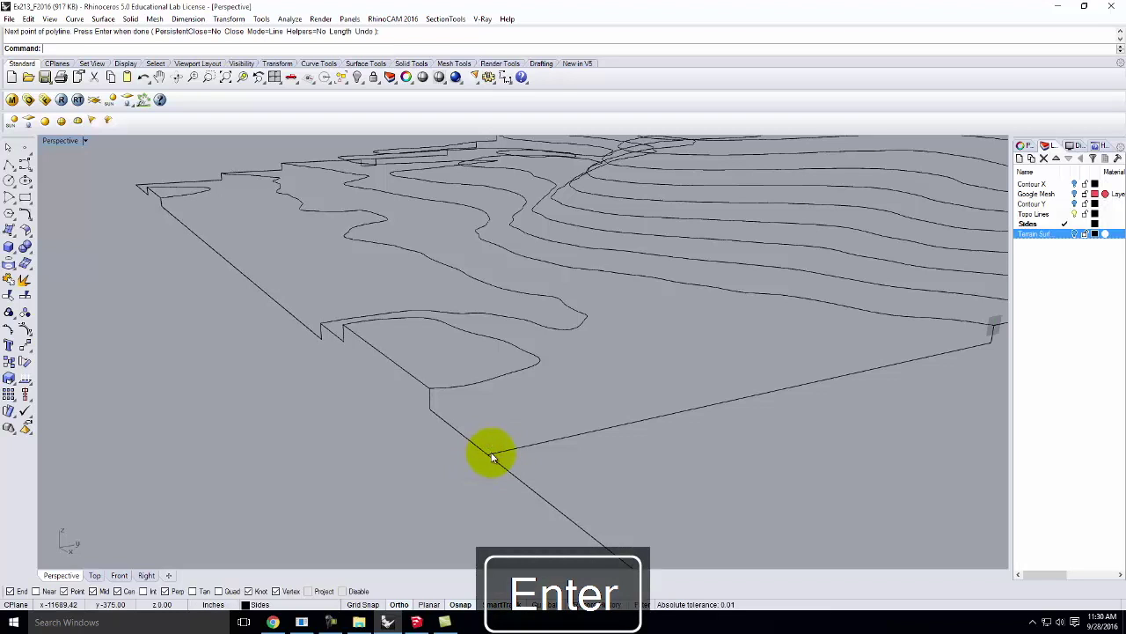
Trim the front side profile's overhang beyond the new polyline at the open corner.
right_click_drag(433, 396, 614, 479)
left_click(609, 469)
type("Trim")
key("Return")
left_click(640, 478)
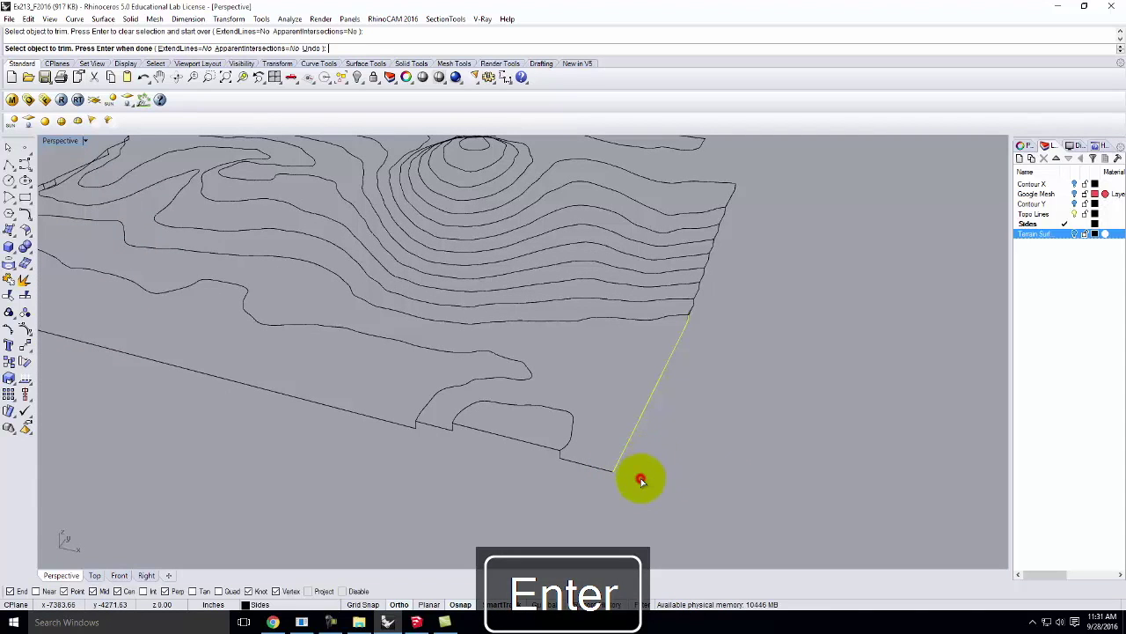
key("Escape")
Draw a straight horizontal polyline from the end of the last step before the profile's gap, extending past the separate contour.
right_click_drag(779, 466, 829, 408)
scroll(611, 410, "down", 4)
right_click_drag(614, 406, 638, 426)
scroll(482, 396, "up", 5)
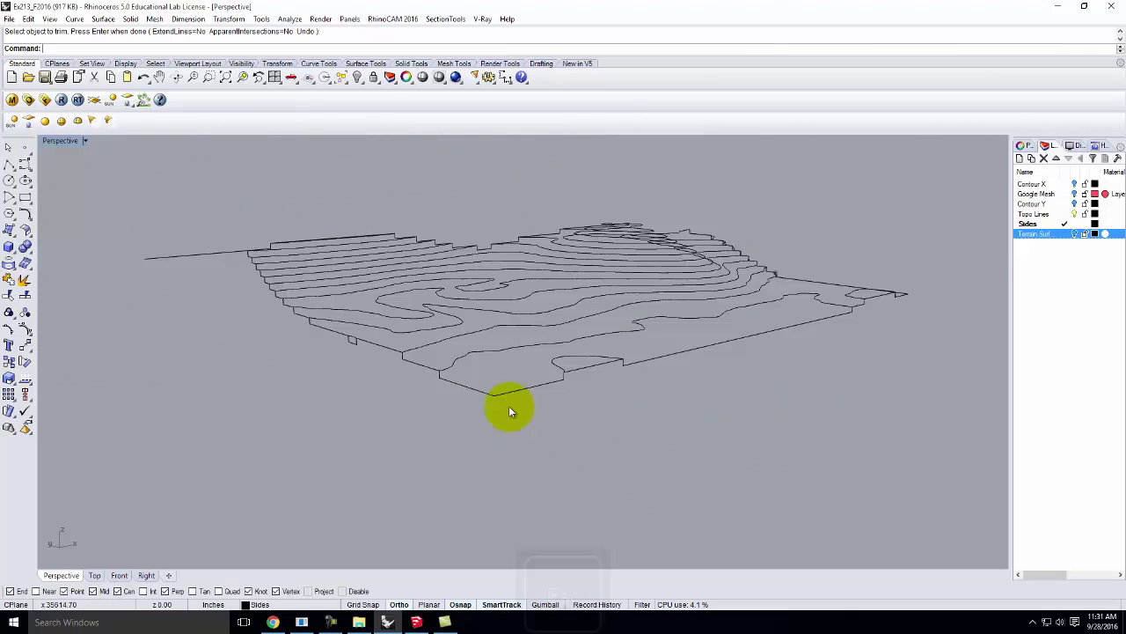
right_click_drag(505, 395, 522, 355)
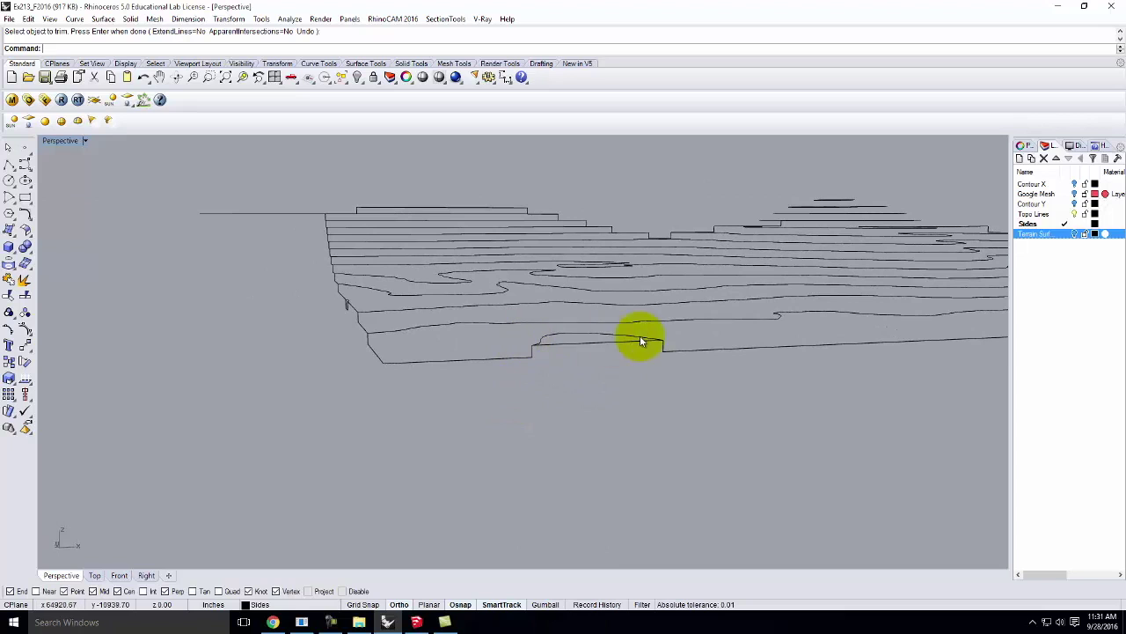
right_click_drag(740, 348, 501, 360)
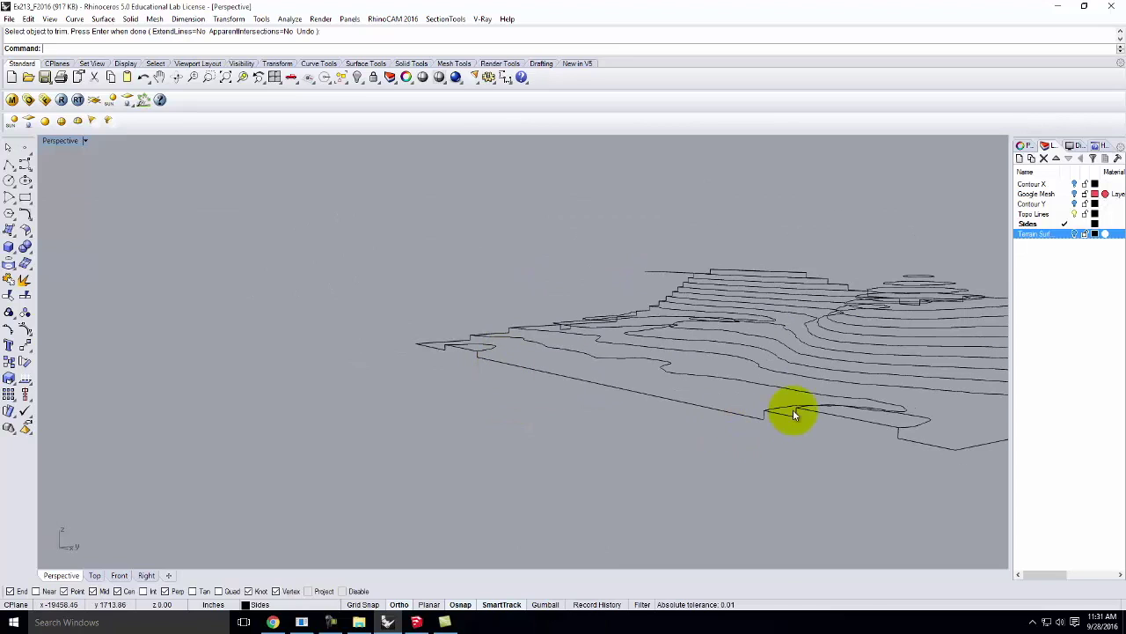
right_click_drag(962, 448, 477, 490)
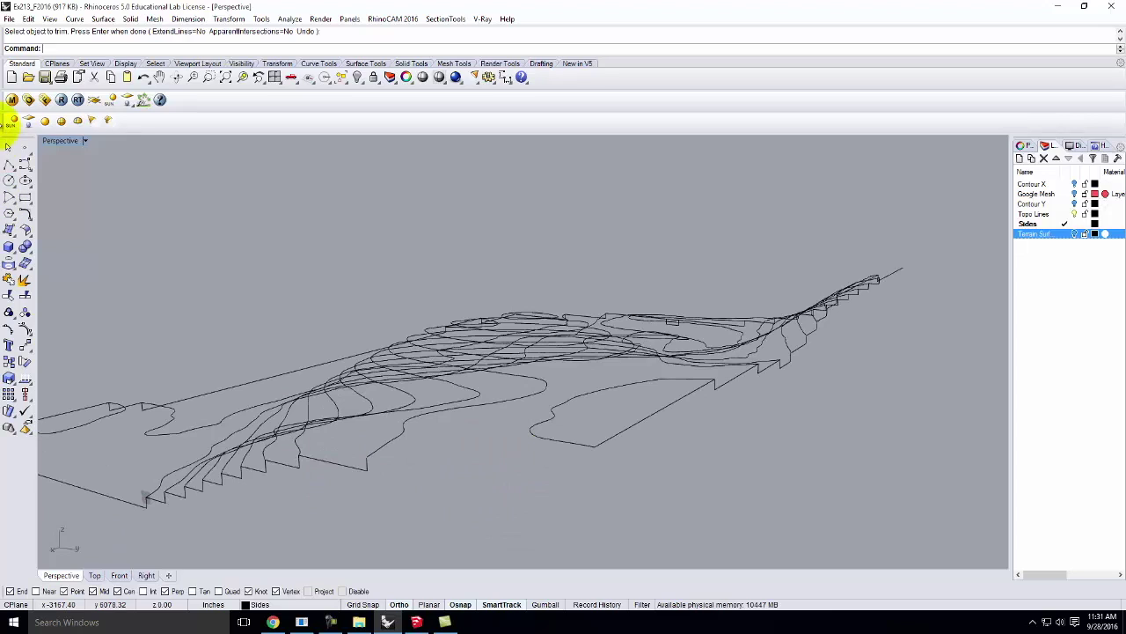
left_click(9, 167)
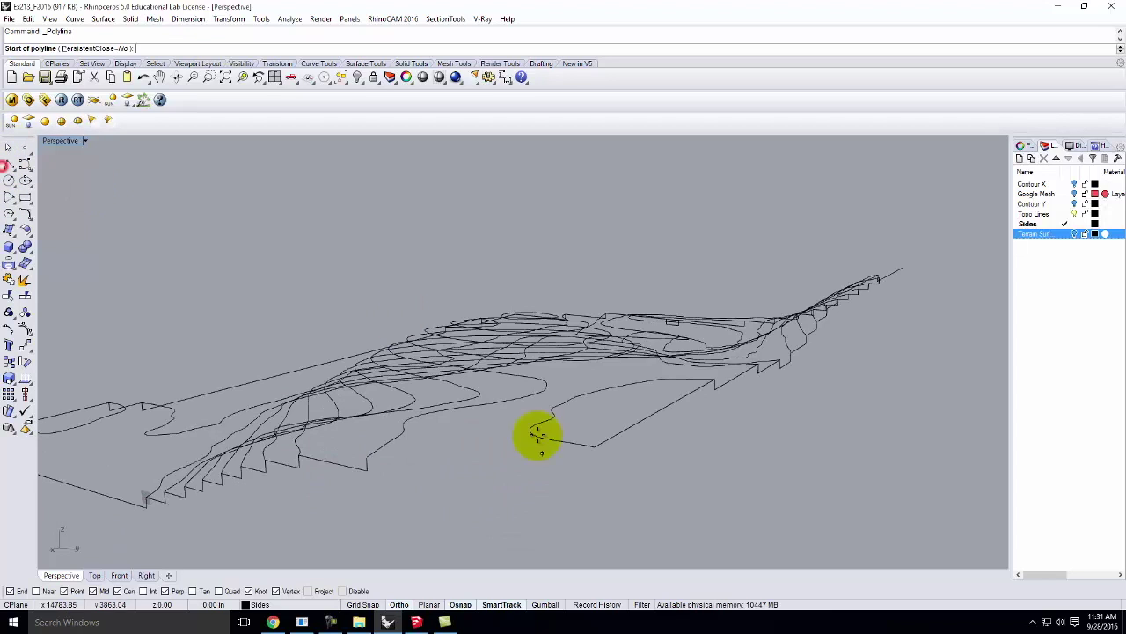
left_click(367, 454)
scroll(362, 369, "down", 5)
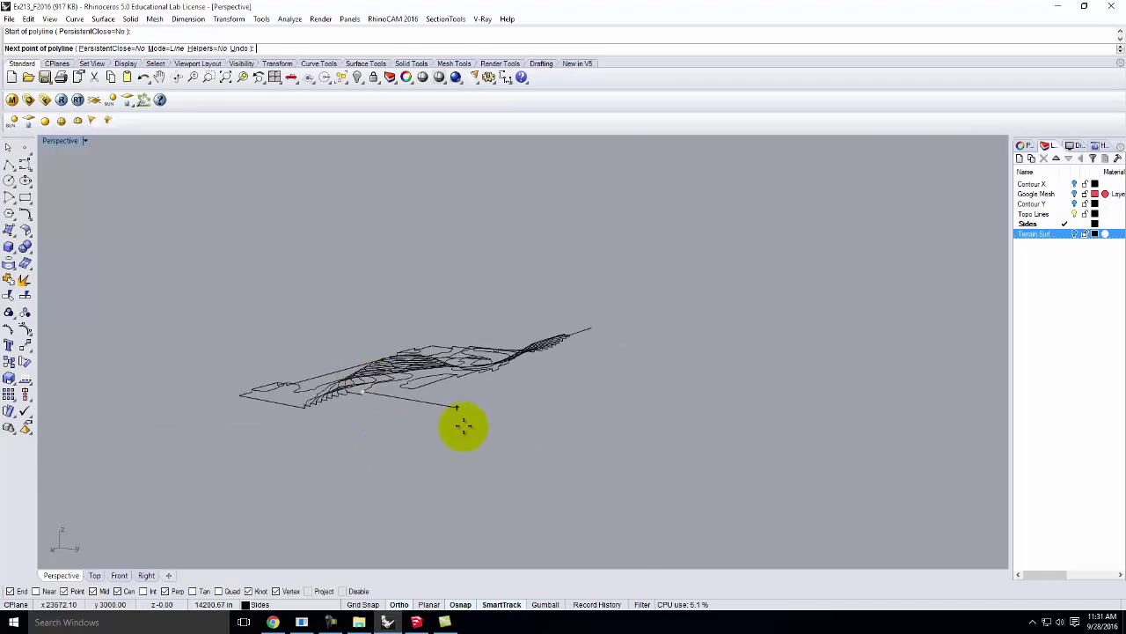
key("Return")
scroll(440, 414, "up", 4)
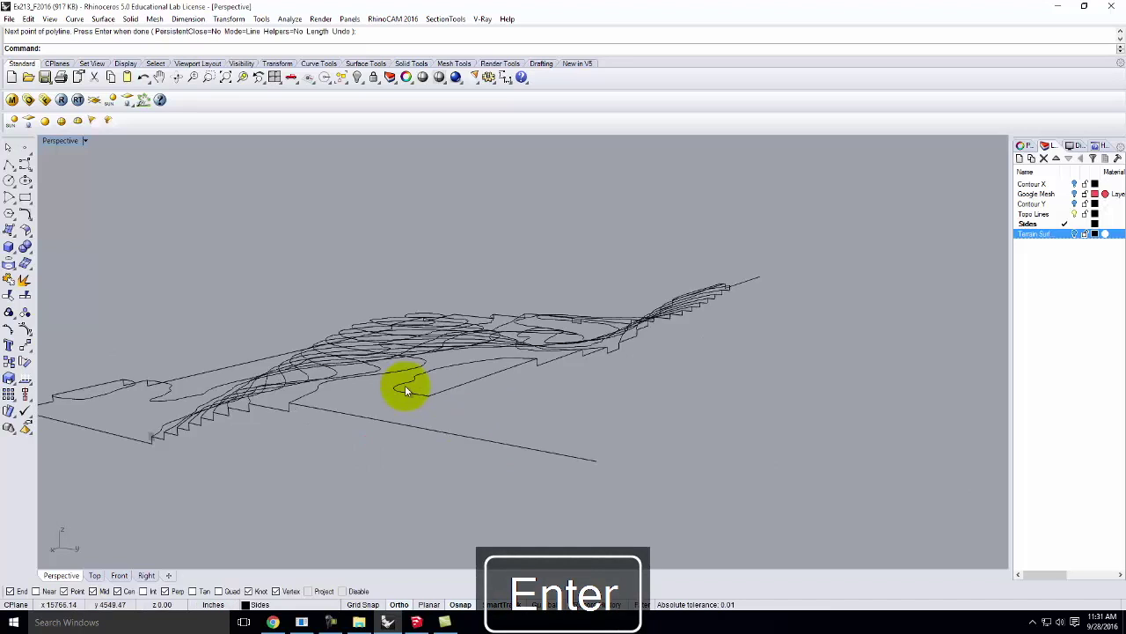
Reset the perspective view's construction plane to World Top.
scroll(431, 409, "down", 4)
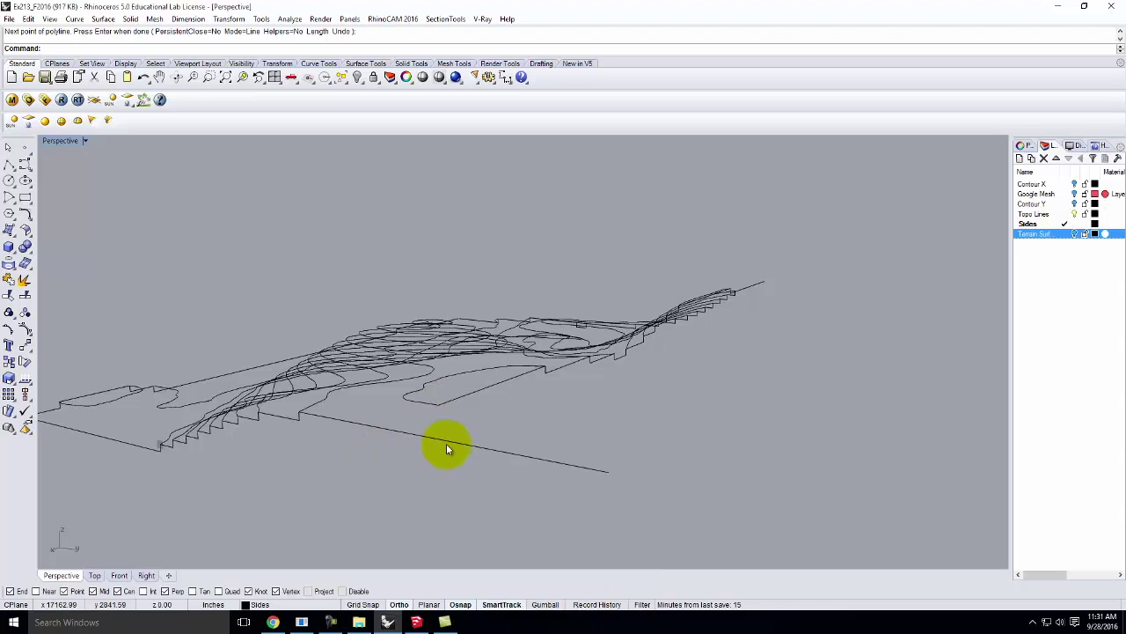
left_click(85, 141)
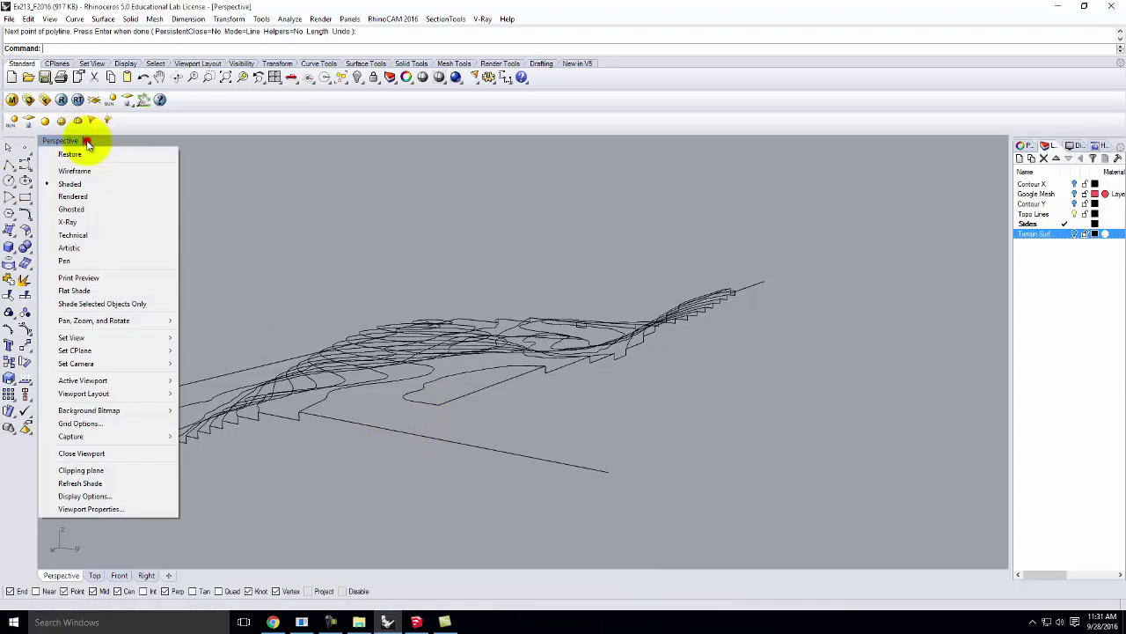
mouse_move(95, 350)
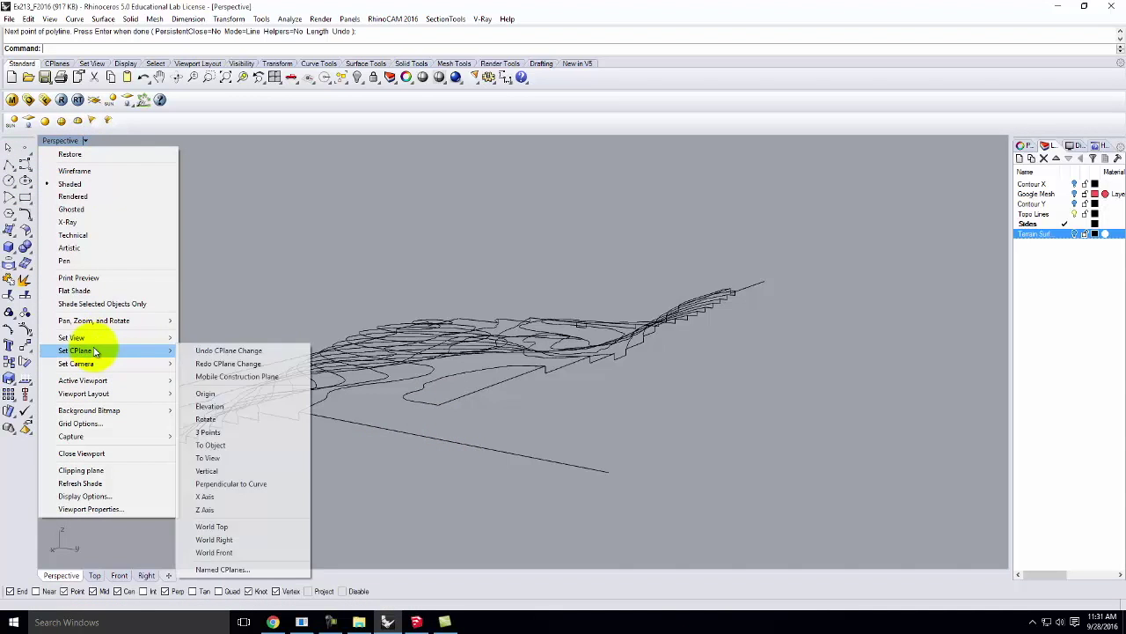
left_click(256, 526)
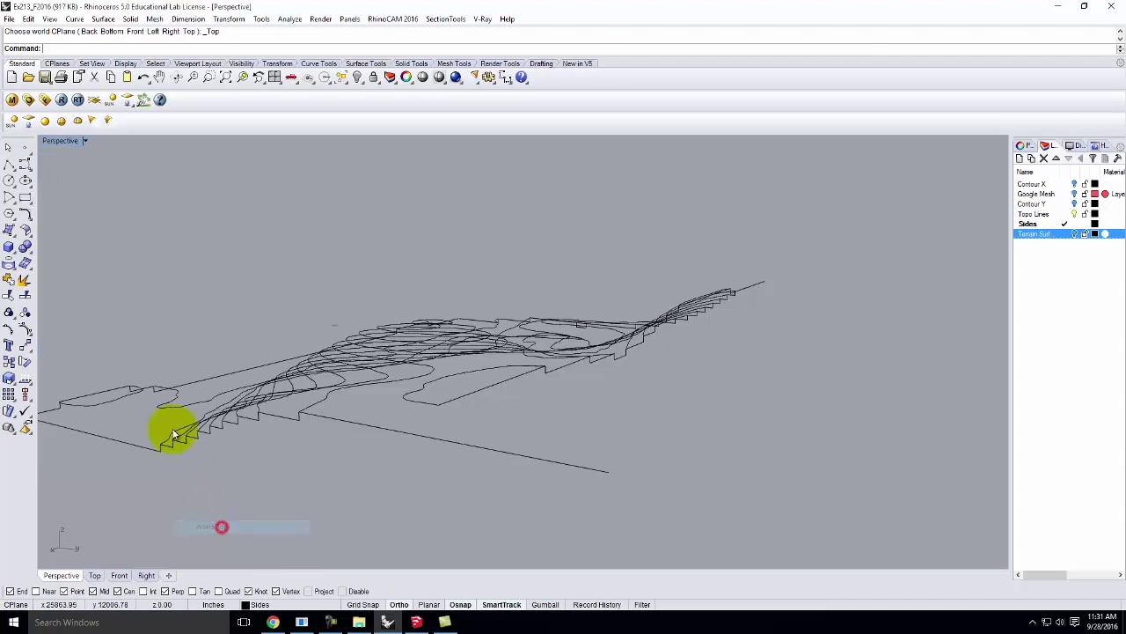
Set a three-point construction plane with its origin at the lowest contour's corner endpoint, oriented vertically using the Front view.
left_click(85, 140)
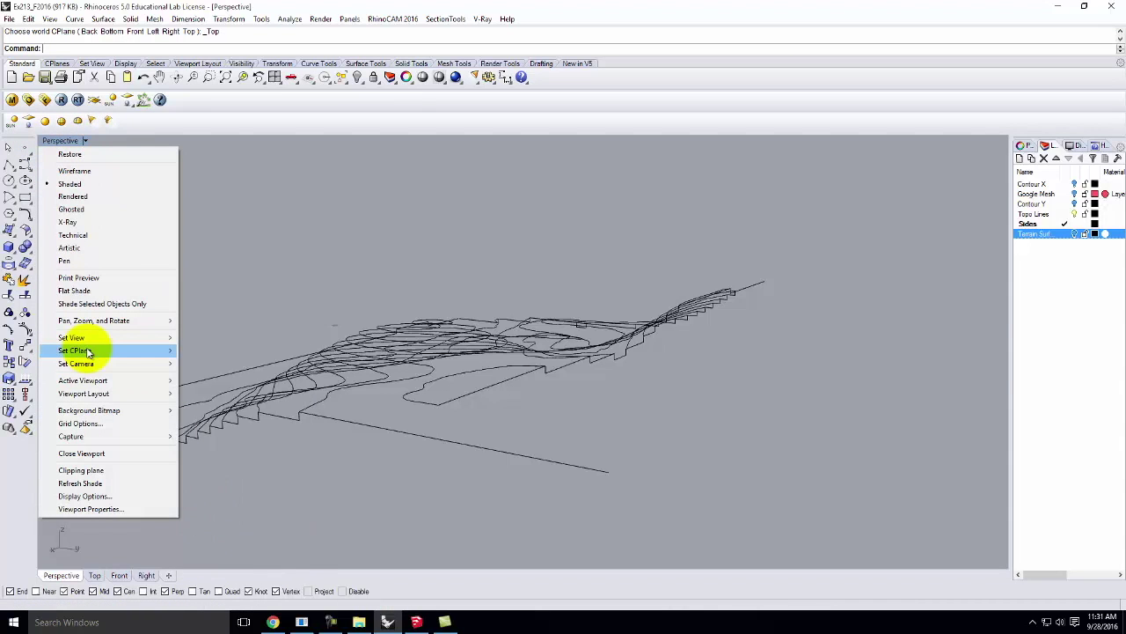
mouse_move(106, 350)
left_click(218, 431)
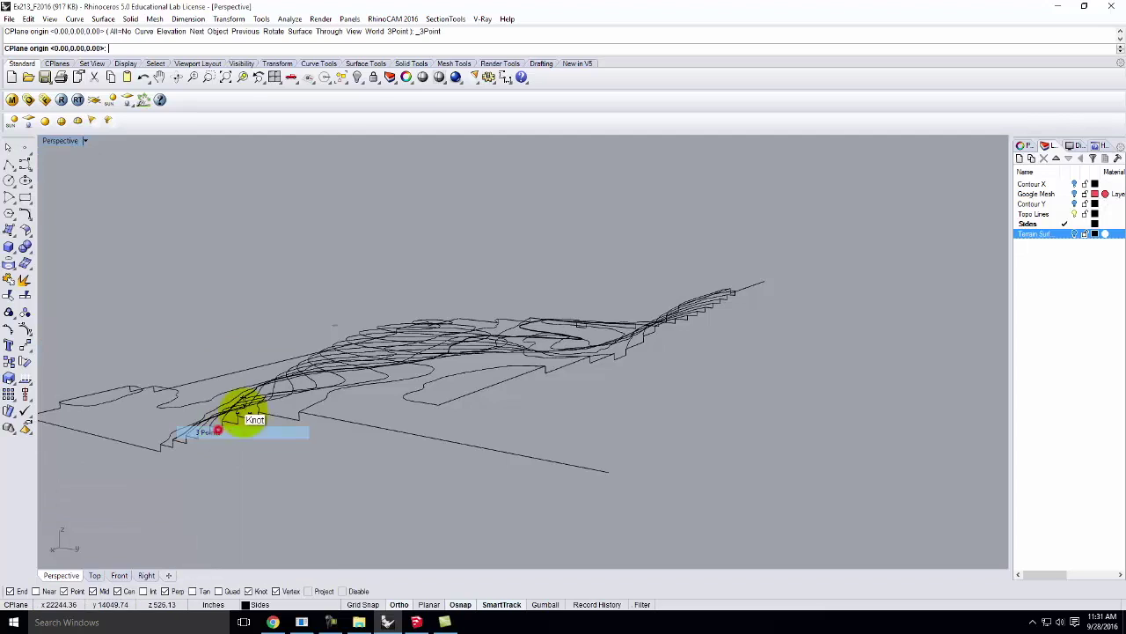
left_click(437, 405)
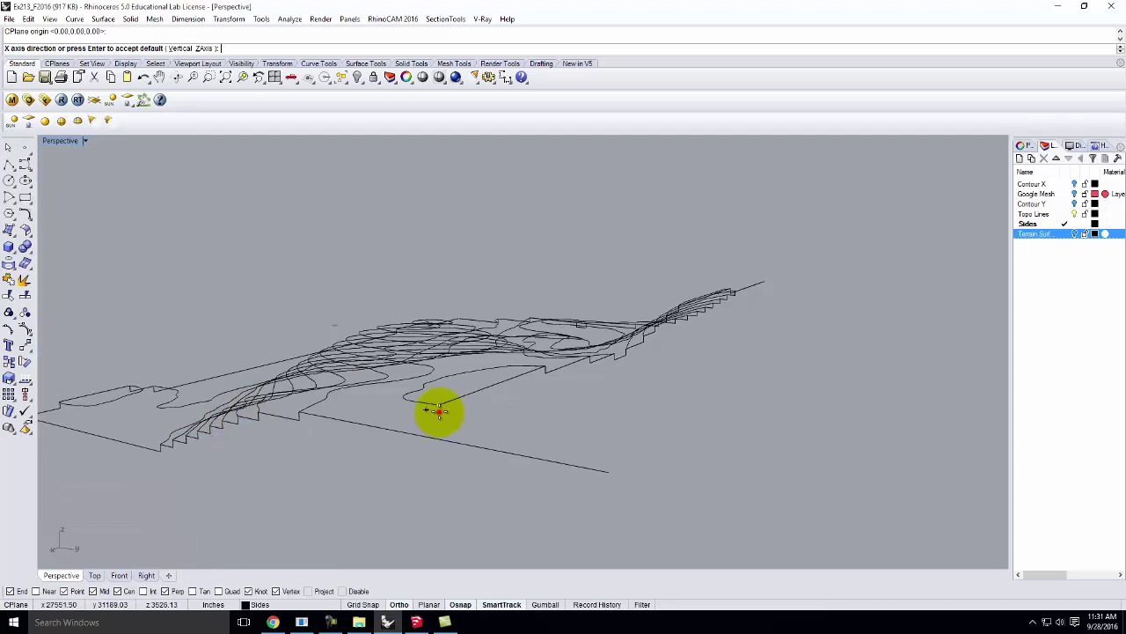
left_click(884, 255)
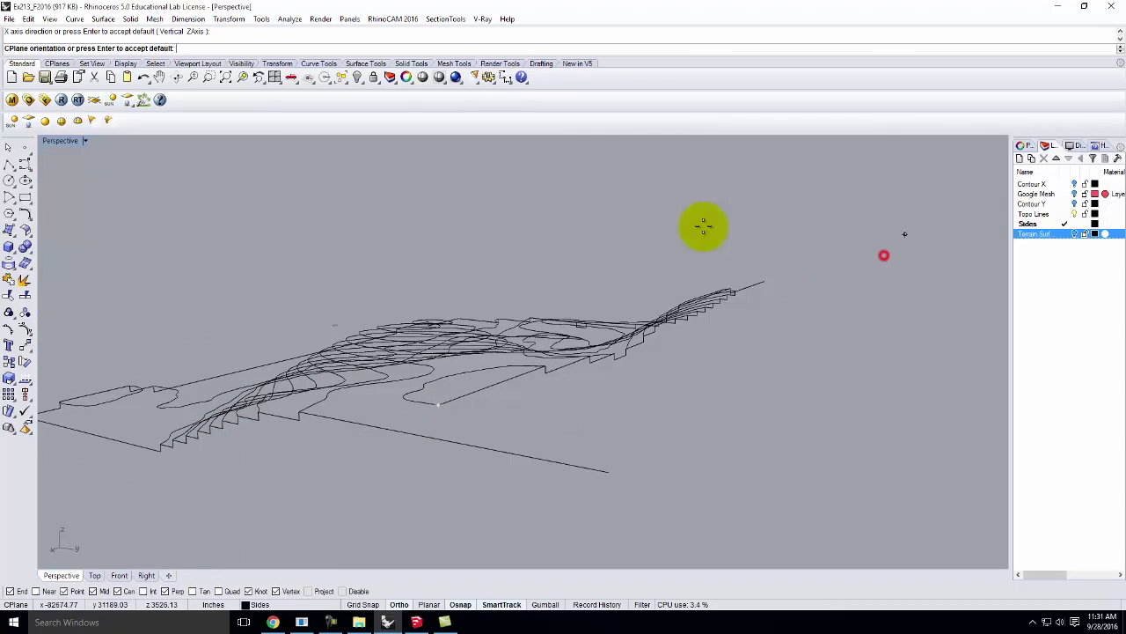
double_click(55, 141)
right_click(378, 399)
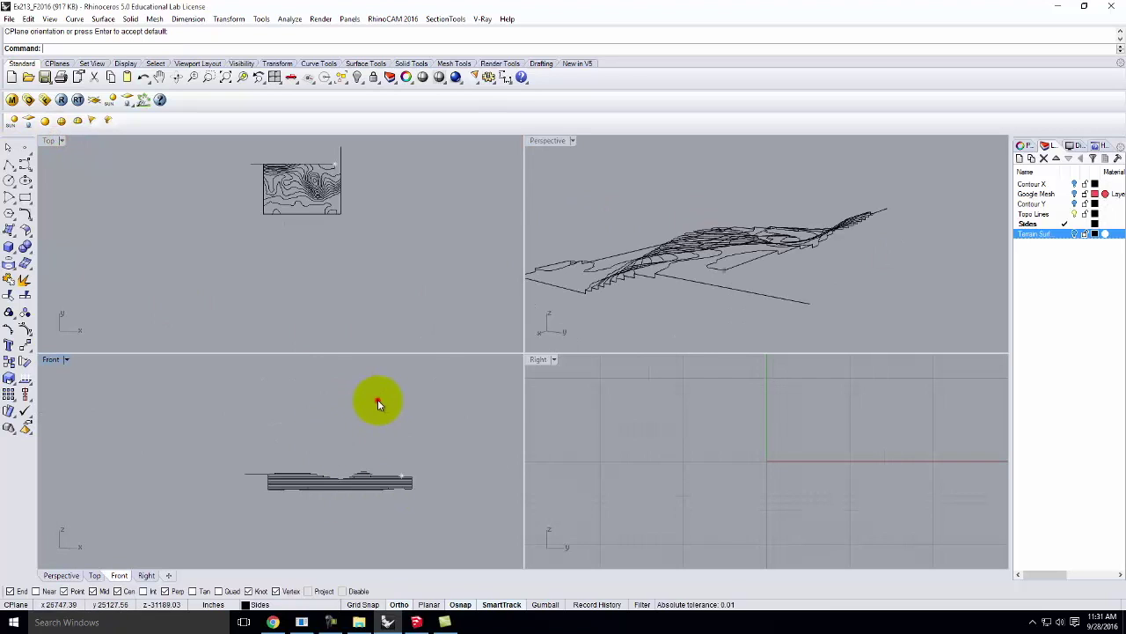
double_click(561, 141)
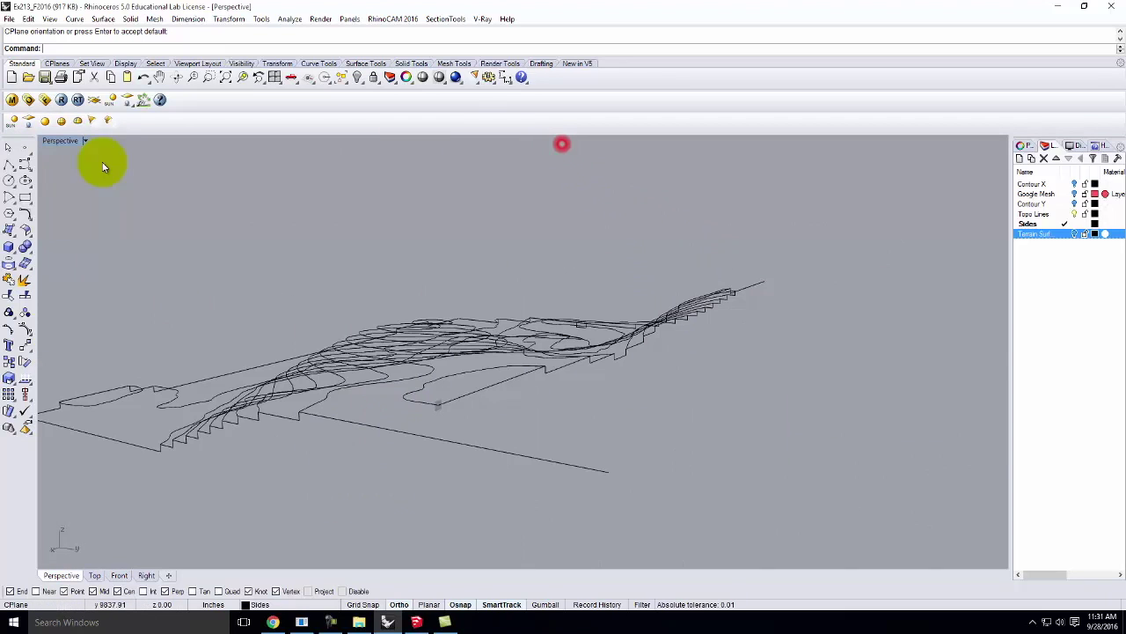
Draw a polyline from the corner contour's endpoint 31.25' straight down, continuing horizontally to meet the long side line.
left_click(8, 166)
scroll(431, 422, "up", 5)
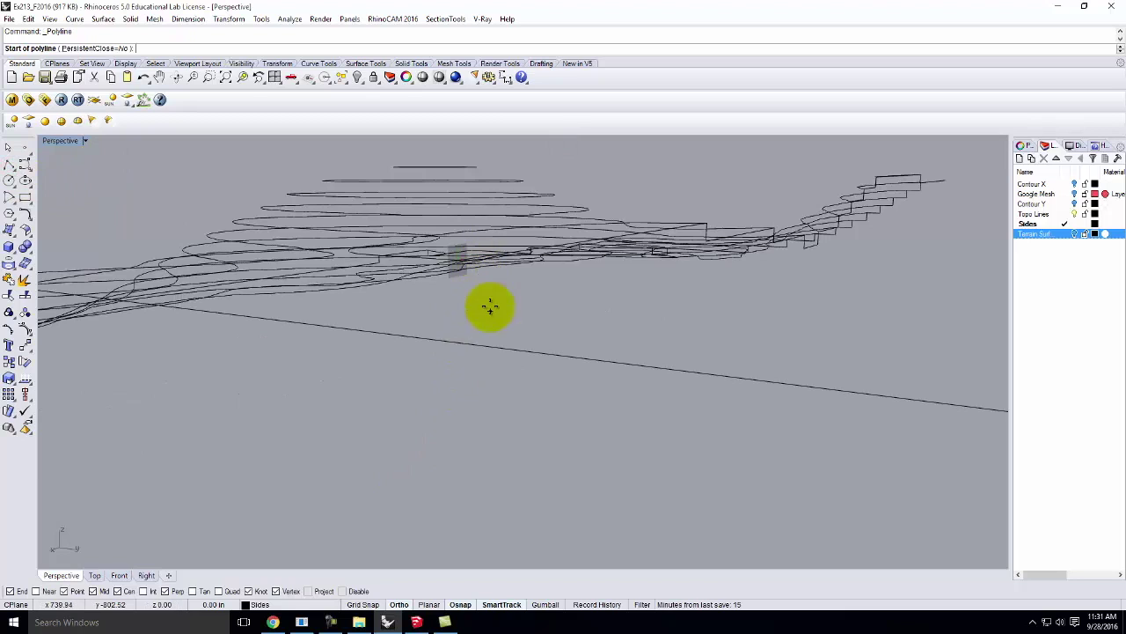
scroll(493, 325, "up", 4)
scroll(495, 335, "down", 4)
left_click(480, 431)
type("3")
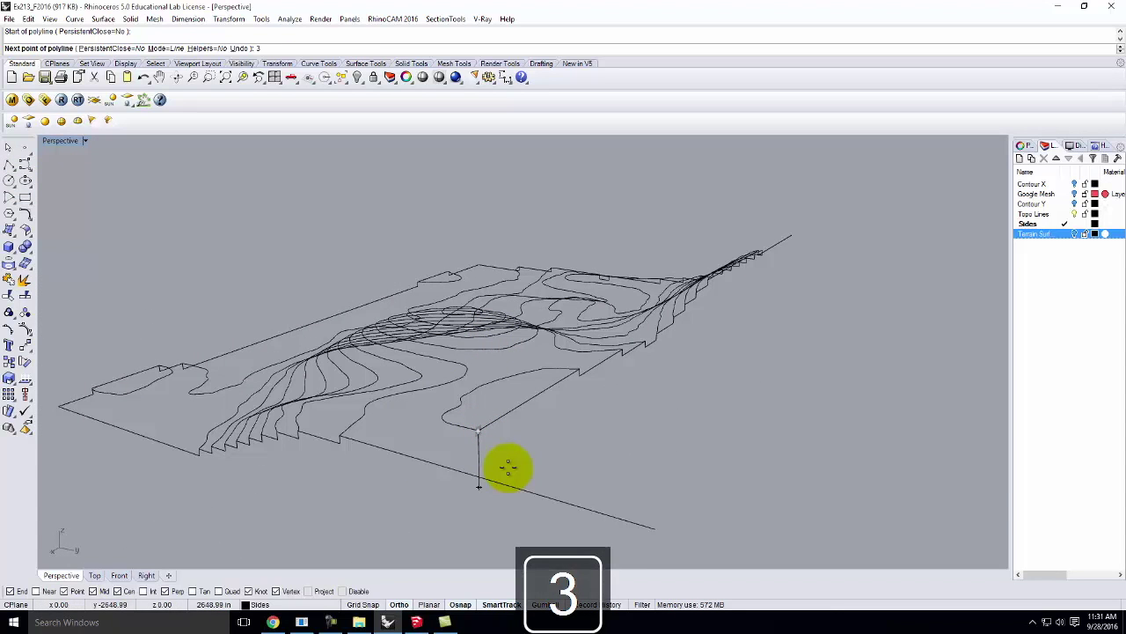
type("1.25")
key("Return")
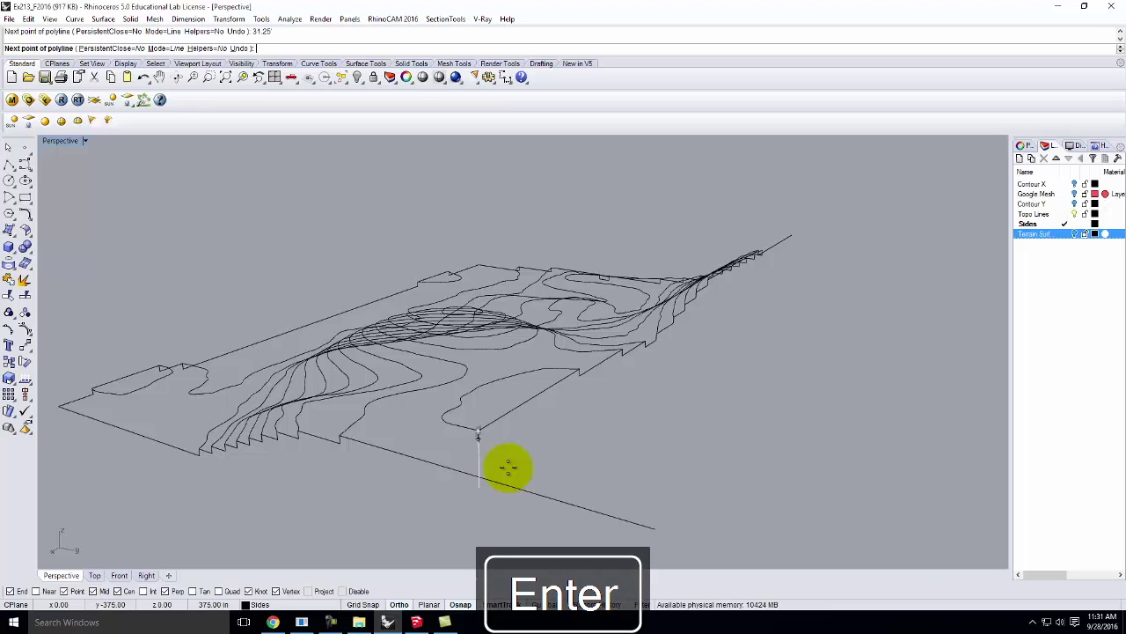
left_click(445, 468)
key("Return")
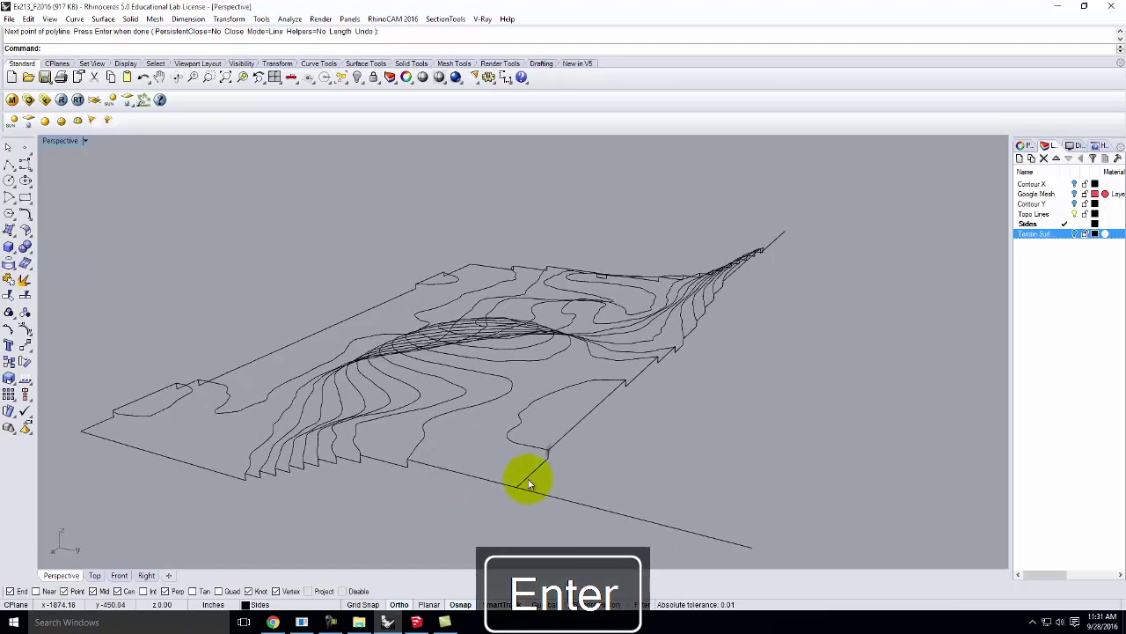
Trim the side line's excess beyond the new polyline at the terrain corner.
left_click(528, 481)
key("Return")
left_click(531, 497)
key("Escape")
Draw a short polyline at the opposite corner from the stepped profile's top end perpendicular to the adjacent side line.
right_click_drag(641, 440, 282, 247)
scroll(236, 349, "up", 3)
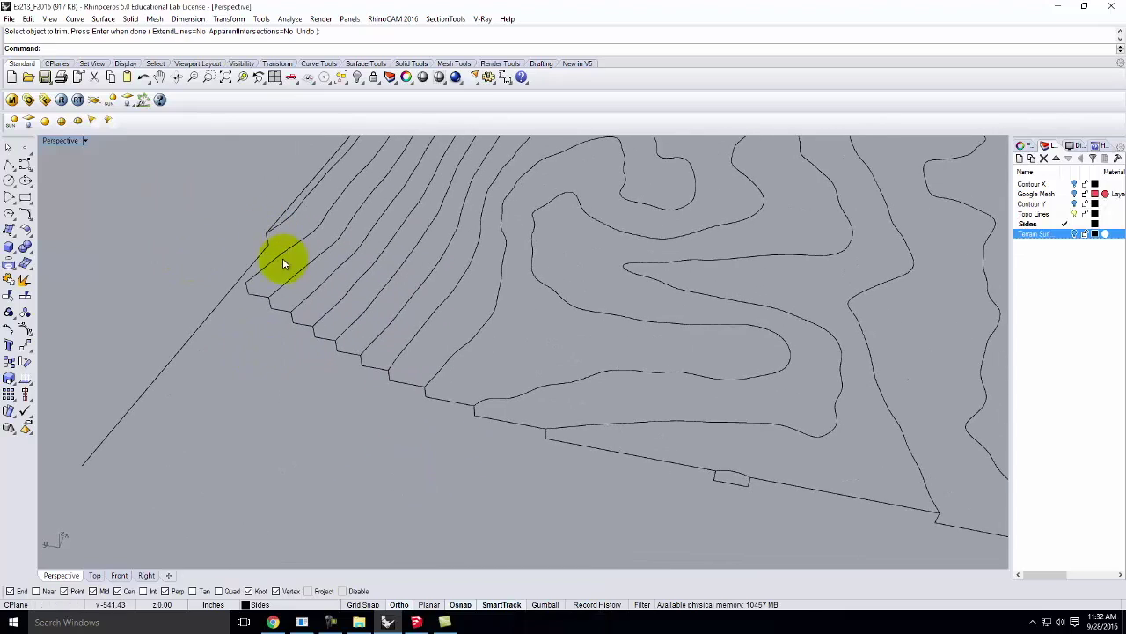
left_click(9, 164)
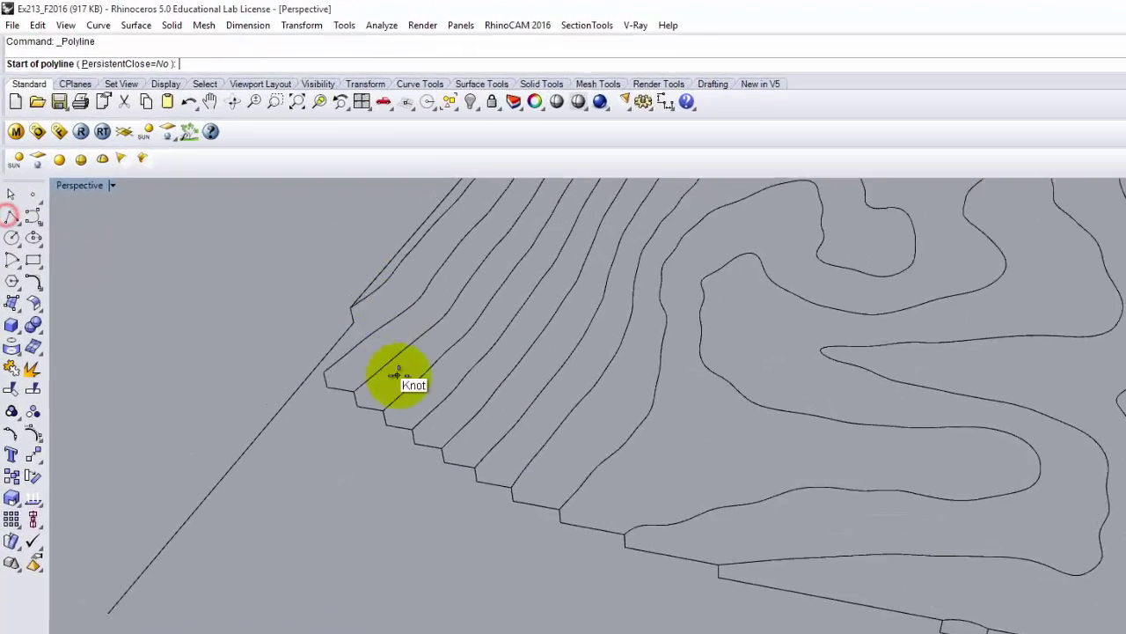
left_click(369, 421)
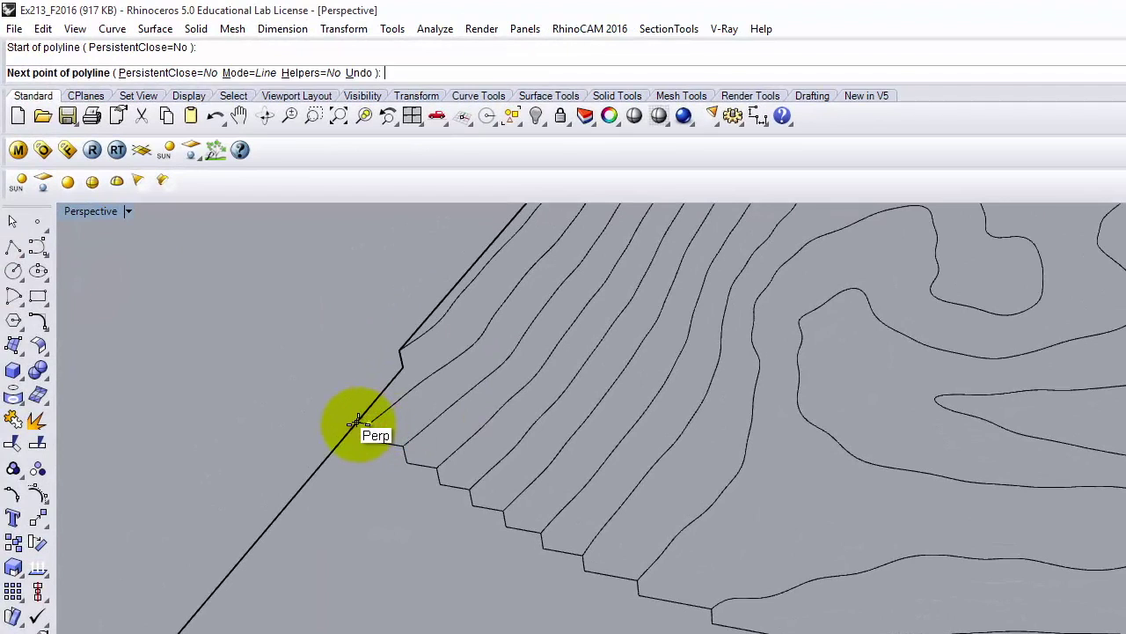
left_click(358, 422)
key("Return")
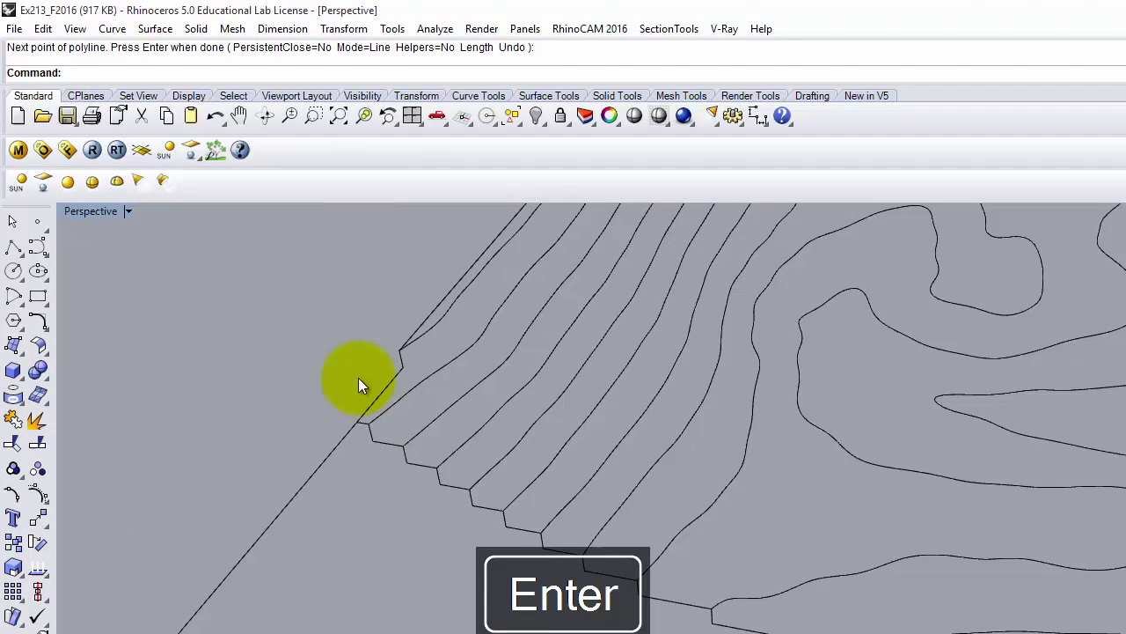
left_click(364, 421)
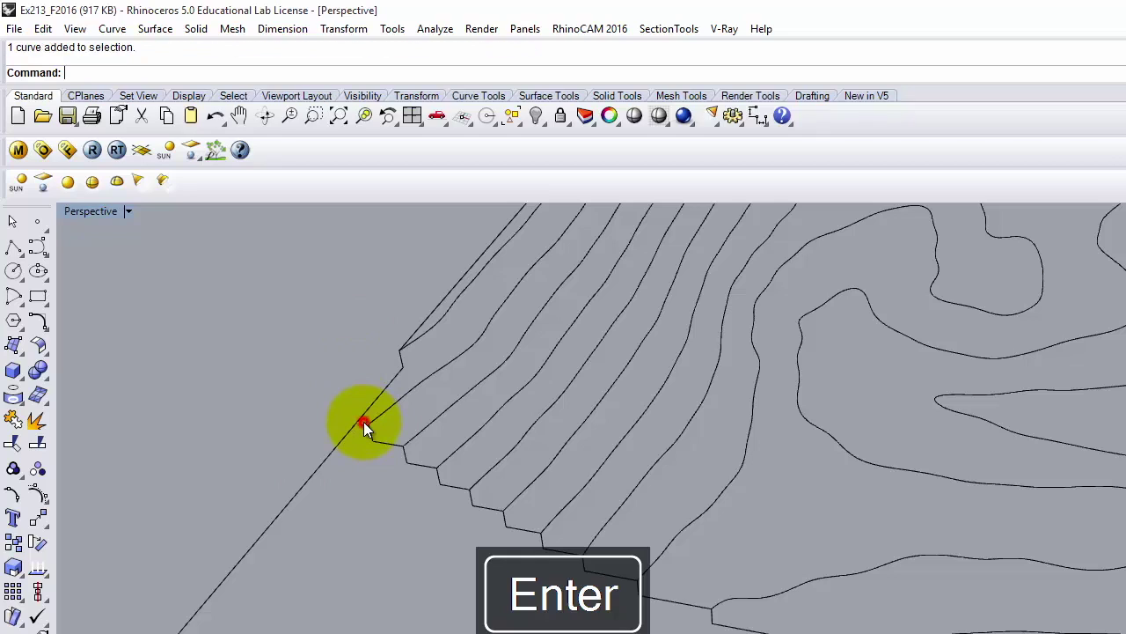
left_click(336, 442)
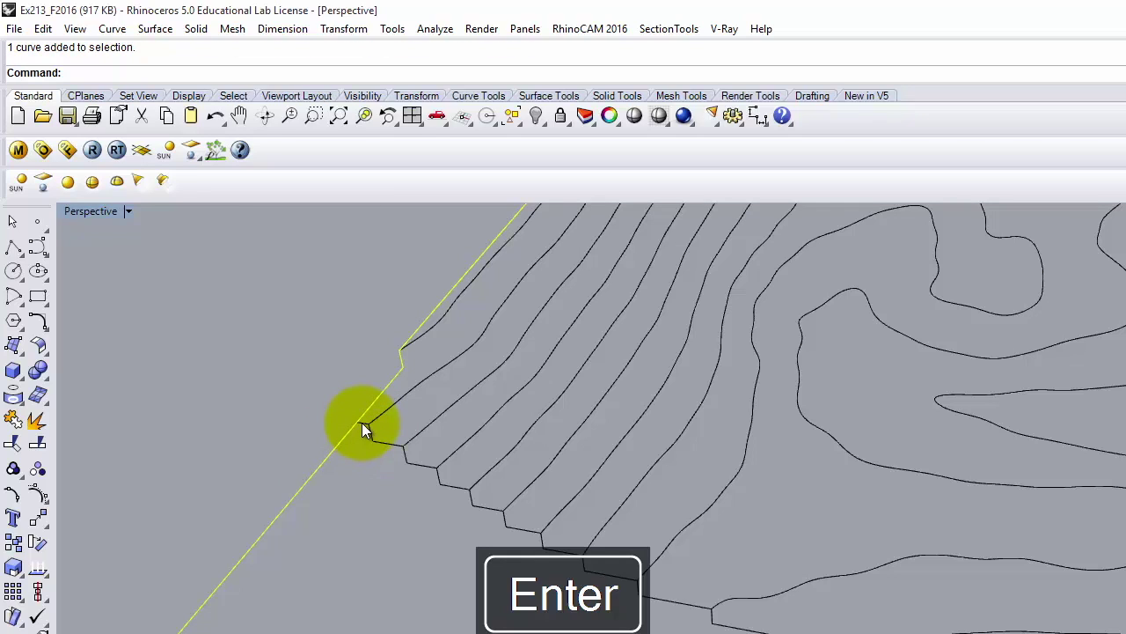
key("Escape")
Trim the side line's overhang past the corner, using the short connecting line as the cutting object.
type("trim")
key("Return")
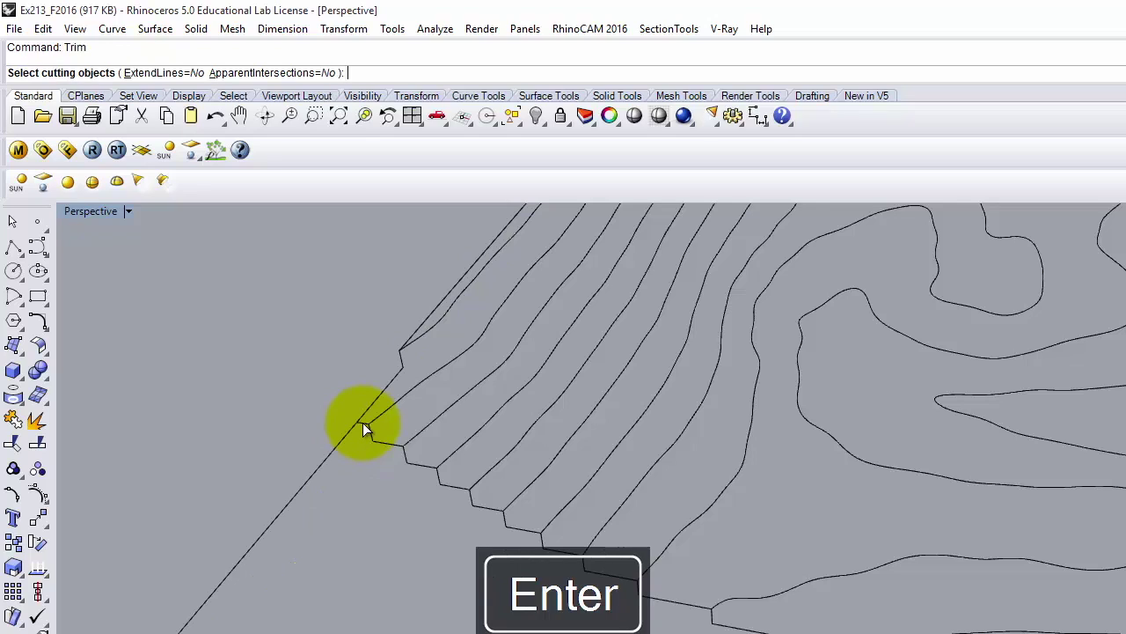
left_click(363, 423)
key("Return")
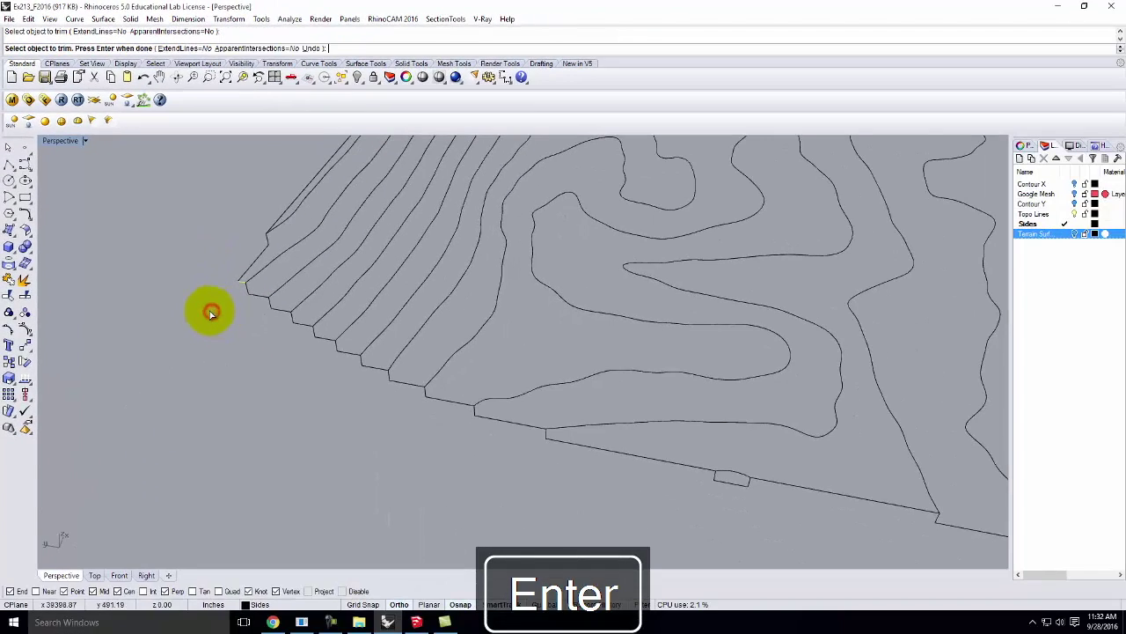
scroll(211, 313, "down", 5)
key("Escape")
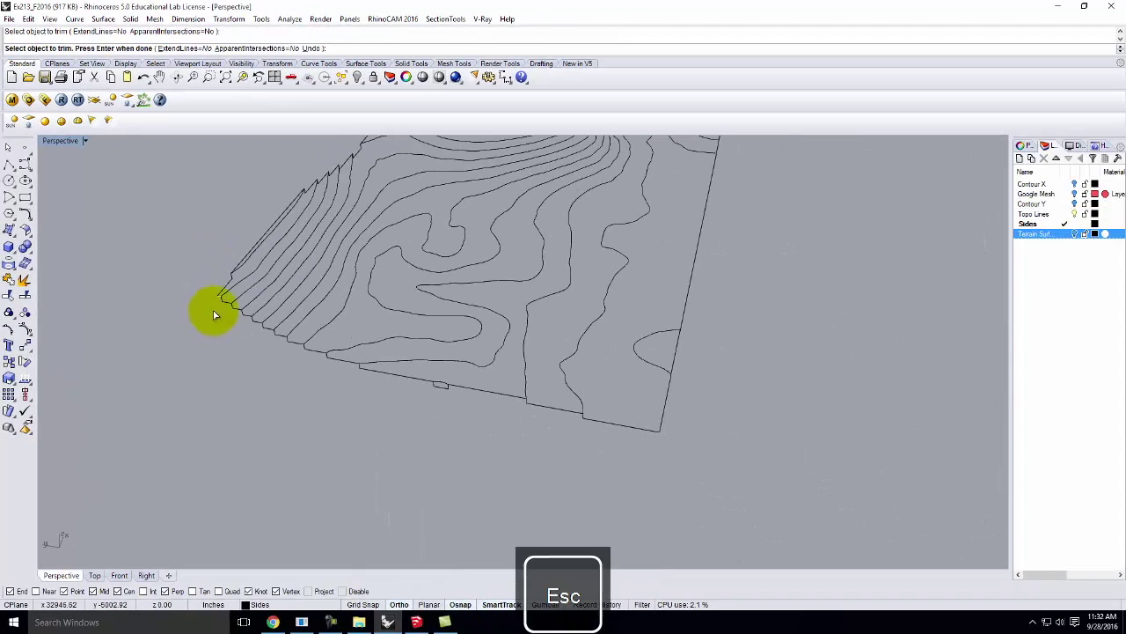
Join the short connecting line to the stepped side profile that starts at its corner.
right_click_drag(634, 355, 766, 361)
right_click_drag(473, 327, 536, 336)
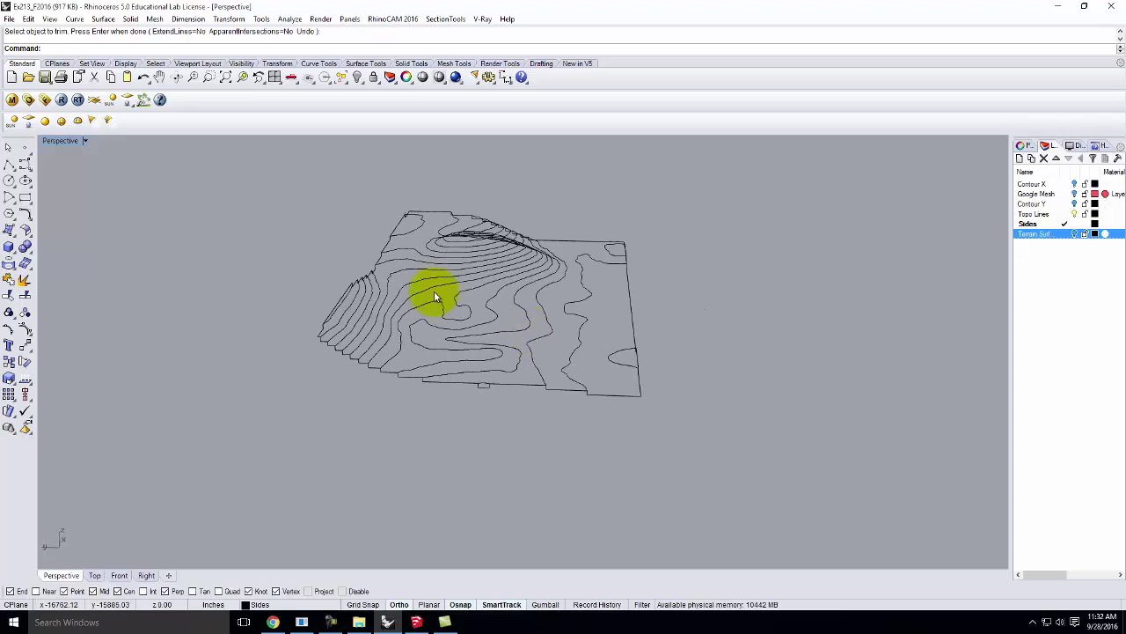
scroll(402, 314, "up", 5)
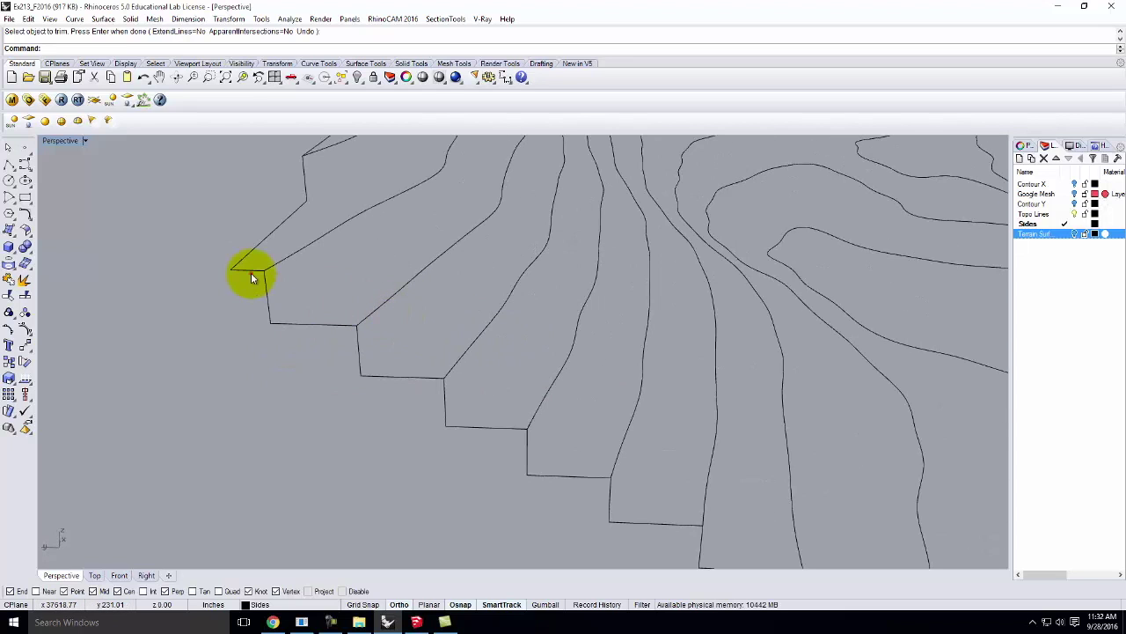
scroll(220, 295, "down", 5)
right_click_drag(161, 320, 688, 403)
scroll(688, 403, "up", 3)
key("Return")
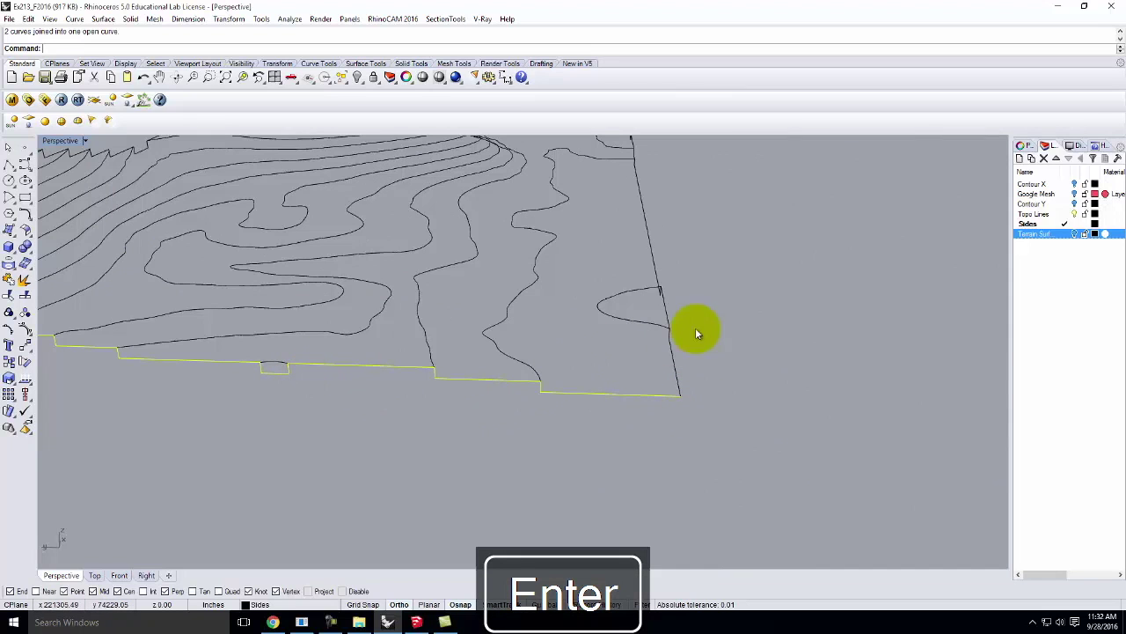
Join the curves along the terrain's adjacent long, low side into one profile.
scroll(874, 383, "down", 3)
right_click_drag(874, 383, 608, 384)
scroll(663, 445, "down", 3)
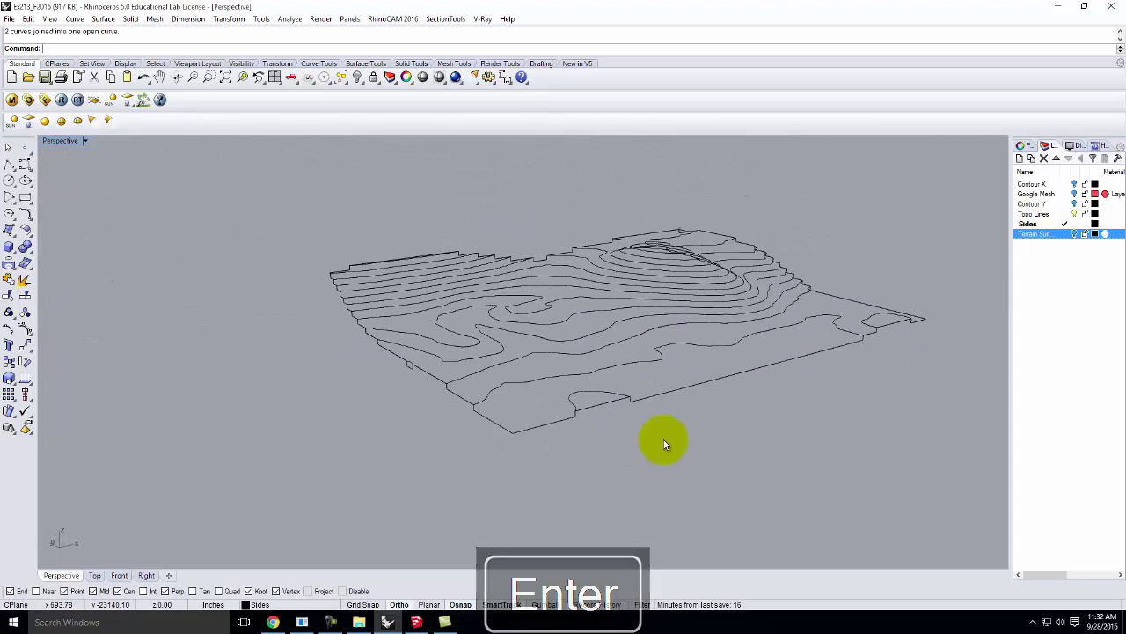
scroll(495, 400, "up", 3)
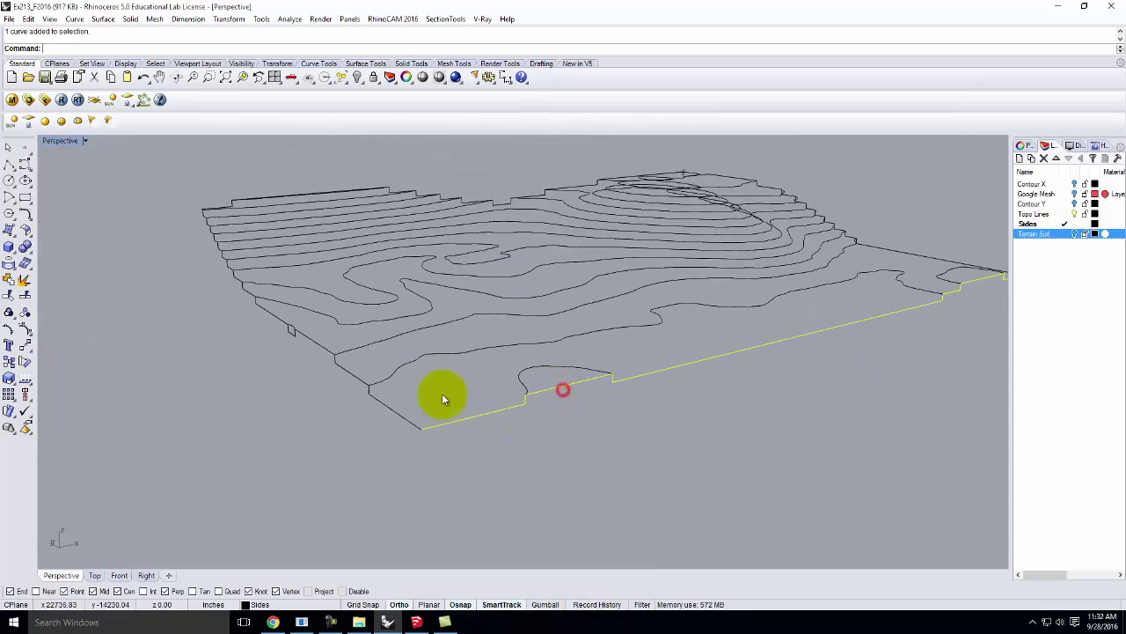
scroll(442, 398, "down", 3)
scroll(705, 348, "up", 3)
key("Return")
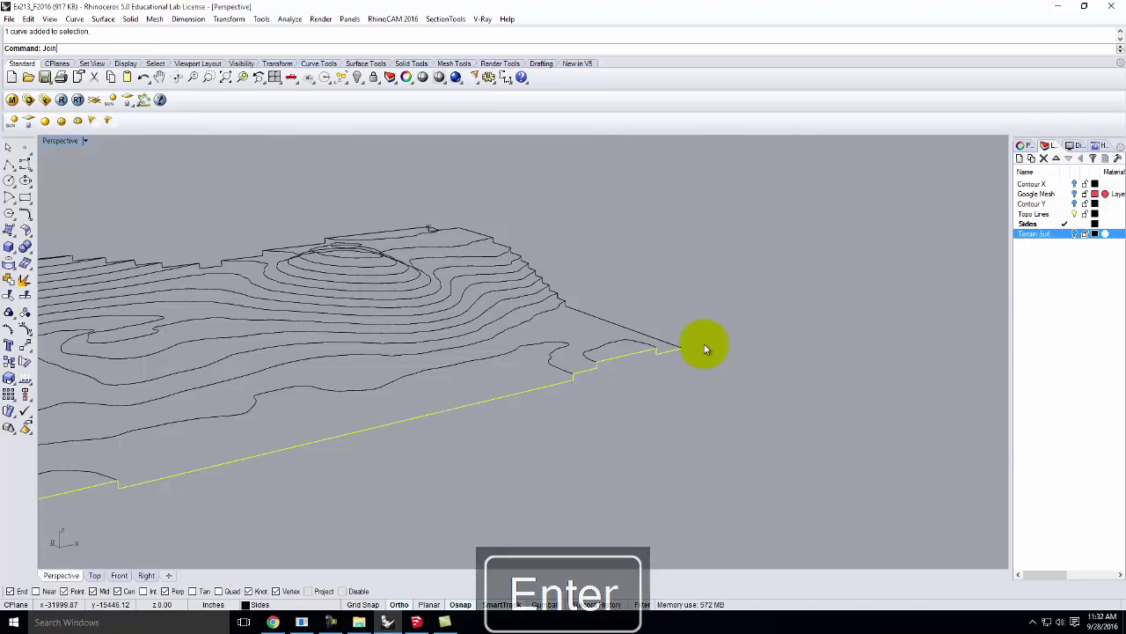
Join the short corner polyline to the adjoining stepped side profile and clear the selection.
right_click_drag(730, 302, 637, 347)
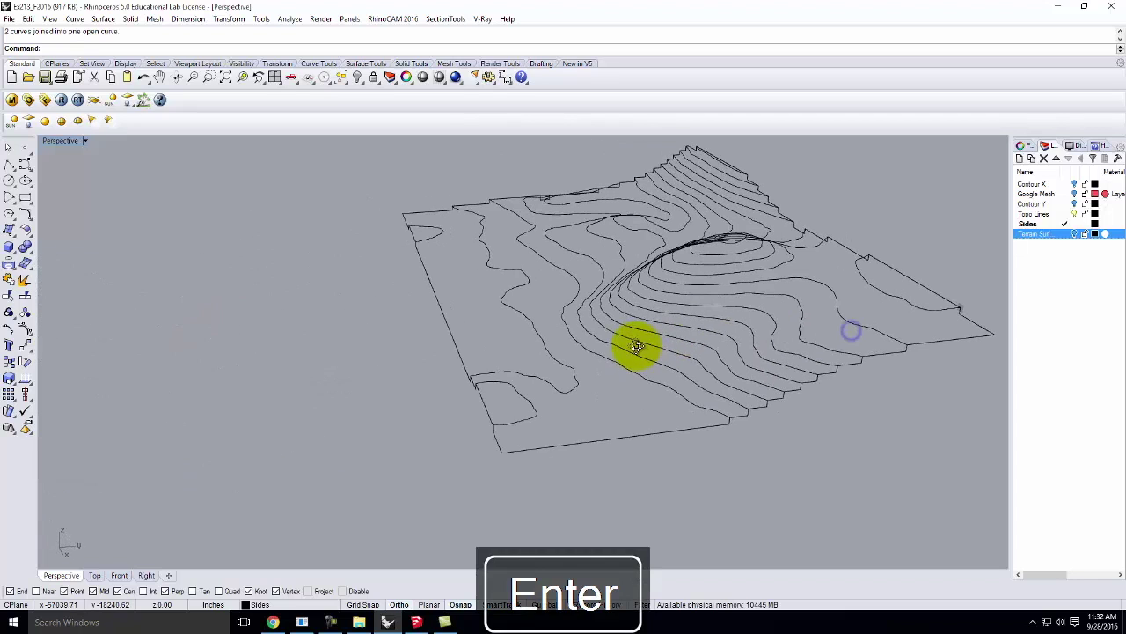
left_click(747, 414)
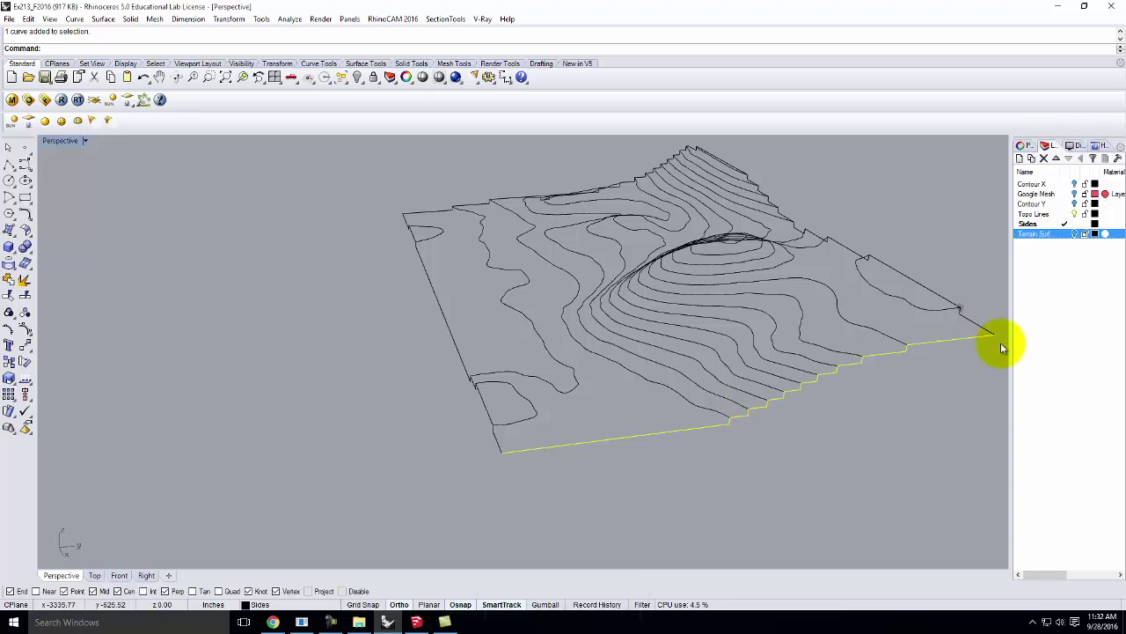
key("Return")
right_click_drag(1000, 343, 676, 422)
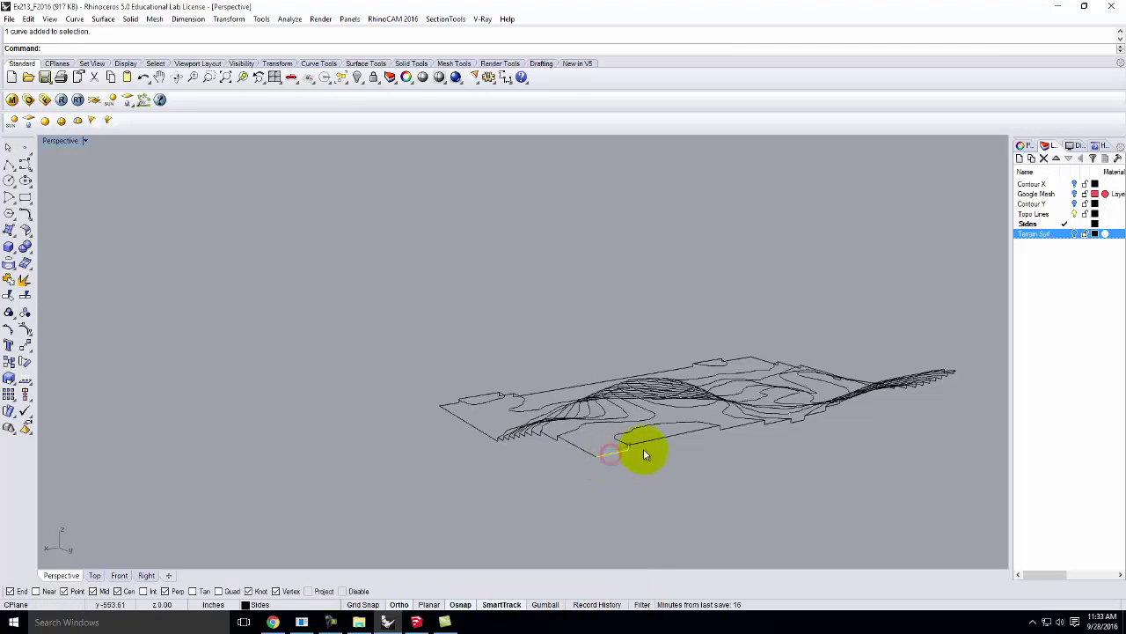
right_click_drag(842, 431, 783, 403)
key("Return")
left_click(725, 346)
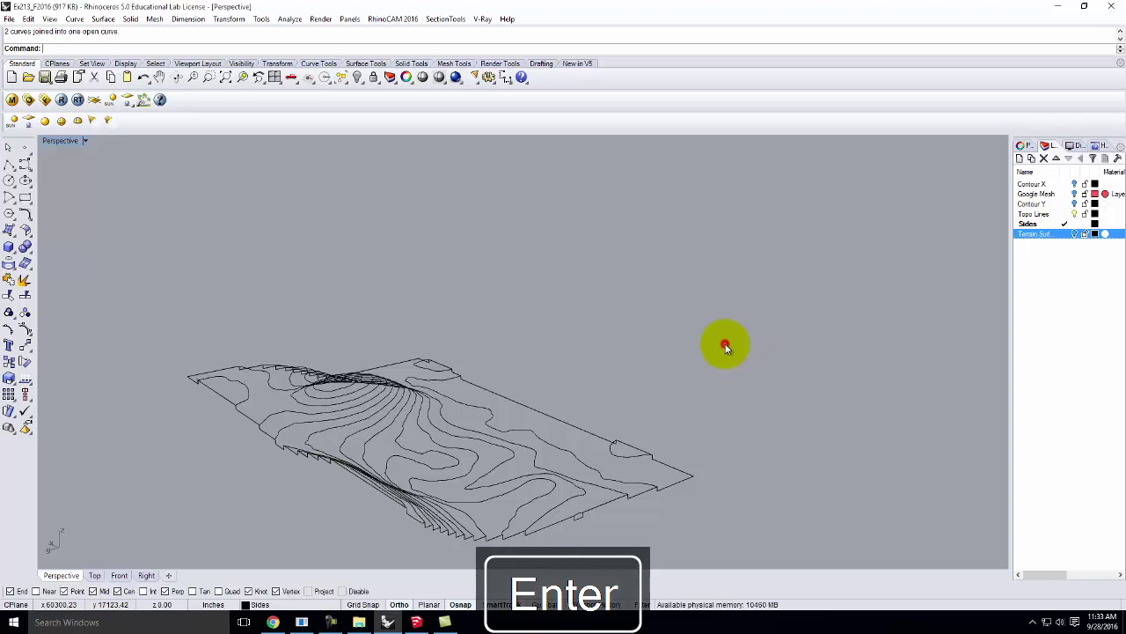
right_click_drag(483, 302, 364, 333)
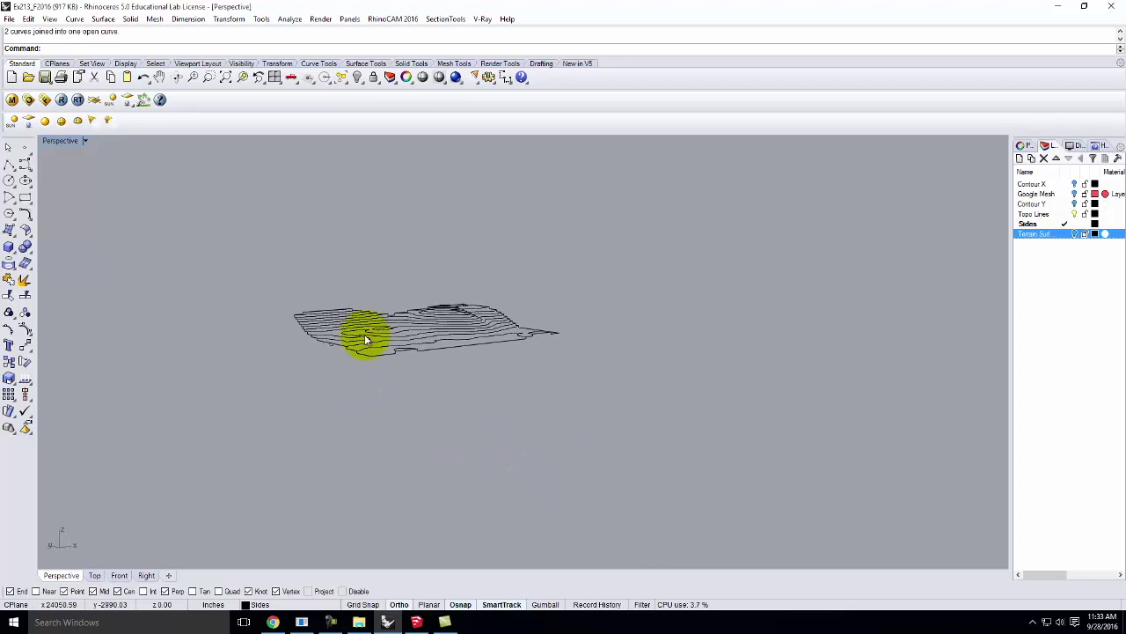
scroll(368, 336, "up", 3)
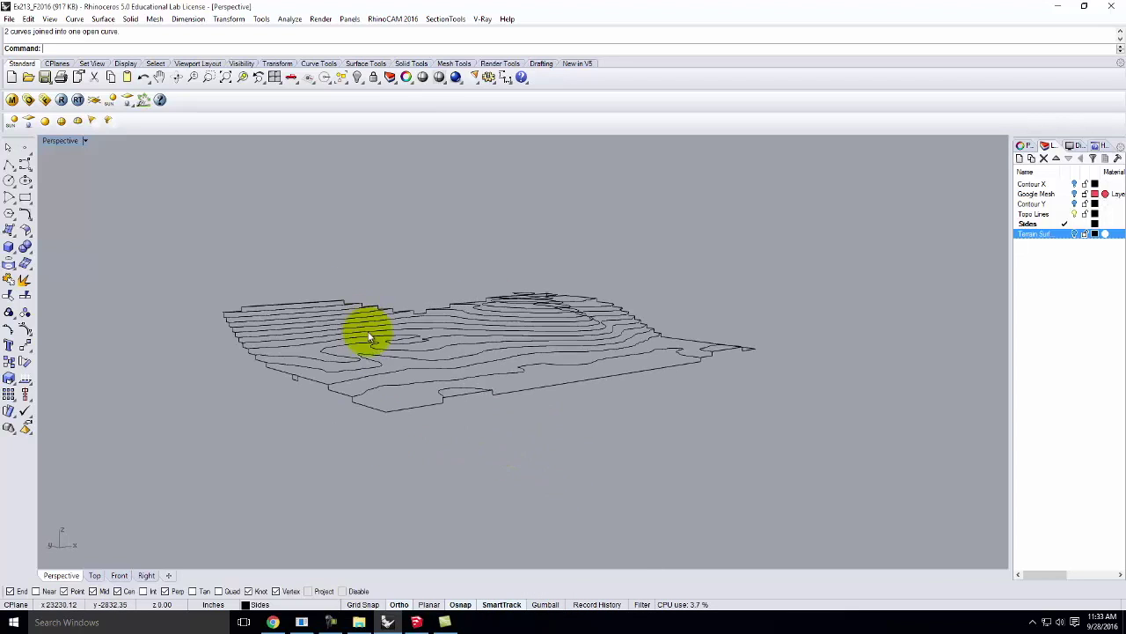
Set the Perspective view's construction plane to World Top.
left_click(85, 140)
mouse_move(97, 355)
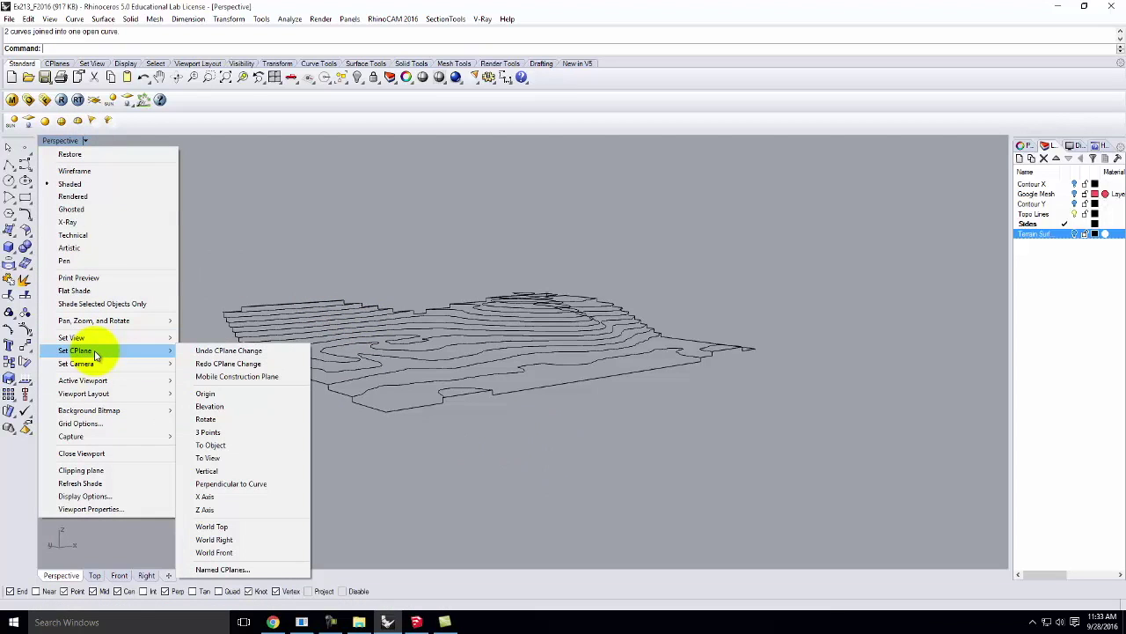
left_click(224, 528)
left_click(544, 427)
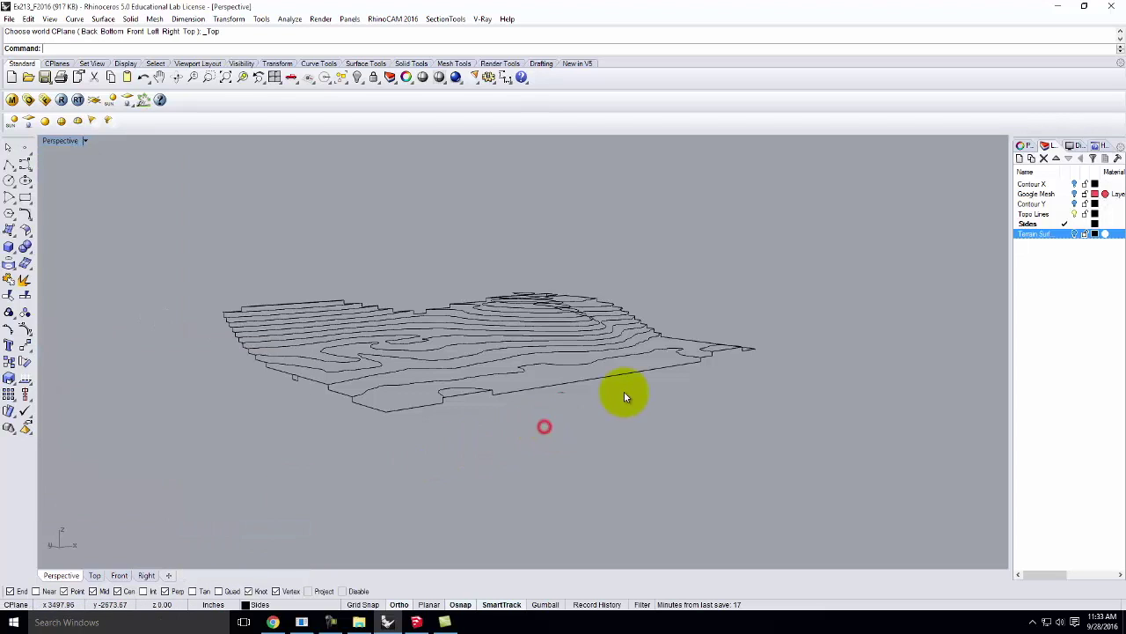
Start a polyline at the terrain's lowest near corner and draw its first segment 62.5' straight down.
right_click_drag(576, 409, 486, 409)
scroll(385, 481, "up", 3)
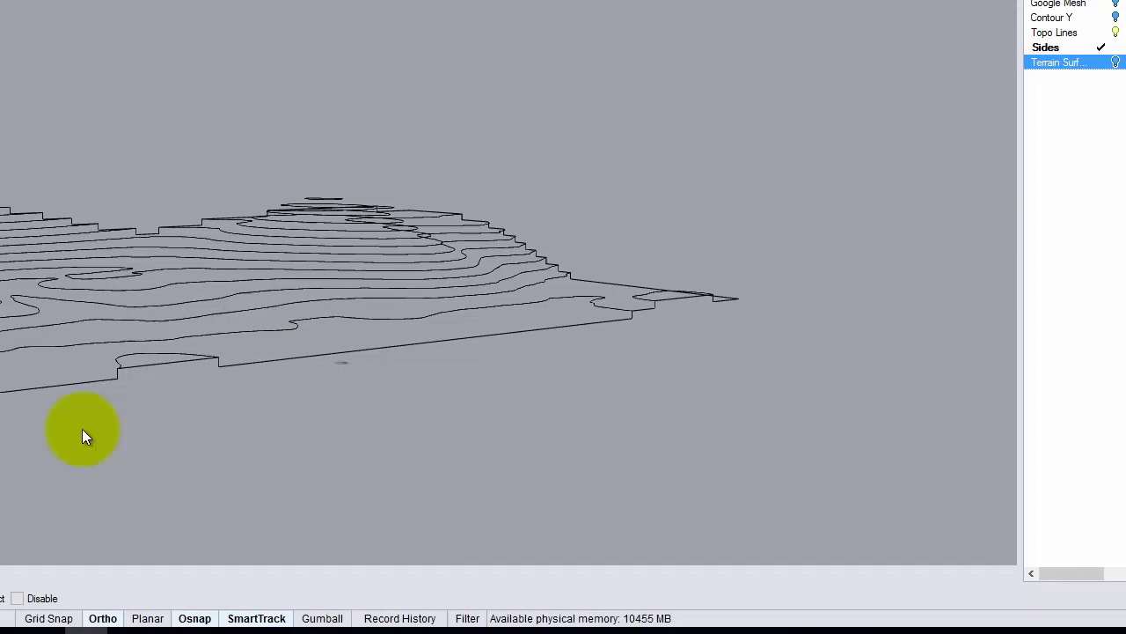
right_click_drag(2, 440, 13, 348)
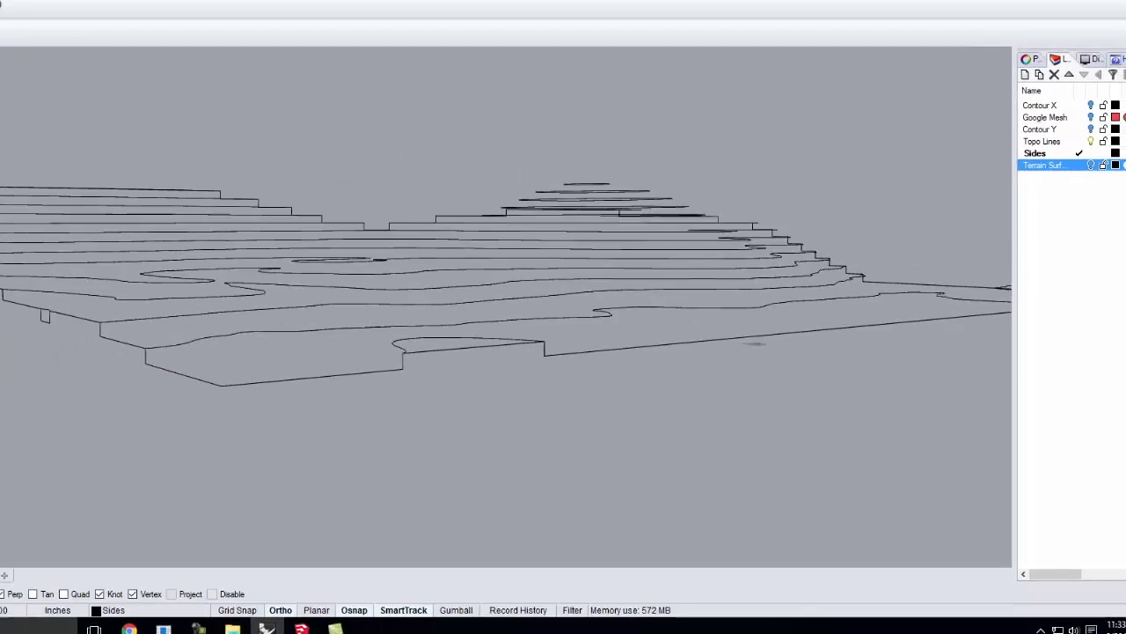
left_click(9, 164)
left_click(352, 426)
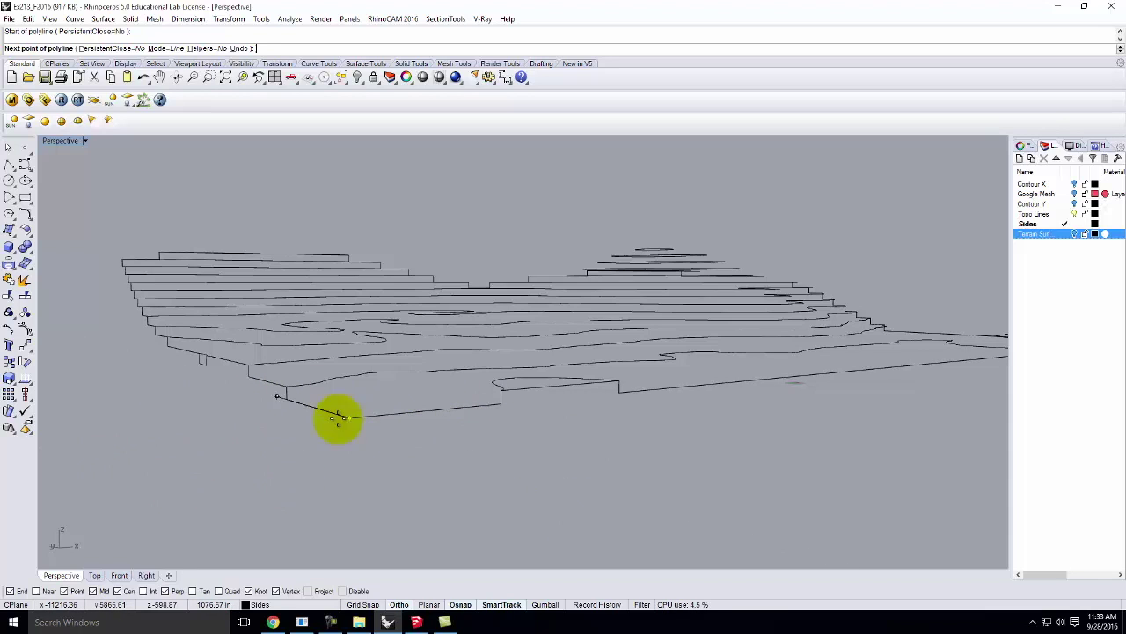
double_click(62, 140)
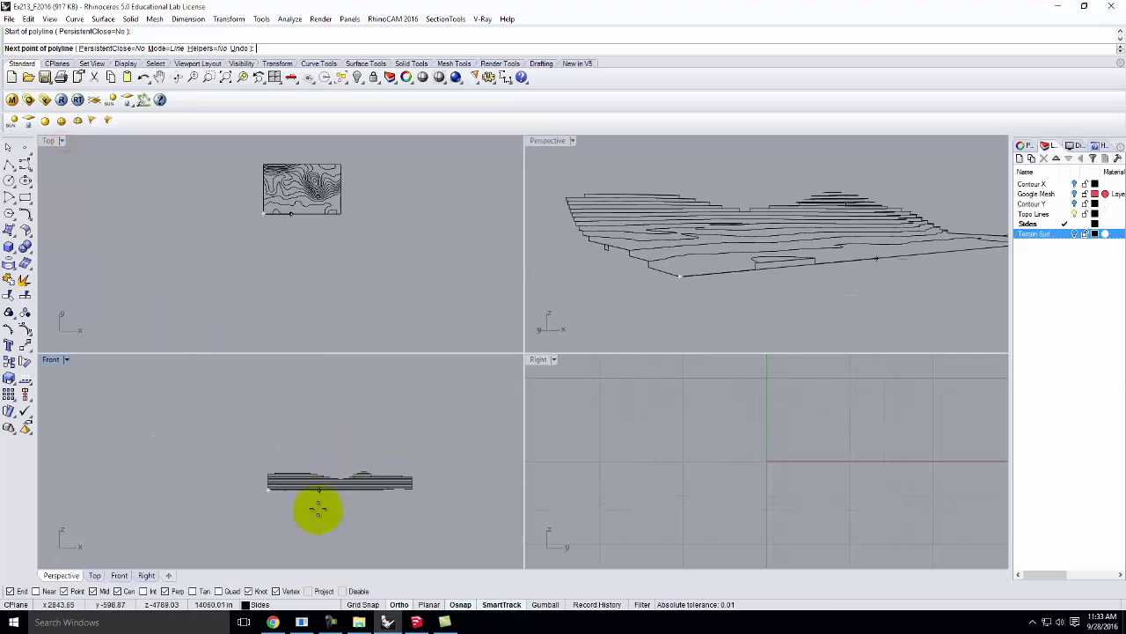
scroll(268, 497, "up", 5)
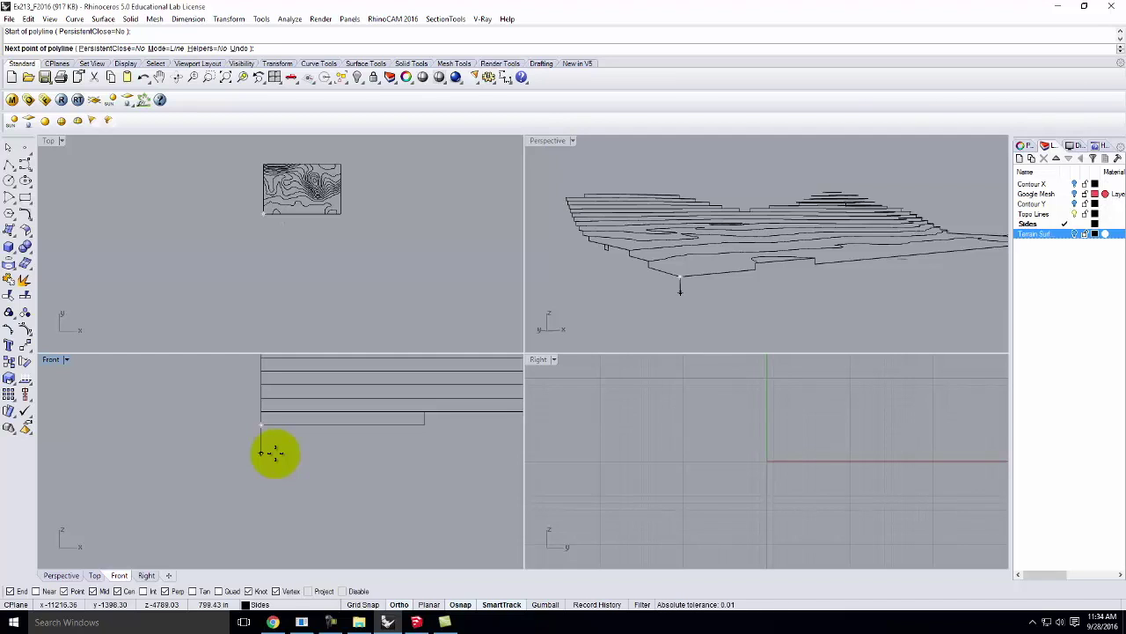
type("62")
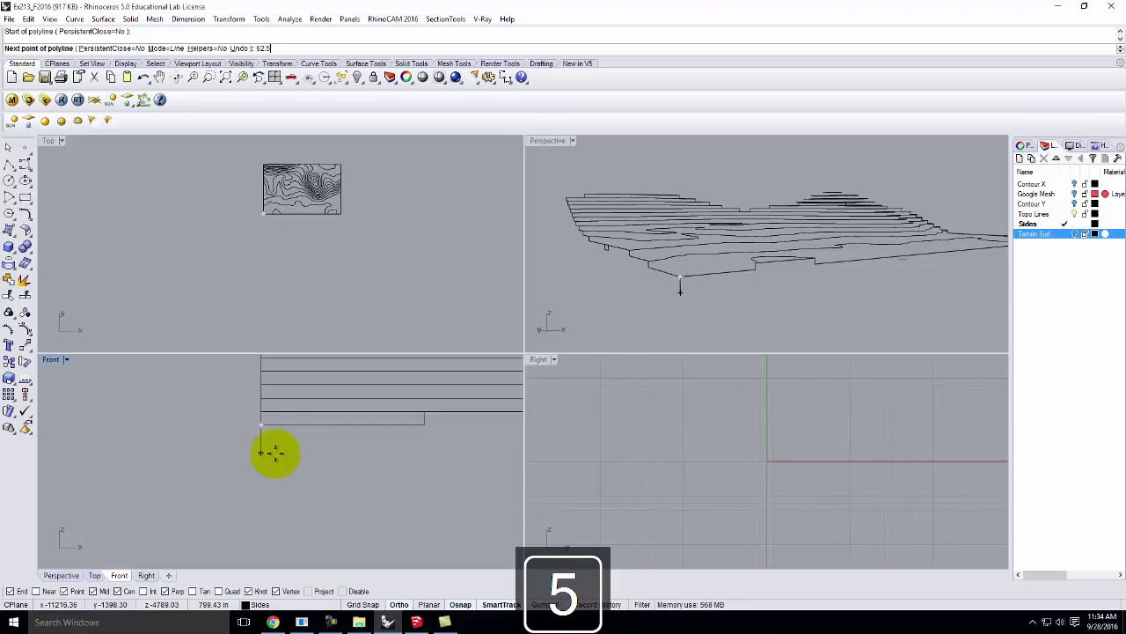
type(".5")
key("Return")
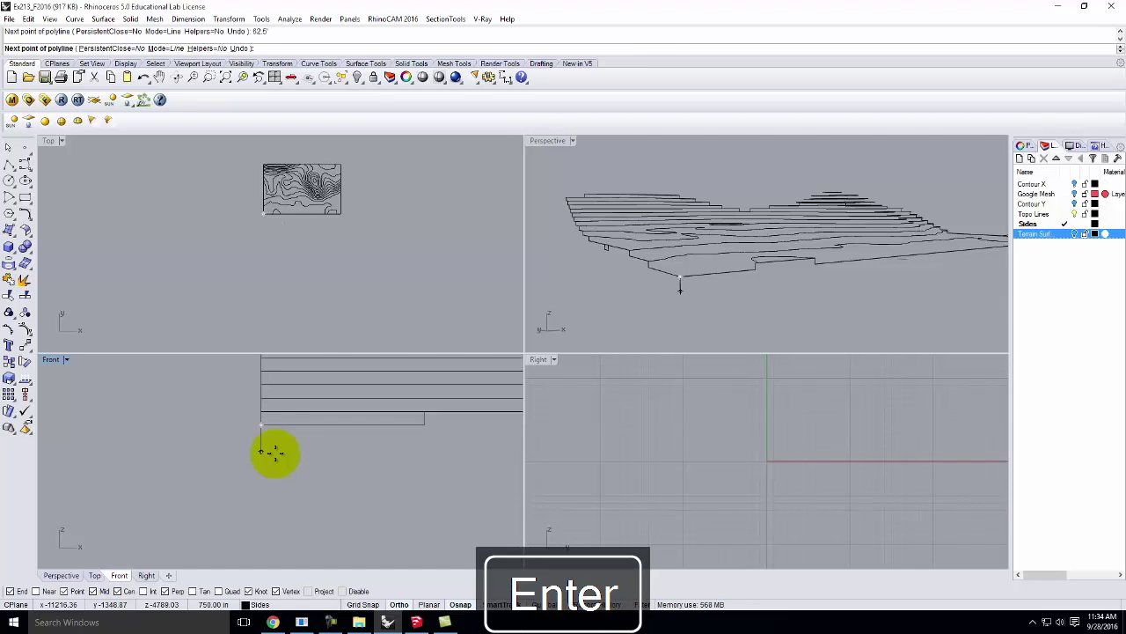
left_click(273, 483)
Continue the polyline horizontally beneath the long, low side until it passes the far corner, and finish it.
right_click_drag(796, 207, 633, 334)
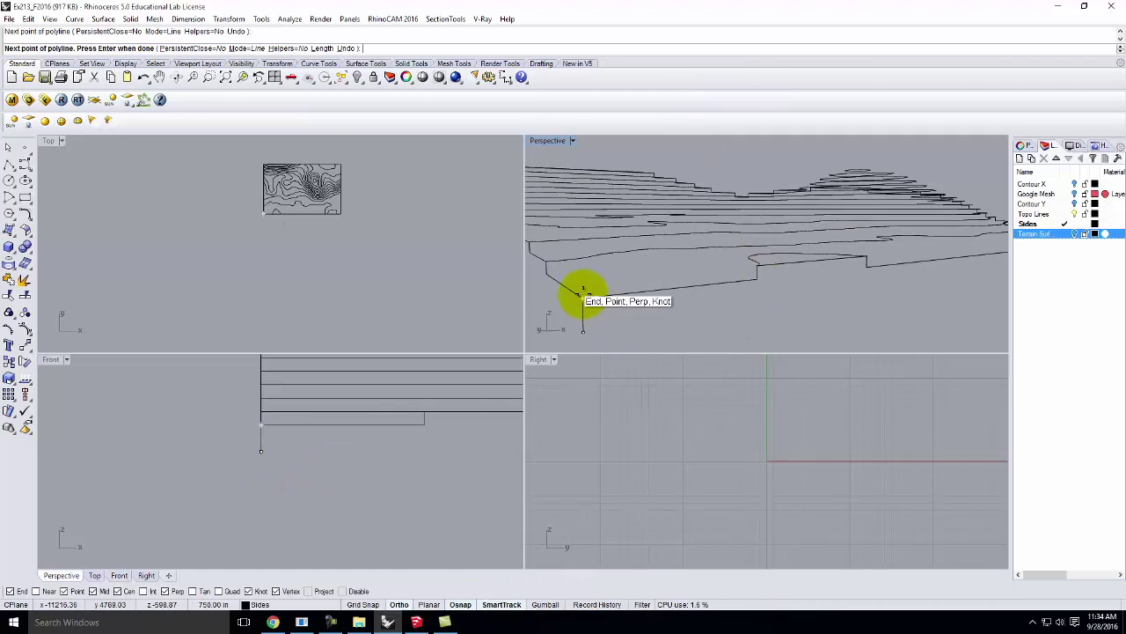
mouse_move(570, 321)
right_mouse_down()
mouse_move(566, 307)
mouse_move(586, 302)
mouse_move(584, 326)
mouse_move(583, 303)
right_mouse_up()
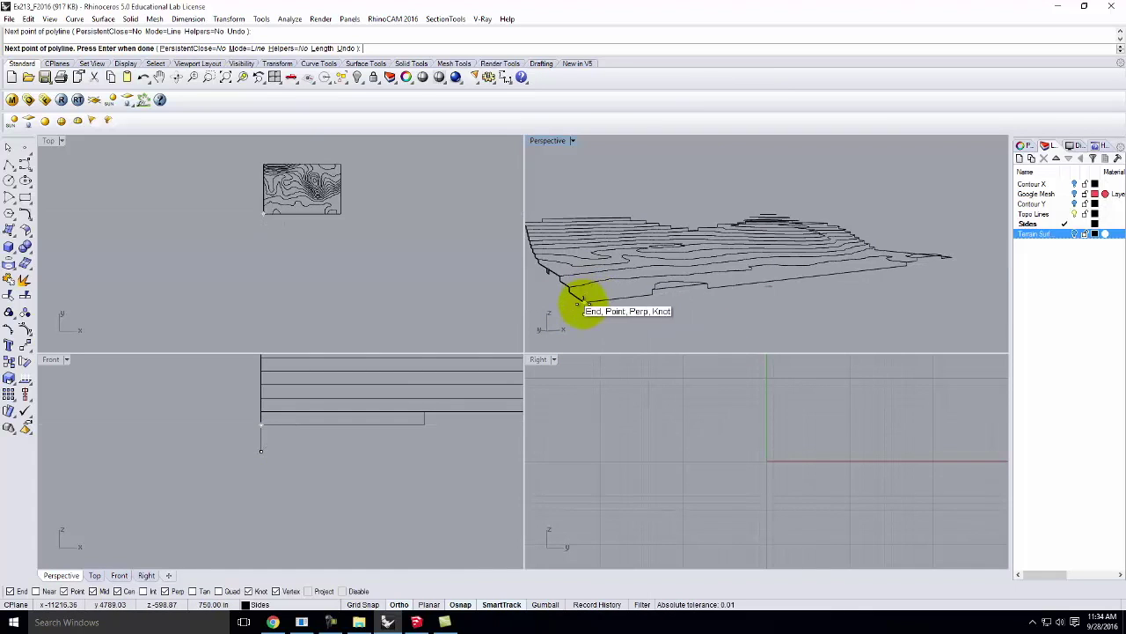
double_click(546, 139)
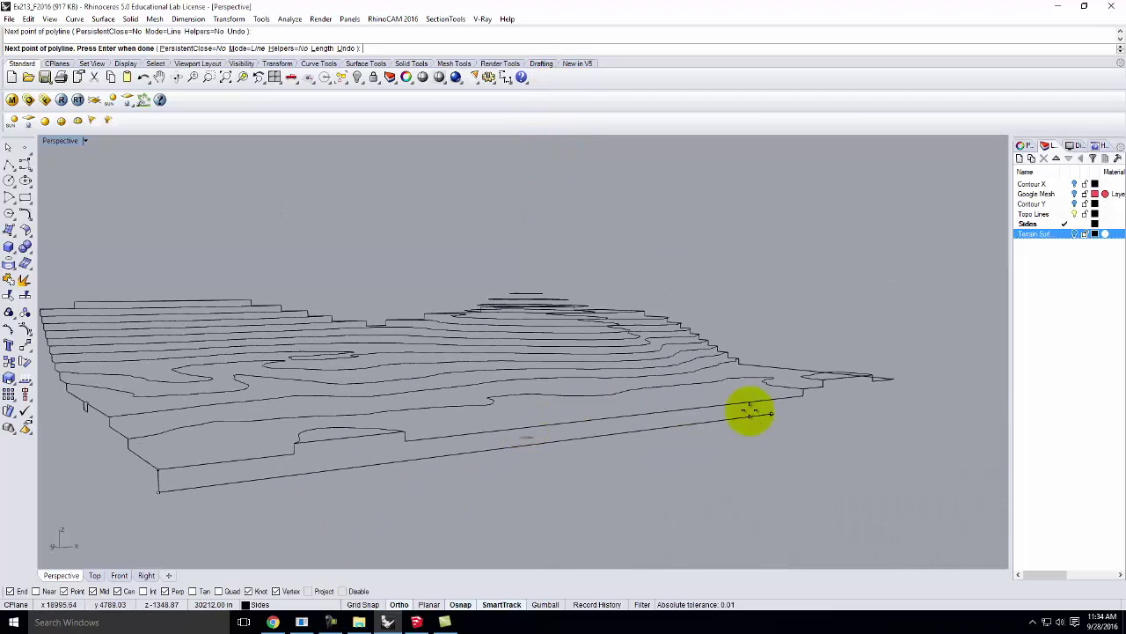
left_click(893, 380)
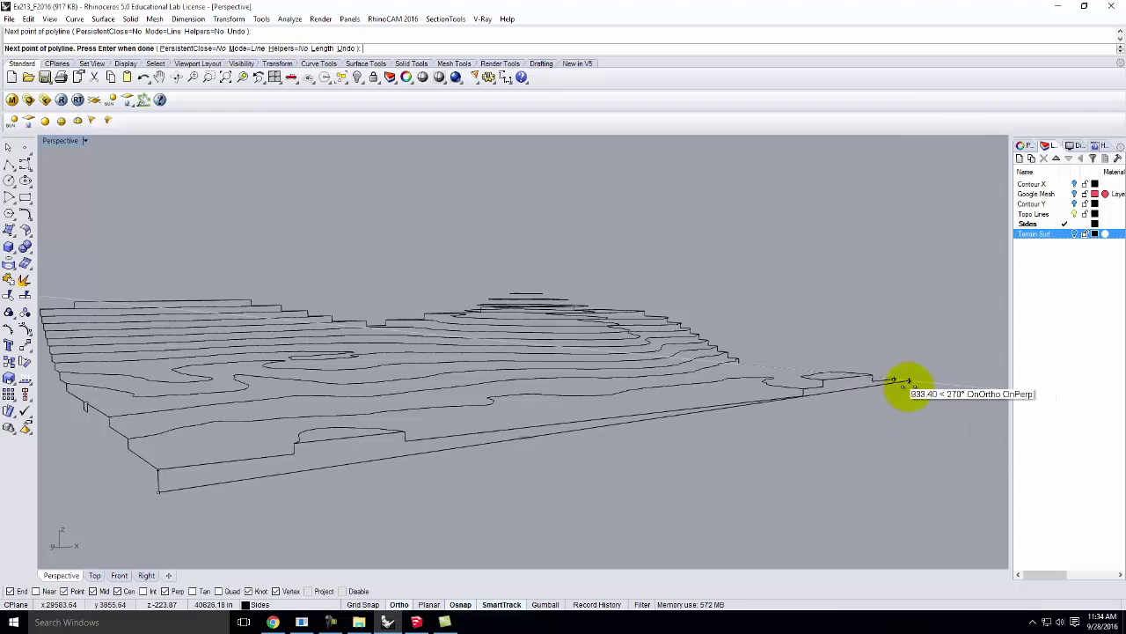
right_click_drag(909, 390, 581, 382)
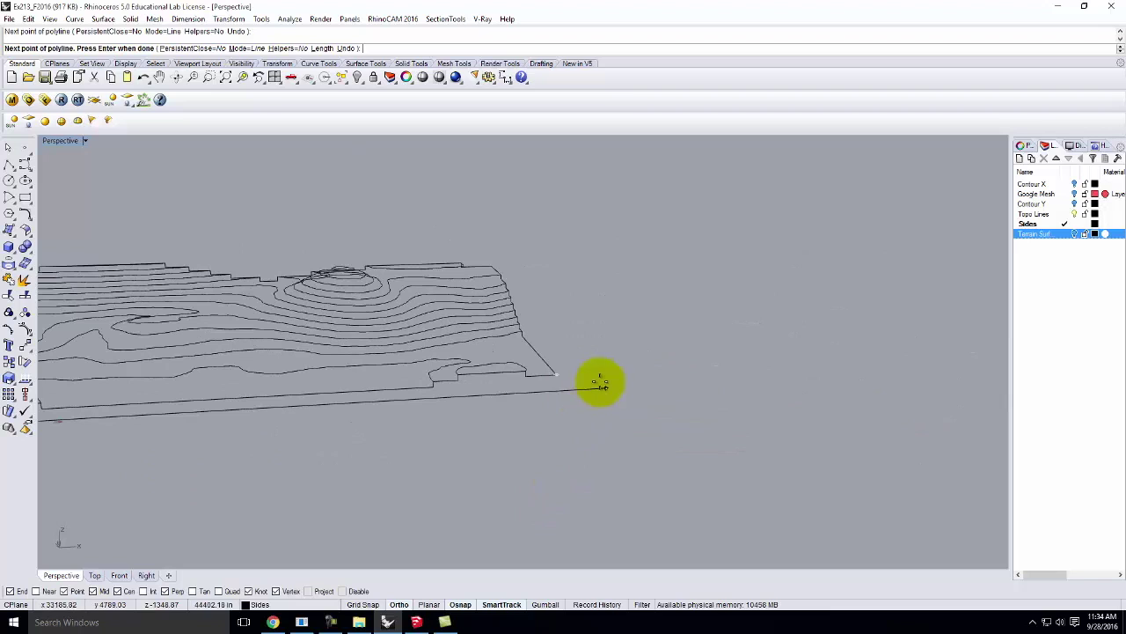
key("Return")
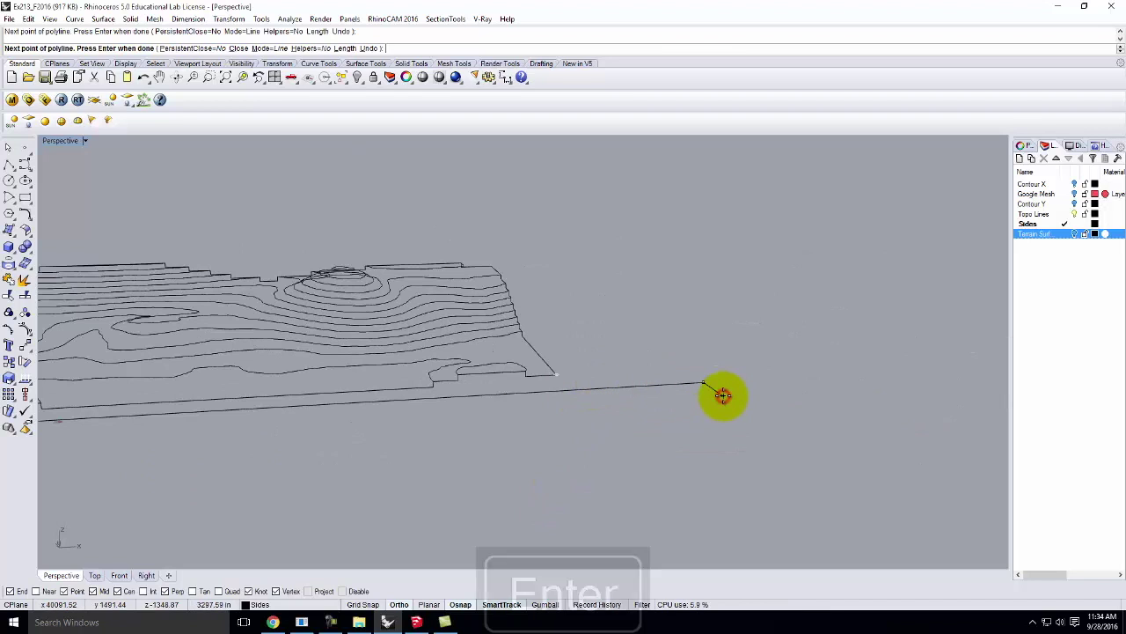
Draw a vertical line from the low side's far corner down to the new base line.
key("Return")
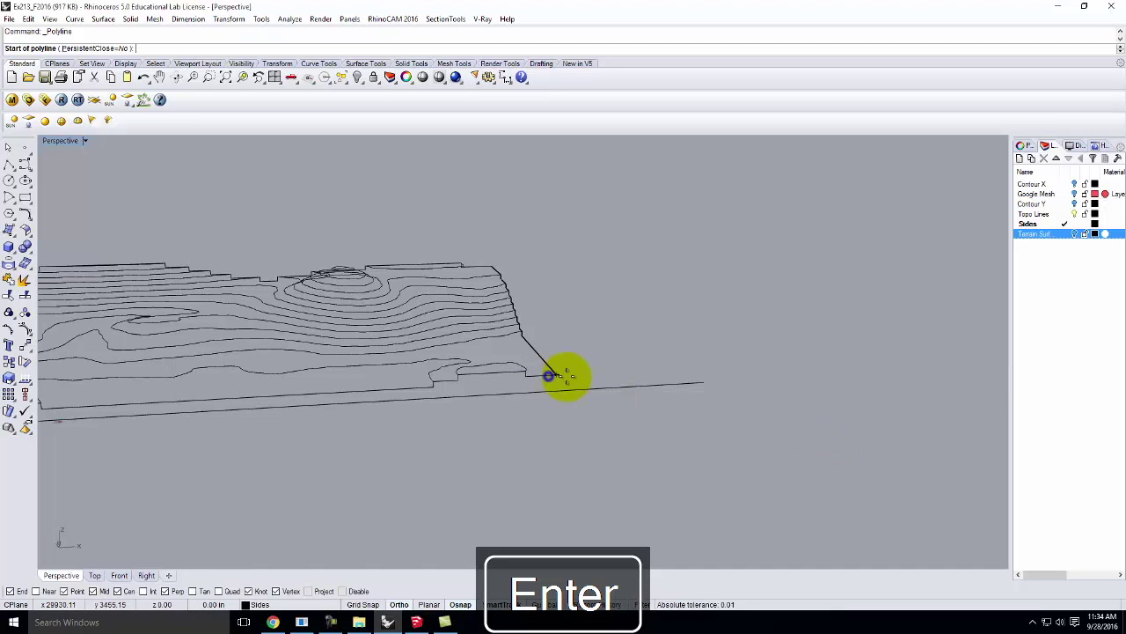
left_click(556, 373)
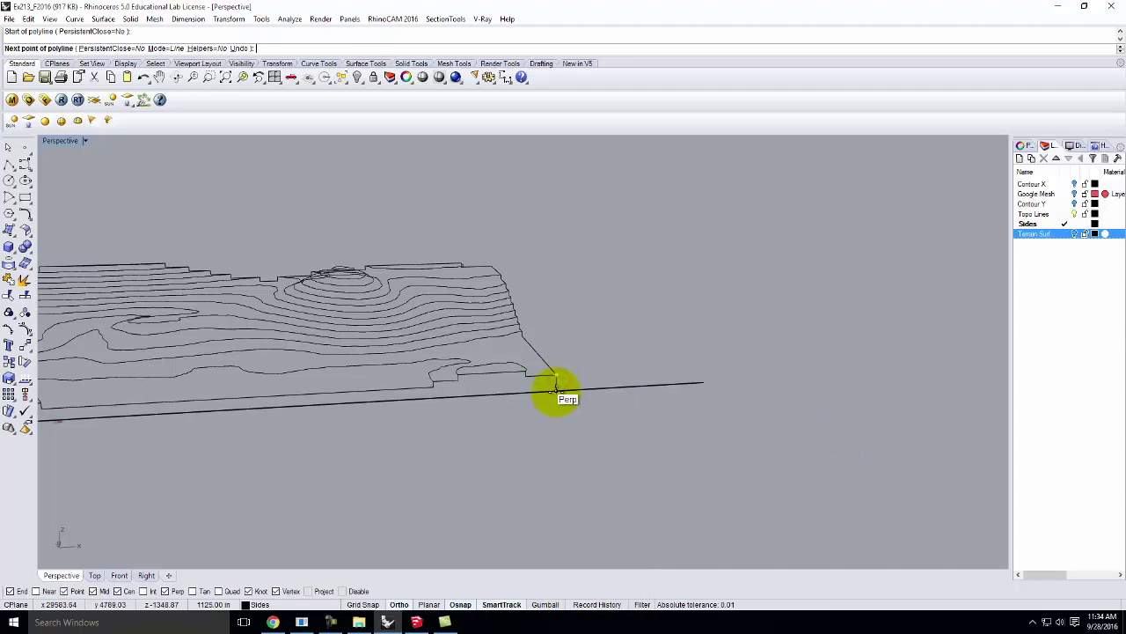
key("Return")
Trim the base line's overhang beyond the far corner, using the vertical corner line as the cutting object.
right_click_drag(571, 389, 624, 404)
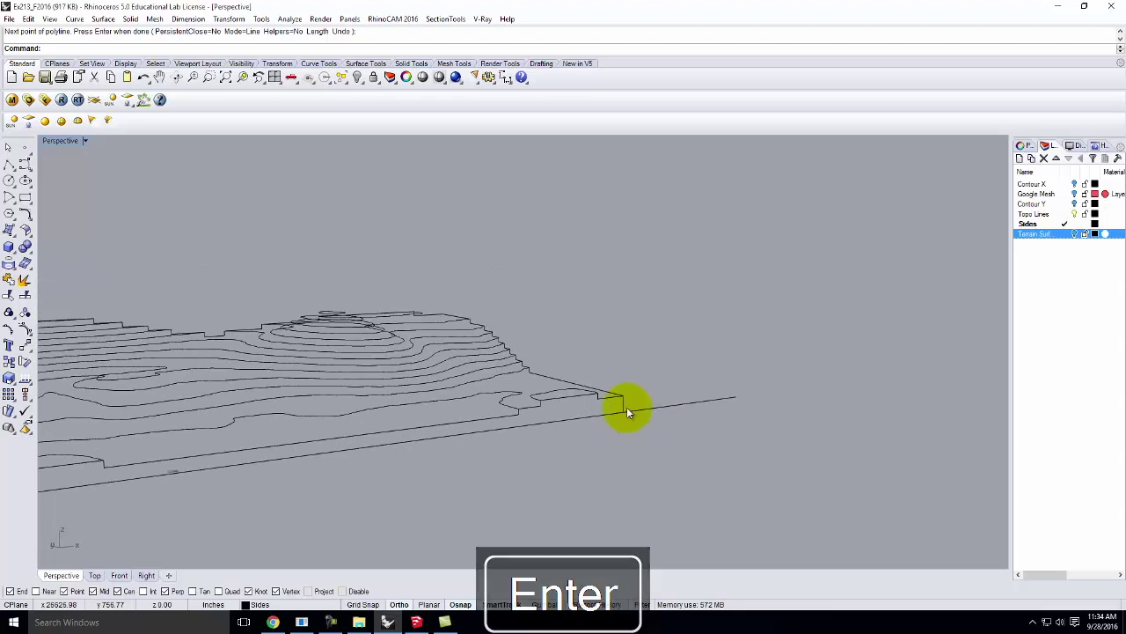
left_click(624, 404)
type("Trim")
key("Return")
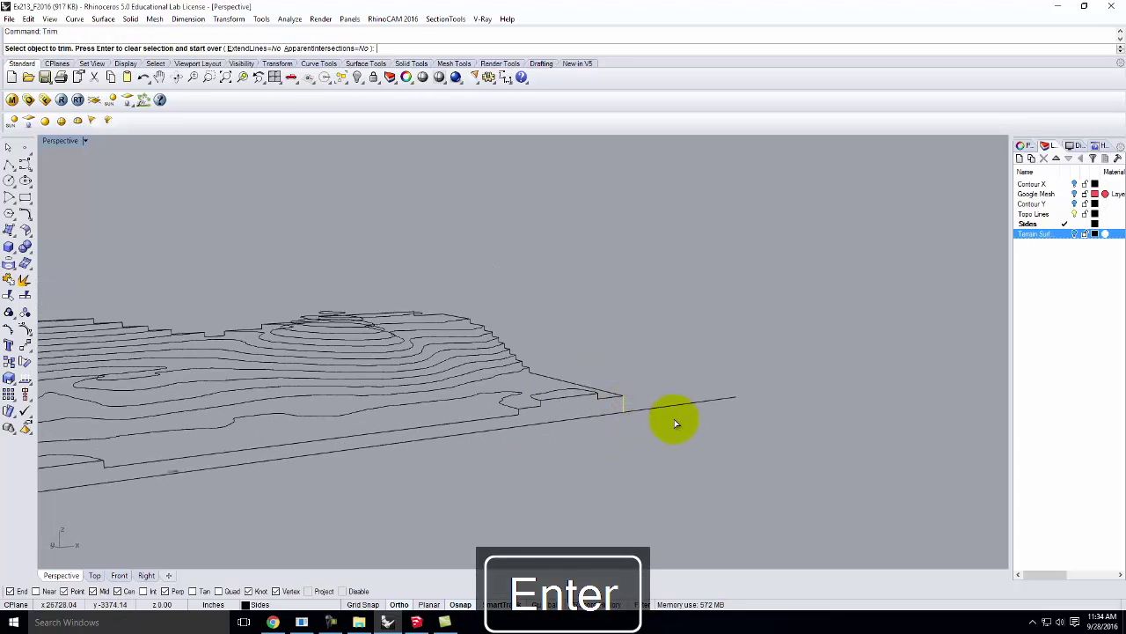
left_click(665, 412)
scroll(842, 414, "down", 3)
right_click_drag(842, 414, 655, 461)
key("Escape")
Join the base polyline, the vertical corner line and the low side's stepped profile into one closed curve, and select it to check.
scroll(814, 397, "up", 3)
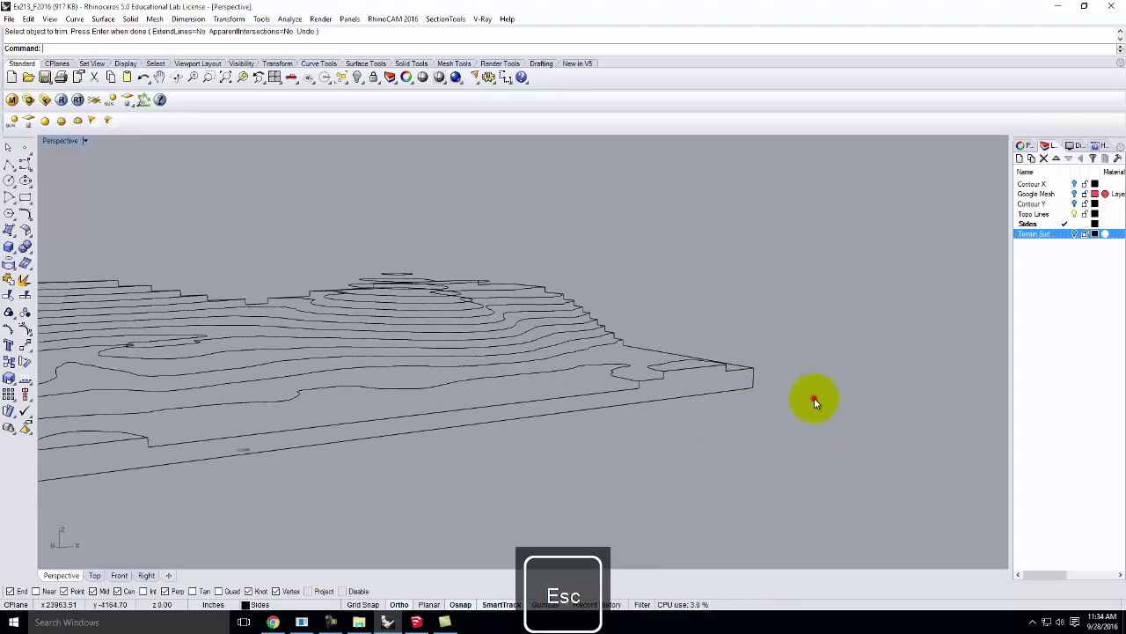
left_click(714, 398)
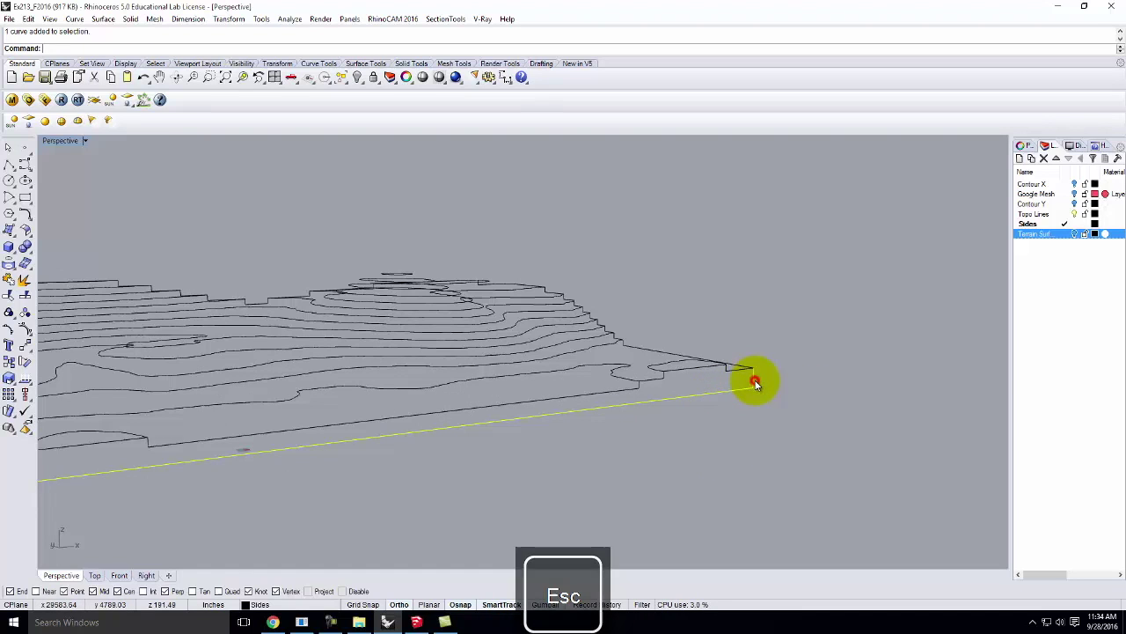
left_click(730, 371)
right_click_drag(790, 384, 539, 429)
scroll(536, 428, "up", 5)
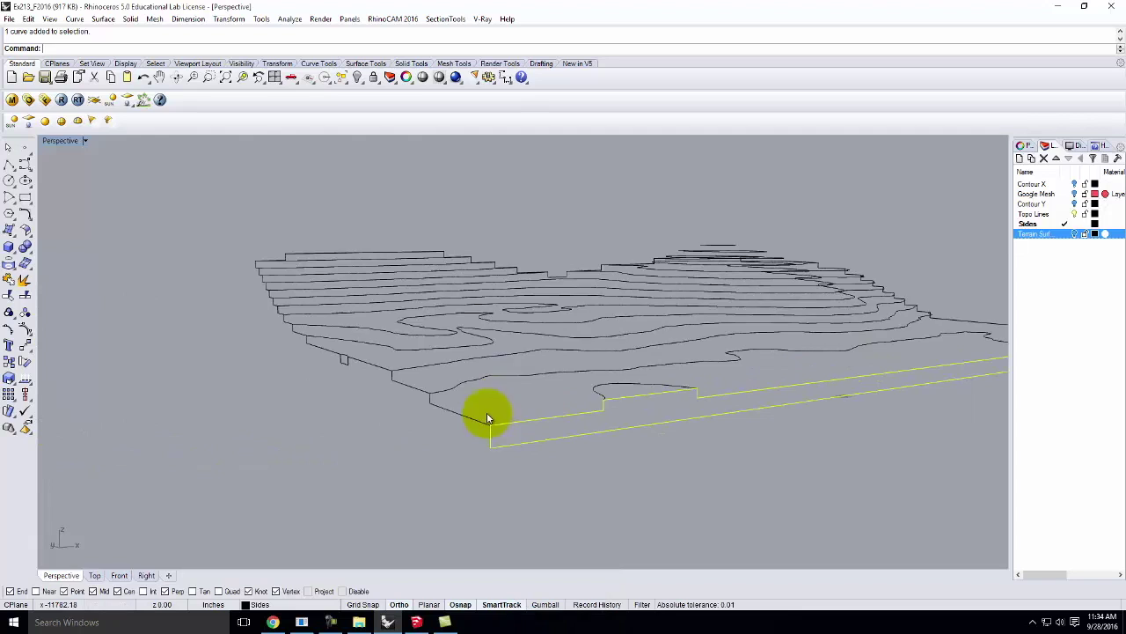
key("Return")
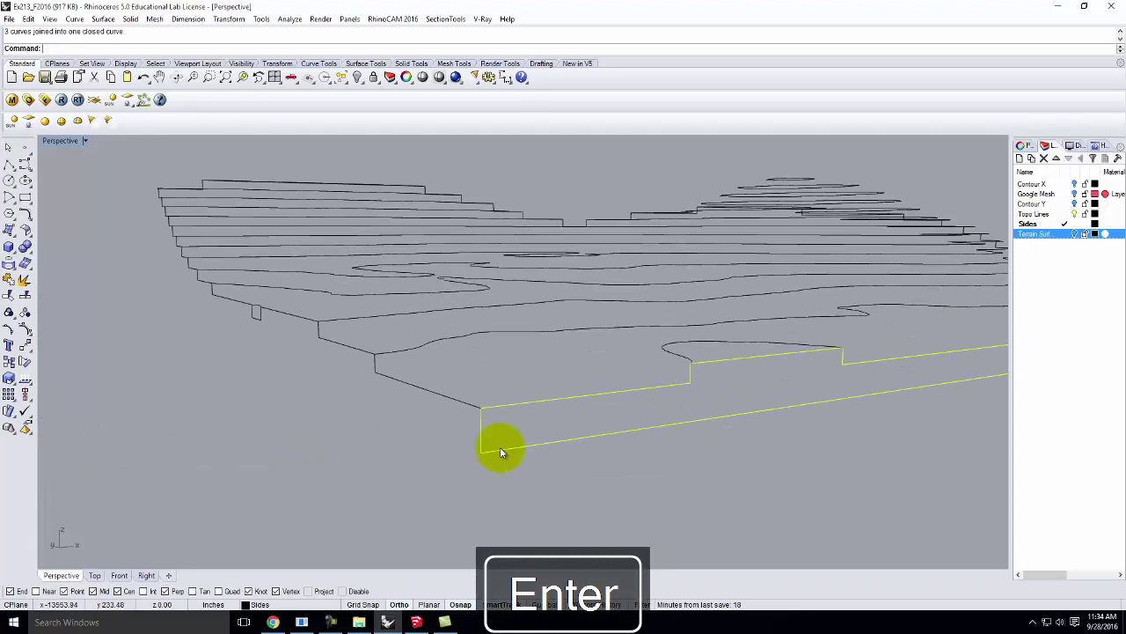
left_click(450, 465)
scroll(346, 410, "down", 6)
left_click(499, 416)
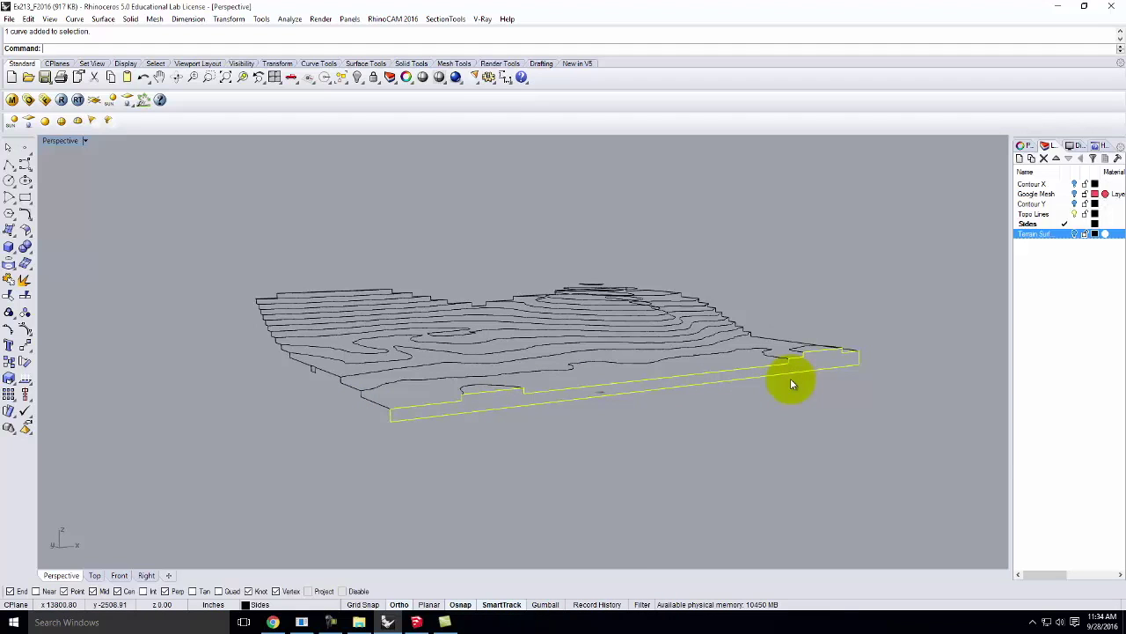
Draw a polyline down the closed profile's end edge and horizontally beneath the adjacent side, extending past that side's far corner.
right_click_drag(818, 384, 534, 461)
right_click_drag(329, 447, 337, 443)
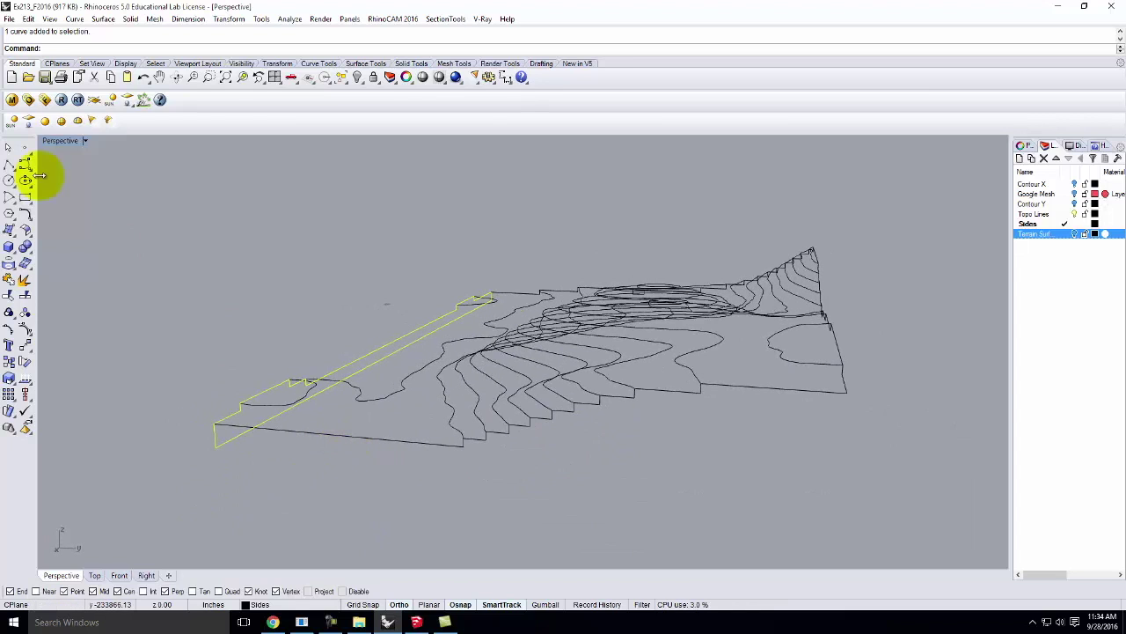
left_click(9, 164)
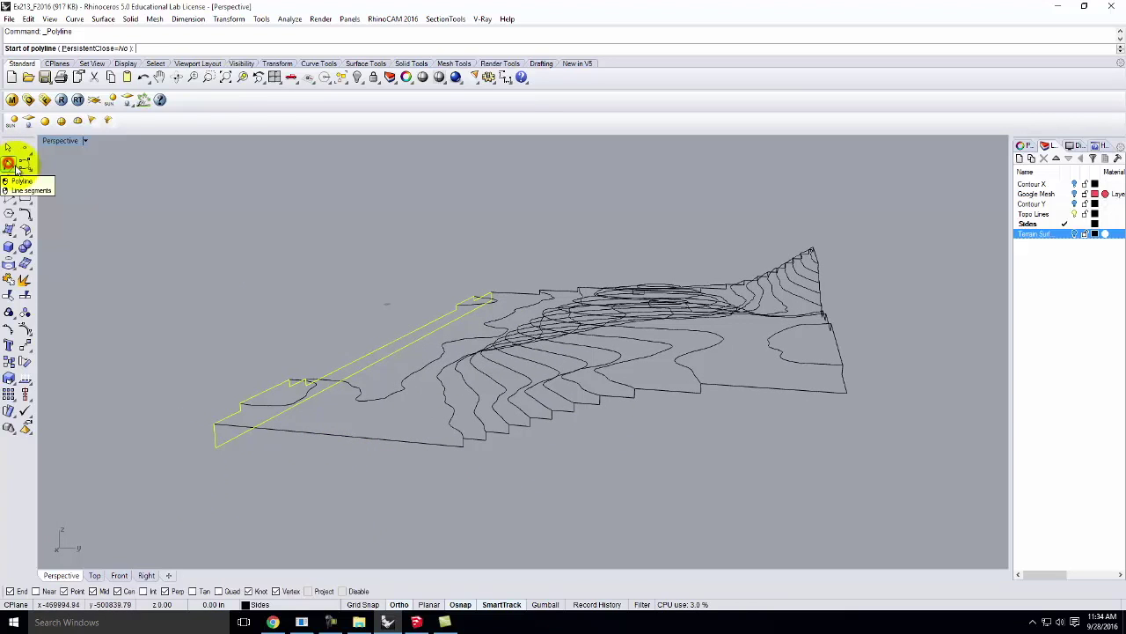
left_click(215, 426)
left_click(218, 450)
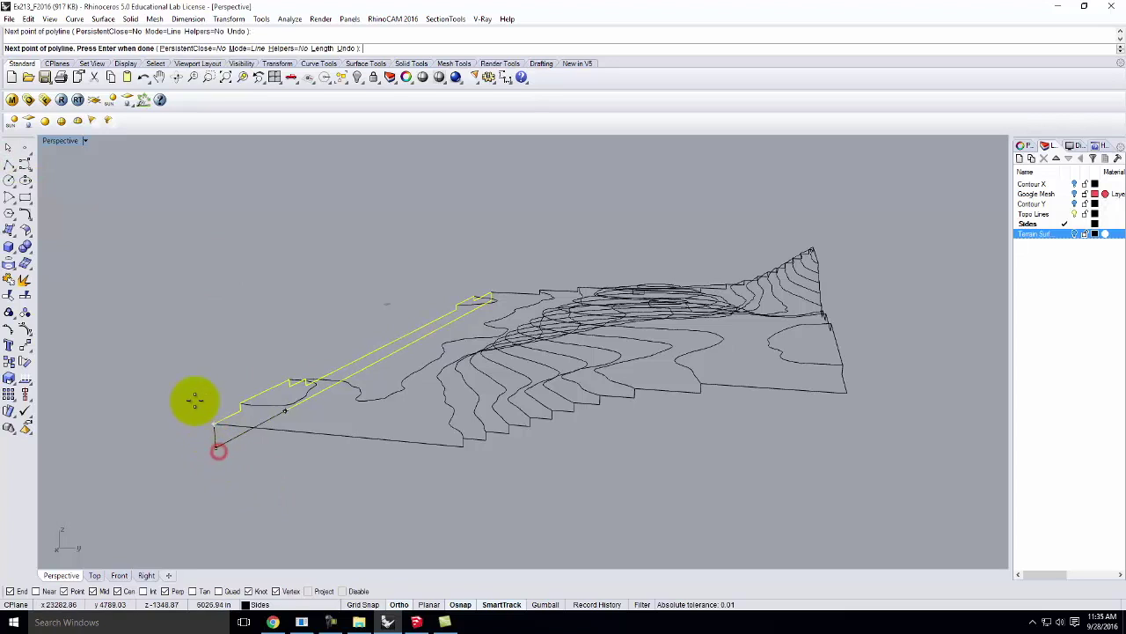
scroll(194, 397, "down", 5)
key("Return")
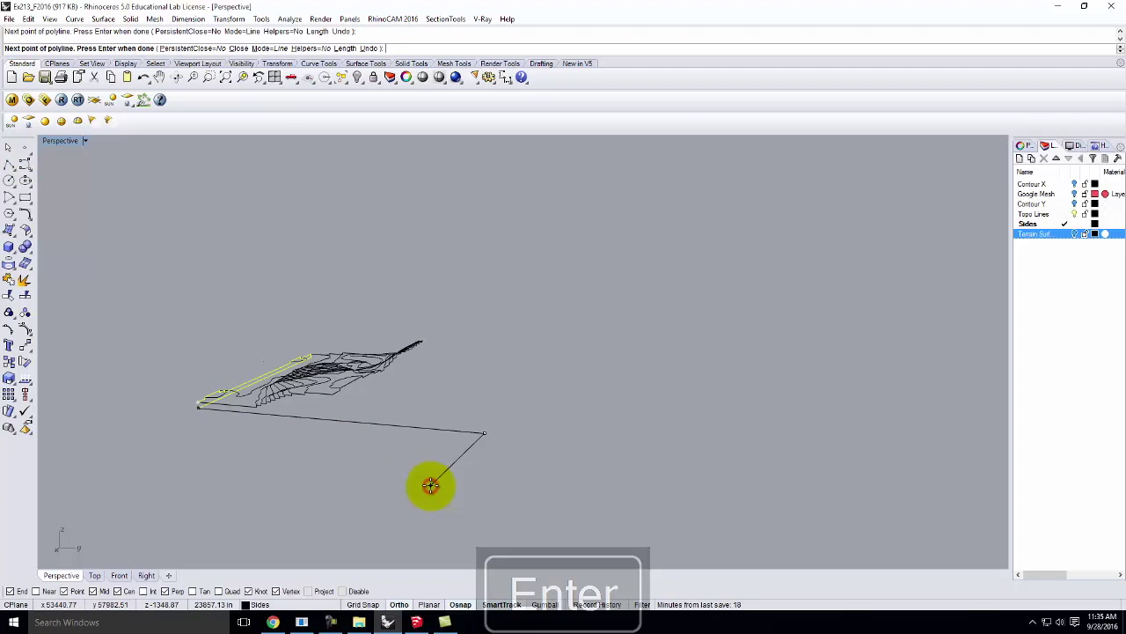
Draw a vertical line from the adjacent side's far corner down to its new base line.
right_click_drag(360, 360, 472, 528)
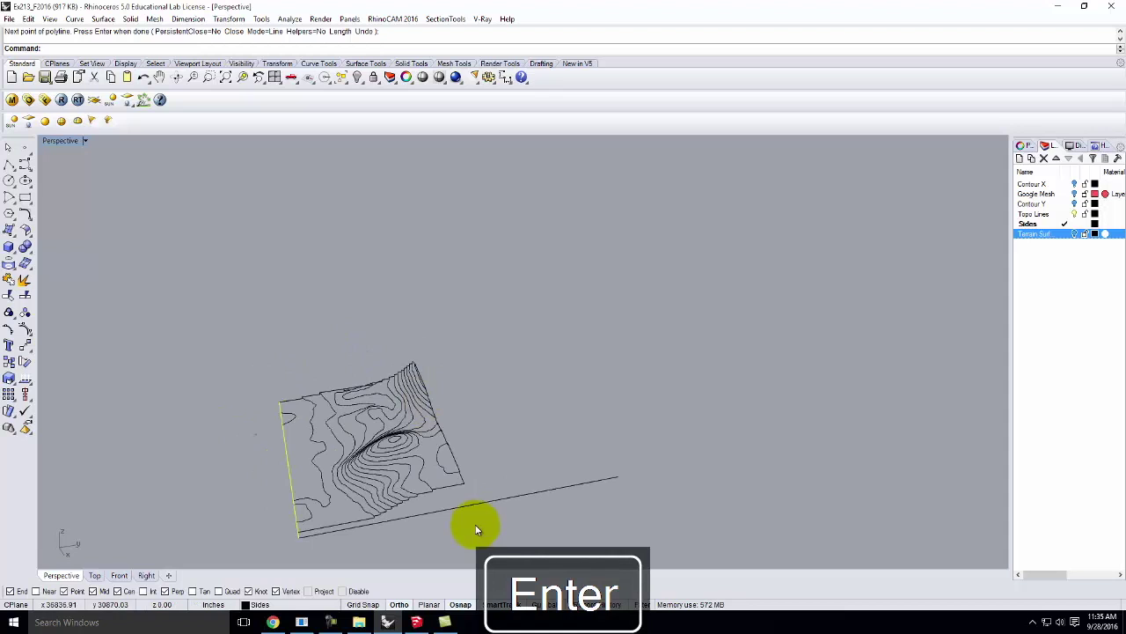
scroll(463, 513, "up", 3)
key("Return")
left_click(466, 468)
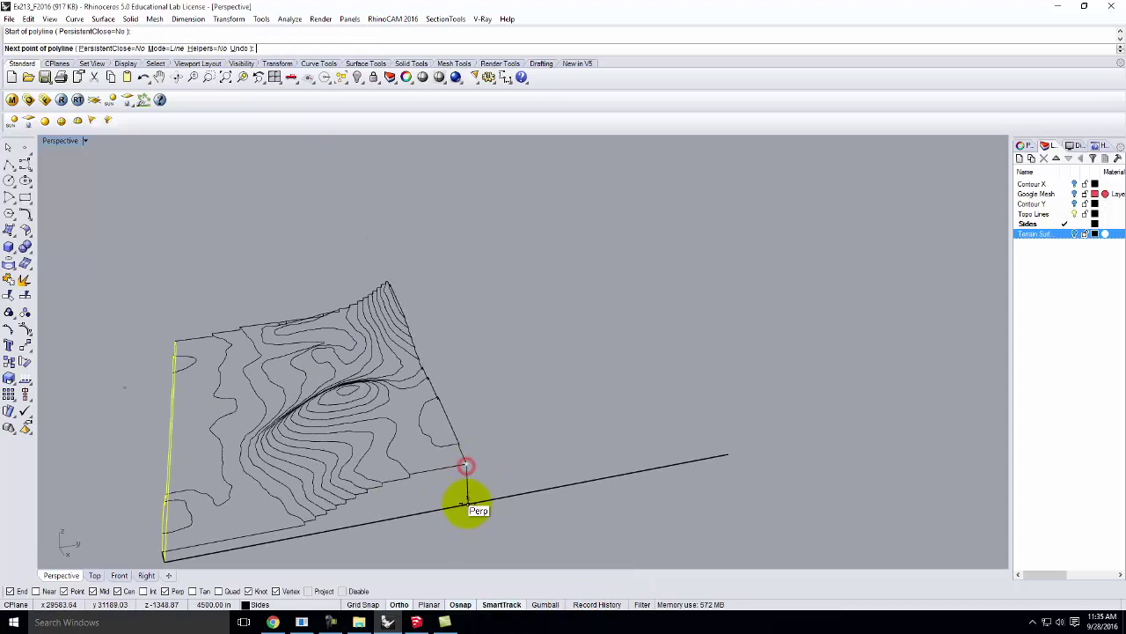
left_click(467, 504)
key("Return")
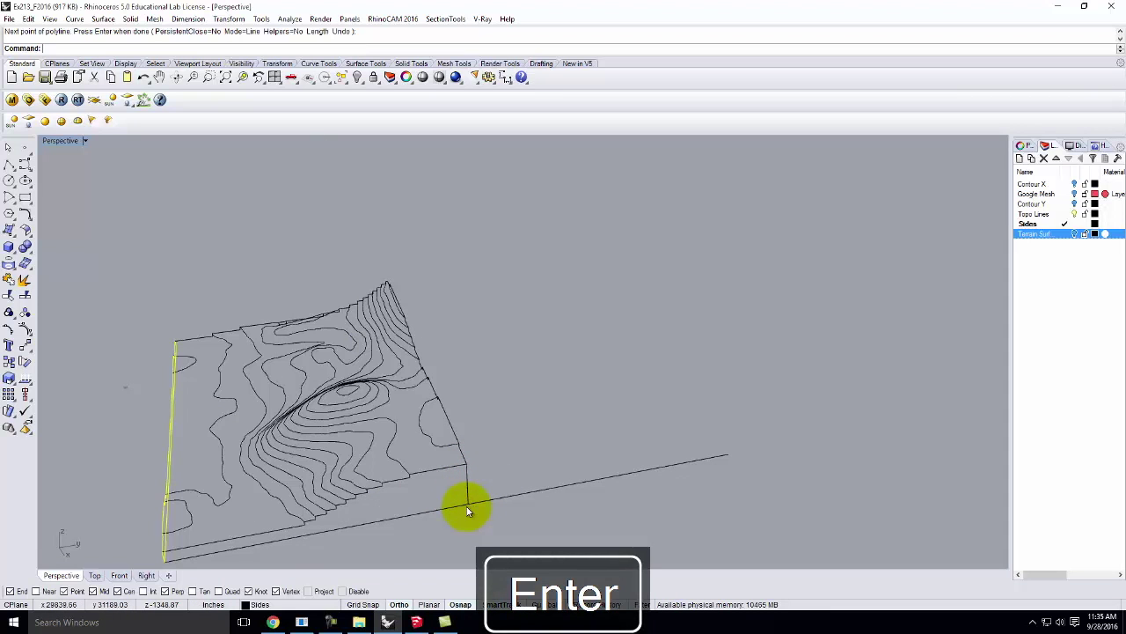
Trim the adjacent side's base line where it overshoots the corner, cutting with the vertical line there.
scroll(552, 519, "down", 2)
scroll(529, 438, "up", 4)
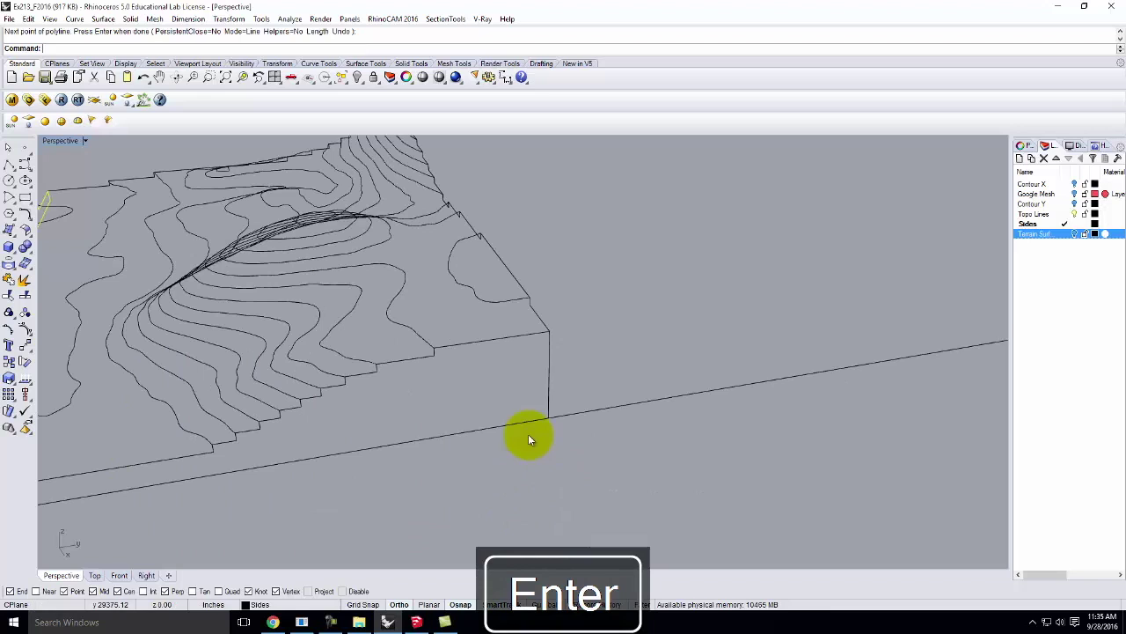
left_click(548, 393)
type("trim")
key("Return")
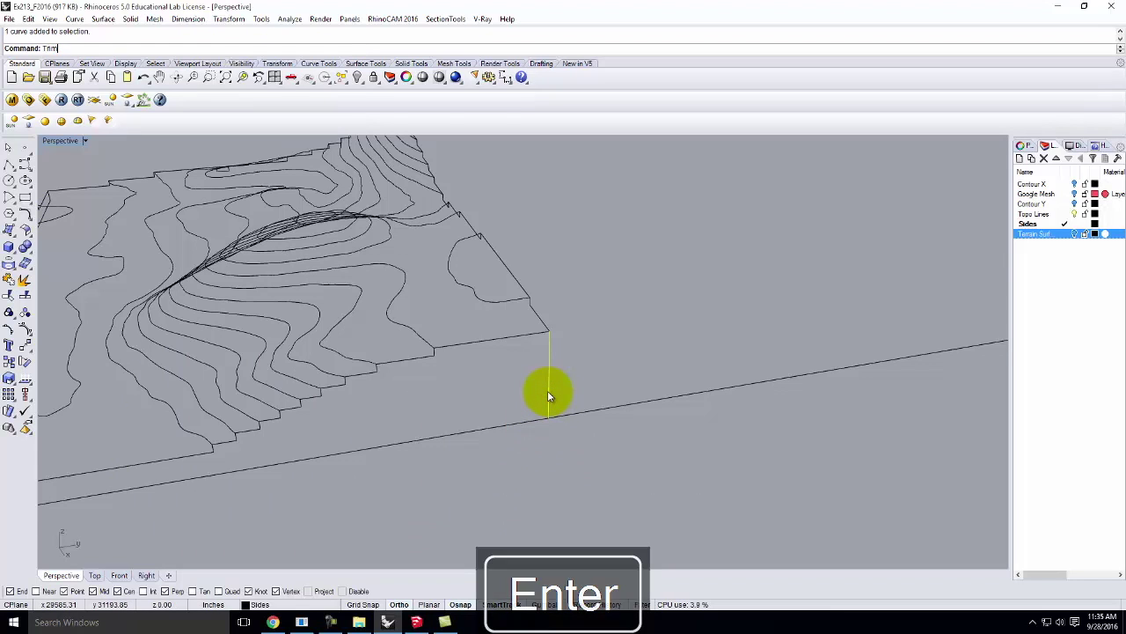
left_click(588, 410)
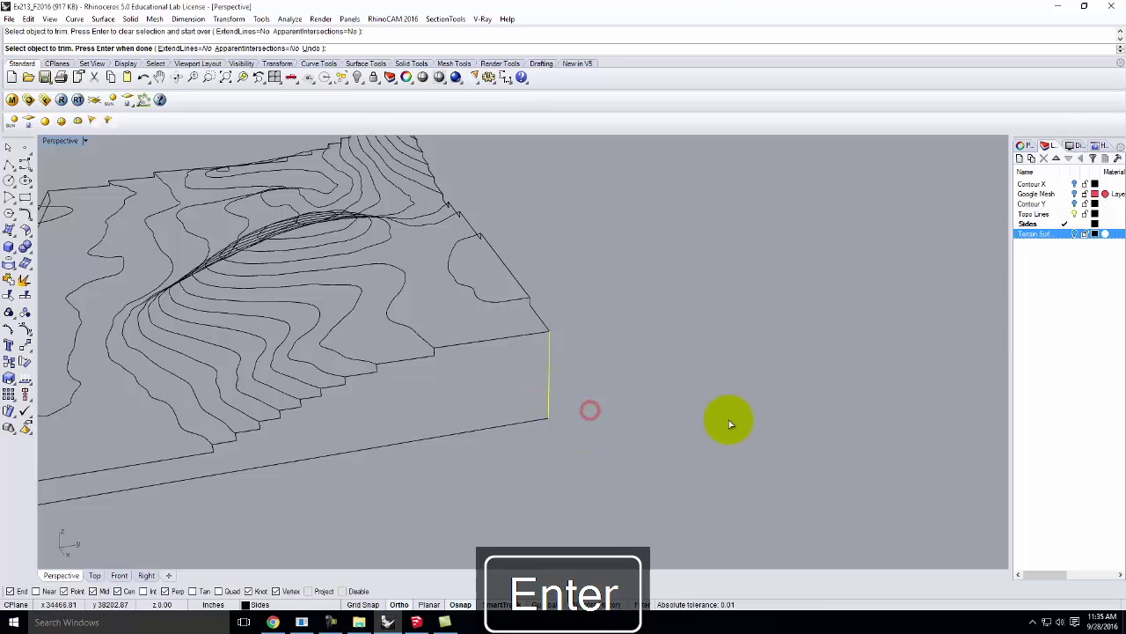
scroll(748, 425, "down", 3)
key("Escape")
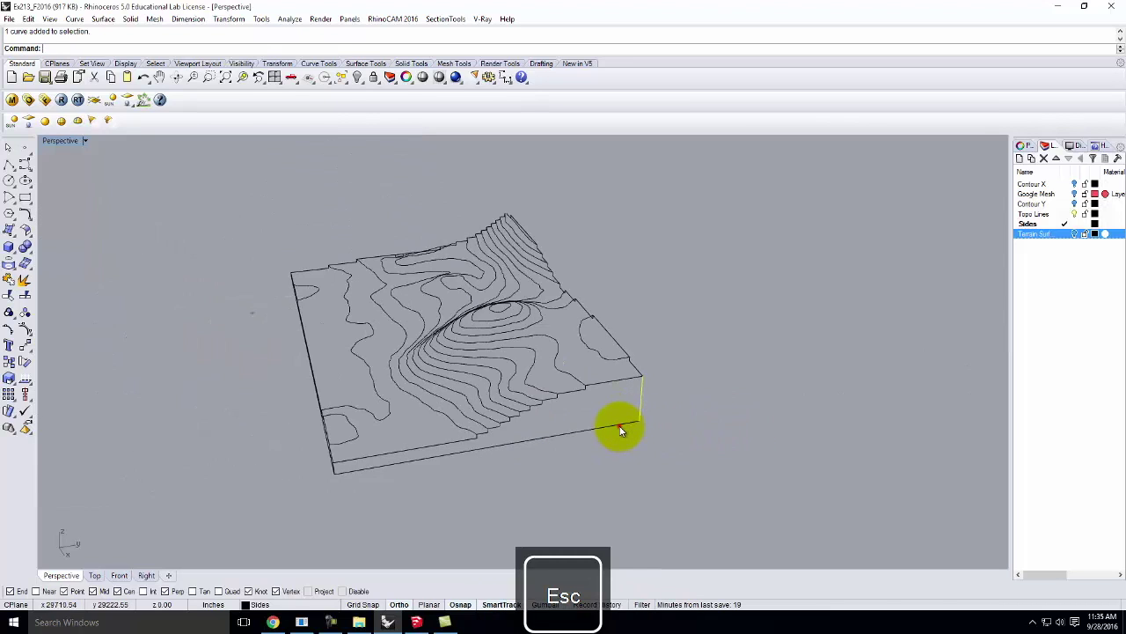
Join the adjacent side's base line, vertical corner line and stepped profile into one closed curve, and select it to check.
left_click(619, 424)
left_click(617, 385)
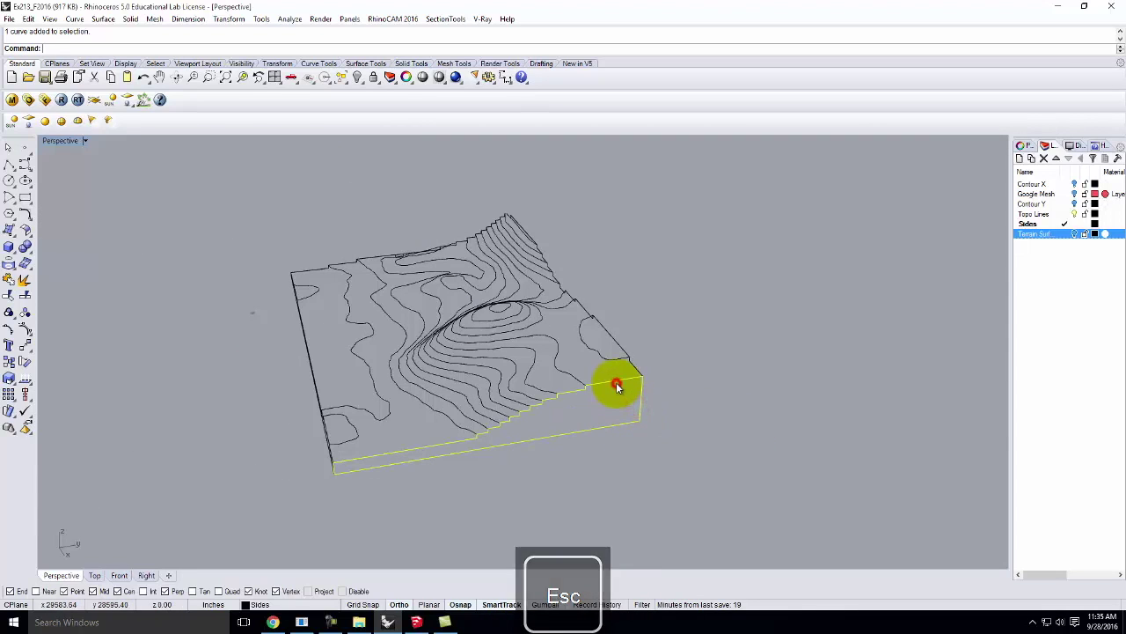
scroll(342, 473, "up", 3)
right_click_drag(343, 473, 399, 458)
key("Return")
left_click(658, 468)
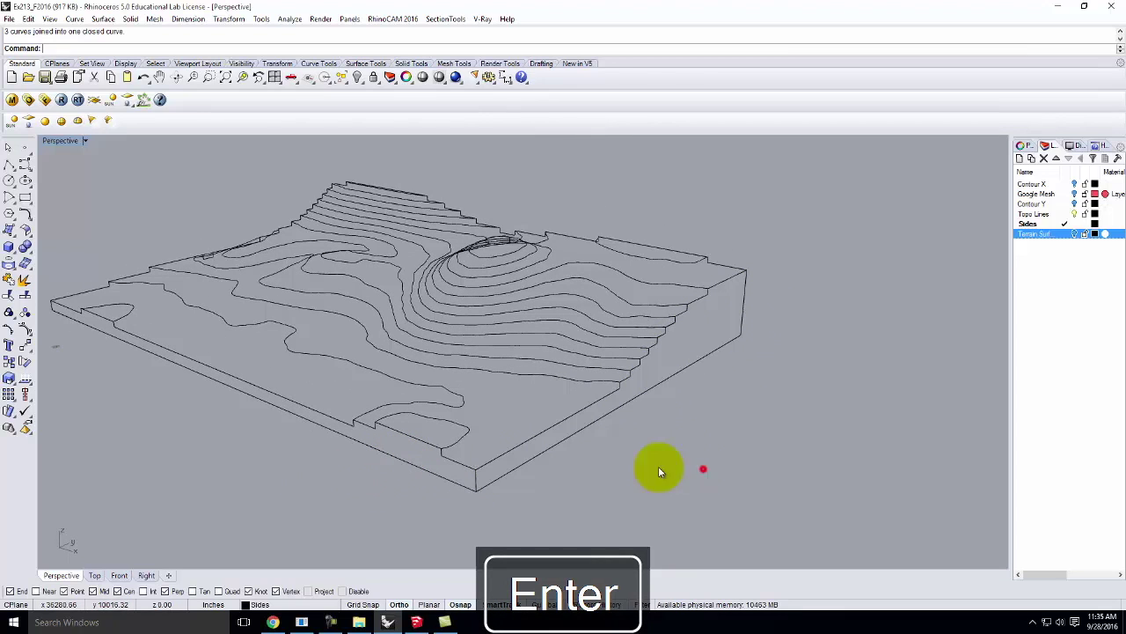
left_click(473, 478)
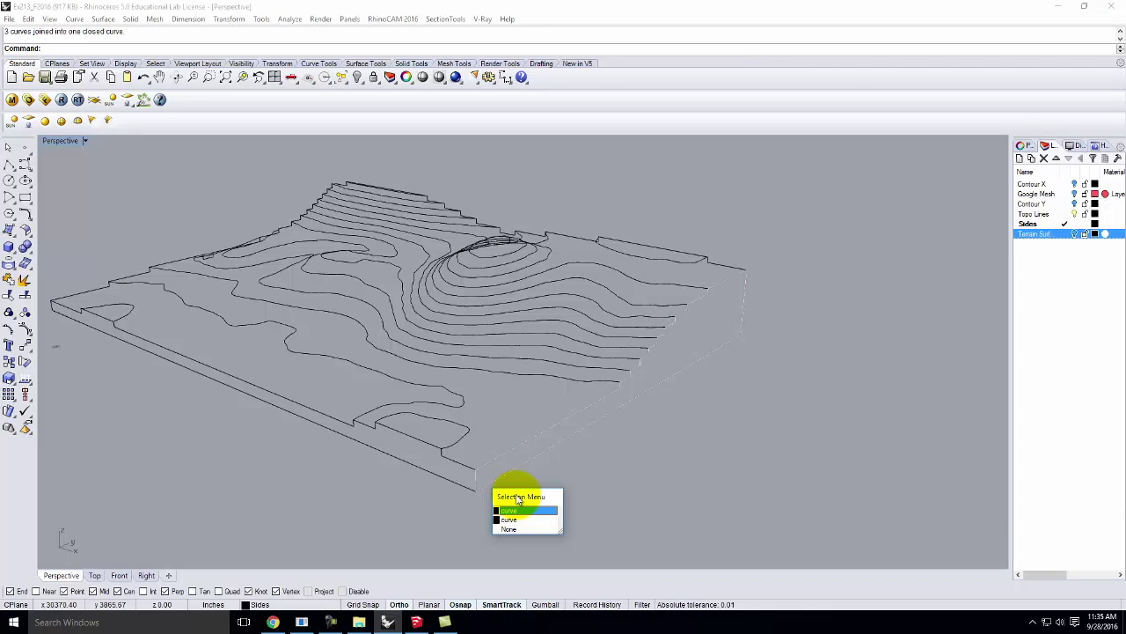
left_click(845, 423)
Draw a polyline down the end edge of the just-closed profile and horizontally beneath the third side, extending past its far corner.
right_click_drag(923, 352, 654, 387)
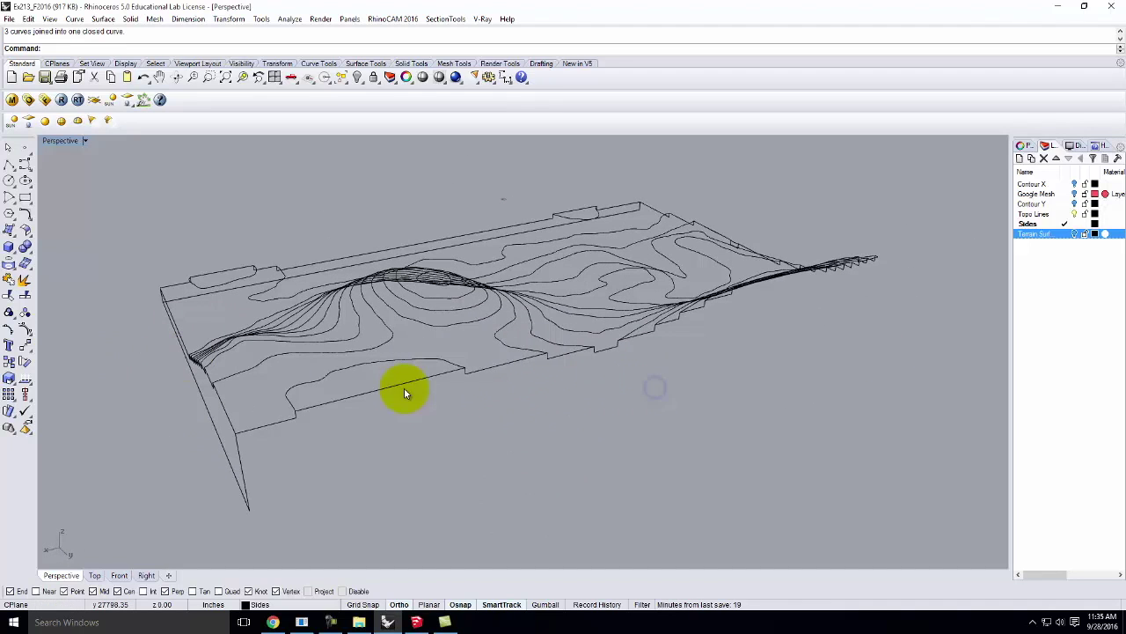
left_click(11, 165)
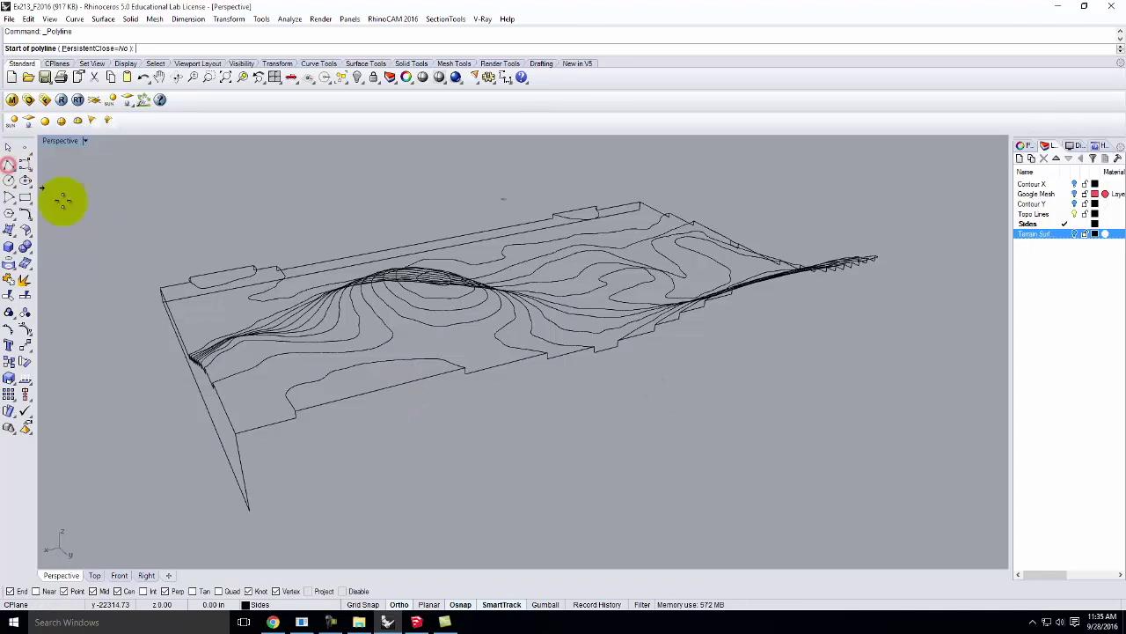
left_click(236, 436)
left_click(253, 510)
right_click_drag(253, 511, 452, 481)
left_click(774, 435)
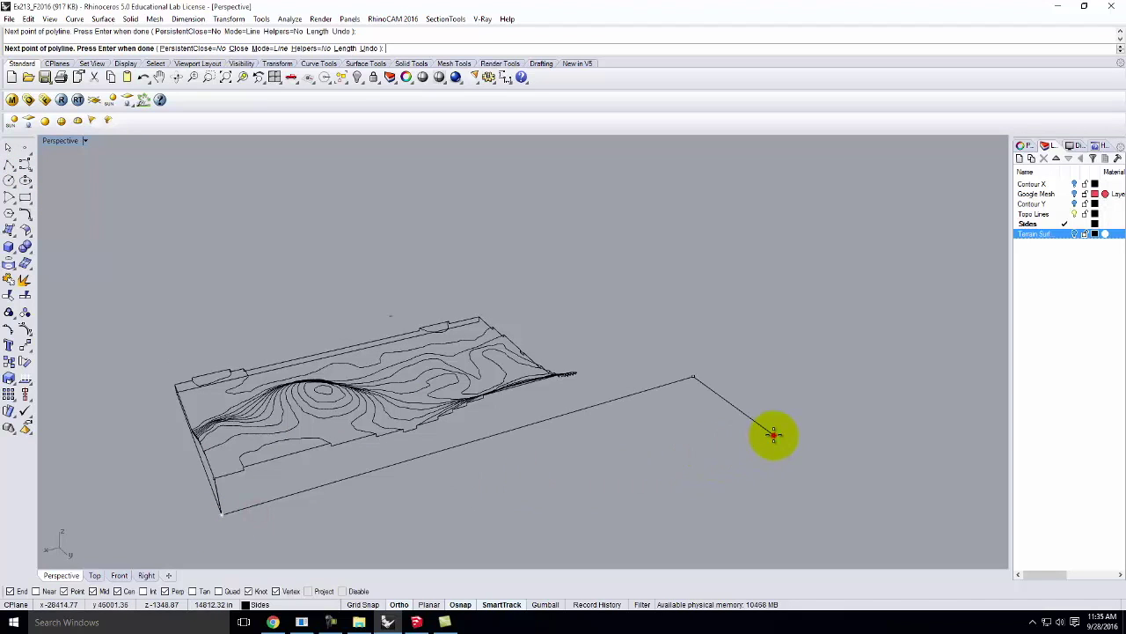
key("Return")
Draw a vertical line from the third side's far upper corner straight down to its base line.
right_click_drag(766, 382, 576, 432)
scroll(528, 414, "up", 3)
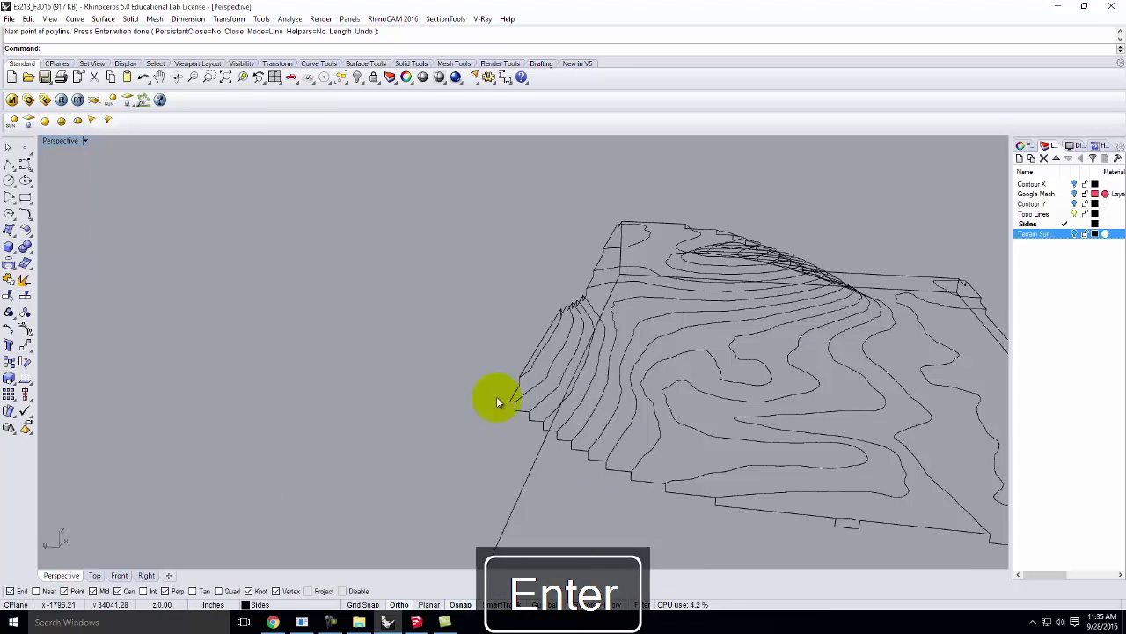
key("Return")
left_click(510, 401)
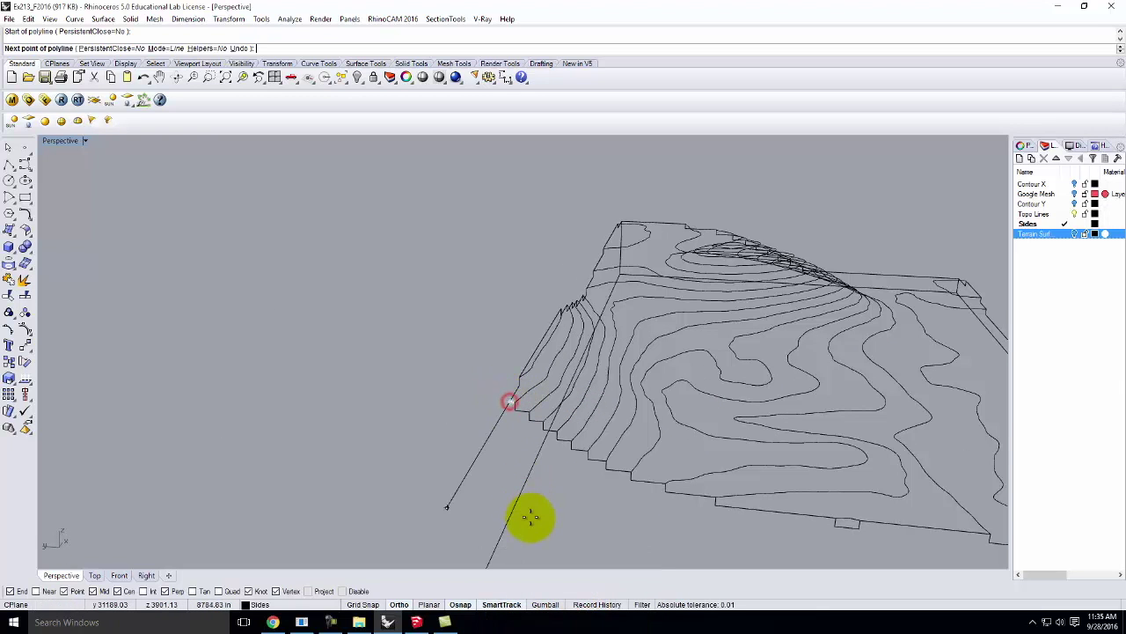
left_click(510, 520)
type("\\")
key("Return")
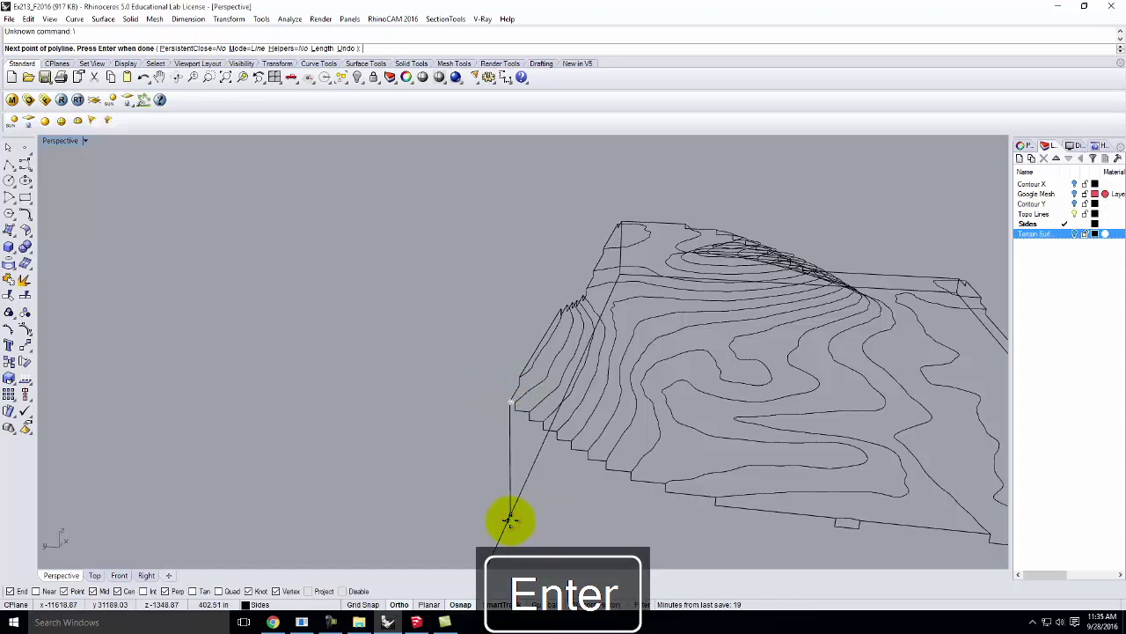
key("Return")
Trim the third side's base line where it overshoots the corner, using the vertical line as the cutting object.
right_click_drag(502, 520, 548, 502)
left_click(566, 478)
key("Return")
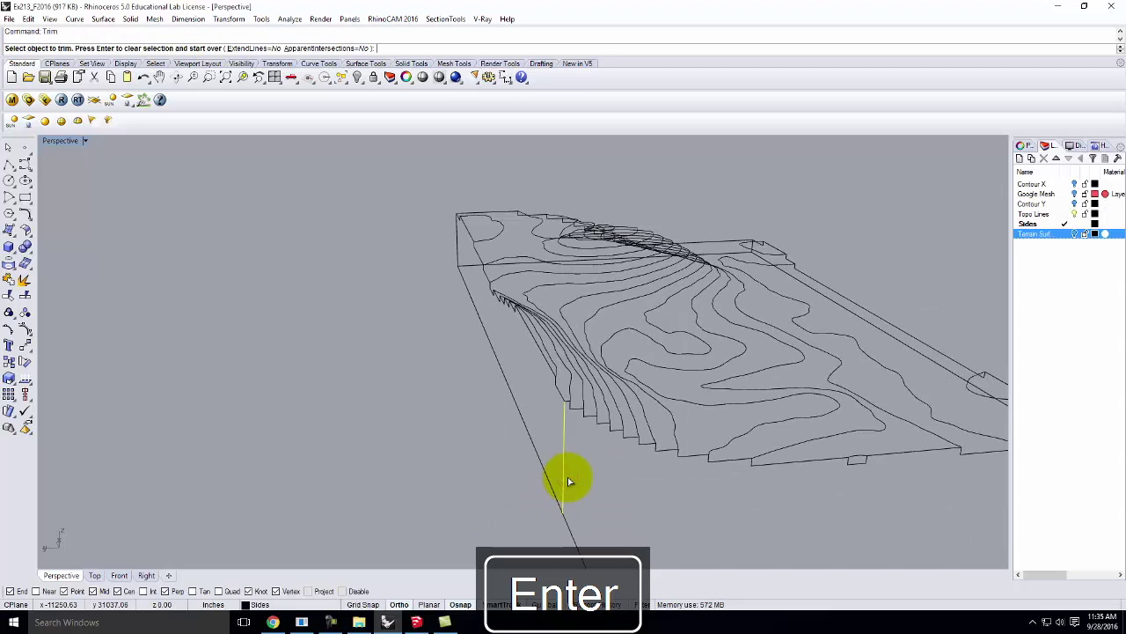
left_click(572, 541)
right_click_drag(662, 526, 701, 505)
key("Return")
Join the third side's base polyline, vertical corner line and stepped profile into one closed curve.
scroll(603, 501, "up", 2)
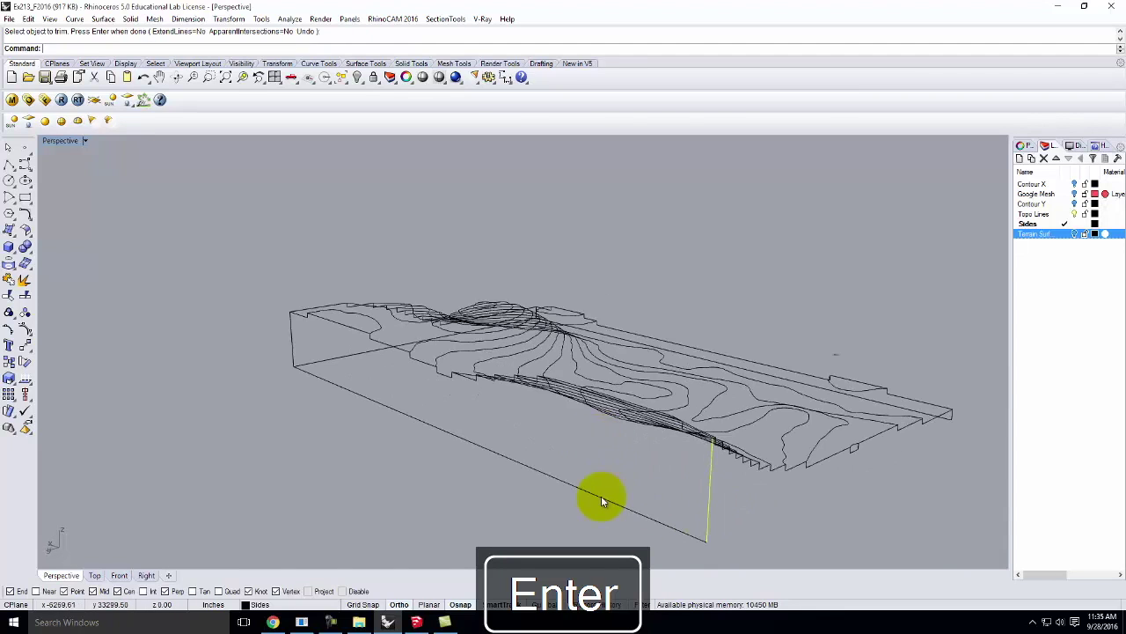
left_click(609, 503)
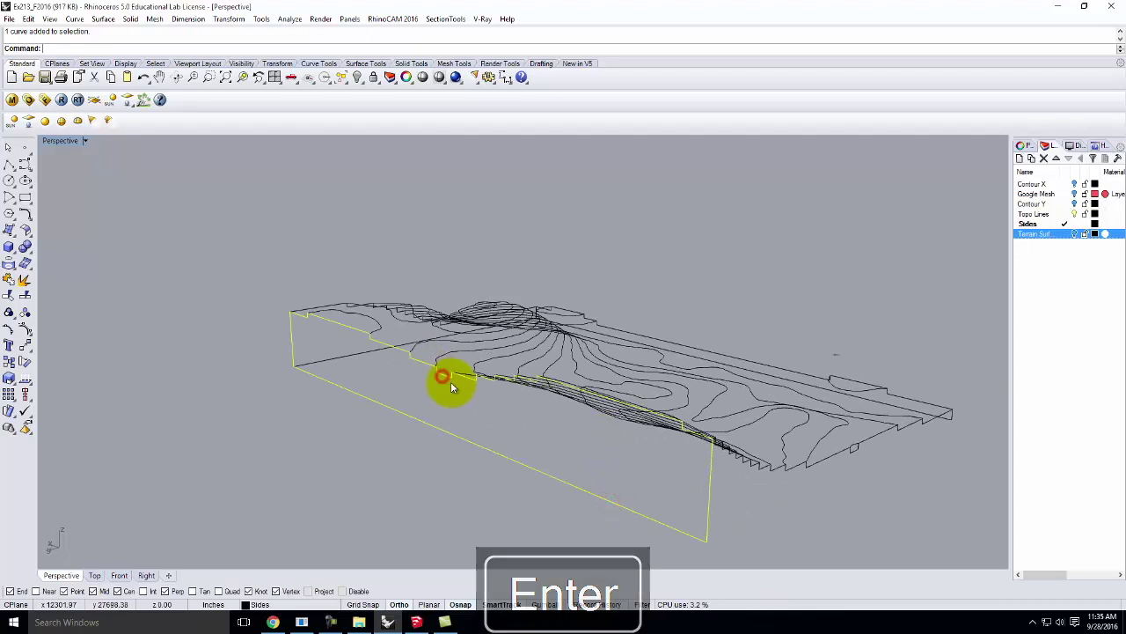
scroll(299, 453, "down", 2)
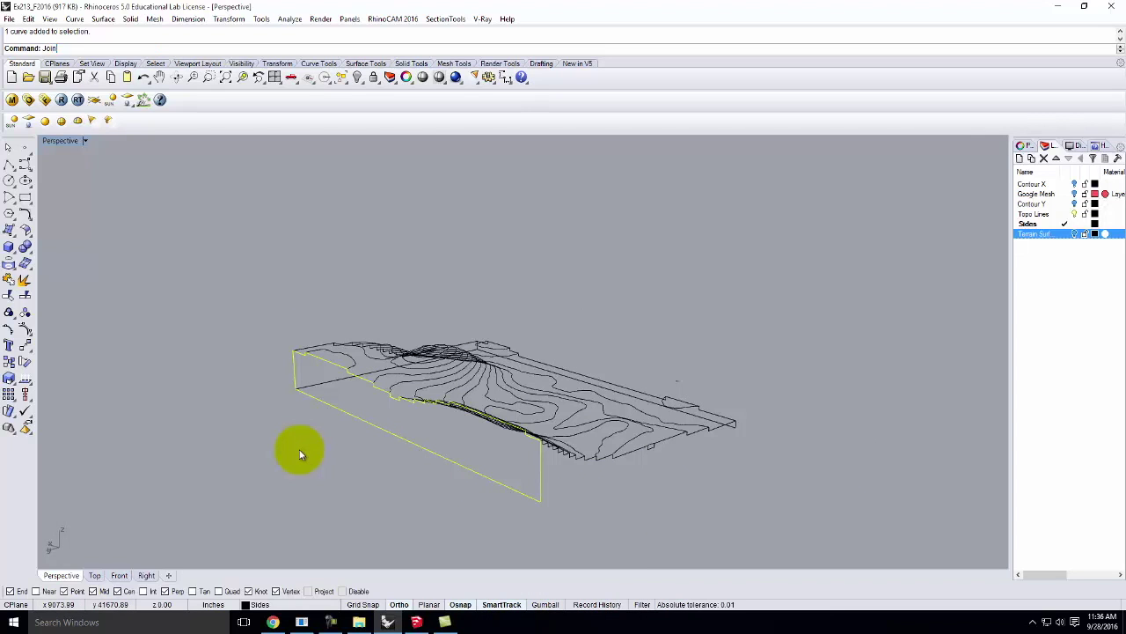
key("Return")
left_click(408, 268)
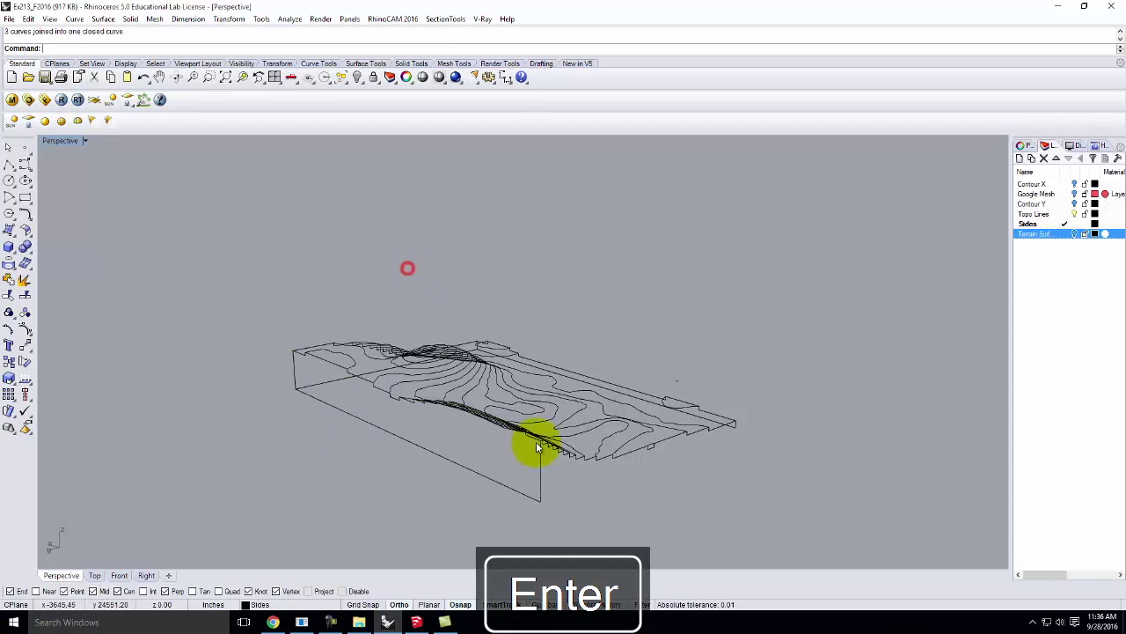
Draw a polyline under the last open side, down its high corner, along the base and up to the low corner's profile end.
right_click_drag(767, 440, 391, 446)
left_click(9, 164)
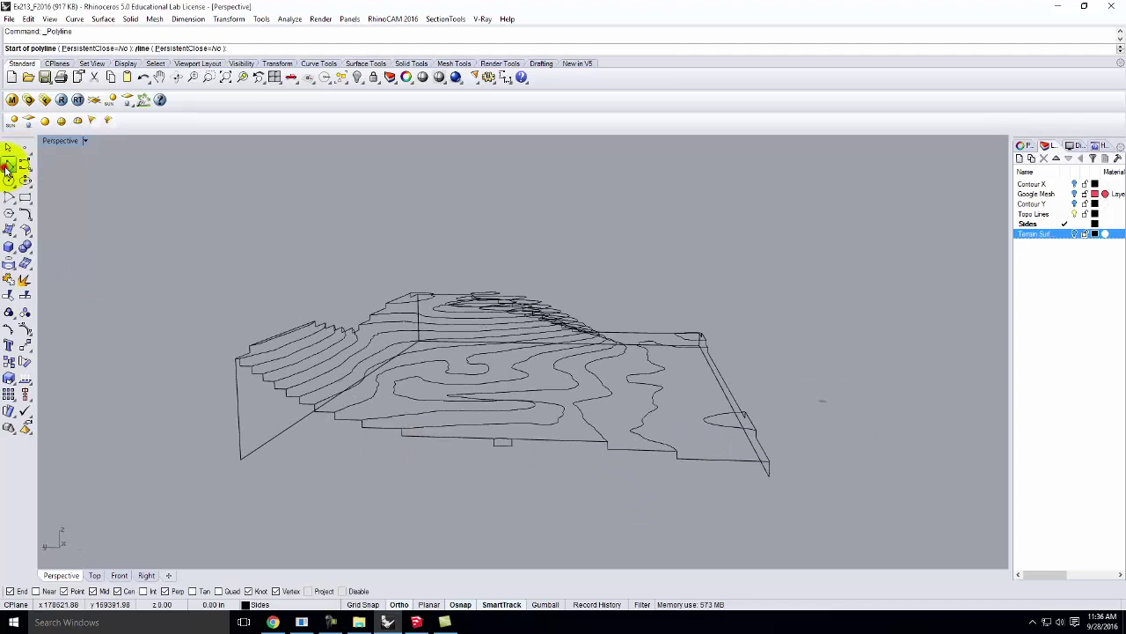
left_click(236, 359)
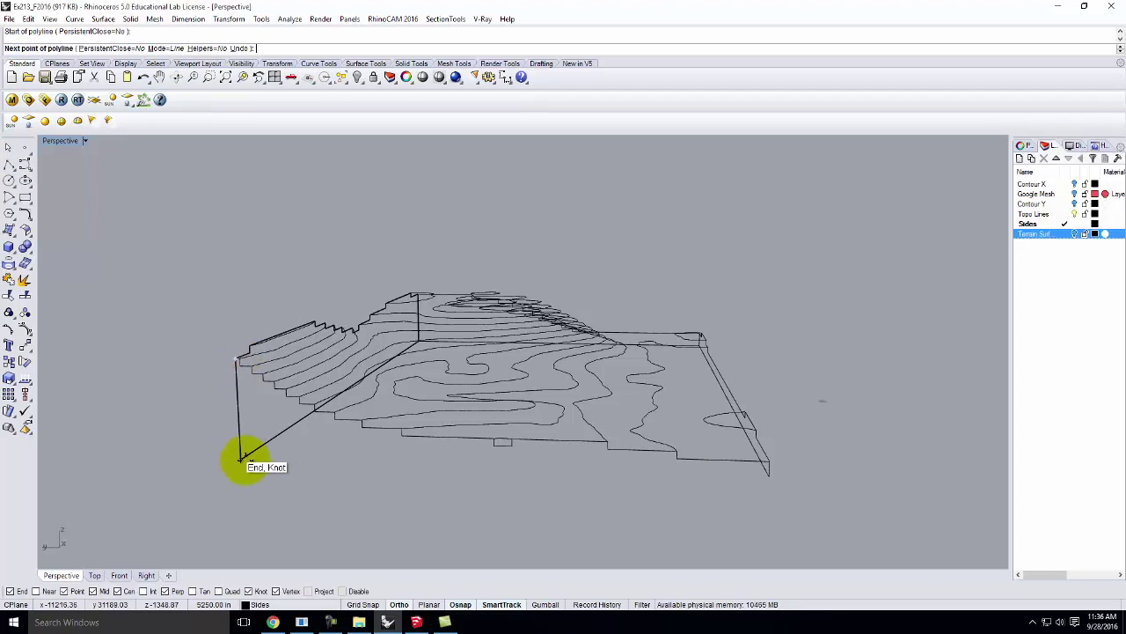
left_click(240, 458)
left_click(770, 475)
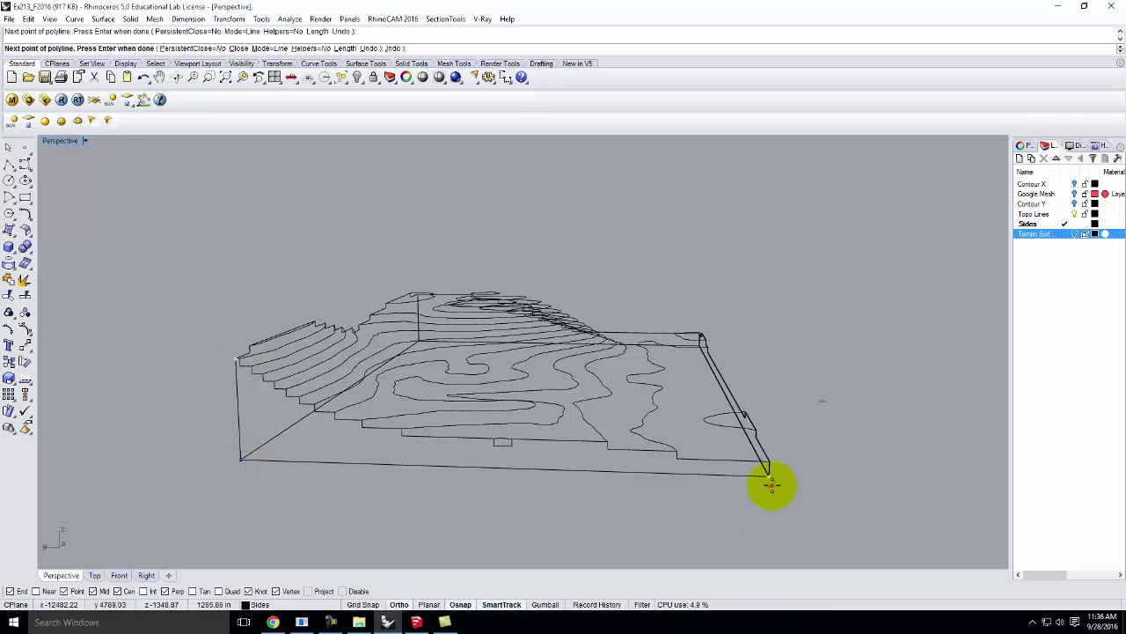
left_click(771, 460)
key("Return")
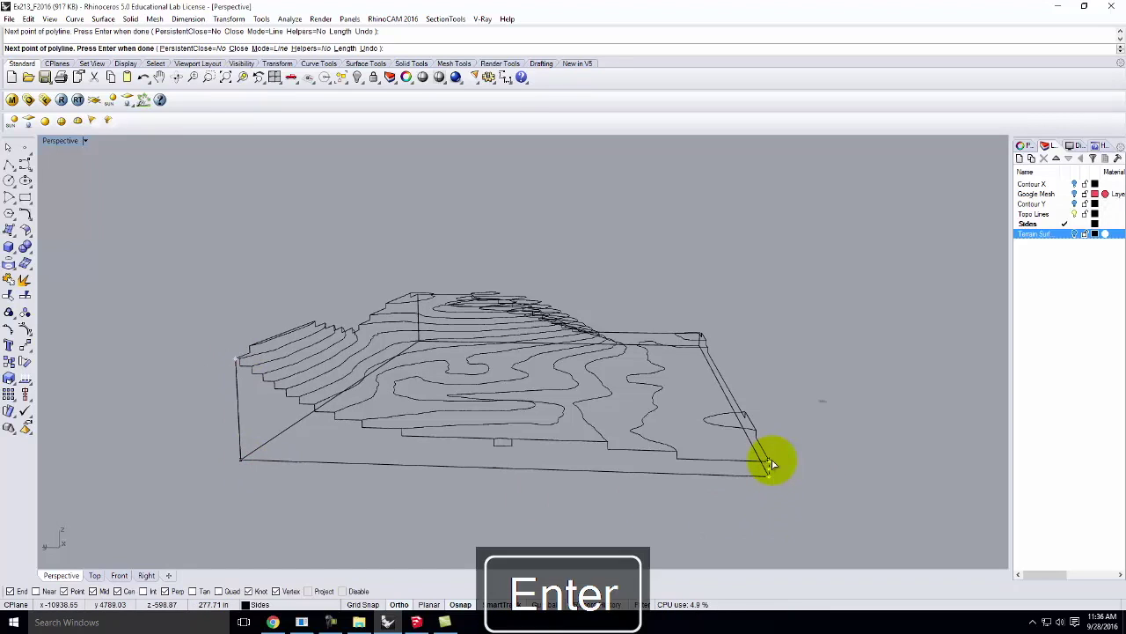
Join the last side's base polyline with its stepped profile into a closed curve.
left_click(694, 475)
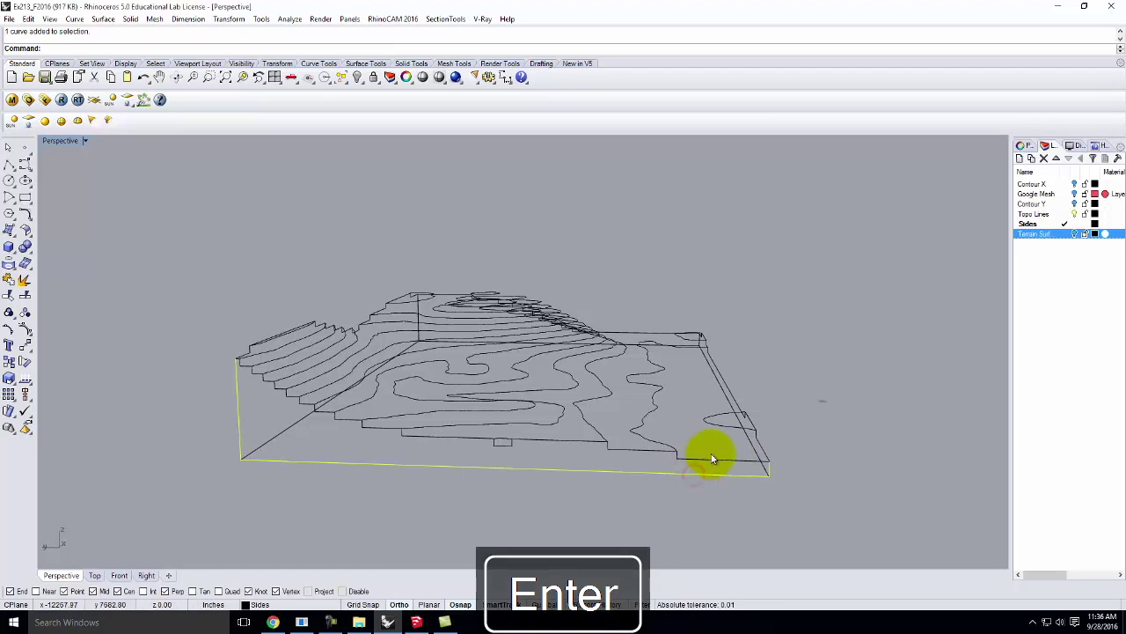
type("join")
key("Return")
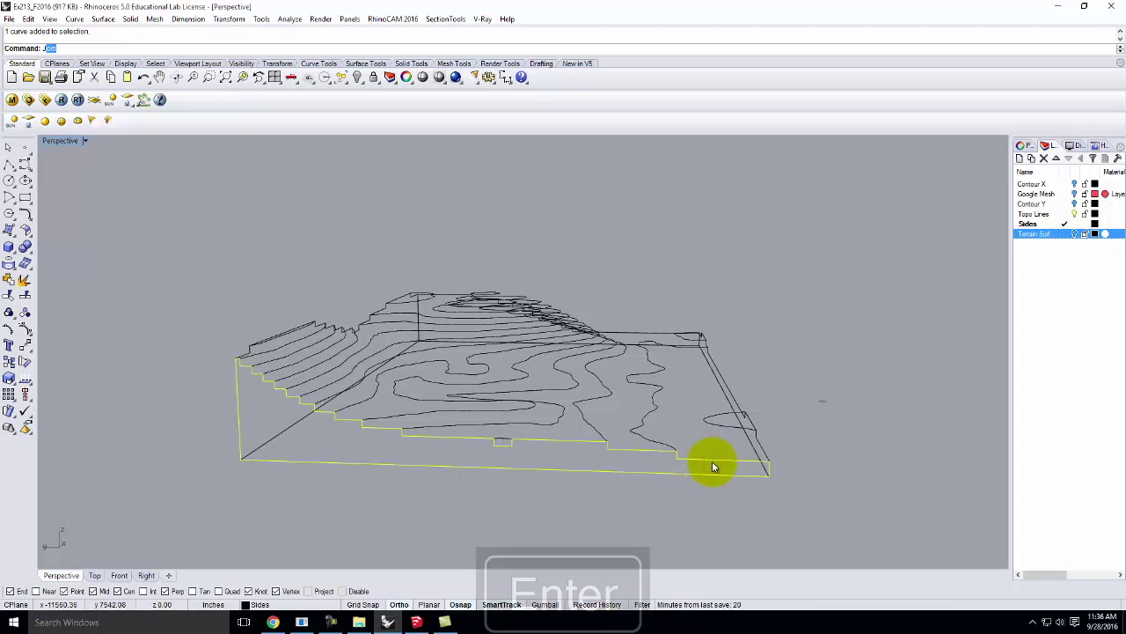
left_click(818, 393)
Save the model with all four side profiles closed.
right_click_drag(857, 395, 482, 421)
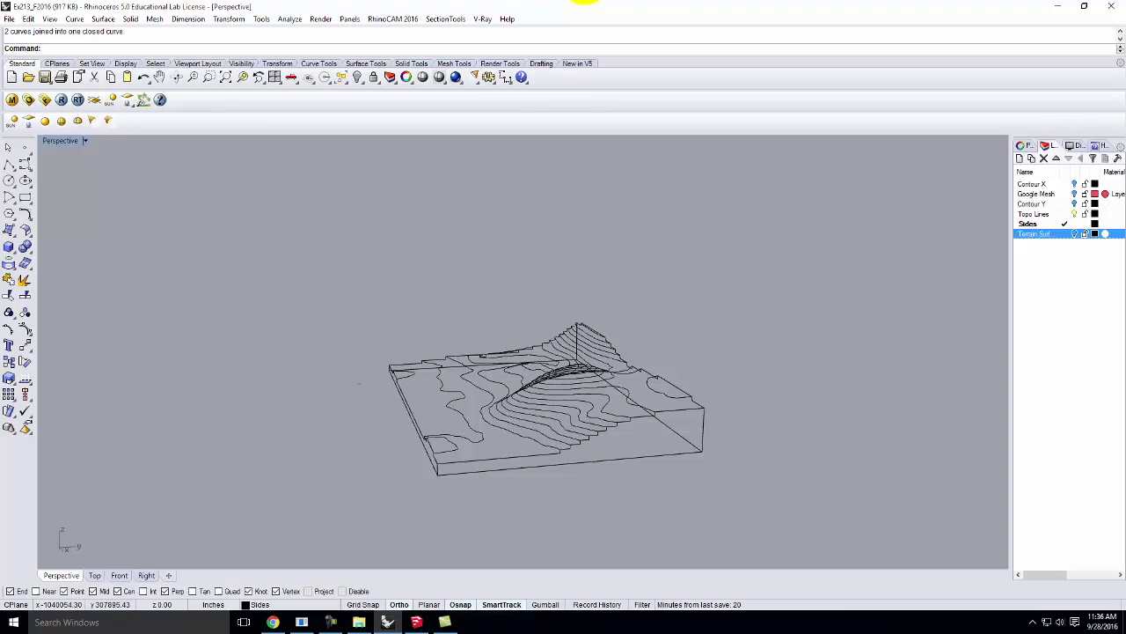
right_click_drag(480, 325, 484, 318)
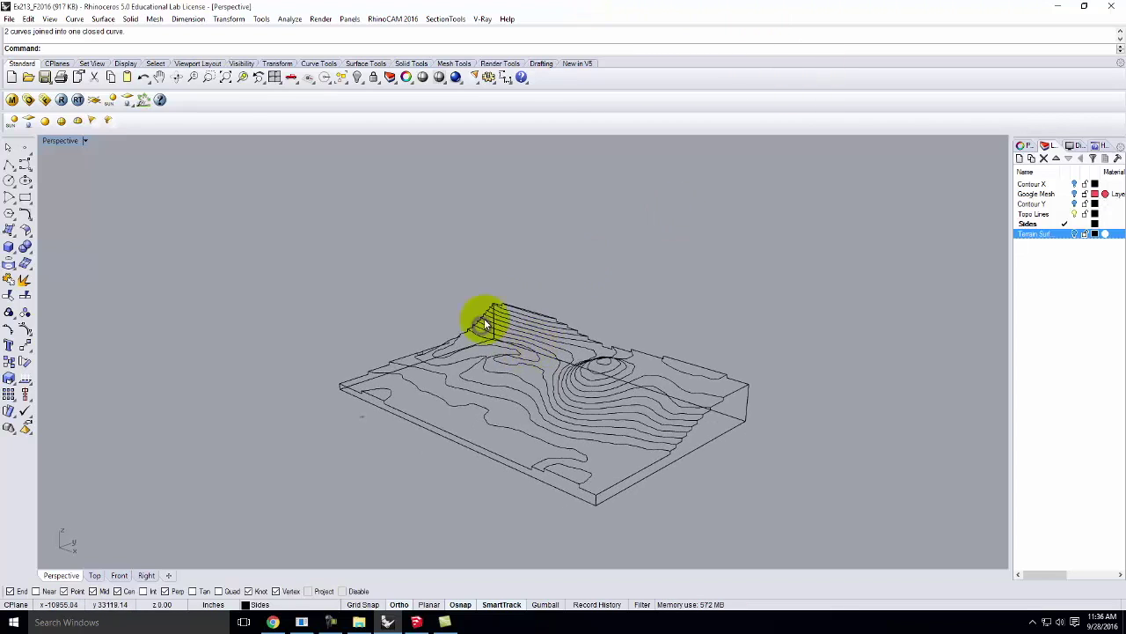
left_click(8, 18)
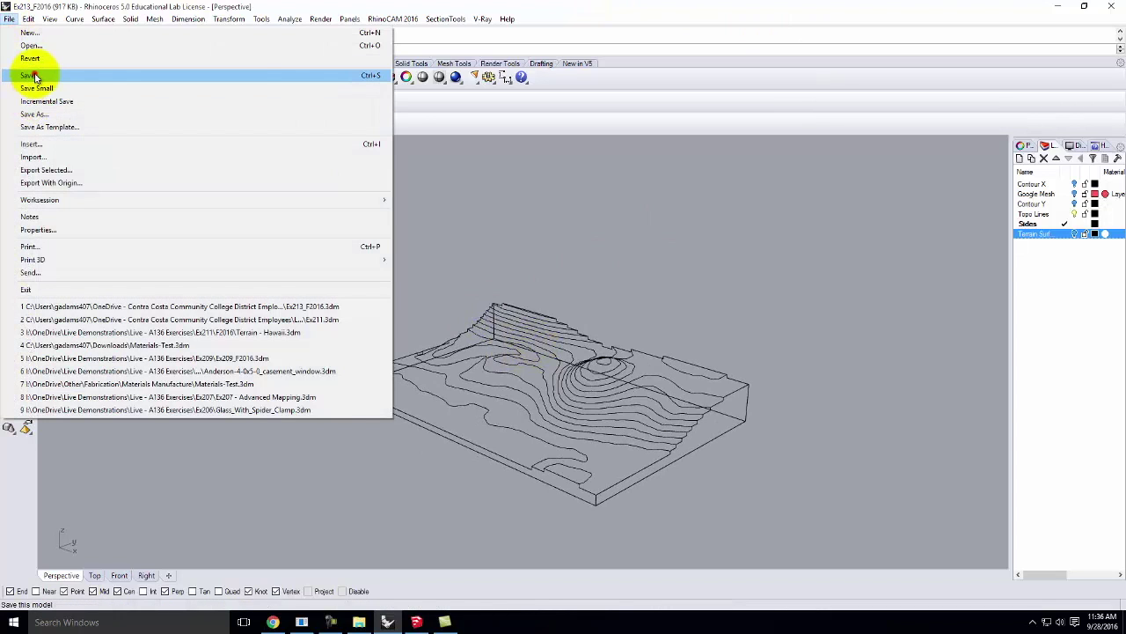
left_click(35, 76)
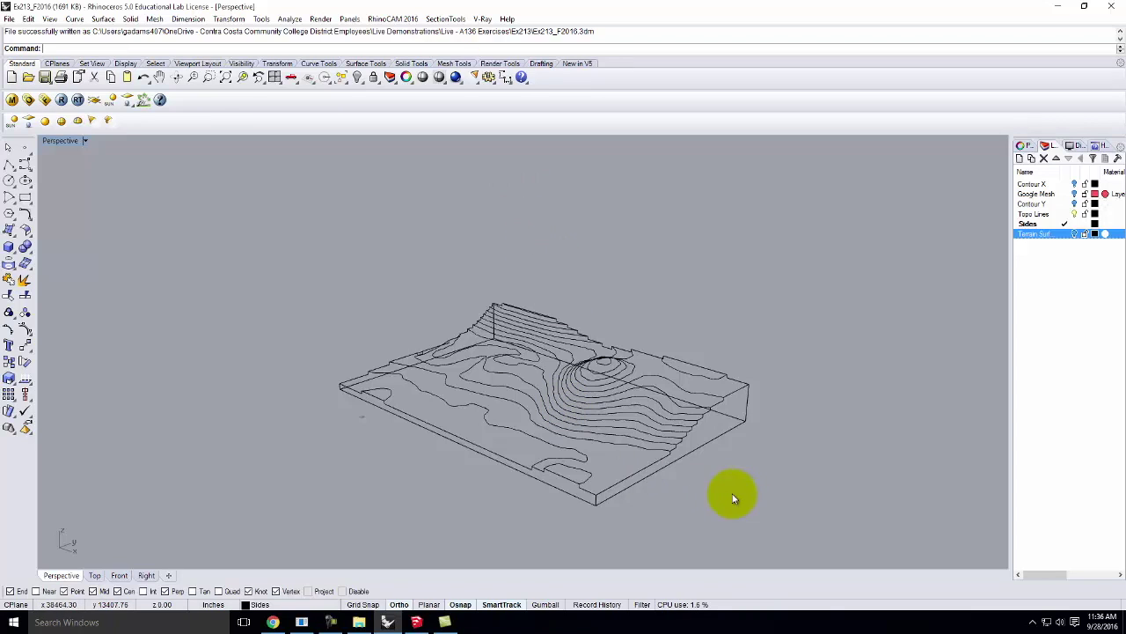
Select the closed side profiles one at a time to check each curve.
left_click(711, 438)
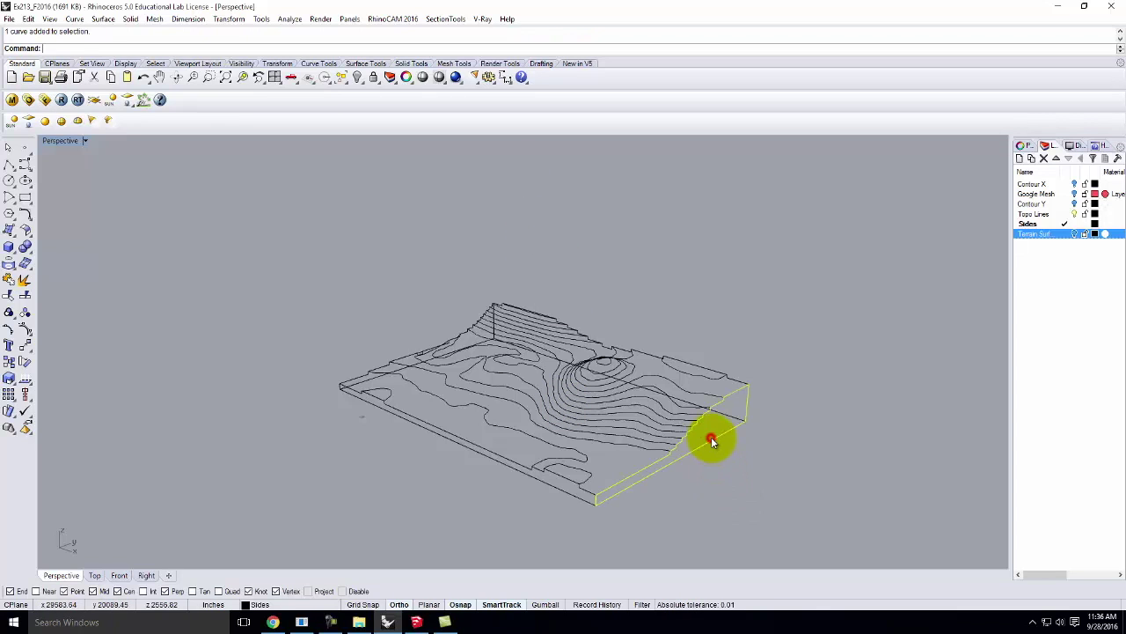
left_click(513, 469)
left_click(371, 382)
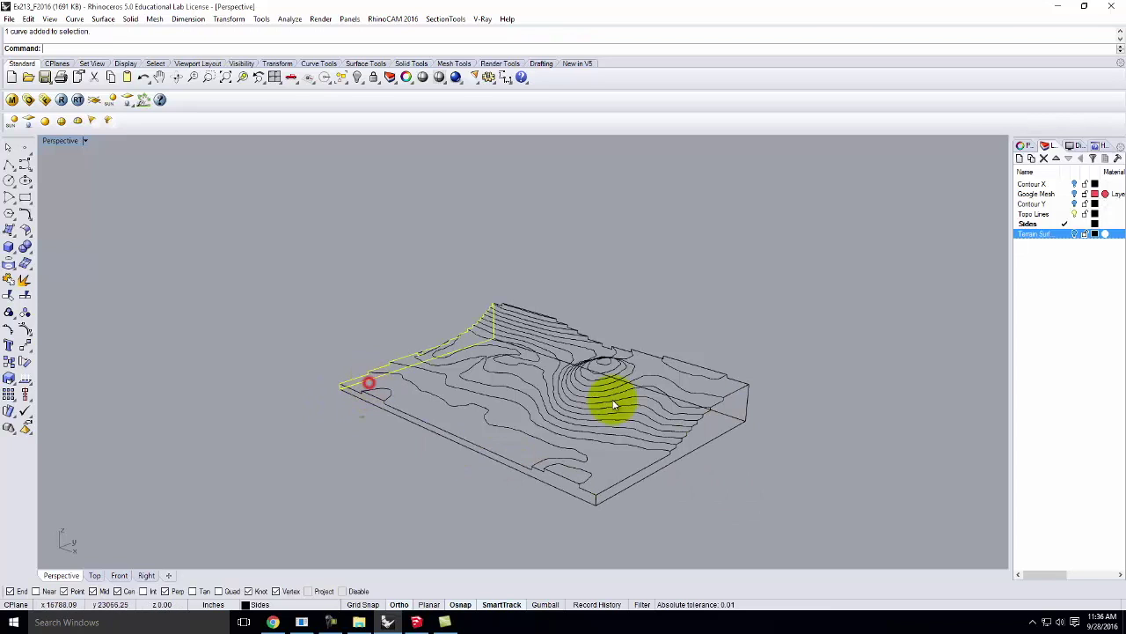
left_click(734, 422)
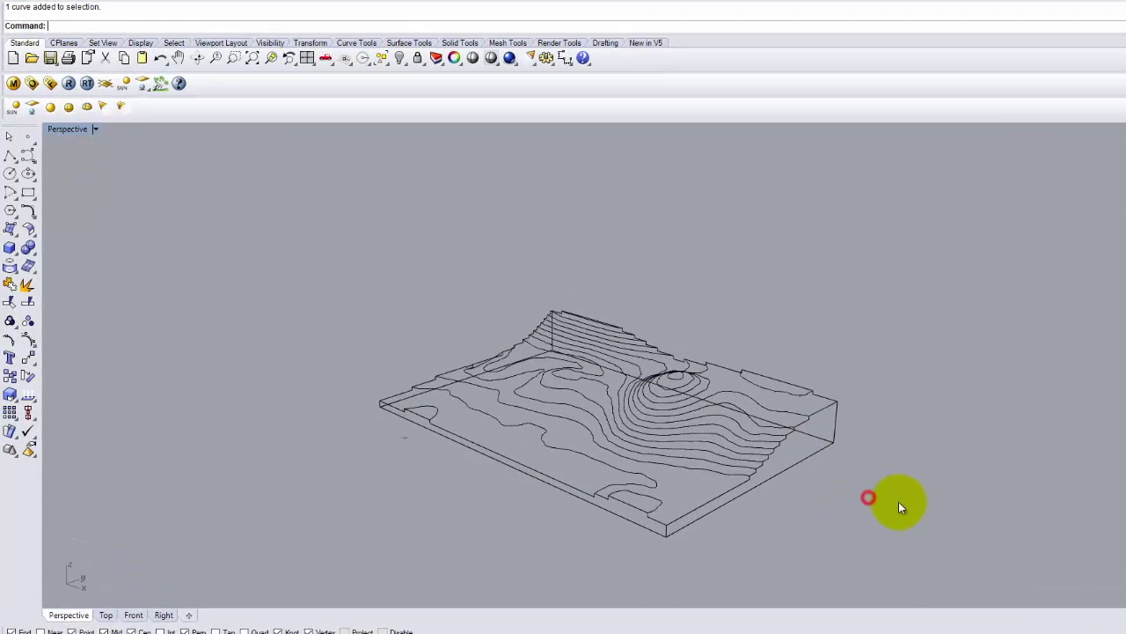
Rotate the front stepped side profile 90 degrees outward in 3D about its bottom edge so it lies flat at base level.
key("BackSpace")
key("BackSpace")
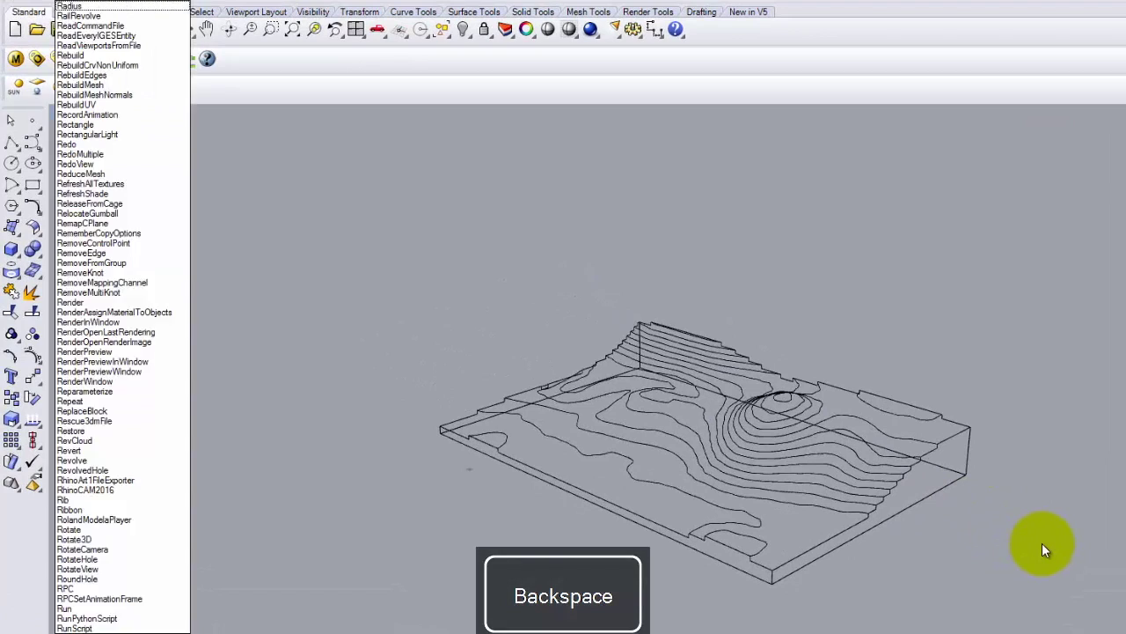
type("t3d")
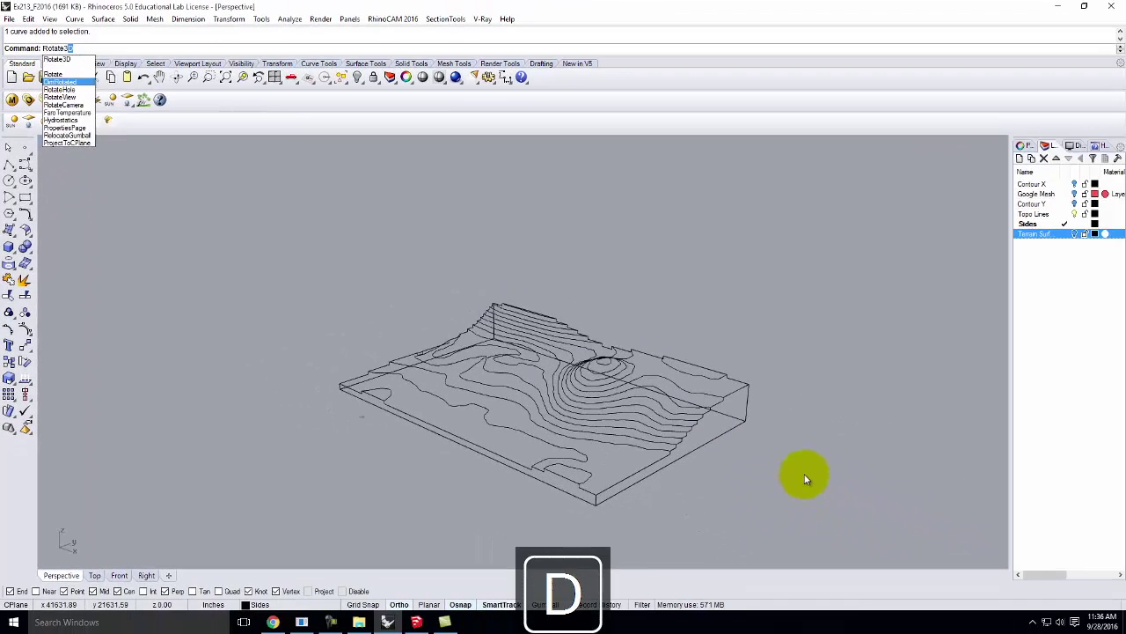
key("Return")
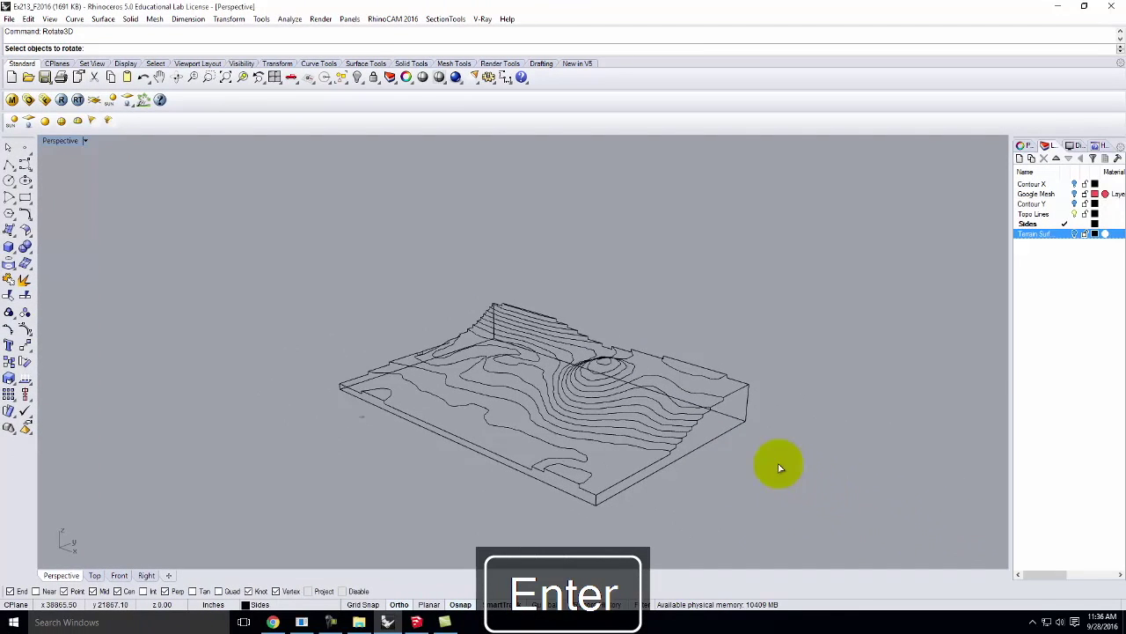
left_click(720, 442)
key("Return")
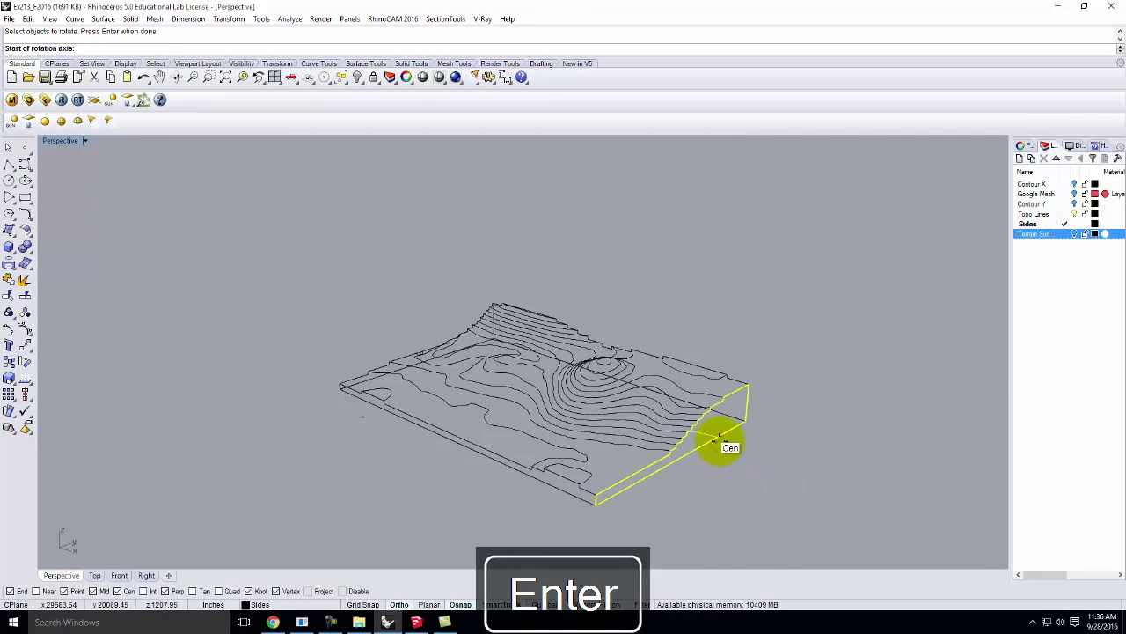
left_click(596, 509)
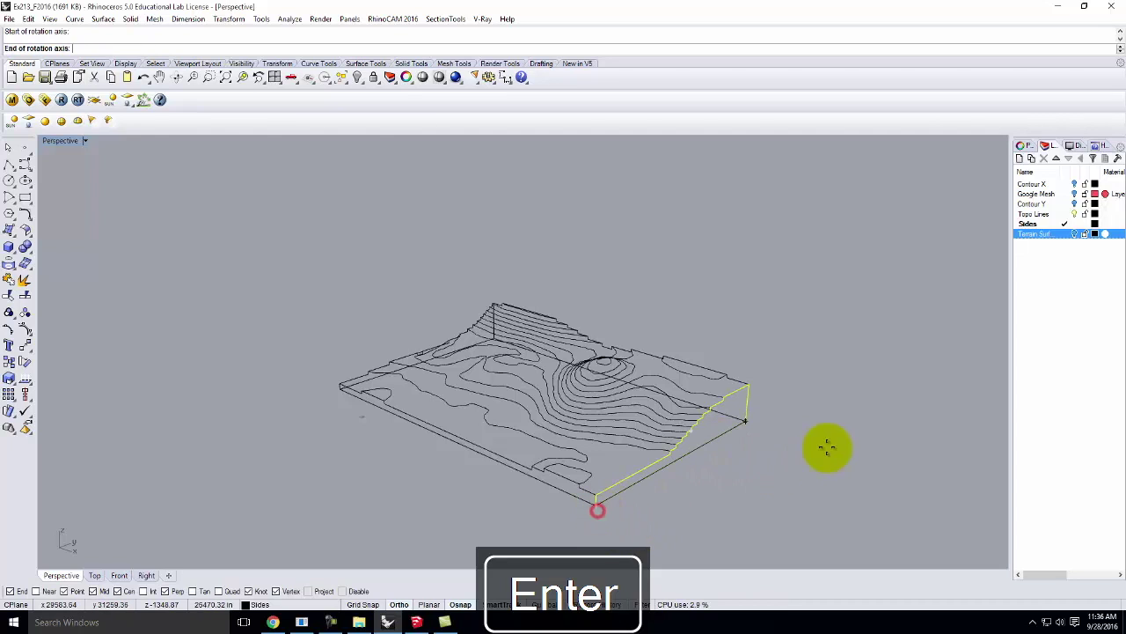
left_click(745, 422)
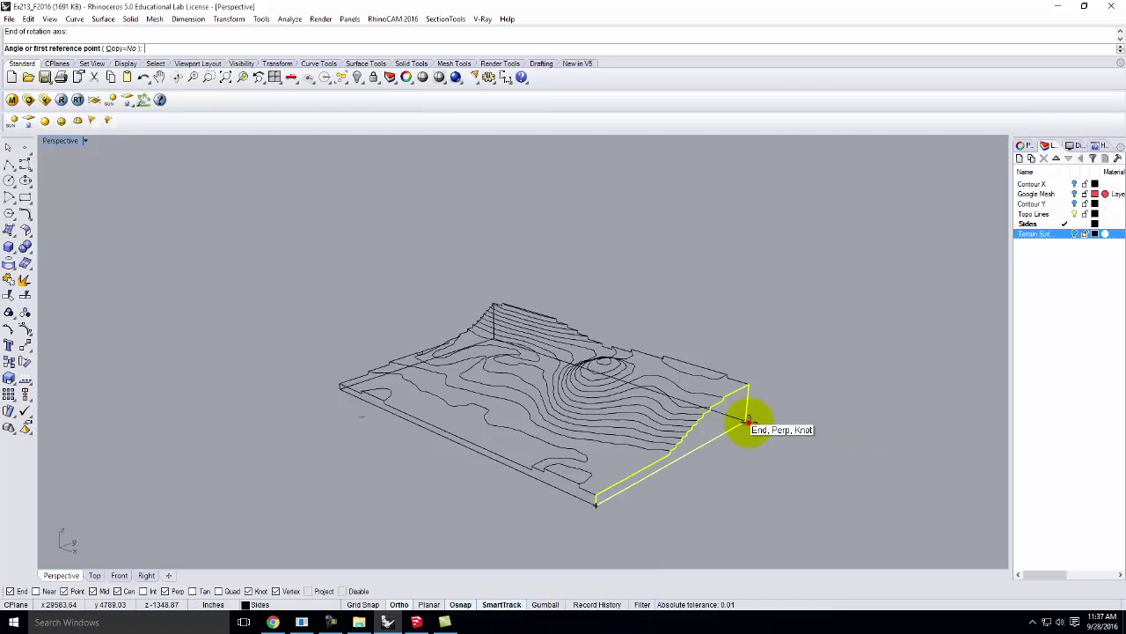
left_click(604, 208)
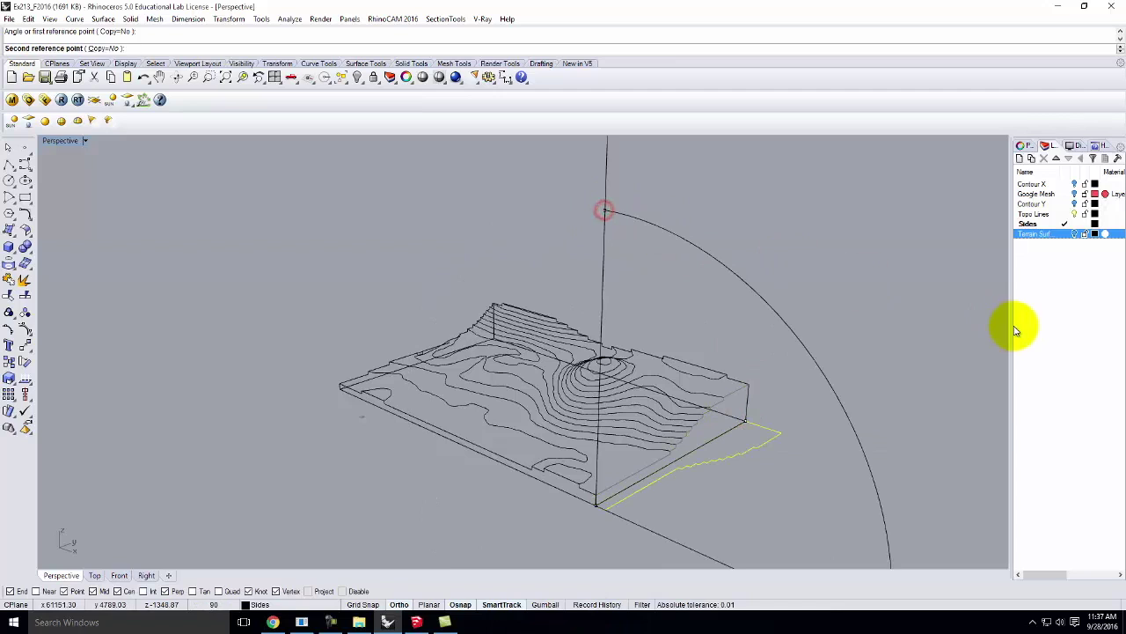
left_click(833, 479)
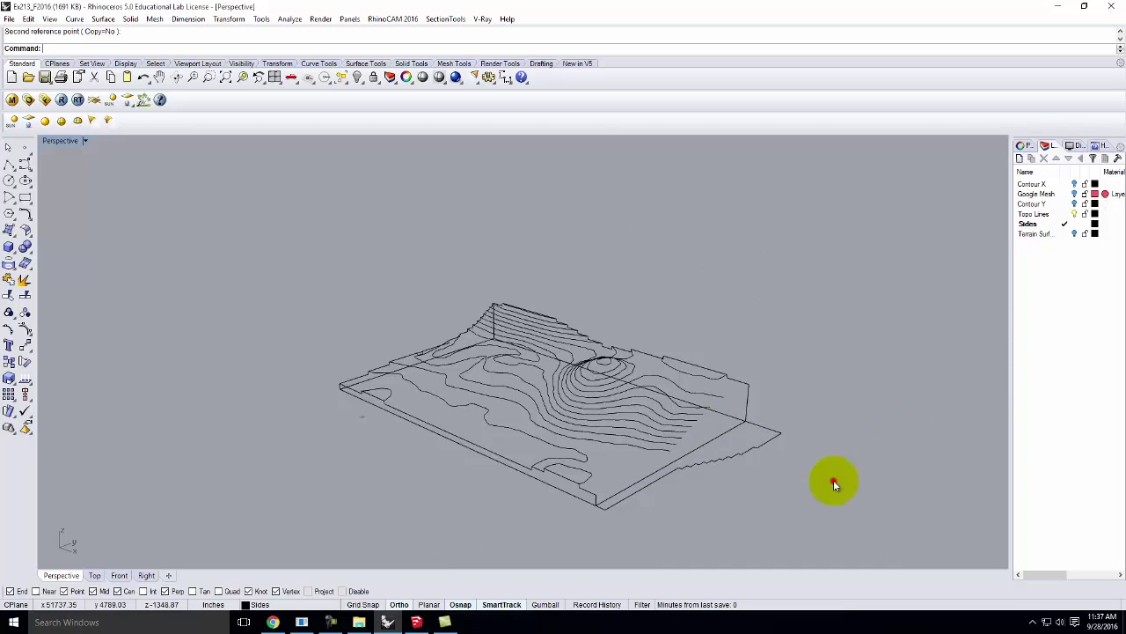
Rotate the tall side profile on the terrain's high-Y edge 90 degrees outward in 3D about its bottom edge so it lies flat.
right_click_drag(881, 407, 766, 417)
left_click(605, 471)
key("Return")
left_click(609, 490)
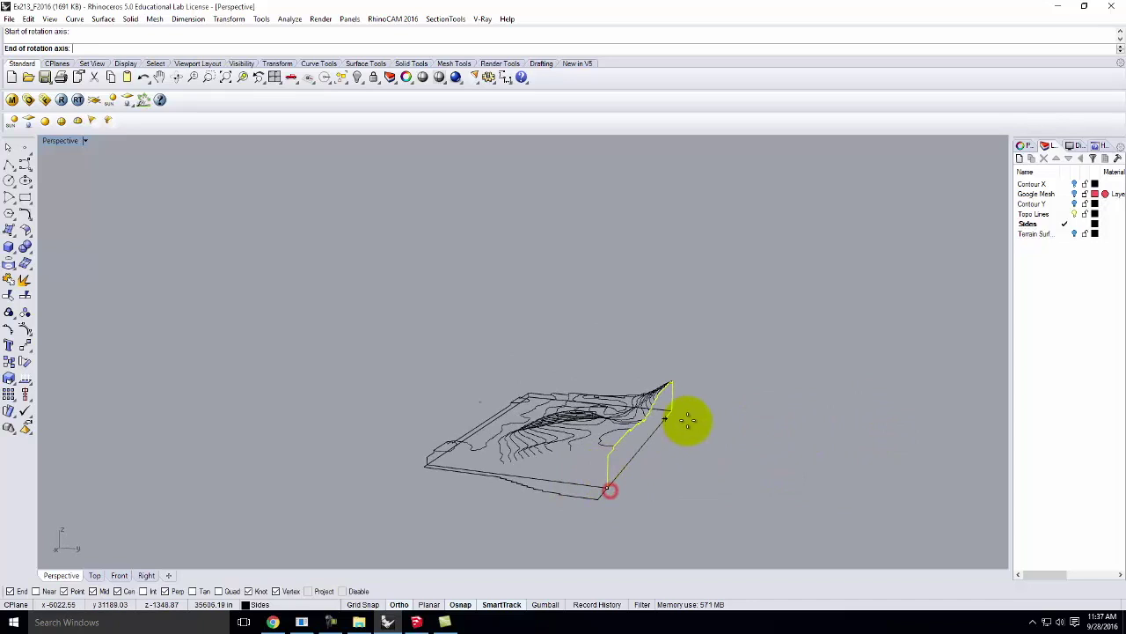
left_click(675, 409)
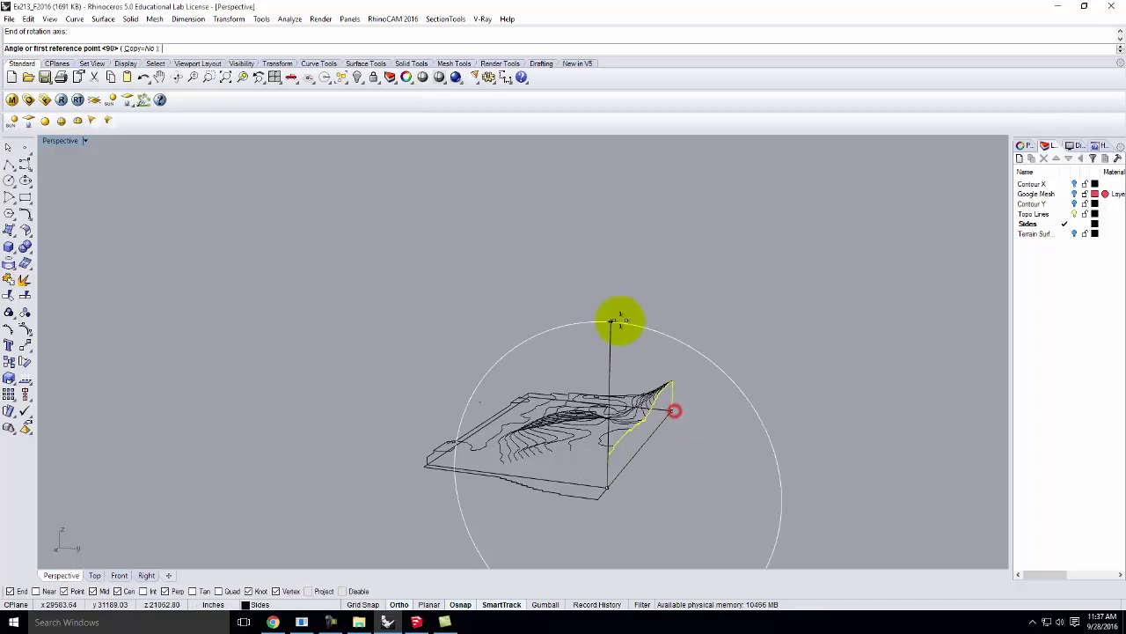
left_click(604, 308)
left_click(786, 370)
right_click_drag(799, 372, 544, 462)
key("Escape")
Rotate the side profile on the terrain's low-X edge 90 degrees outward in 3D about its bottom edge so it lies flat.
key("Return")
left_click(482, 483)
key("Return")
left_click(482, 484)
scroll(528, 414, "up", 5)
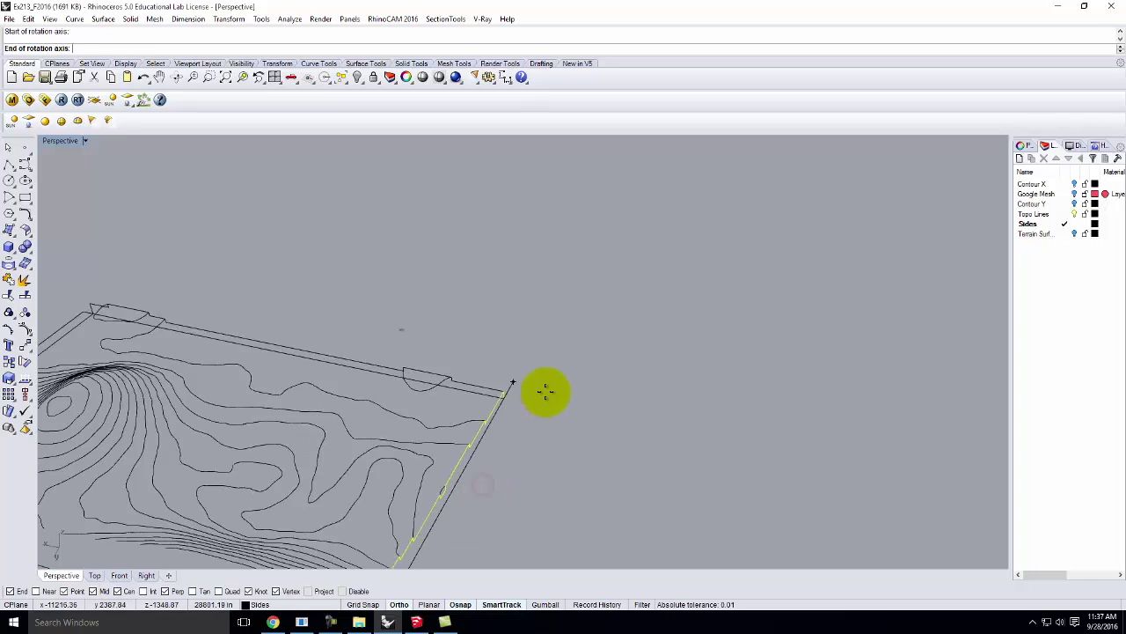
left_click(497, 403)
scroll(365, 226, "down", 2)
left_click(327, 221)
scroll(622, 254, "down", 3)
left_click(785, 372)
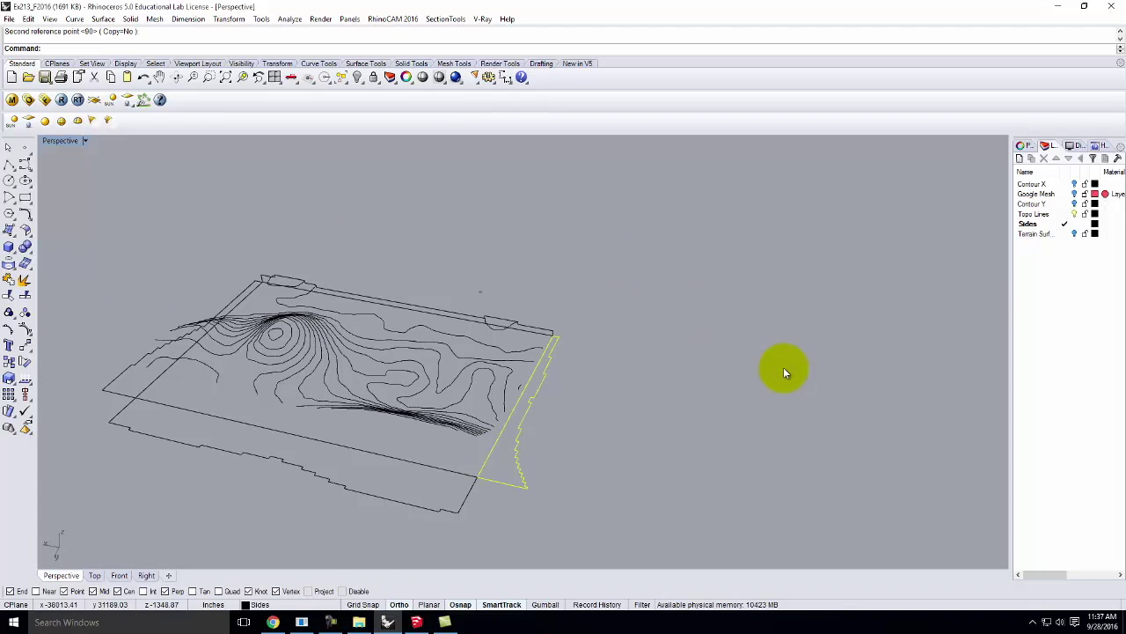
Rotate the low side profile on the terrain's low-Y edge 90 degrees outward in 3D about its bottom edge so it lies flat.
right_click_drag(850, 395, 540, 373)
scroll(558, 378, "up", 2)
left_click(564, 376)
type("rotate3d")
key("Return")
left_click(475, 425)
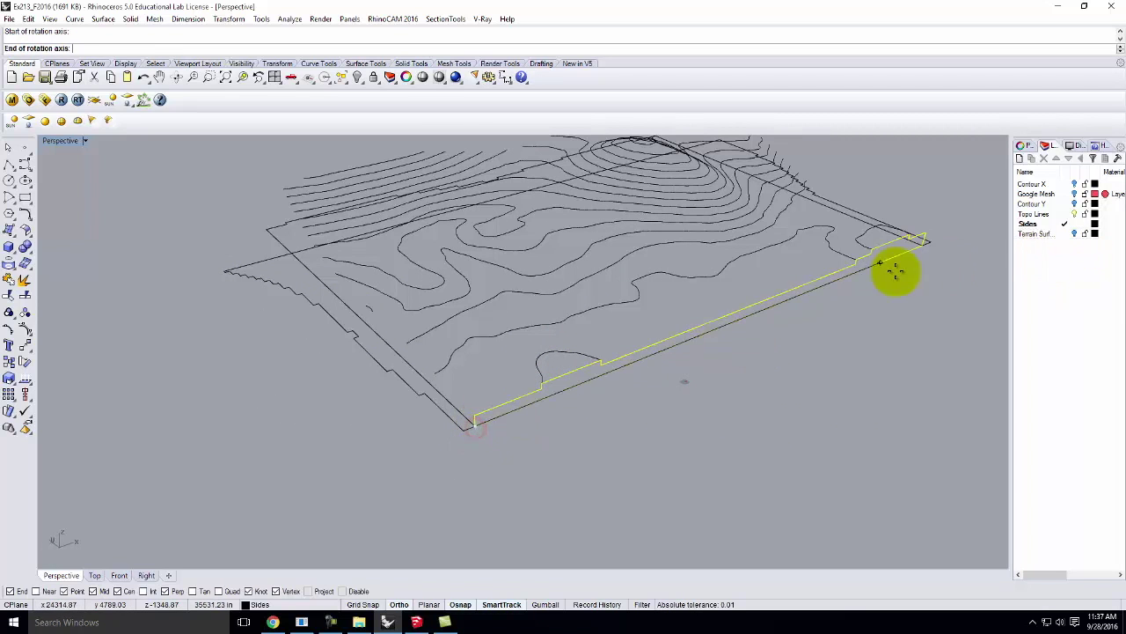
left_click(925, 244)
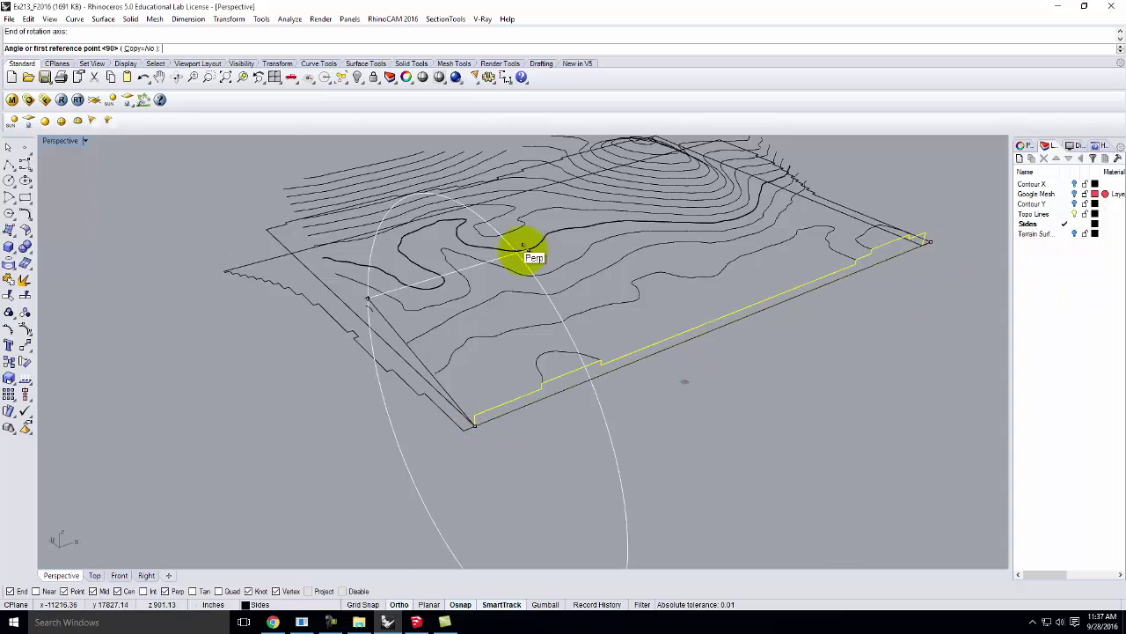
scroll(484, 354, "down", 3)
left_click(493, 196)
left_click(764, 349)
scroll(656, 260, "up", 5)
key("Escape")
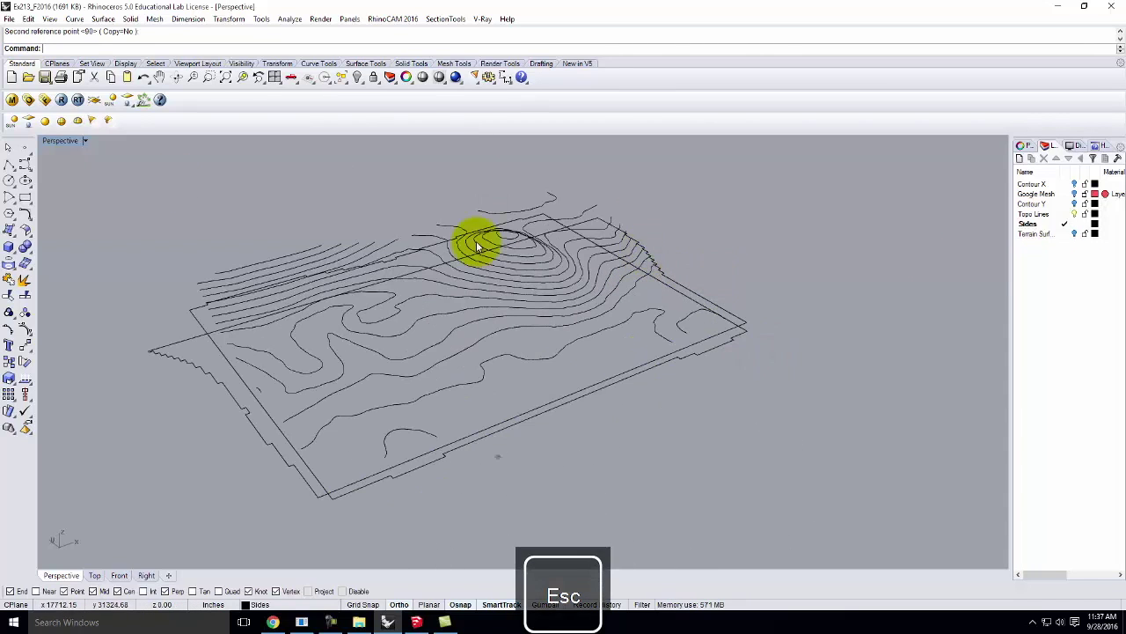
In the Top view, move the high-X side profile outward along X and the high-Y profile outward along Y, clear of the contours.
double_click(62, 141)
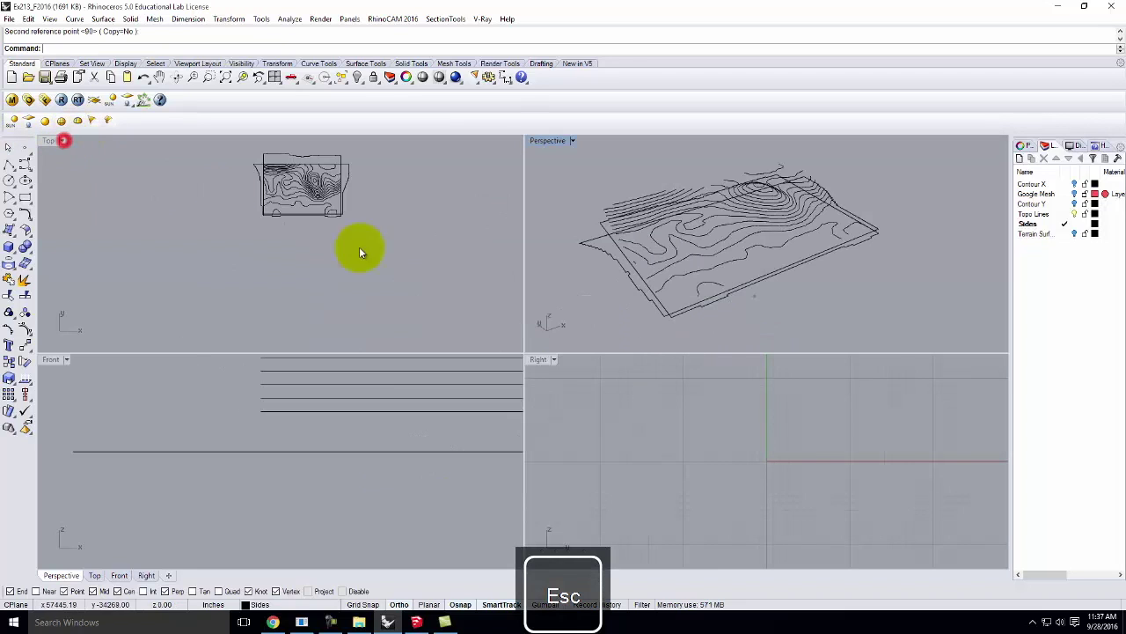
scroll(331, 165, "up", 3)
left_click(336, 161)
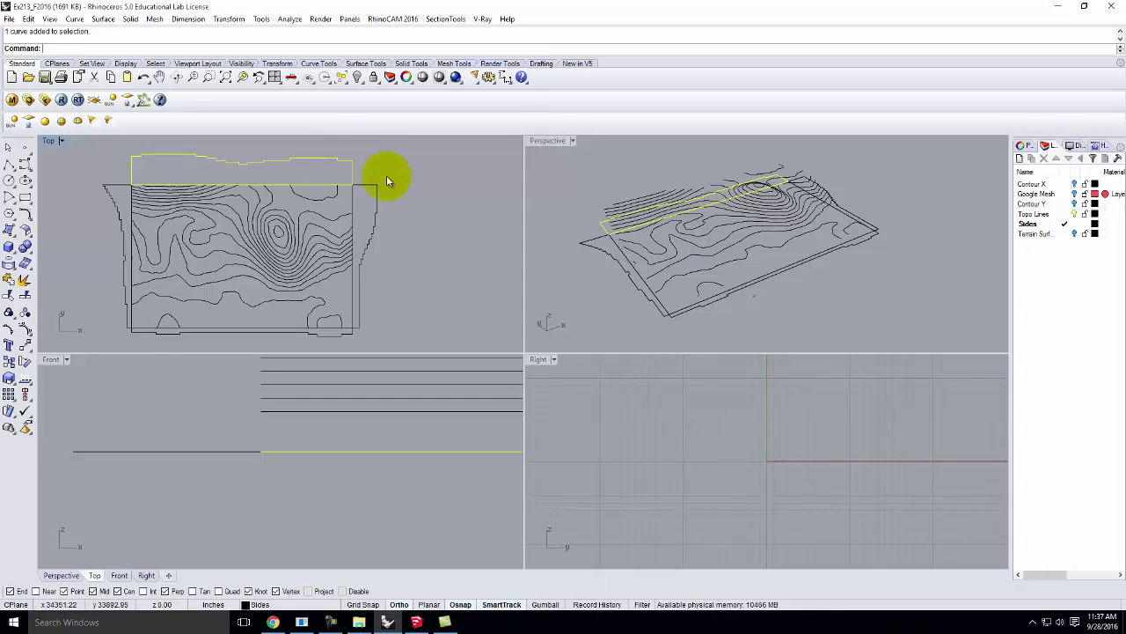
scroll(585, 308, "down", 2)
left_click_drag(374, 222, 414, 222)
left_click_drag(352, 173, 352, 146)
Move the low-X side profile outward along X and the low-Y profile outward along Y, clear of the contours.
key("Left")
key("Left")
key("Left")
key("Left")
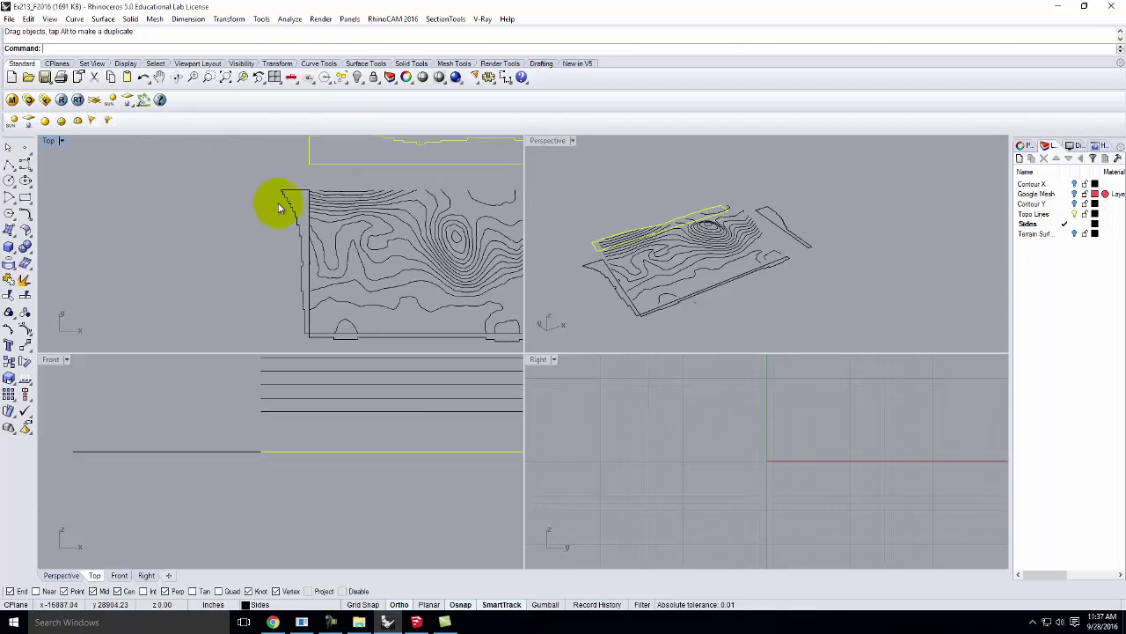
left_click_drag(292, 213, 255, 211)
left_click(342, 338)
scroll(342, 264, "down", 5)
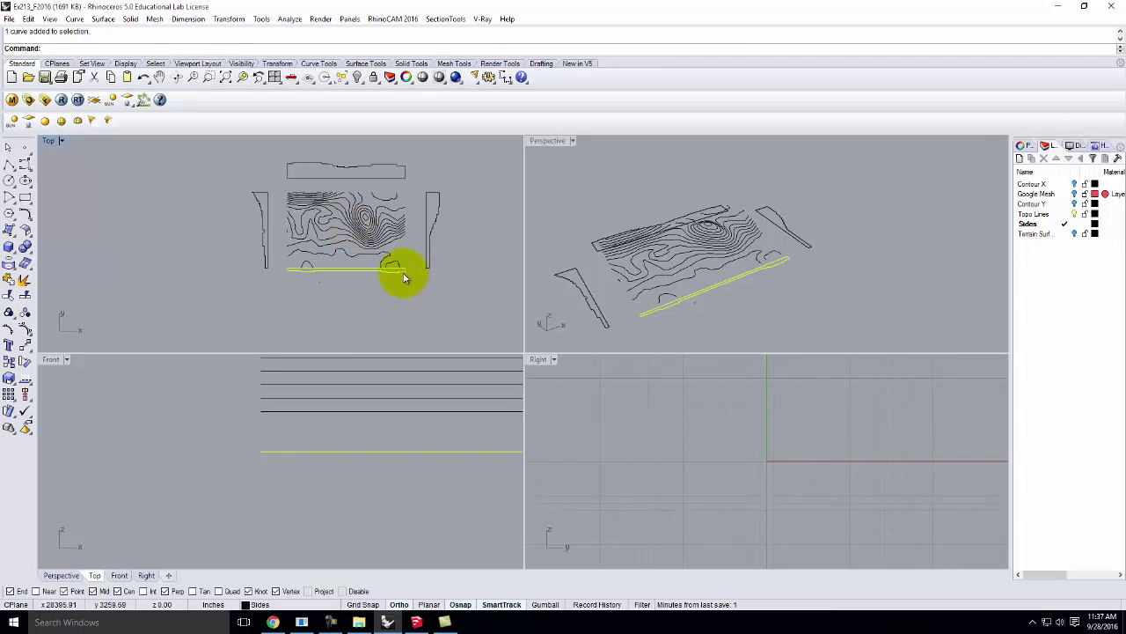
left_click_drag(403, 273, 398, 286)
left_click(465, 296)
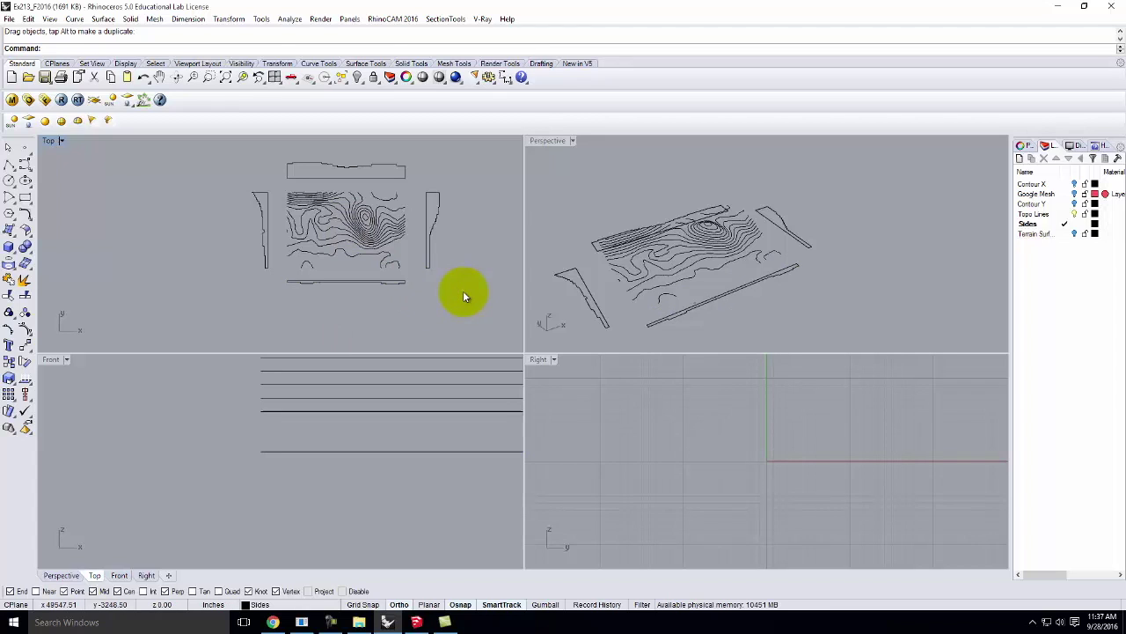
In a maximized Perspective view, create a layer named Lasercut at the end of the layer list and make it current.
scroll(704, 246, "up", 3)
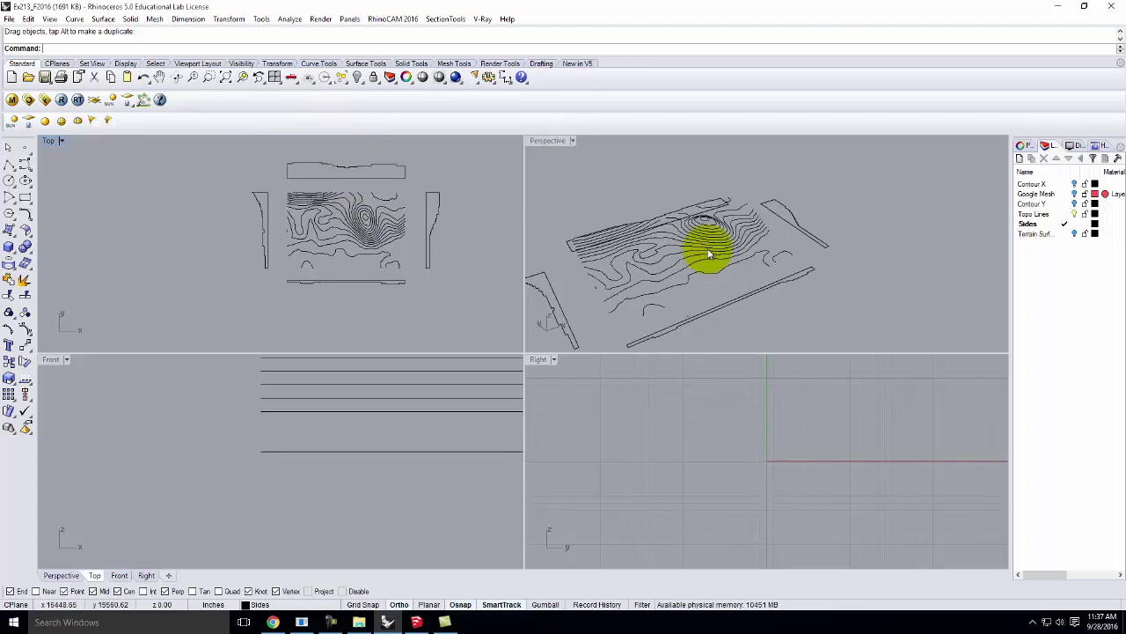
double_click(534, 141)
right_click_drag(606, 284, 470, 297)
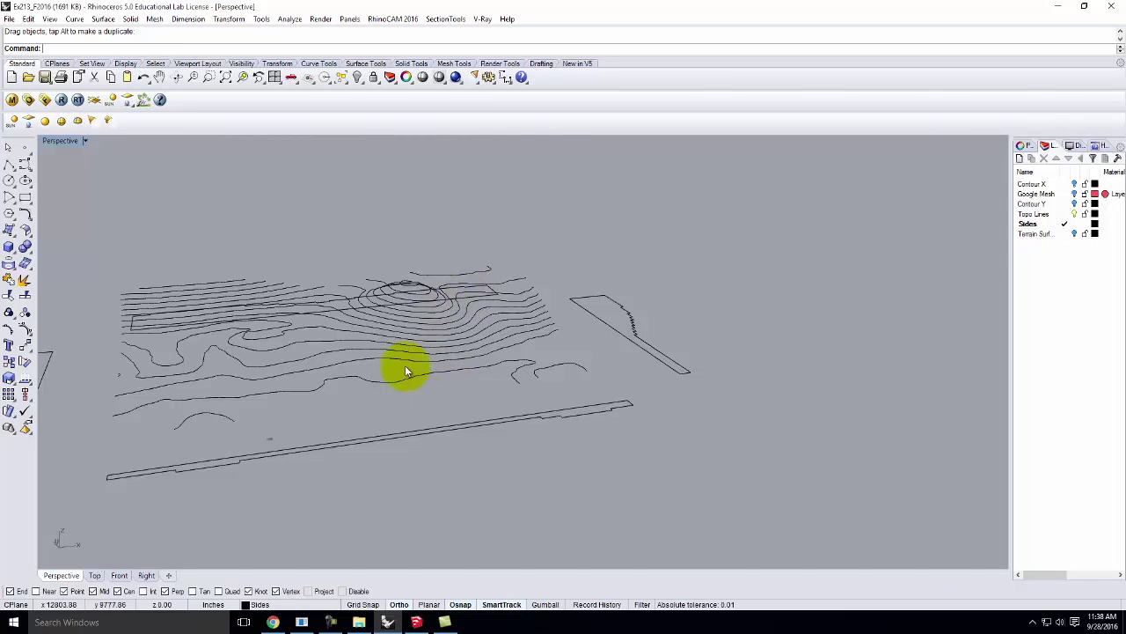
left_click(1022, 158)
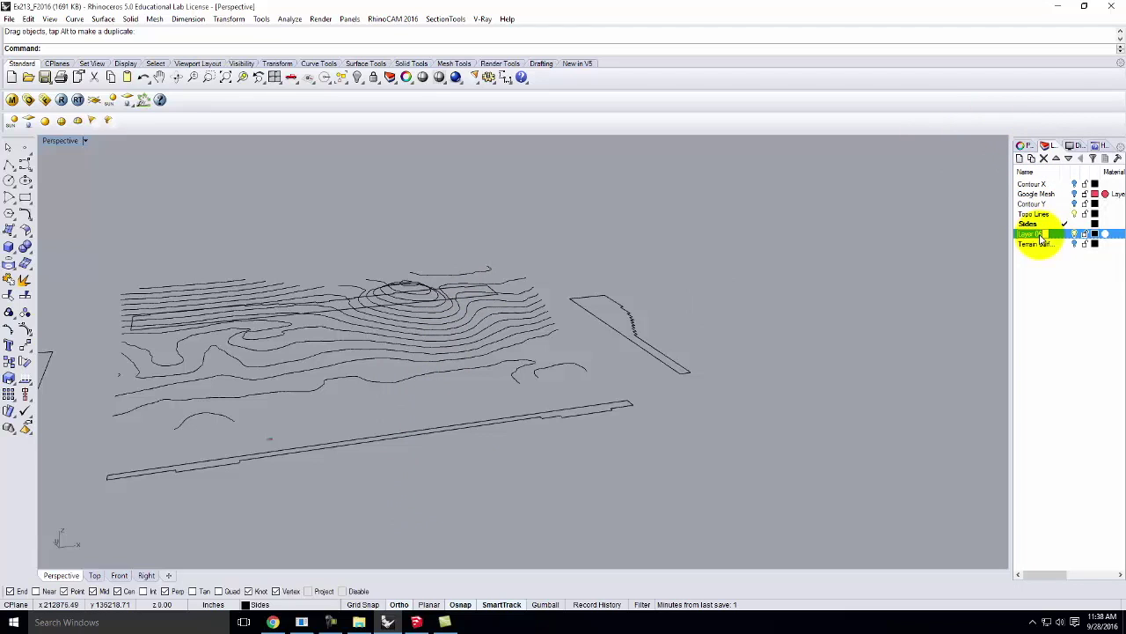
left_click(1069, 159)
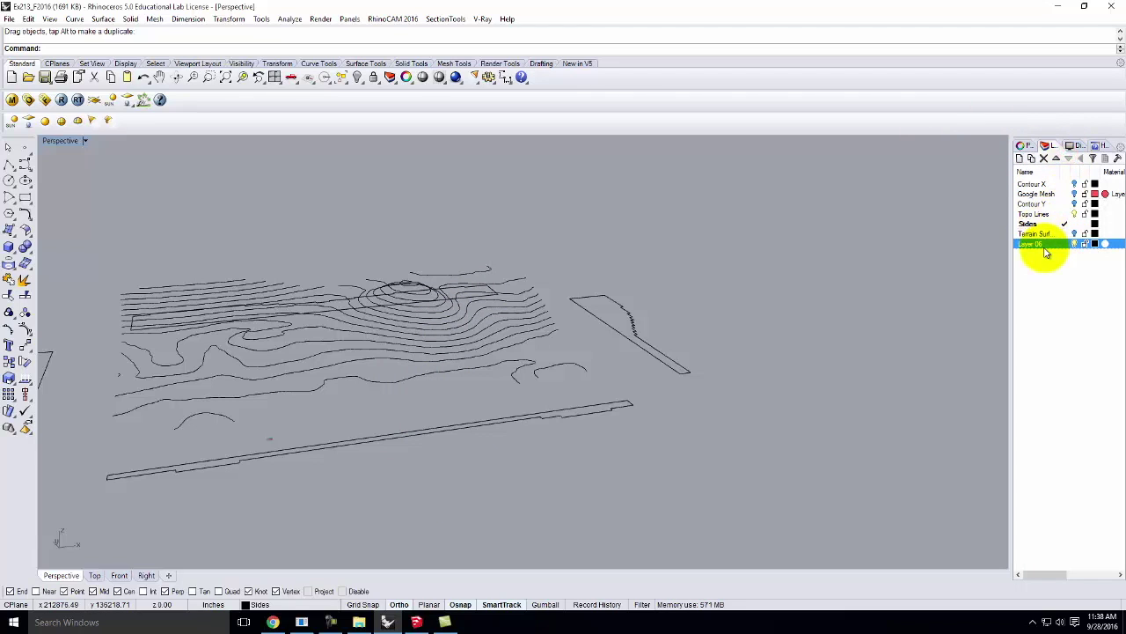
key("BackSpace")
type("Lasercu")
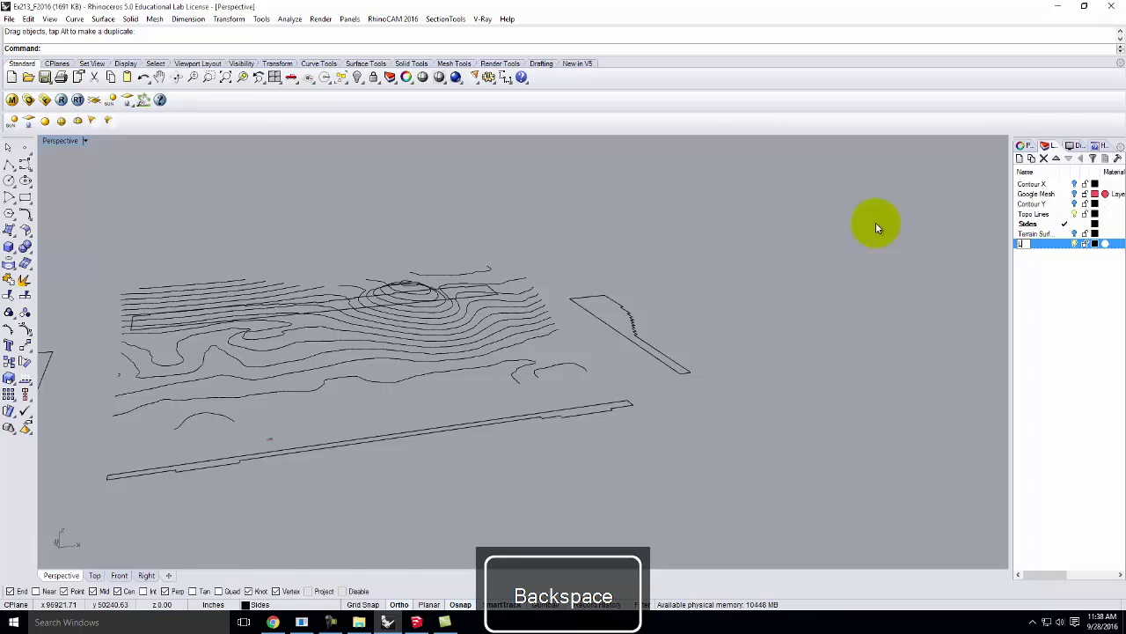
type("t")
left_click(1064, 243)
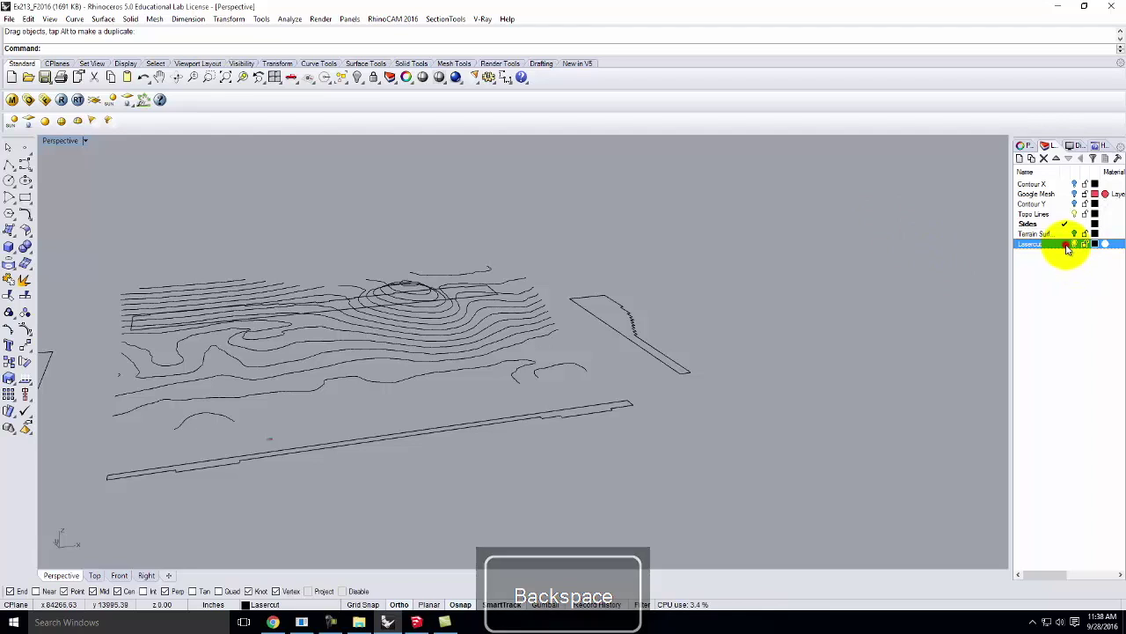
Add a sublayer named "Red - Cut" under the Lasercut layer.
left_click(1032, 159)
type("Red")
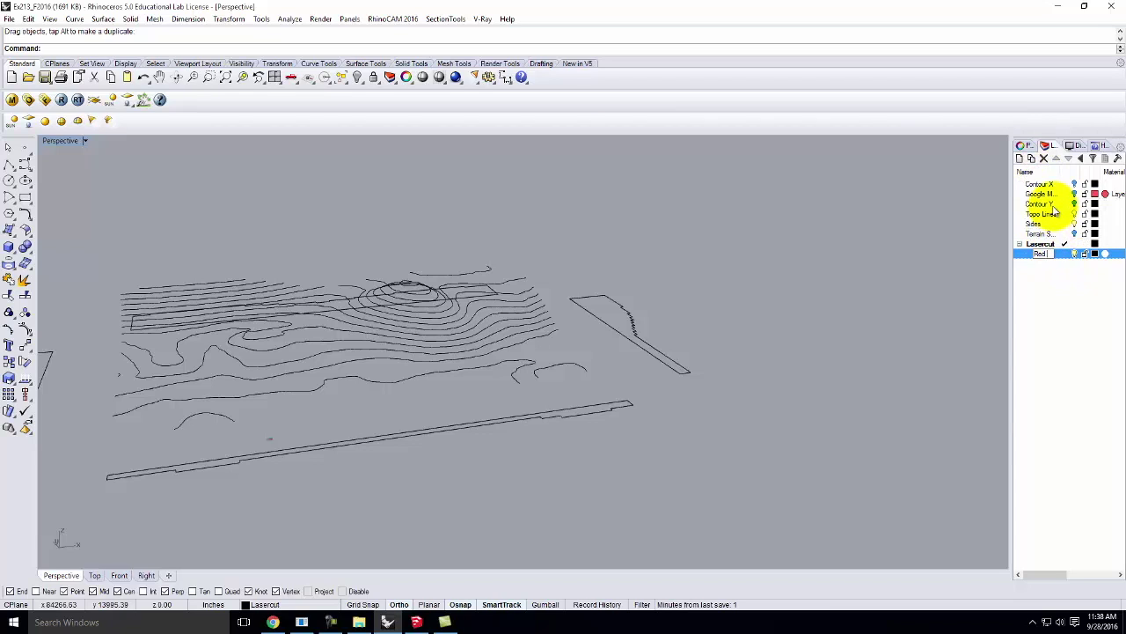
key("BackSpace")
key("BackSpace")
key("BackSpace")
key("BackSpace")
key("BackSpace")
key("BackSpace")
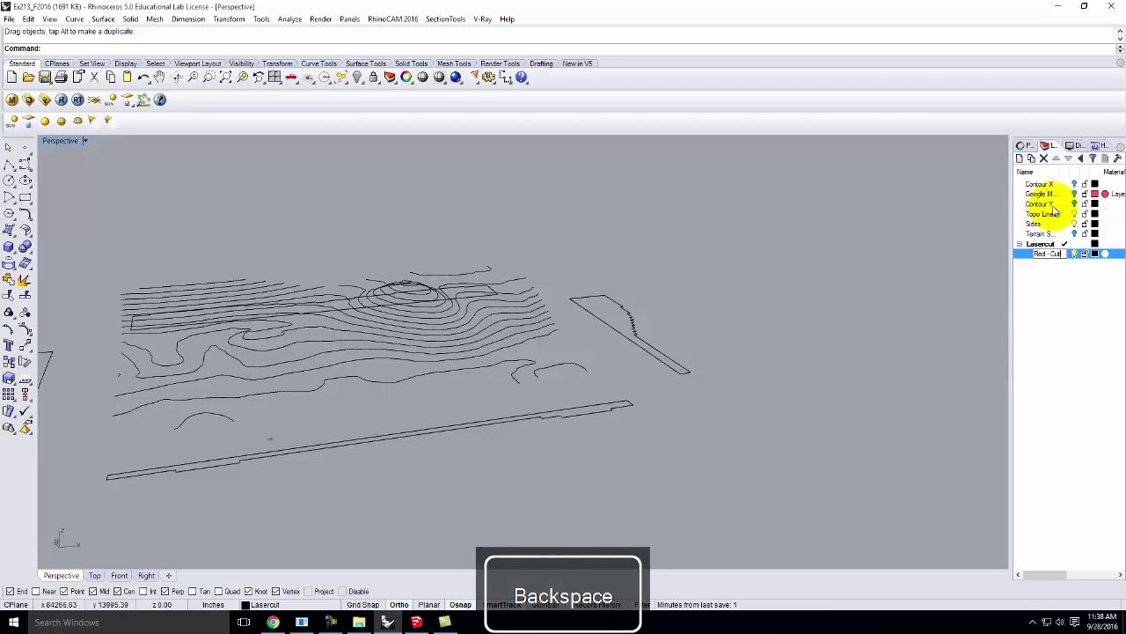
type("-")
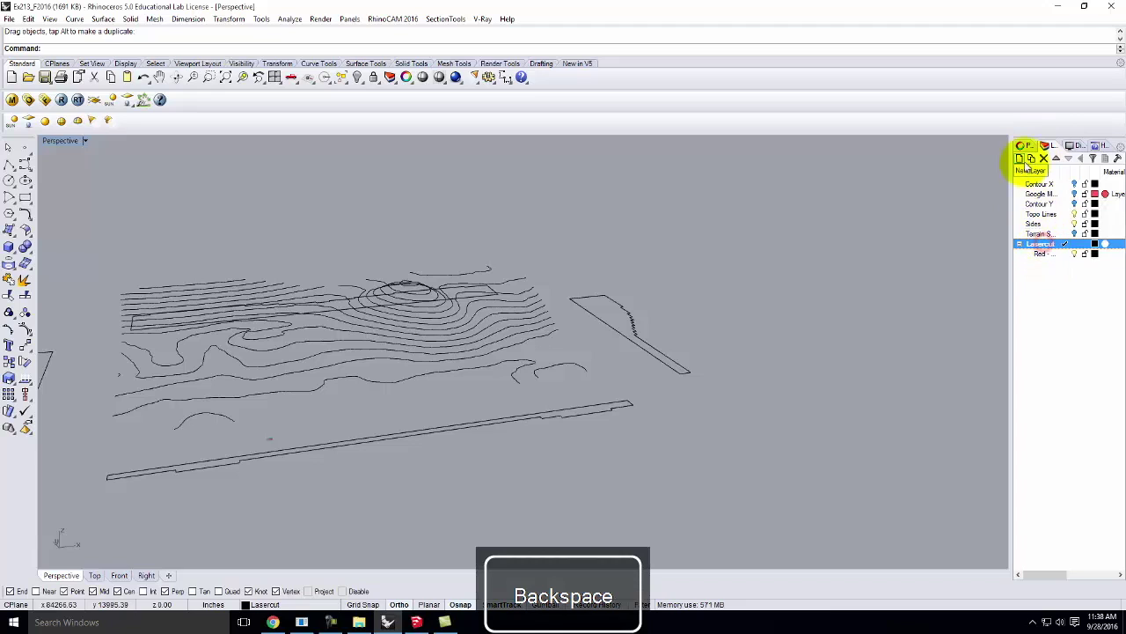
Add a second sublayer named "Blue - Engrave" under the Lasercut layer.
left_click(1032, 160)
type("Blue - Eng")
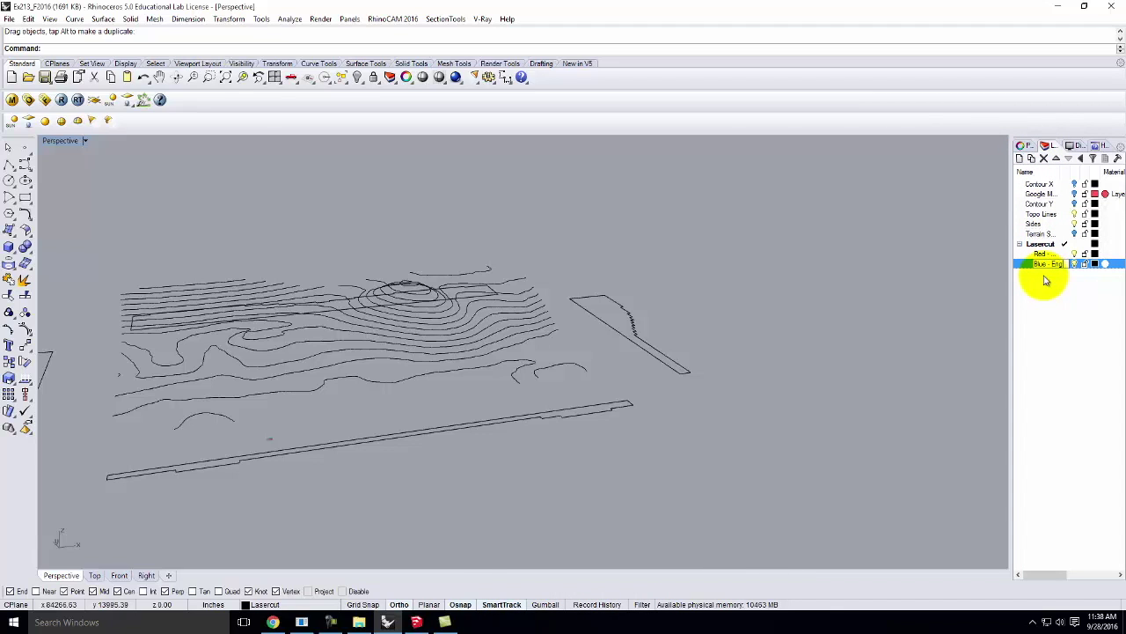
type("rave")
left_click(1077, 305)
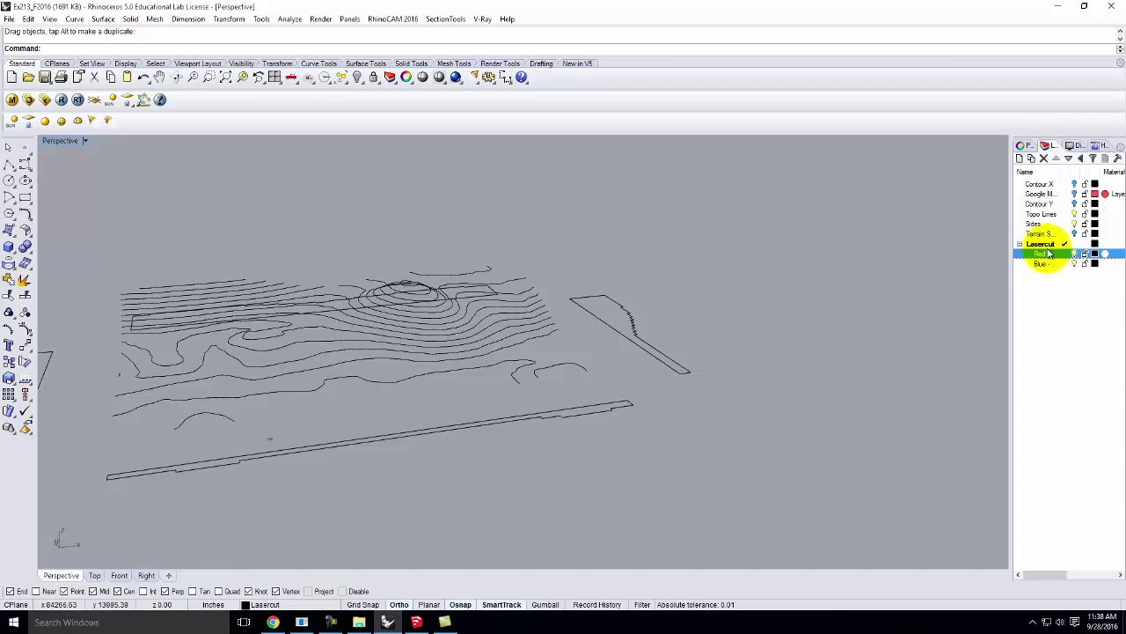
Set the Red - Cut sublayer's colour to Red and the Blue - Engrave sublayer's colour to Blue.
left_click(1095, 255)
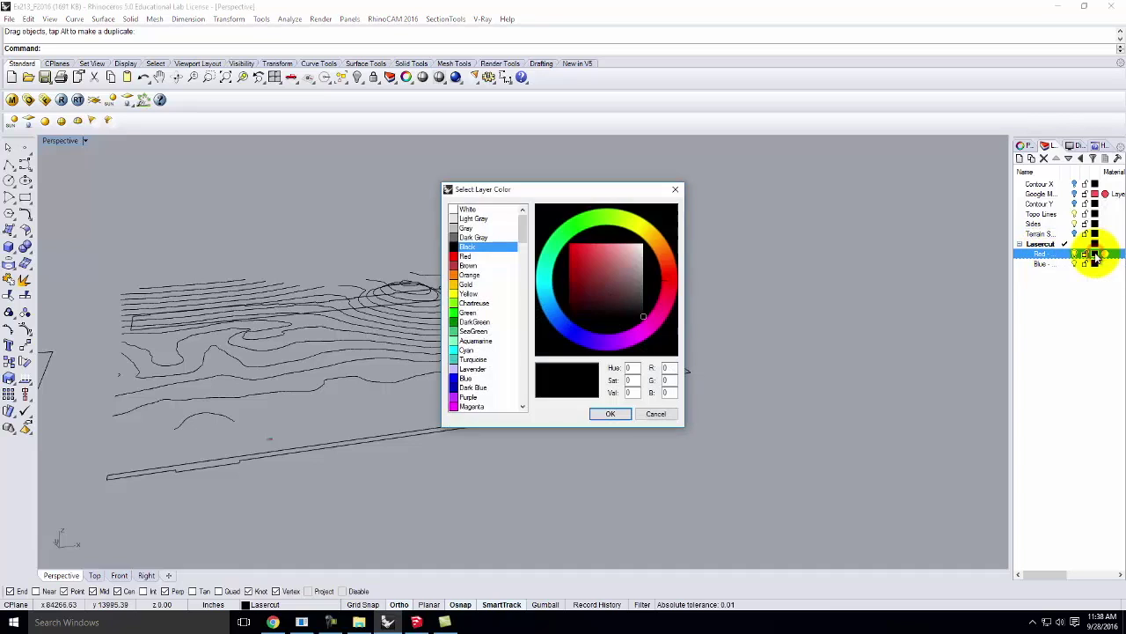
left_click(463, 257)
left_click(621, 420)
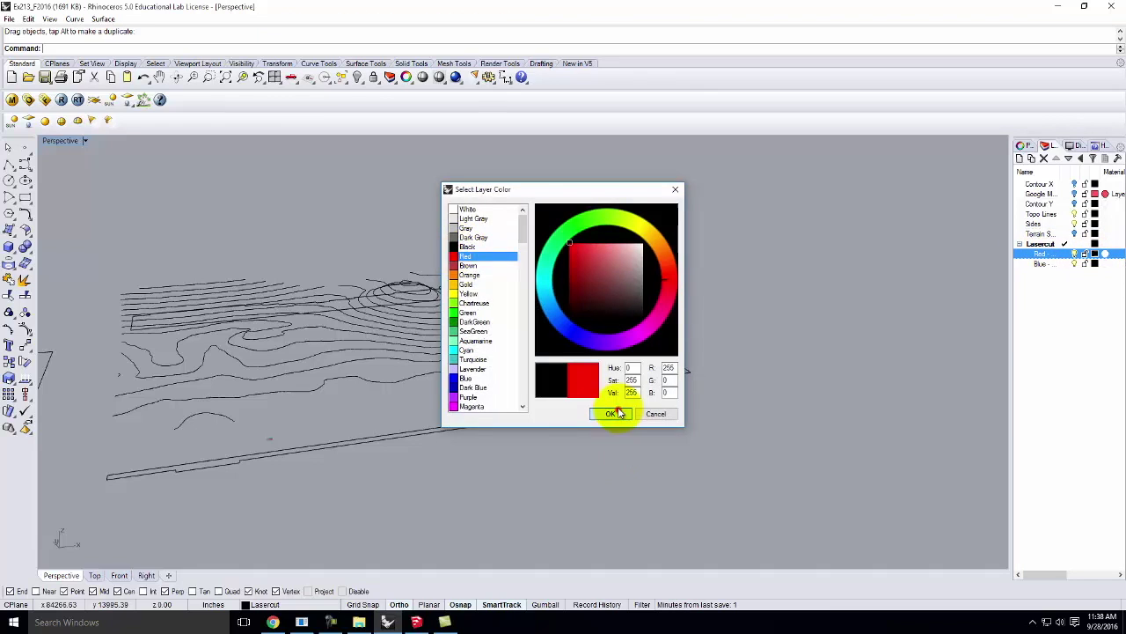
left_click(1033, 264)
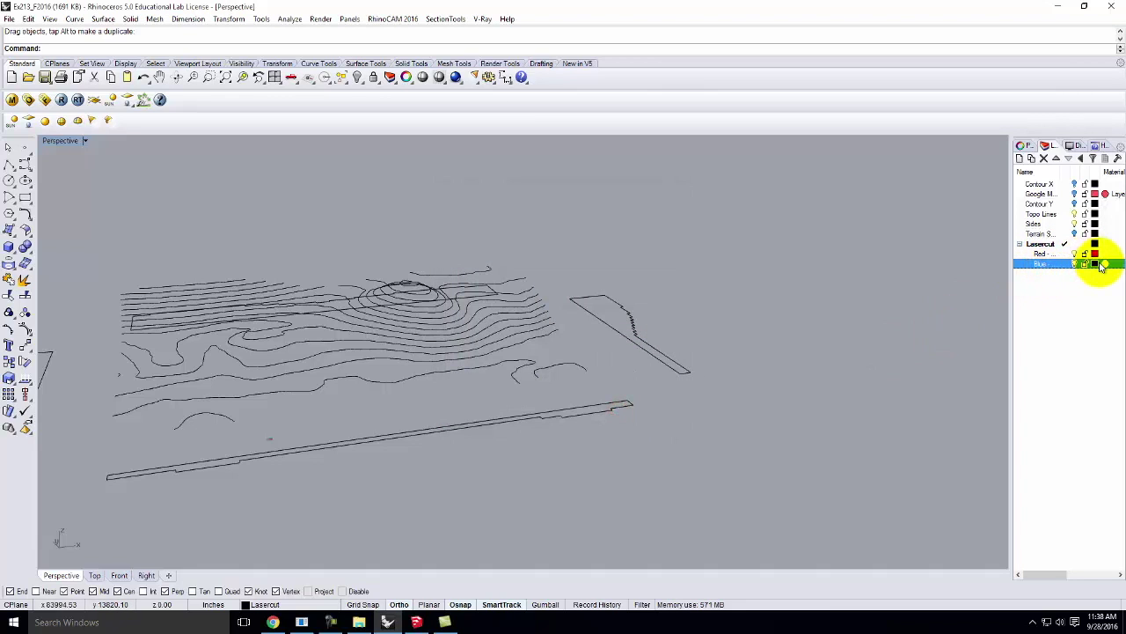
left_click(1096, 264)
left_click(466, 378)
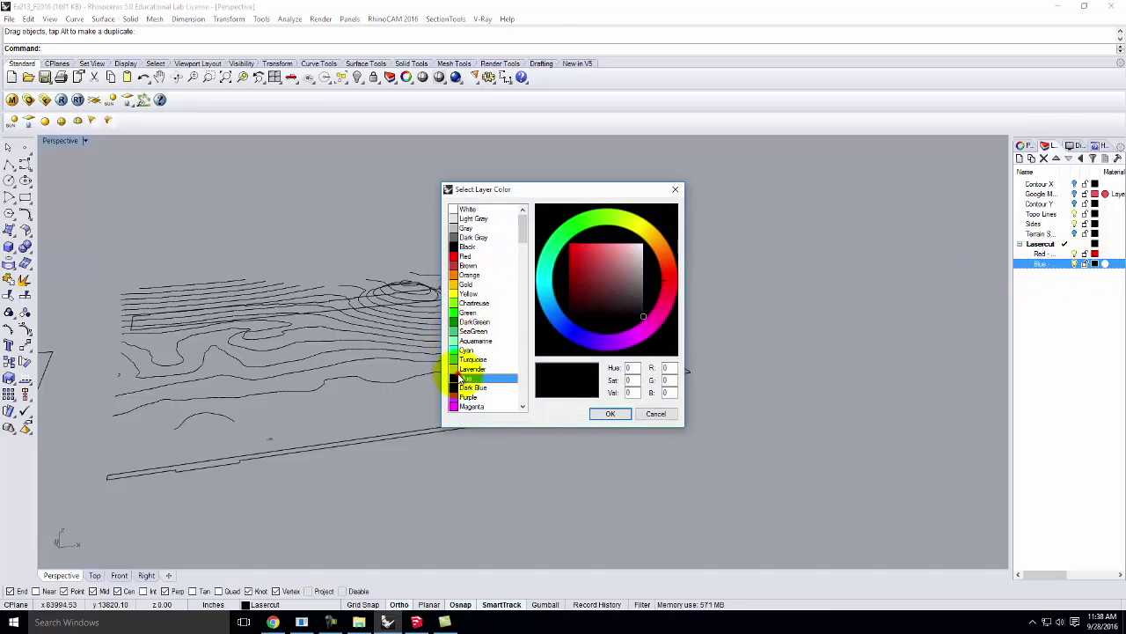
left_click(609, 414)
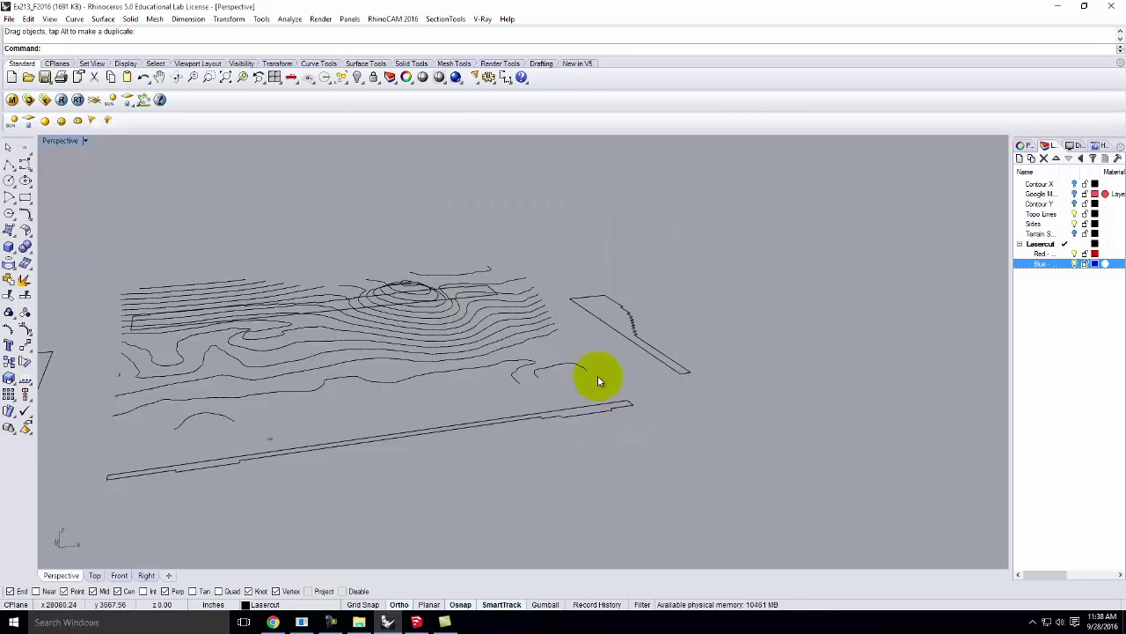
Move the four flattened side profiles to the Red - Cut sublayer.
left_click(578, 413)
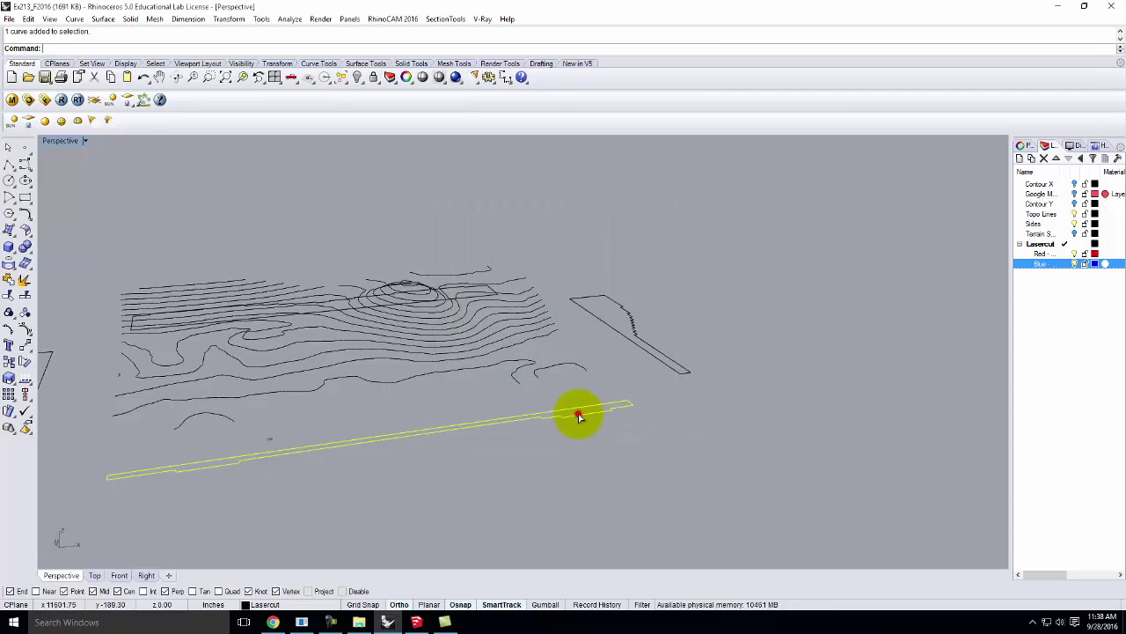
left_click(613, 327, "shift")
right_click_drag(684, 347, 425, 400)
left_click(360, 385, "shift")
left_click(382, 343, "shift")
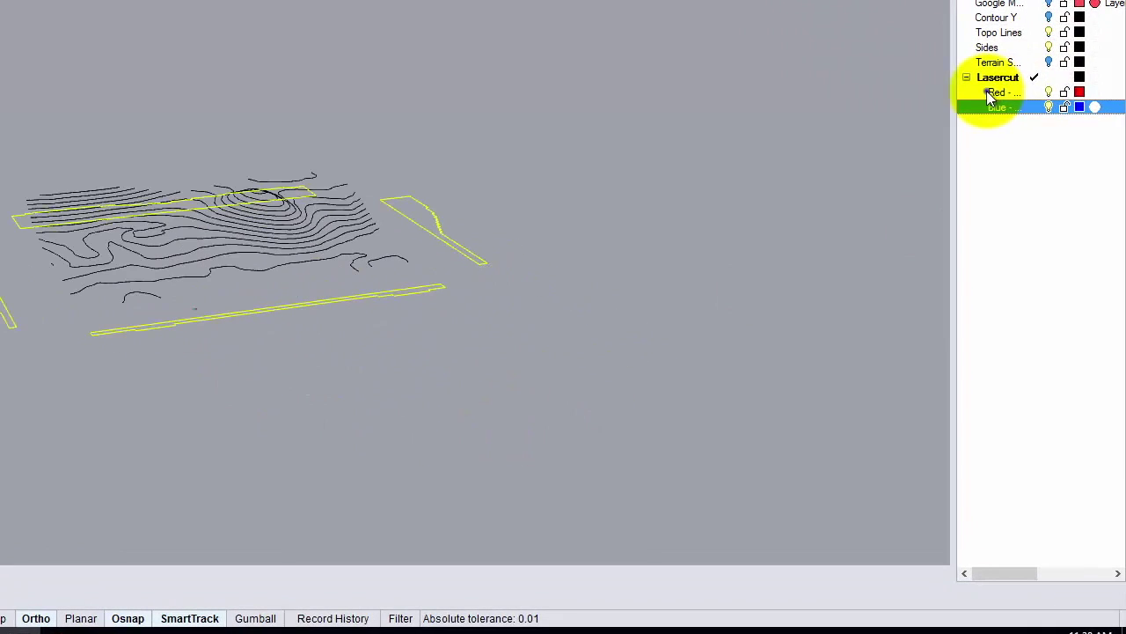
right_click(986, 91)
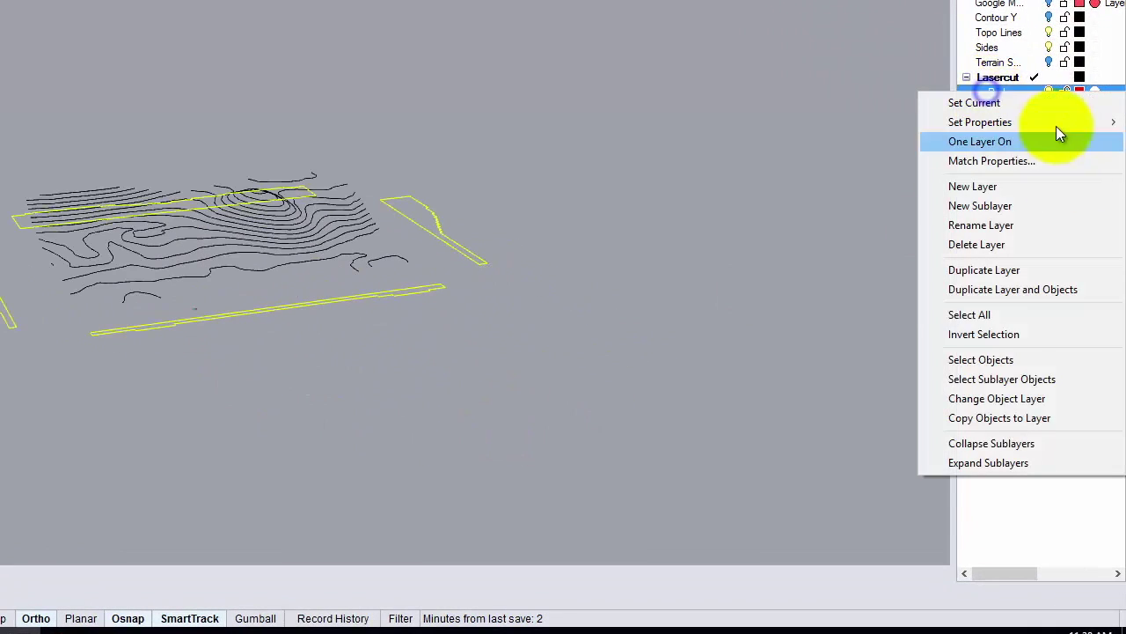
left_click(1013, 398)
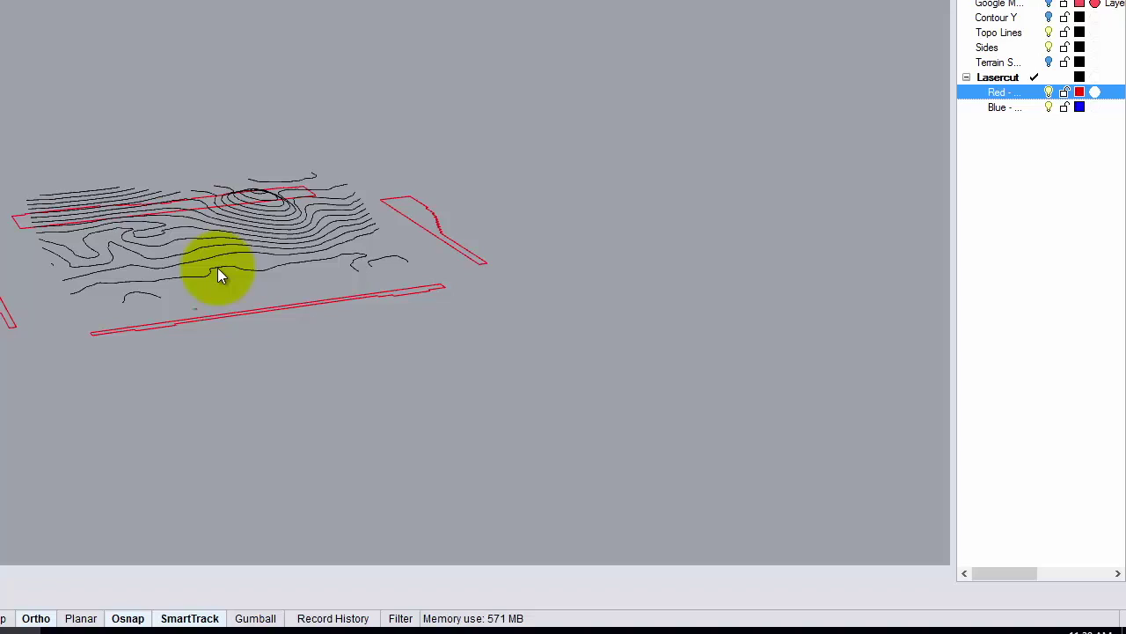
Draw a rectangular plane surface at ground level, large enough to extend beyond the terrain contours and all four side profiles.
left_click(15, 299)
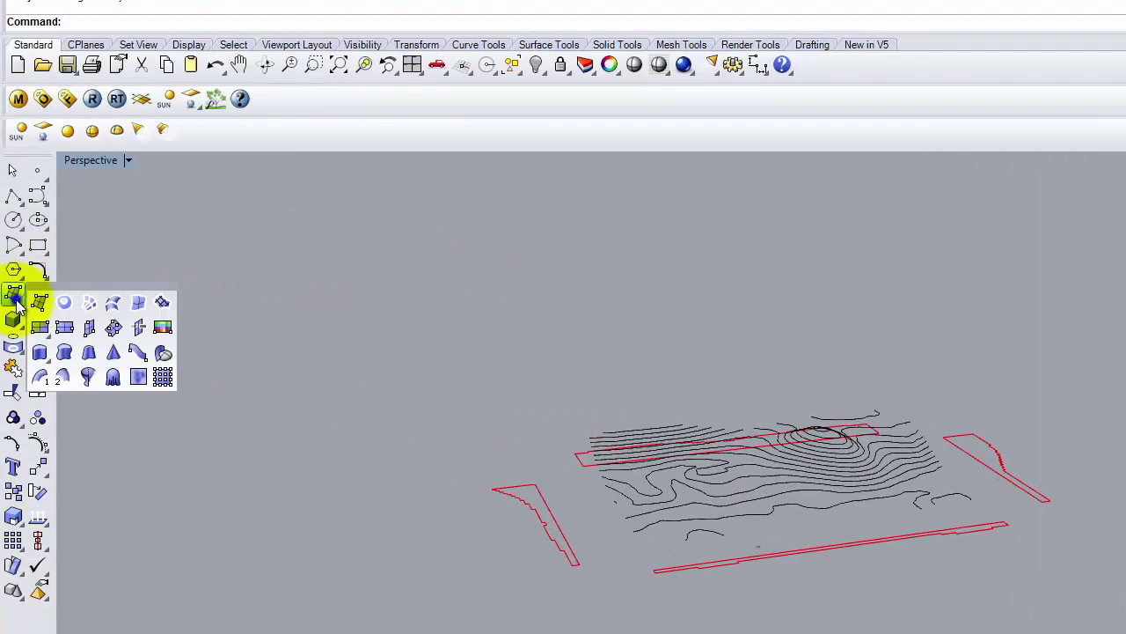
left_click(40, 302)
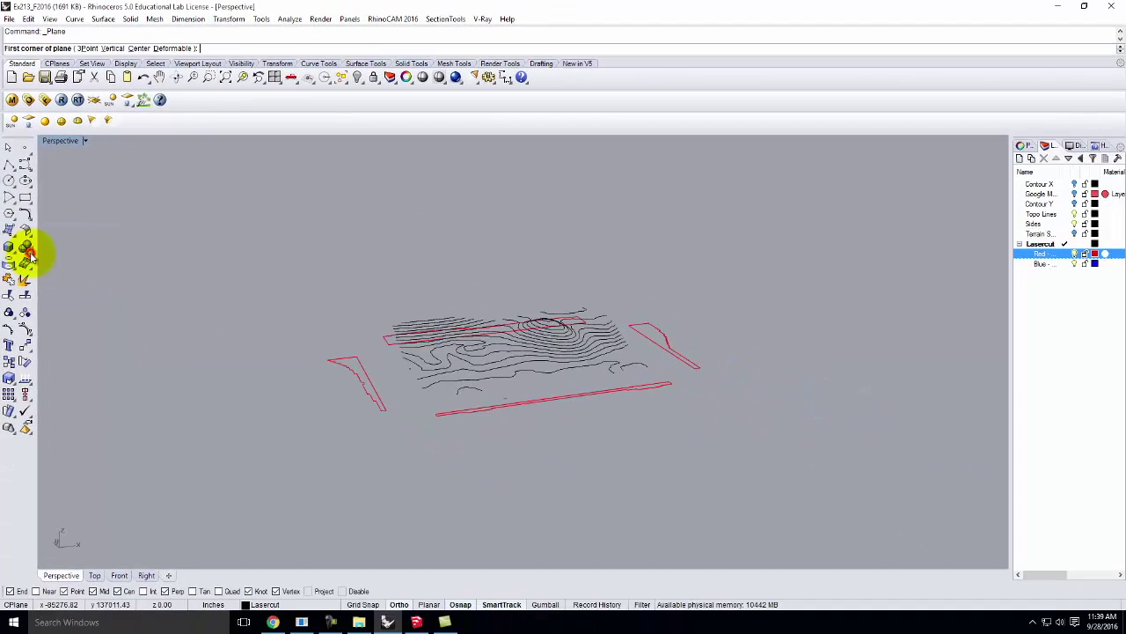
left_click(279, 291)
left_click(890, 409)
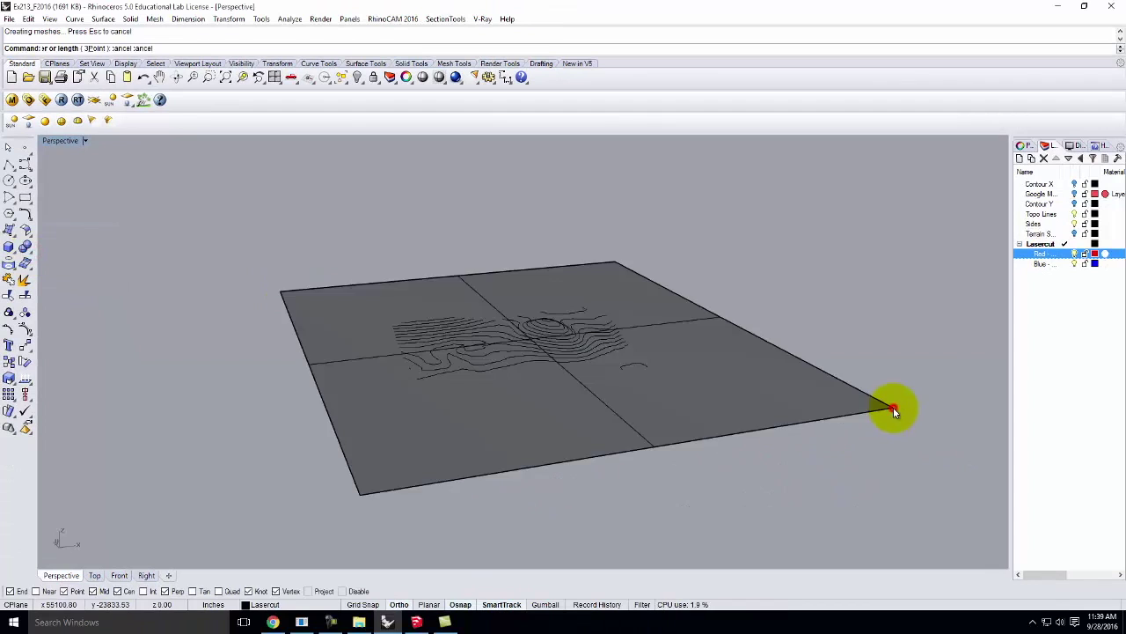
Make Blue - Engrave the current layer and project all terrain contours, without the side profiles, down onto the ground plane in the top view.
right_click_drag(880, 454, 854, 510)
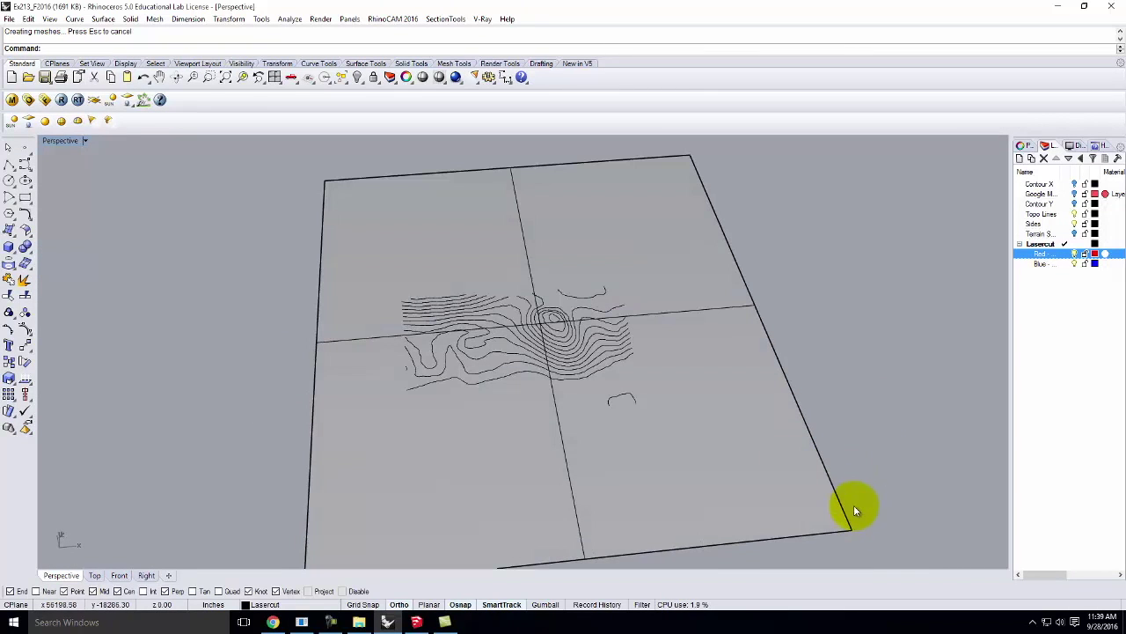
double_click(59, 141)
left_click_drag(196, 170, 430, 289)
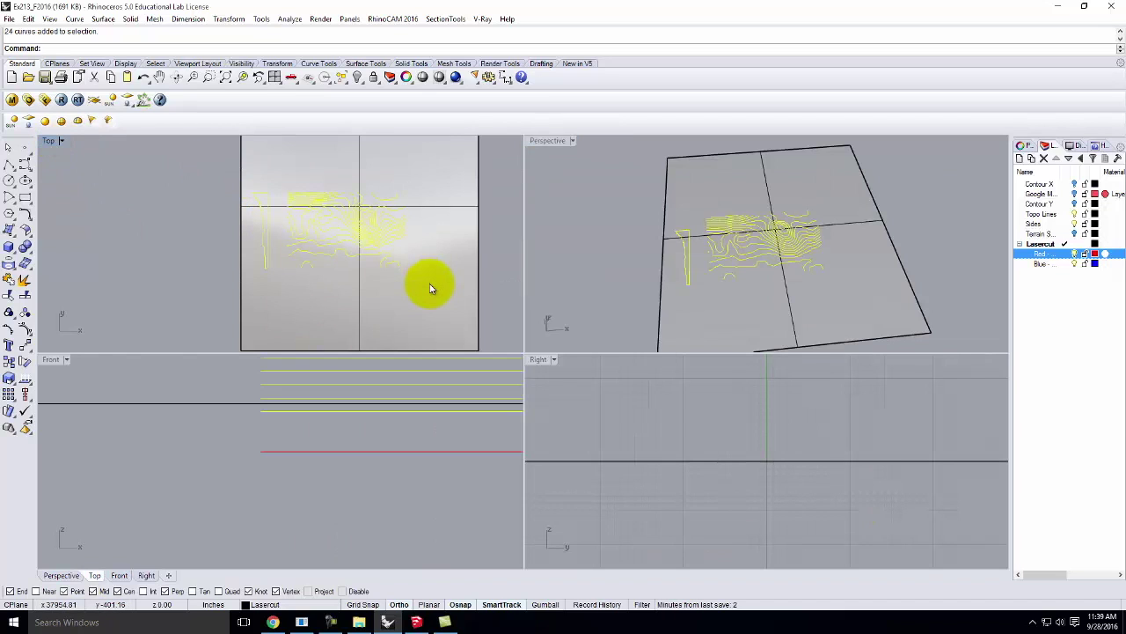
left_click(262, 217, "ctrl")
scroll(394, 216, "up", 3)
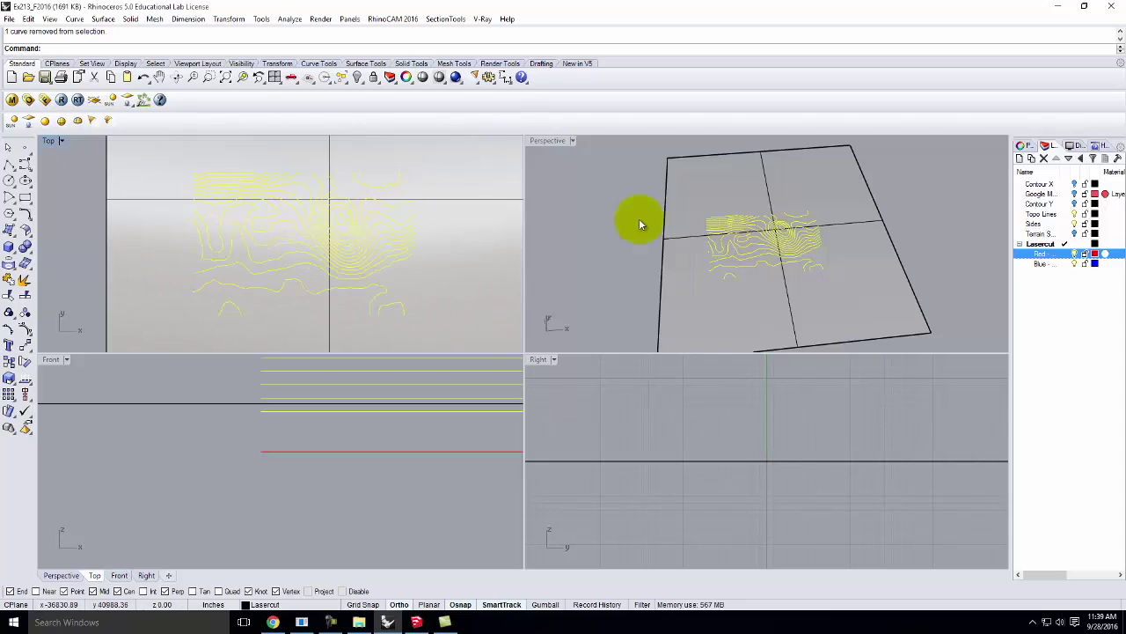
left_click(1065, 255)
left_click(1066, 264)
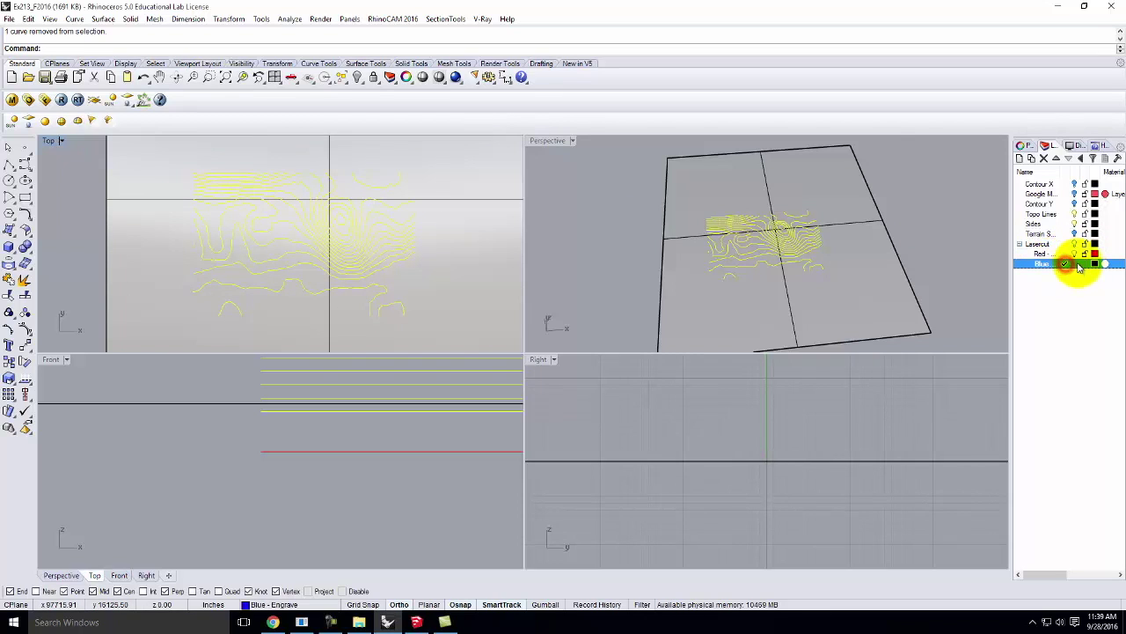
type("Project")
key("Return")
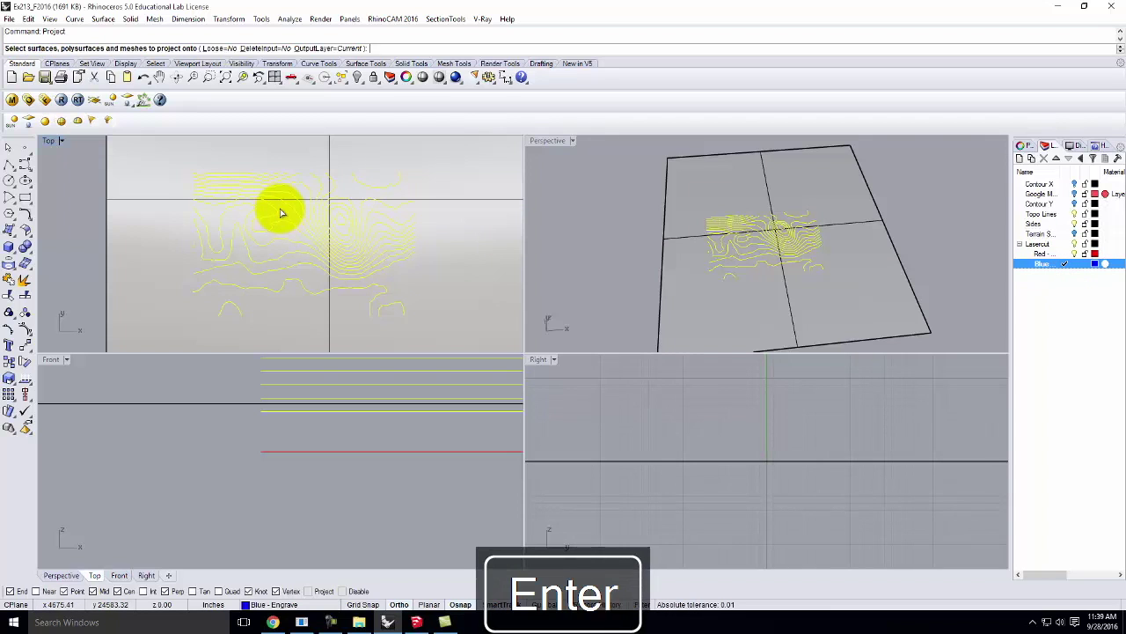
left_click(435, 203)
key("Return")
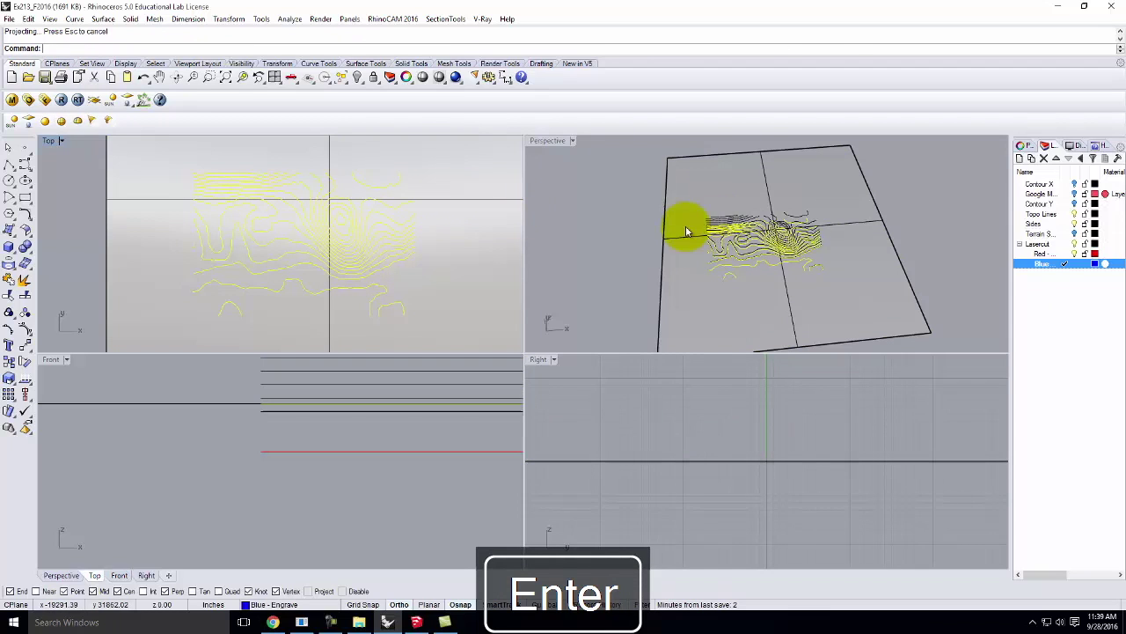
Delete the ground plane surface and turn off the Topo Lines and Sides layers.
left_click(674, 246)
key("Delete")
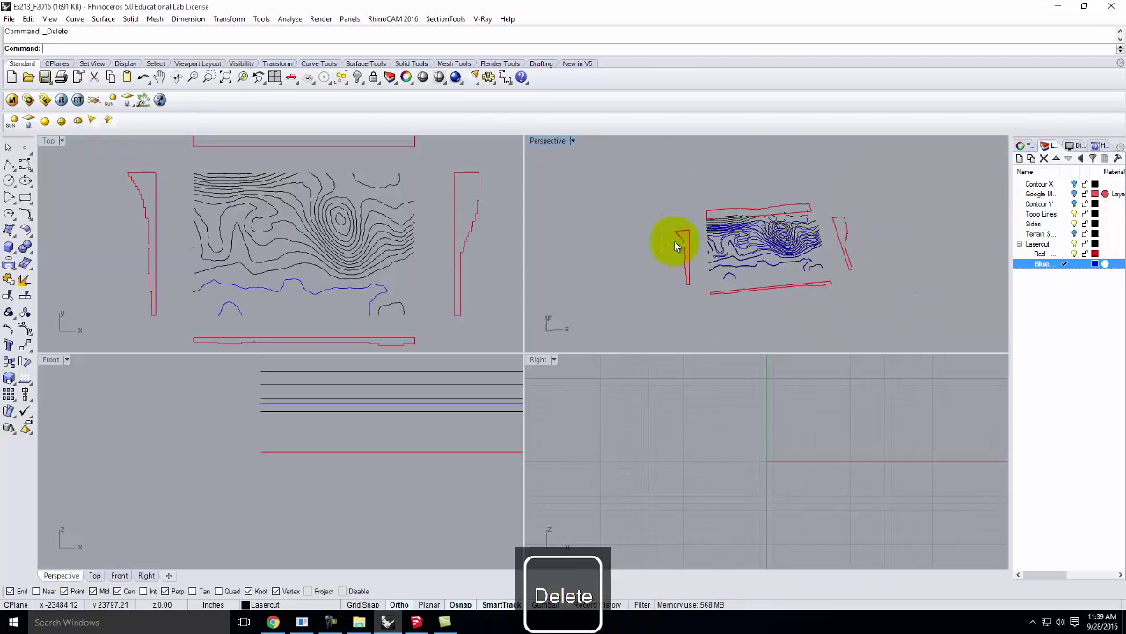
right_click_drag(716, 202, 867, 251)
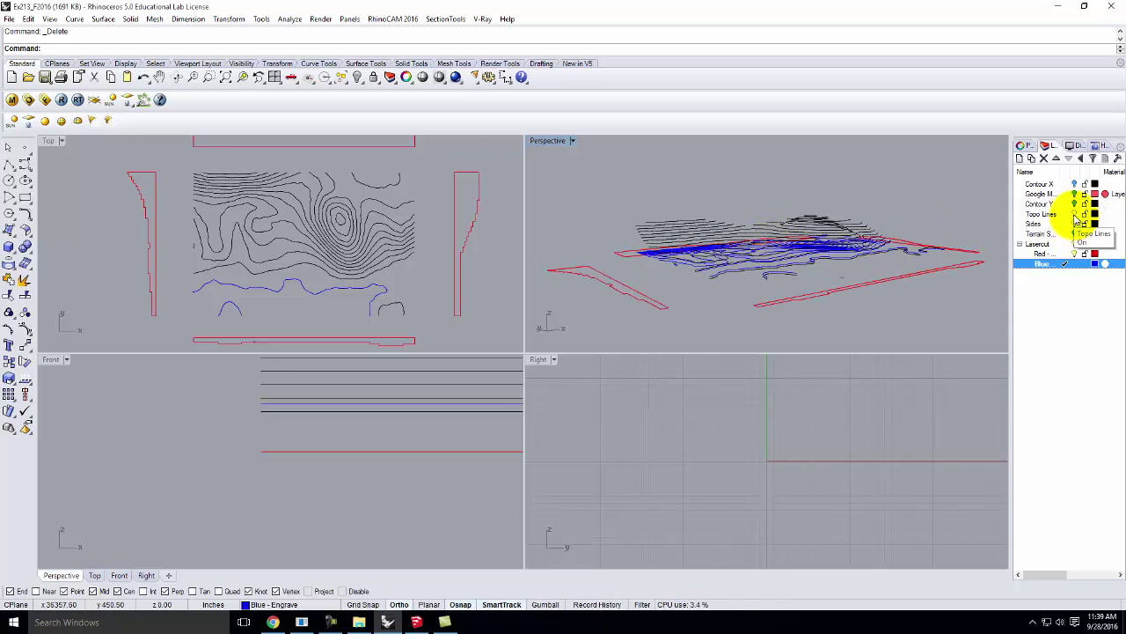
left_click(1073, 214)
left_click(1072, 223)
right_click_drag(911, 218, 771, 253)
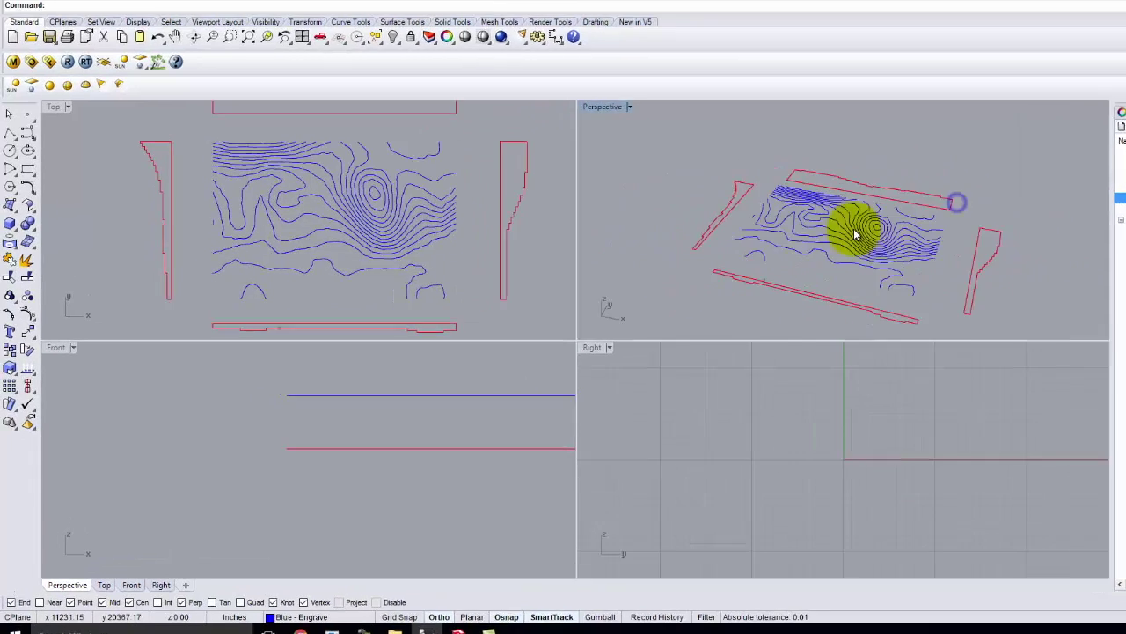
Draw a border rectangle around the projected contours, from their upper-left extent to their lower-right extent.
double_click(547, 140)
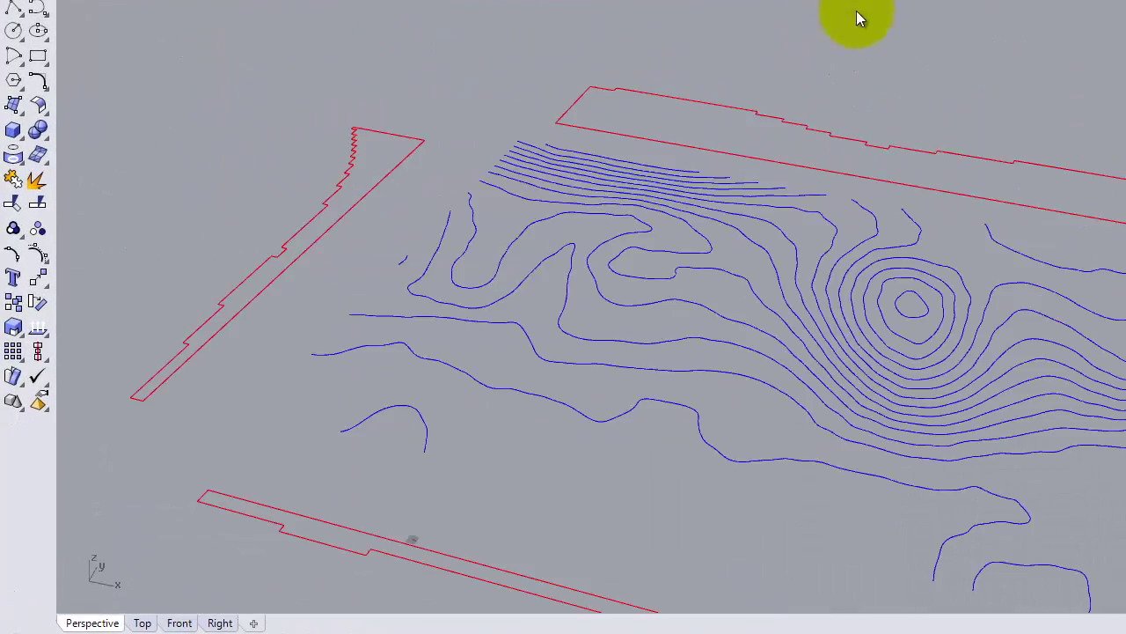
right_click_drag(722, 369, 656, 475)
scroll(845, 220, "down", 5)
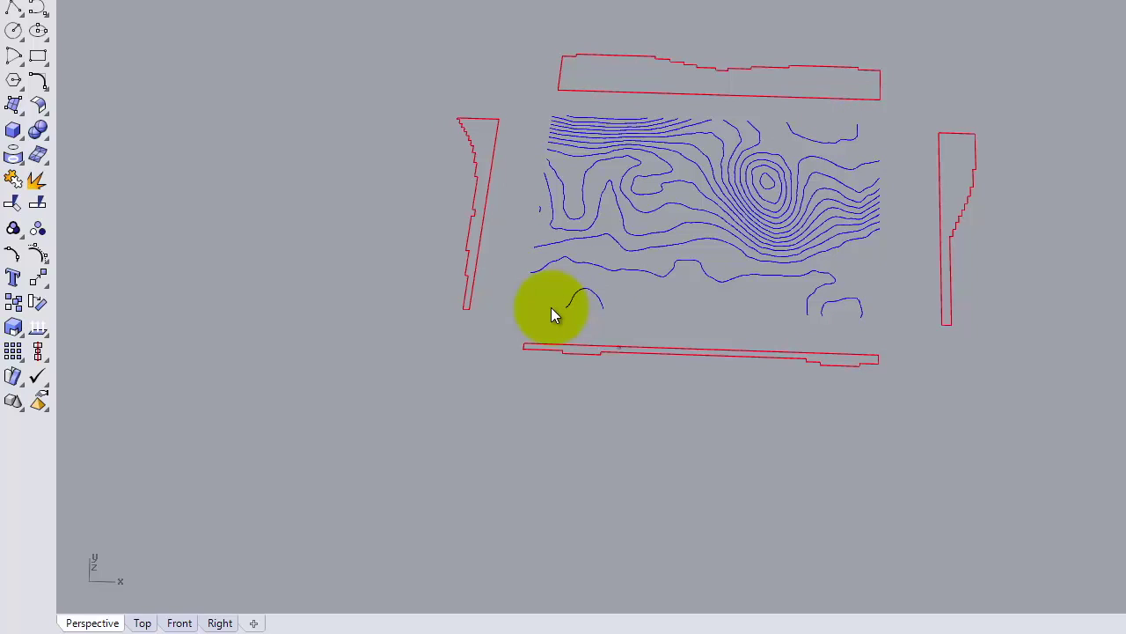
left_click(38, 55)
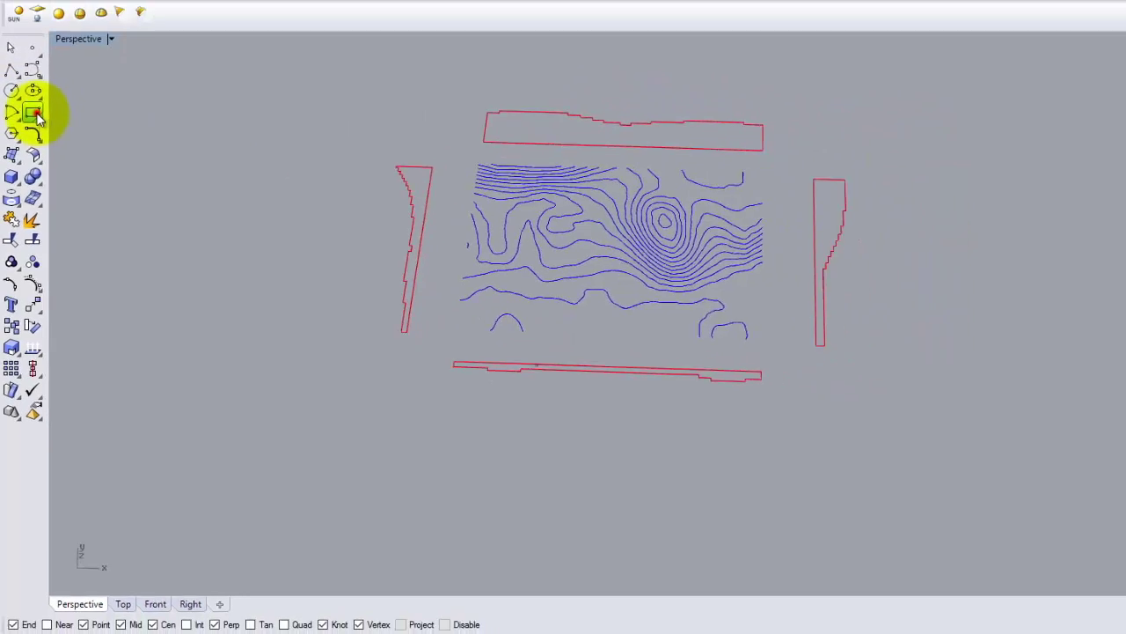
scroll(403, 215, "up", 5)
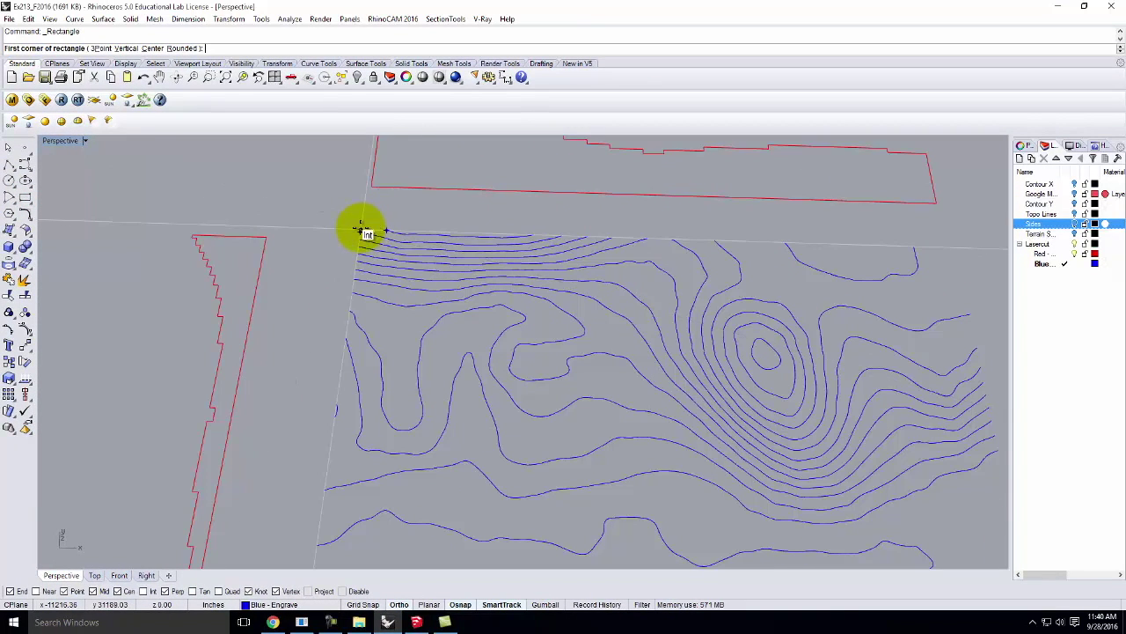
left_click(364, 230)
scroll(352, 214, "down", 4)
scroll(674, 428, "up", 6)
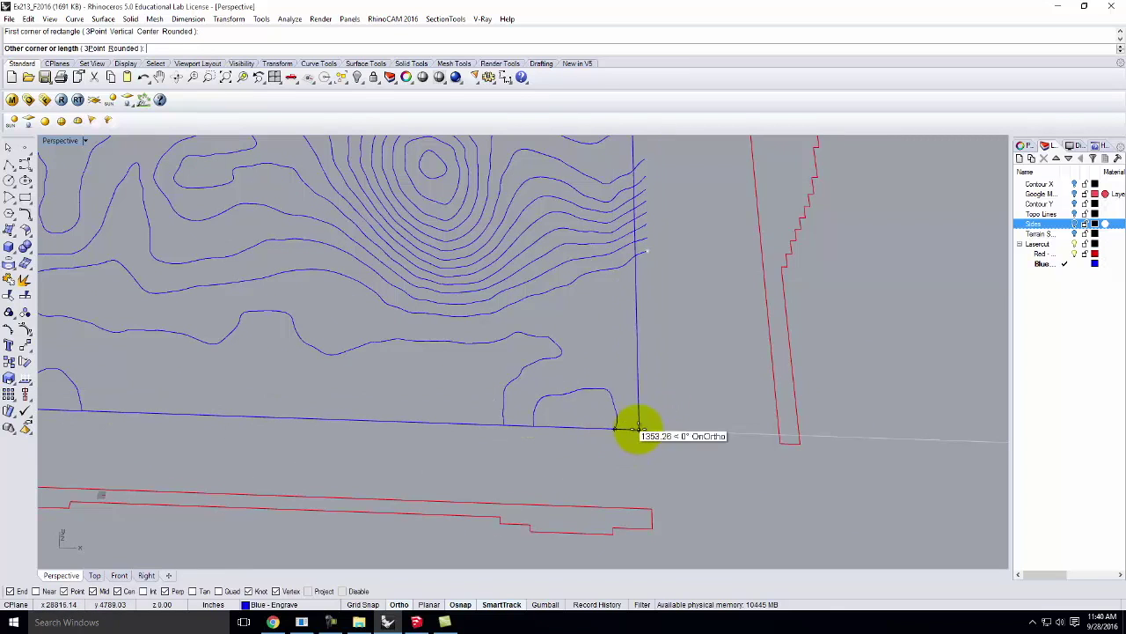
left_click(651, 430)
scroll(749, 432, "down", 5)
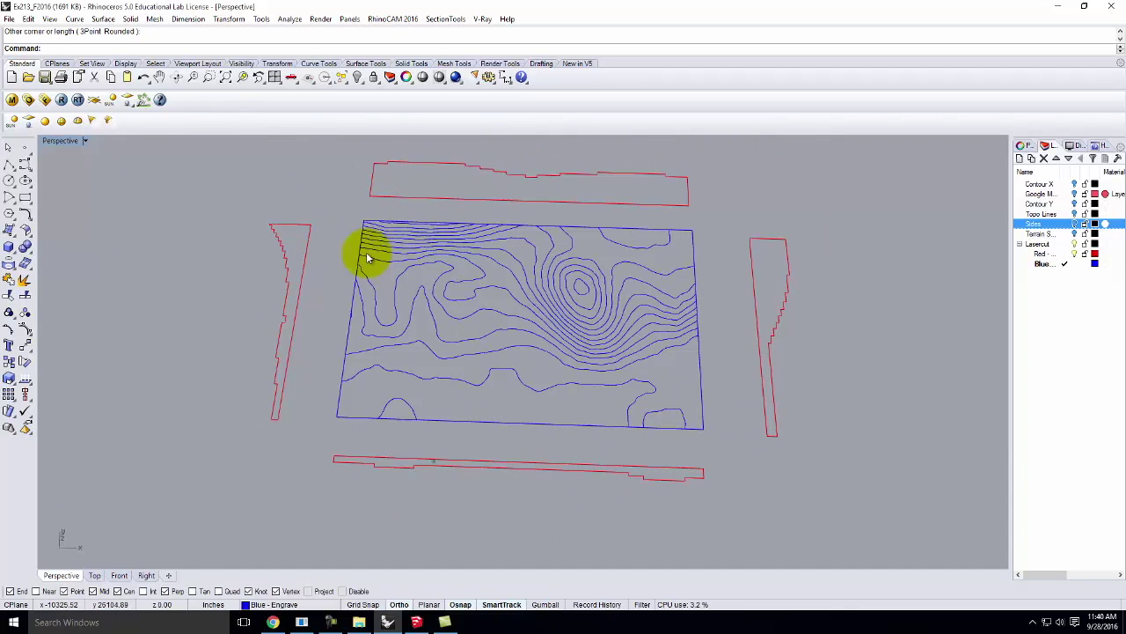
scroll(293, 279, "down", 2)
scroll(293, 279, "down", 1)
left_click(299, 279)
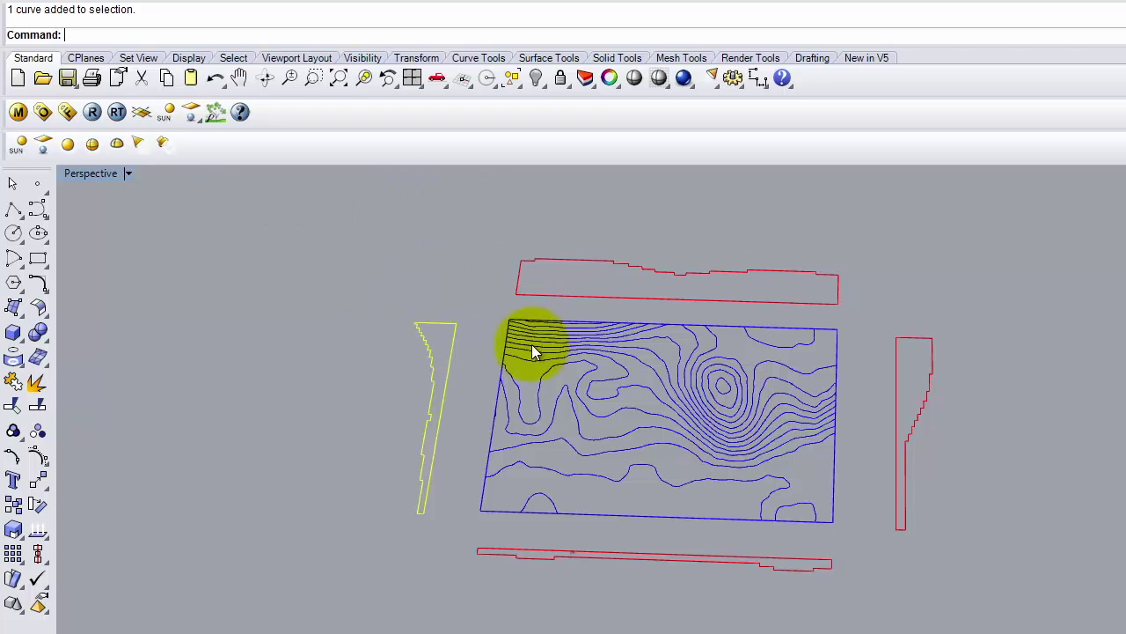
key("Escape")
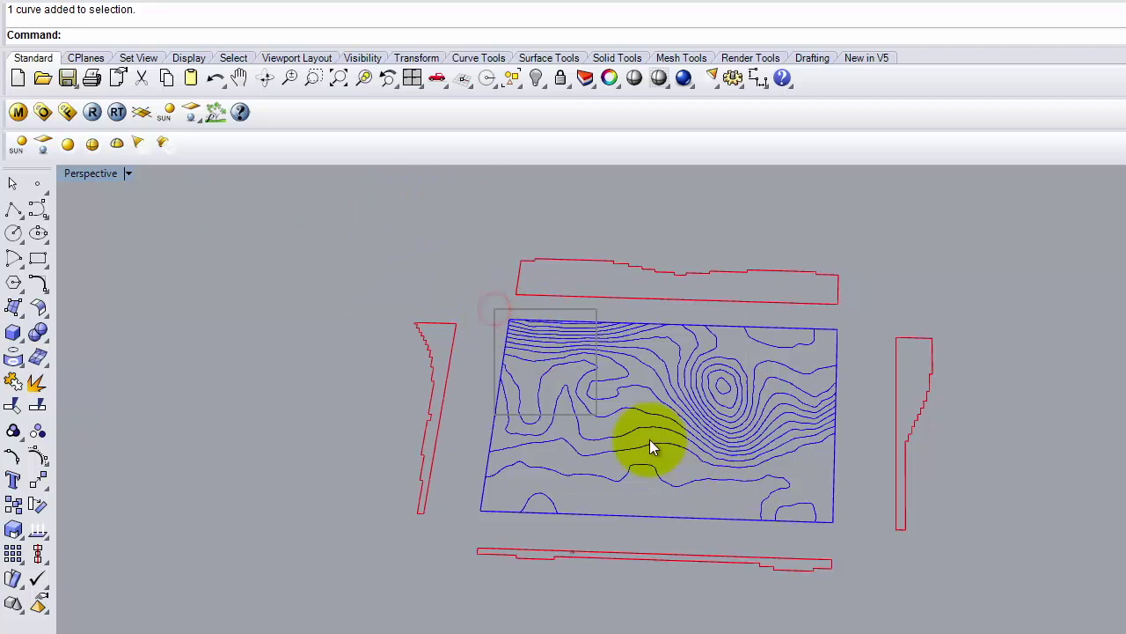
Copy the projected contours together with their border rectangle straight down, just below the original.
right_click_drag(497, 311, 505, 360)
left_click_drag(469, 321, 851, 552)
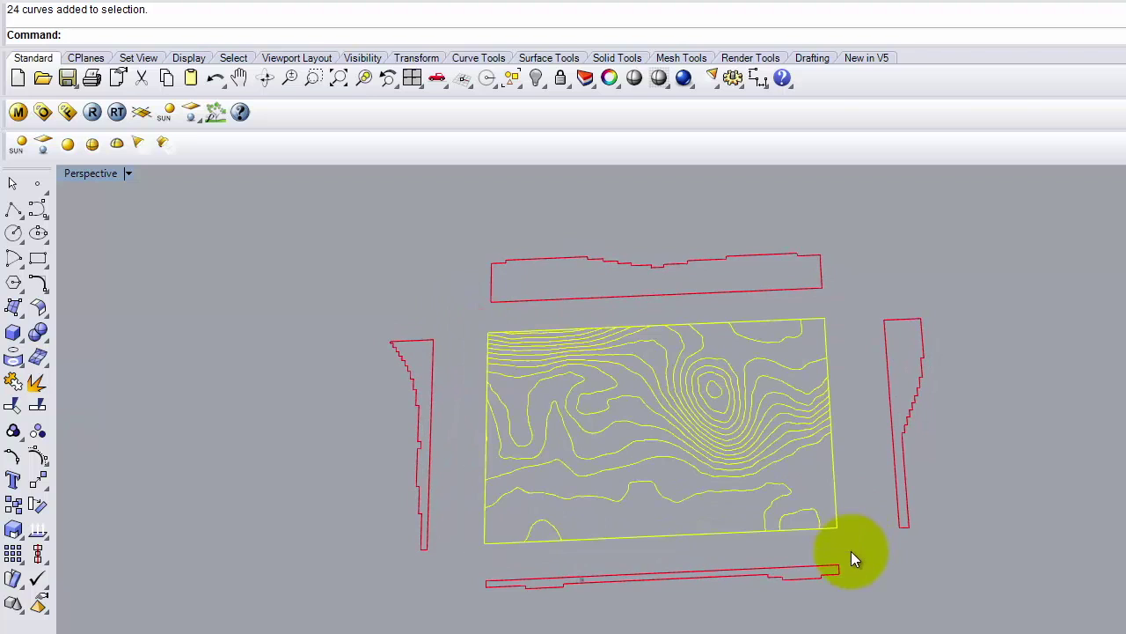
left_click(789, 419)
type("Copy")
key("Return")
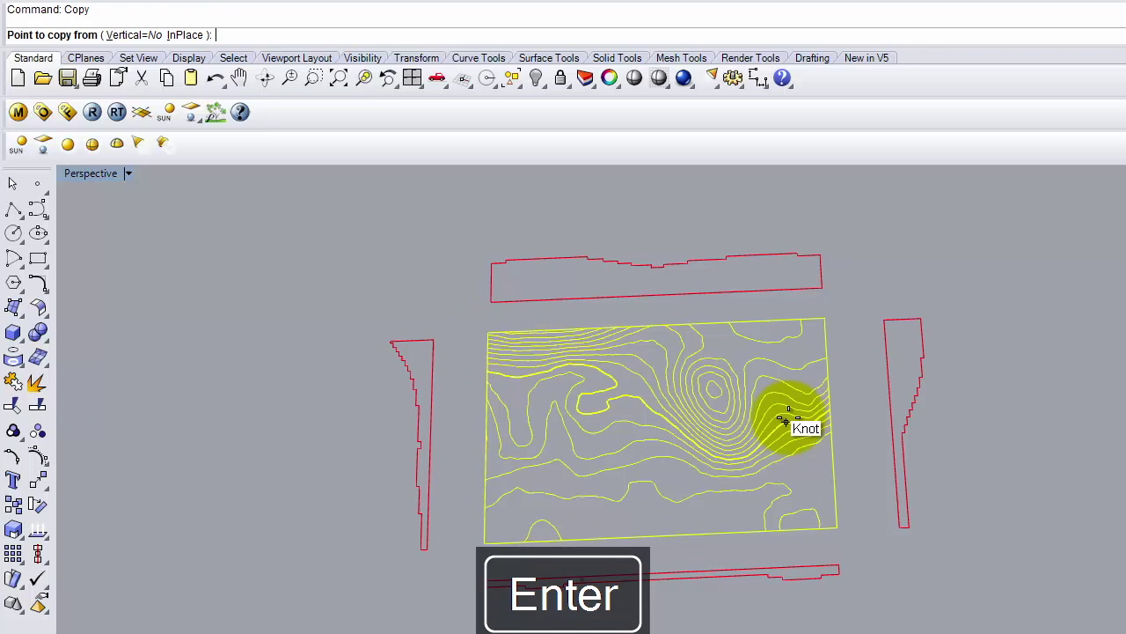
left_click(1098, 355)
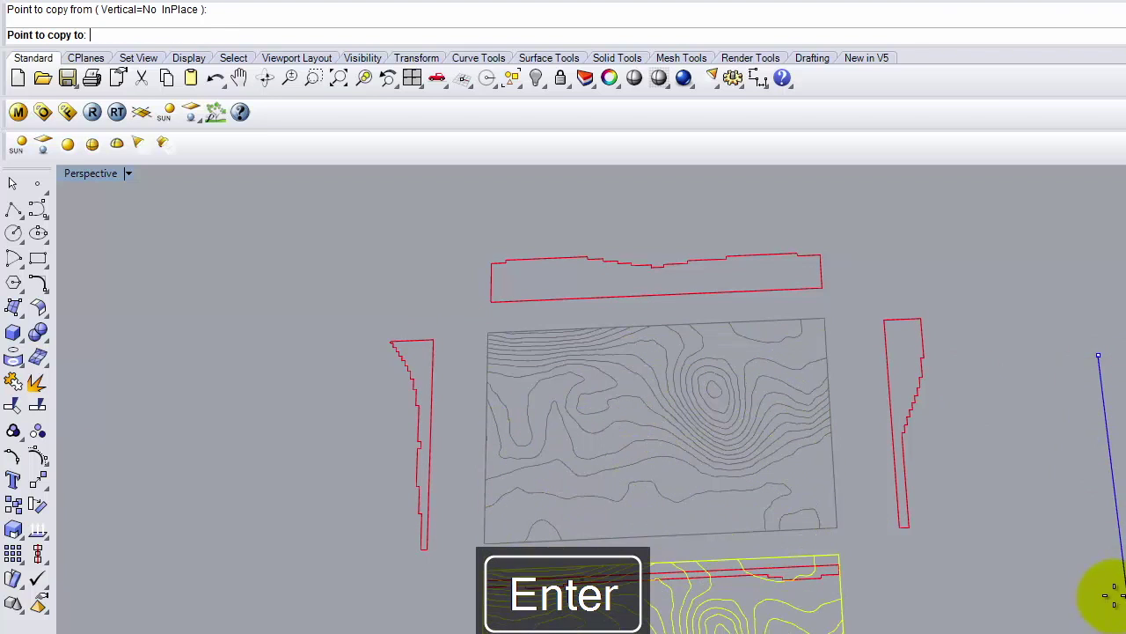
left_click(1114, 588)
key("Escape")
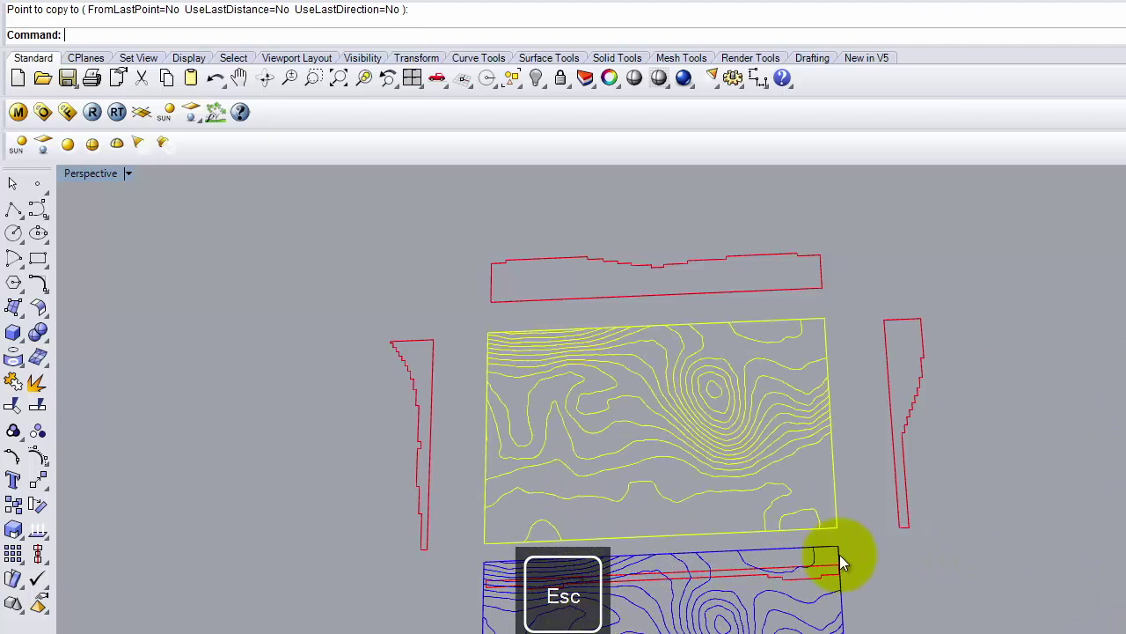
Move the long lower side profile sideways, clear of the copied contour sheet.
left_click(829, 568)
type("Move")
key("Return")
left_click(929, 574)
left_click(1125, 556)
key("Escape")
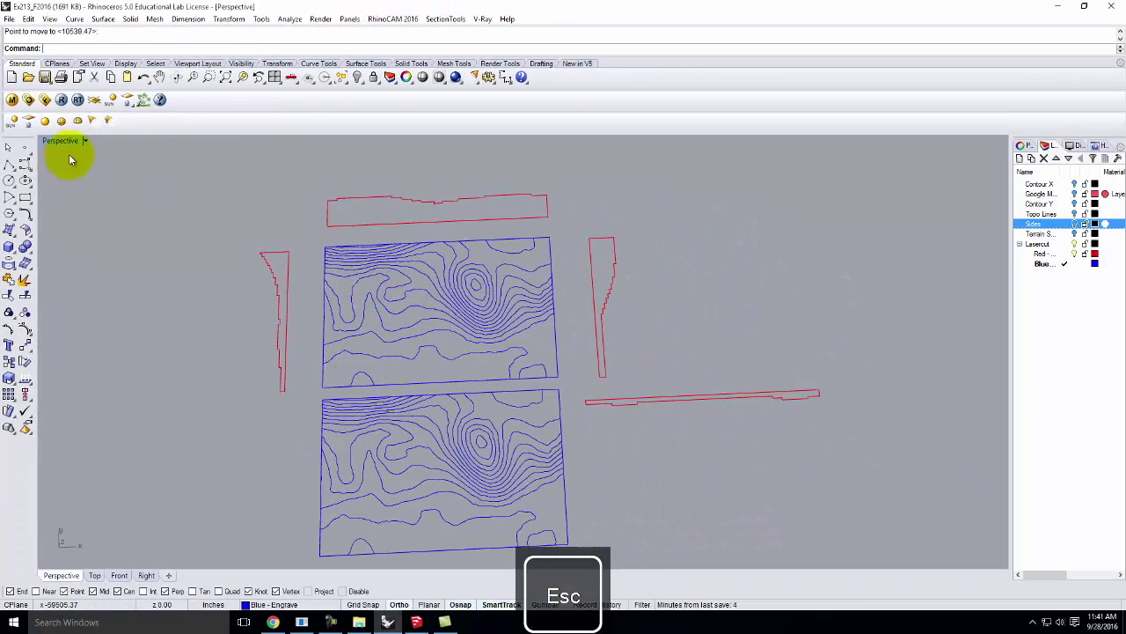
Select every second contour line in the lower copy in the top view, starting from the innermost hilltop ring.
double_click(76, 151)
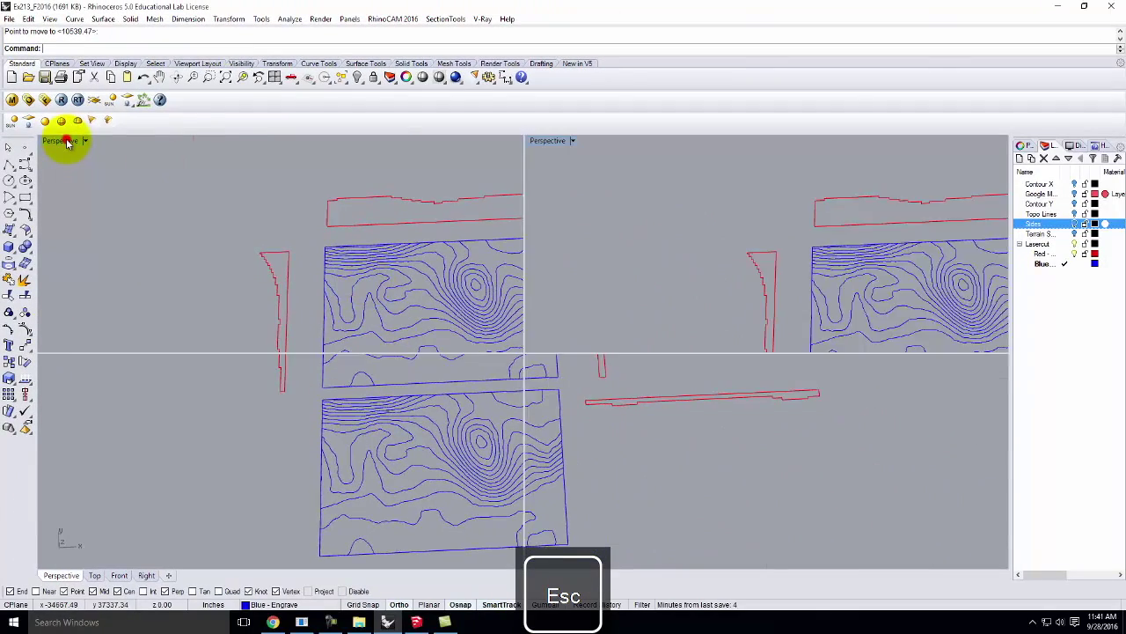
double_click(66, 142)
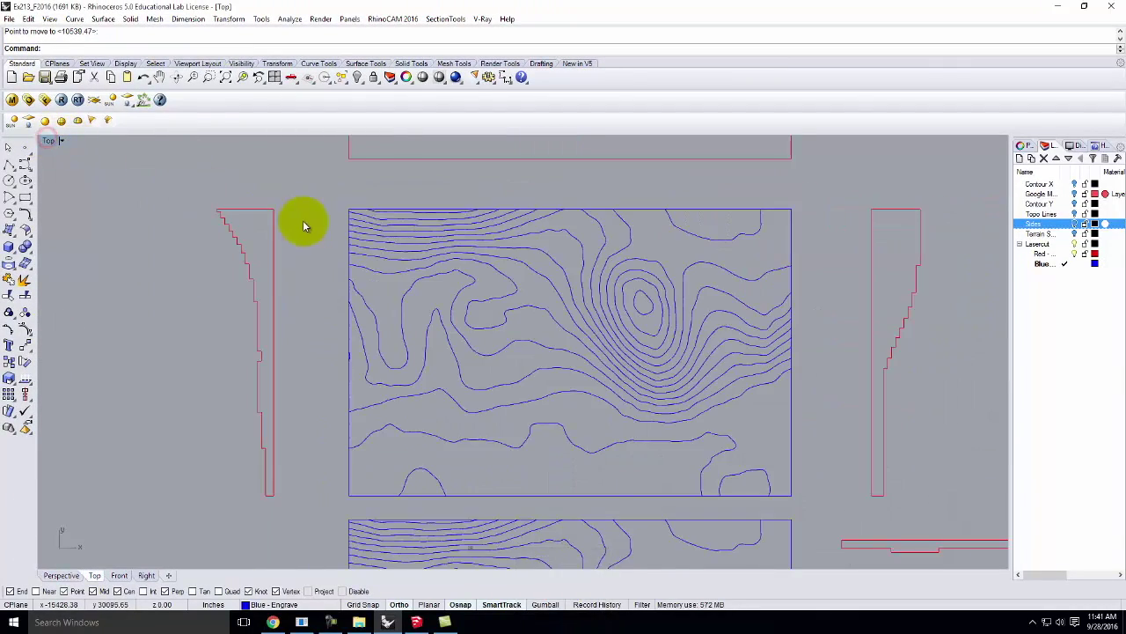
scroll(373, 389, "down", 3)
scroll(397, 538, "up", 5)
scroll(367, 495, "down", 3)
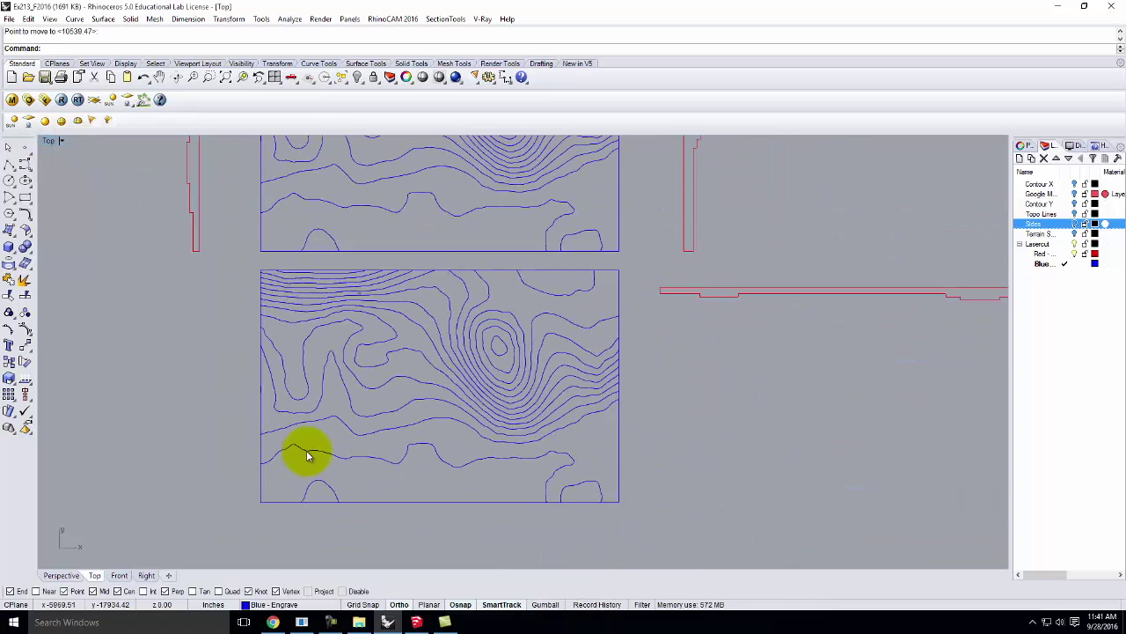
scroll(446, 478, "up", 6)
left_click(537, 326)
scroll(480, 331, "down", 3)
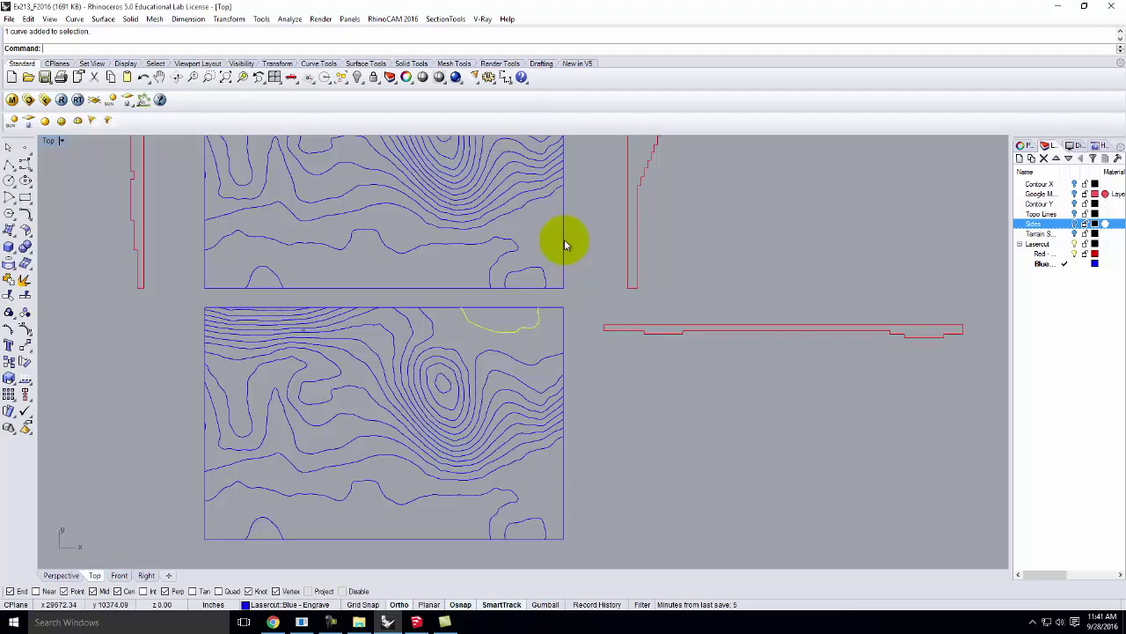
left_click(441, 390)
left_click(451, 363, "shift")
left_click(466, 432, "shift")
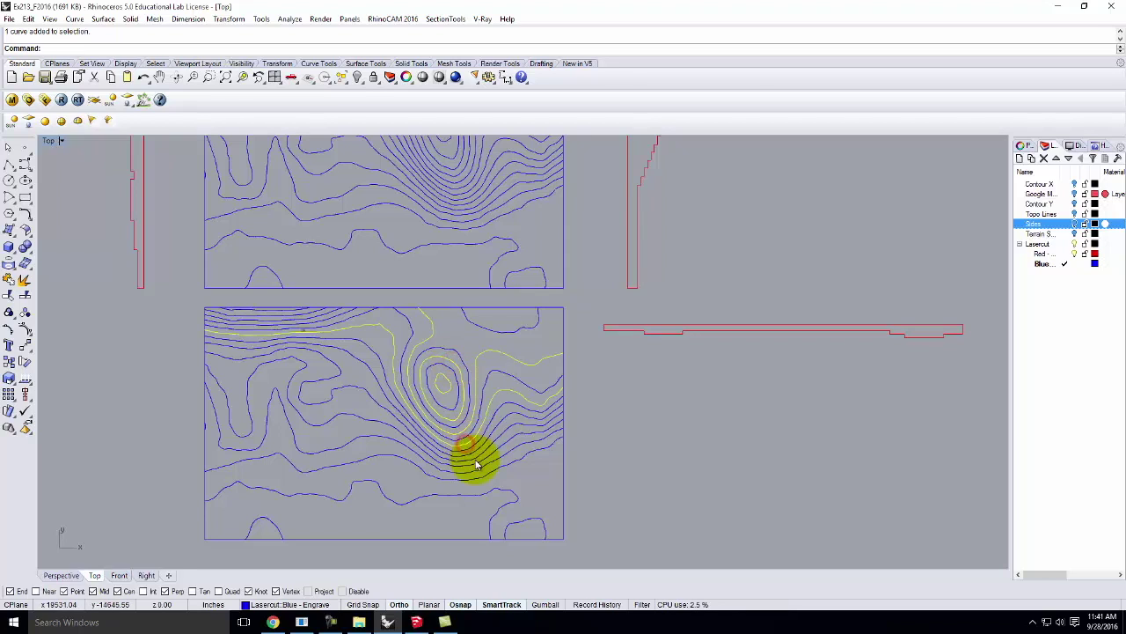
left_click(471, 454, "shift")
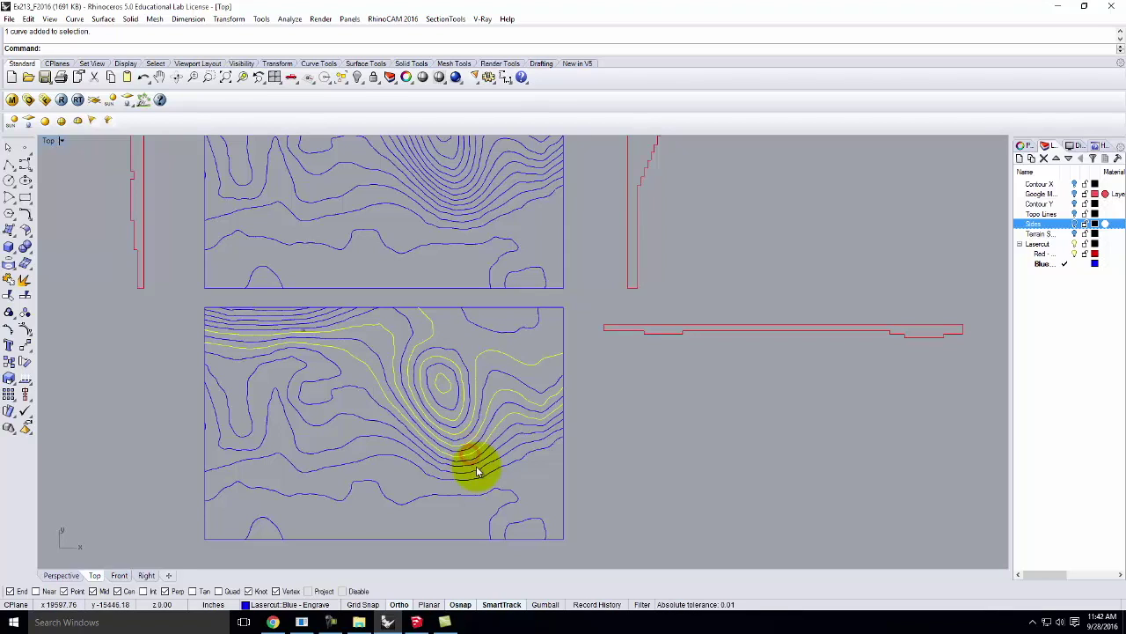
left_click(475, 462, "shift")
left_click(477, 482, "shift")
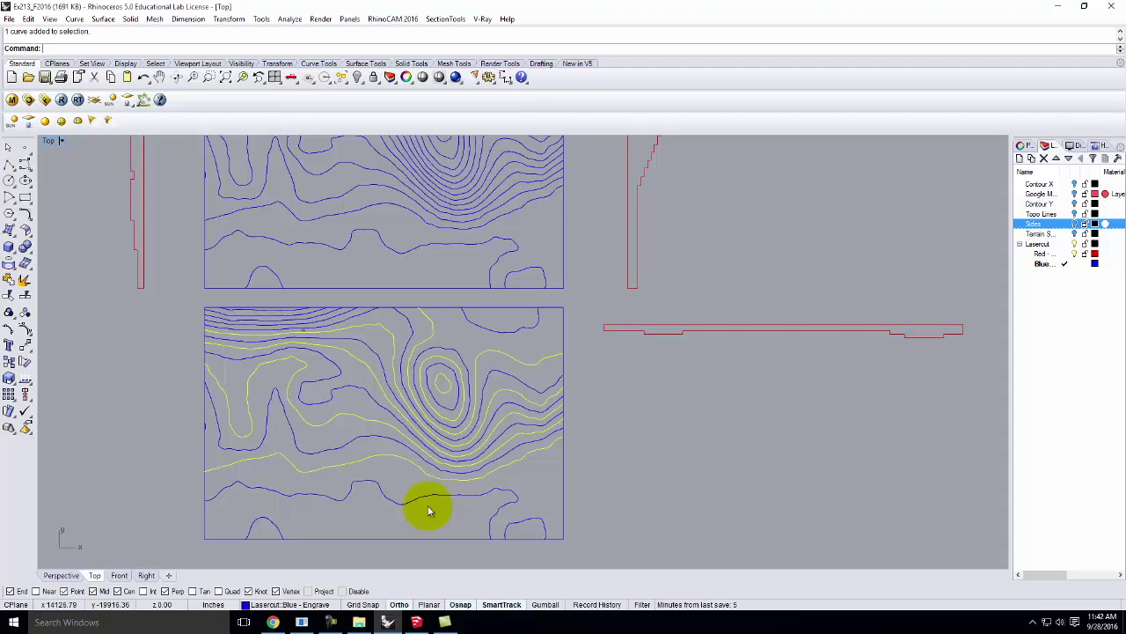
left_click(270, 527, "shift")
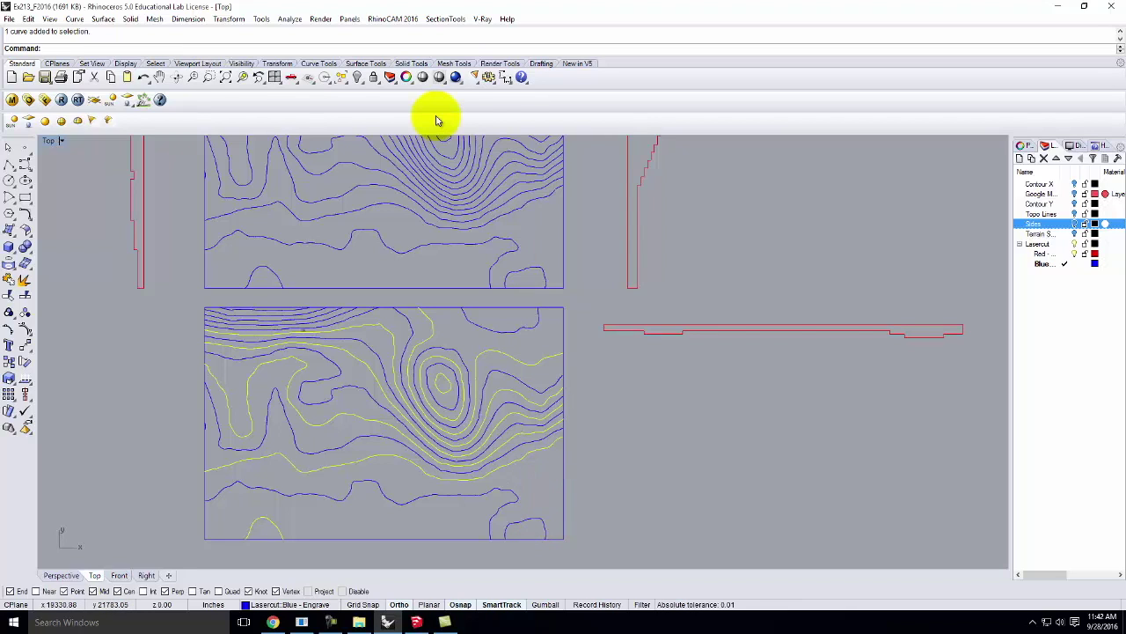
Turn on the terrain surface layer in the perspective view, compare the surface with the flat contours, and turn the layer off again.
double_click(49, 140)
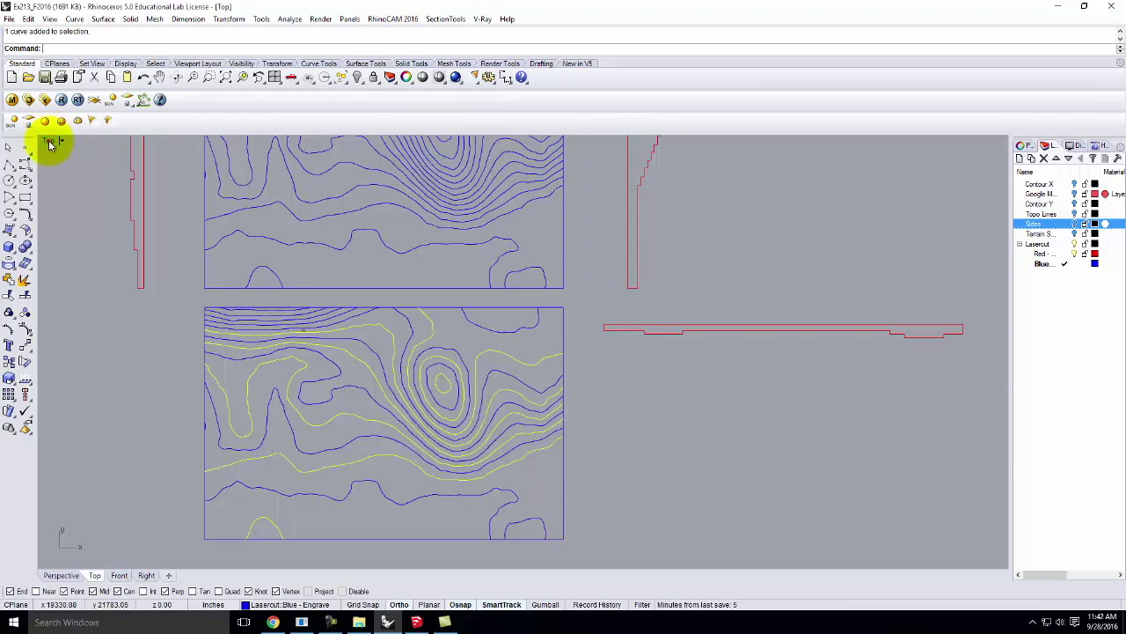
double_click(550, 141)
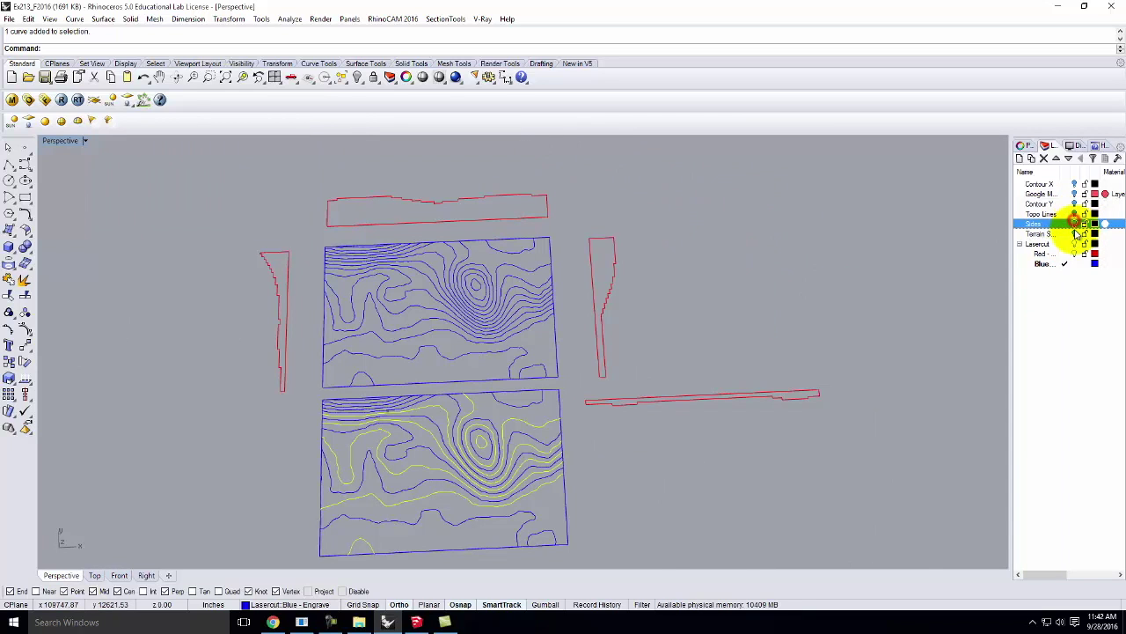
left_click(1075, 233)
right_click_drag(855, 346, 624, 234)
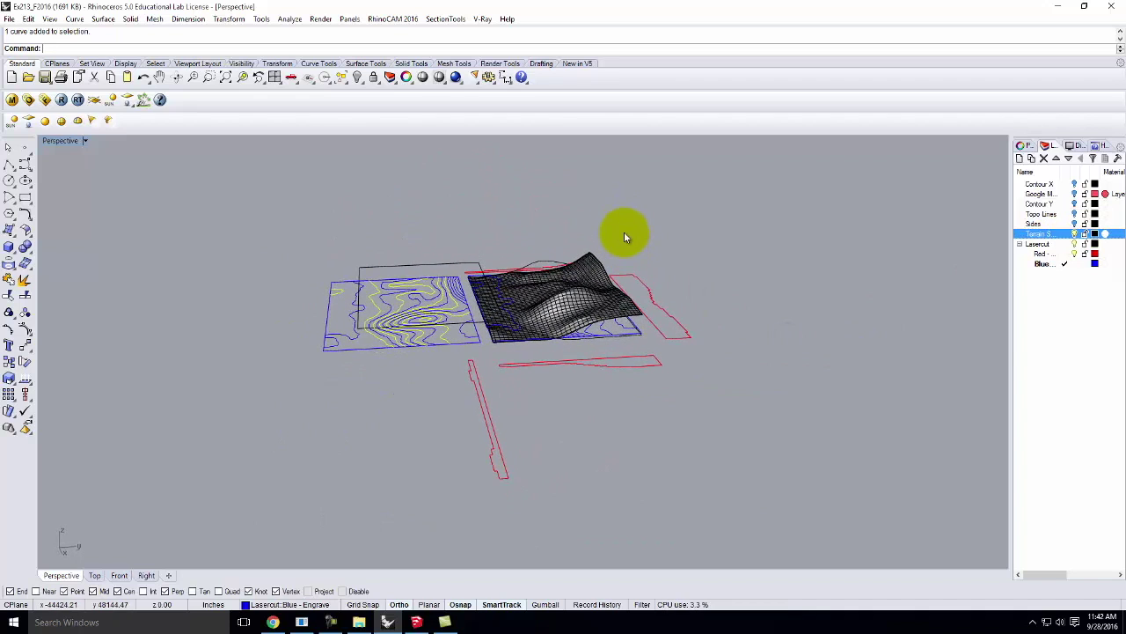
scroll(628, 296, "up", 3)
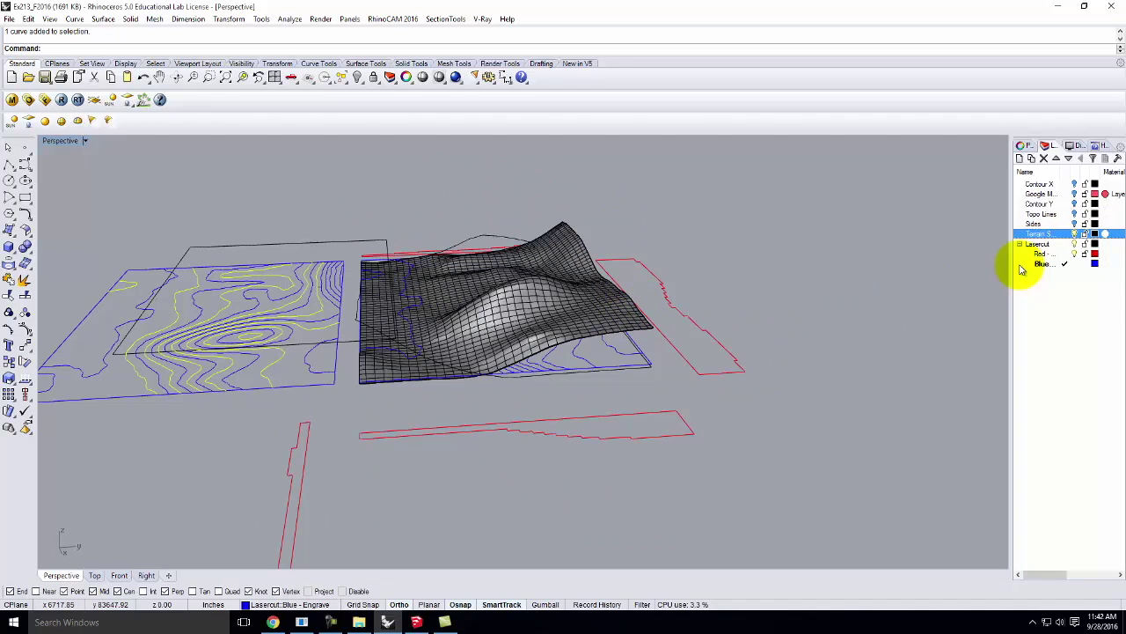
left_click(1074, 234)
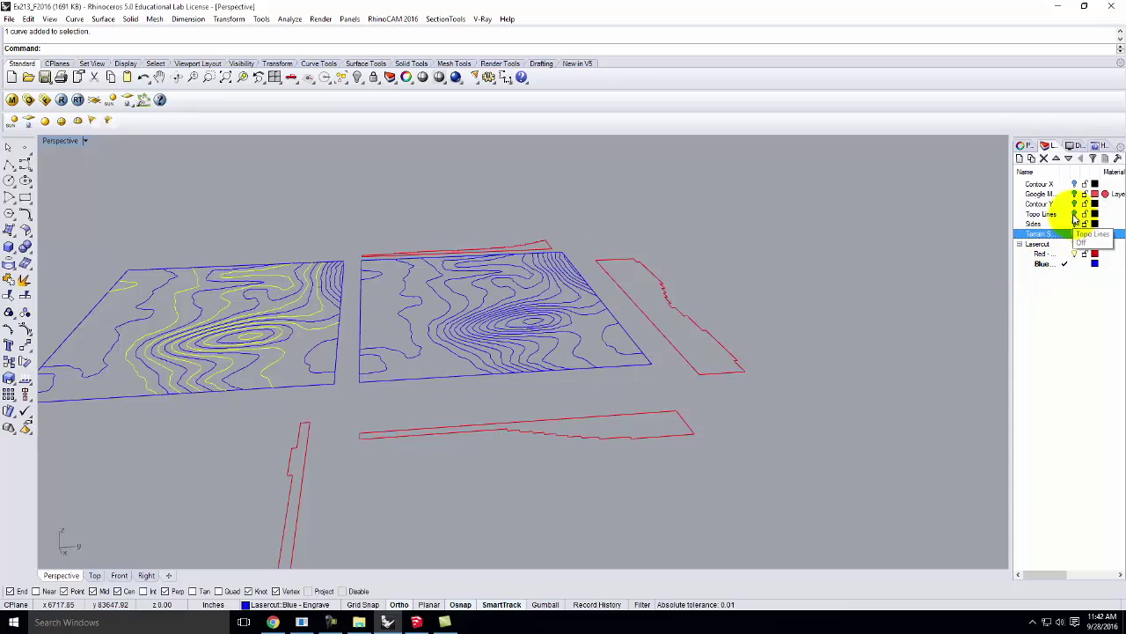
Check the lower copy against the Topo Lines layer, switched on and off again, and add its small corner contour to the selection.
left_click(1074, 214)
right_click_drag(833, 356, 842, 395)
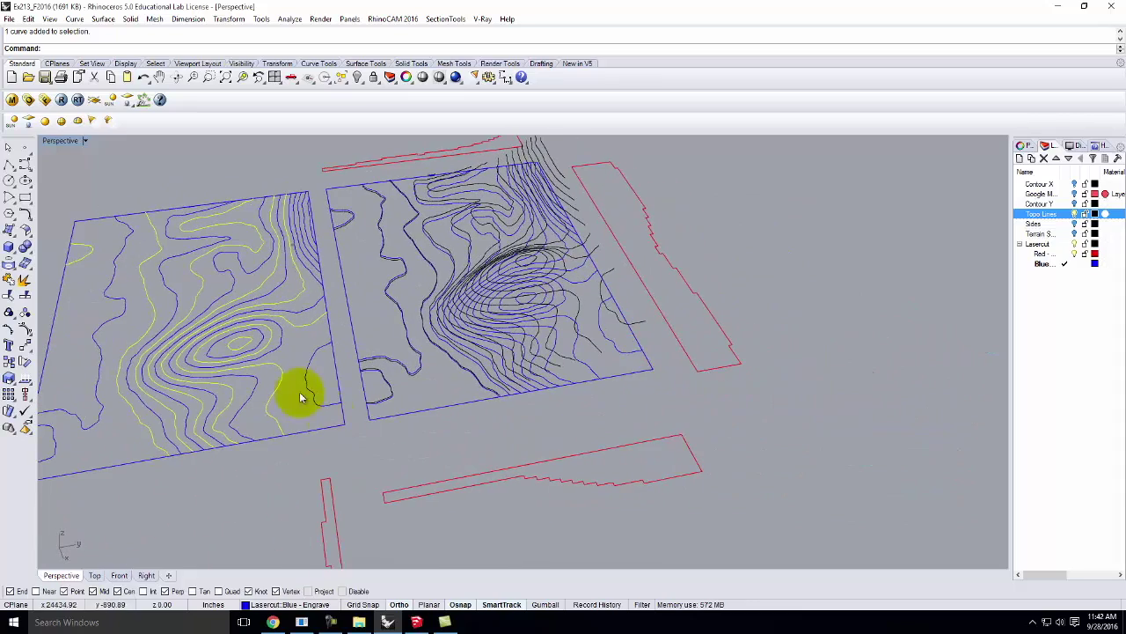
right_click_drag(244, 378, 471, 358)
scroll(471, 358, "up", 5)
right_click_drag(478, 311, 649, 360)
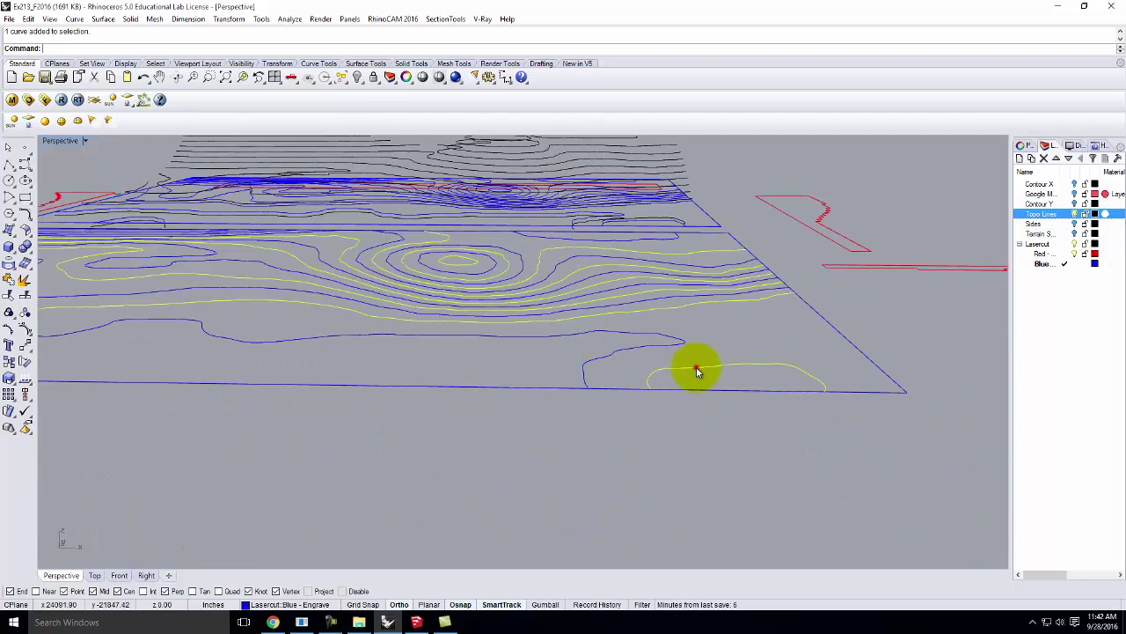
right_click_drag(772, 360, 503, 363)
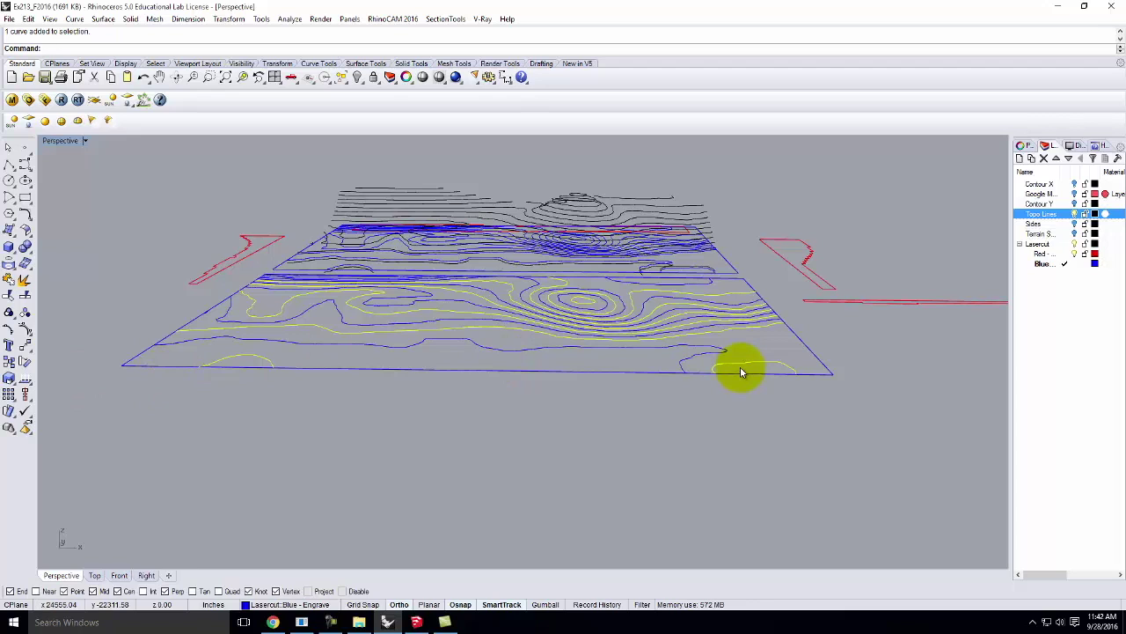
left_click(1074, 214)
Add alternate contour lines along the lower copy's upper edge to the selection and move all selected contours to the Red - Cut layer.
right_click_drag(694, 267, 550, 496)
scroll(543, 319, "up", 5)
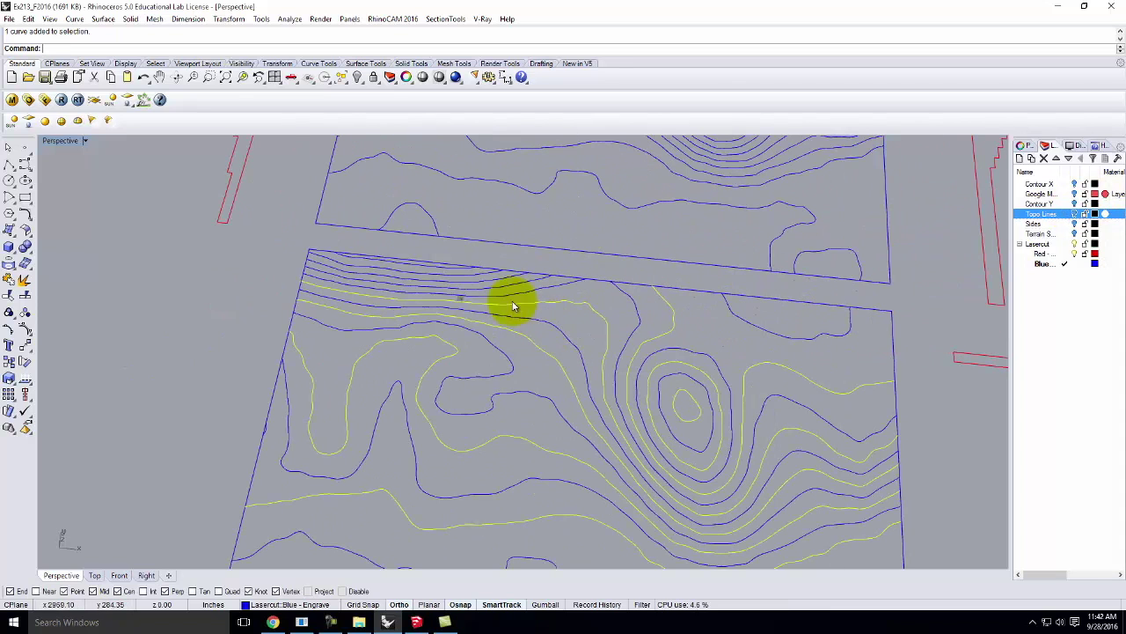
left_click(477, 291)
left_click(461, 274)
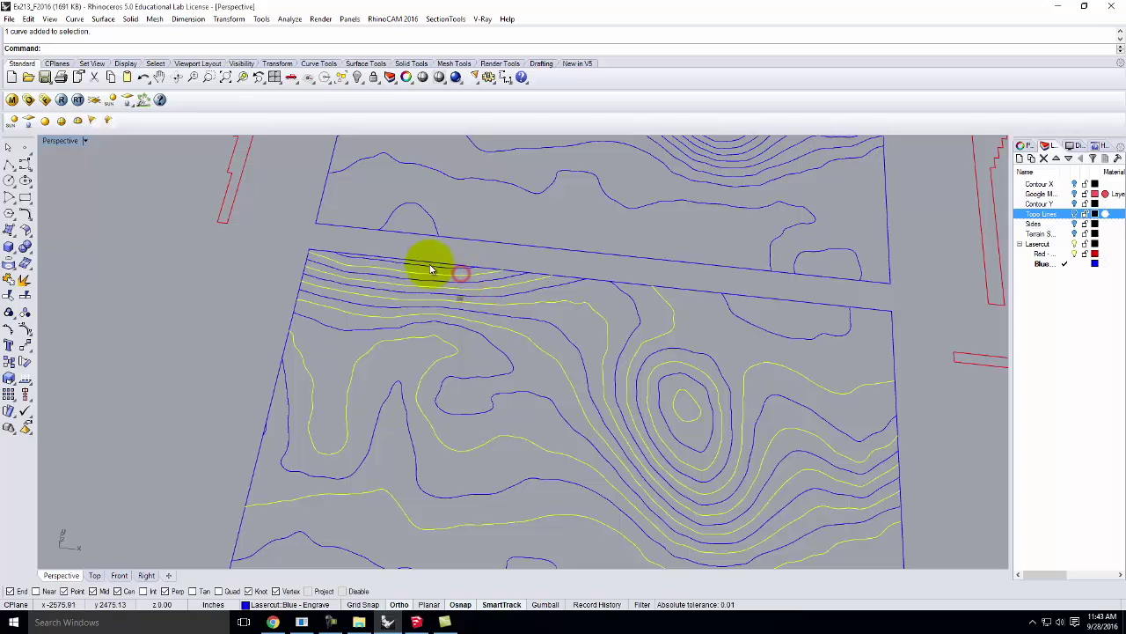
scroll(526, 308, "down", 3)
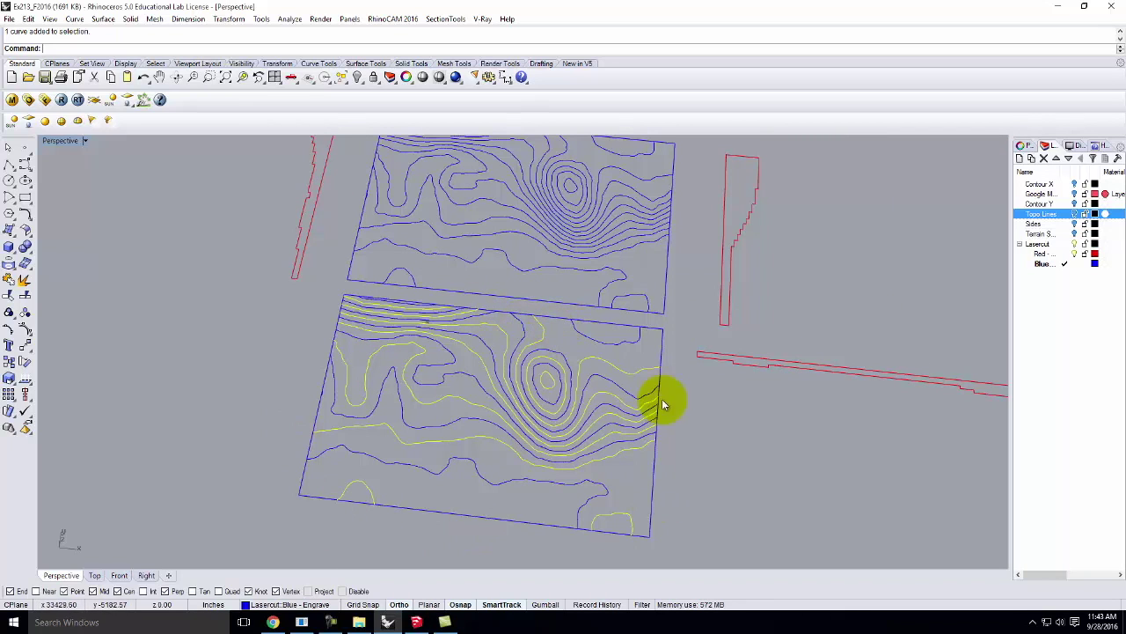
right_click(1039, 254)
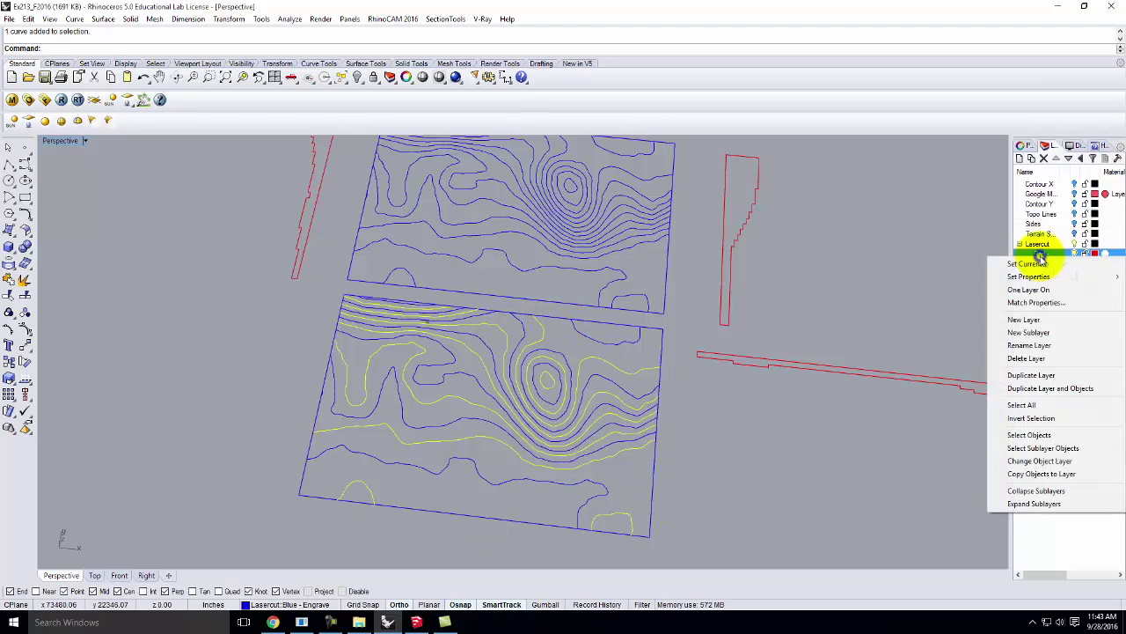
left_click(1041, 462)
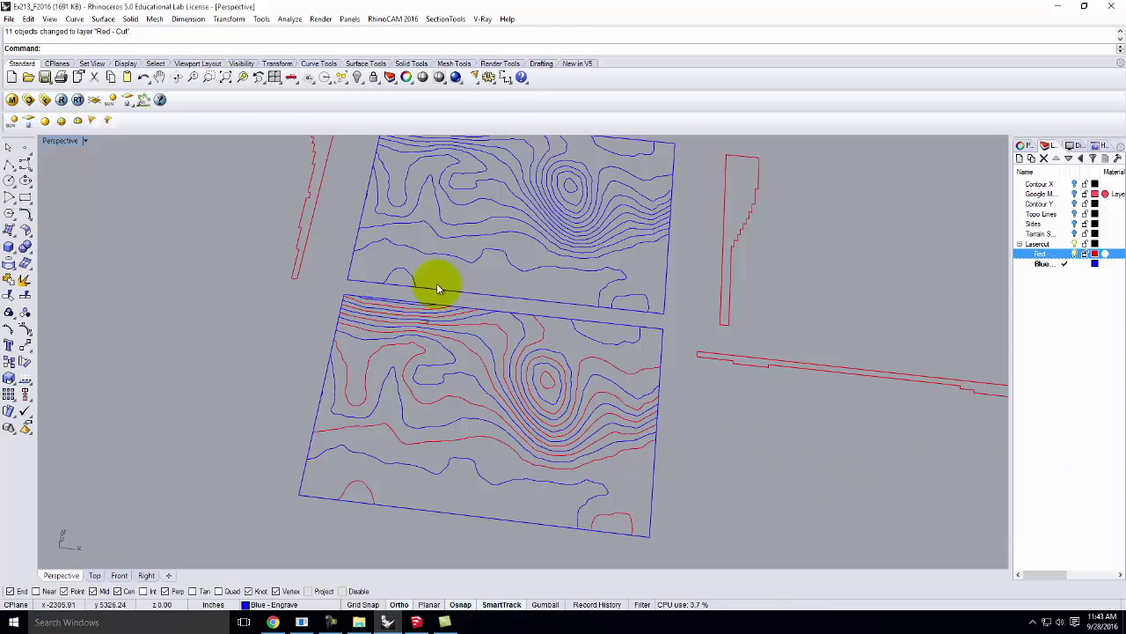
Move the short contour piece on the lower copy's side edge and its border rectangle to the Red - Cut layer.
right_click(322, 395)
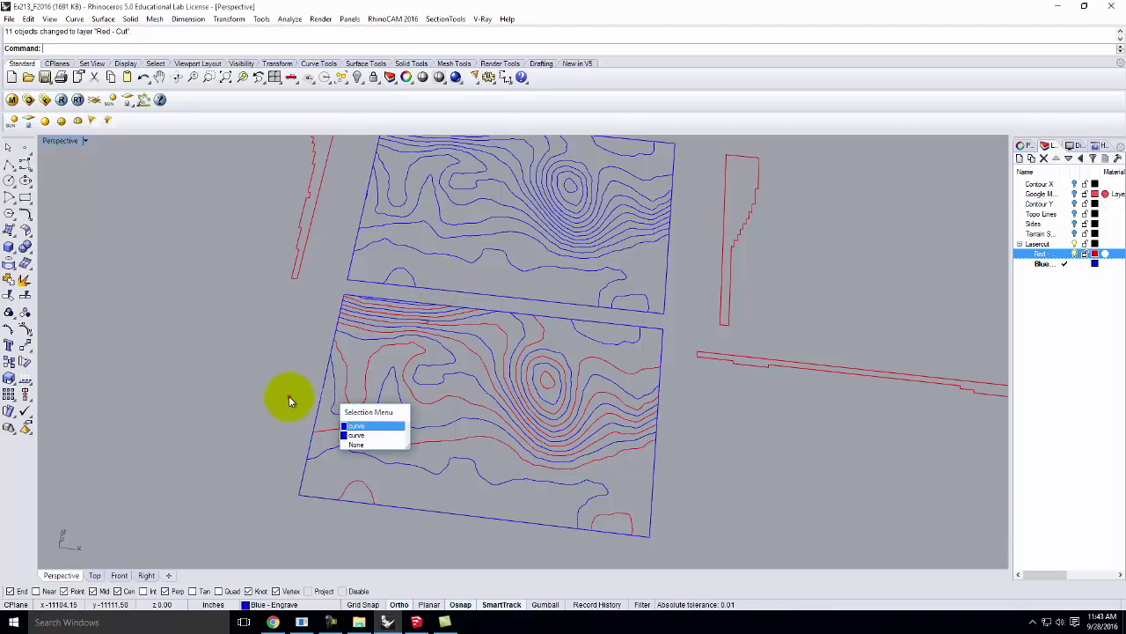
scroll(321, 400, "up", 5)
left_click(309, 378)
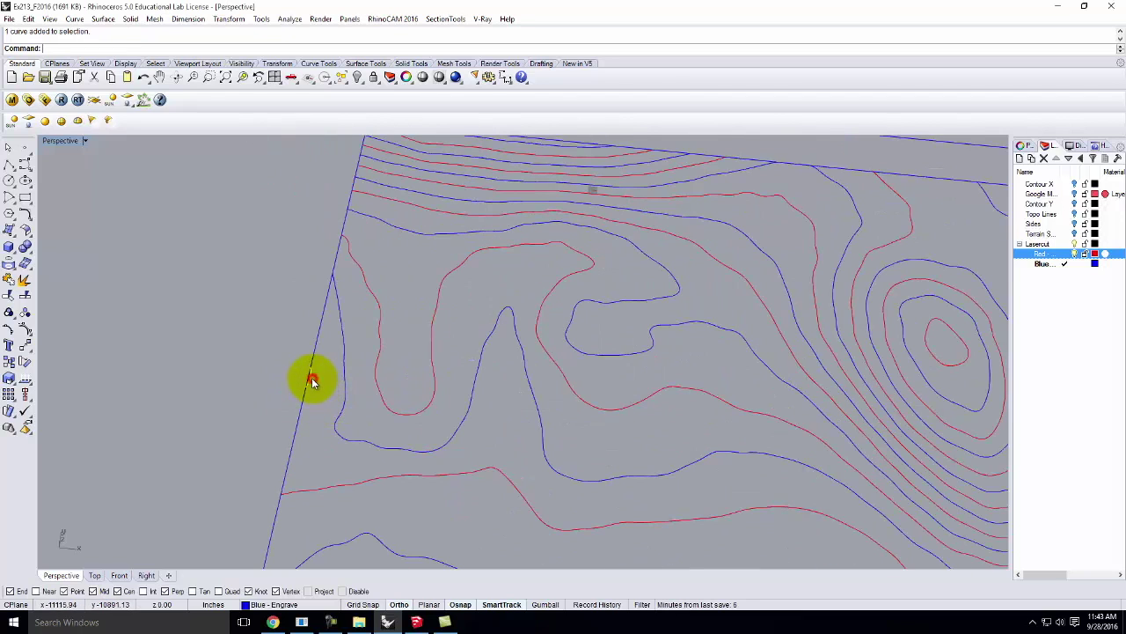
right_click(1039, 258)
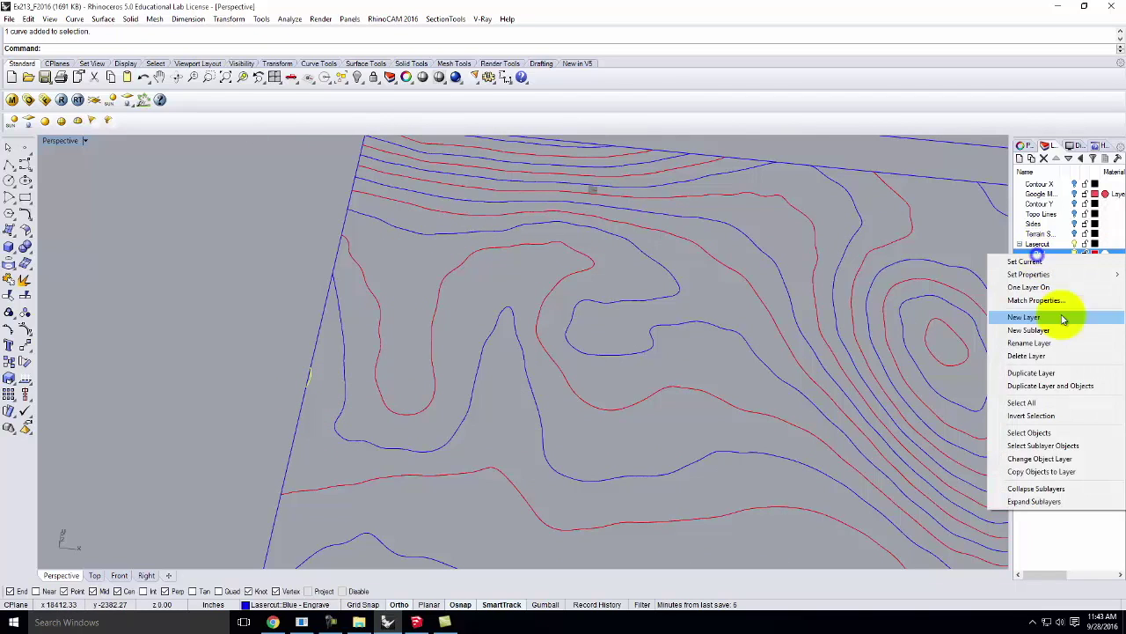
left_click(1042, 459)
left_click(293, 430)
scroll(235, 385, "down", 3)
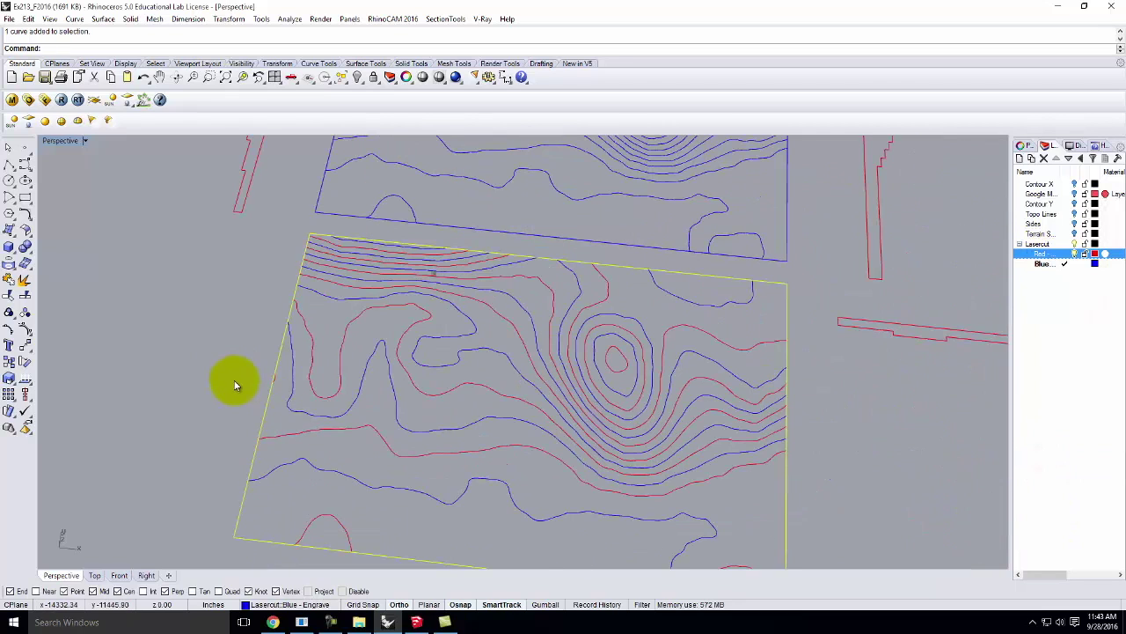
right_click(1041, 254)
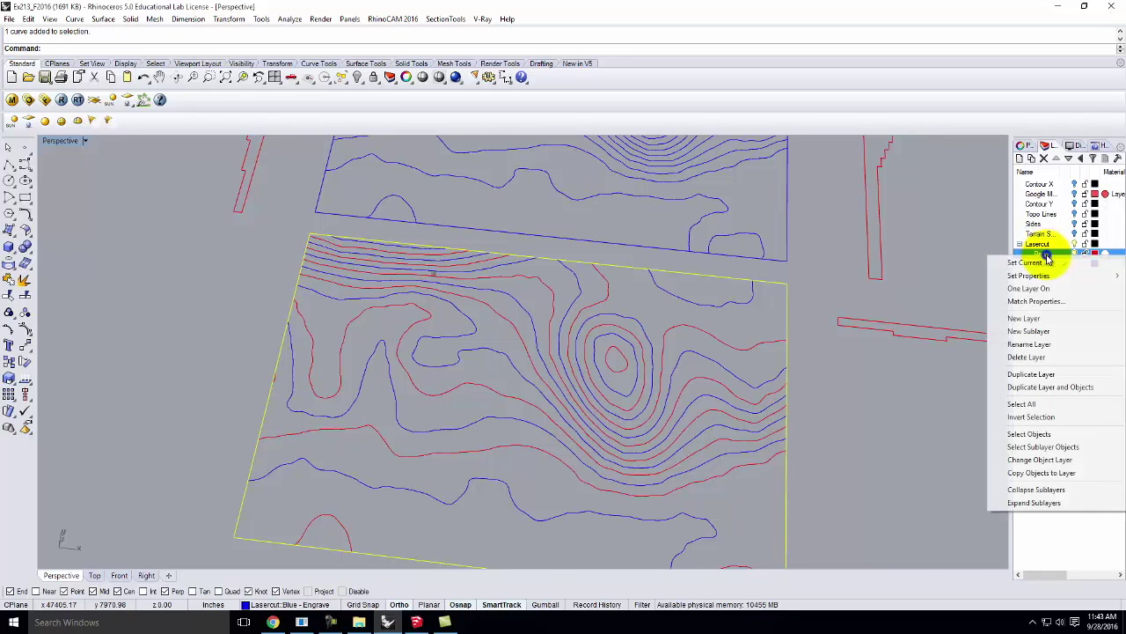
left_click(1061, 459)
Move every second contour line of the upper sheet, the alternate set to the red ones in the lower copy, to the Red - Cut layer.
right_click_drag(854, 420, 269, 347)
scroll(343, 189, "up", 3)
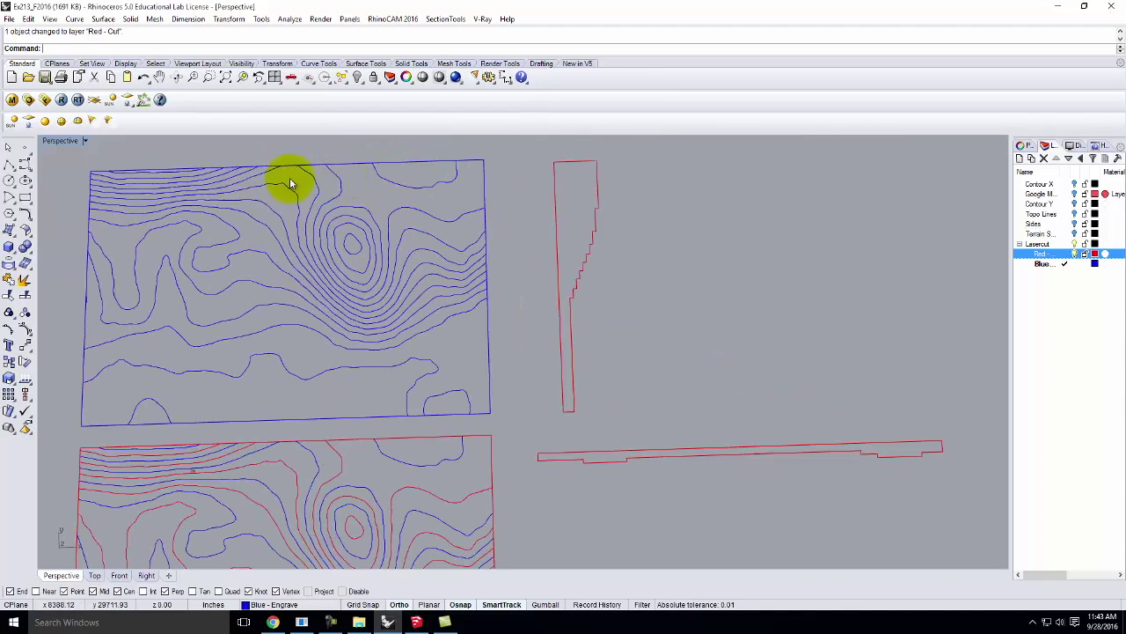
scroll(401, 206, "down", 2)
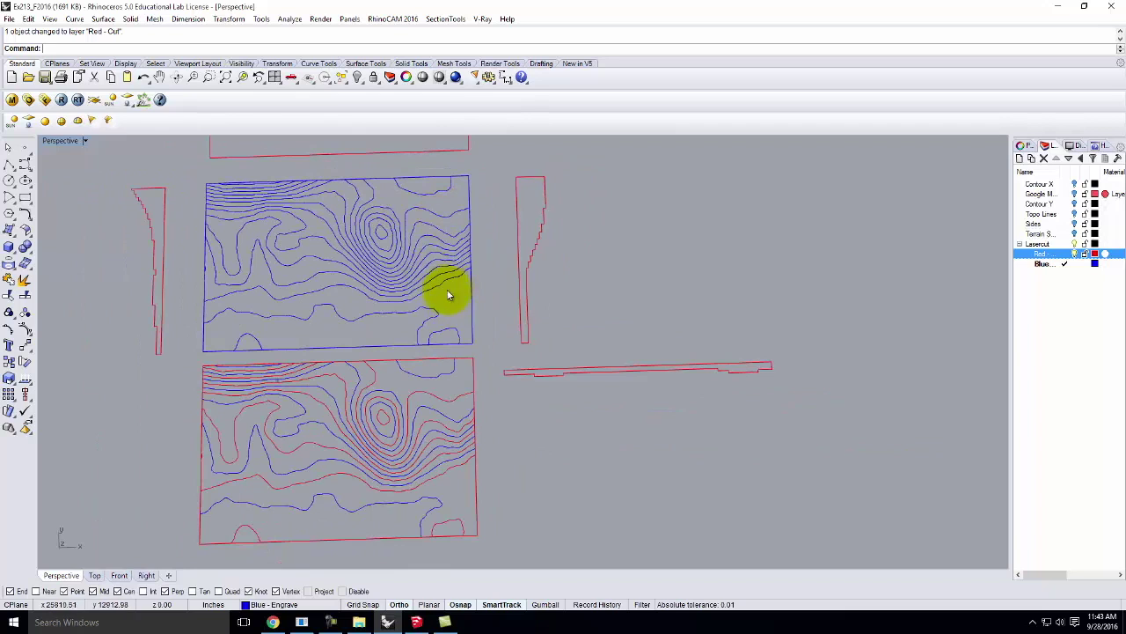
left_click(435, 317)
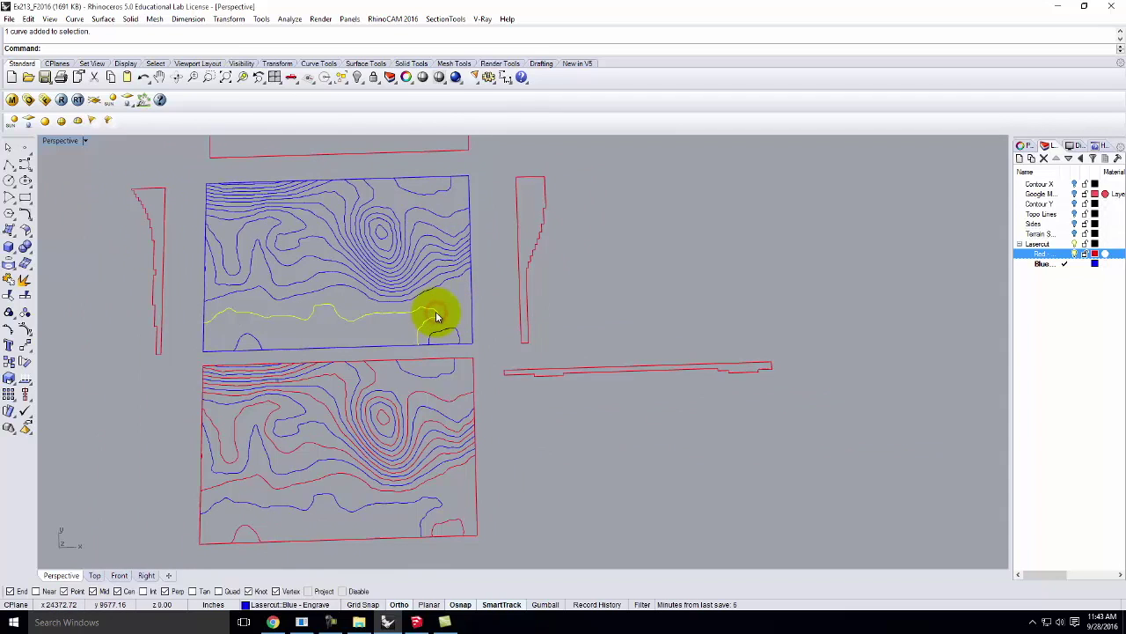
scroll(439, 317, "up", 2)
left_click(374, 290)
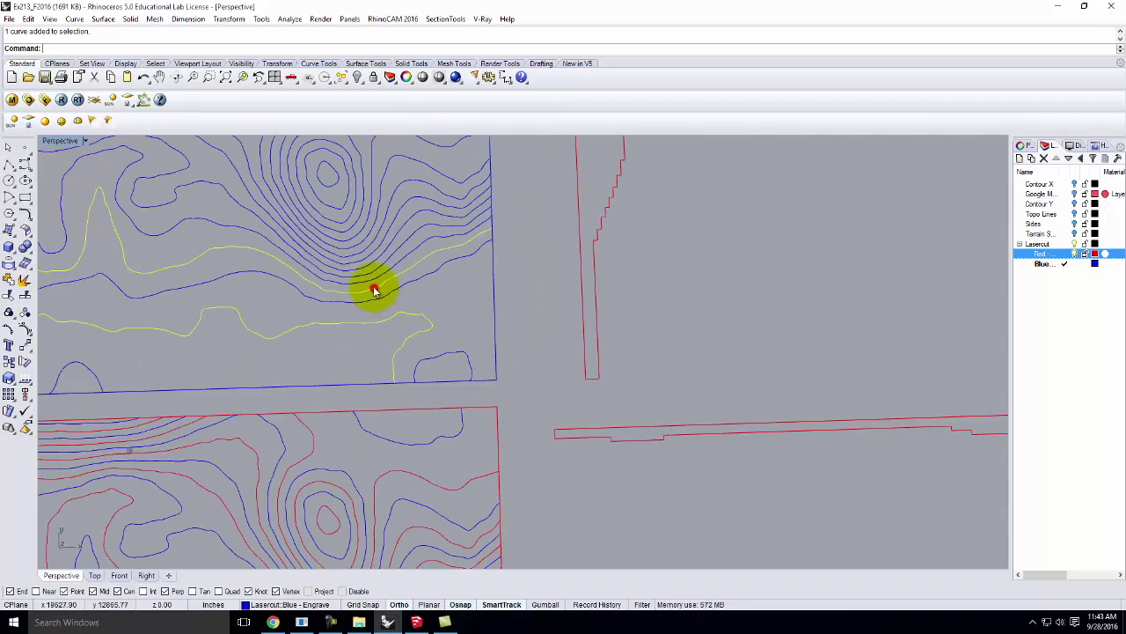
left_click(360, 272, "shift")
left_click(357, 259, "shift")
left_click(352, 252, "shift")
left_click(350, 238, "shift")
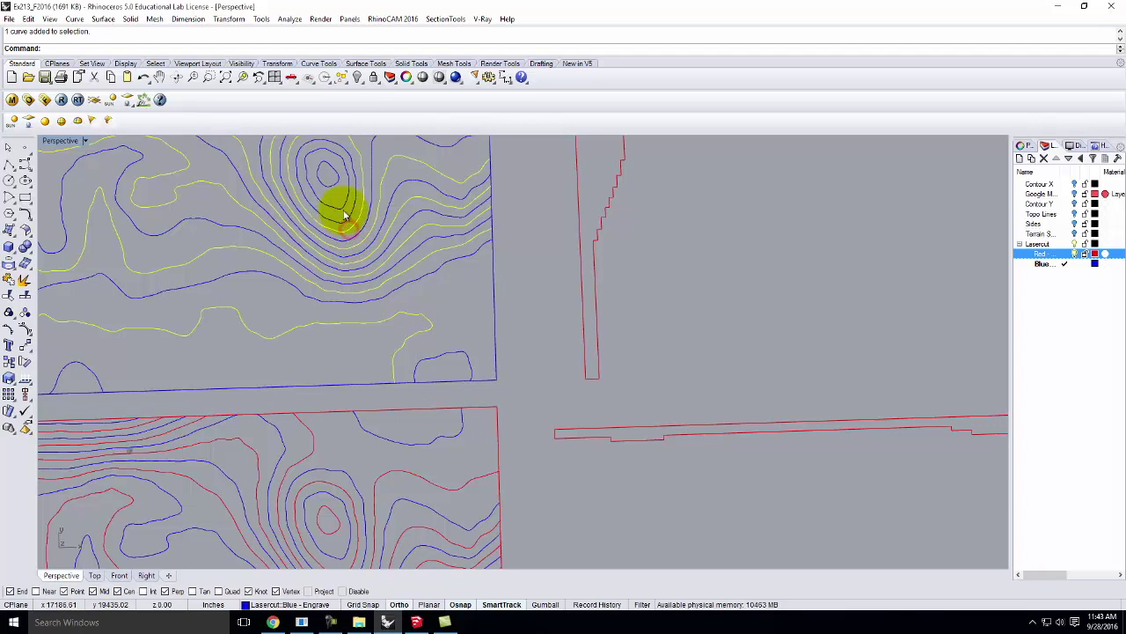
scroll(547, 320, "down", 3)
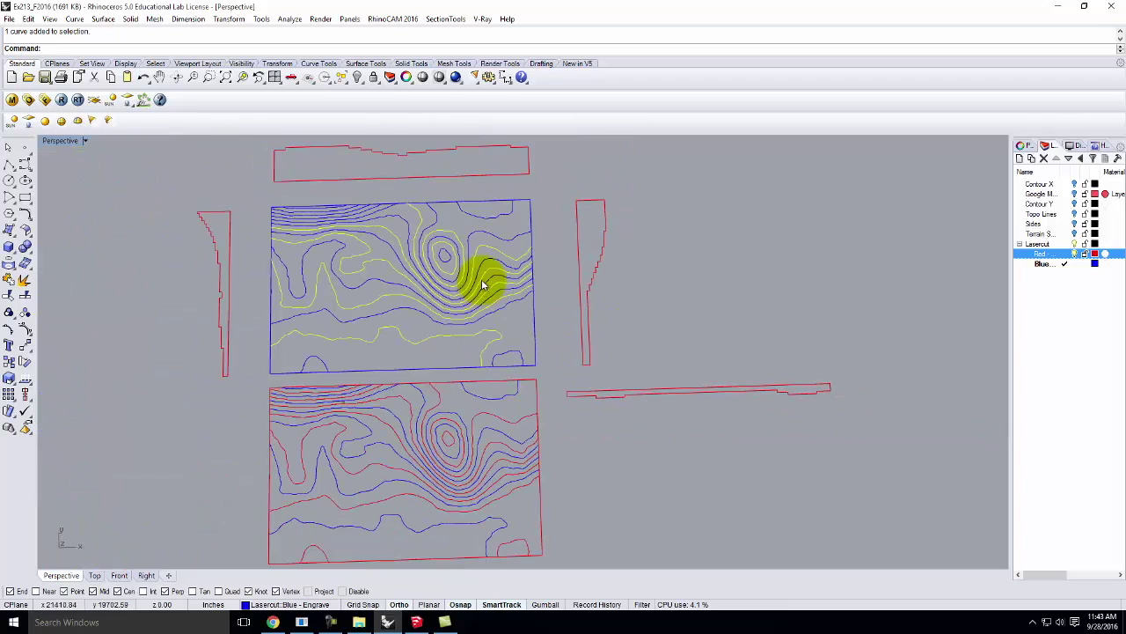
left_click(475, 214, "shift")
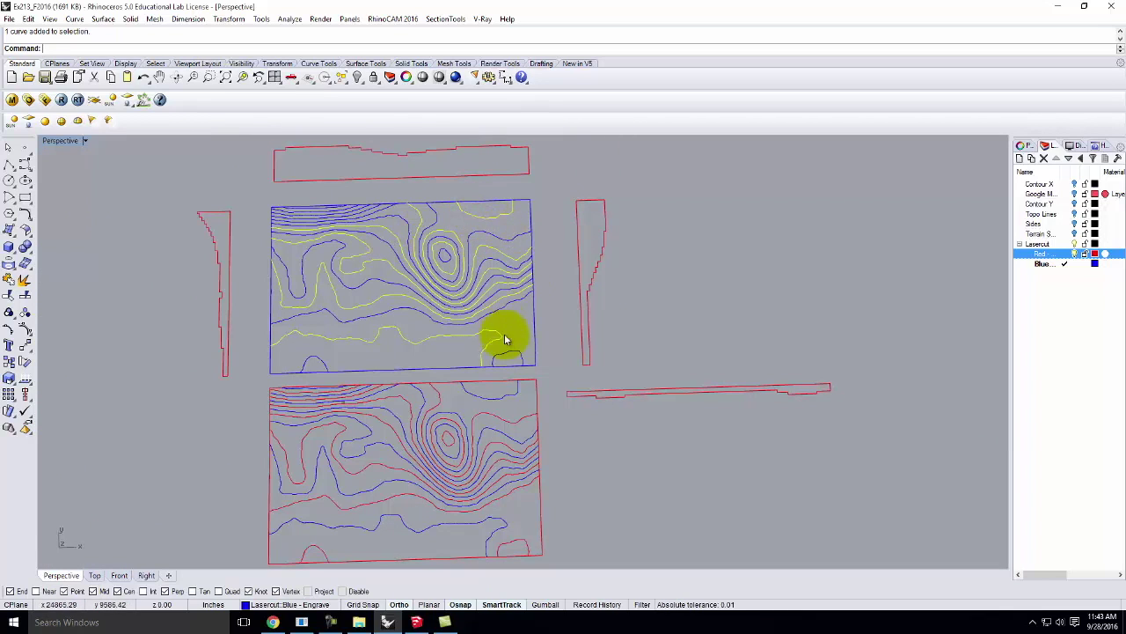
scroll(313, 204, "up", 2)
scroll(313, 210, "up", 3)
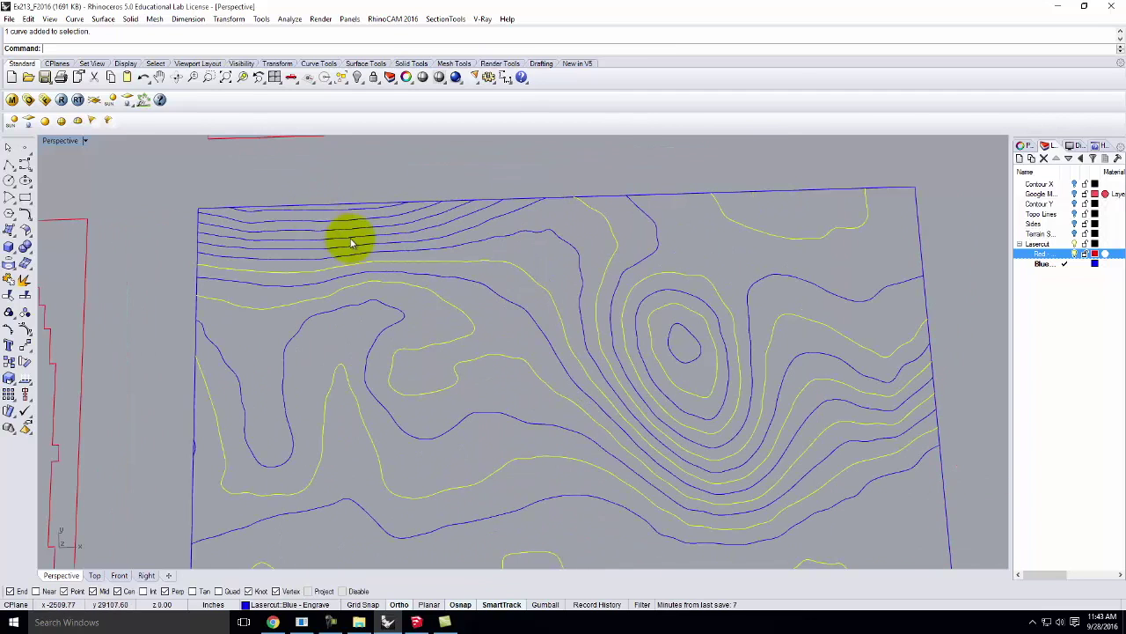
left_click(365, 243, "shift")
left_click(351, 214, "shift")
scroll(299, 236, "down", 5)
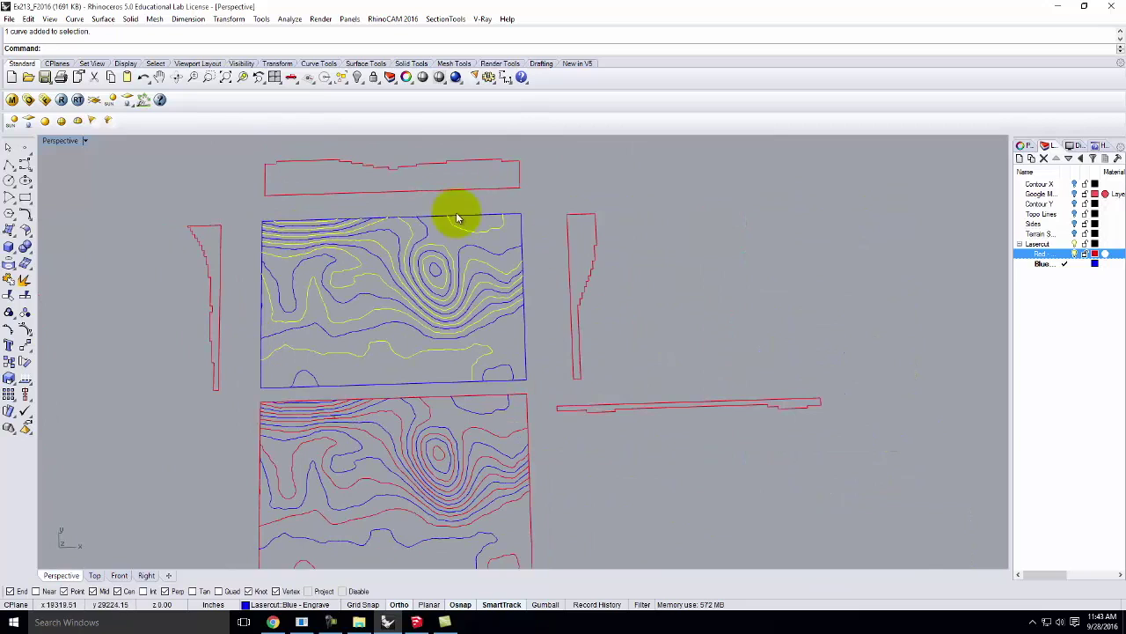
scroll(391, 257, "down", 2)
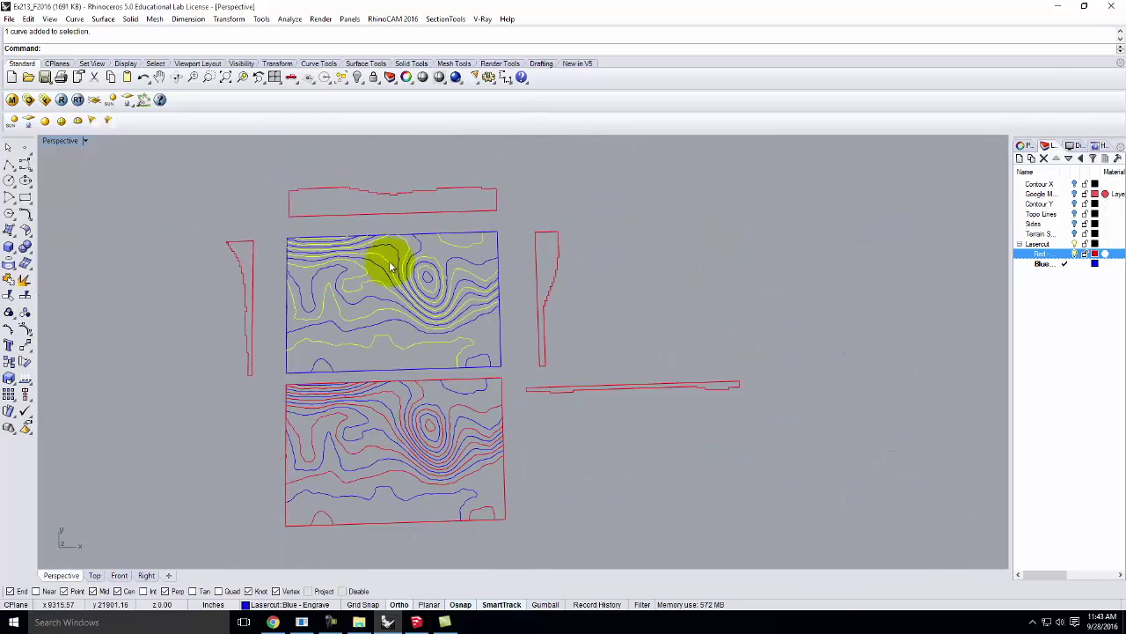
right_click(1040, 253)
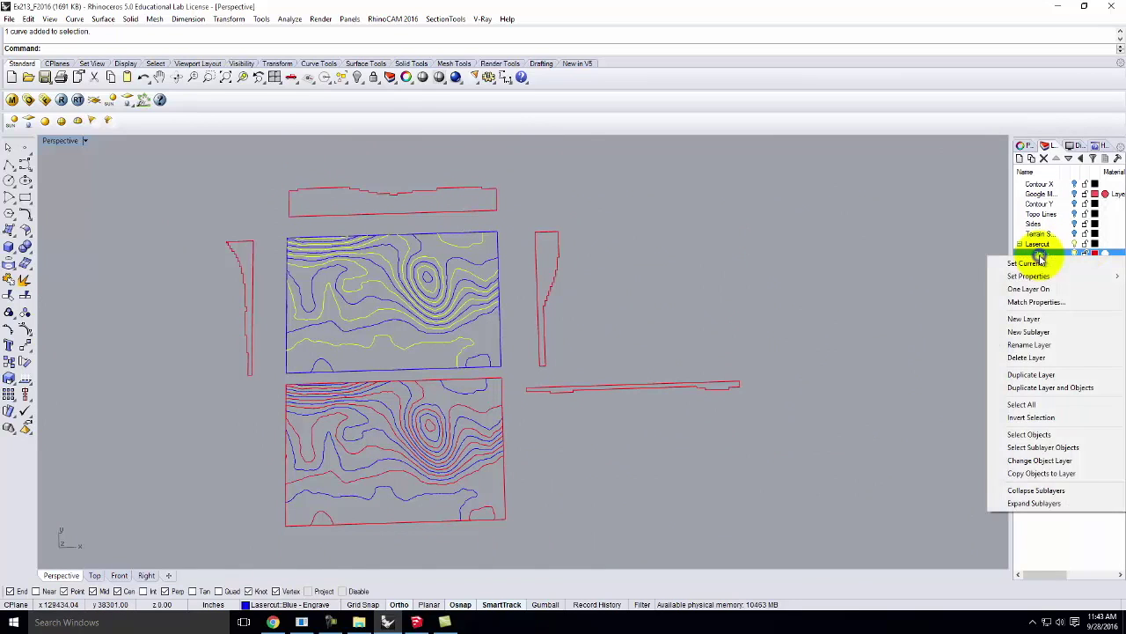
left_click(1040, 461)
left_click(676, 455)
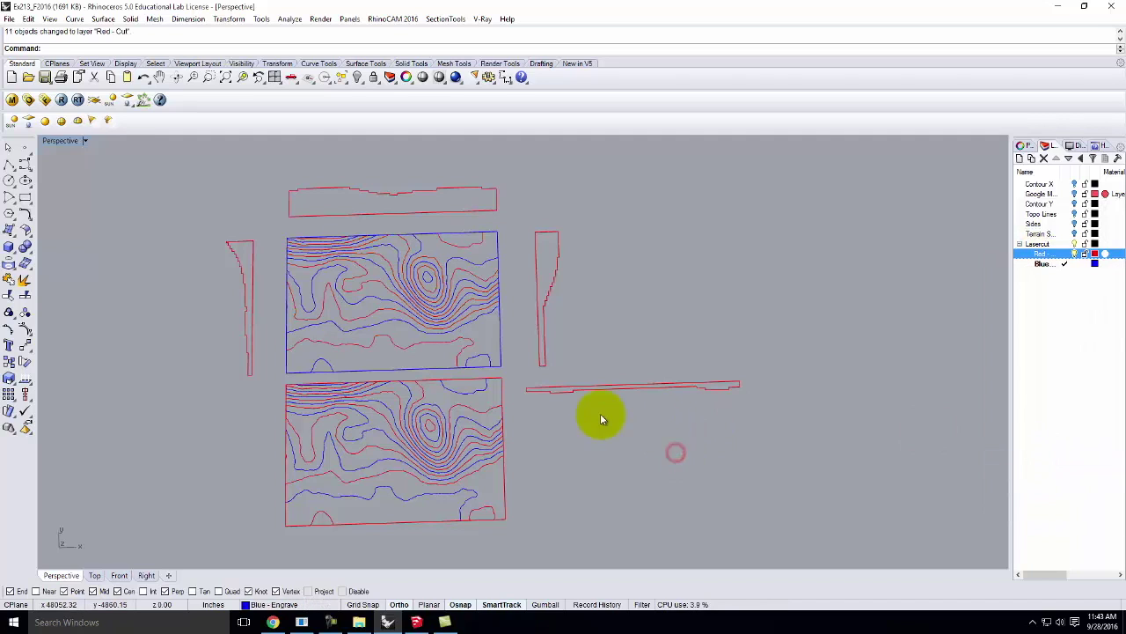
Move the upper contour sheet's border rectangle to the Red - Cut layer.
left_click(500, 340)
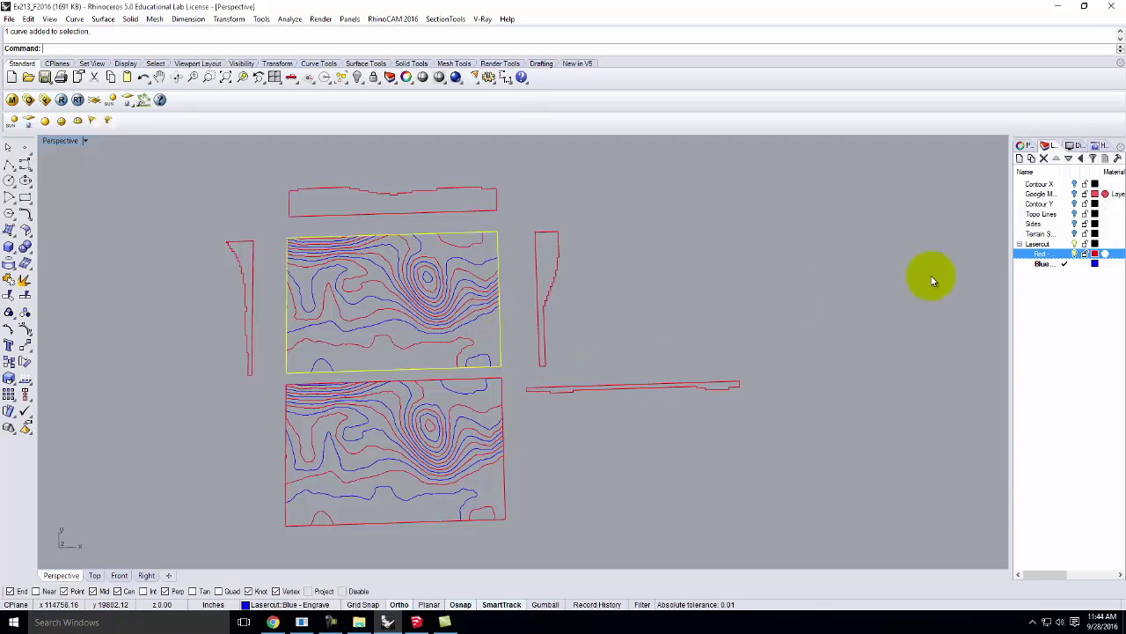
right_click(1048, 254)
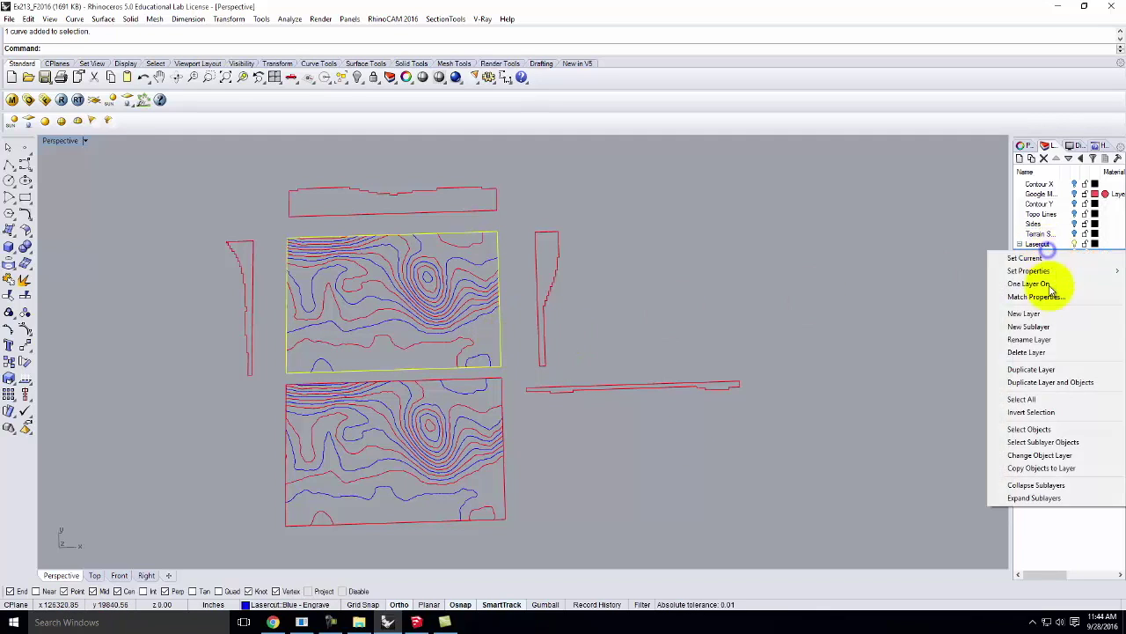
left_click(1040, 456)
left_click(666, 466)
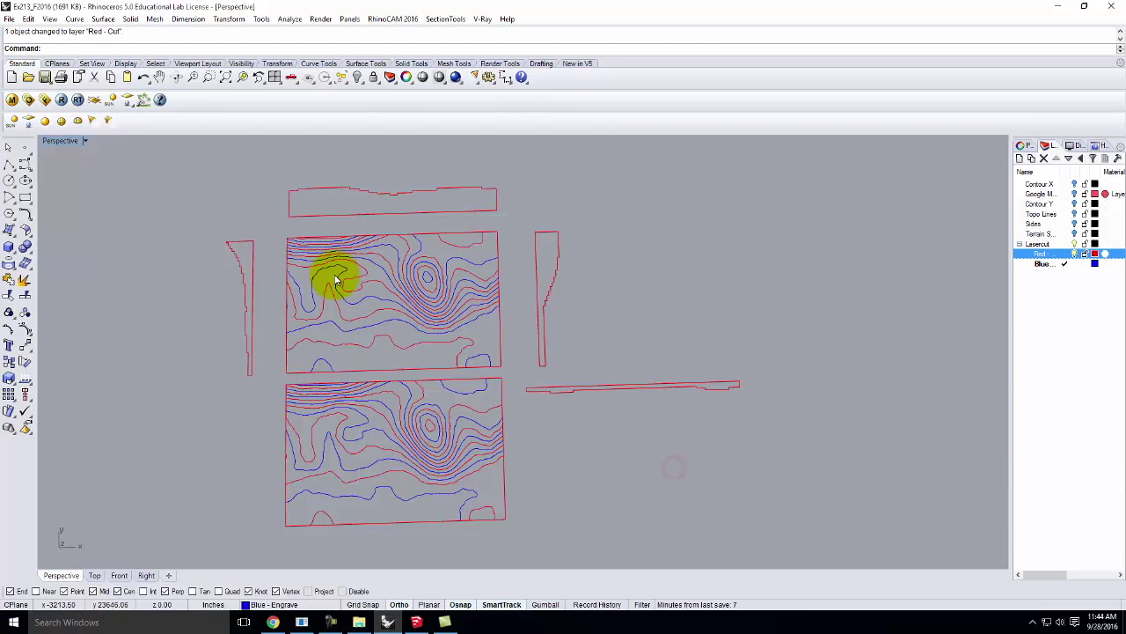
Compare matching contours of the upper and lower sheets in the maximized top view, checking which ones are cut and which engraved.
scroll(290, 294, "up", 4)
scroll(295, 273, "down", 2)
scroll(352, 227, "down", 2)
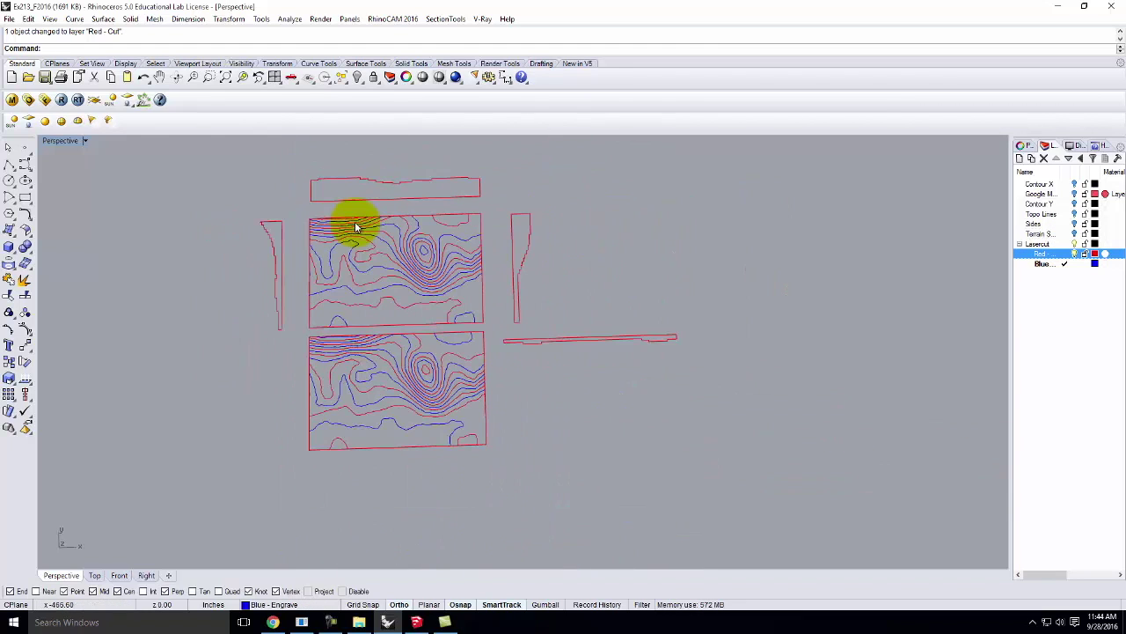
double_click(58, 142)
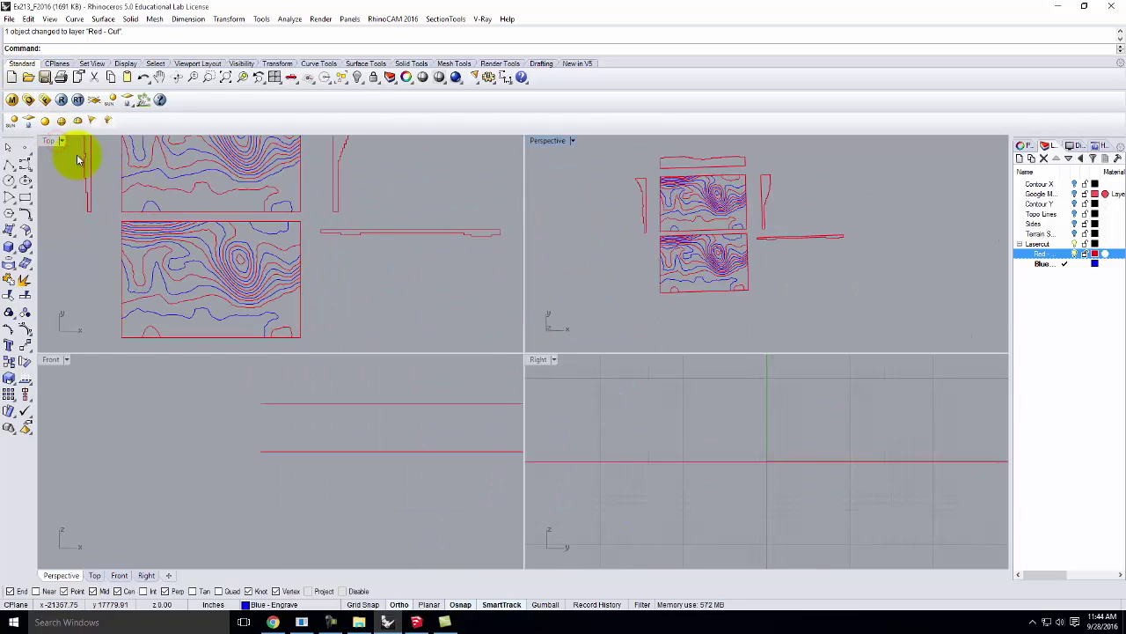
double_click(50, 142)
scroll(465, 395, "up", 2)
scroll(520, 410, "down", 4)
scroll(483, 231, "up", 2)
left_click(475, 190)
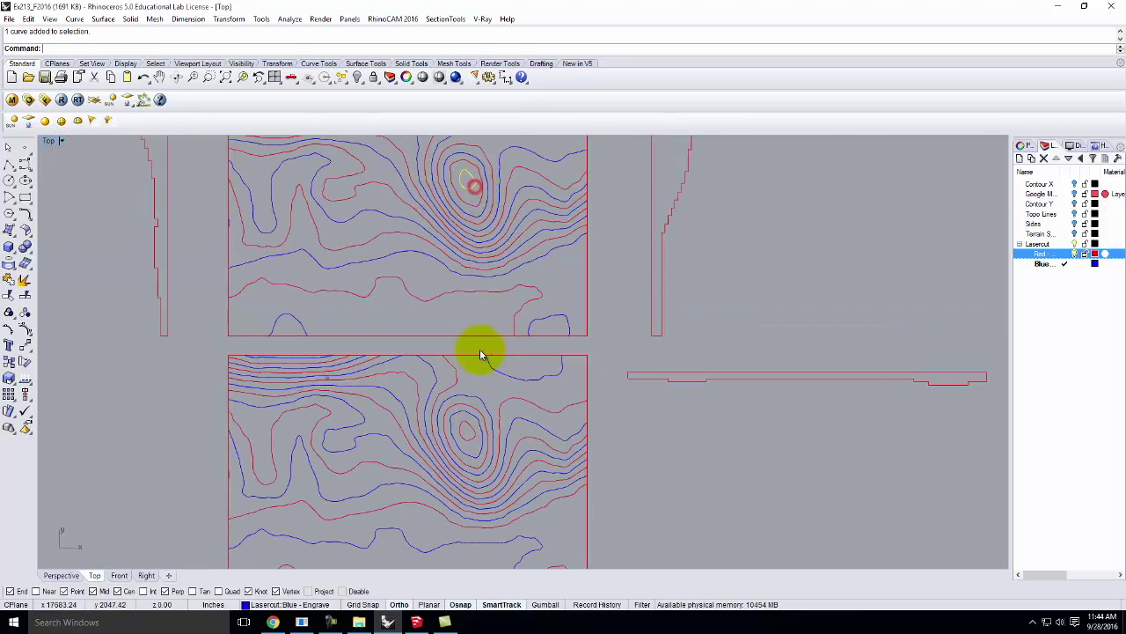
left_click(464, 427)
left_click(656, 495)
left_click(338, 450)
left_click(343, 197)
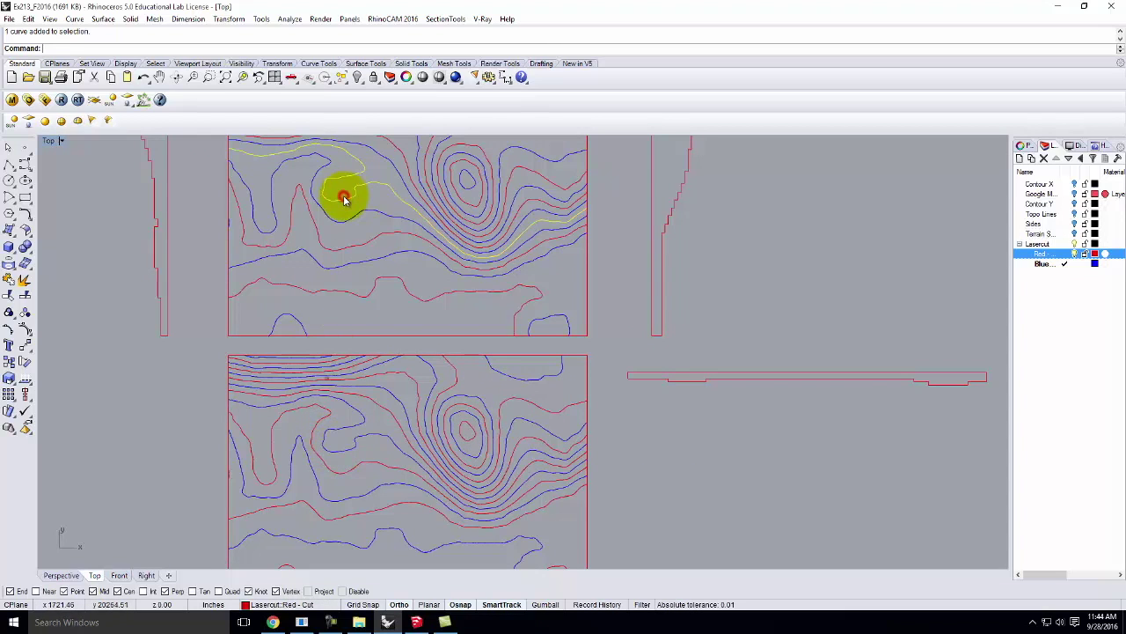
left_click(365, 298)
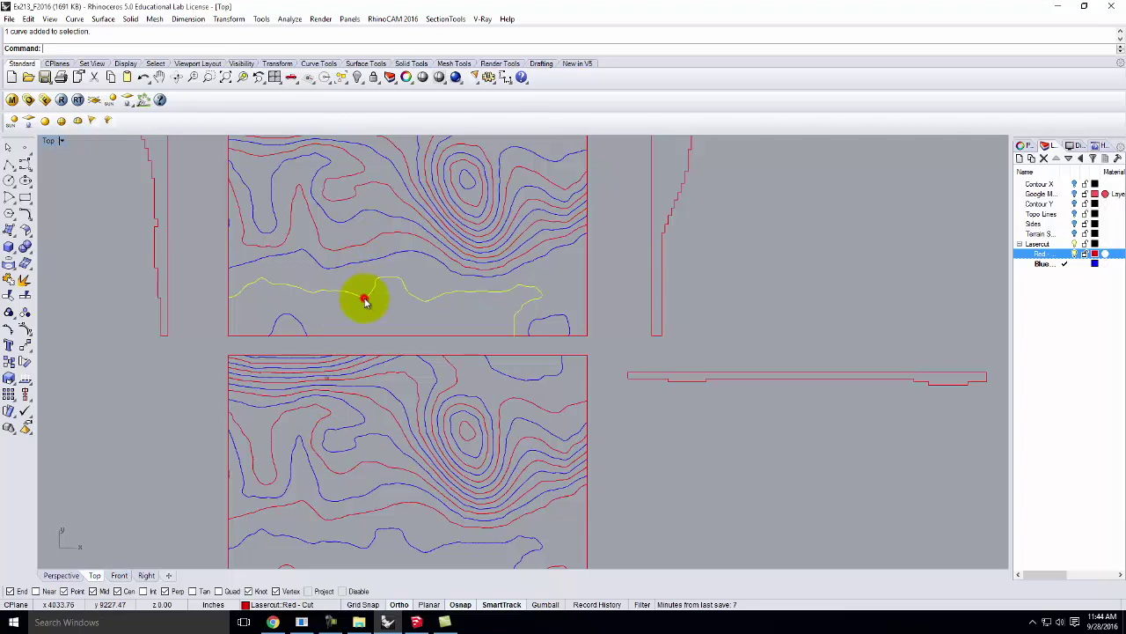
left_click(397, 535)
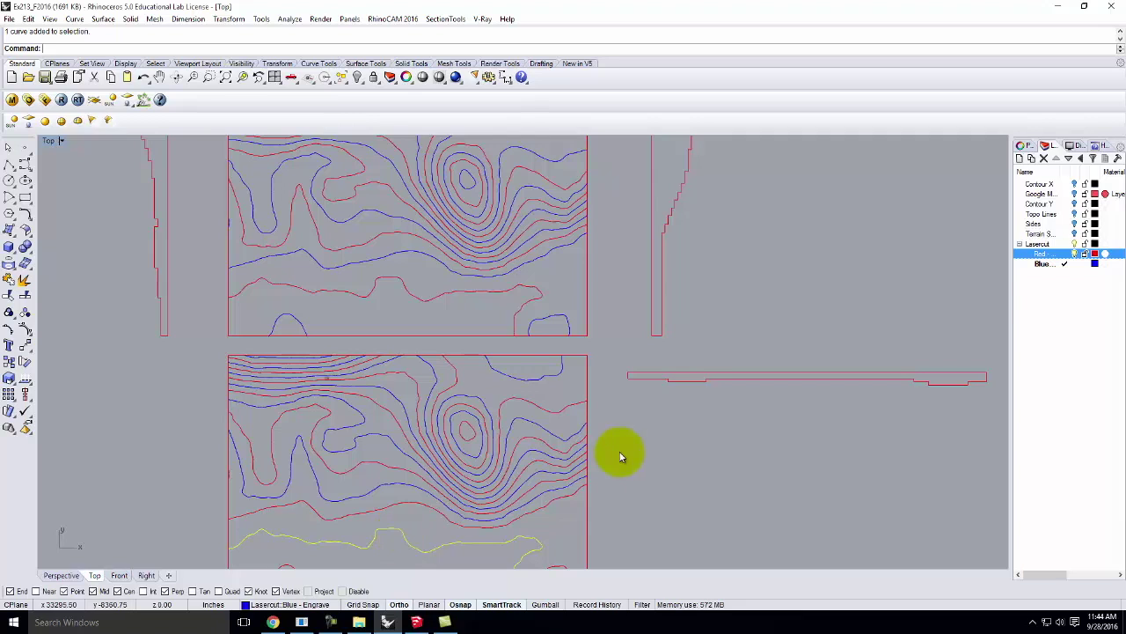
scroll(347, 276, "down", 3)
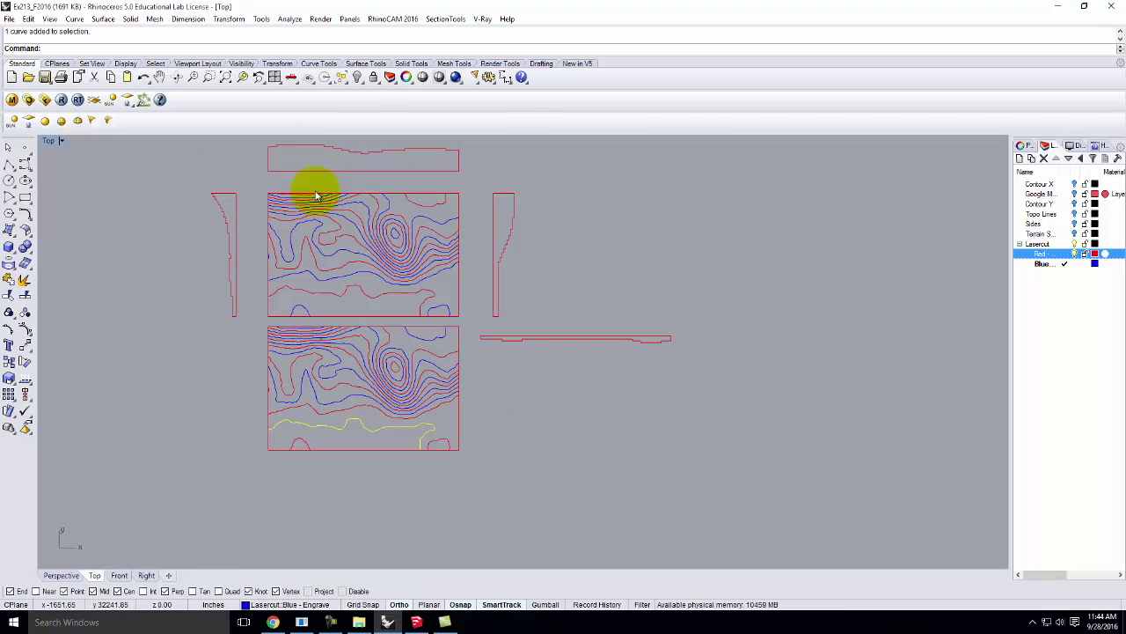
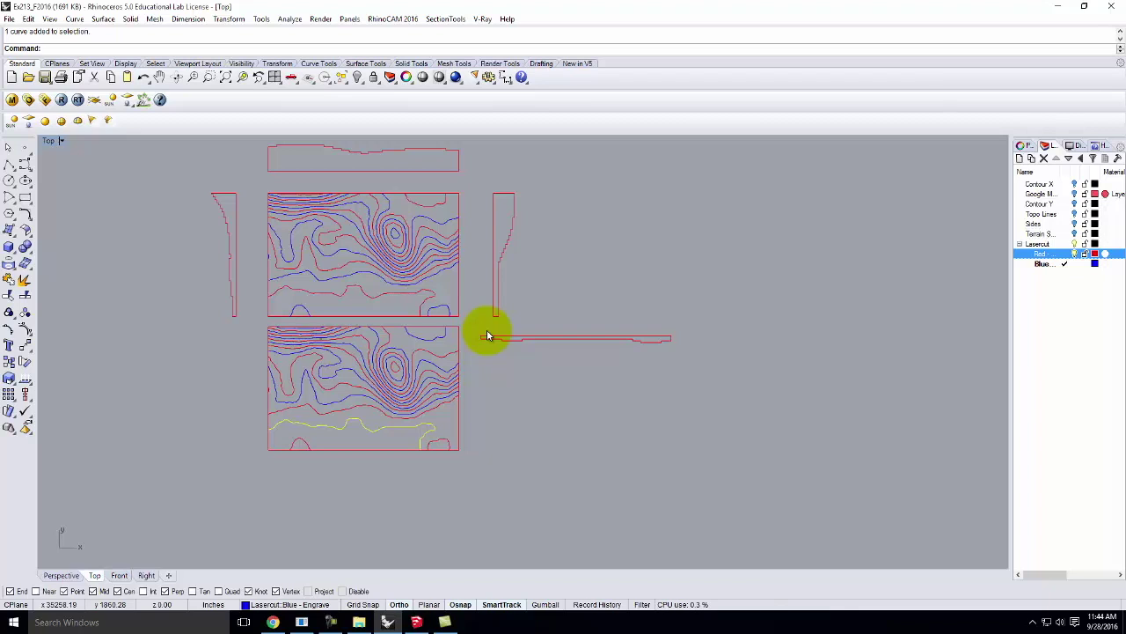
Examine the two contour sheets and the surrounding side profiles in the top view, then clear the selection.
left_click(543, 402)
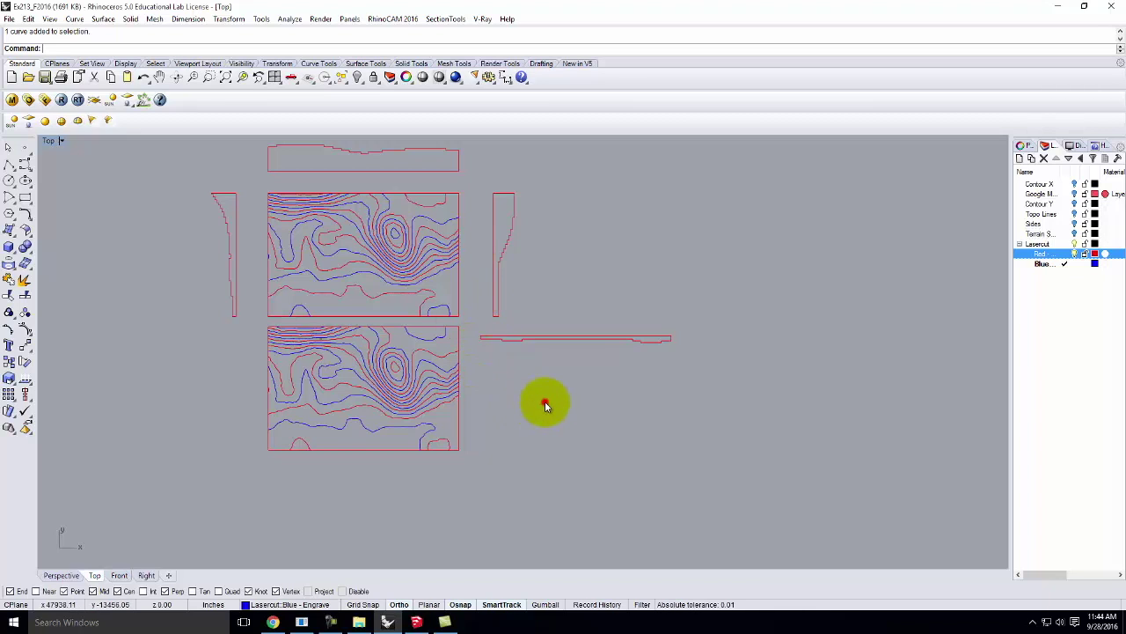
scroll(252, 173, "up", 3)
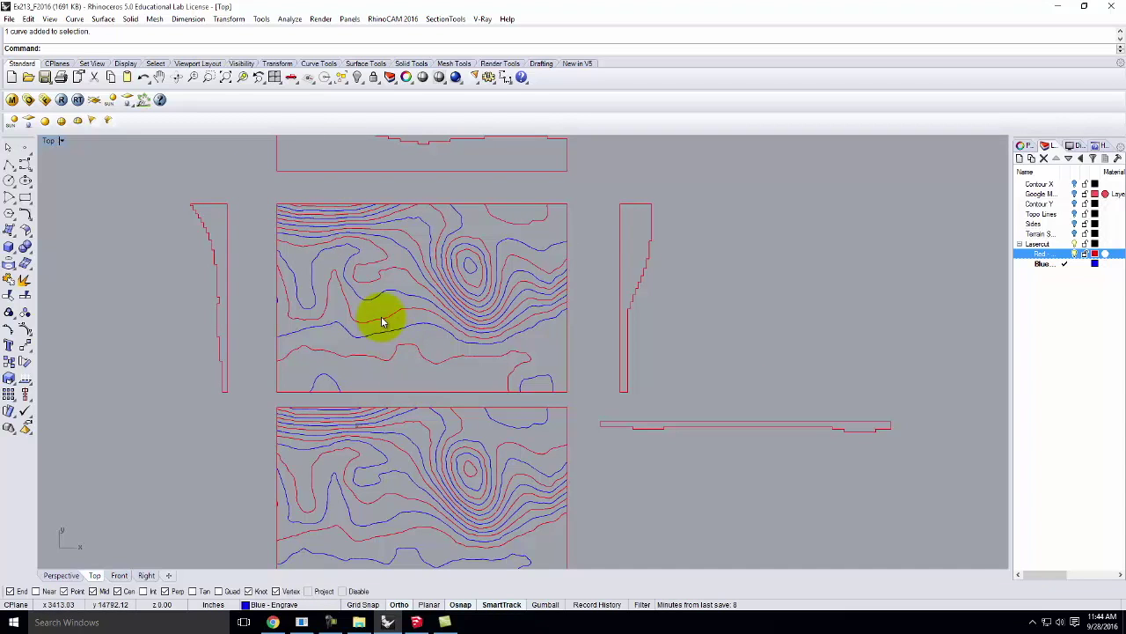
scroll(258, 472, "down", 3)
scroll(473, 262, "up", 3)
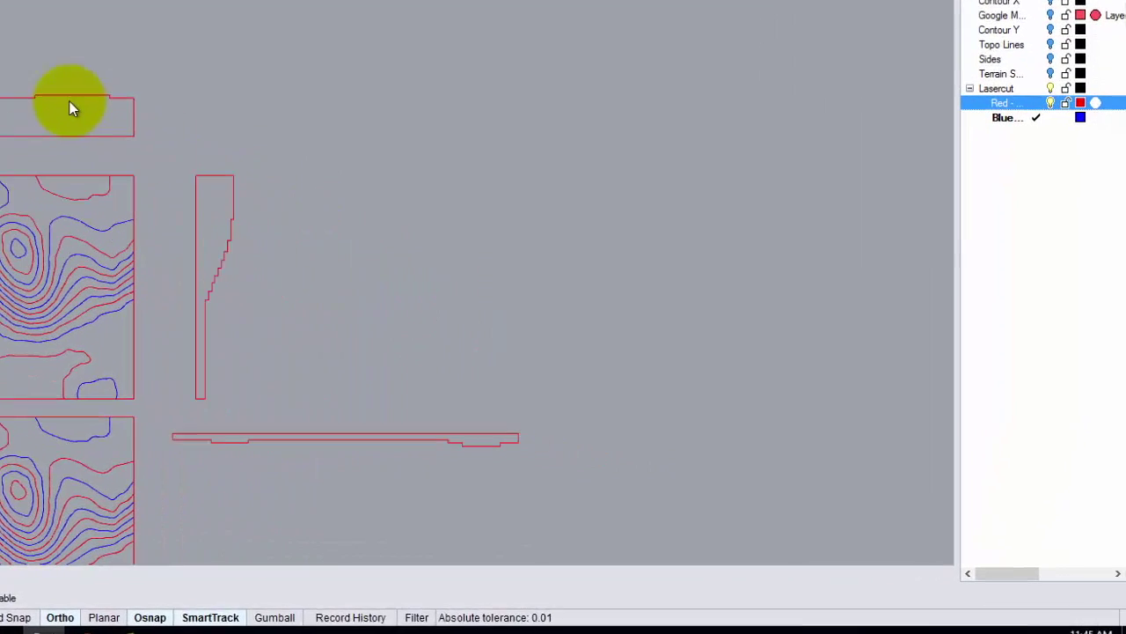
left_click(506, 309)
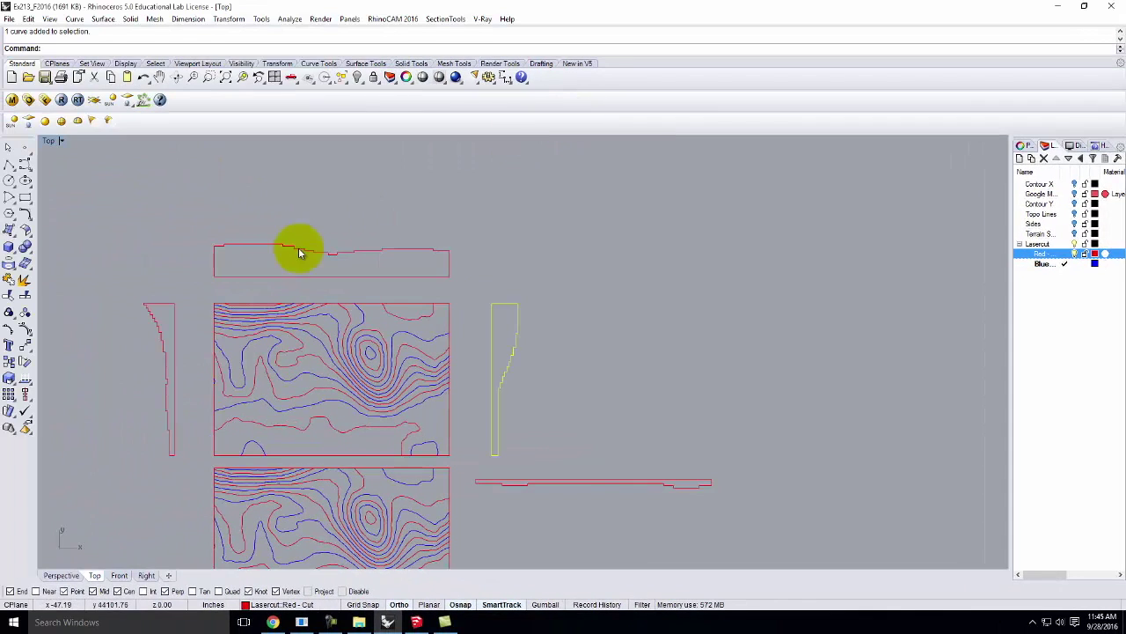
scroll(348, 216, "down", 2)
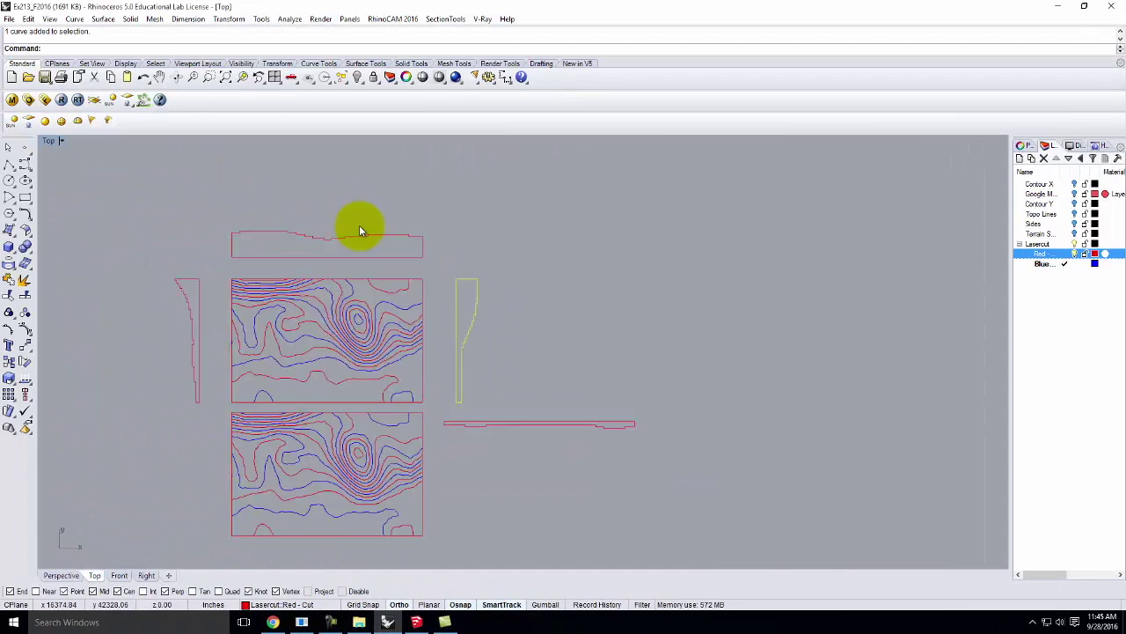
scroll(378, 233, "up", 3)
left_click(602, 422)
left_click(535, 340)
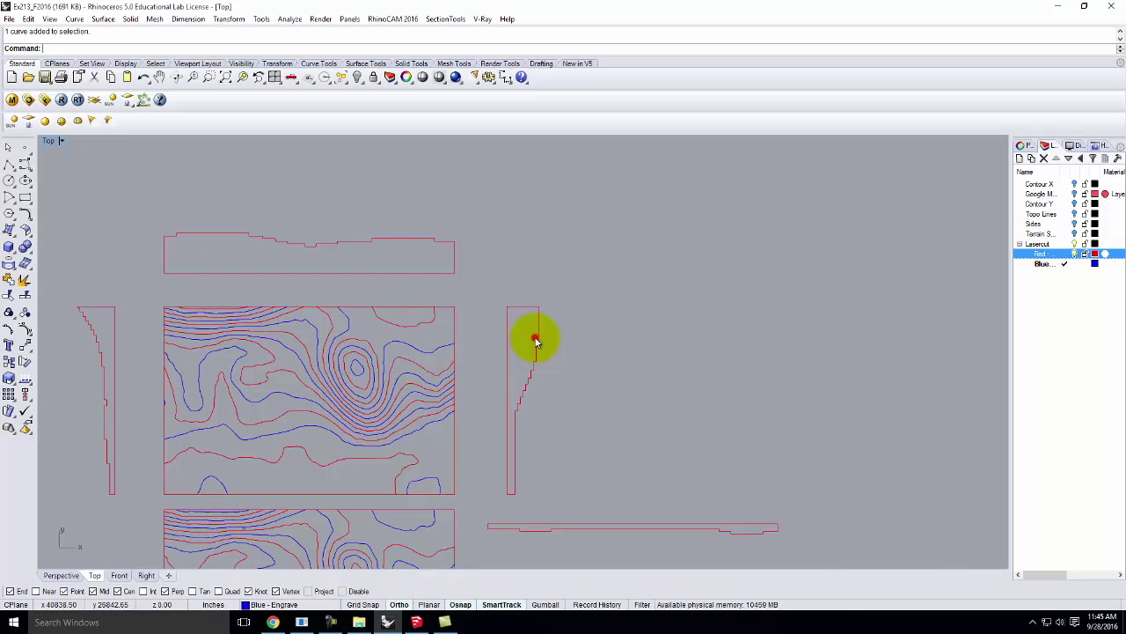
Draw a polyline from the right profile's upper outer corner, 31.25' down its edge and straight across the profile's width.
left_click(9, 164)
scroll(479, 319, "up", 4)
scroll(537, 303, "up", 1)
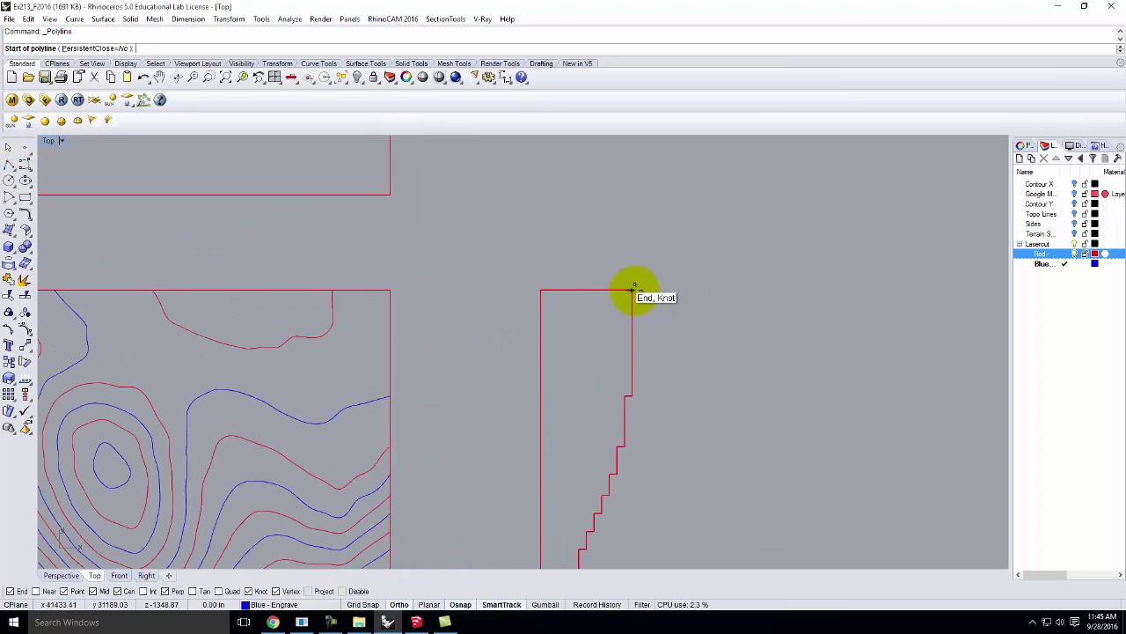
right_click_drag(642, 289, 410, 299)
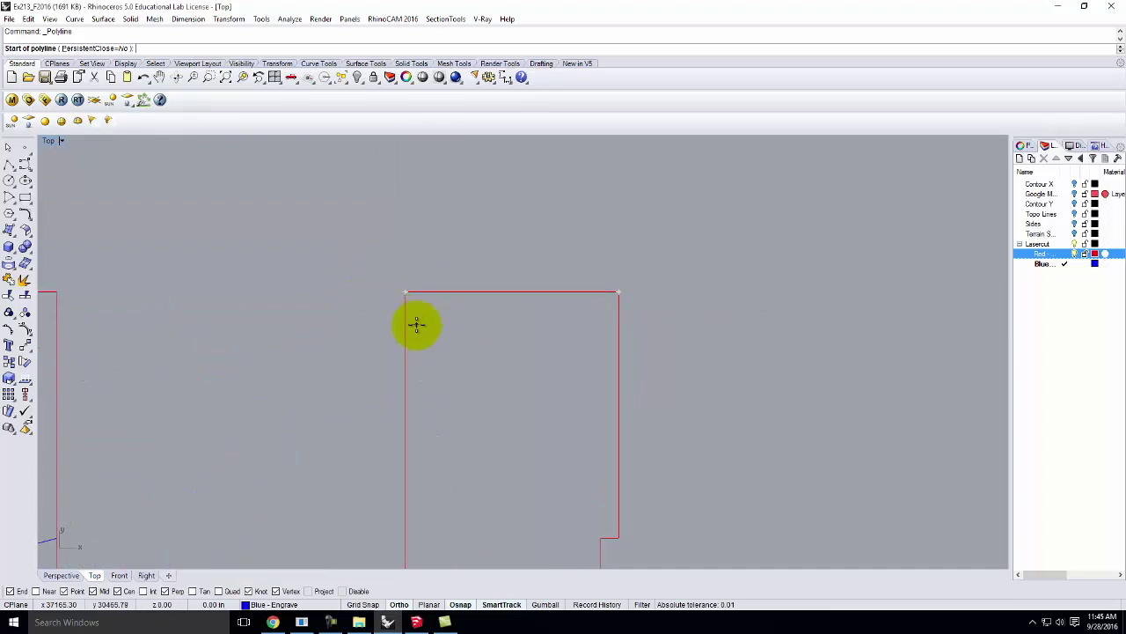
scroll(822, 237, "down", 5)
key("Escape")
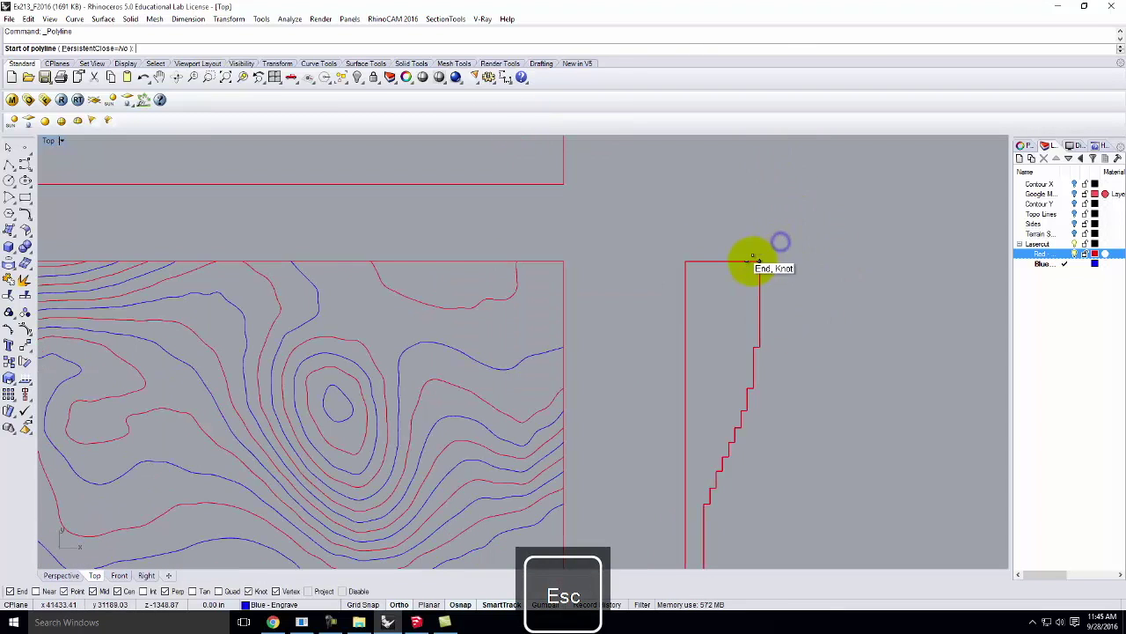
scroll(762, 275, "up", 3)
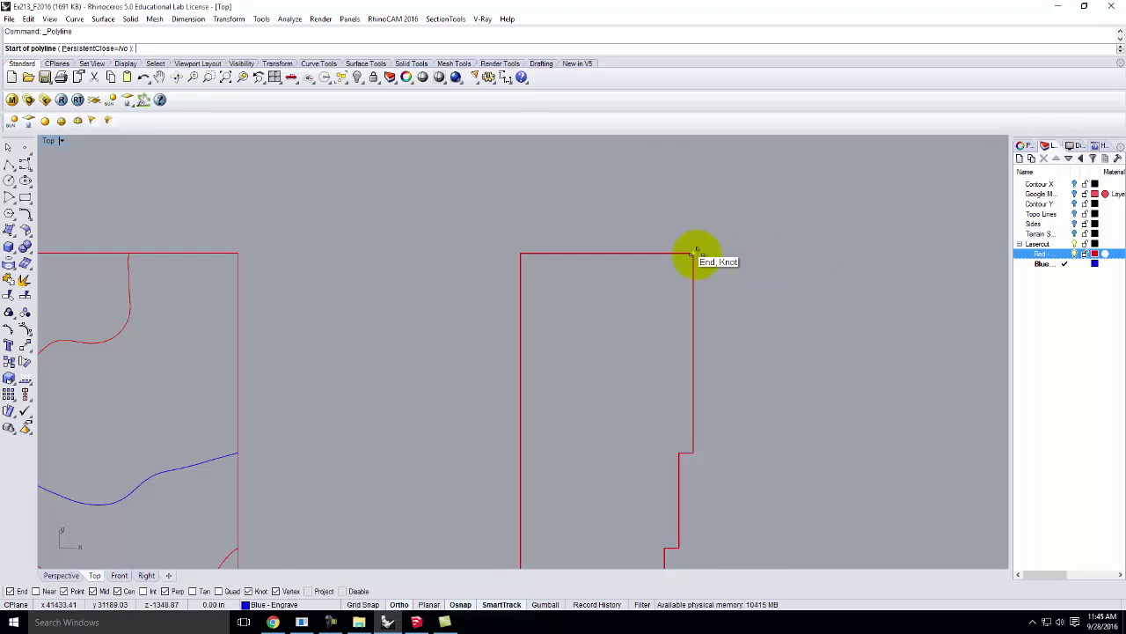
left_click(694, 253)
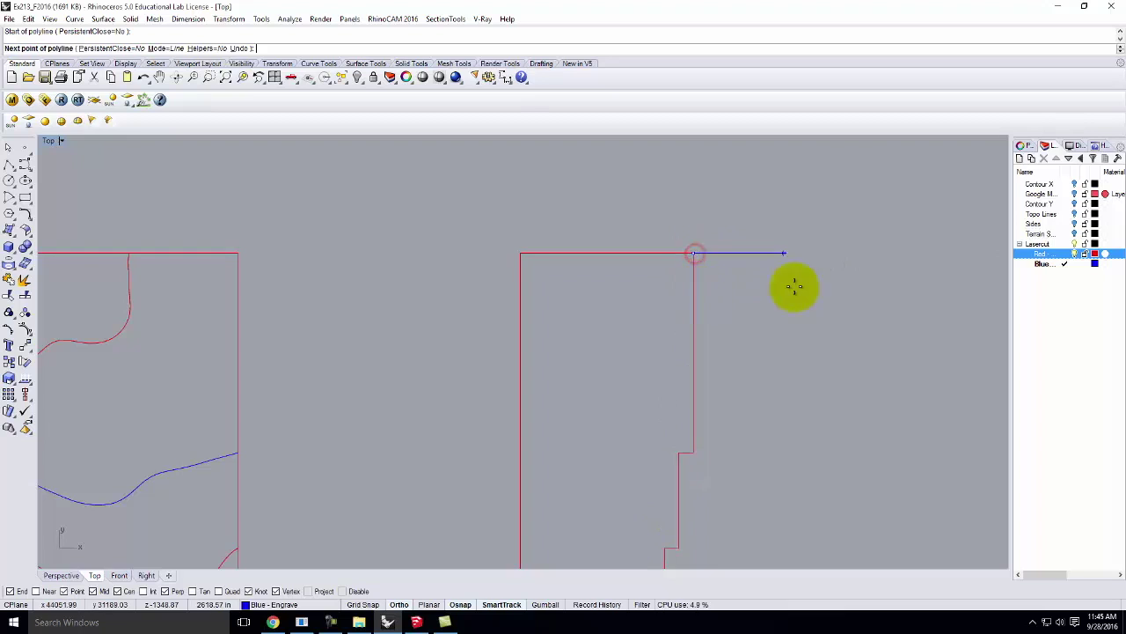
type("1")
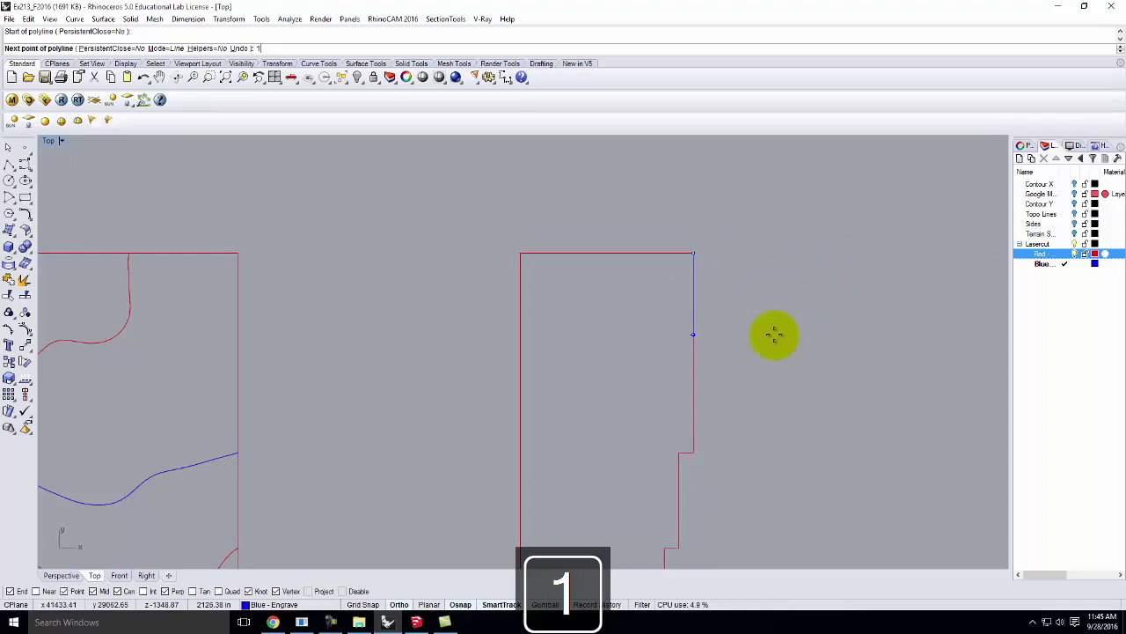
key("BackSpace")
type("31.25")
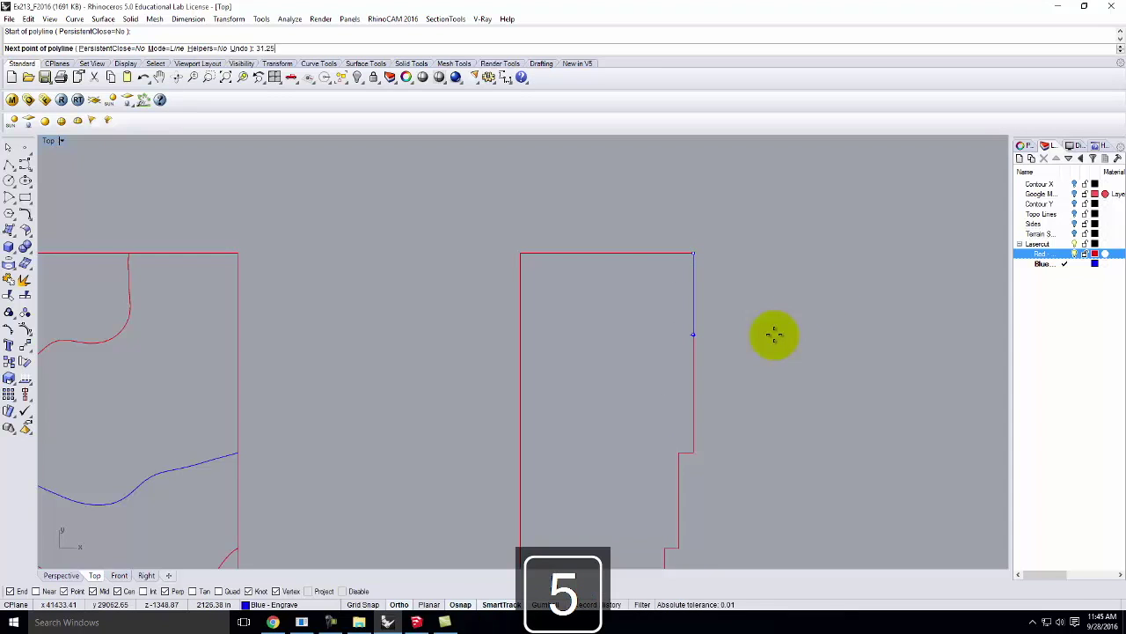
key("Return")
left_click(730, 319)
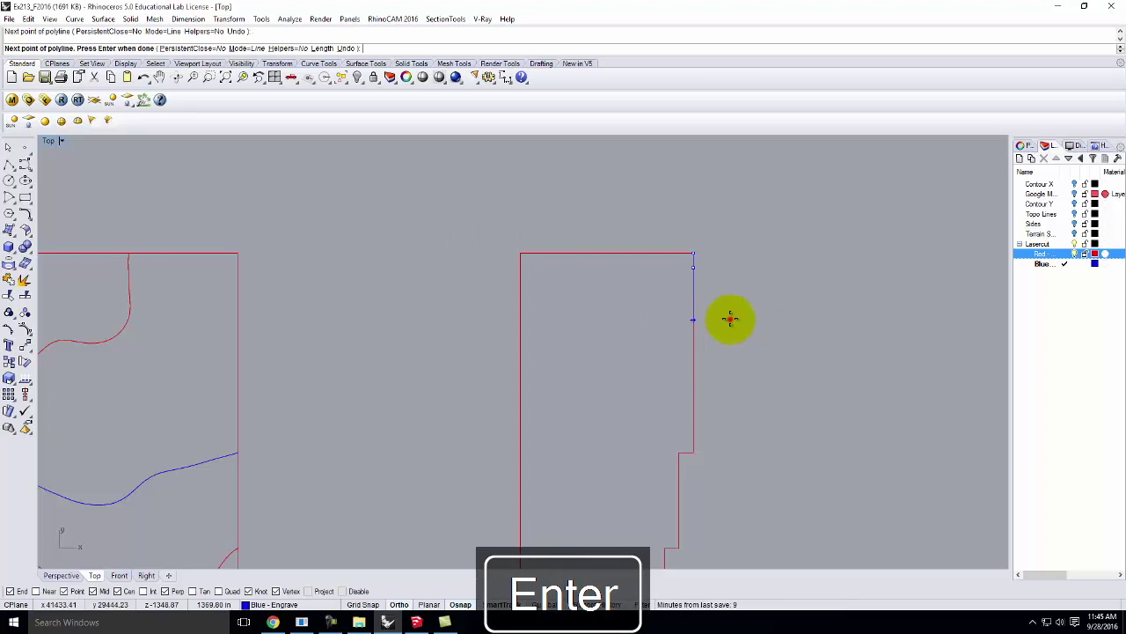
key("Return")
scroll(673, 316, "down", 3)
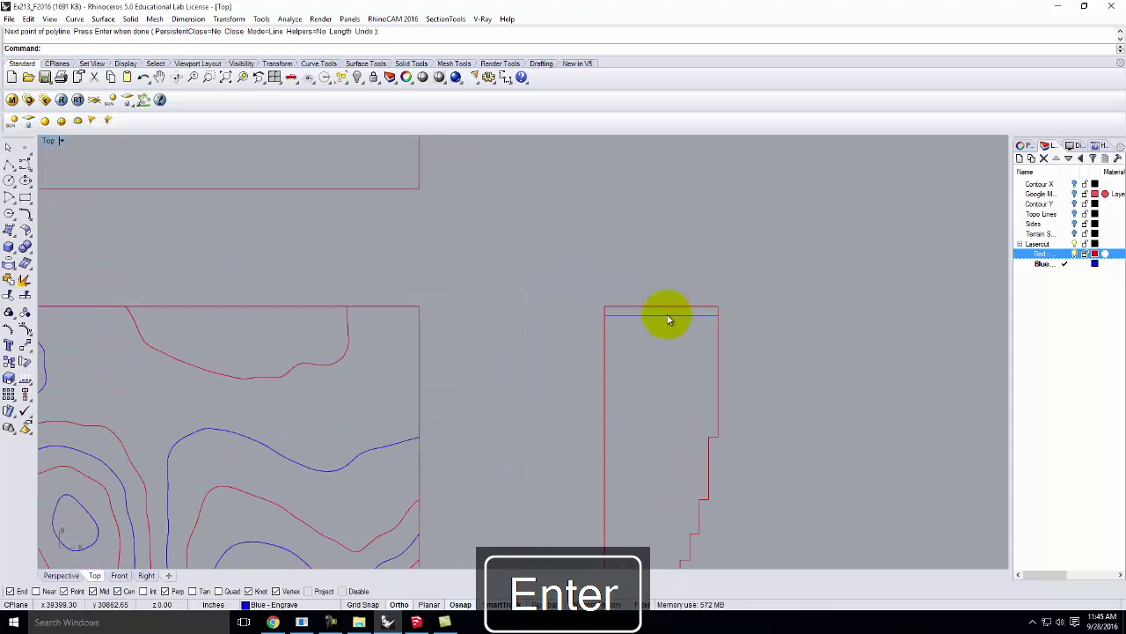
left_click(668, 317)
Draw a polyline from the left profile's upper inner corner, 31.25' down and across past the stepped edge.
scroll(723, 312, "down", 3)
scroll(302, 308, "up", 5)
key("Return")
left_click(234, 296)
type("31.25'")
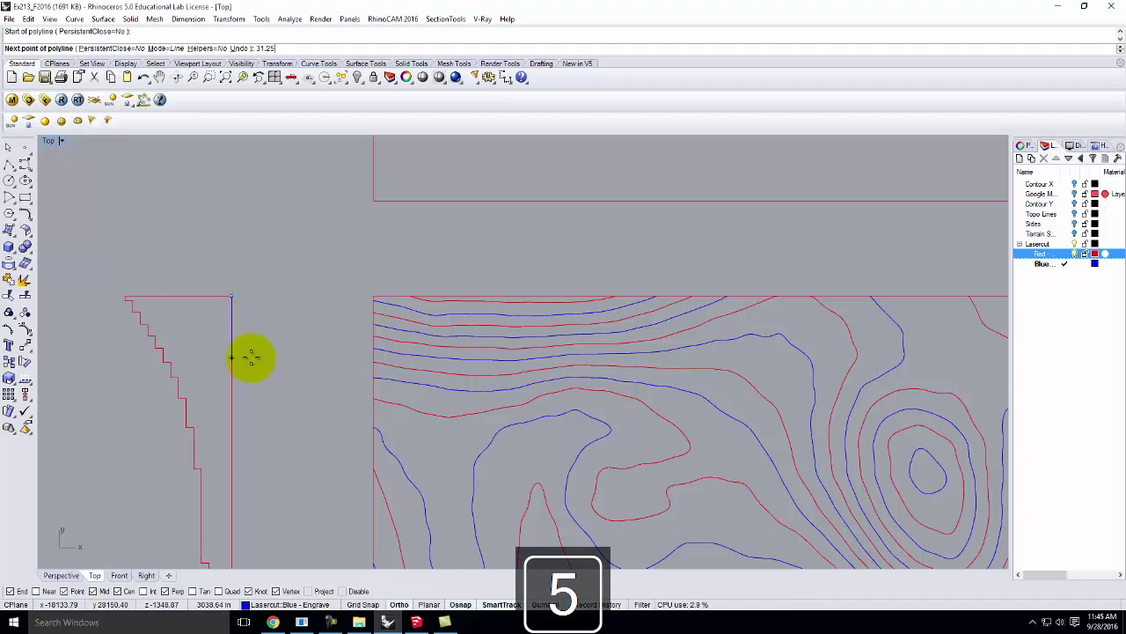
key("Return")
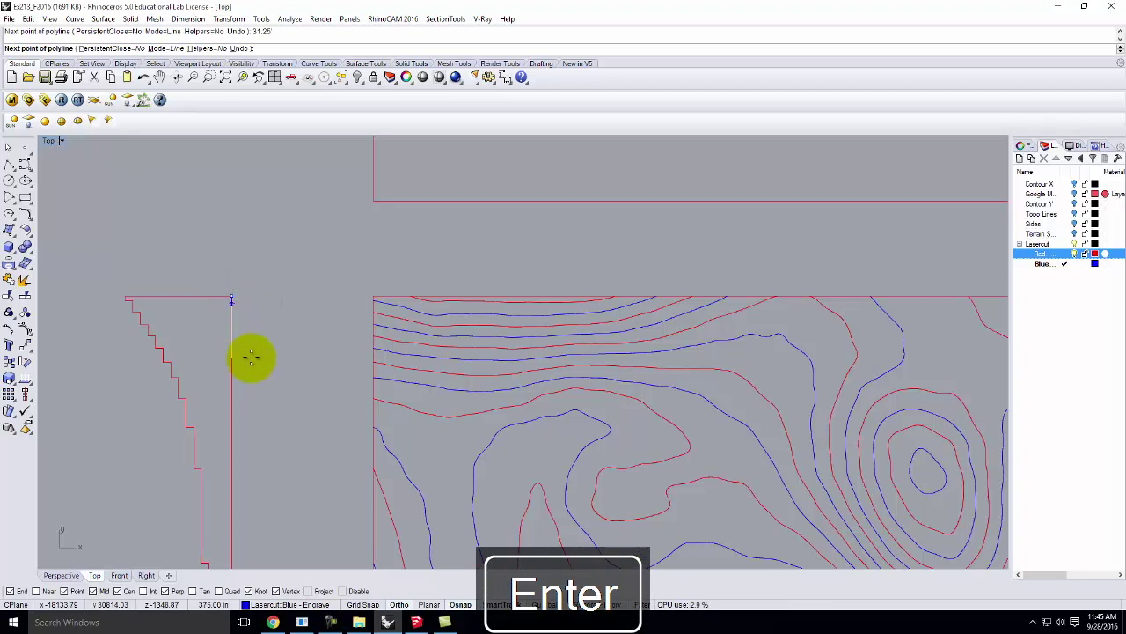
left_click(85, 332)
key("Return")
Draw a polyline from the left profile's lower inner corner, 31.25' up and across the profile's narrow end.
scroll(211, 211, "down", 5)
scroll(211, 382, "up", 5)
key("Return")
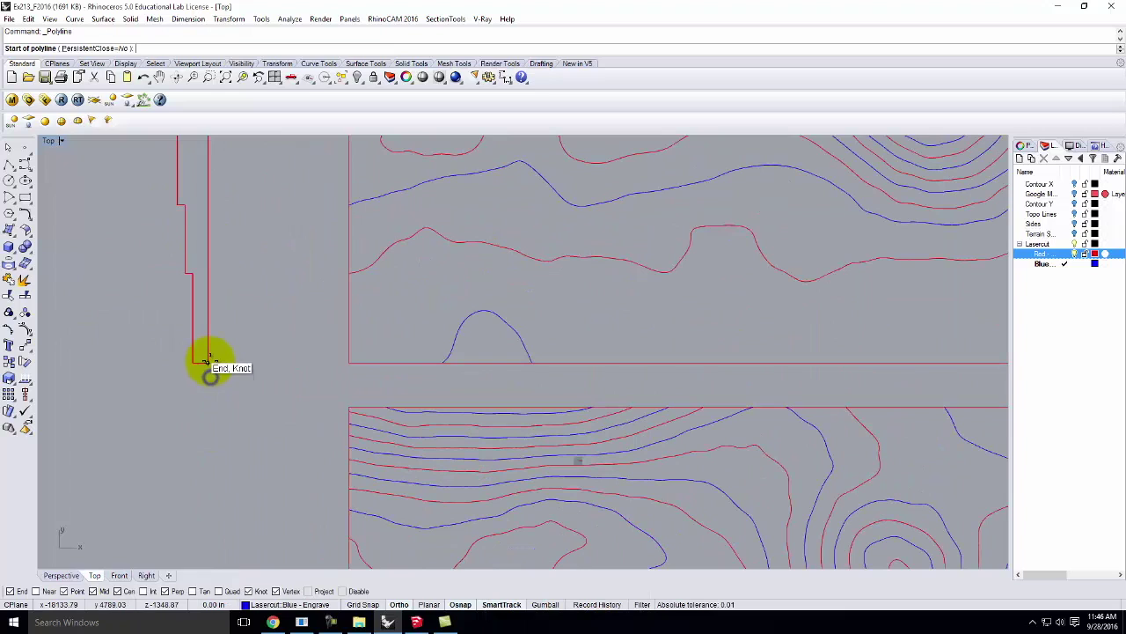
left_click(209, 363)
type("31.25")
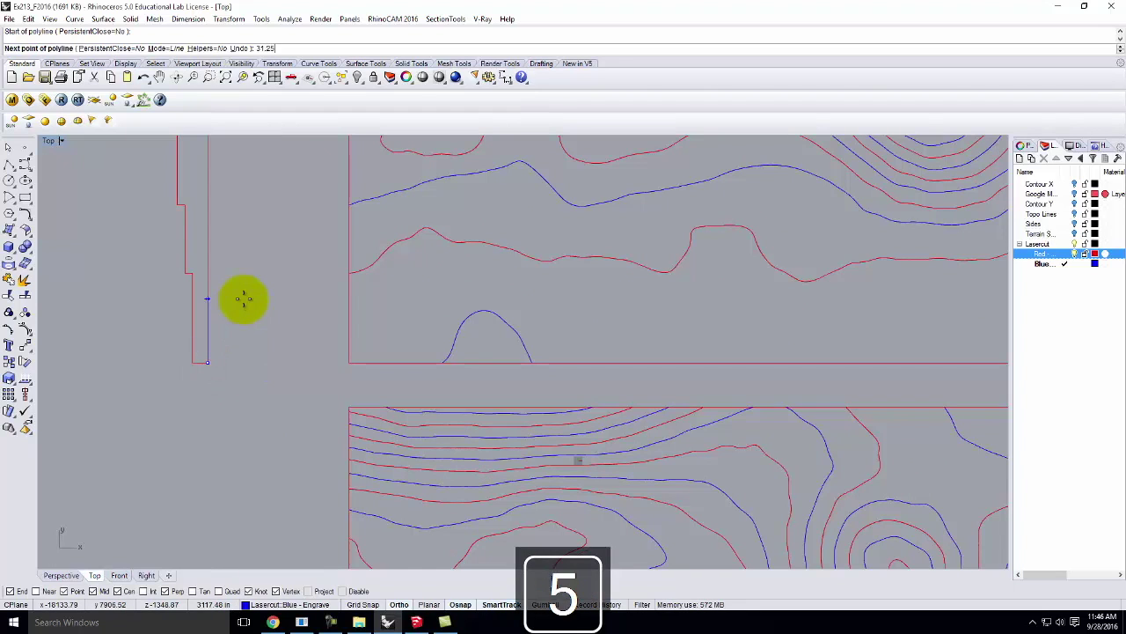
key("Return")
left_click(244, 299)
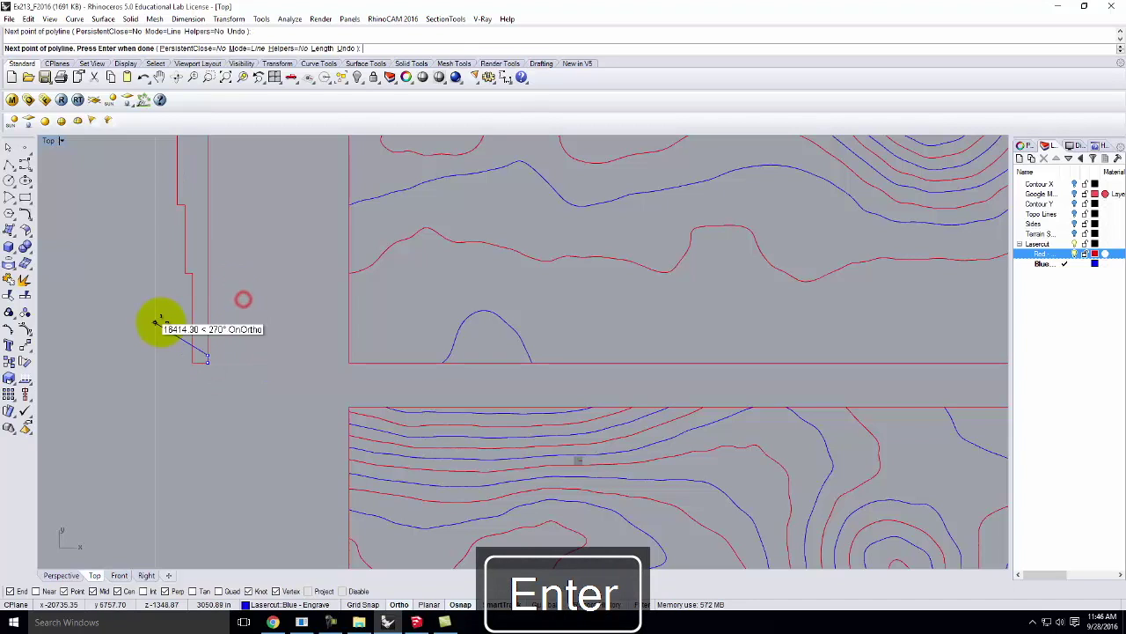
key("Return")
Draw a polyline from the right profile's lower inner corner, 31.25' up and across to the stepped edge.
scroll(196, 352, "down", 5)
scroll(546, 359, "up", 5)
key("Return")
scroll(550, 370, "down", 3)
scroll(546, 458, "up", 4)
left_click(542, 468)
type("31.25")
key("Return")
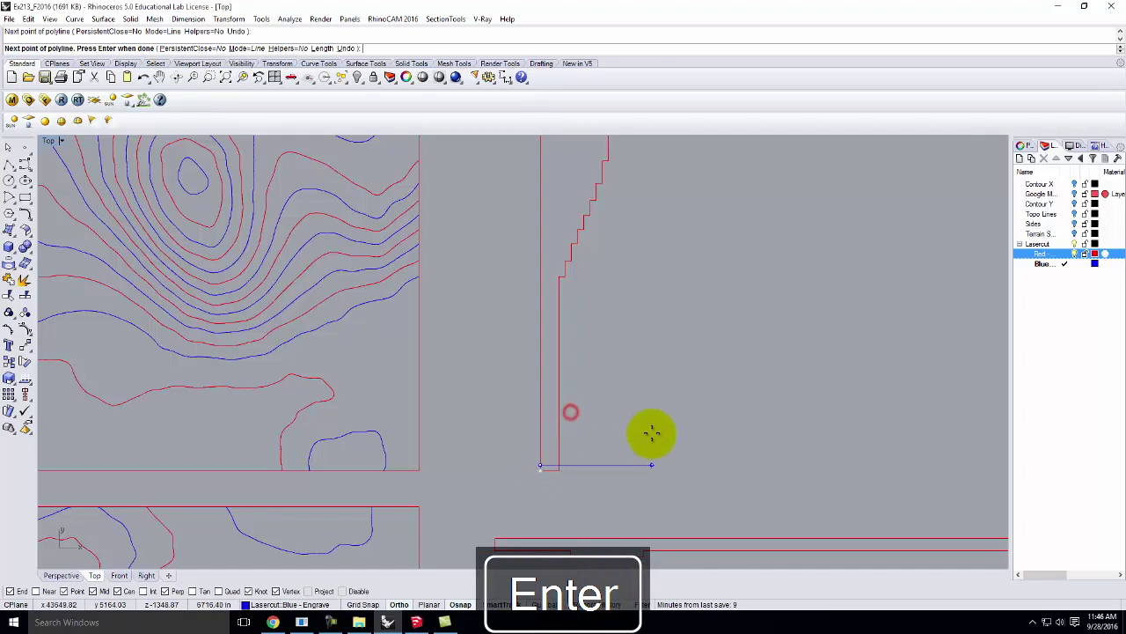
left_click(559, 464)
key("Return")
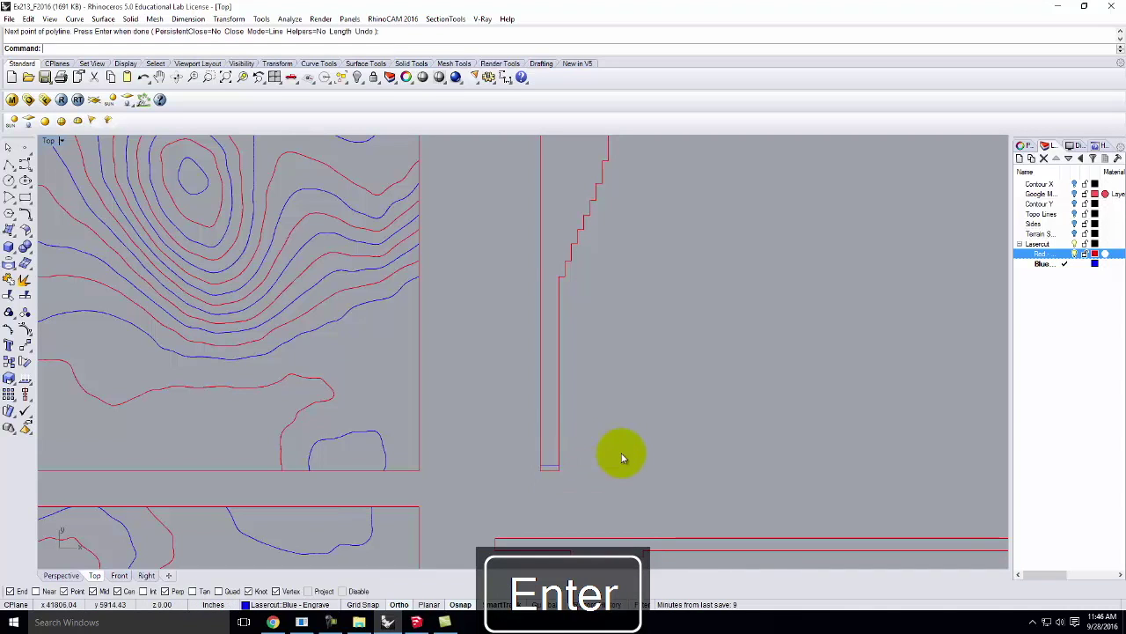
scroll(639, 444, "down", 5)
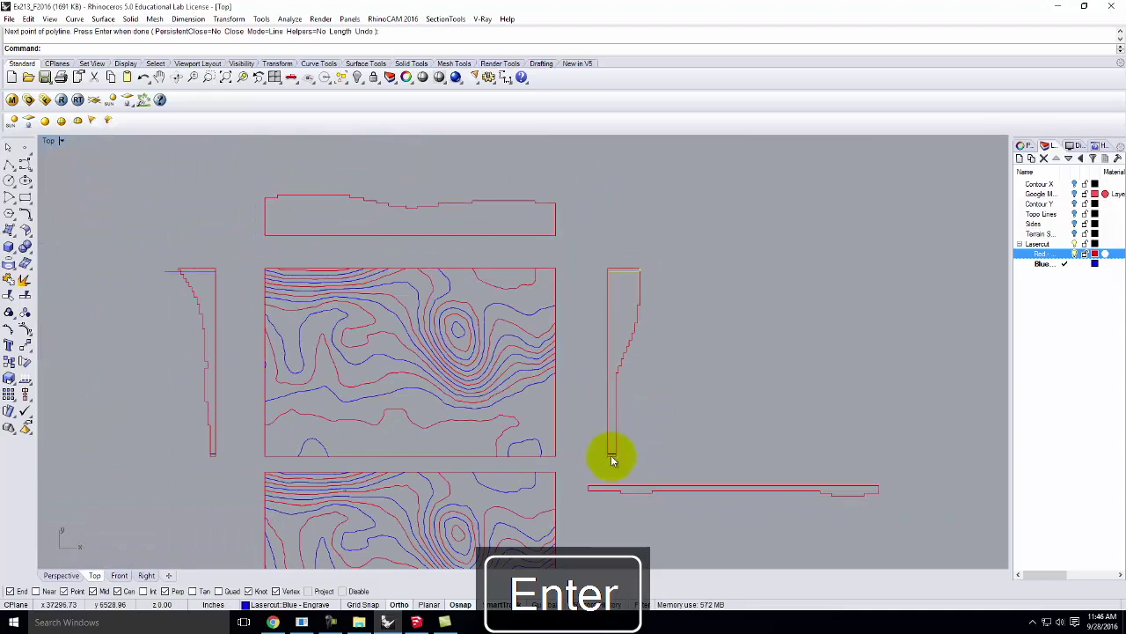
key("Return")
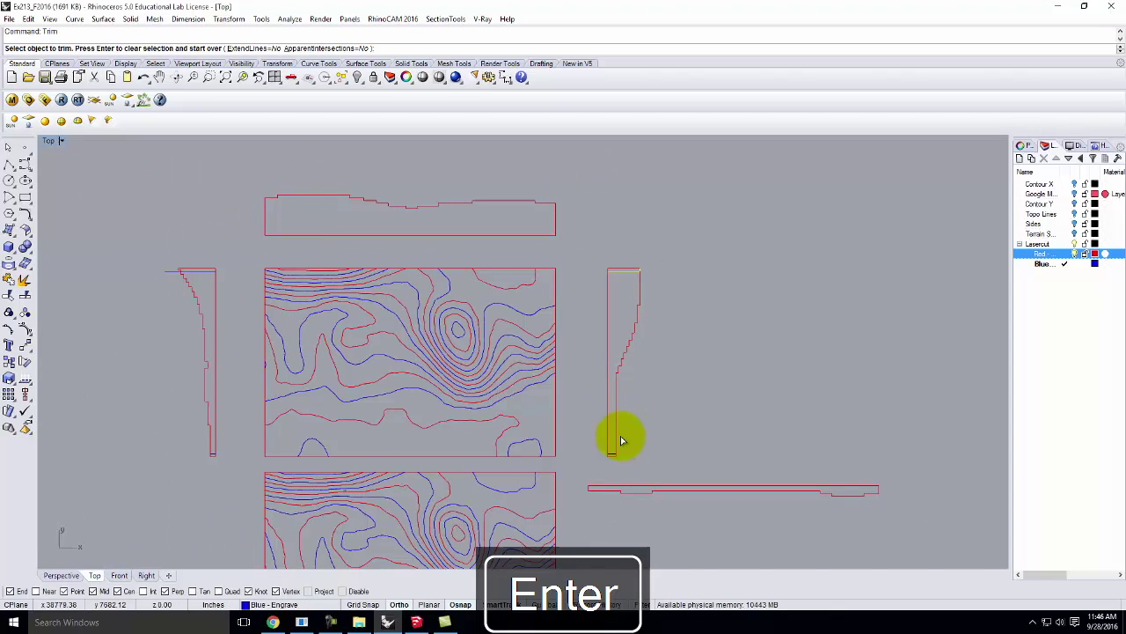
left_click(611, 451)
key("Escape")
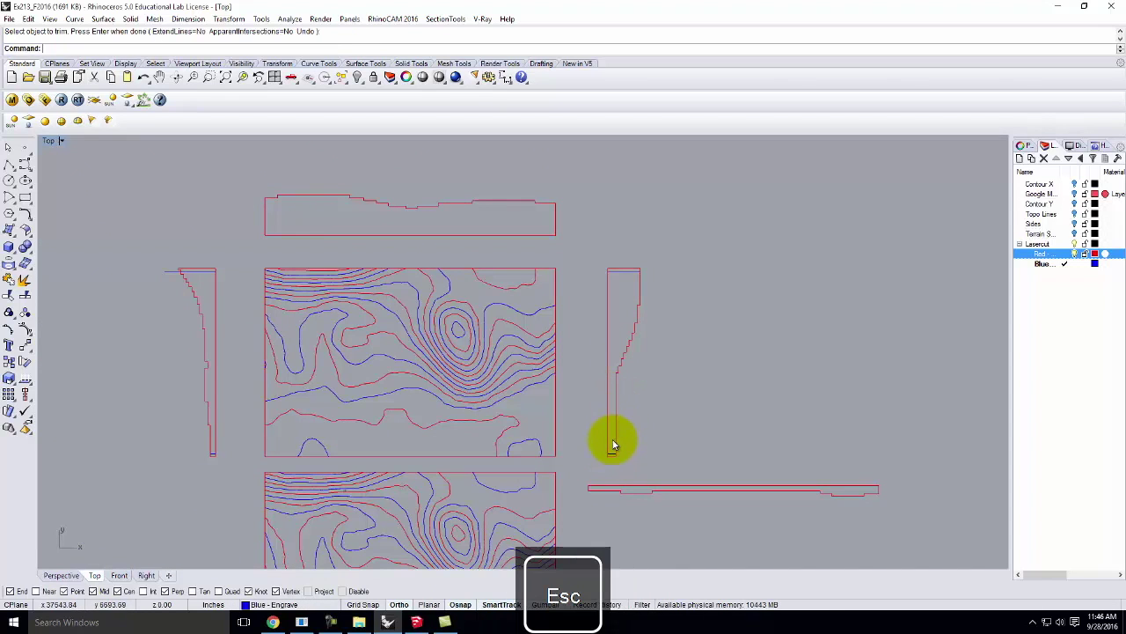
Trim off the left profile's lower and upper ends beyond the offset lines, using all four blue polylines as cutting objects.
left_click(611, 453)
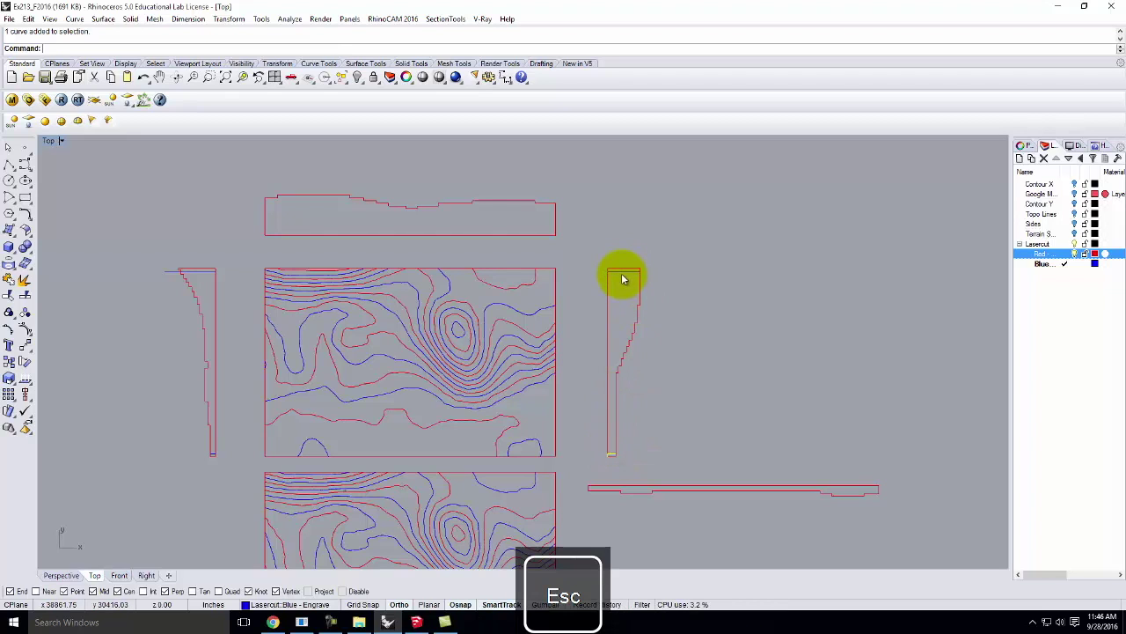
left_click(622, 273, "shift")
left_click(189, 269, "shift")
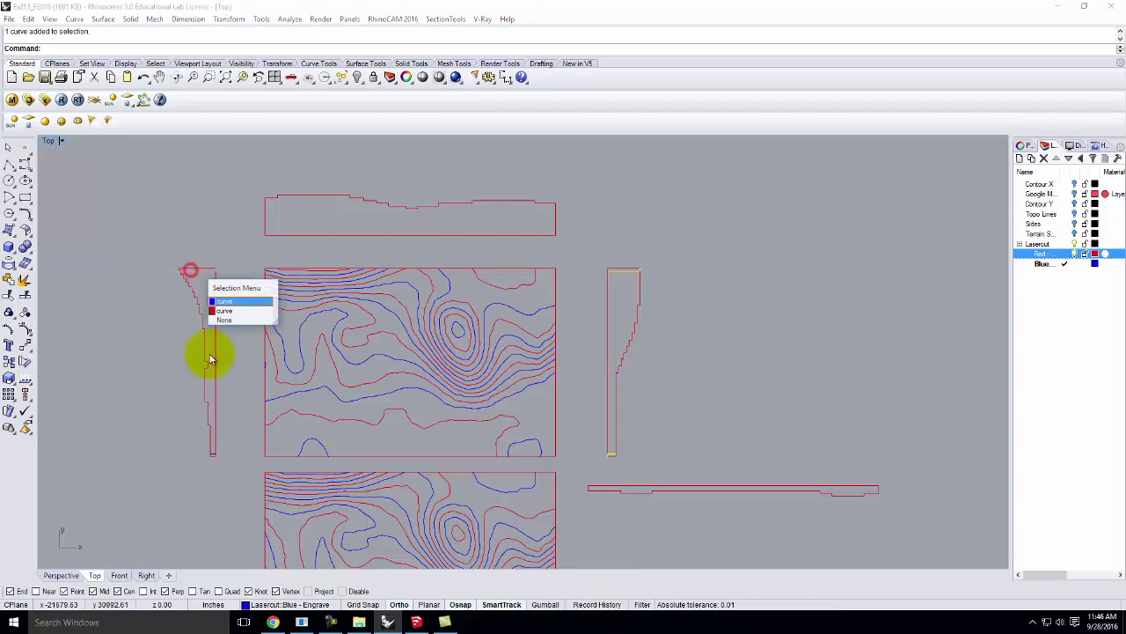
left_click(246, 303)
left_click(212, 455, "shift")
left_click(255, 493)
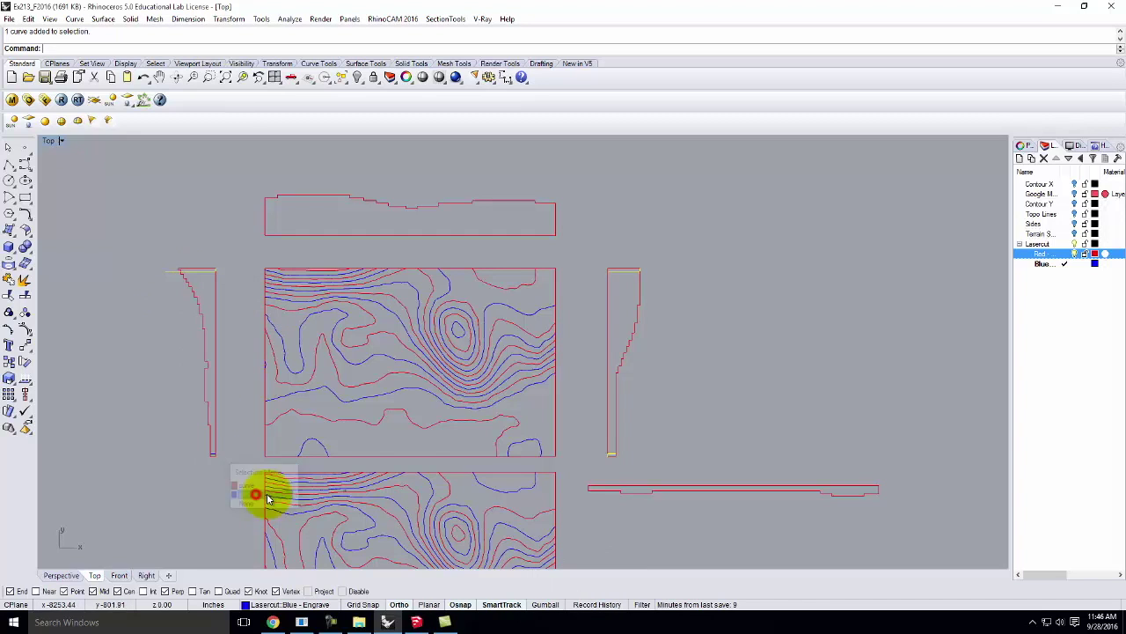
key("Return")
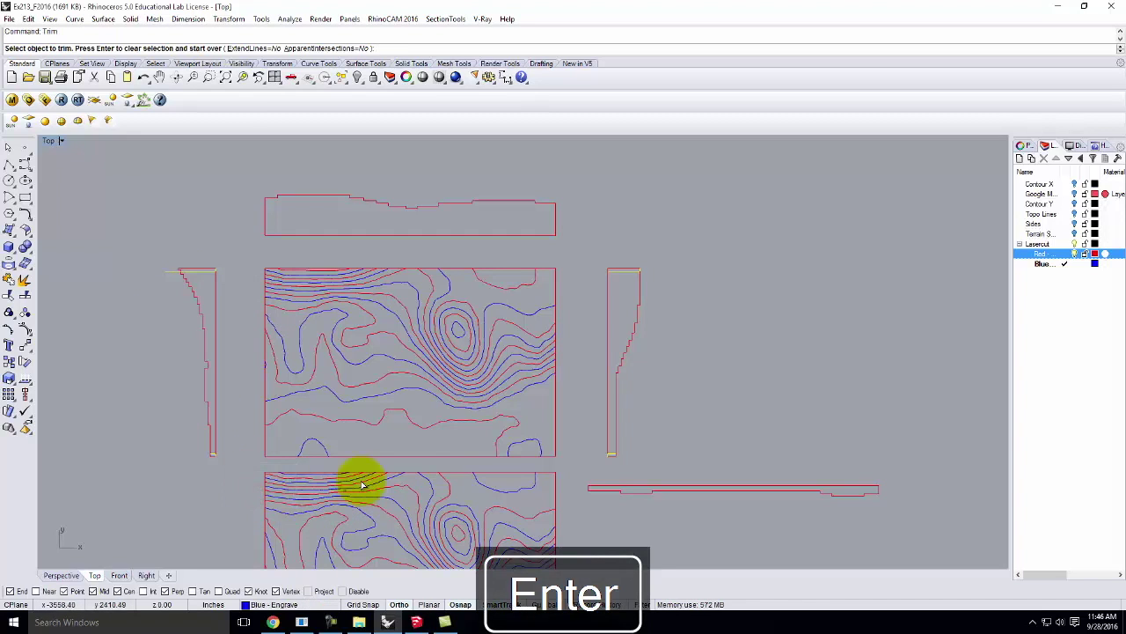
left_click_drag(236, 480, 201, 459)
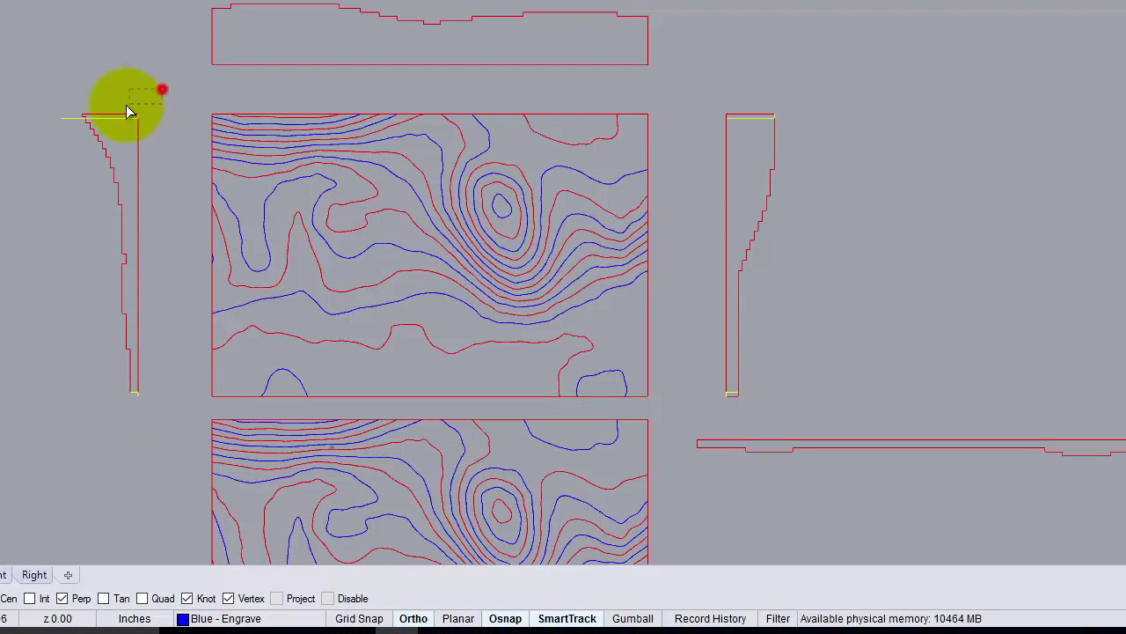
left_click_drag(126, 112, 56, 114)
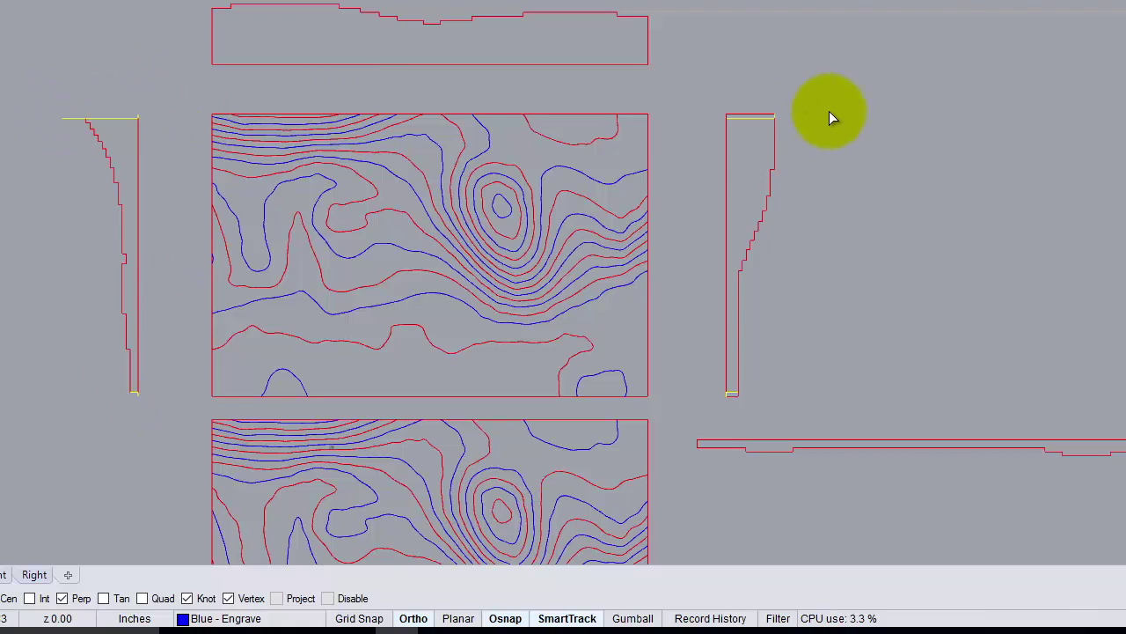
Trim off the right profile's upper end above its offset line, undoing any wrong trims.
left_click_drag(712, 117, 716, 121)
key("ctrl+z")
left_click_drag(777, 105, 730, 122)
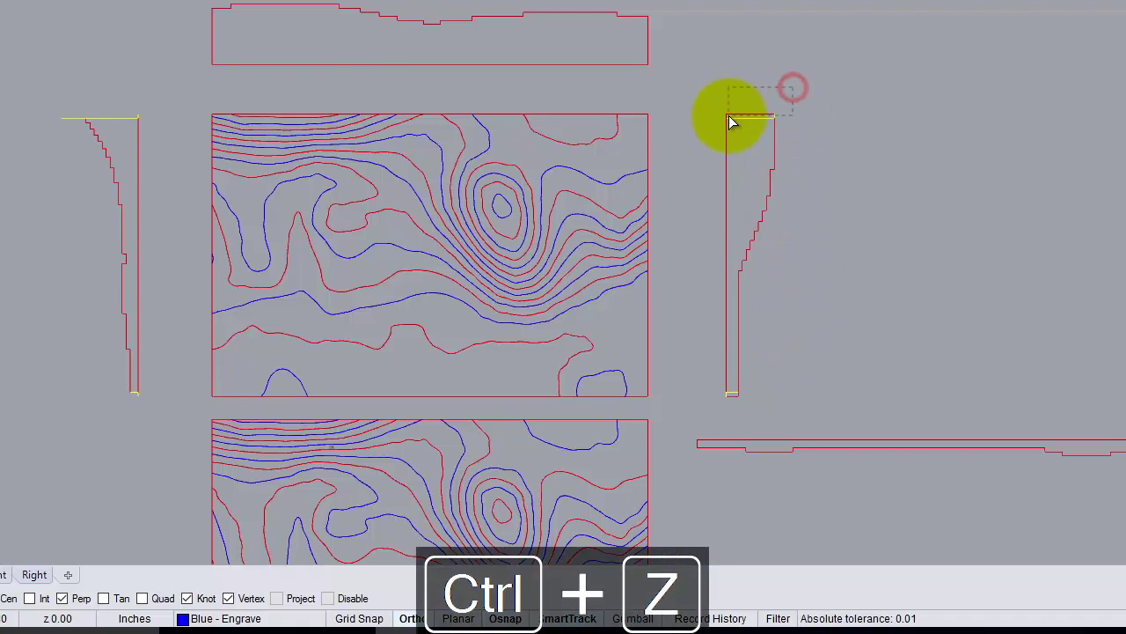
key("ctrl+z")
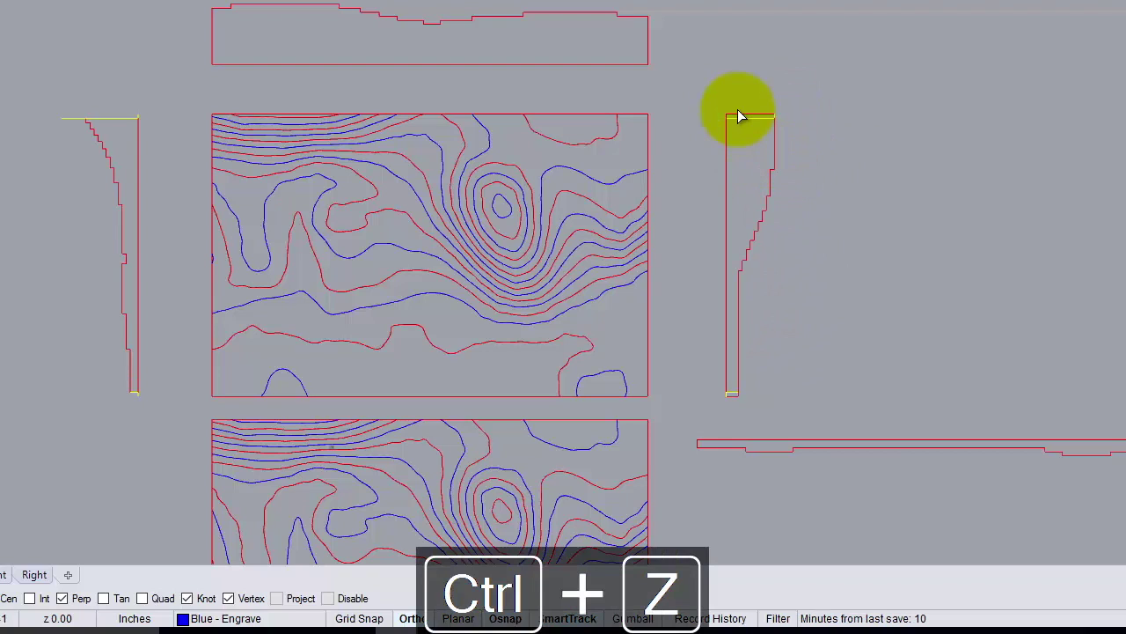
left_click(736, 114)
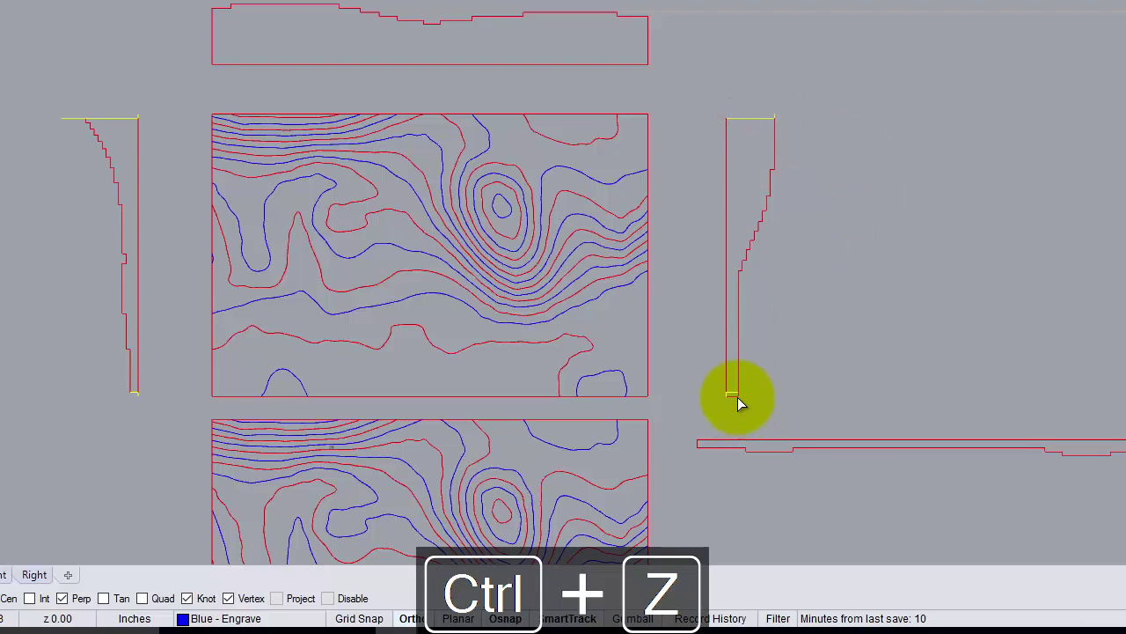
Explode the four blue offset polylines and delete the leftover vertical offset segments at the left profile's ends.
key("Return")
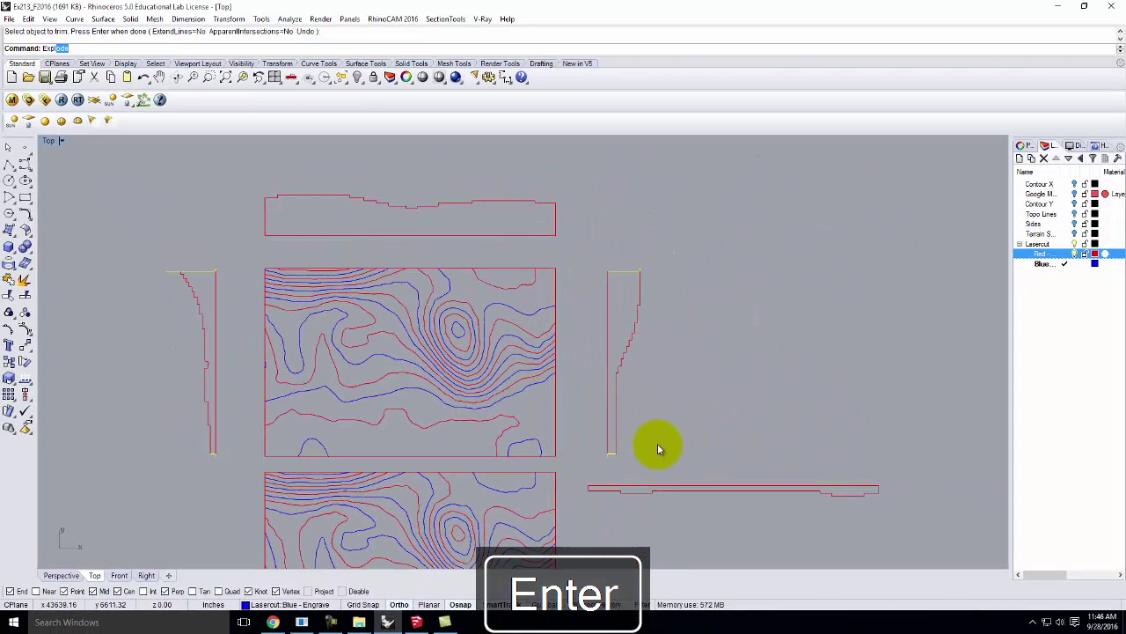
key("Return")
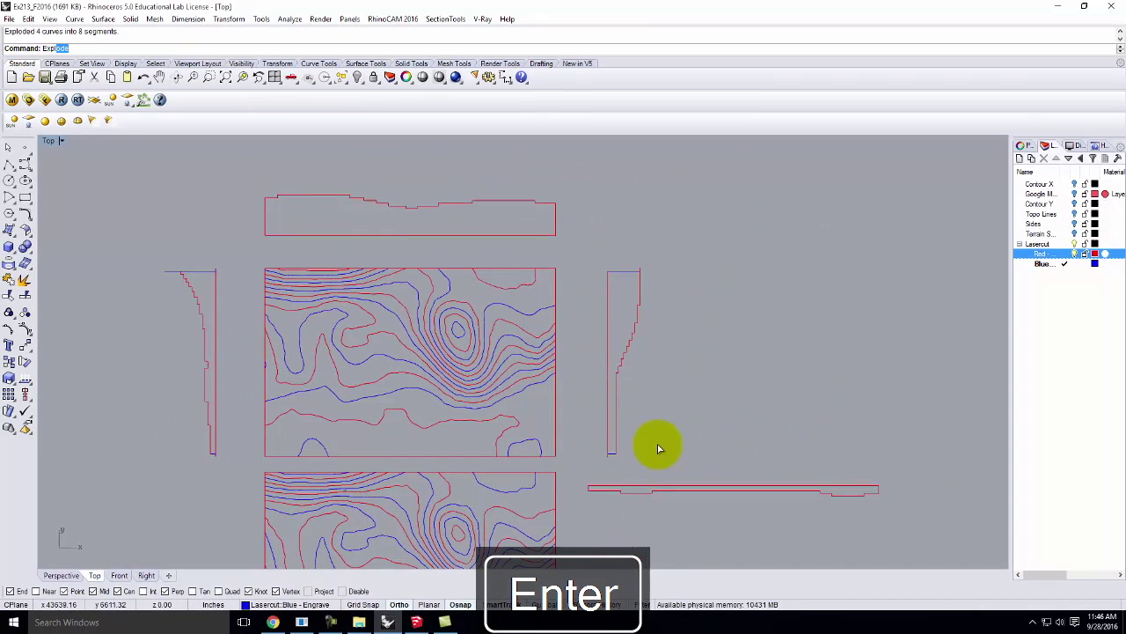
left_click(211, 257)
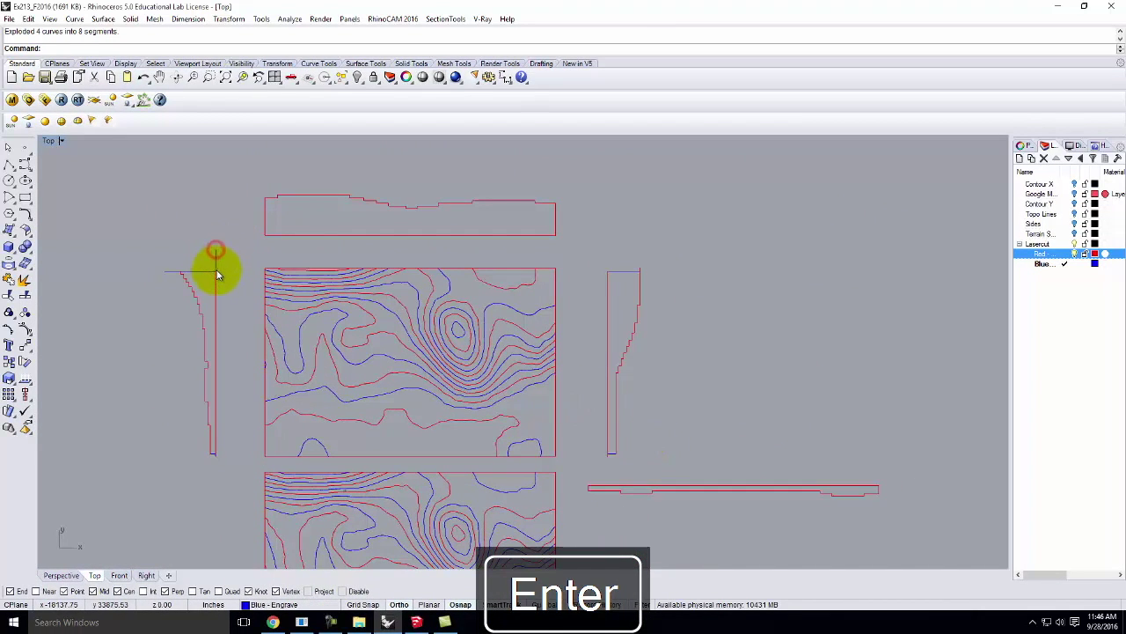
left_click(220, 275)
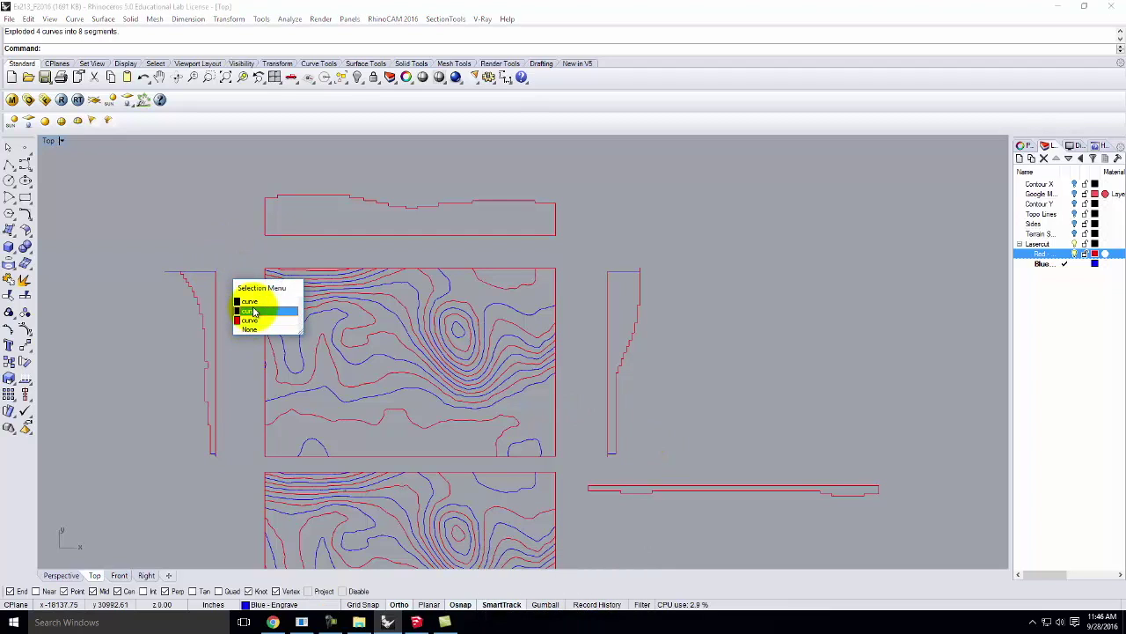
left_click(252, 310)
key("Delete")
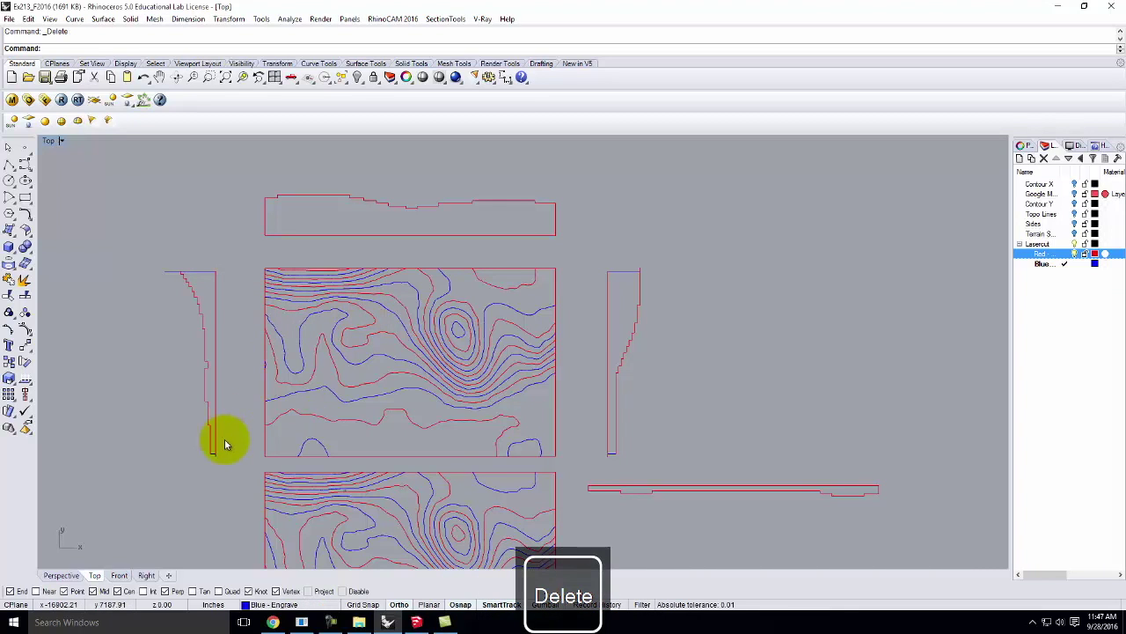
left_click(222, 472)
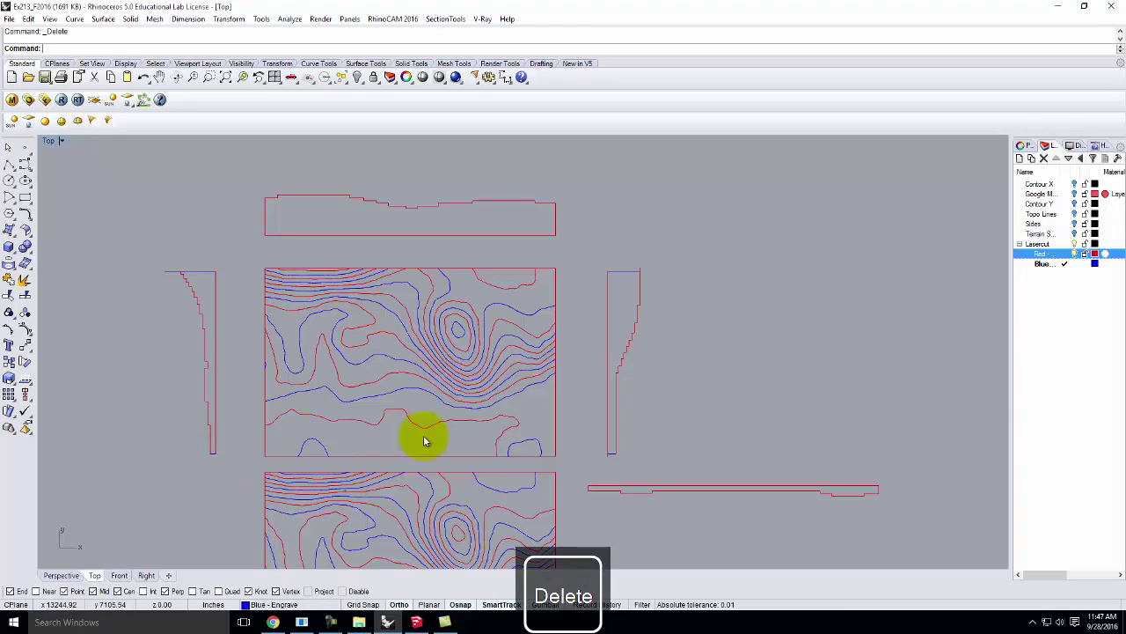
left_click(601, 461)
left_click_drag(598, 461, 598, 455)
key("Escape")
key("Escape")
Trim the excess line ends at the right profile's upper and lower ends, using the whole right profile as cutting objects.
key("Return")
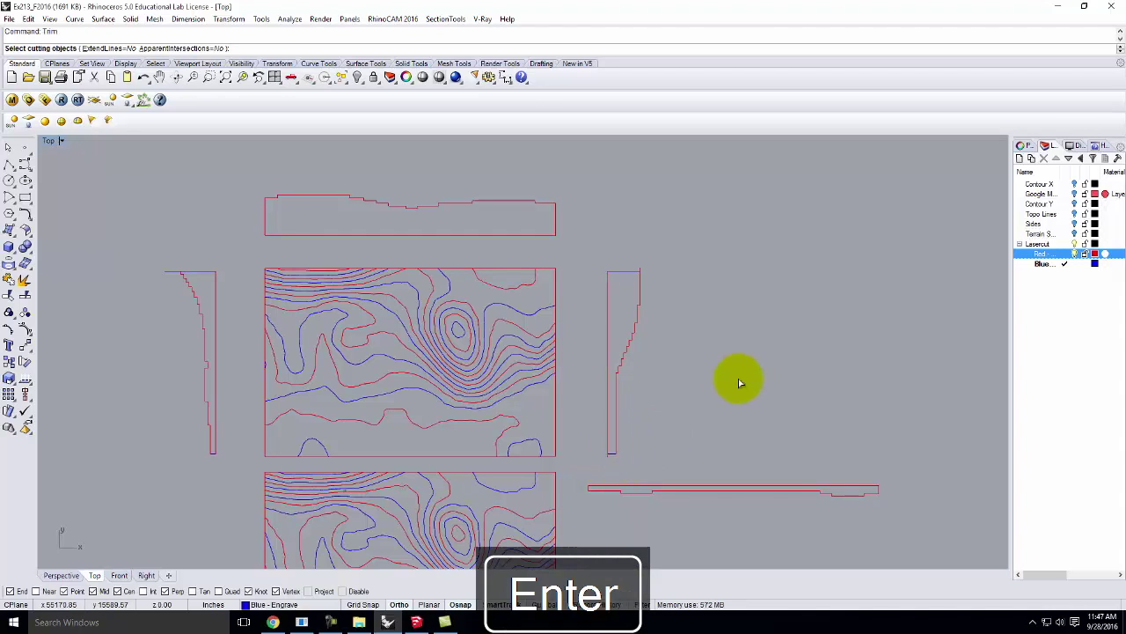
left_click_drag(704, 460, 598, 243)
key("Return")
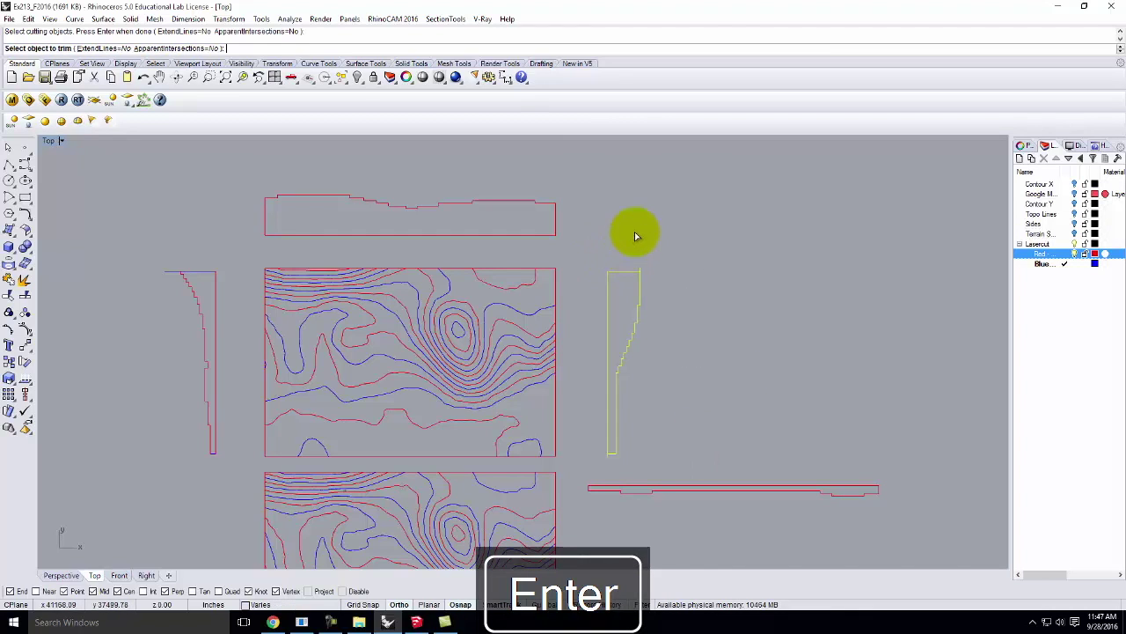
left_click_drag(682, 247, 629, 269)
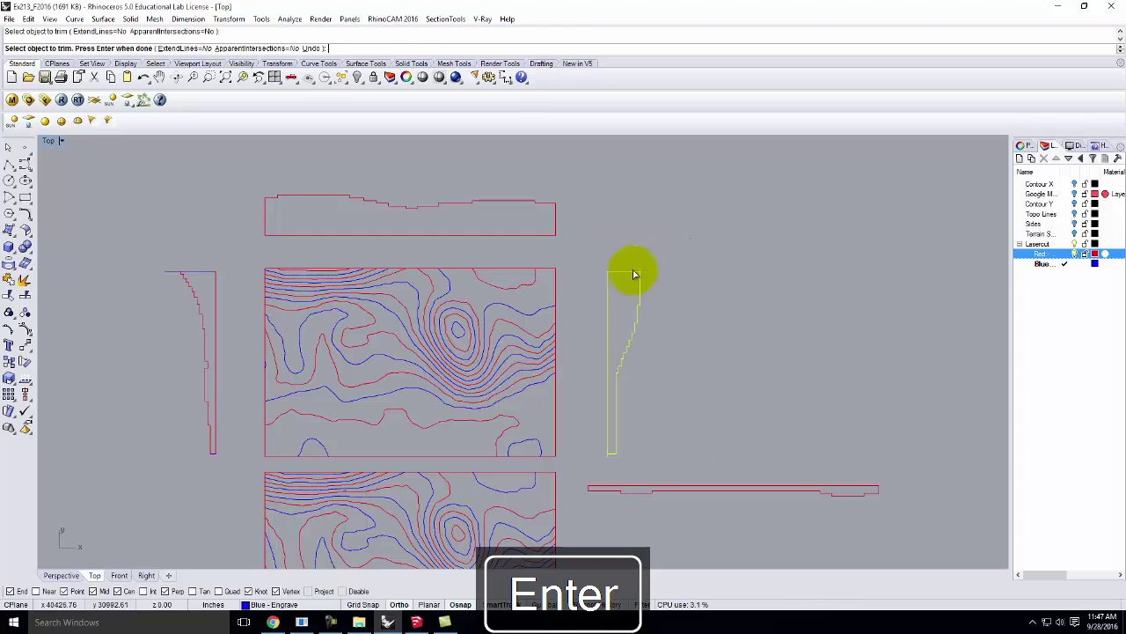
left_click(627, 466)
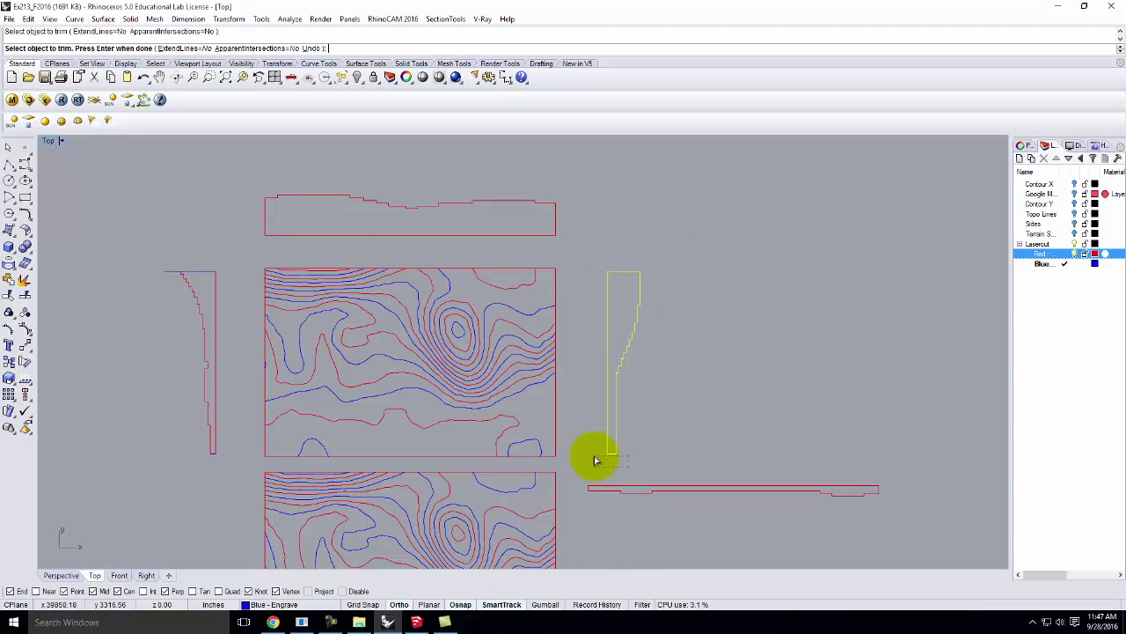
key("Escape")
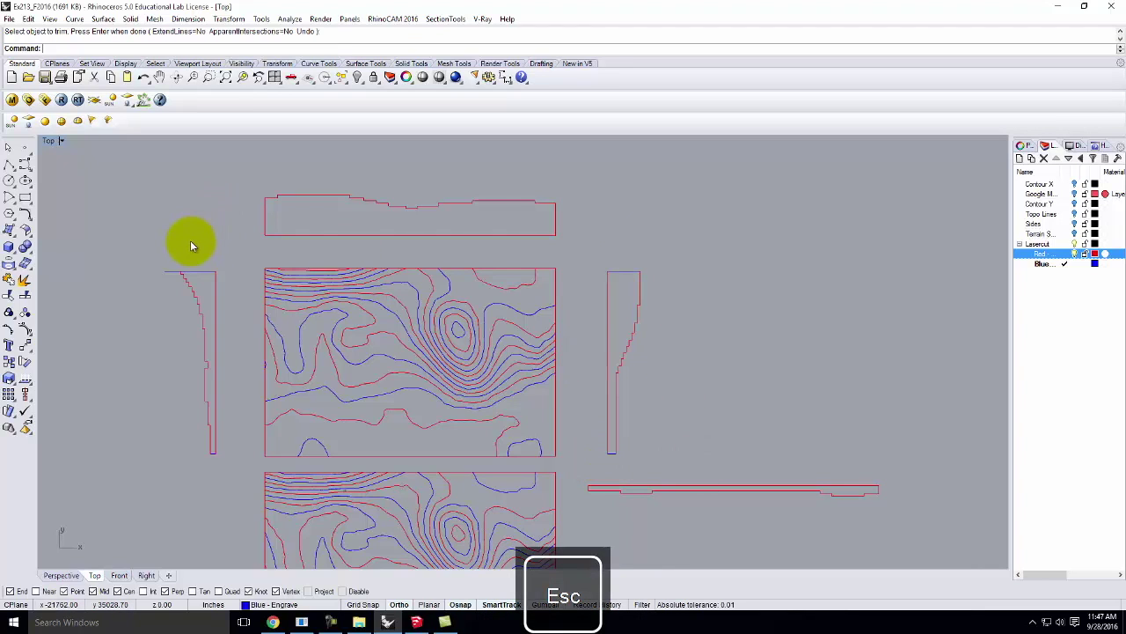
Trim the left profile's upper end line back to the stepped edge, using all curves as cutting objects.
key("Return")
key("Return")
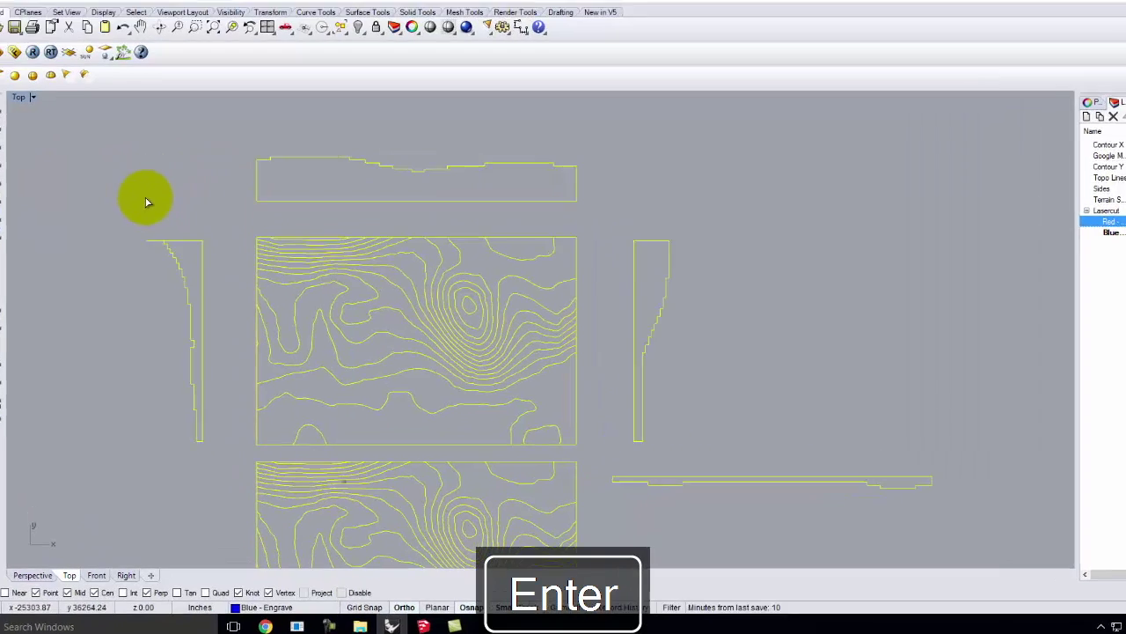
key("Escape")
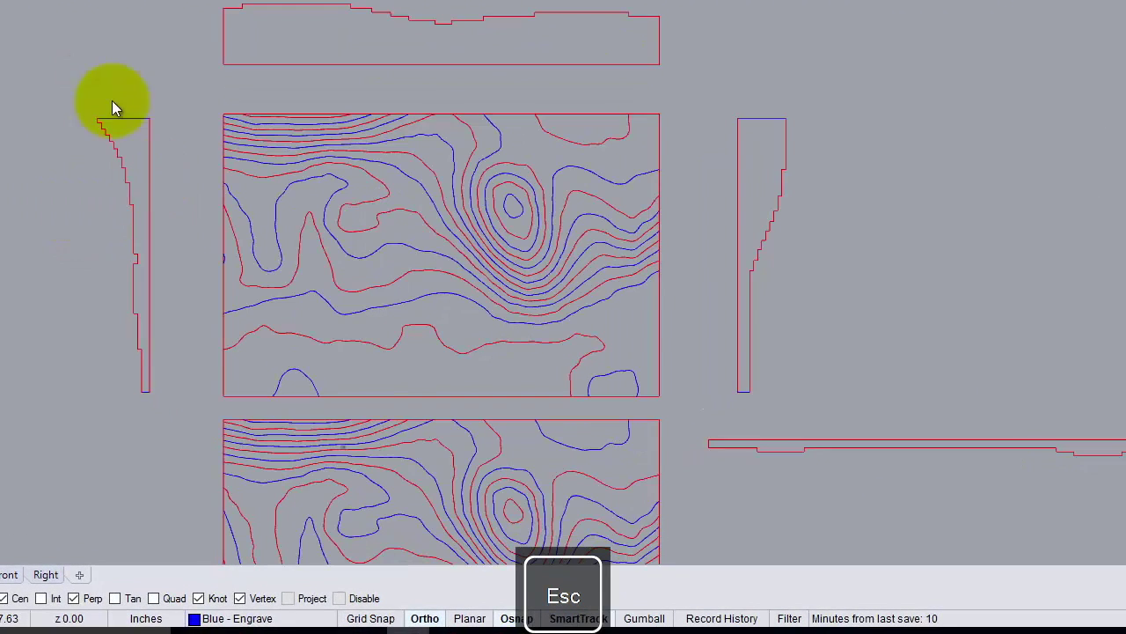
Move both side profiles to the Red - Cut layer and join each into a closed curve.
left_click_drag(69, 97, 171, 450)
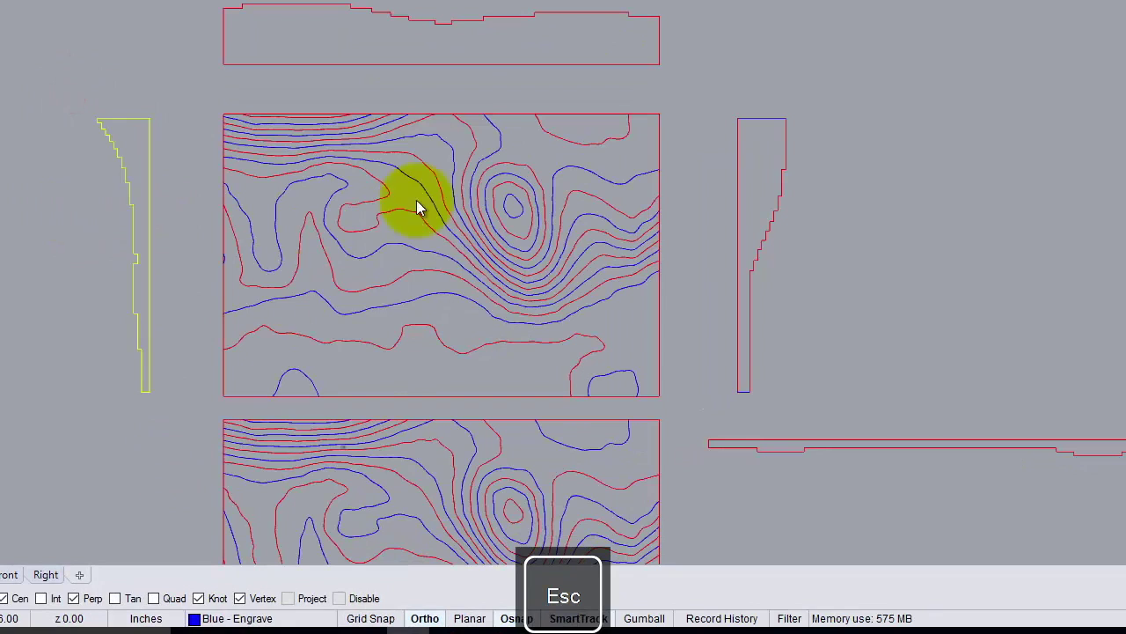
left_click_drag(719, 67, 817, 393)
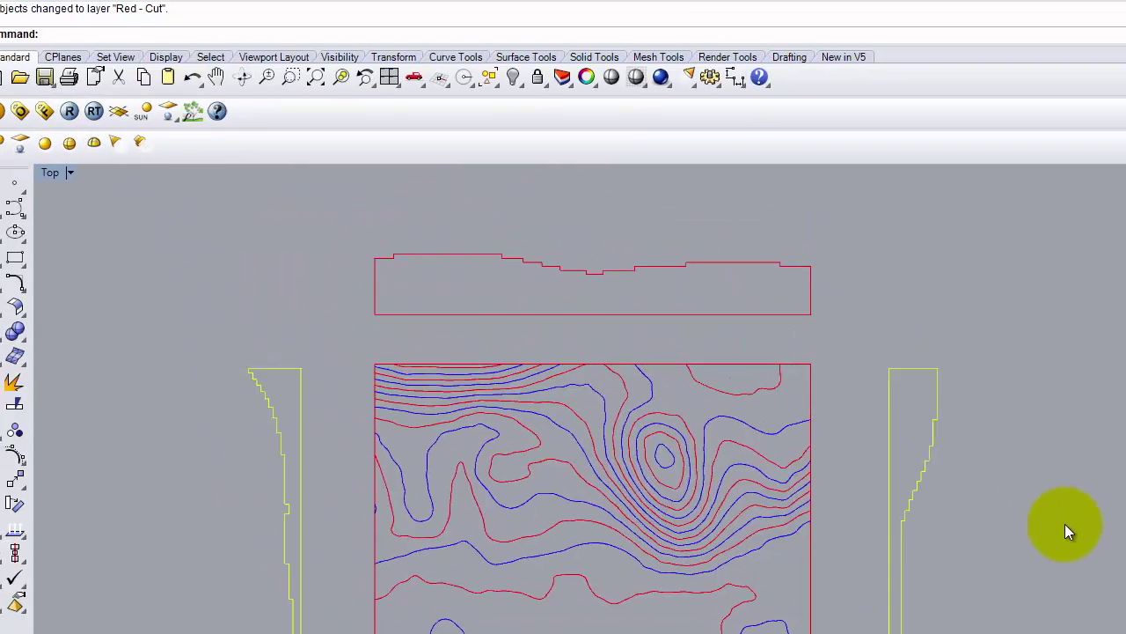
key("Return")
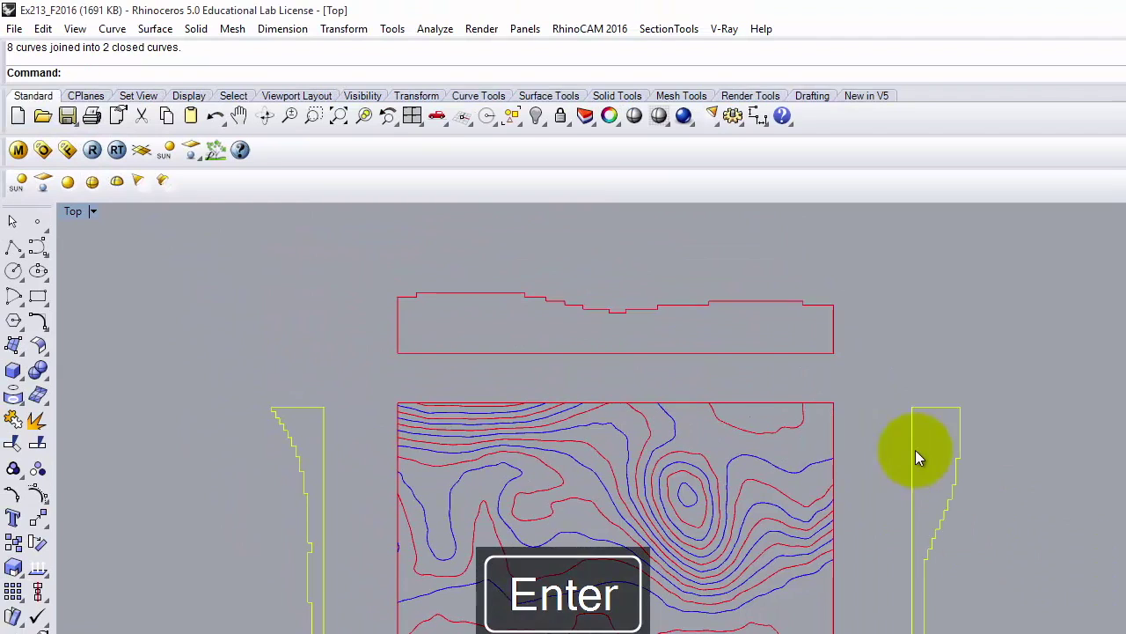
left_click(997, 370)
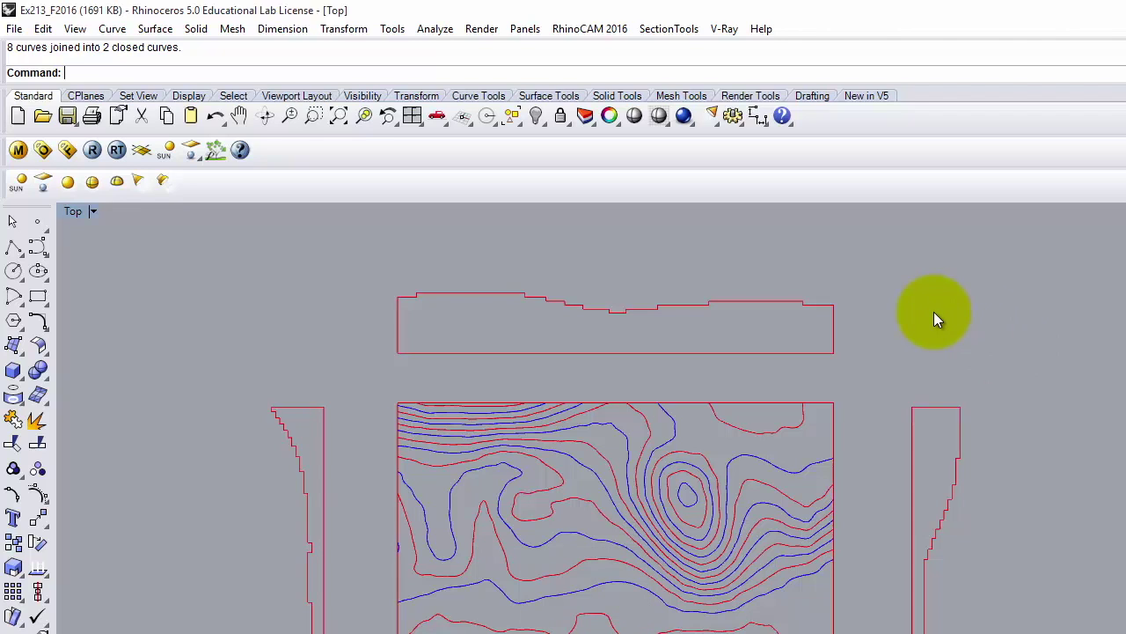
Scale all contour sheets and profiles from the upper sheet's upper-left corner so that its upper edge is 17" long.
scroll(635, 330, "down", 4)
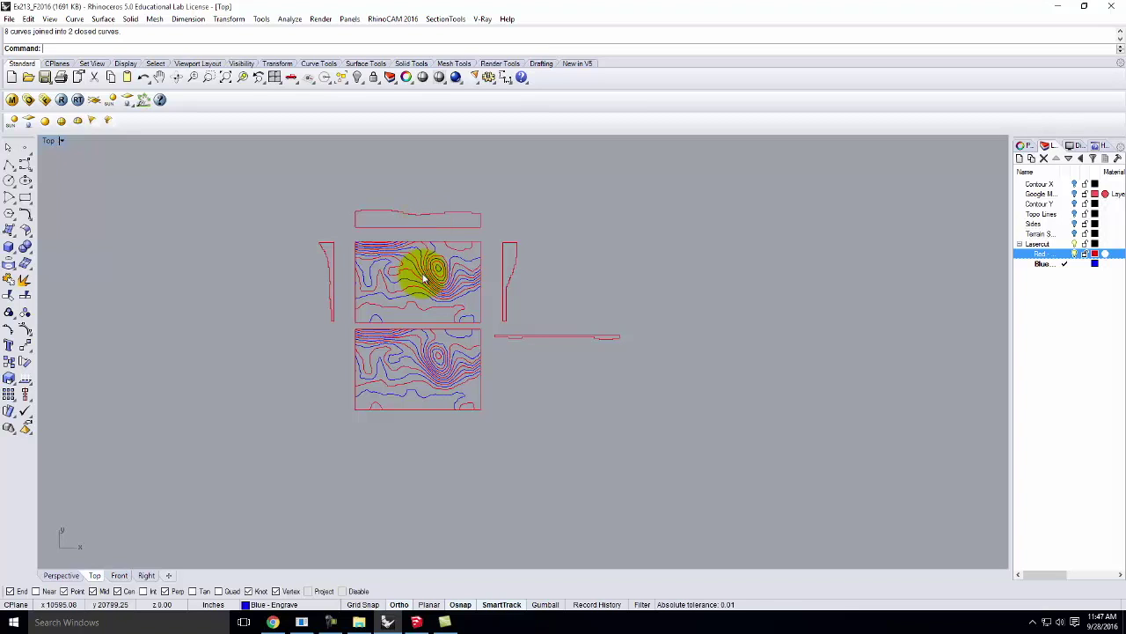
scroll(356, 236, "up", 4)
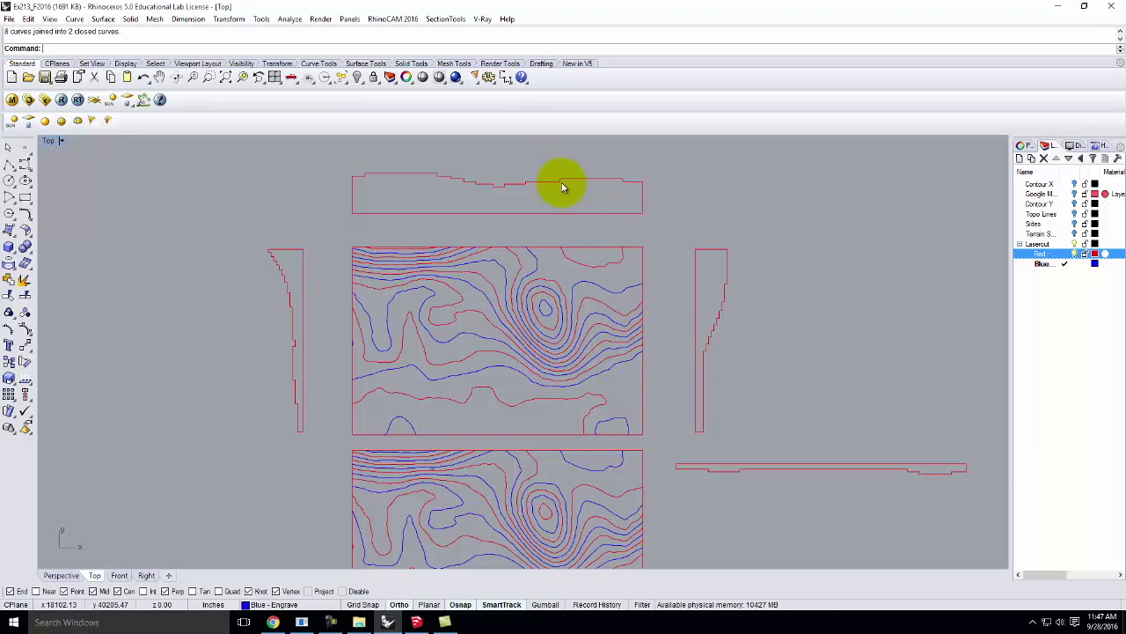
scroll(554, 182, "down", 6)
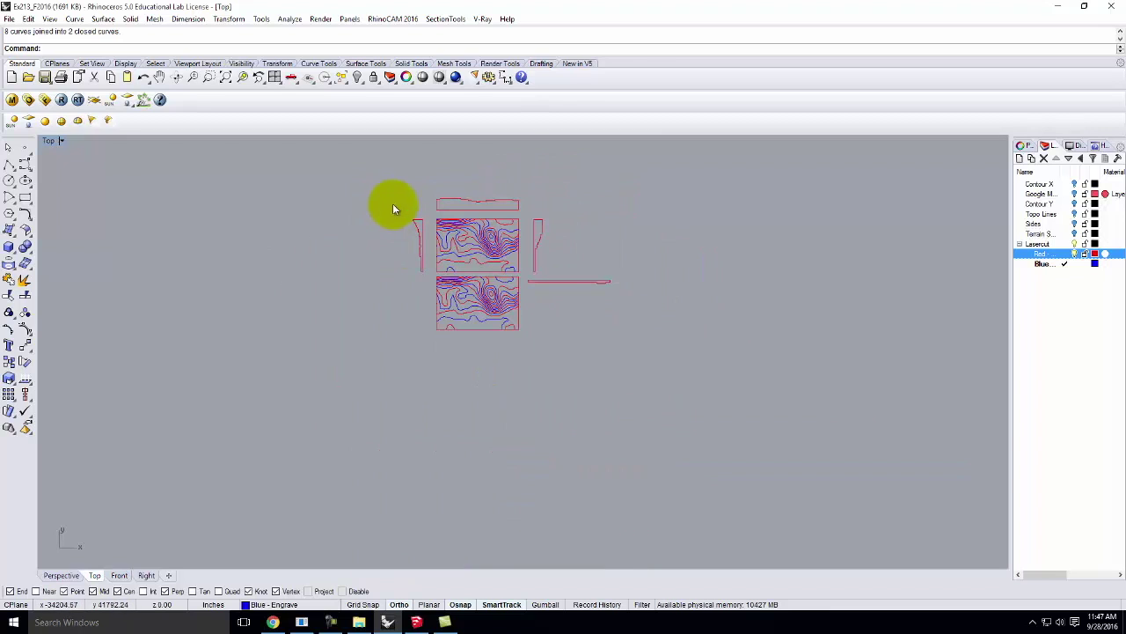
left_click_drag(379, 164, 656, 426)
scroll(506, 198, "up", 3)
type("cale")
key("Return")
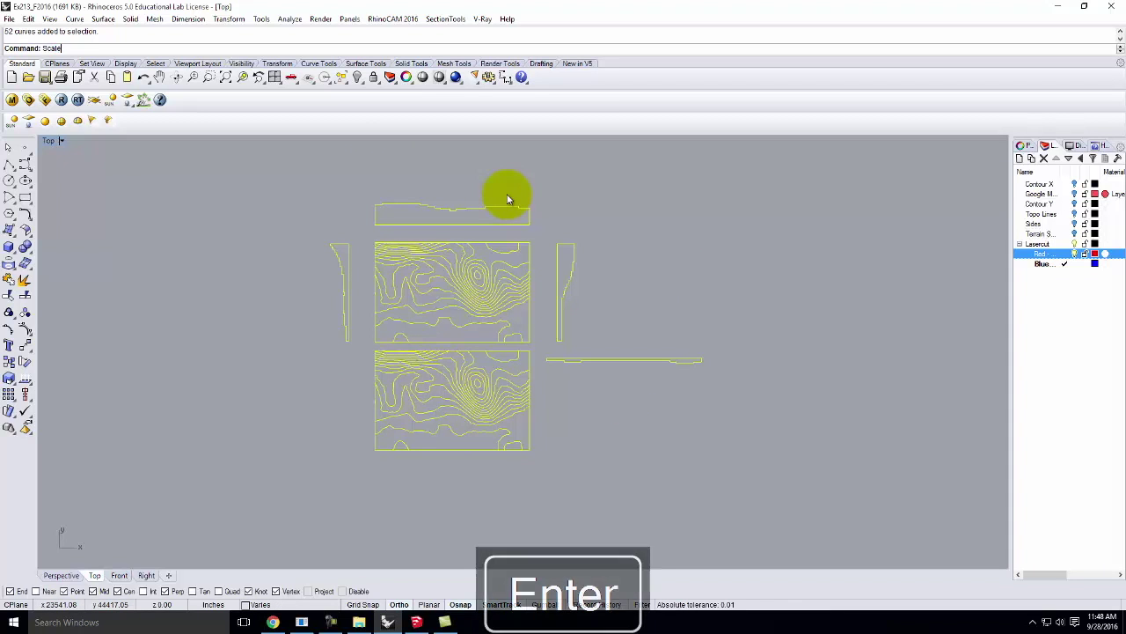
scroll(264, 231, "up", 8)
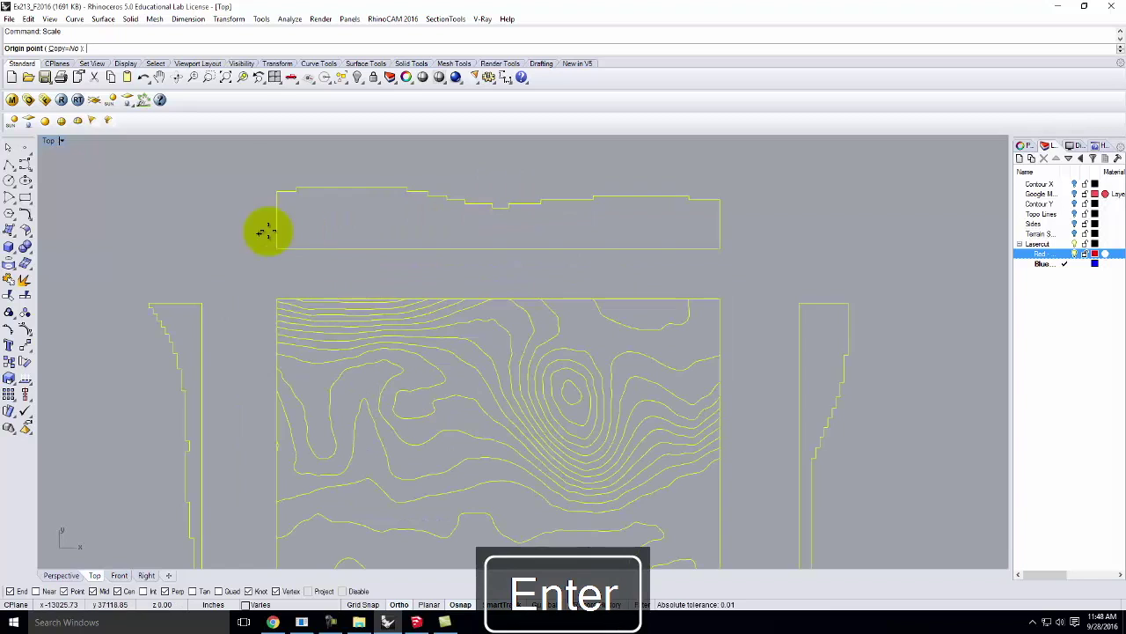
left_click(293, 331)
scroll(182, 334, "down", 1)
scroll(182, 335, "down", 3)
scroll(505, 317, "up", 5)
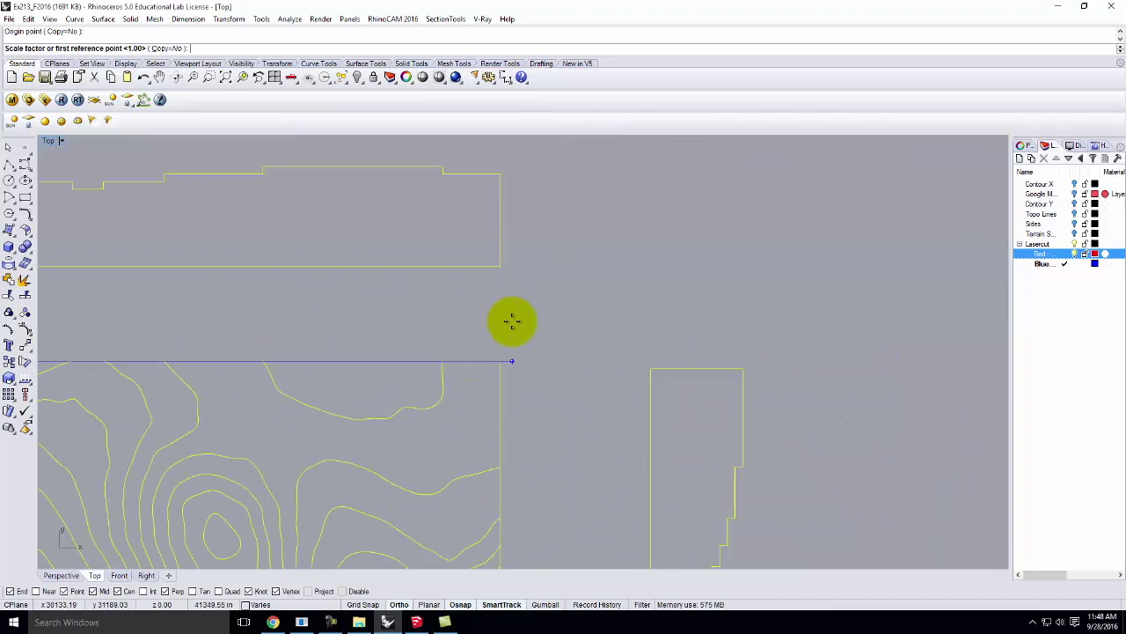
left_click(499, 363)
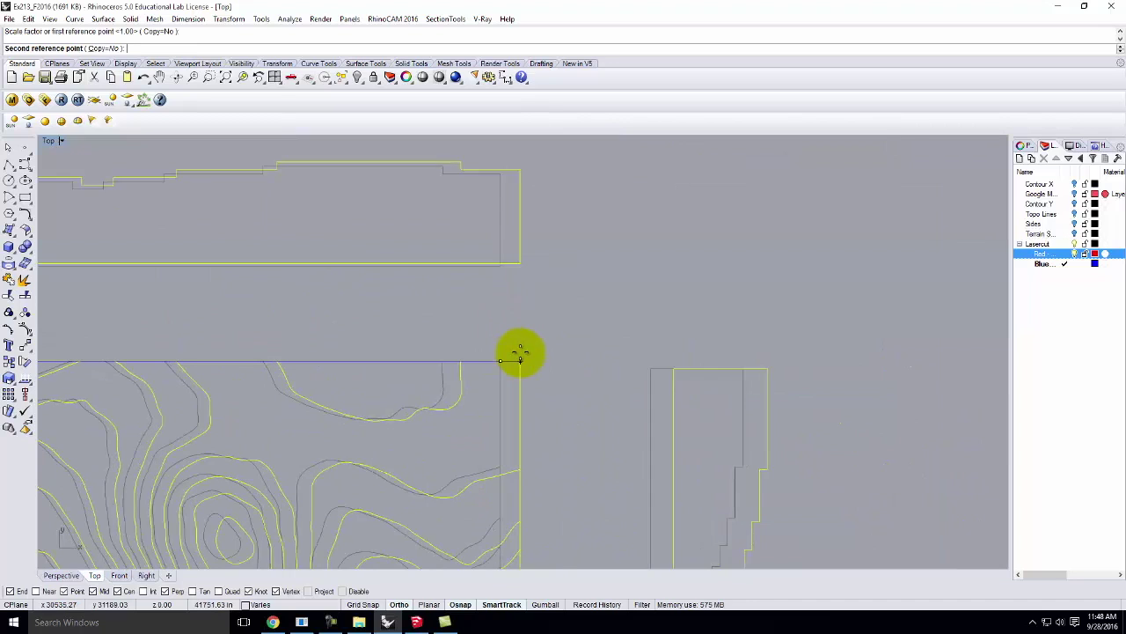
type("17'")
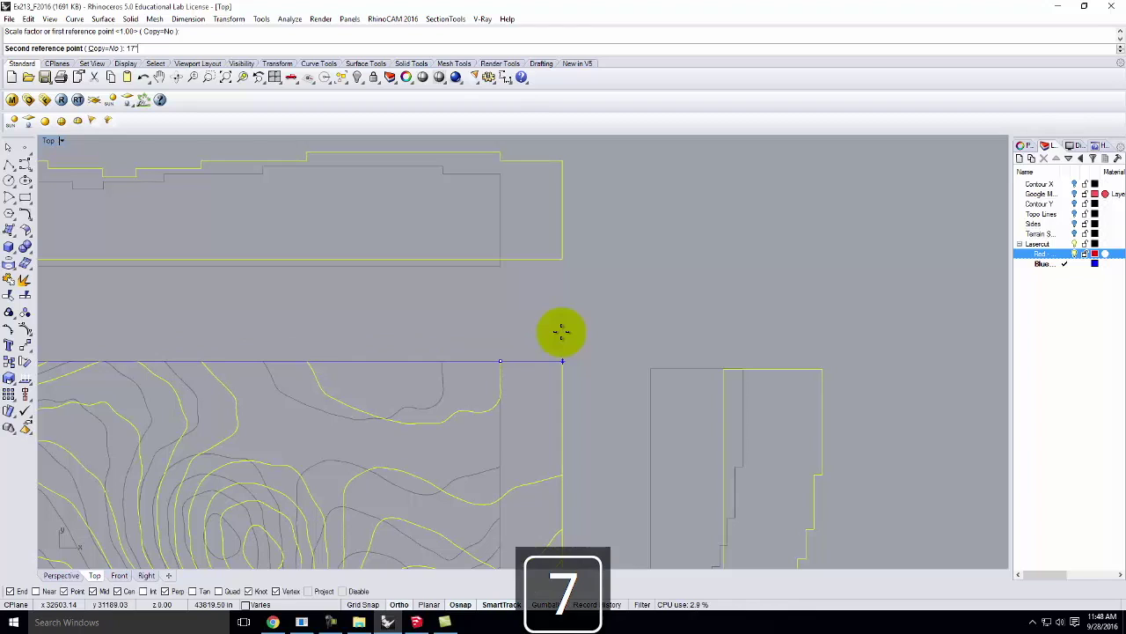
key("Return")
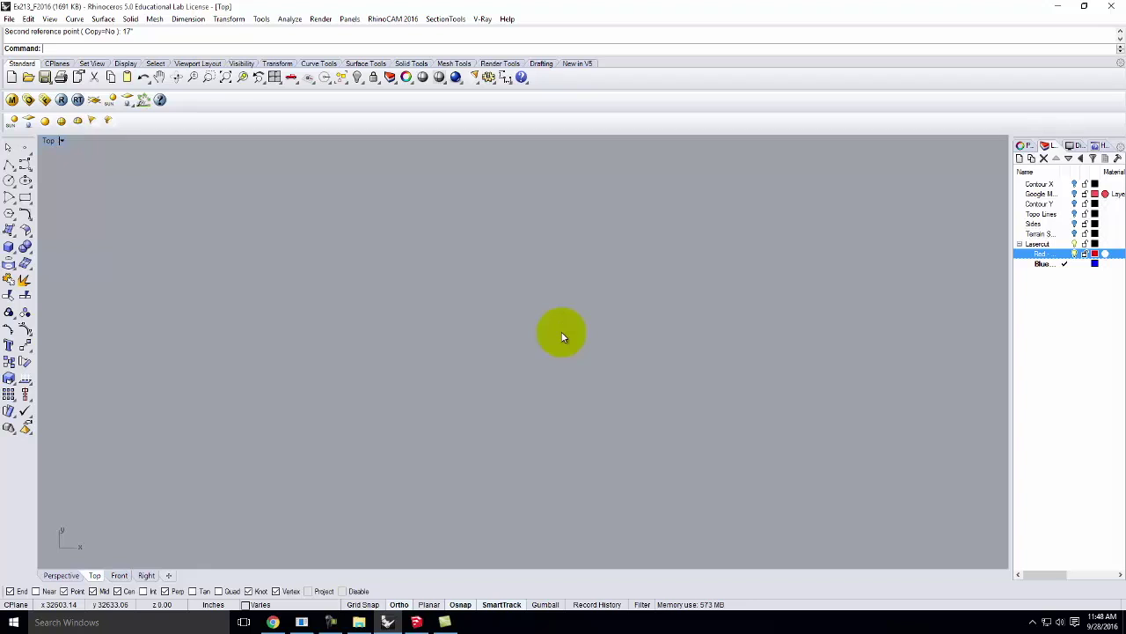
key("Return")
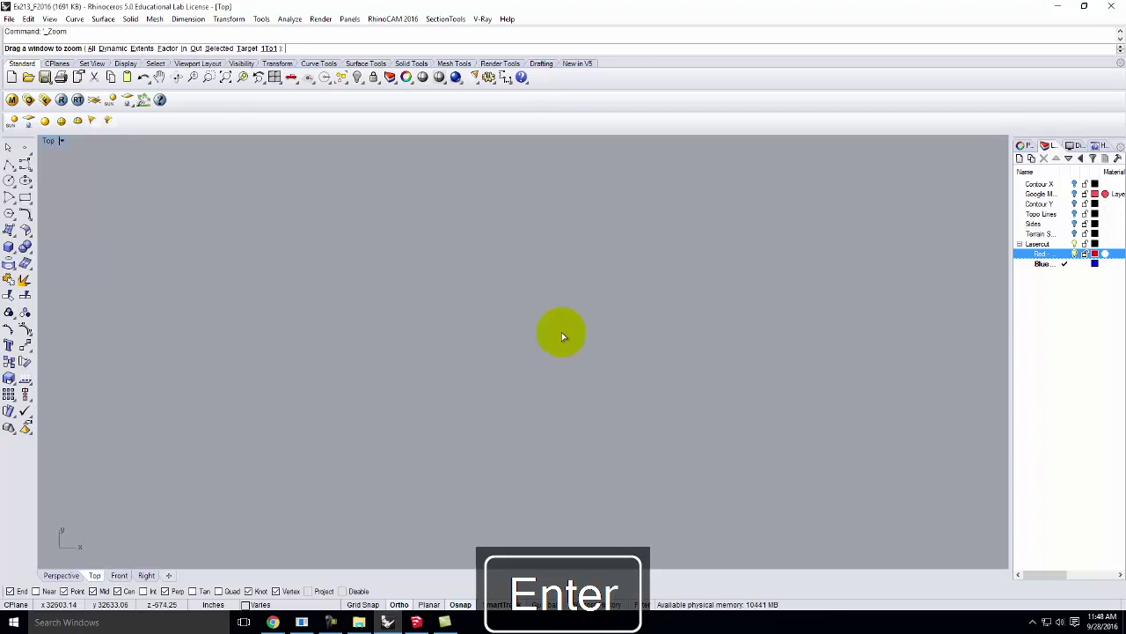
type("s")
key("Return")
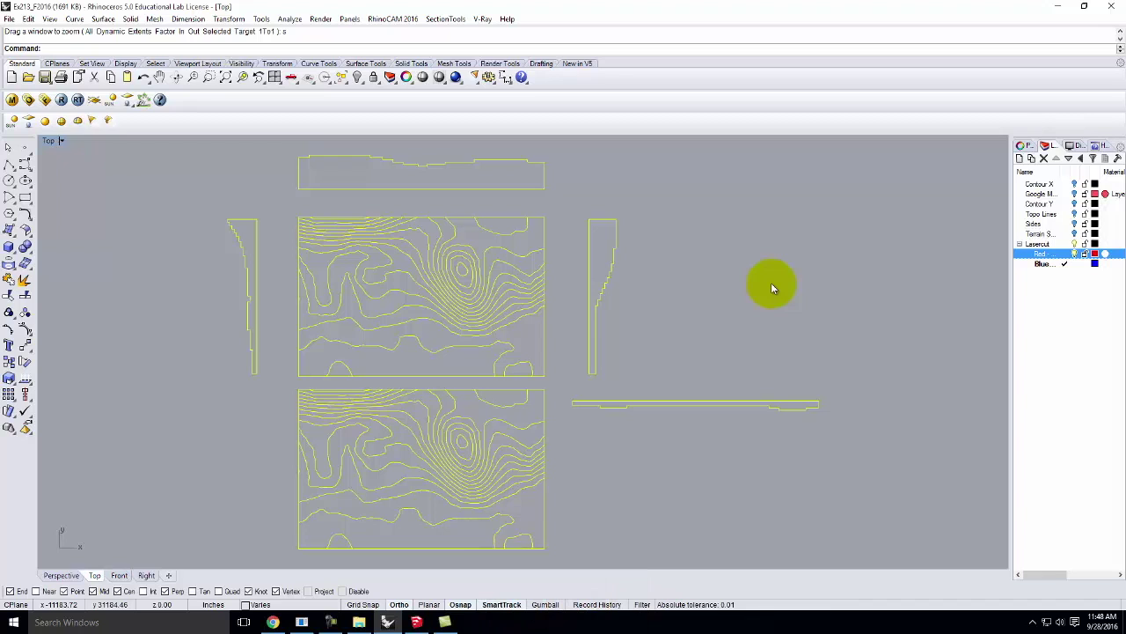
left_click(743, 270)
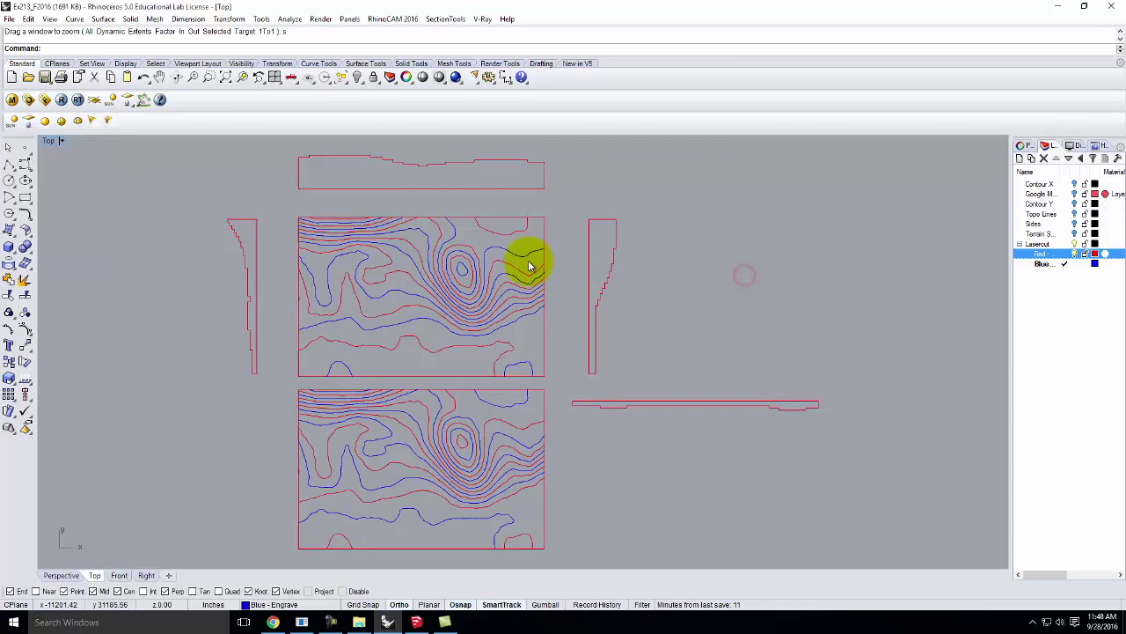
Draw a 24" by 12" rectangle above the scaled pieces and select it.
scroll(455, 306, "down", 2)
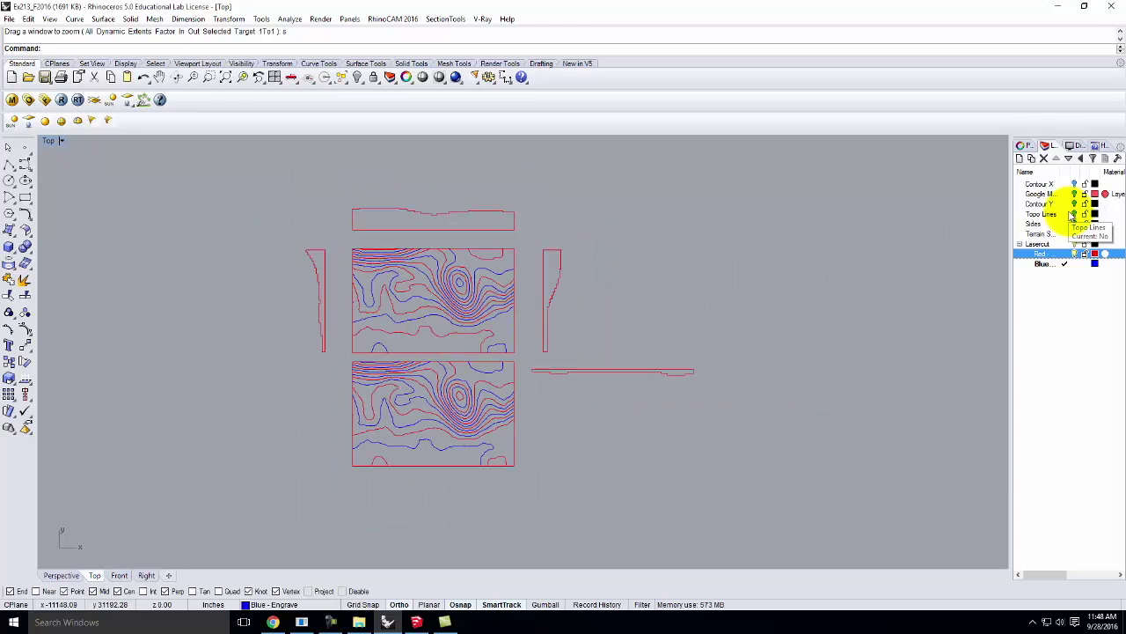
left_click(22, 196)
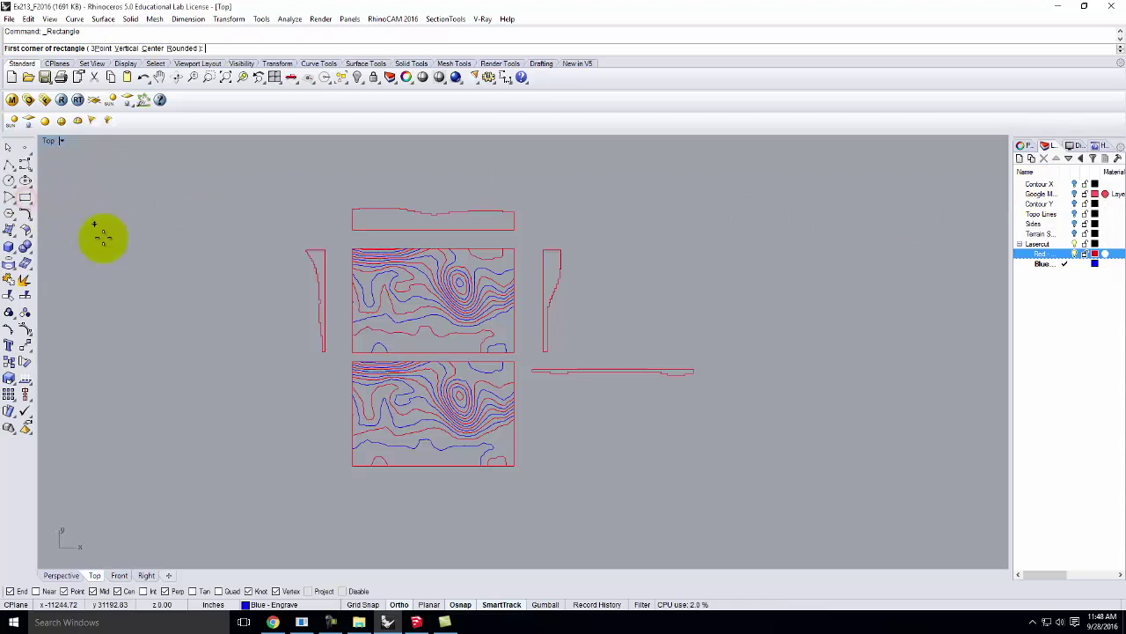
scroll(235, 440, "down", 5)
left_click(298, 274)
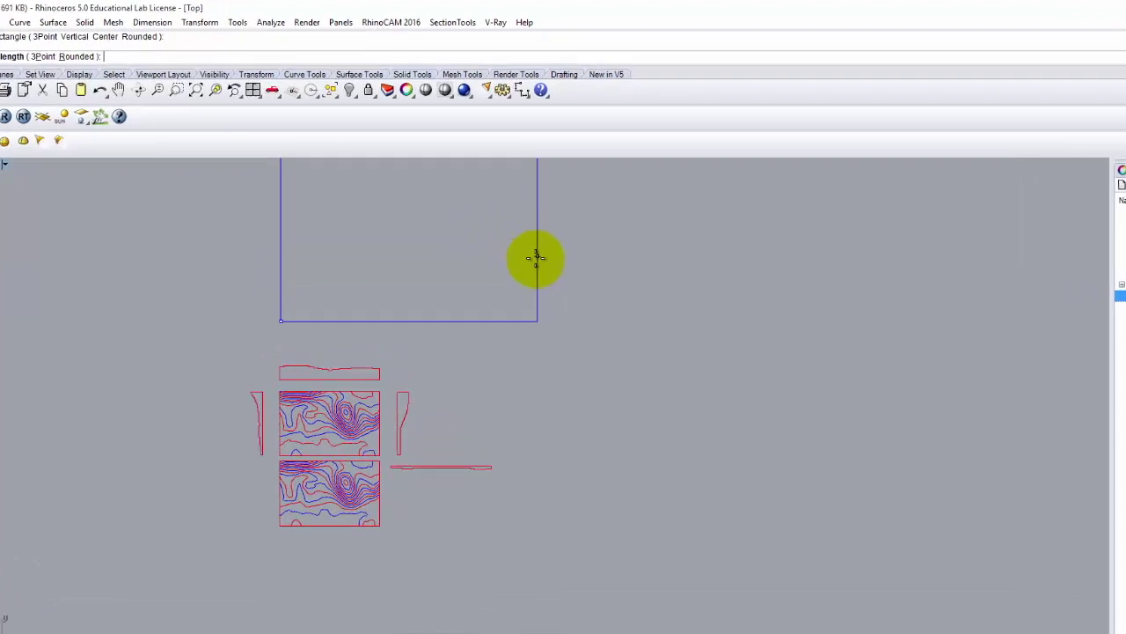
type("@")
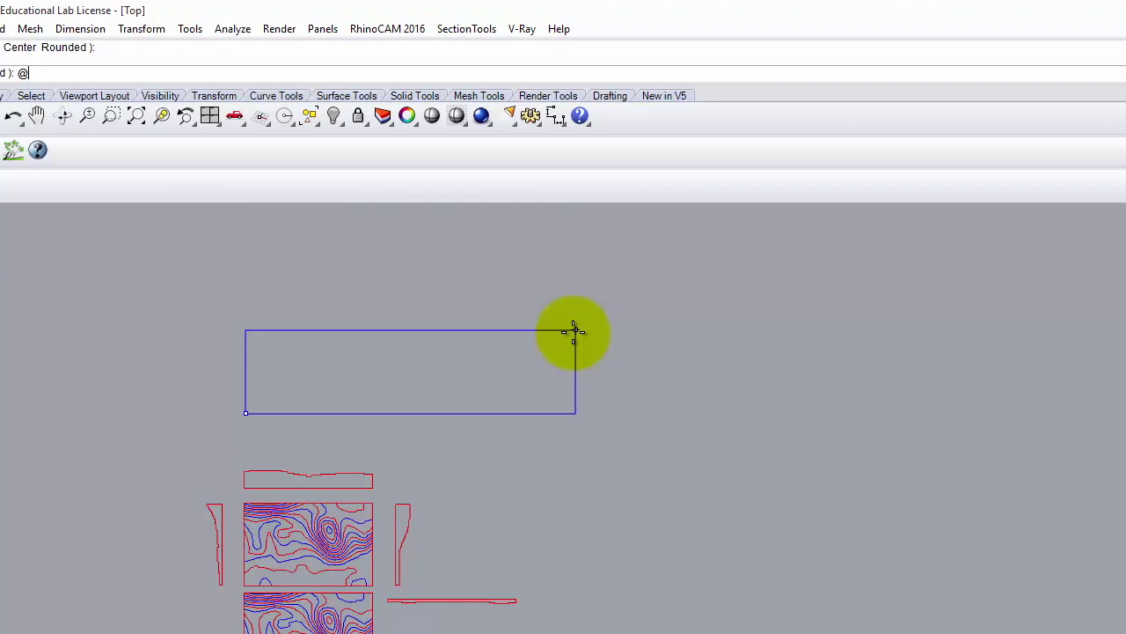
type("24\",12\"")
key("Return")
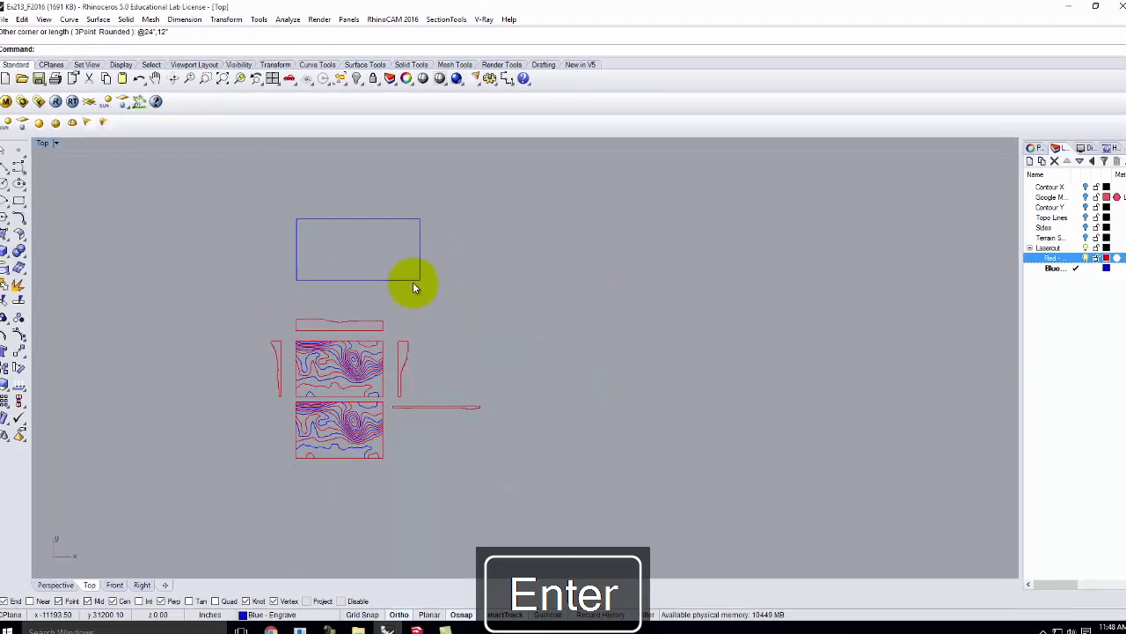
left_click(415, 356)
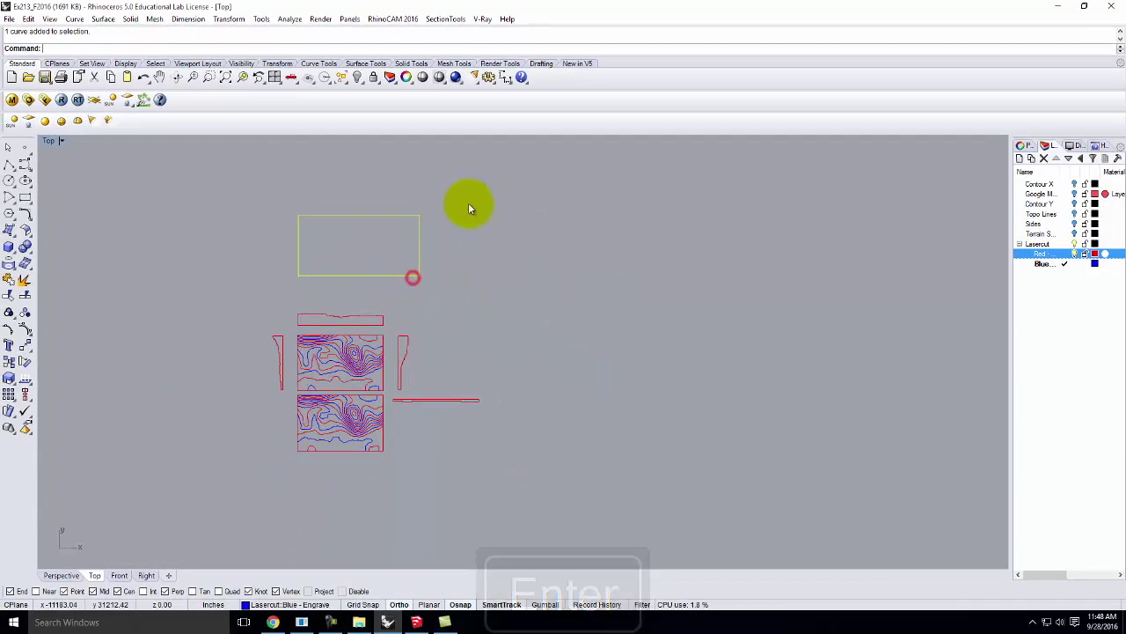
Change the 24" by 12" rectangle's layer to Lasercut.
right_click(1044, 243)
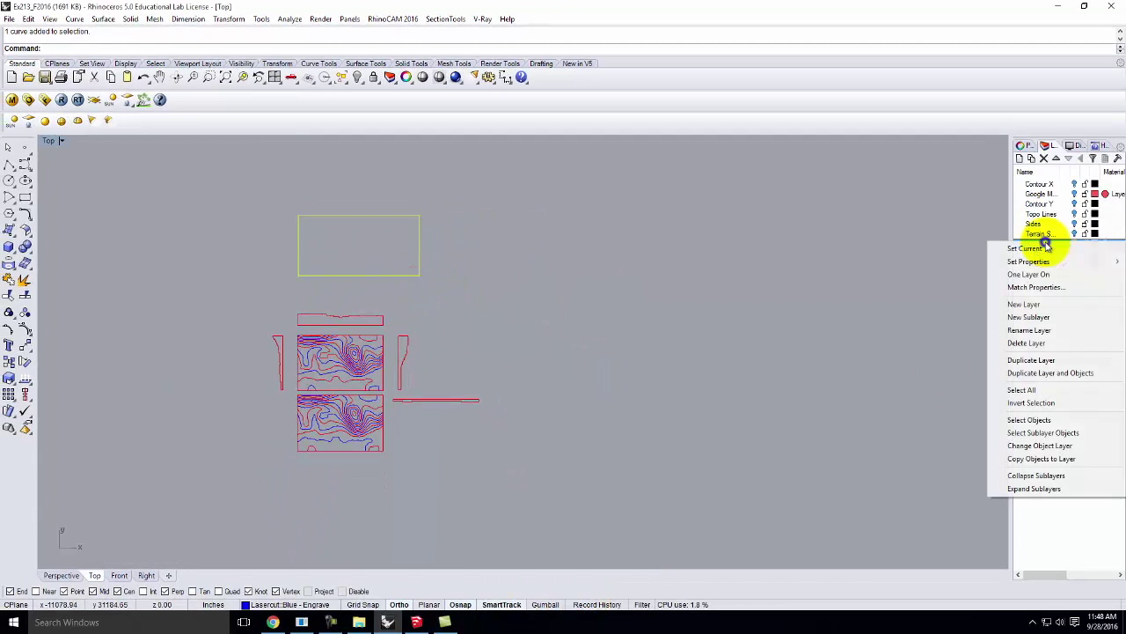
left_click(1062, 448)
left_click(556, 271)
Copy the rectangle twice straight upward, stacking three rectangles with small gaps between them.
left_click(411, 274)
type("copy")
key("Return")
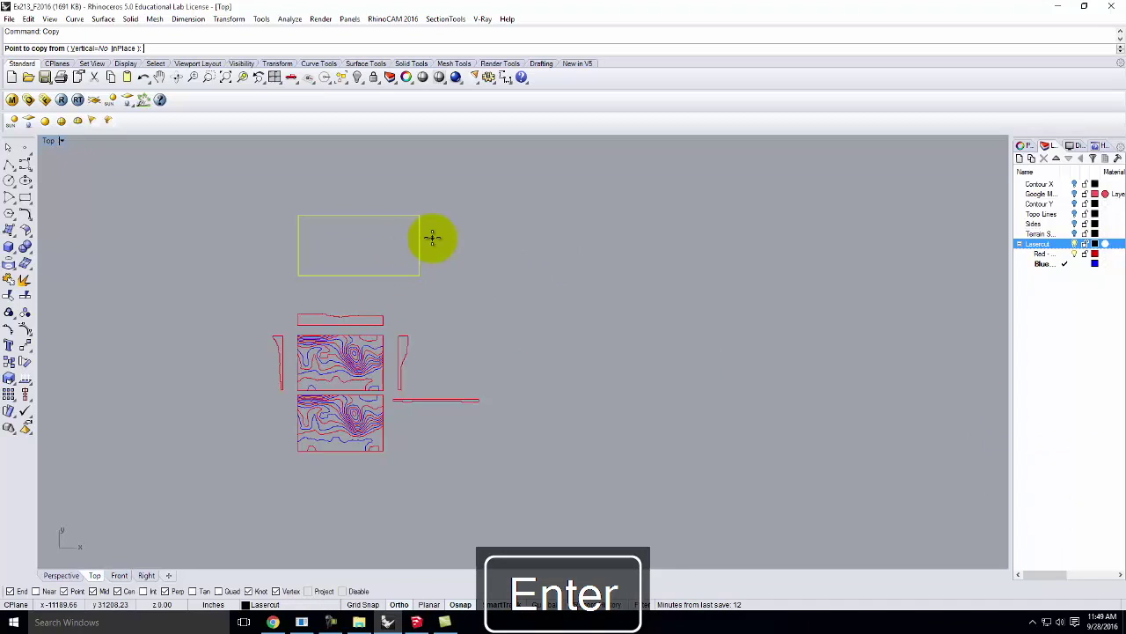
left_click(521, 236)
left_click(533, 177)
scroll(530, 249, "down", 3)
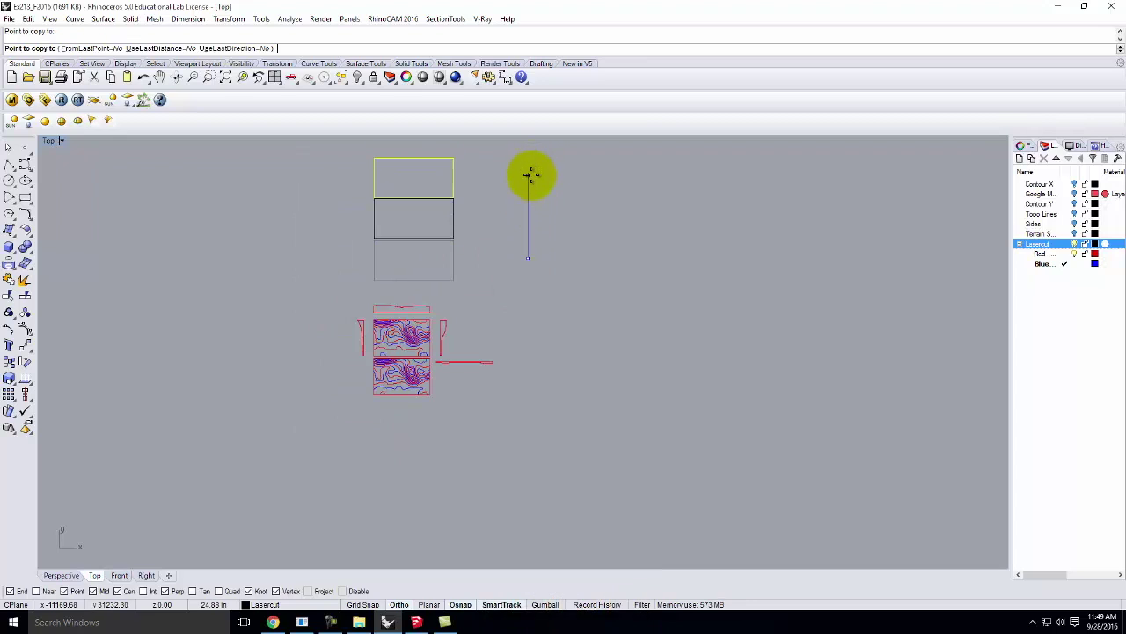
key("Escape")
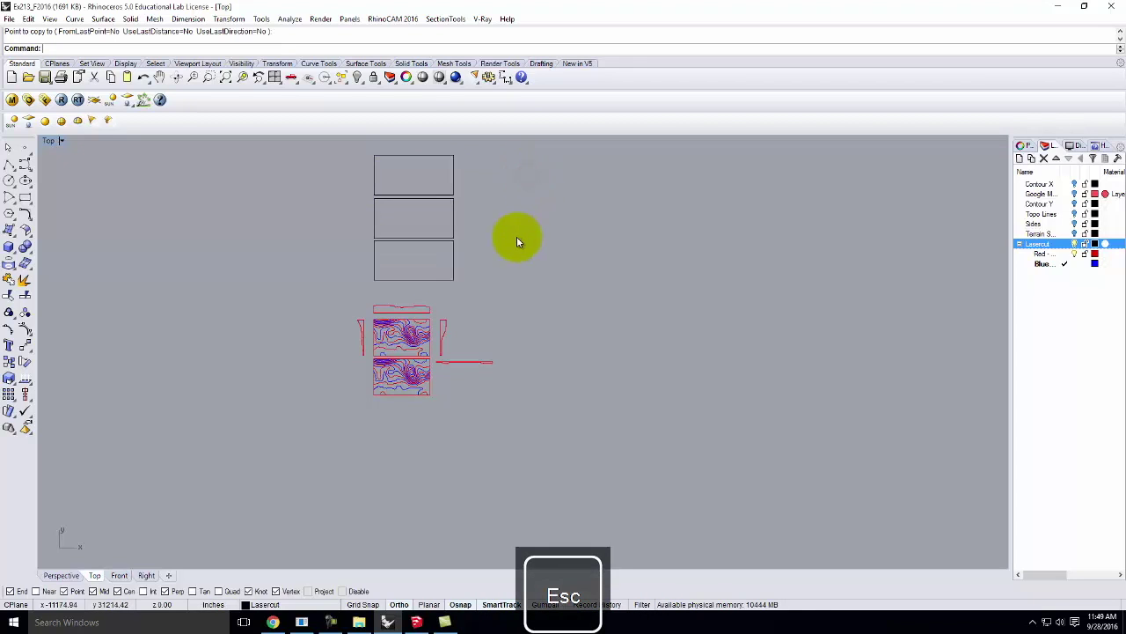
Move the upper contour sheet into the lowest rectangle, then shift it slightly sideways so it sits just inside the rectangle's left edge.
scroll(393, 341, "up", 5)
left_click_drag(337, 277, 529, 393)
type("move")
key("Return")
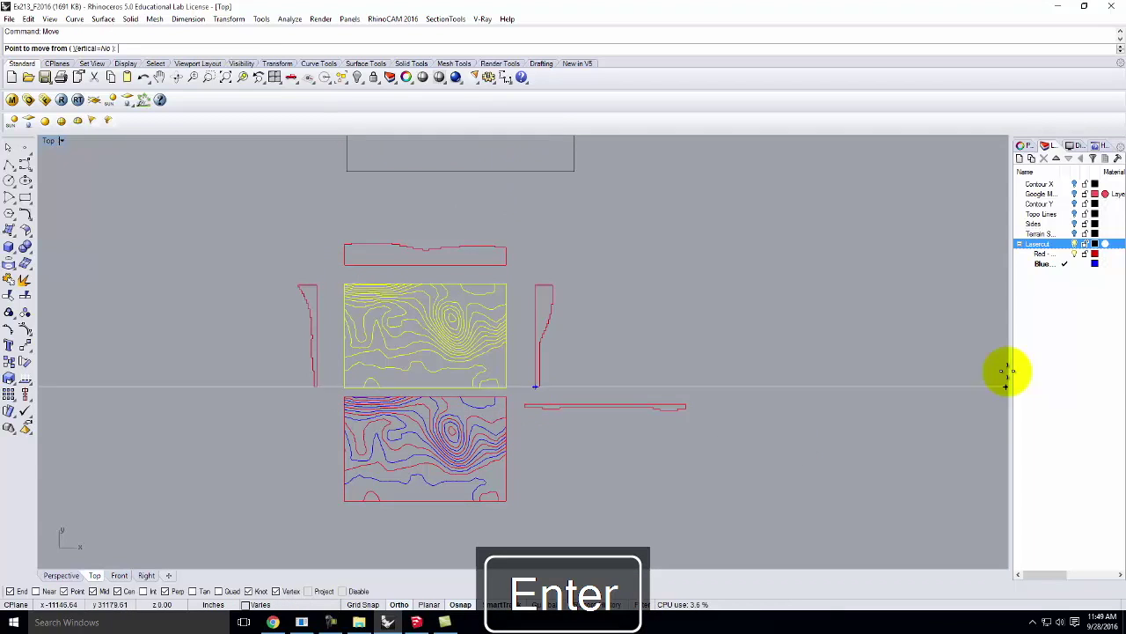
scroll(861, 496, "down", 2)
left_click(876, 379)
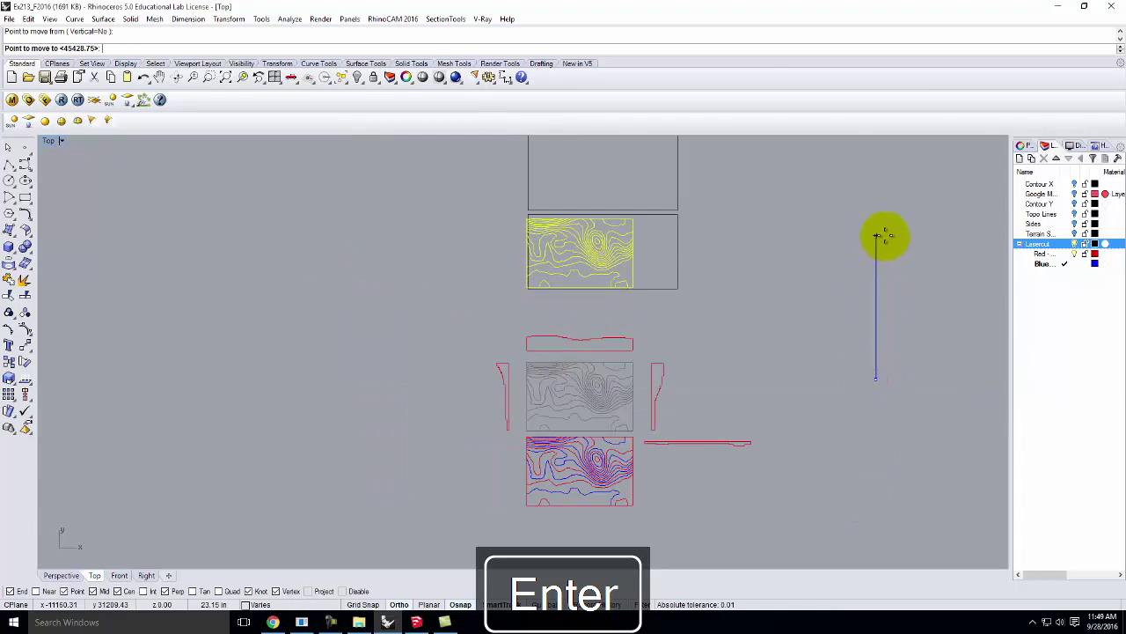
left_click(886, 232)
right_click(885, 234)
left_click(801, 254)
left_click(784, 255)
scroll(598, 209, "up", 3)
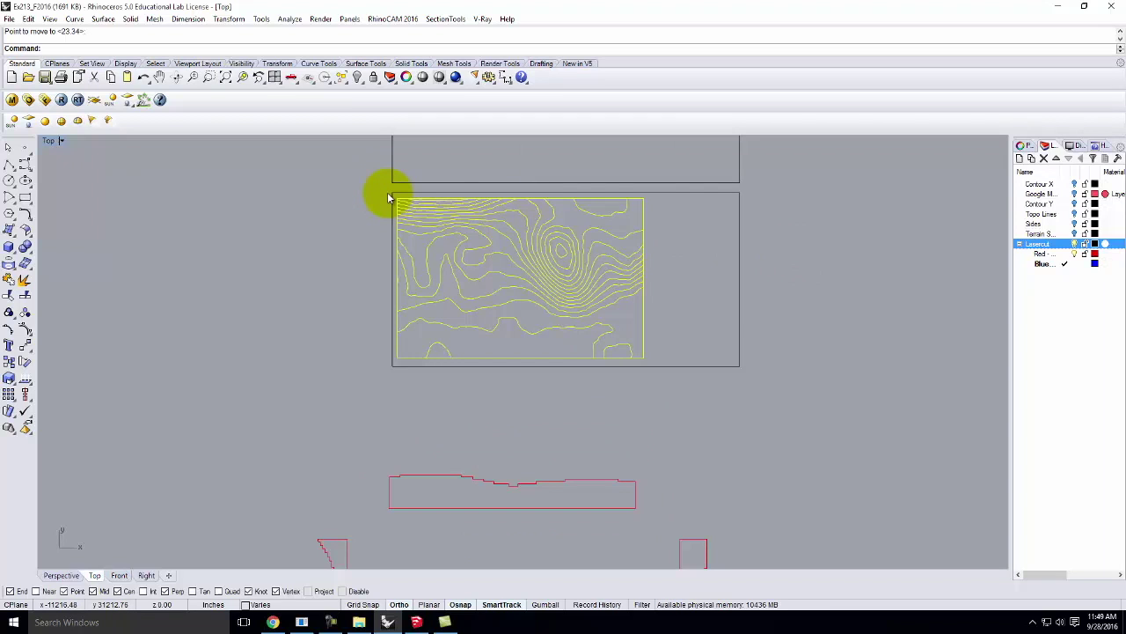
Move the remaining contour sheet into the middle rectangle, just inside its upper-left corner.
scroll(326, 238, "down", 10)
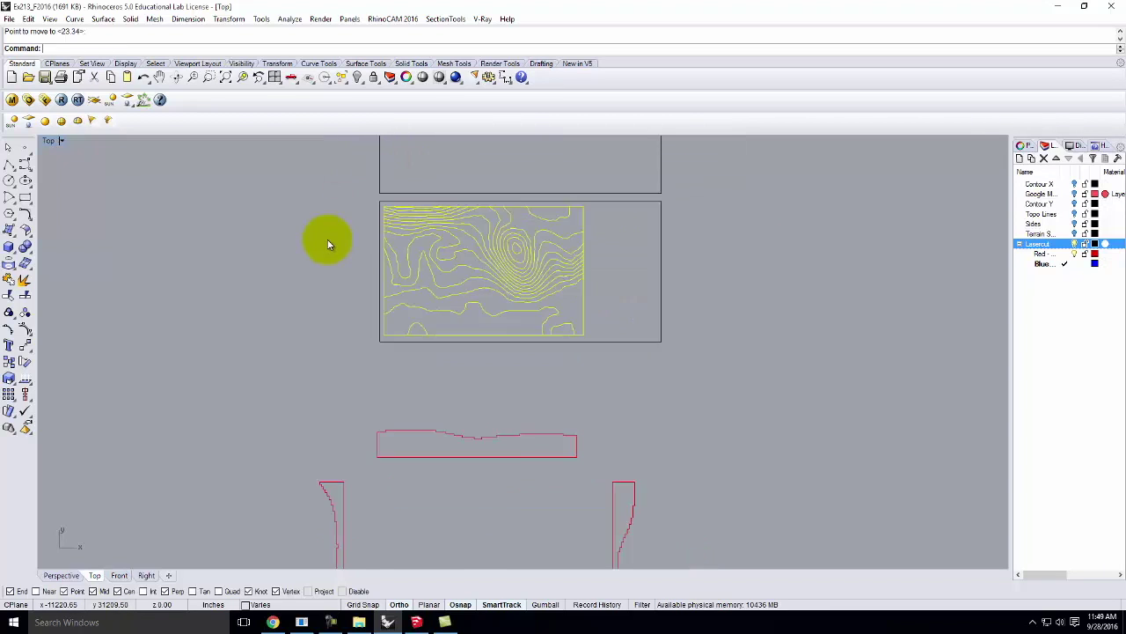
left_click(363, 445)
left_click_drag(359, 449, 442, 512)
key("Return")
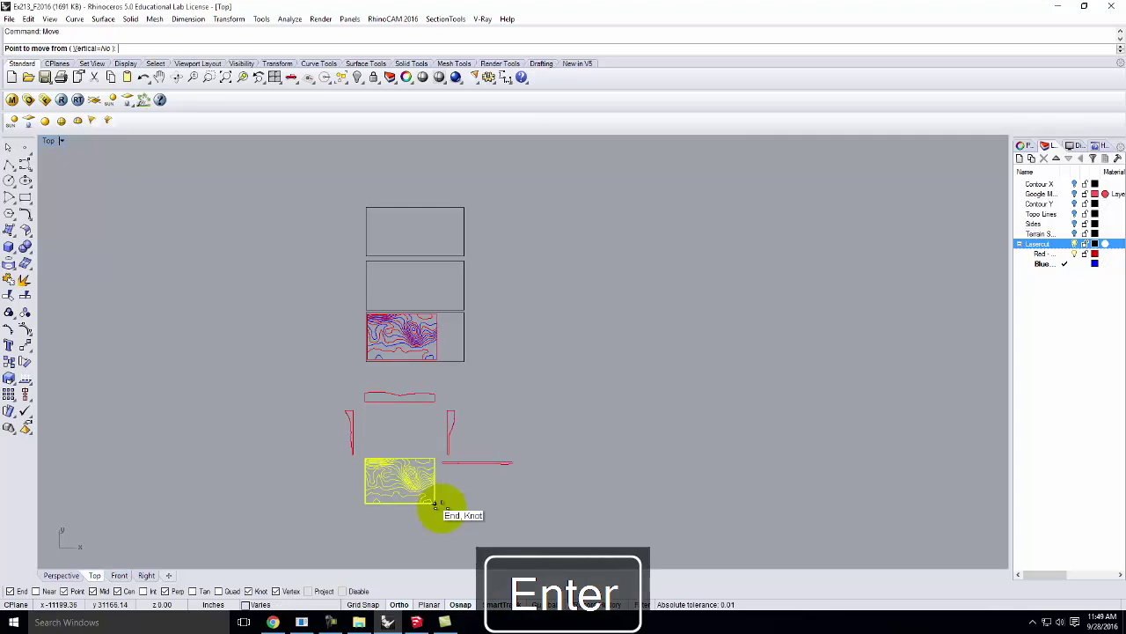
scroll(361, 453, "up", 6)
scroll(372, 473, "up", 4)
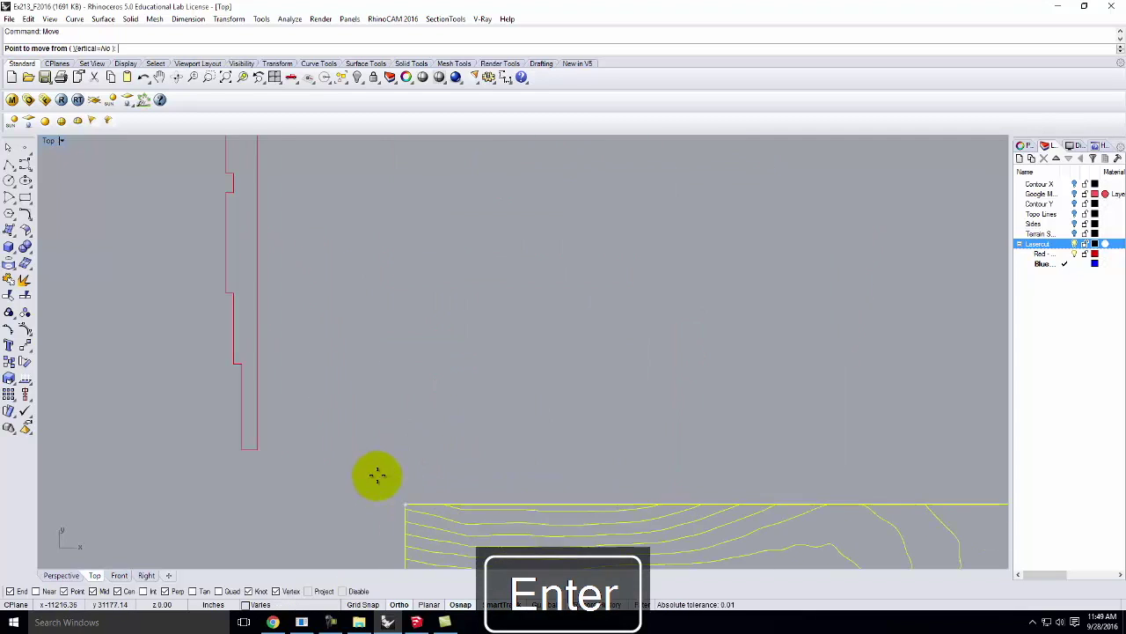
scroll(365, 546, "down", 8)
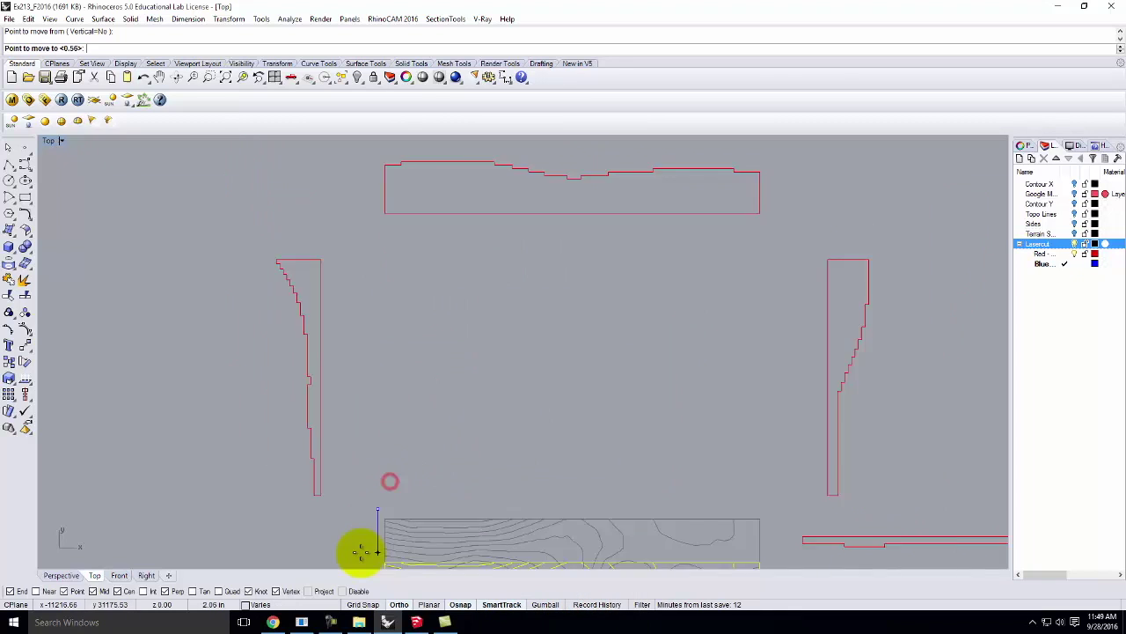
left_click(363, 541)
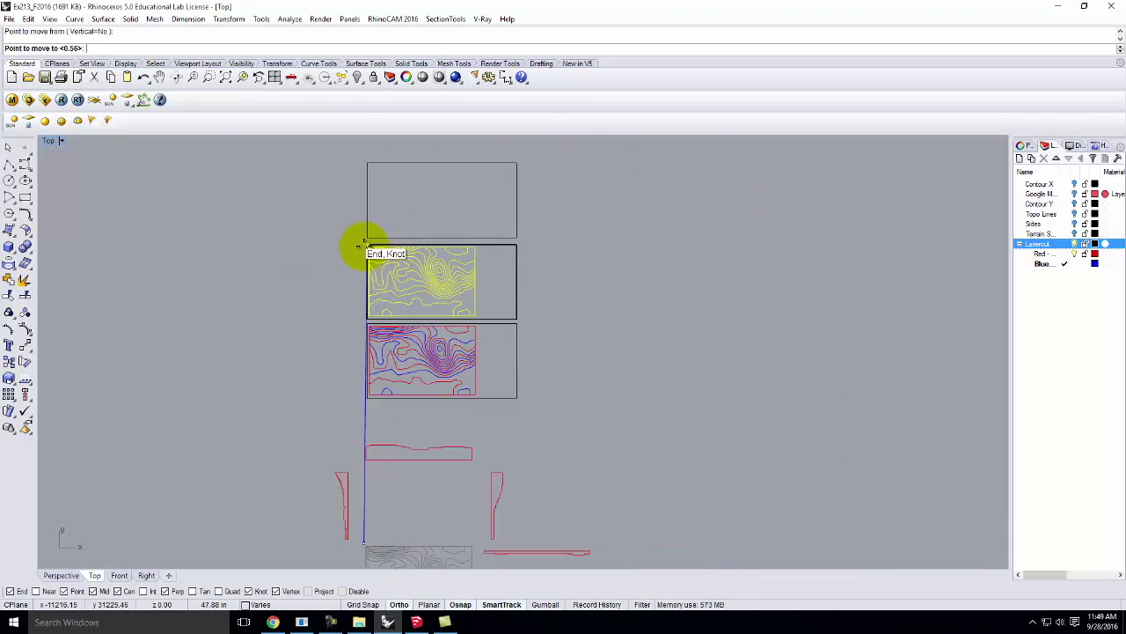
key("Escape")
scroll(361, 251, "up", 5)
key("Escape")
Move the two long horizontal profiles into the empty uppermost rectangle, with the thin one above the taller one.
scroll(360, 278, "down", 8)
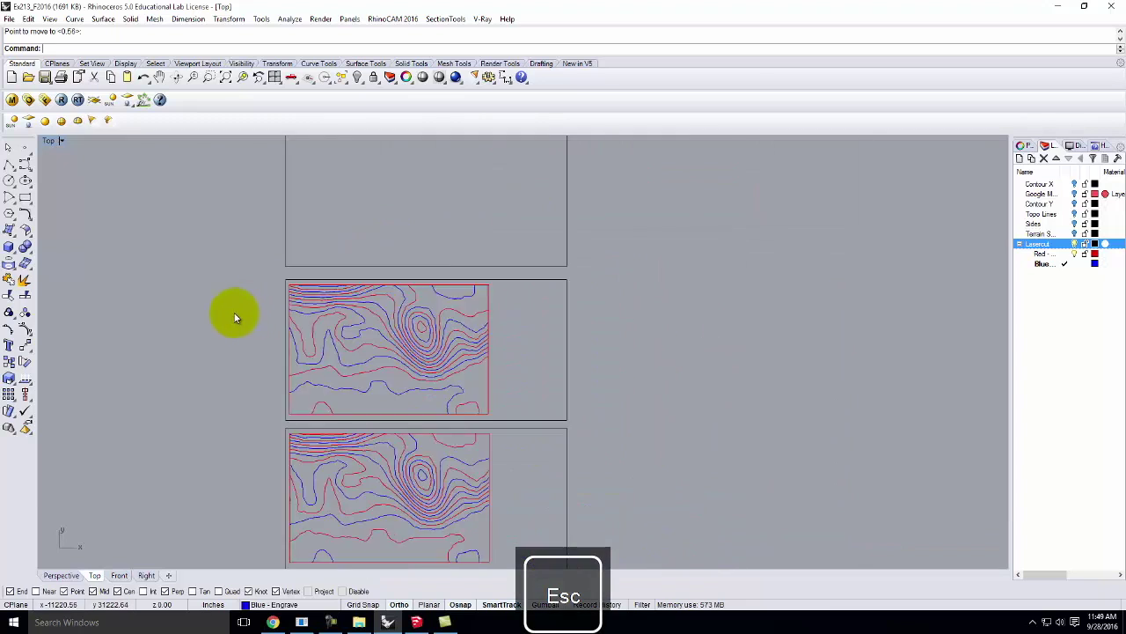
scroll(374, 418, "up", 3)
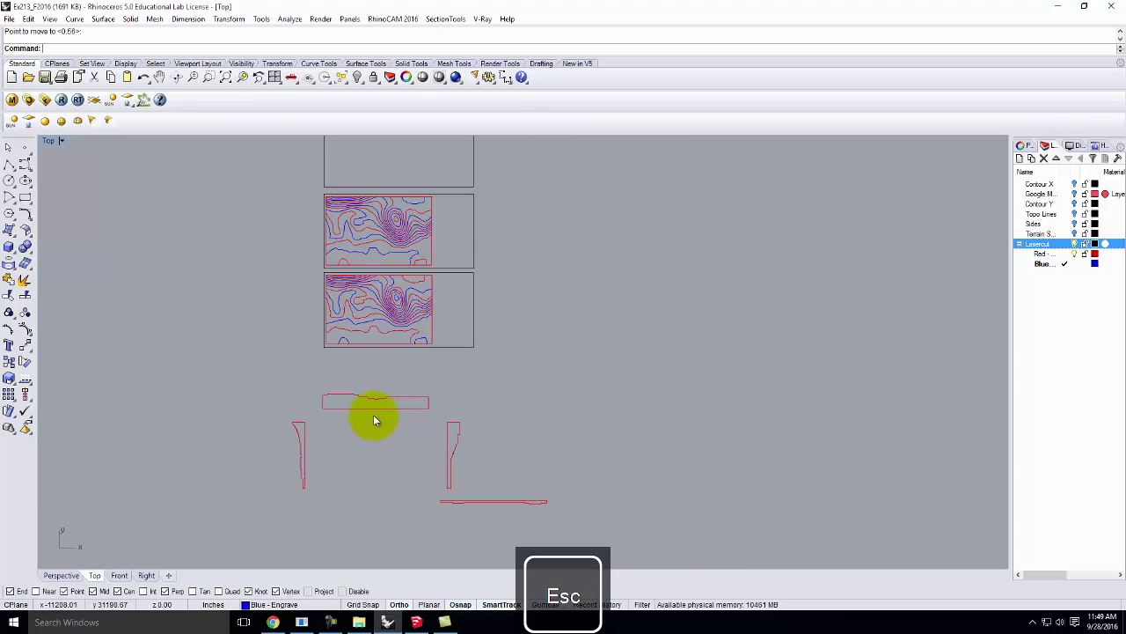
left_click(395, 407)
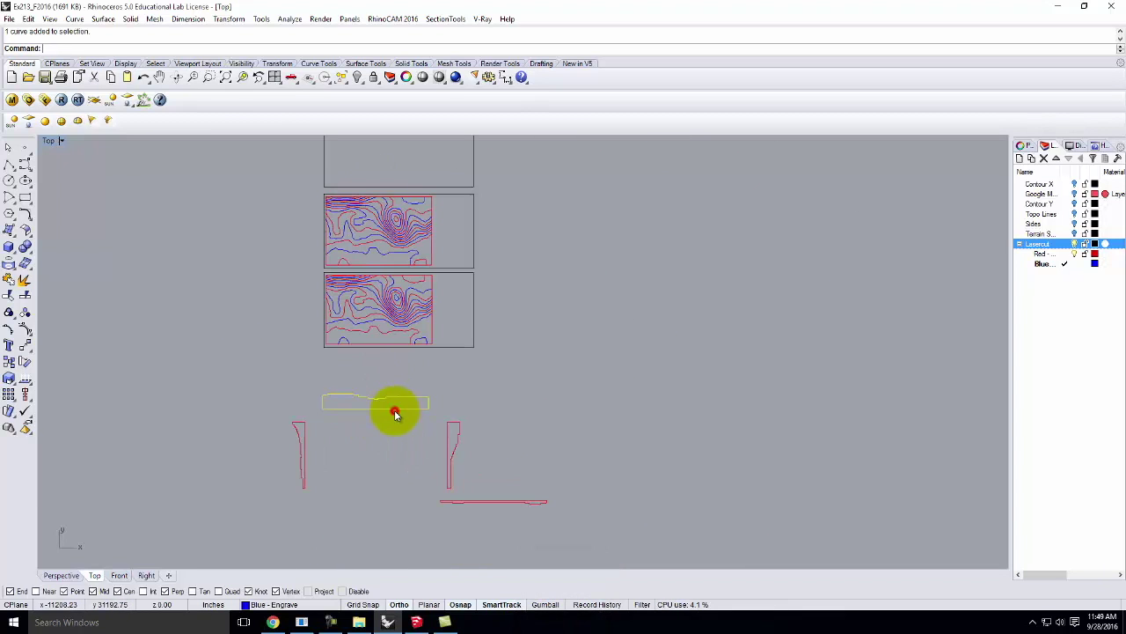
left_click_drag(395, 406, 390, 159)
left_click(503, 505)
left_click_drag(503, 508, 415, 156)
Place the right vertical profile beside the middle rectangle's contour sheet and the left one beside the lowest sheet, both inside their rectangles.
scroll(455, 488, "down", 3)
scroll(458, 378, "up", 3)
scroll(454, 366, "down", 2)
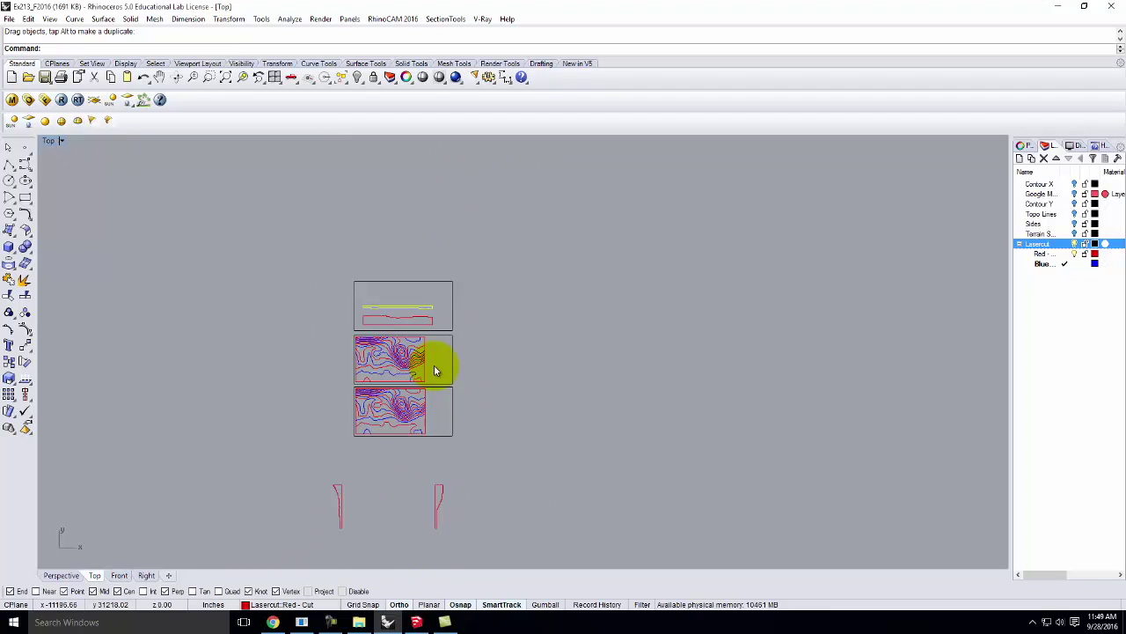
left_click_drag(440, 503, 450, 361)
left_click(341, 497)
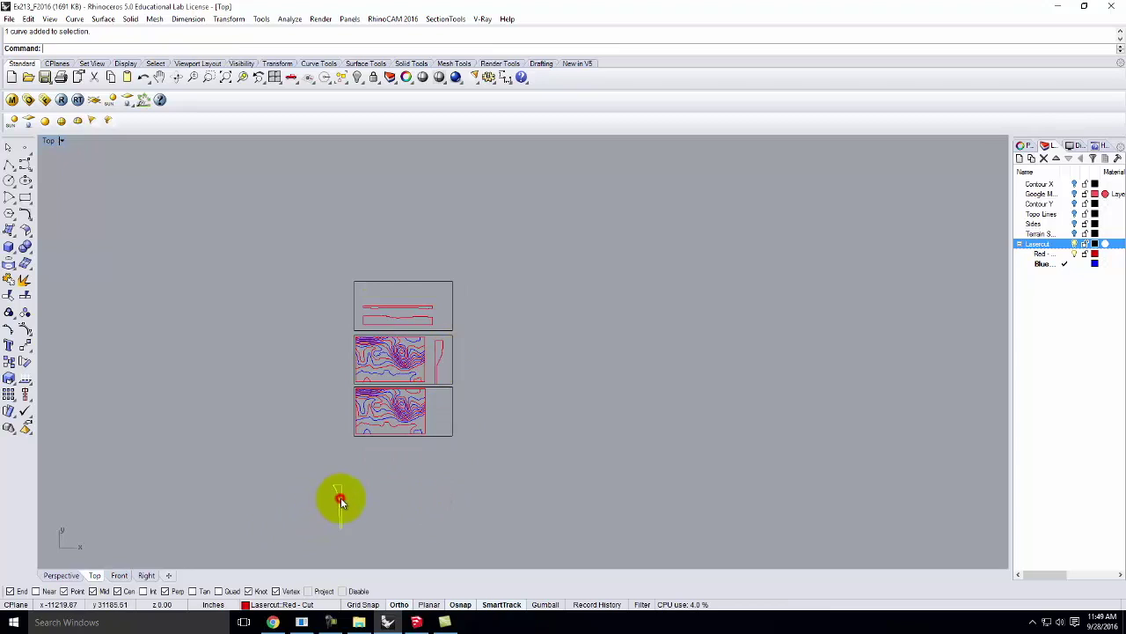
left_click_drag(341, 497, 446, 320)
scroll(436, 374, "up", 5)
left_click(439, 359)
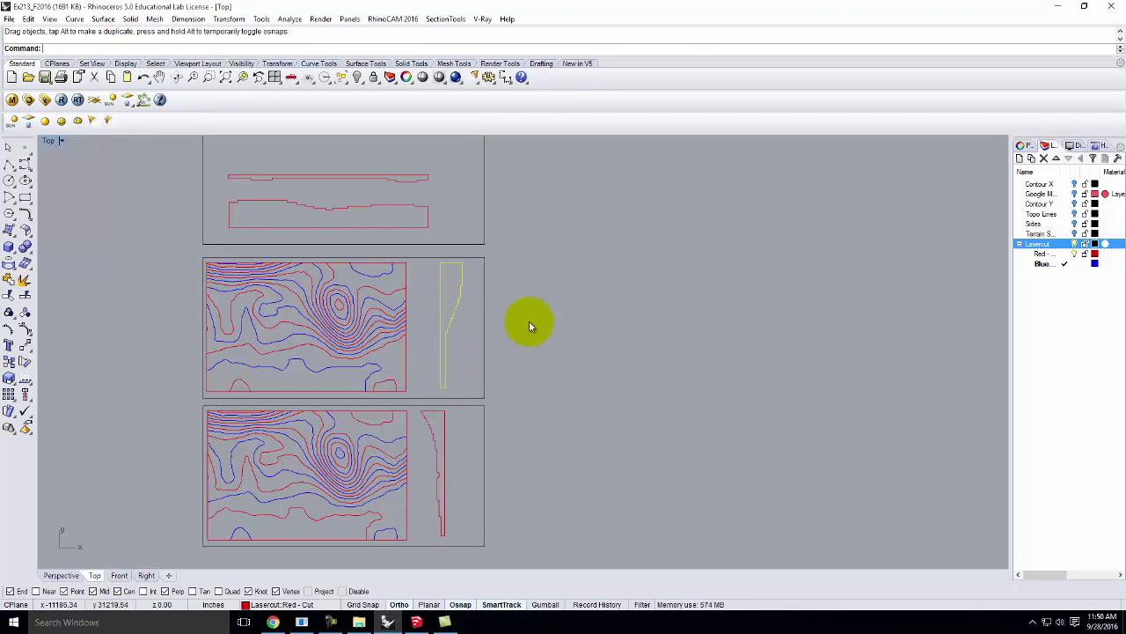
left_click(587, 330)
Select all three rectangles with their contents and start exporting the selection in AutoCAD Drawing (*.dwg) format.
scroll(455, 425, "down", 2)
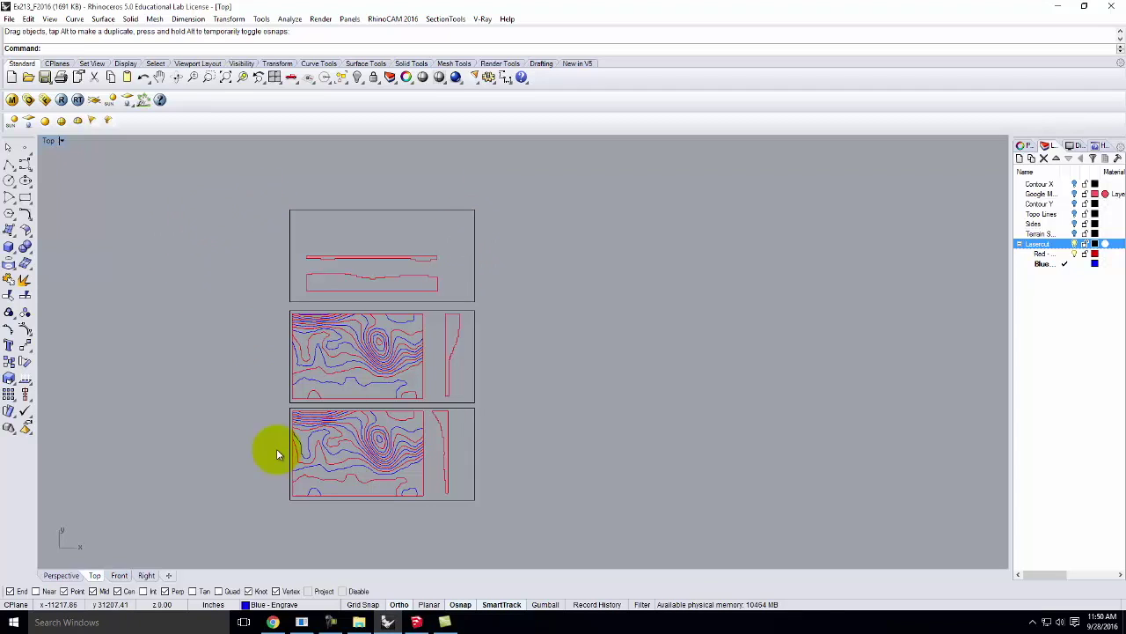
left_click_drag(252, 161, 567, 523)
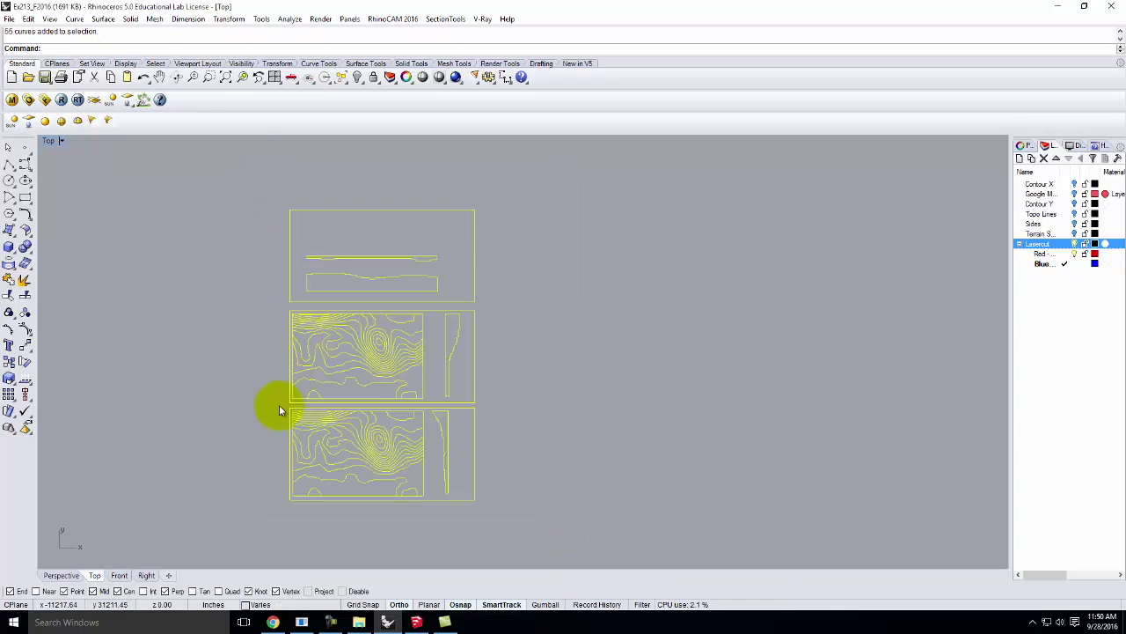
left_click(9, 18)
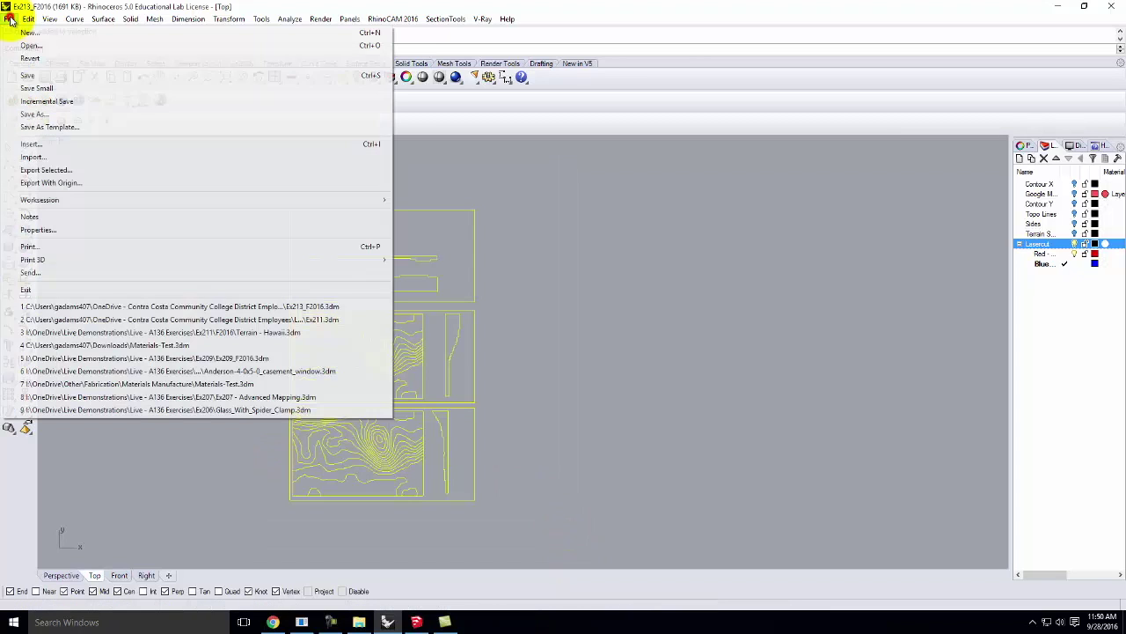
left_click(37, 171)
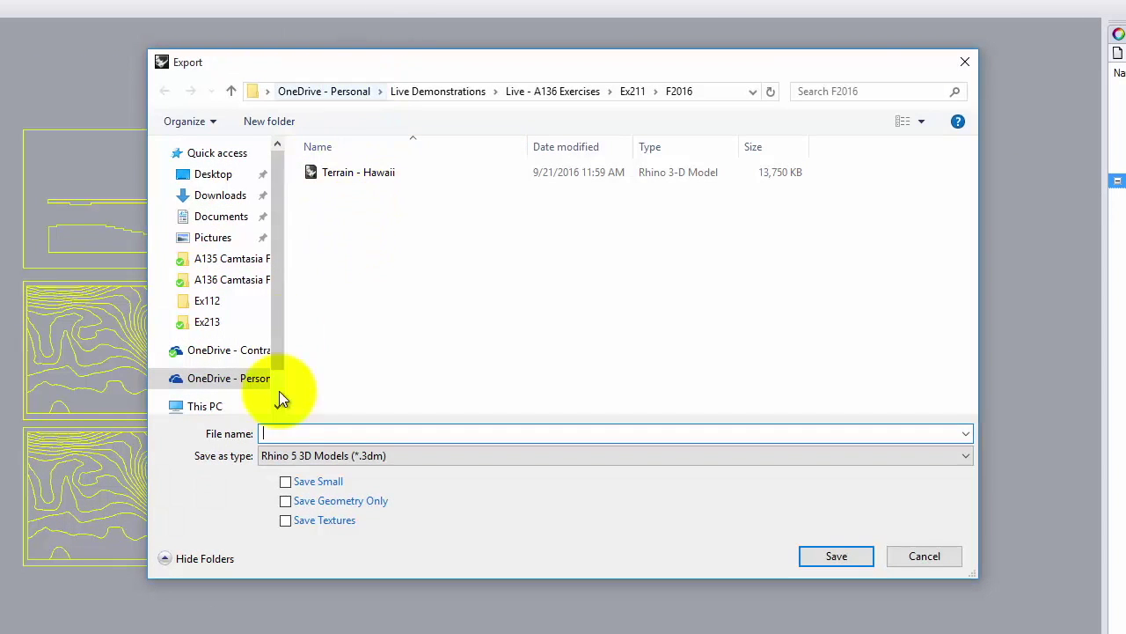
left_click(295, 460)
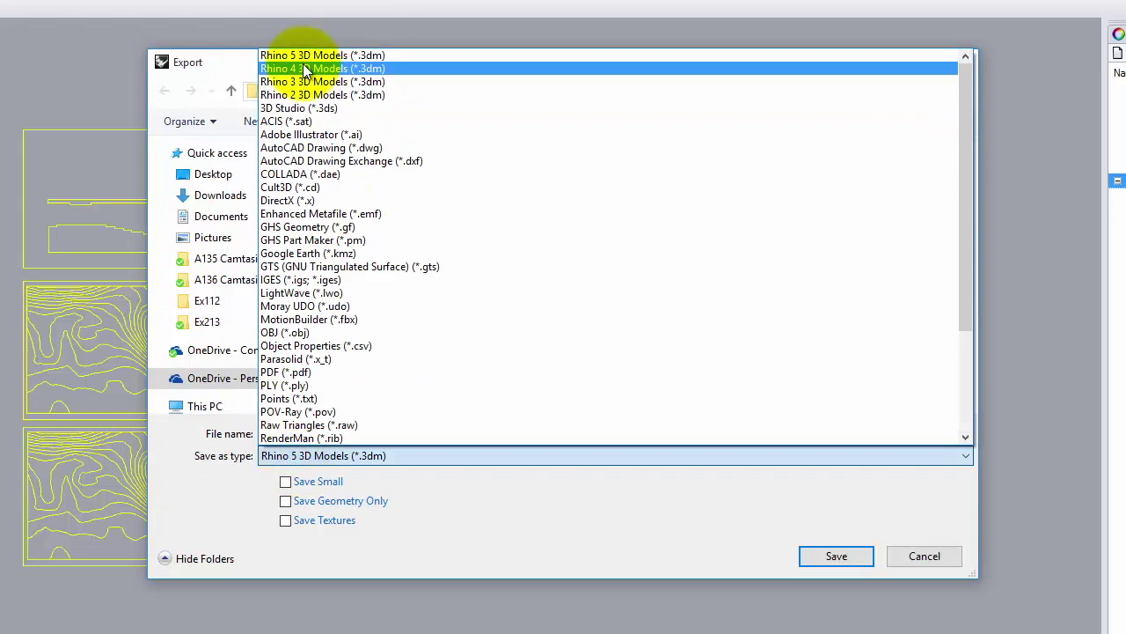
left_click(310, 142)
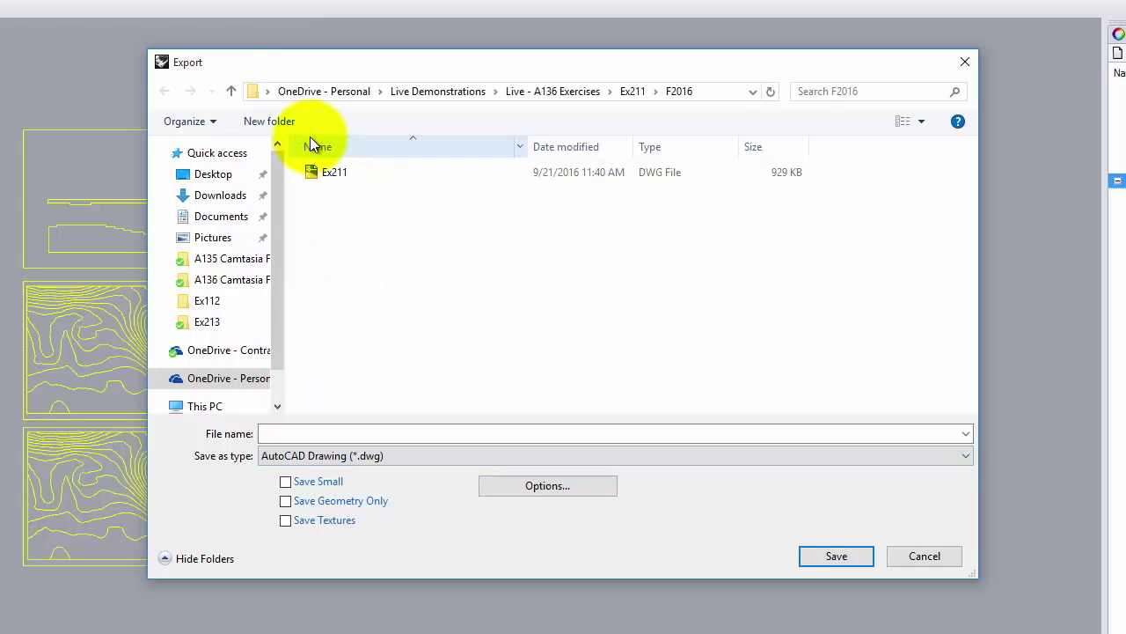
Choose the Ex213 folder under Live - A136 Exercises as the export destination.
left_click(561, 91)
left_click(524, 294)
left_click(620, 308)
double_click(620, 308)
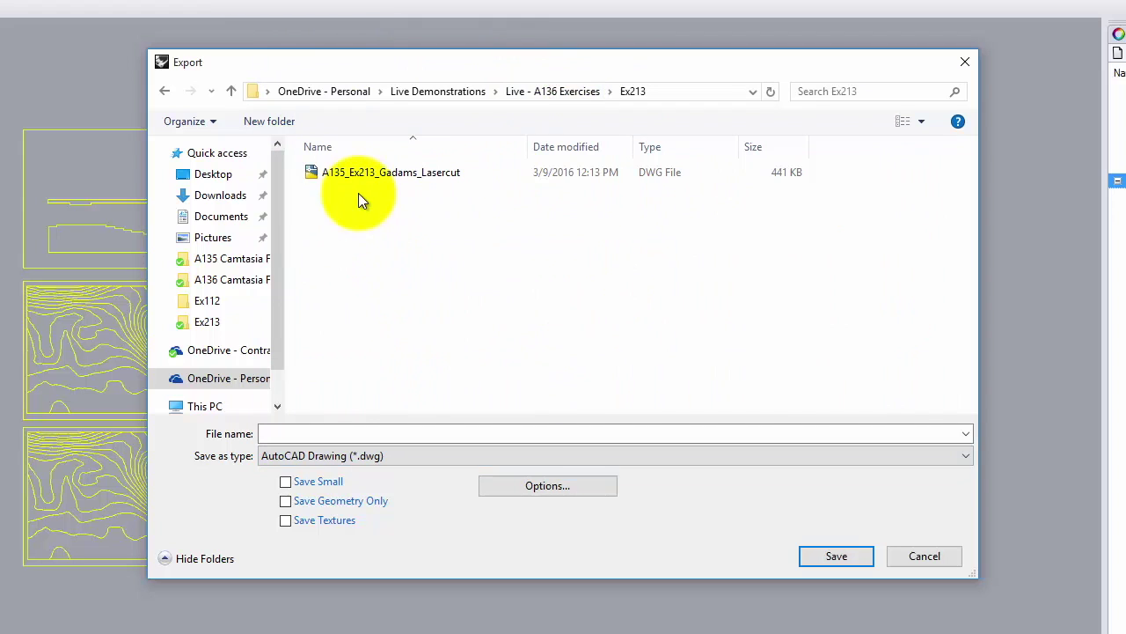
Name the export file A136_Ex213_Lasercut and save it with the 2004 Polylines export scheme.
left_click(290, 433)
left_click(284, 432)
type("A135")
key("BackSpace")
type("6")
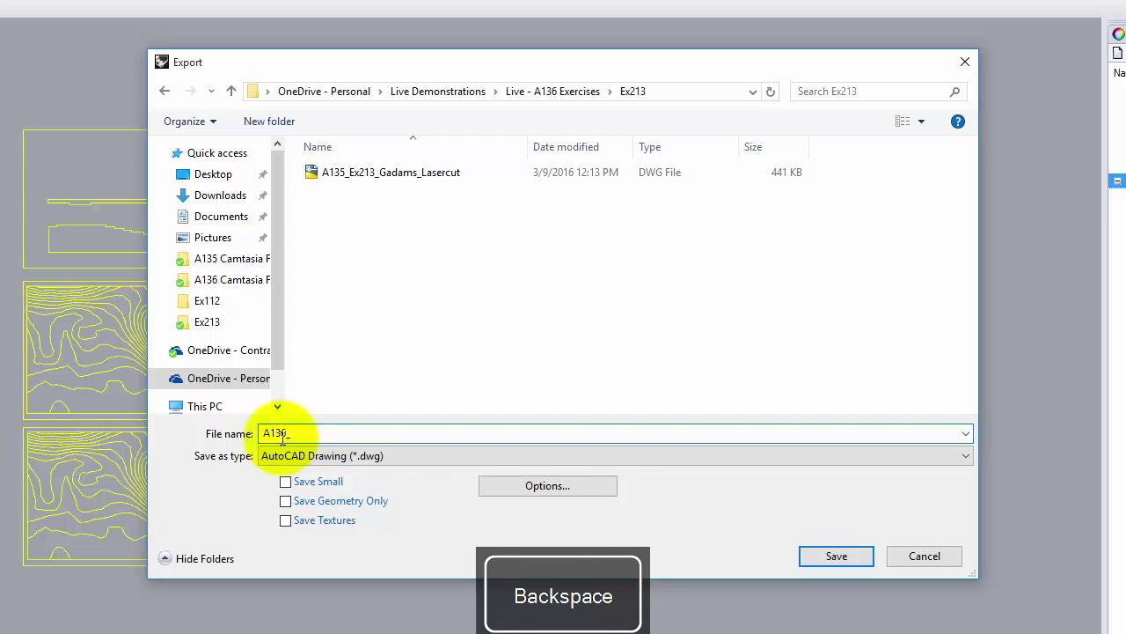
type("_Ex213_Lasercut")
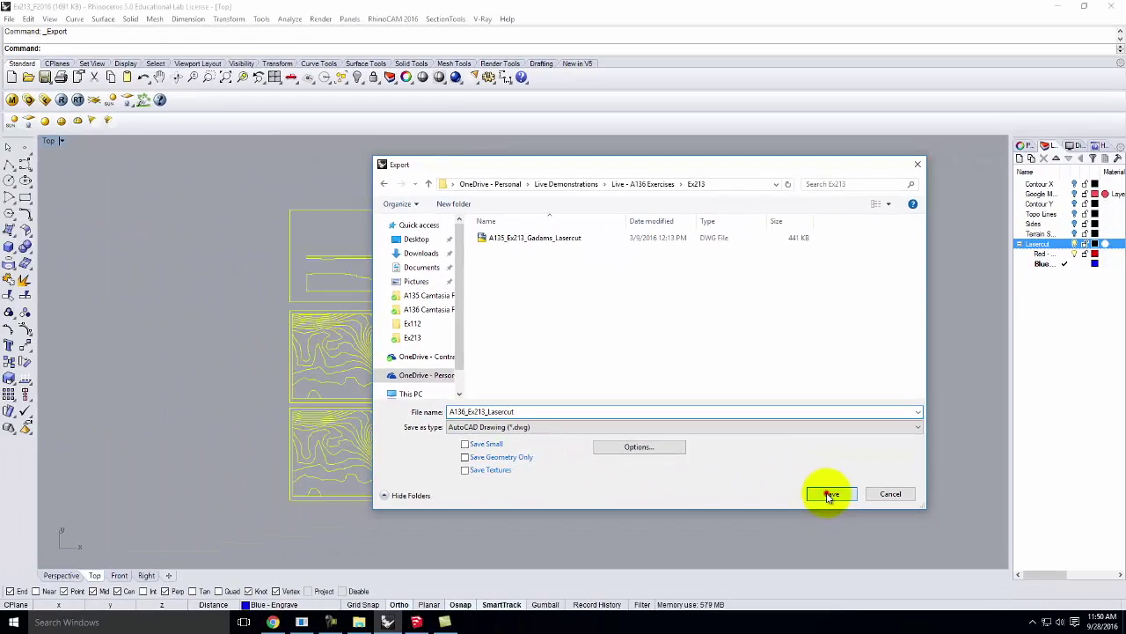
left_click(836, 556)
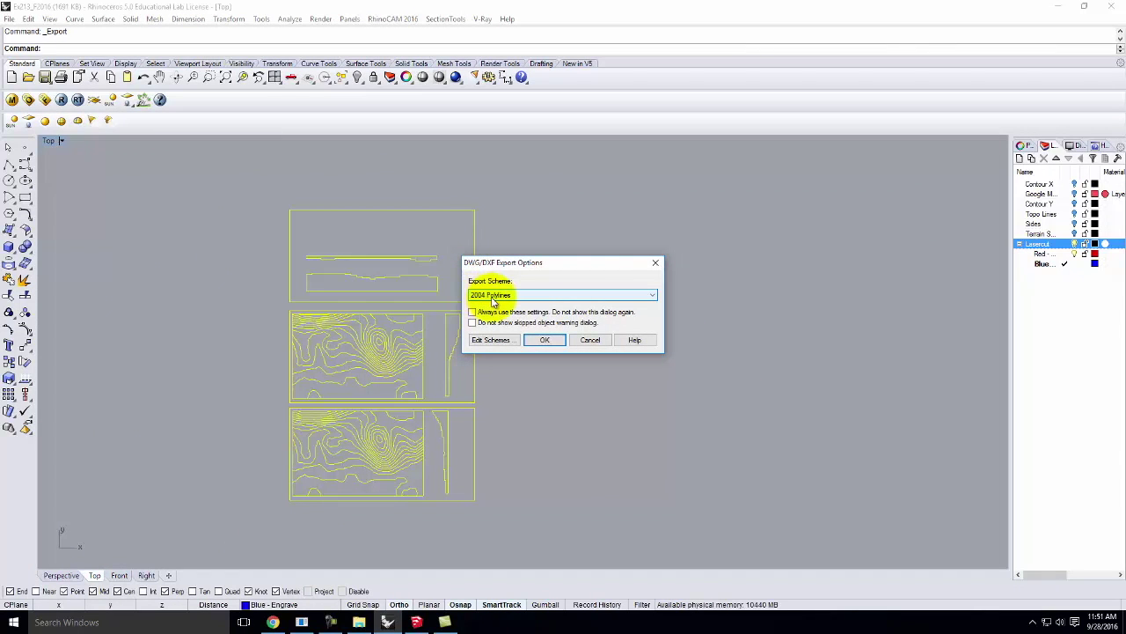
left_click(546, 341)
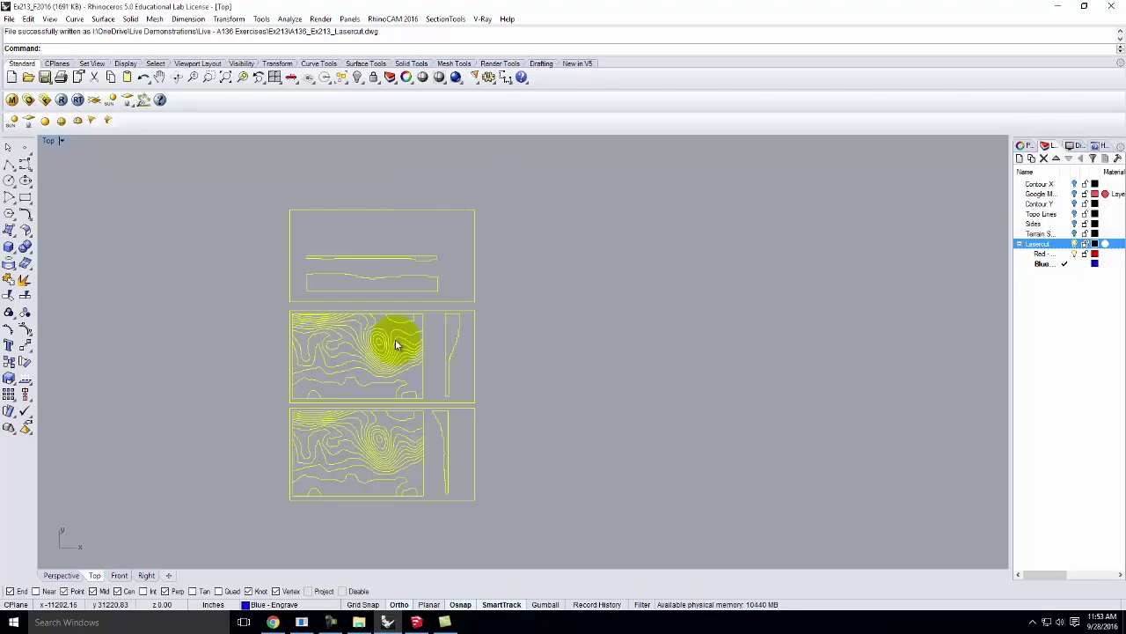
Switch to Chrome and open the Lecture 213 page from the course website's Fall 2016 A136 lectures.
left_click(269, 622)
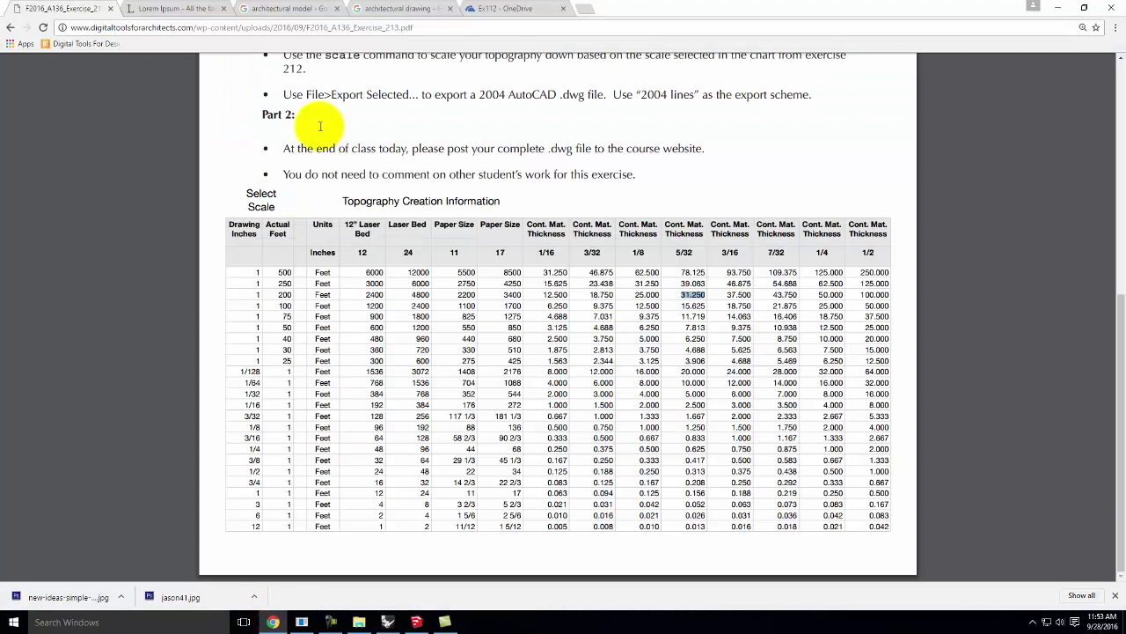
left_click(12, 31)
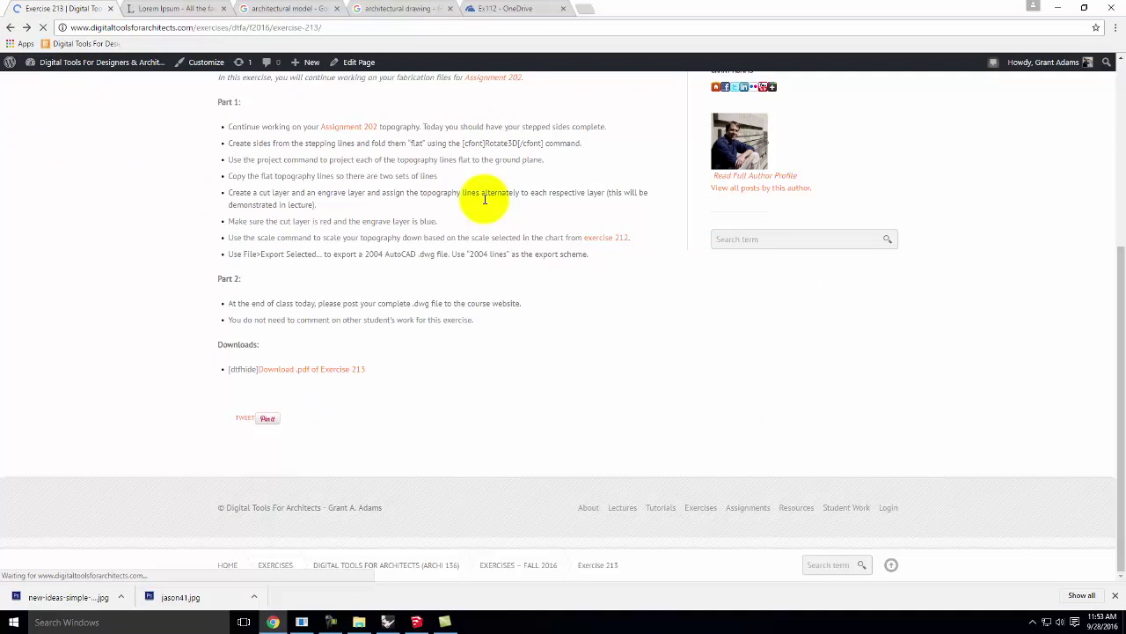
mouse_move(554, 187)
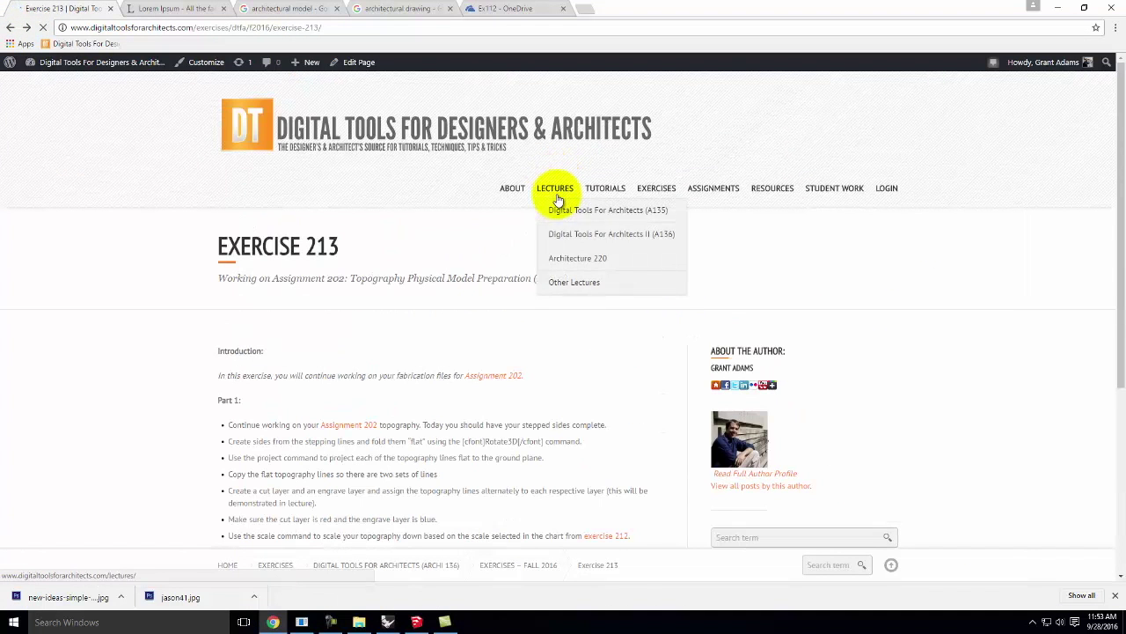
mouse_move(563, 232)
left_click(463, 235)
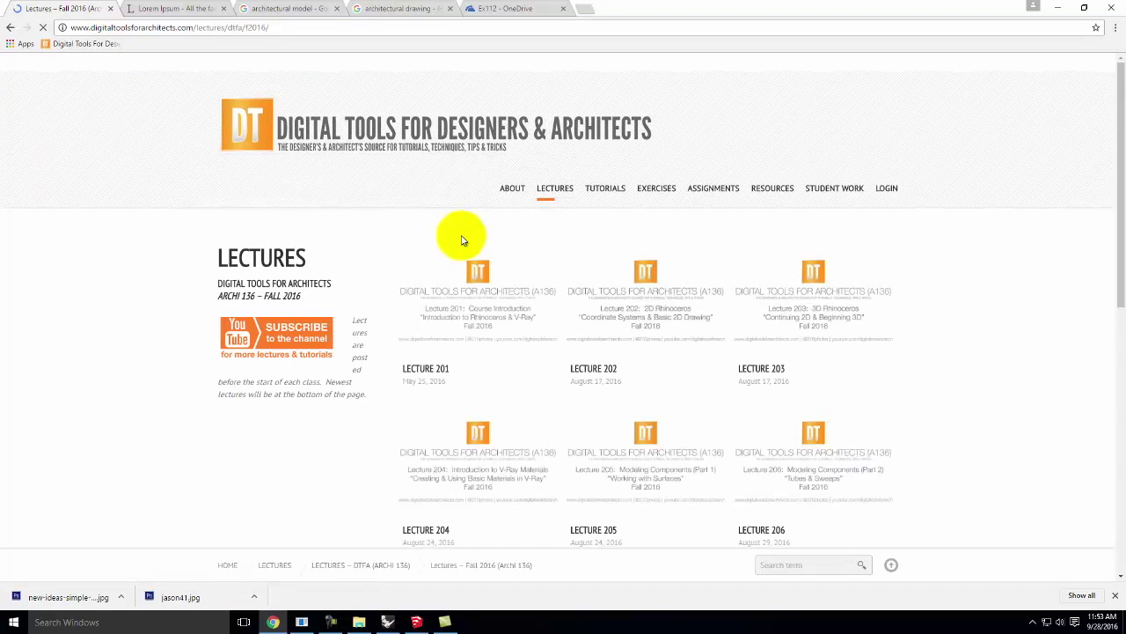
scroll(463, 243, "down", 7)
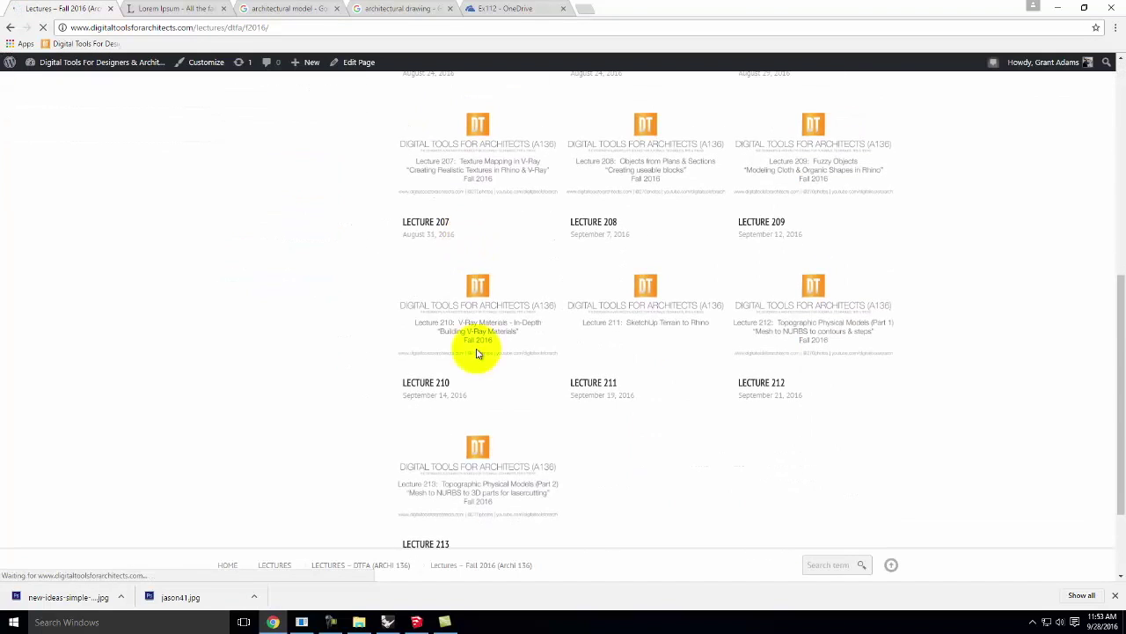
left_click(497, 371)
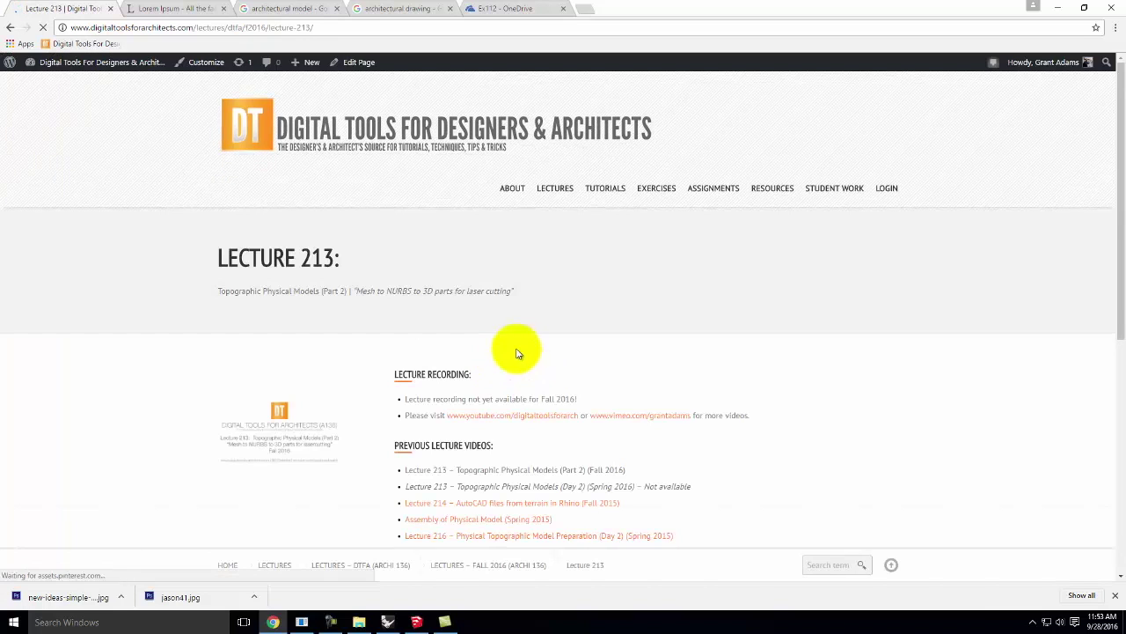
Open the Assembly of Physical Model (Spring 2015) video from the previous lecture videos and pause it near the start.
scroll(502, 361, "down", 2)
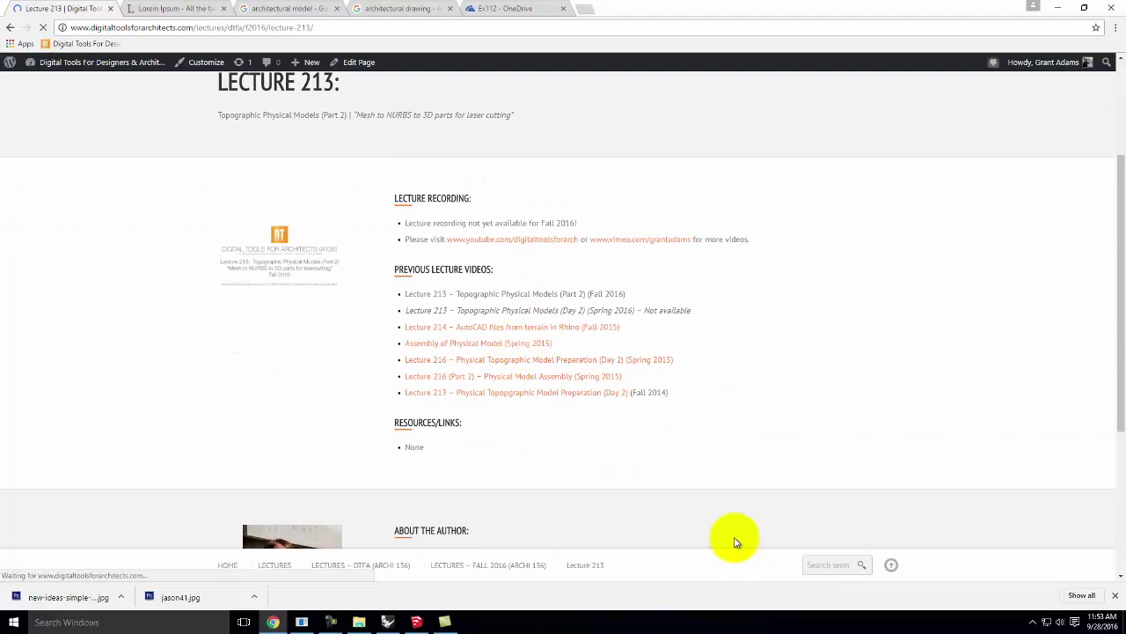
left_click(444, 350)
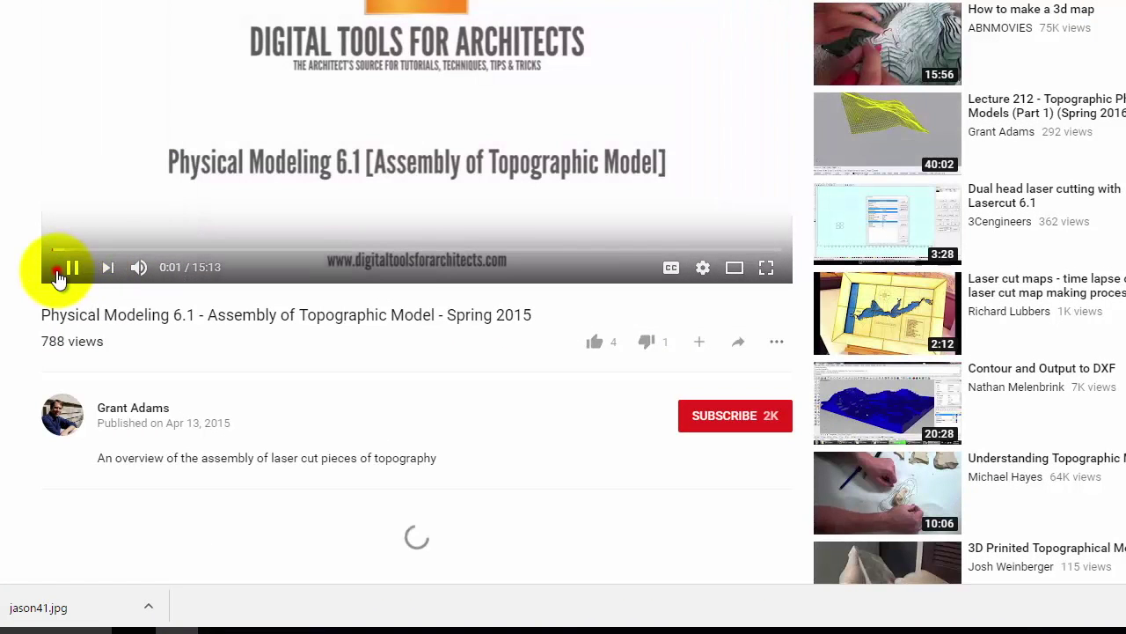
left_click(56, 274)
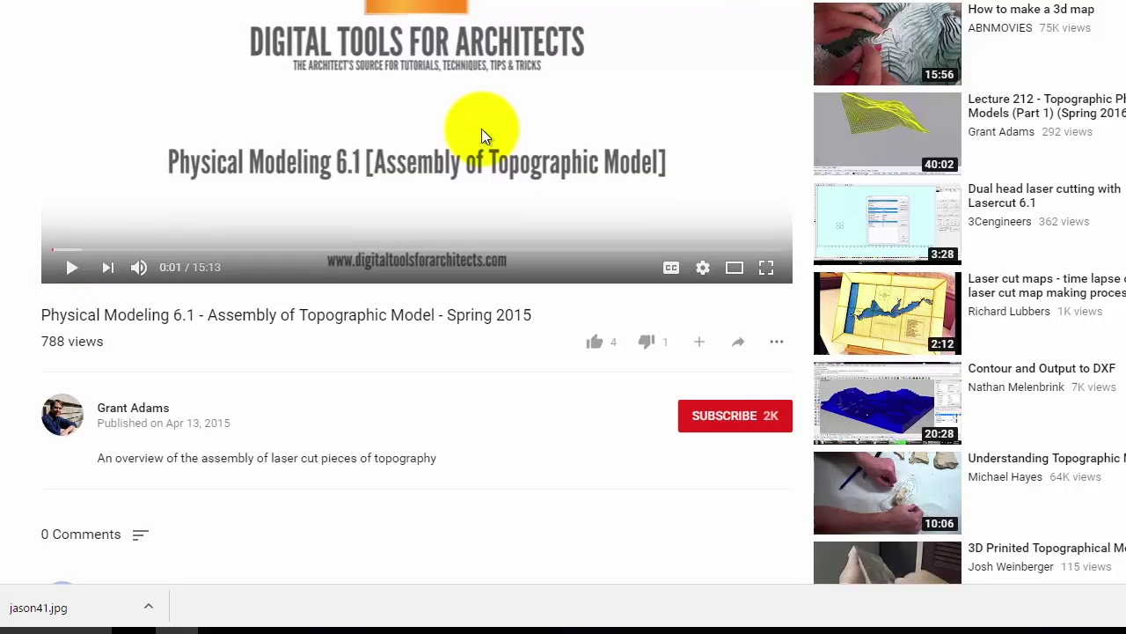
Skim the topographic model assembly video through about 0:28 and 5:06 to 8:53, play it briefly there and pause it.
left_click(73, 251)
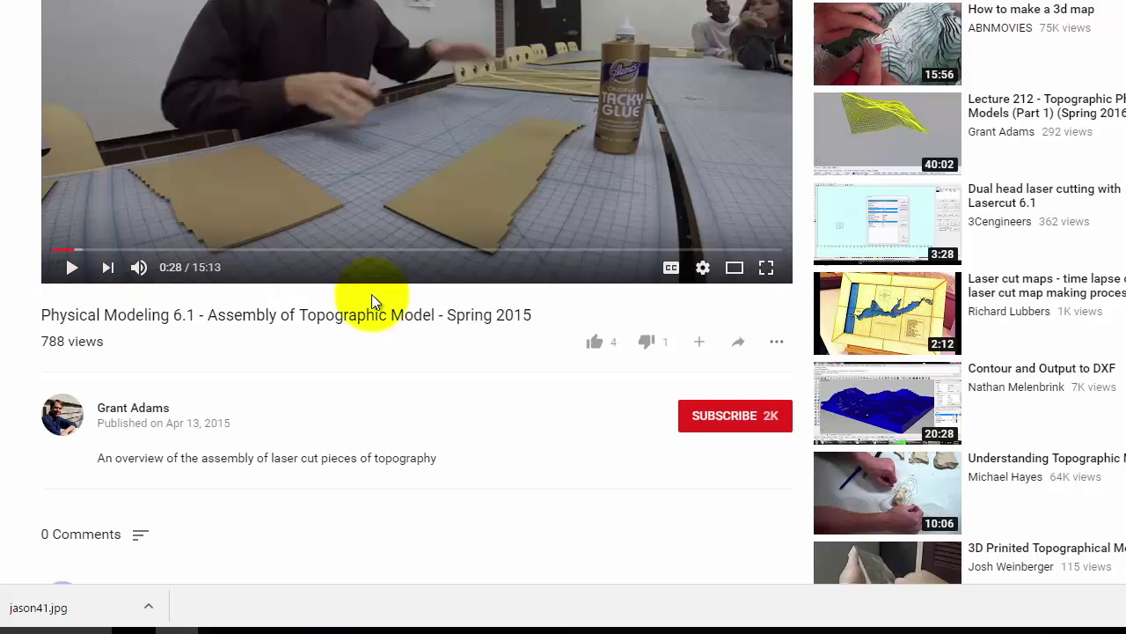
left_click_drag(184, 252, 298, 259)
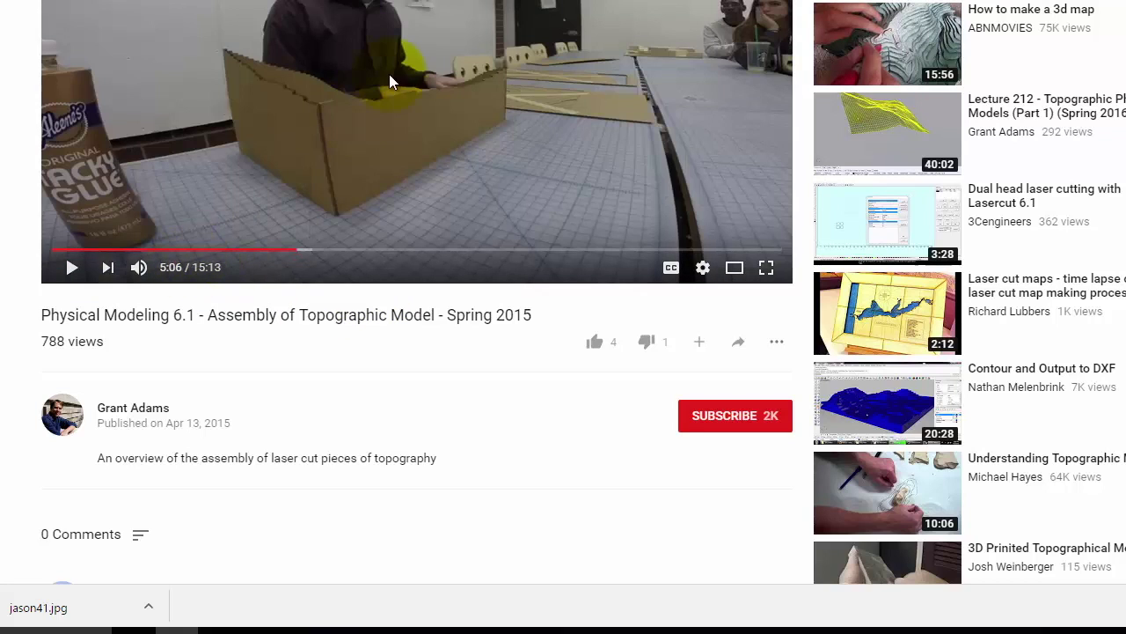
left_click_drag(345, 252, 478, 253)
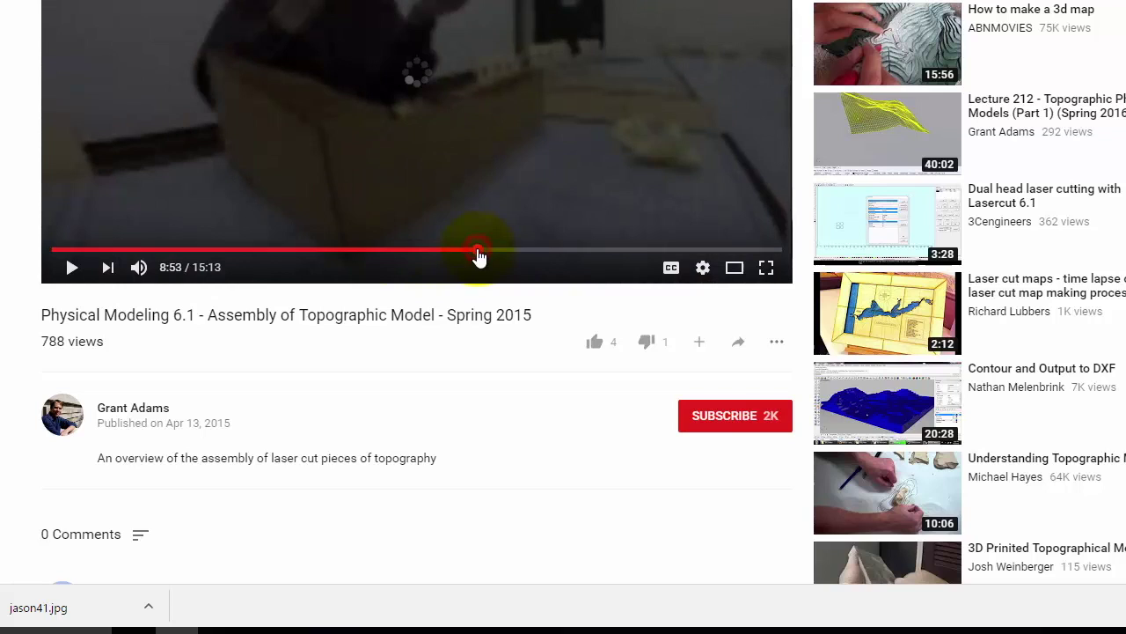
left_click(71, 267)
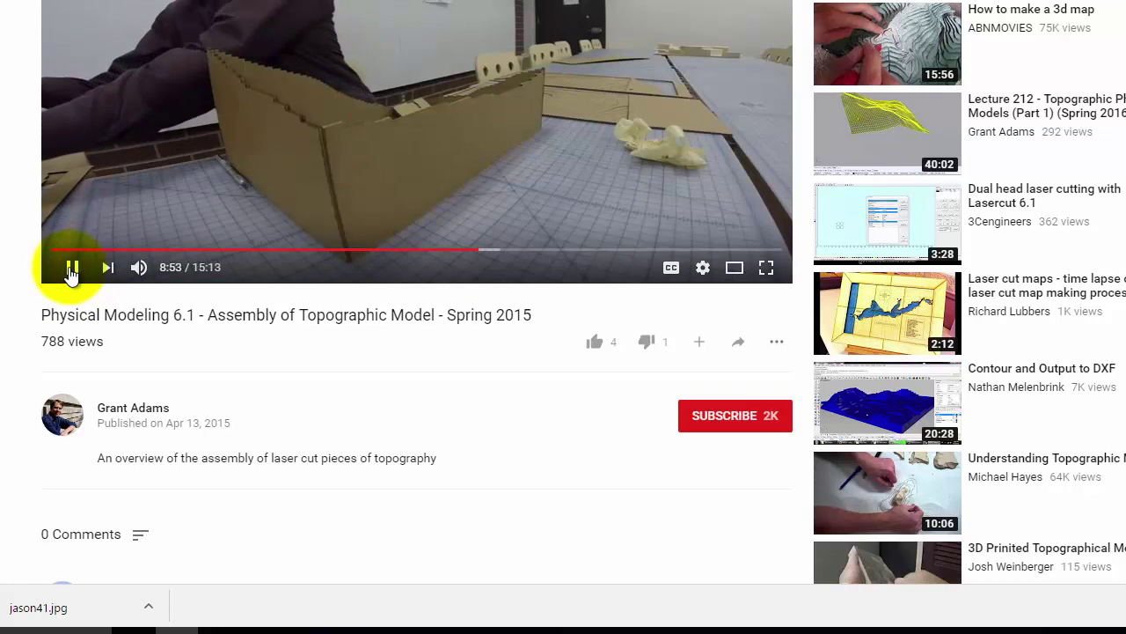
left_click_drag(465, 260, 460, 257)
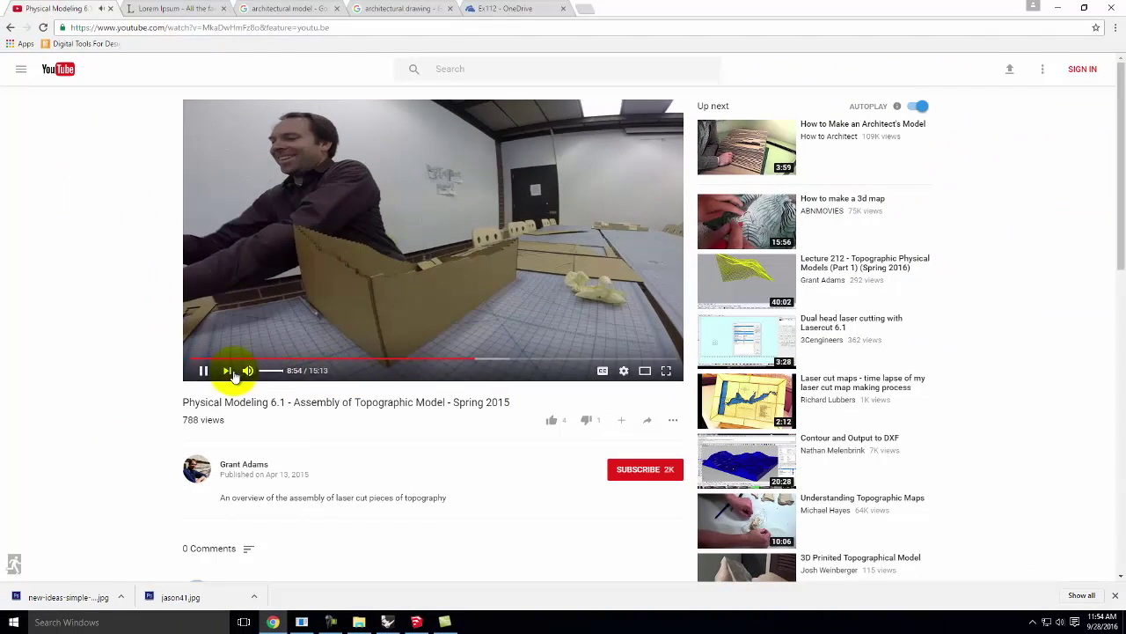
left_click(201, 370)
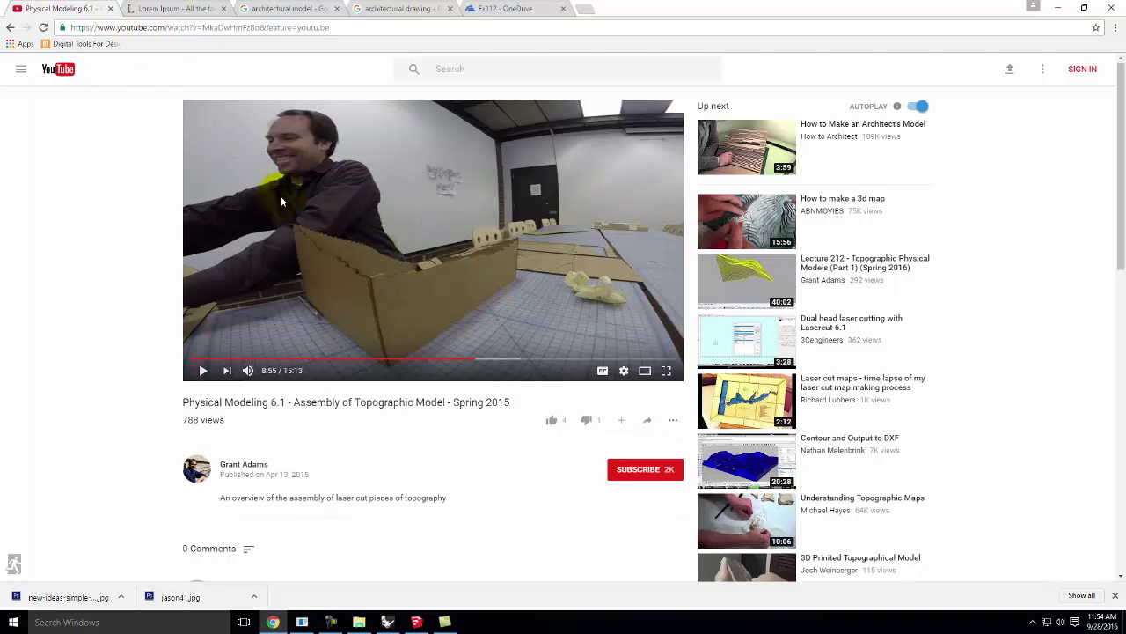
Return to the Lecture 213 page and switch back to the laser-cut layout in Rhino.
left_click(10, 27)
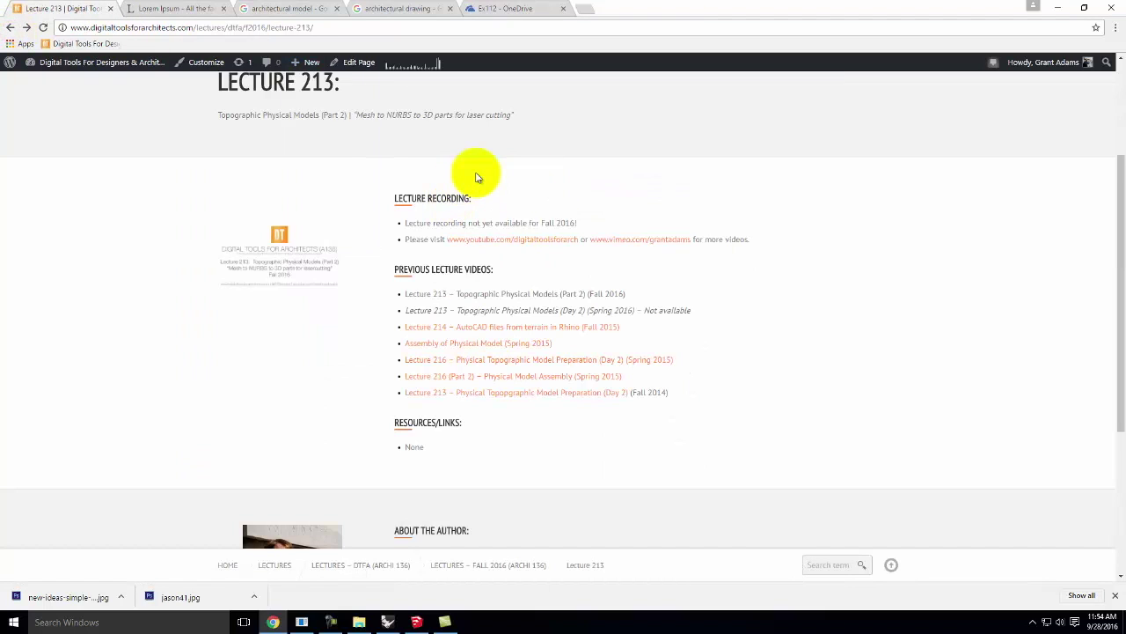
scroll(476, 176, "up", 2)
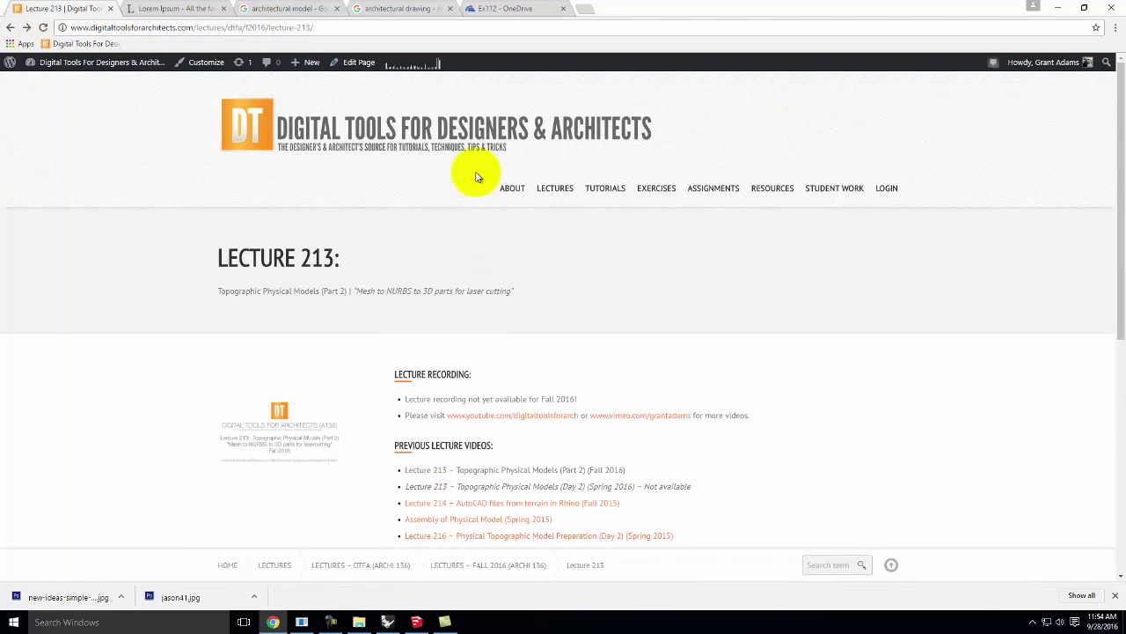
left_click(1057, 7)
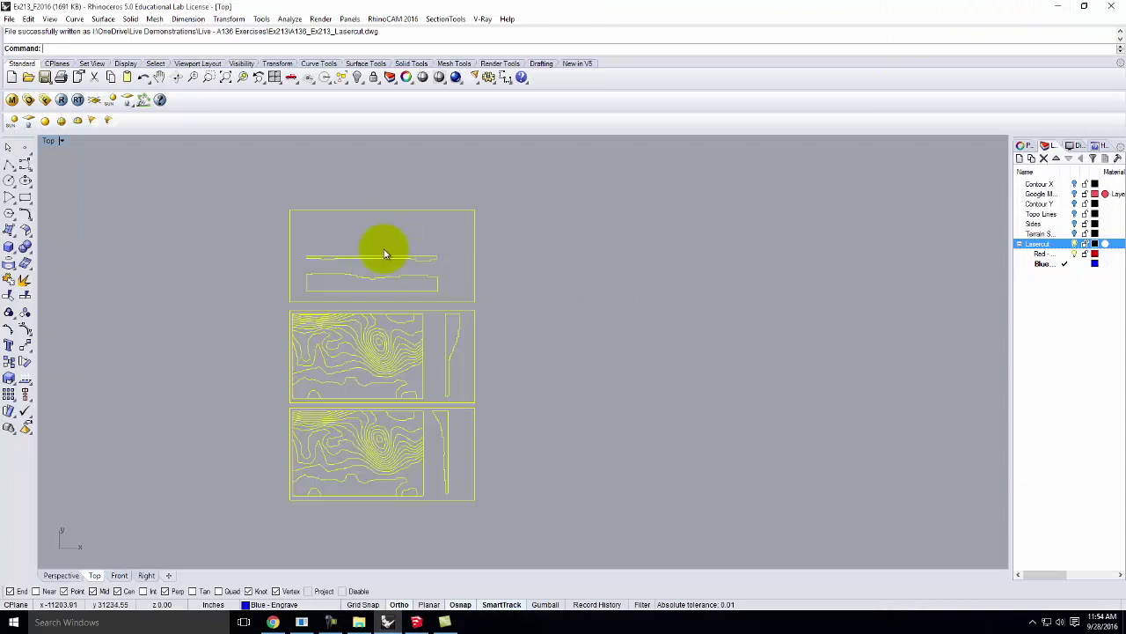